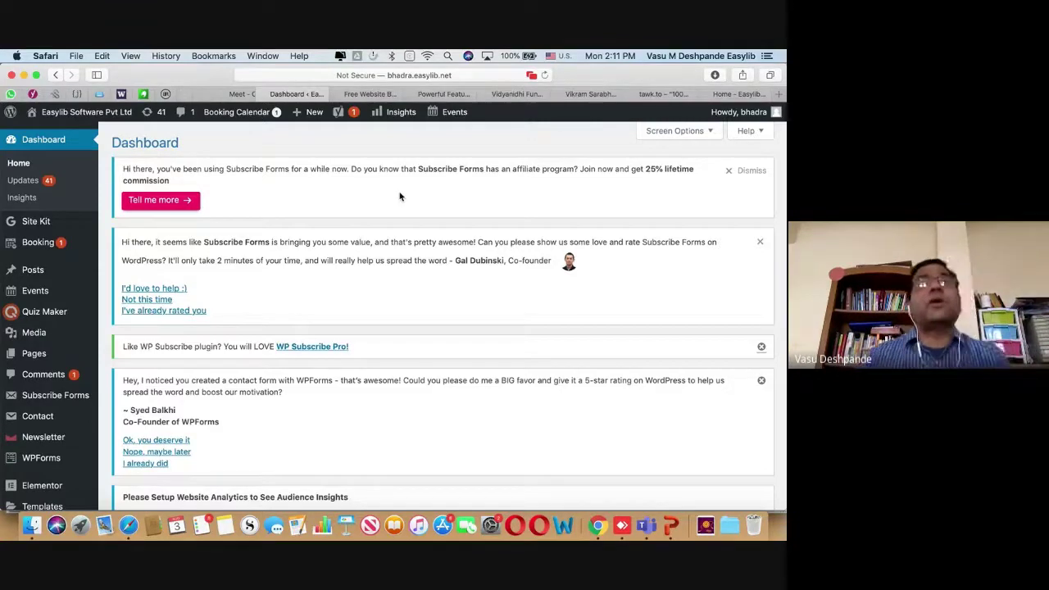
pyautogui.scroll(-1, 400, 197)
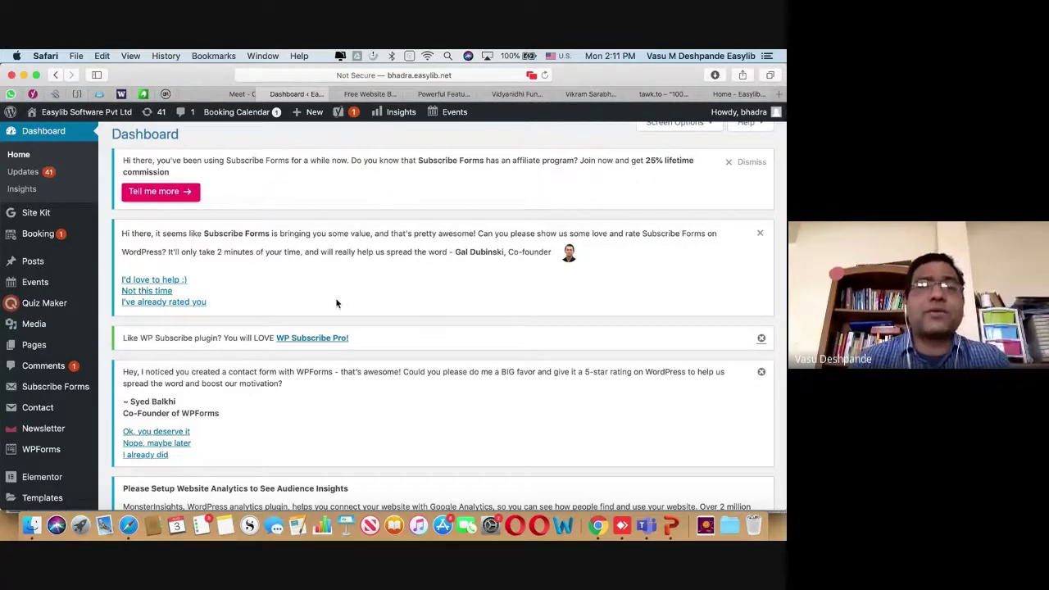
pyautogui.scroll(-10, 336, 303)
pyautogui.scroll(8, 336, 304)
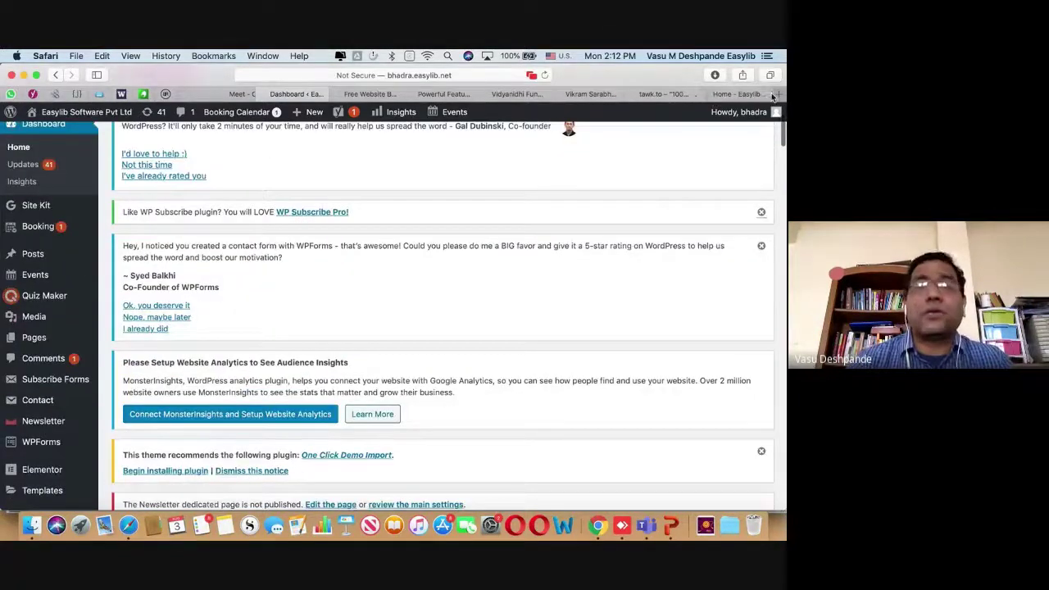
# Step: Switch to Chrome and load easylibsoft.com in a new tab
pyautogui.press('super+Tab')
pyautogui.press('super+Tab')
pyautogui.press('super+Tab')
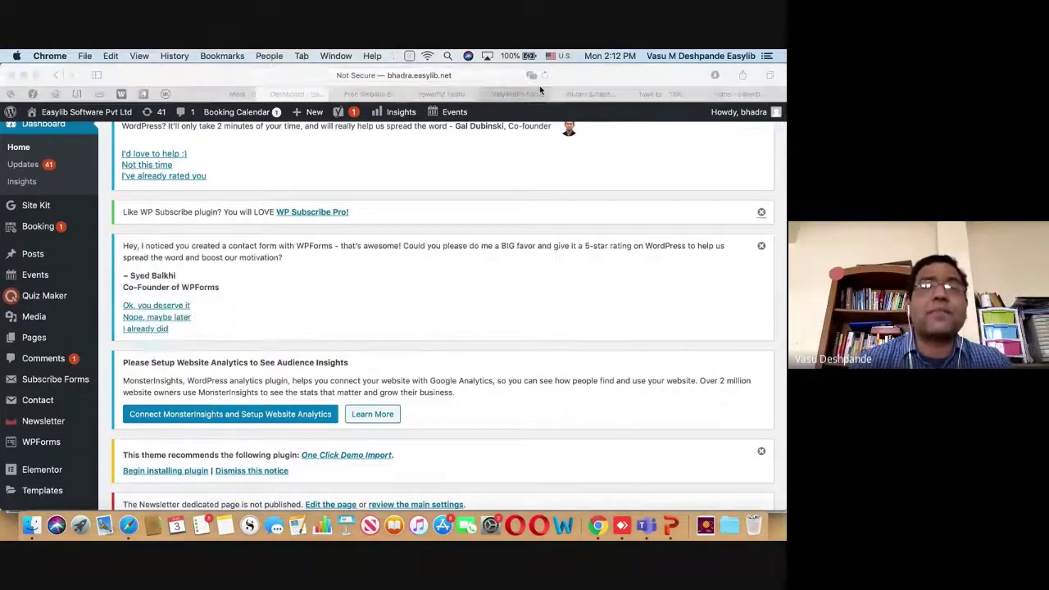
pyautogui.press('super+t')
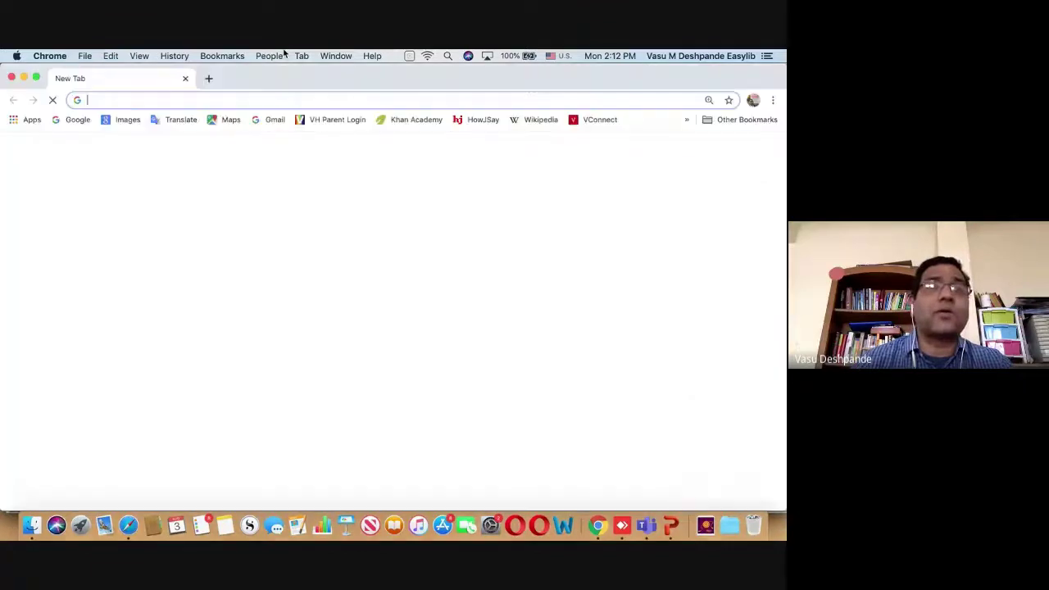
pyautogui.write('bhda')
pyautogui.press('BackSpace')
pyautogui.press('BackSpace')
pyautogui.press('BackSpace')
pyautogui.press('BackSpace')
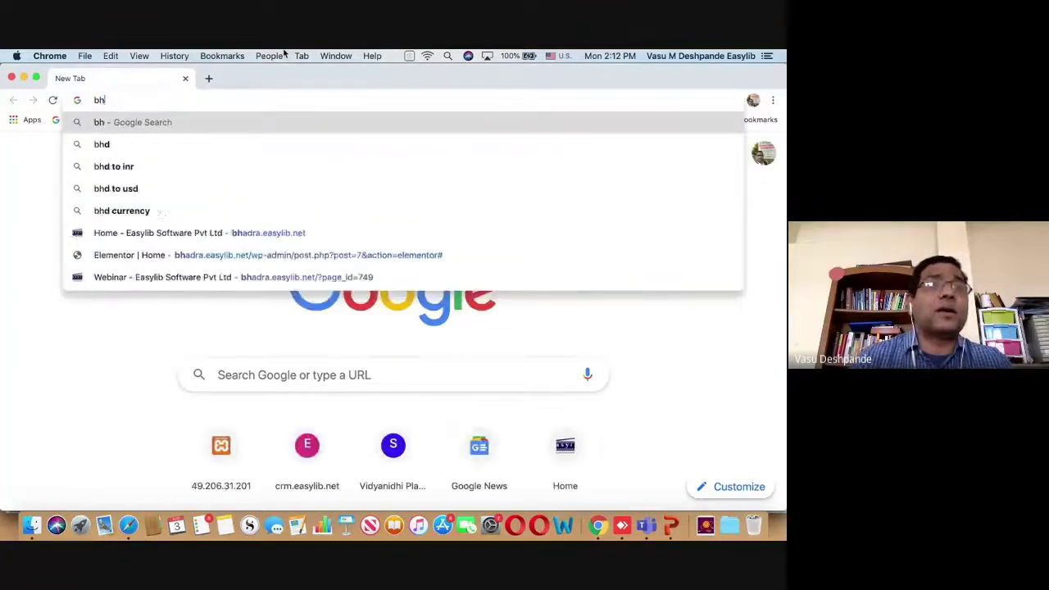
pyautogui.write('easy')
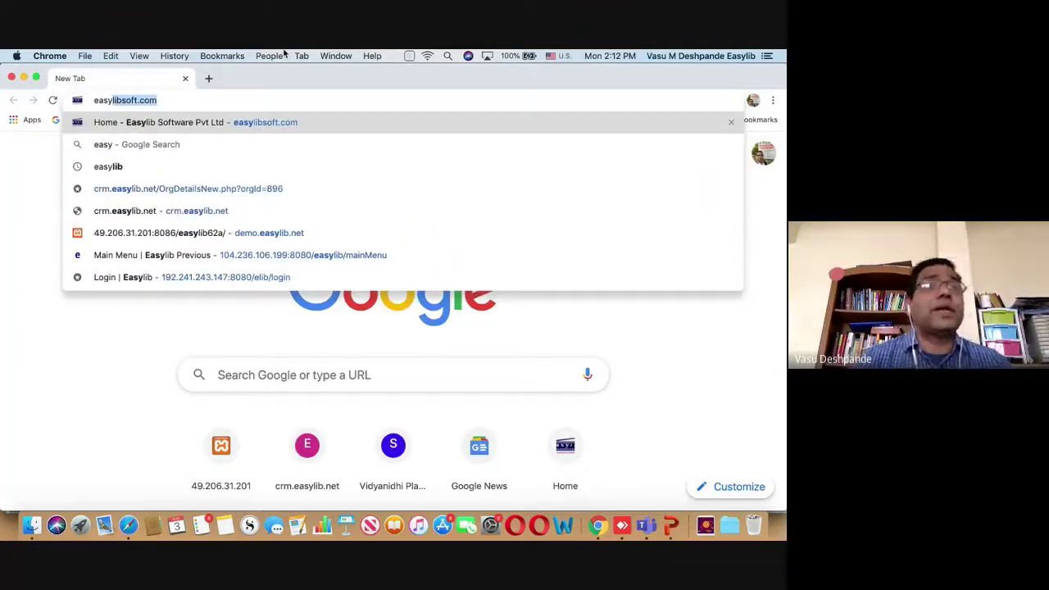
pyautogui.press('Return')
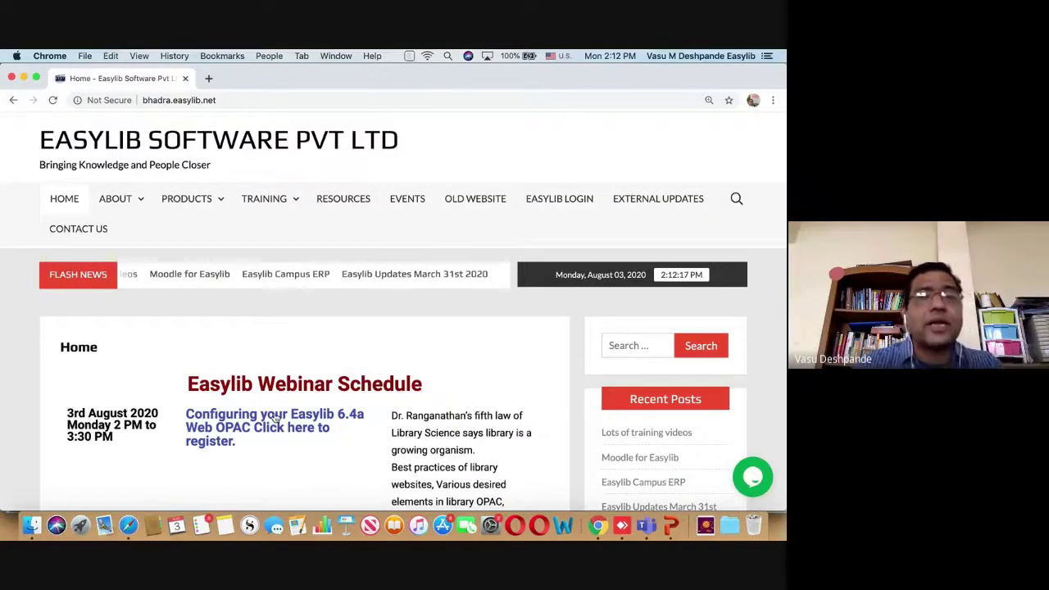
# Step: Examine the public home page from the webinar schedule through the demonstration videos, products, features and client figures, including the sidebar's posts and archives
pyautogui.scroll(-4, 442, 314)
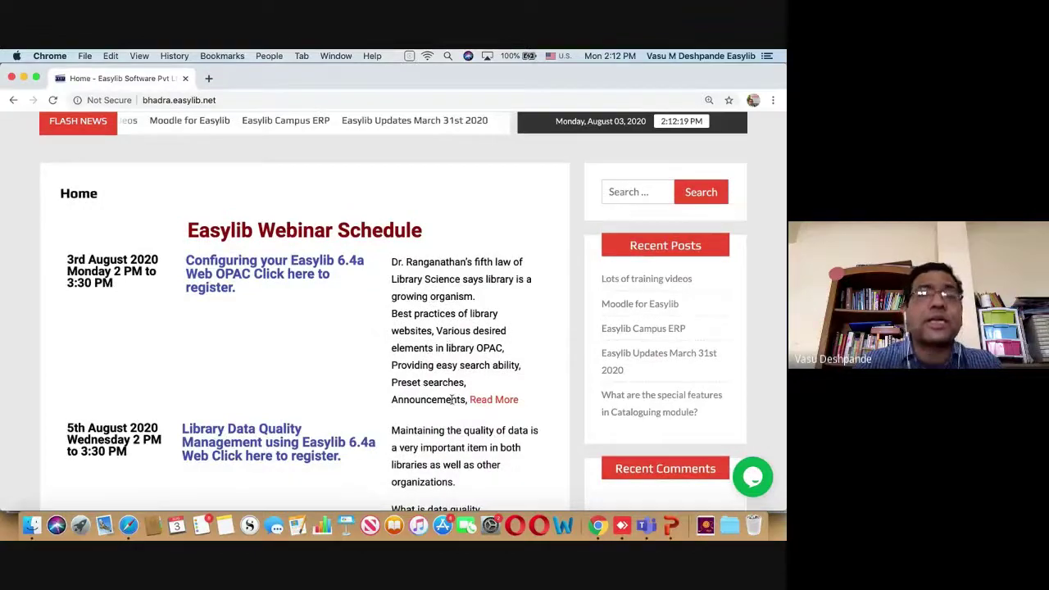
pyautogui.scroll(-12, 441, 314)
pyautogui.scroll(-1, 453, 404)
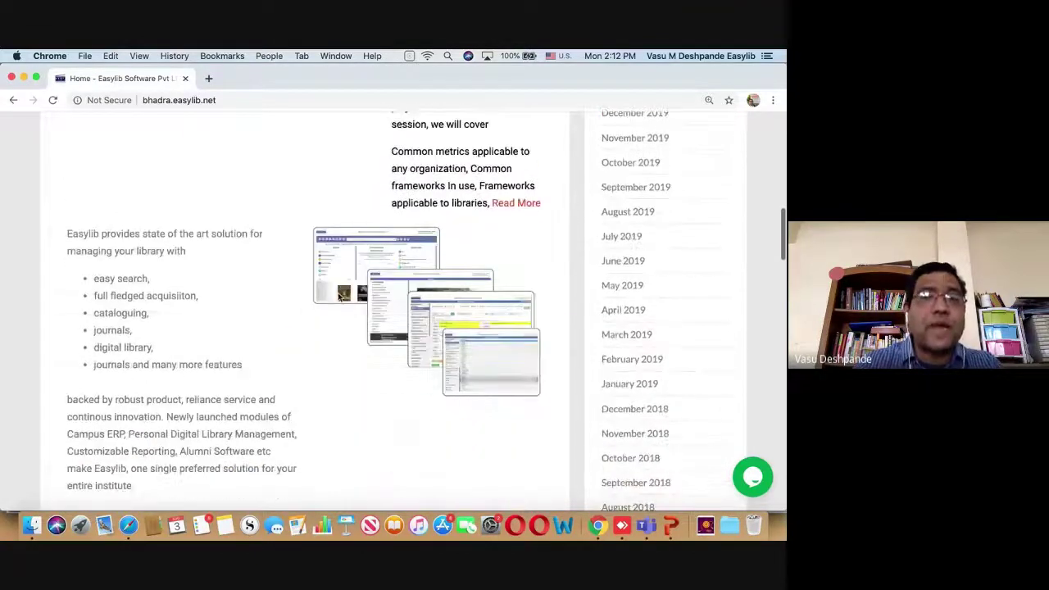
pyautogui.scroll(-8, 370, 293)
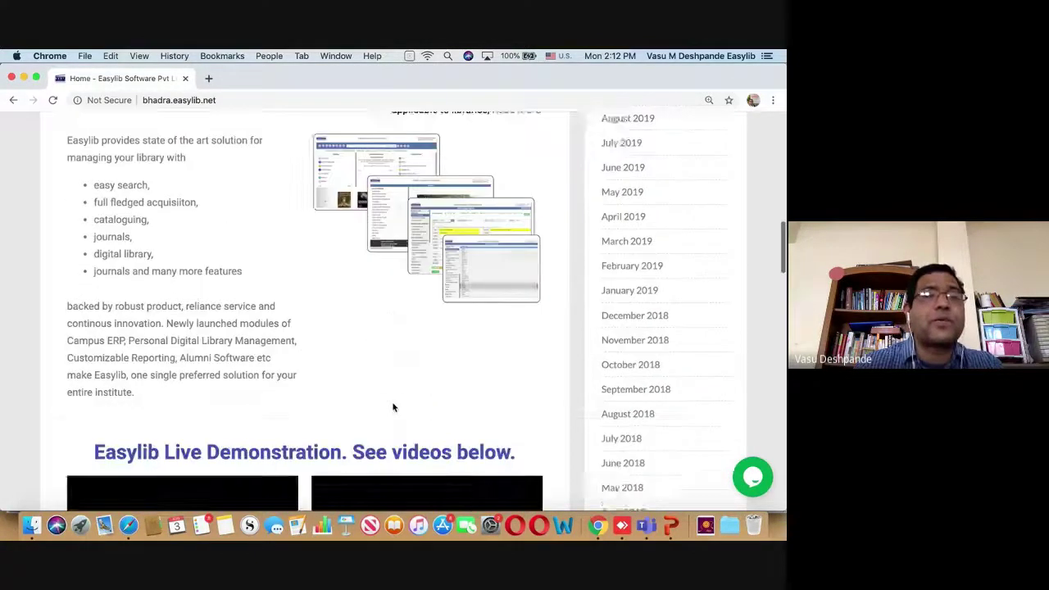
pyautogui.moveTo(206, 336)
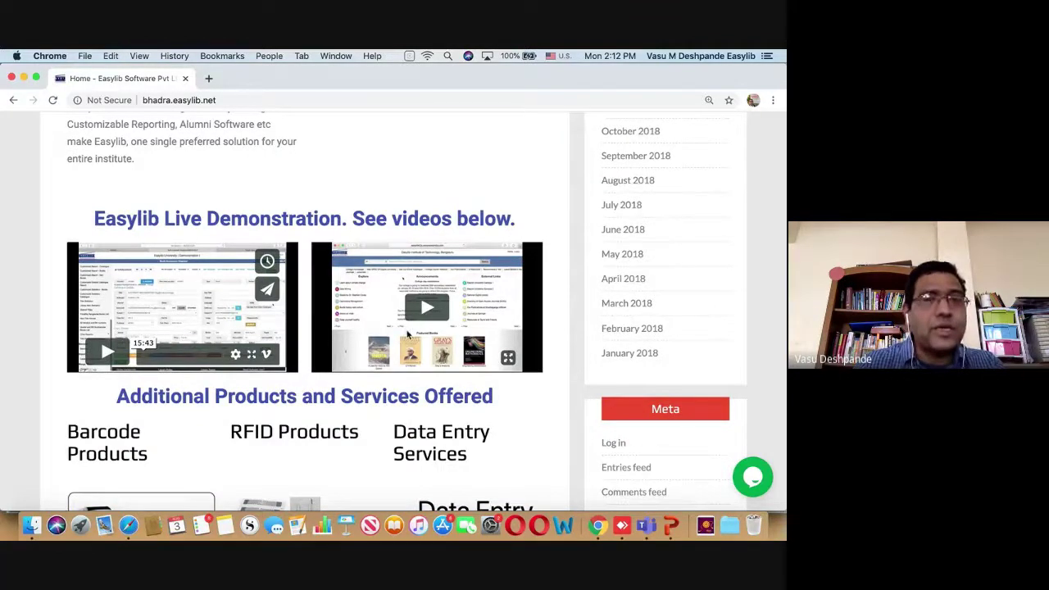
pyautogui.scroll(-5, 143, 219)
pyautogui.scroll(-20, 450, 275)
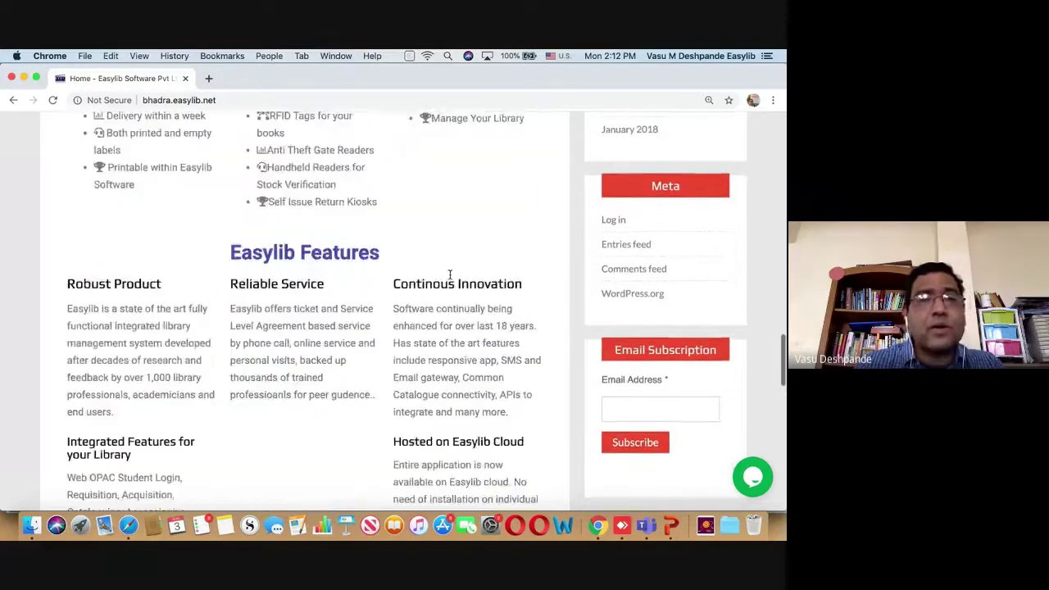
pyautogui.scroll(-10, 450, 276)
pyautogui.scroll(20, 450, 303)
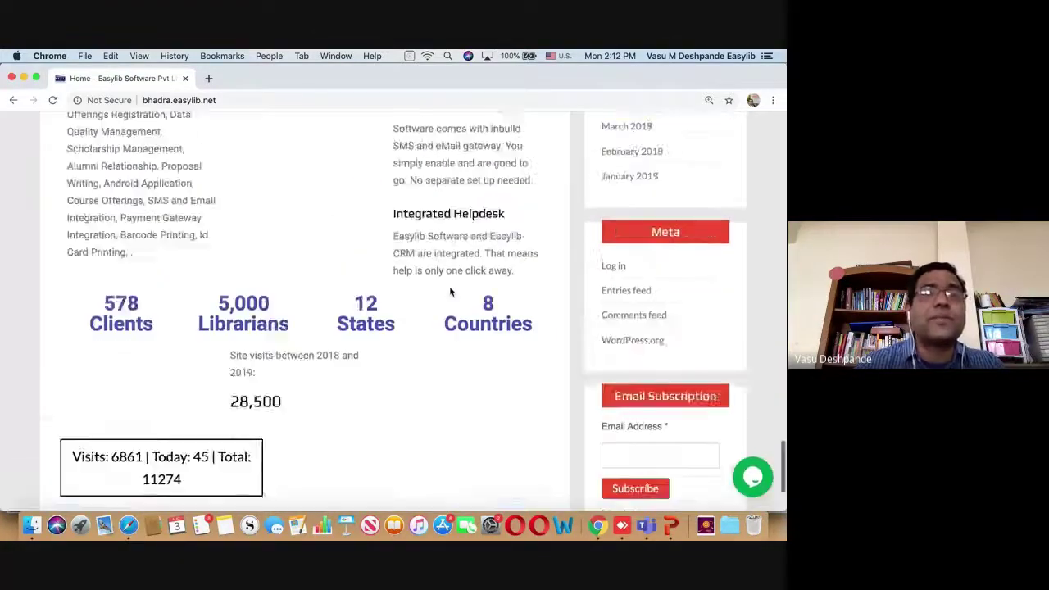
pyautogui.scroll(10, 450, 328)
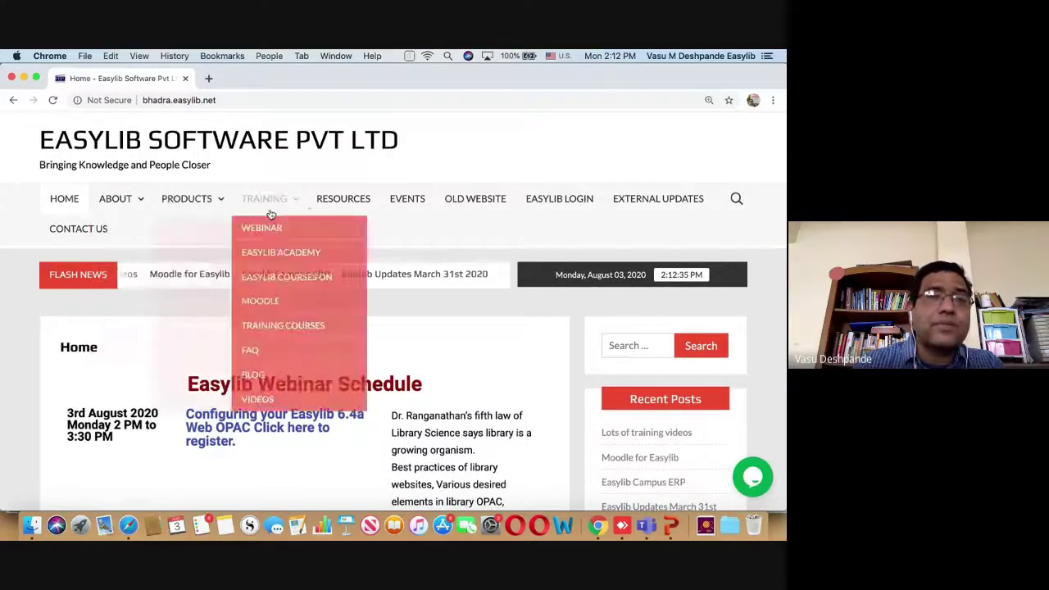
pyautogui.scroll(-3, 753, 388)
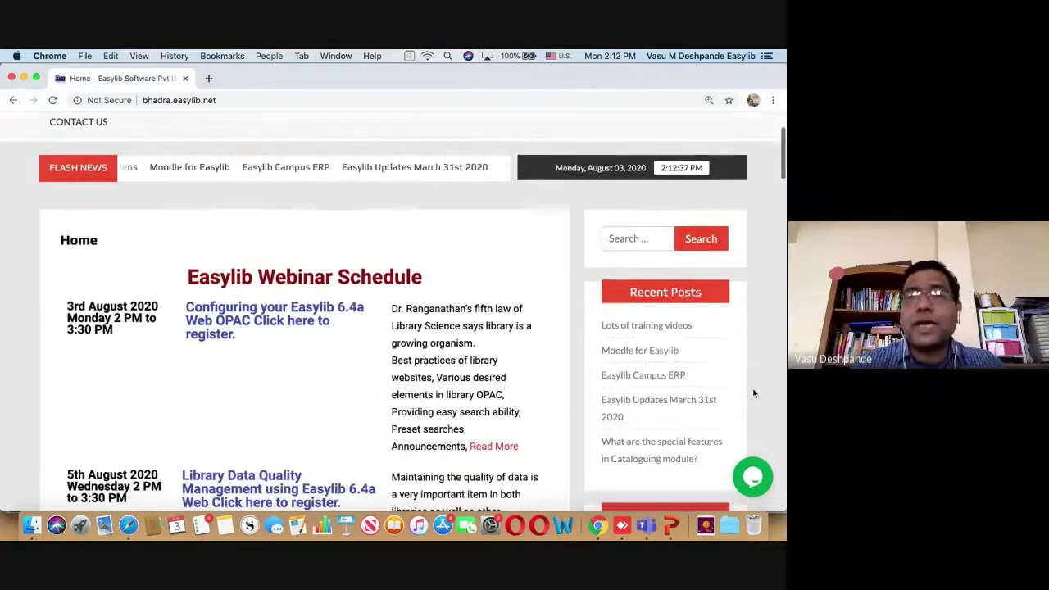
pyautogui.scroll(-8, 690, 366)
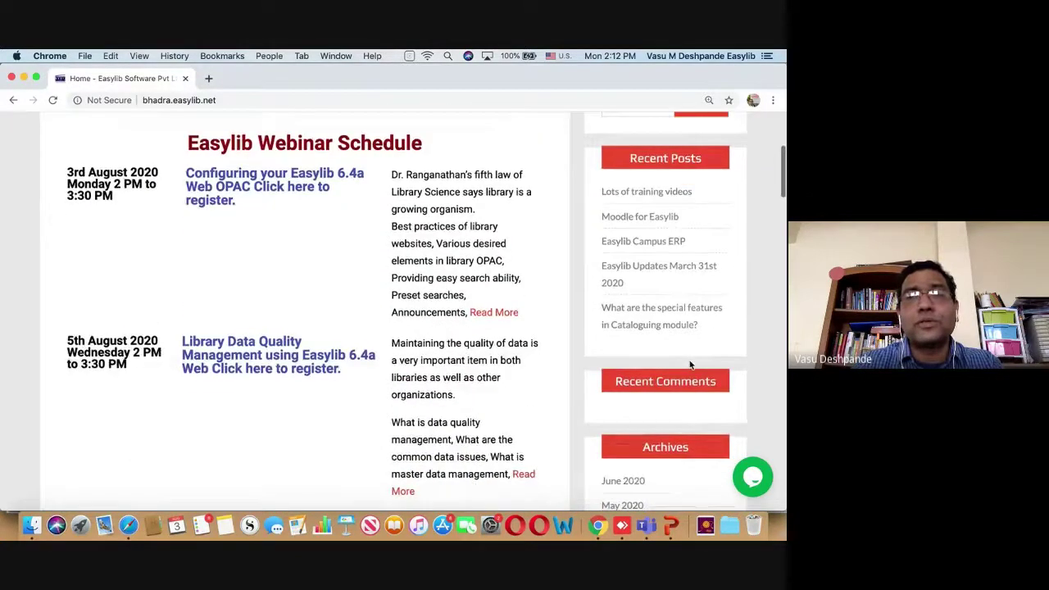
pyautogui.scroll(-3, 690, 366)
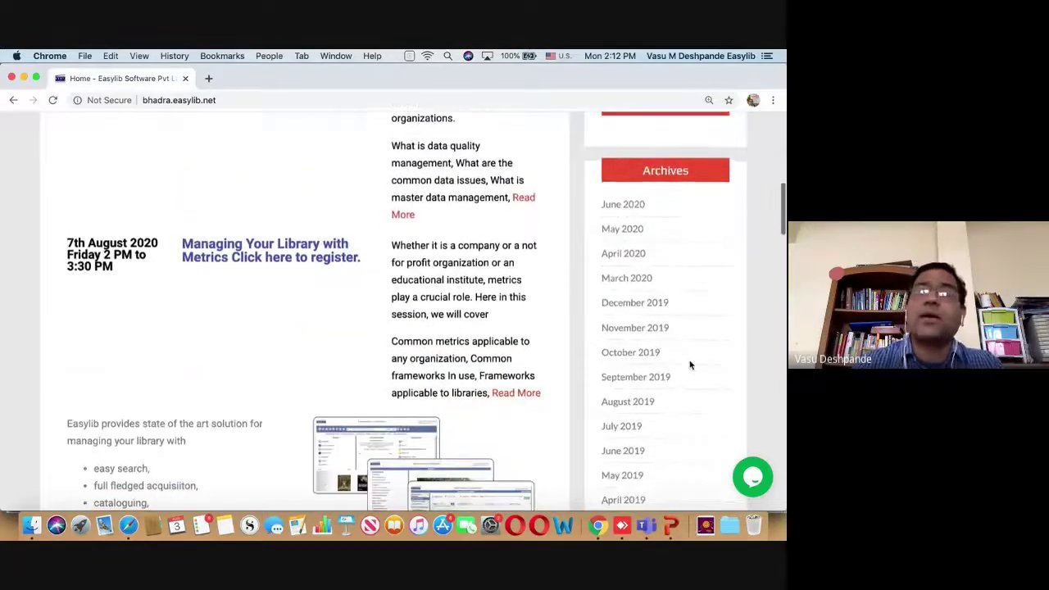
pyautogui.scroll(12, 690, 366)
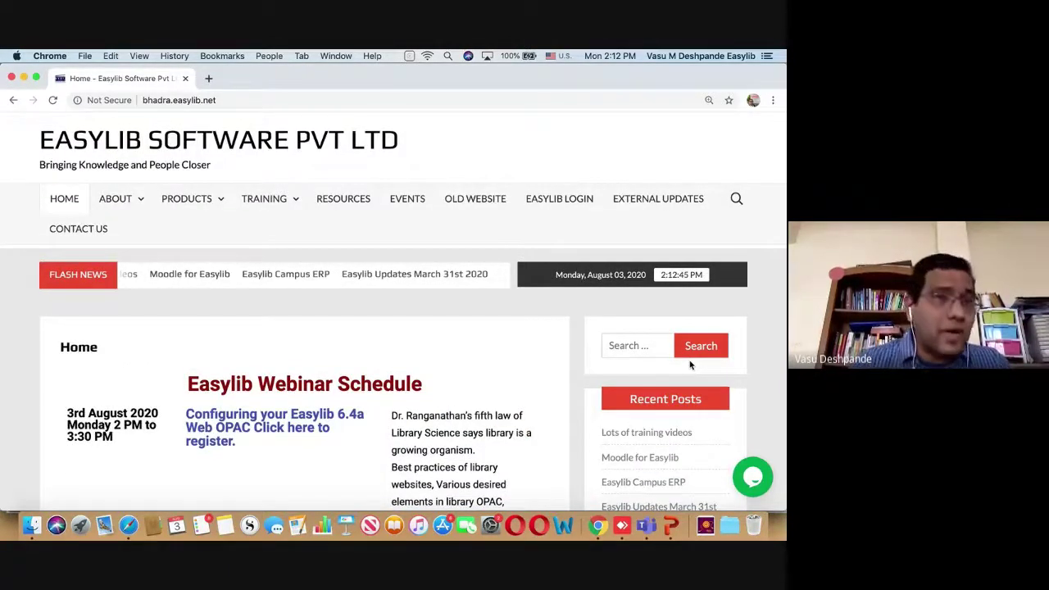
# Step: Switch back to Safari and look through the WordPress dashboard's notices and widgets
pyautogui.press('super+Tab')
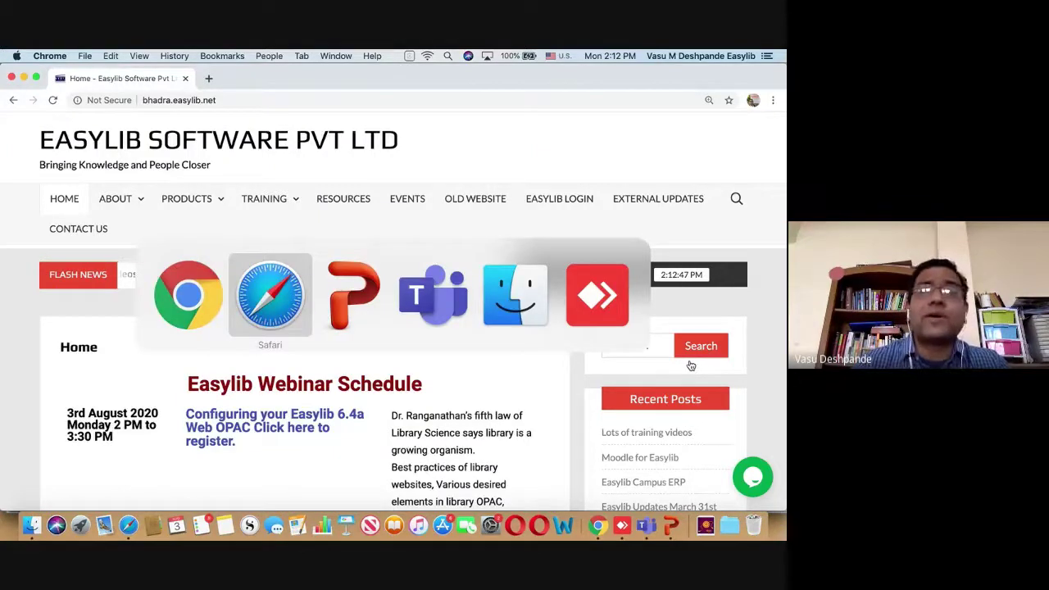
pyautogui.press('Escape')
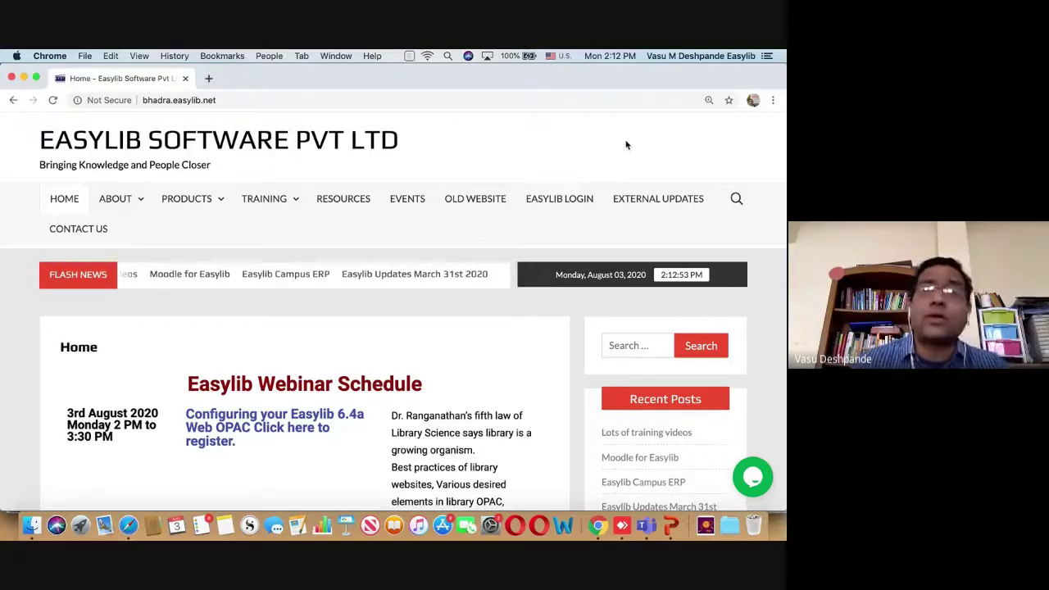
pyautogui.press('super+Tab')
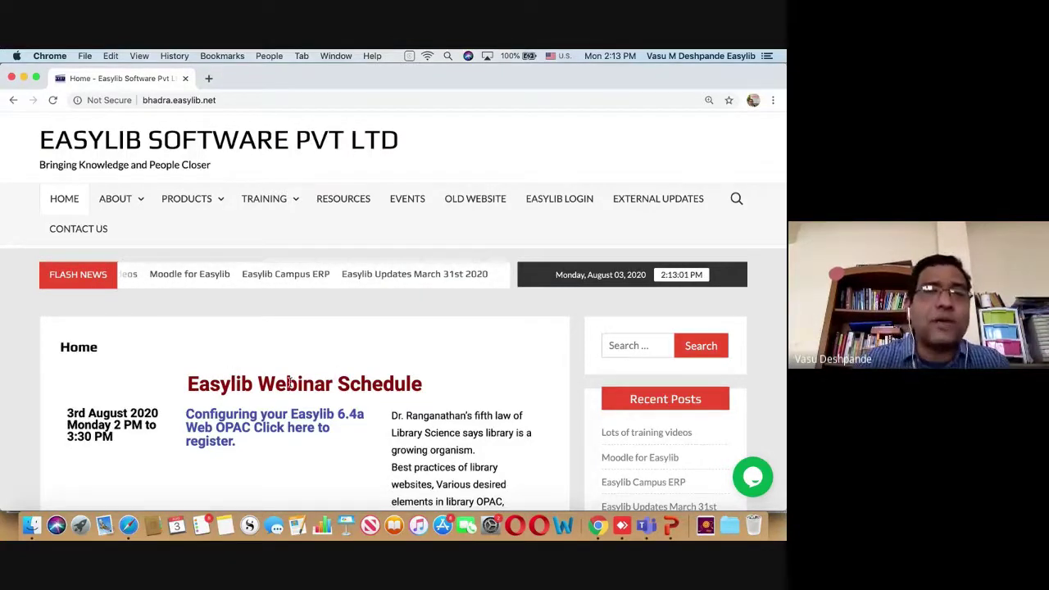
pyautogui.press('super+Tab')
pyautogui.scroll(3, 391, 328)
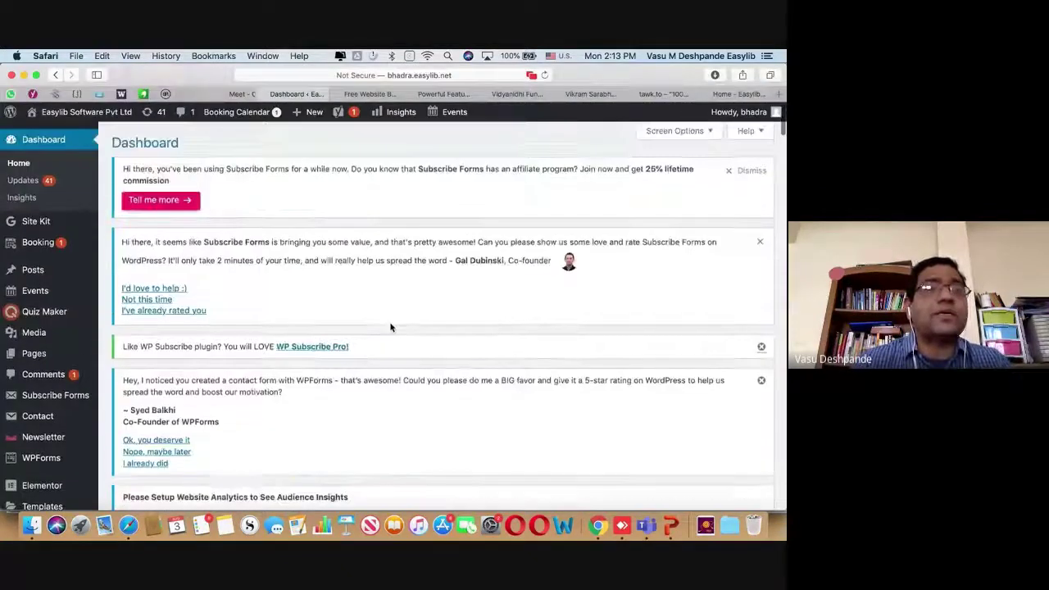
pyautogui.scroll(-15, 391, 328)
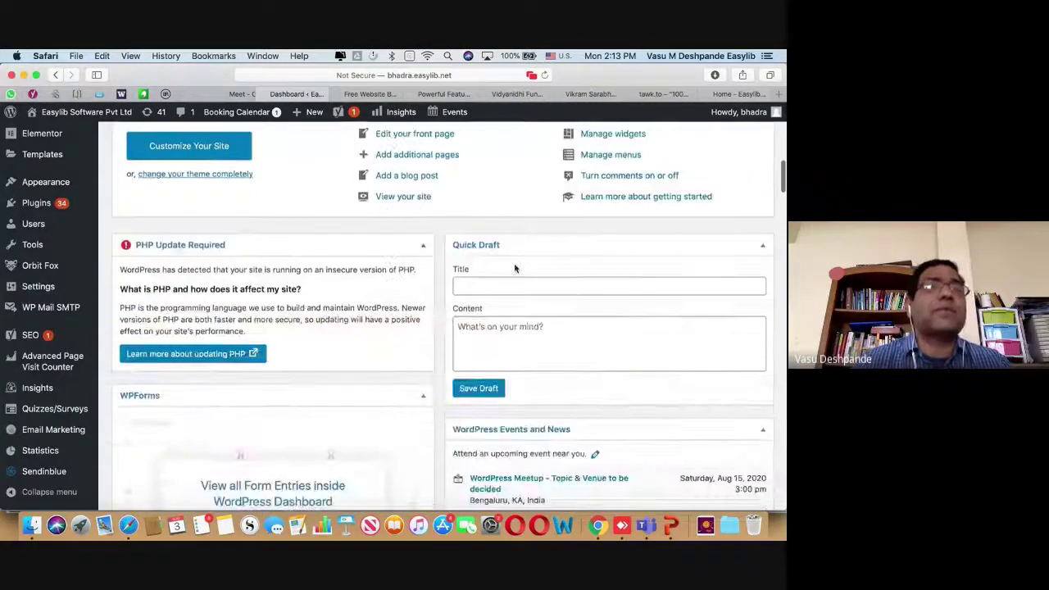
pyautogui.scroll(15, 515, 268)
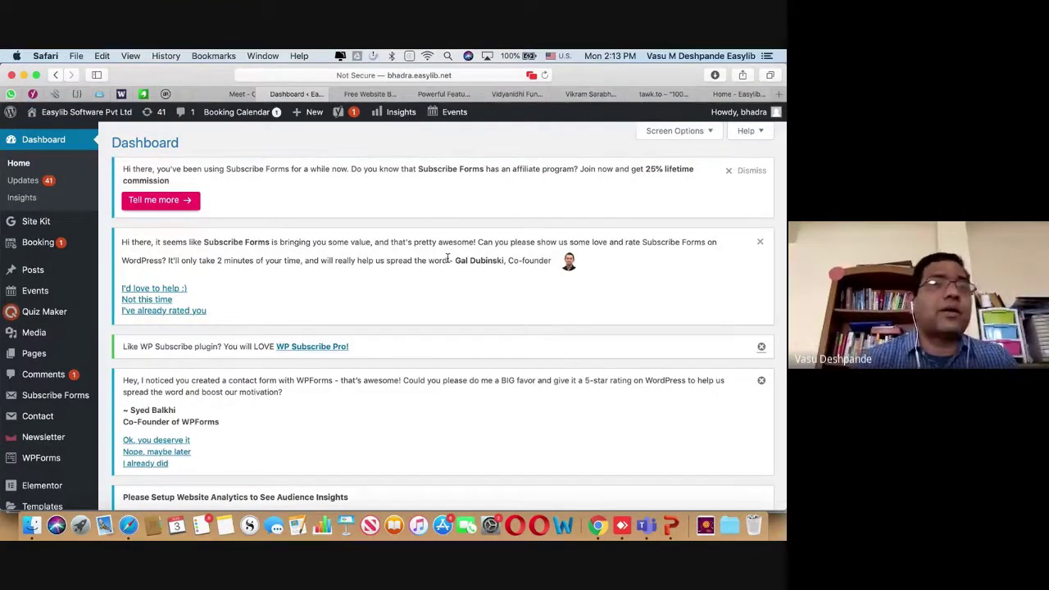
pyautogui.scroll(2, 303, 204)
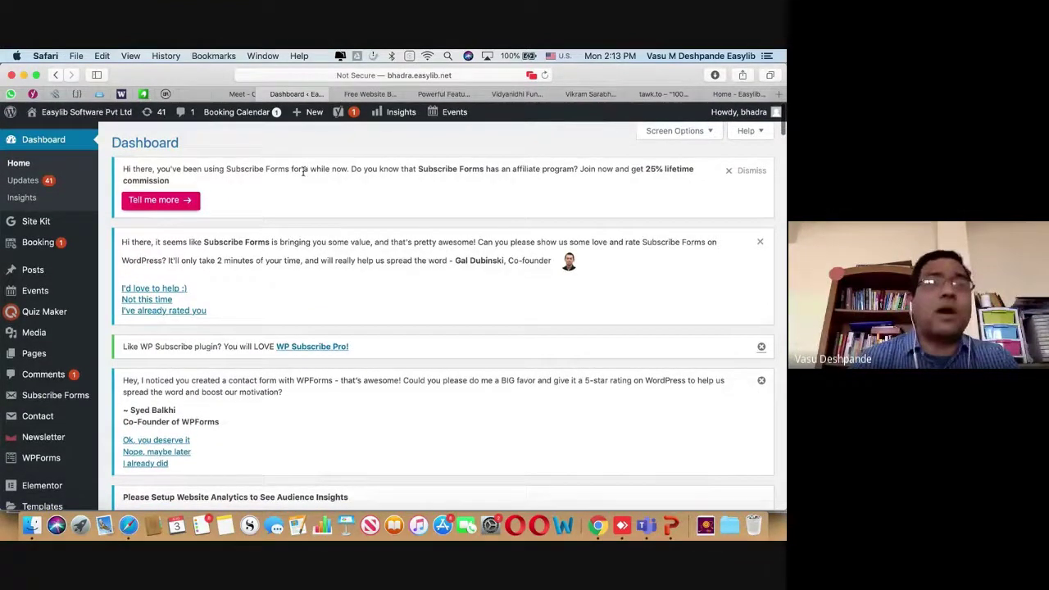
# Step: Reload the WordPress Dashboard home and review its notices along with the admin sections
pyautogui.click(37, 144)
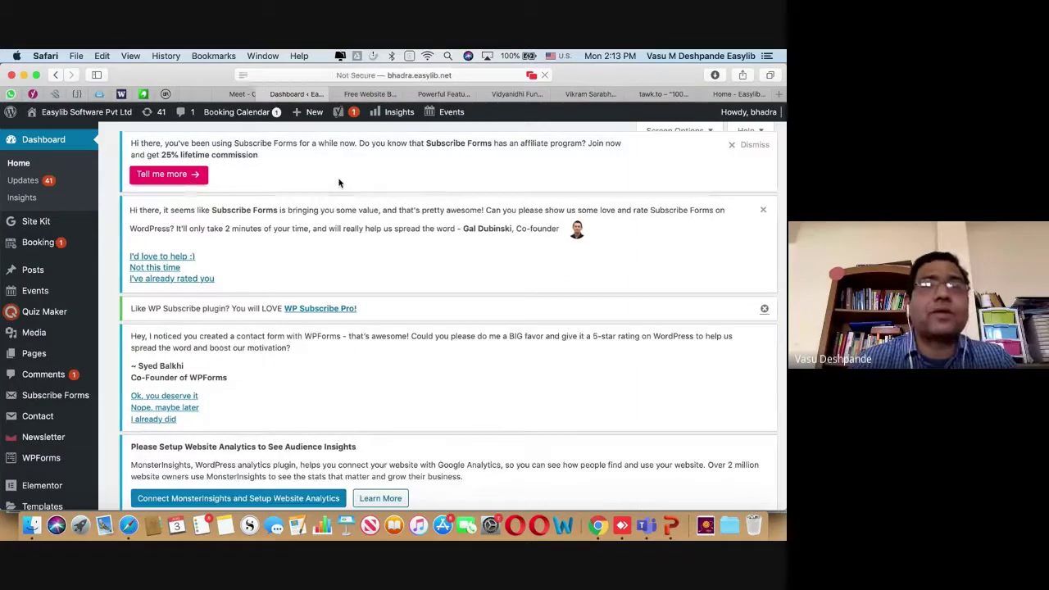
pyautogui.scroll(-10, 396, 257)
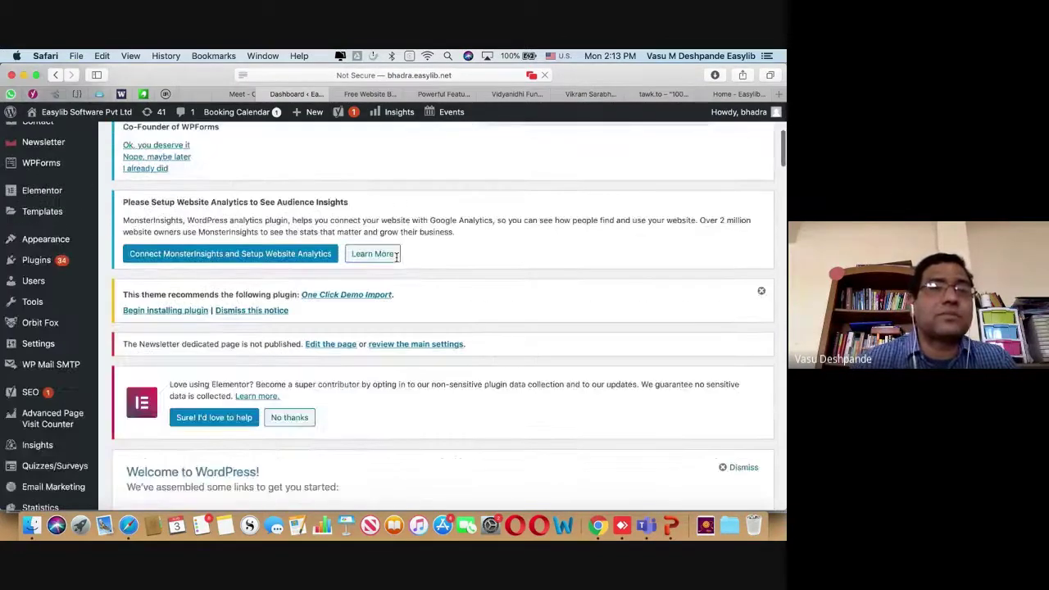
pyautogui.scroll(-3, 396, 262)
pyautogui.scroll(15, 396, 262)
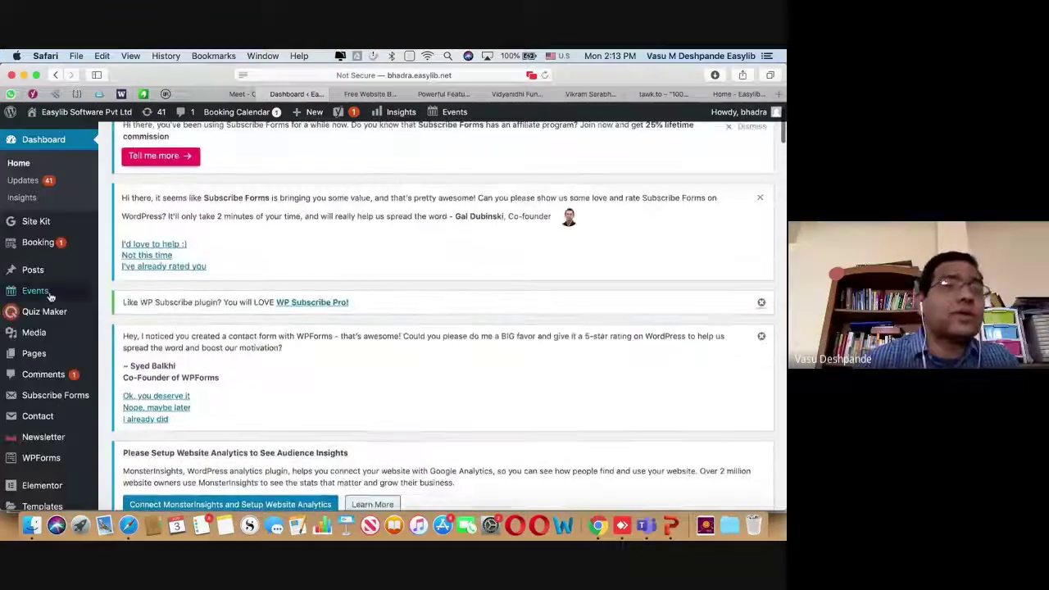
# Step: Open the list of all website pages and look through its entries
pyautogui.moveTo(37, 358)
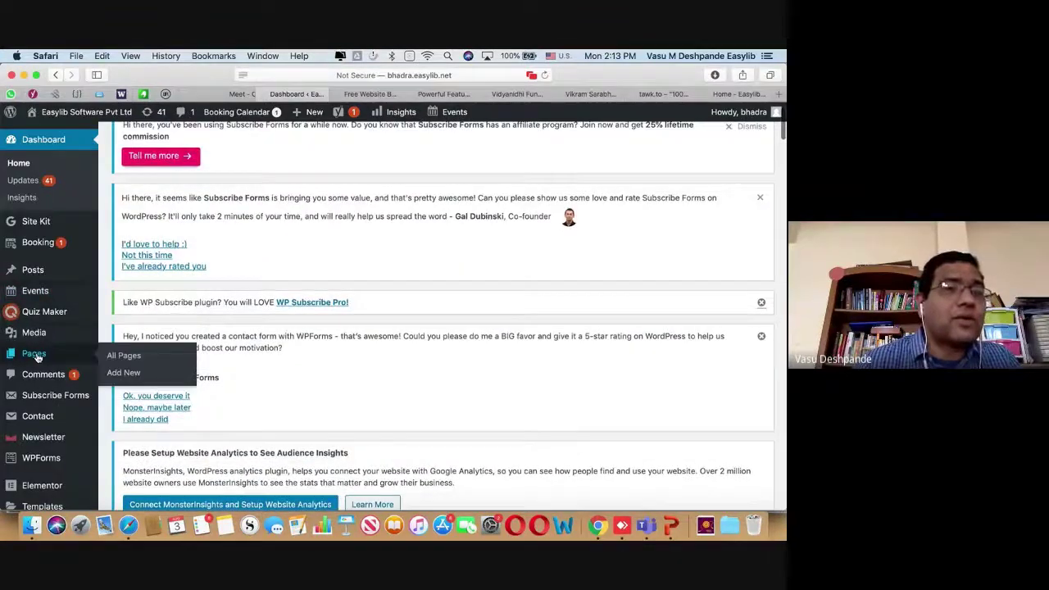
pyautogui.click(129, 357)
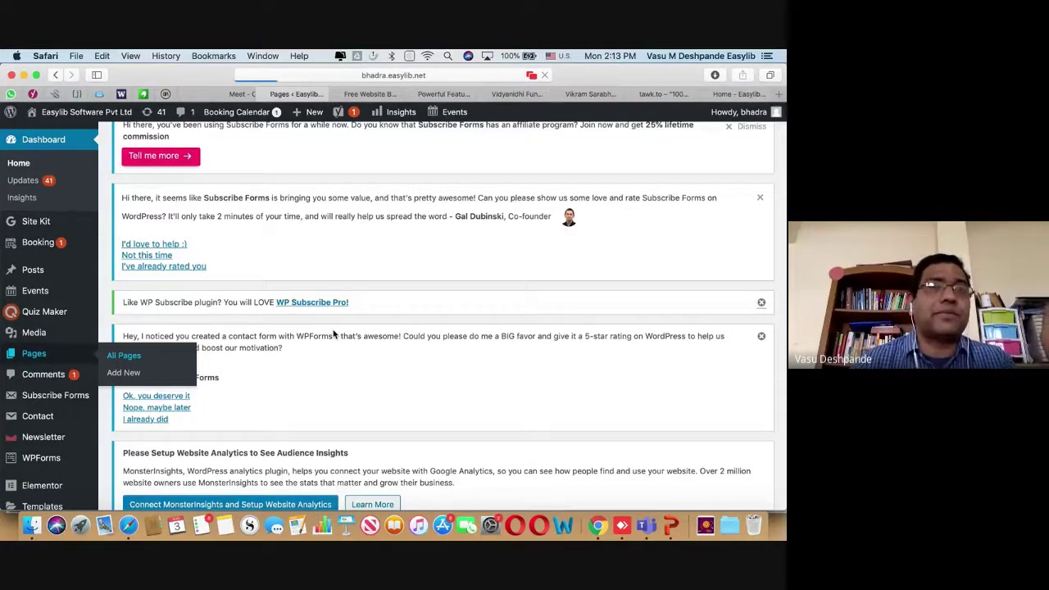
pyautogui.scroll(-10, 334, 334)
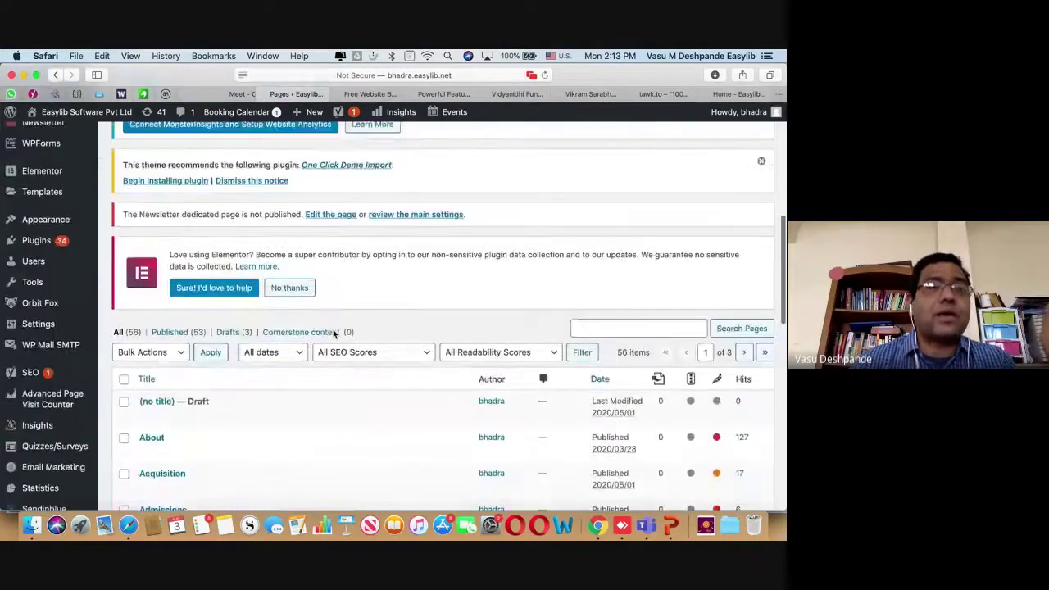
pyautogui.scroll(-5, 333, 333)
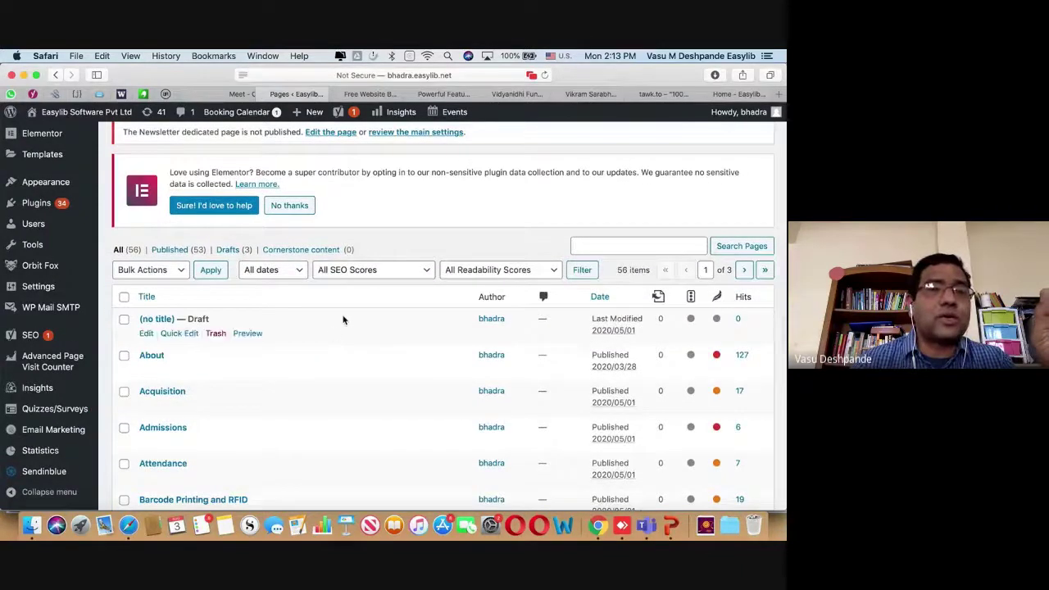
pyautogui.scroll(-3, 343, 320)
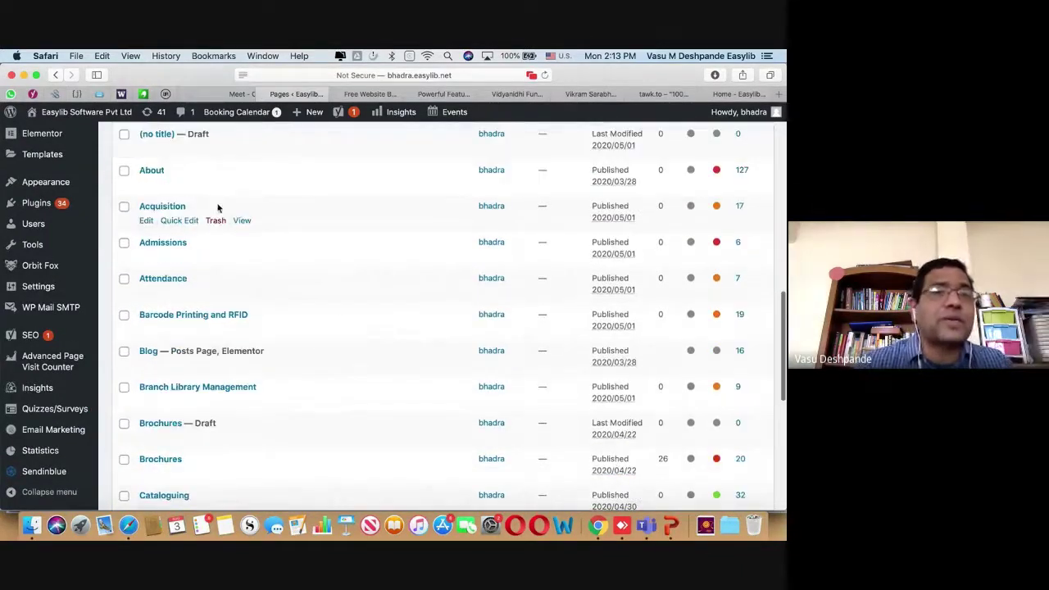
pyautogui.scroll(-15, 244, 415)
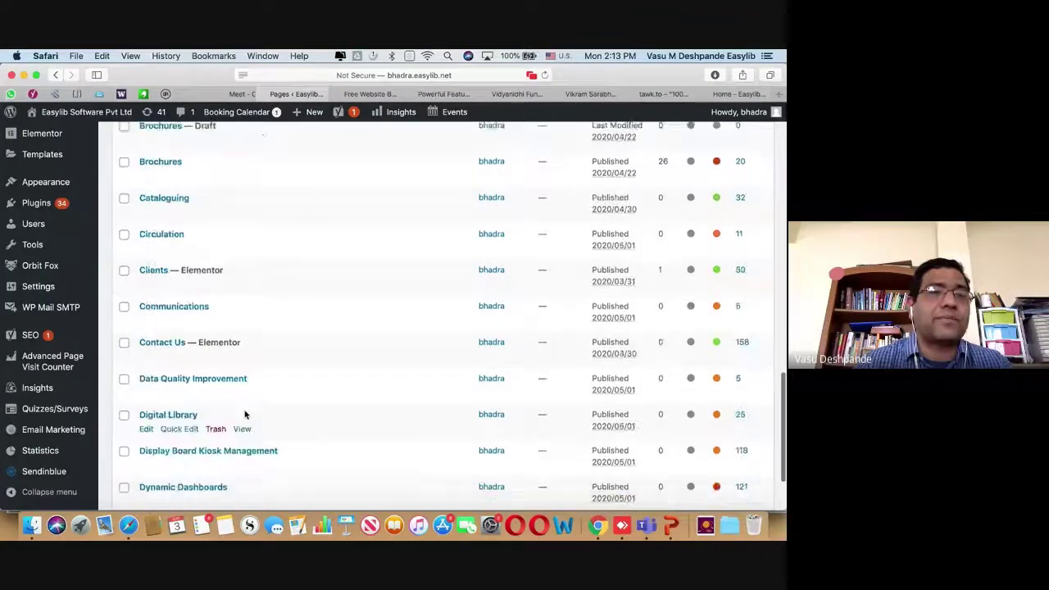
pyautogui.scroll(20, 244, 415)
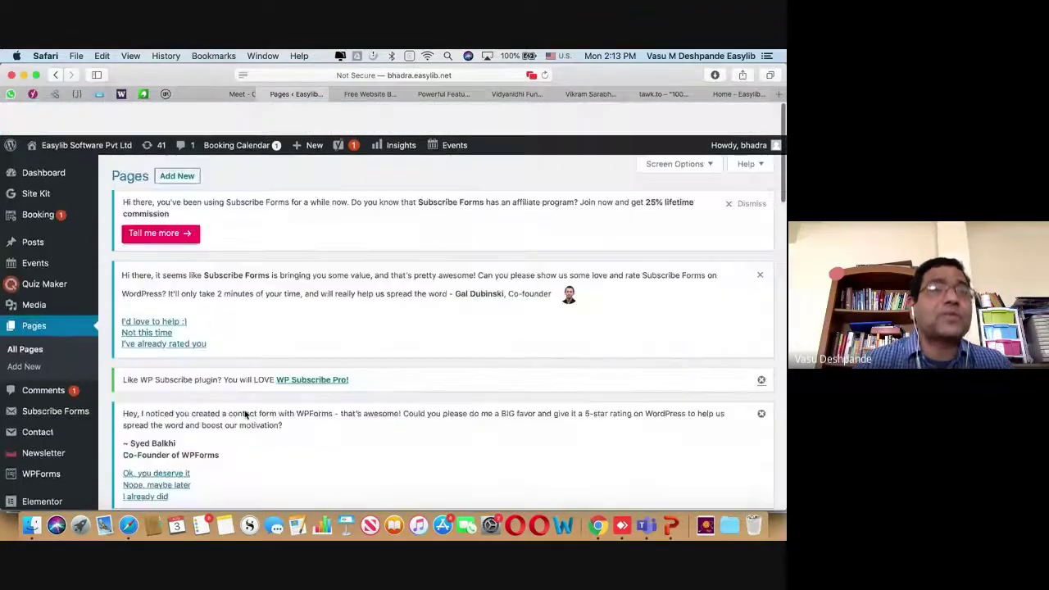
# Step: Open the public site's home page in the theme Customizer and look through its preview from the webinar schedule to the product sections
pyautogui.click(92, 111)
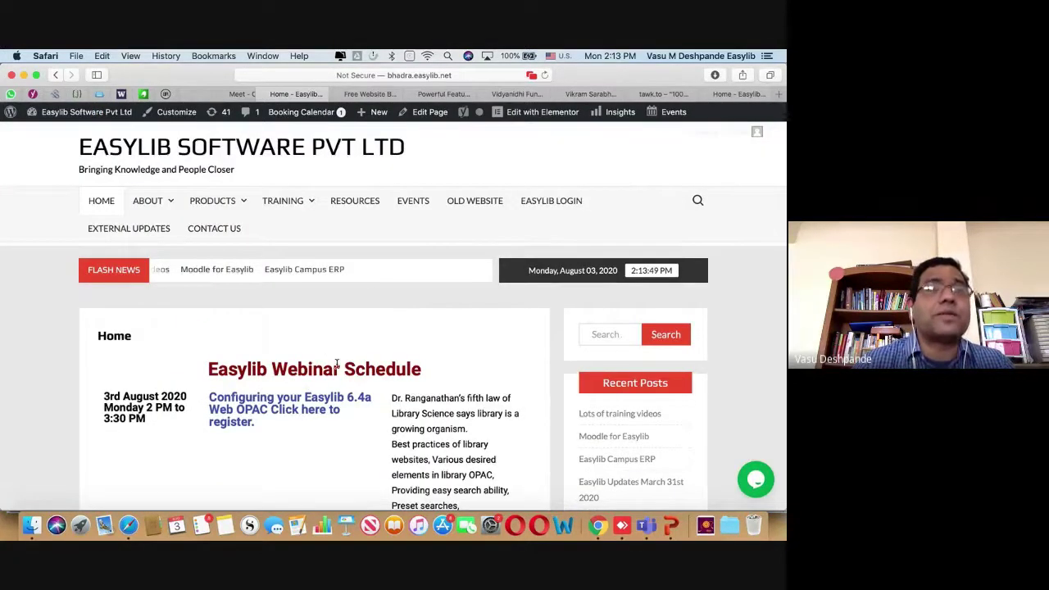
pyautogui.click(166, 112)
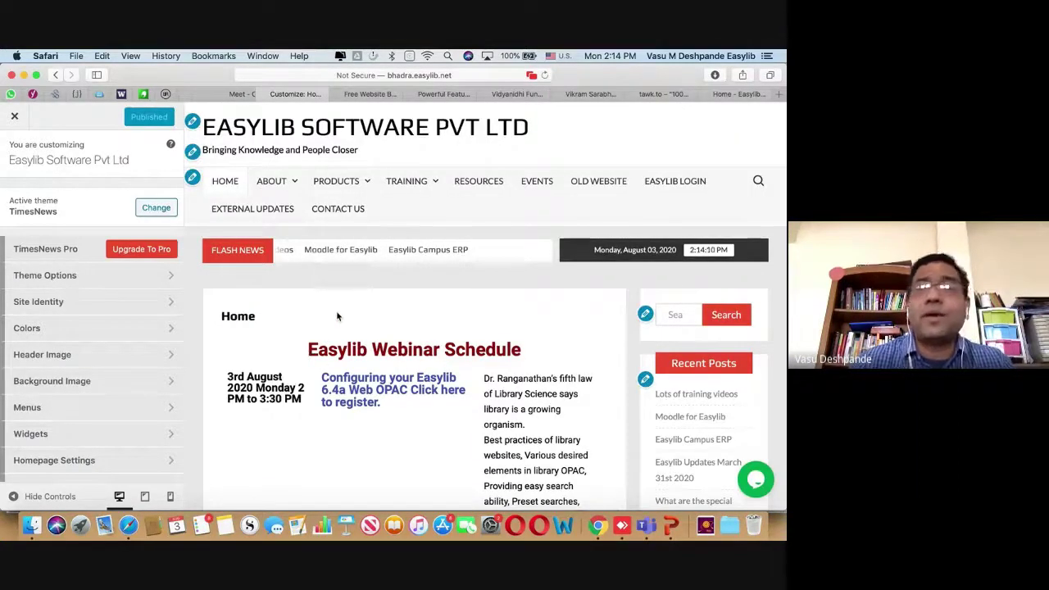
pyautogui.scroll(-5, 391, 299)
pyautogui.scroll(5, 533, 315)
pyautogui.tripleClick(533, 315)
pyautogui.click(512, 279)
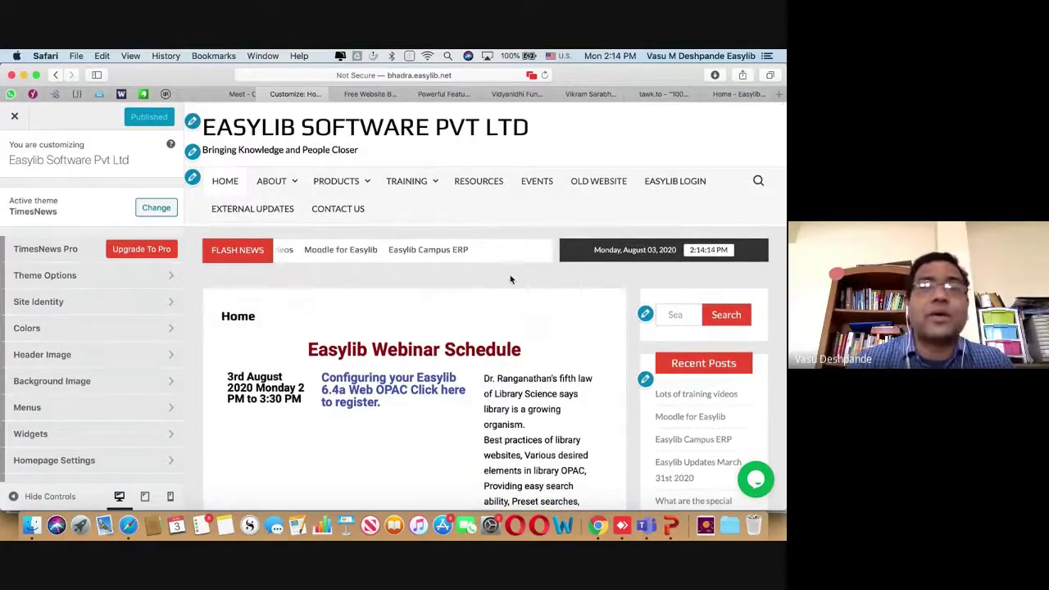
pyautogui.moveTo(407, 181)
pyautogui.scroll(-3, 477, 310)
pyautogui.scroll(-10, 566, 343)
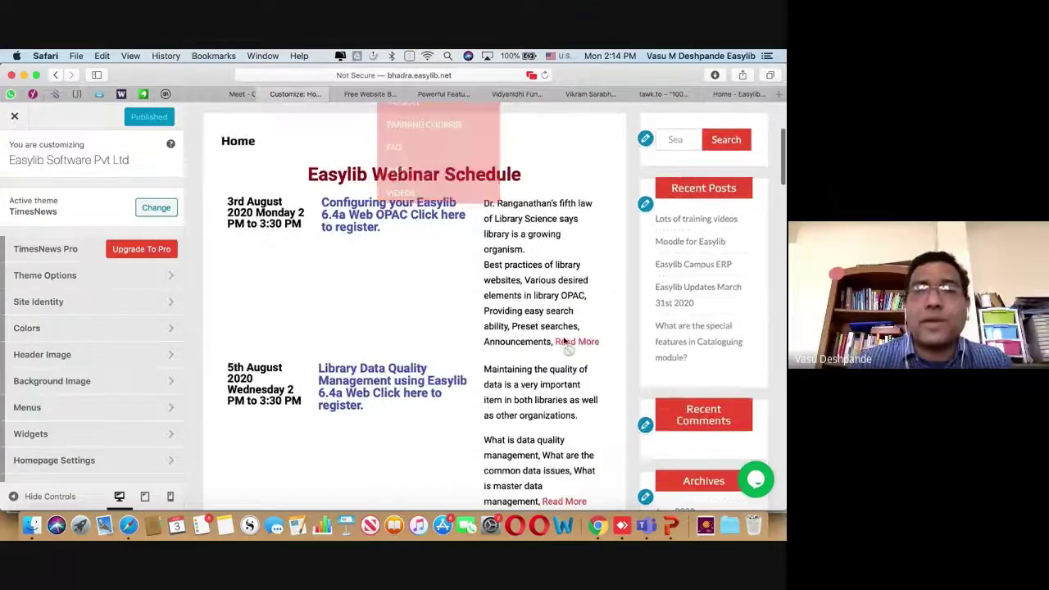
pyautogui.scroll(-15, 564, 341)
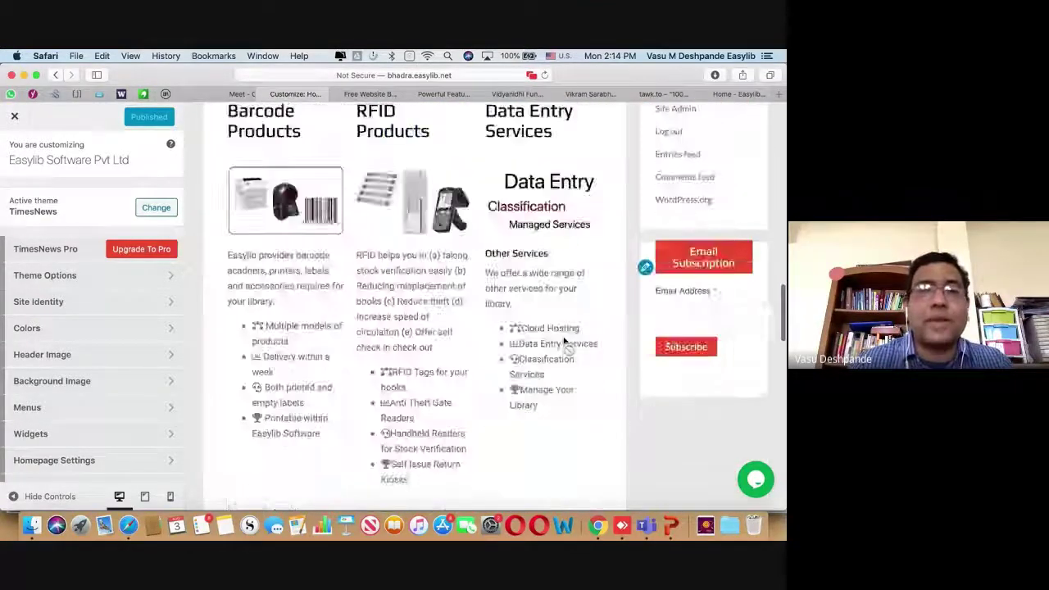
pyautogui.scroll(20, 563, 337)
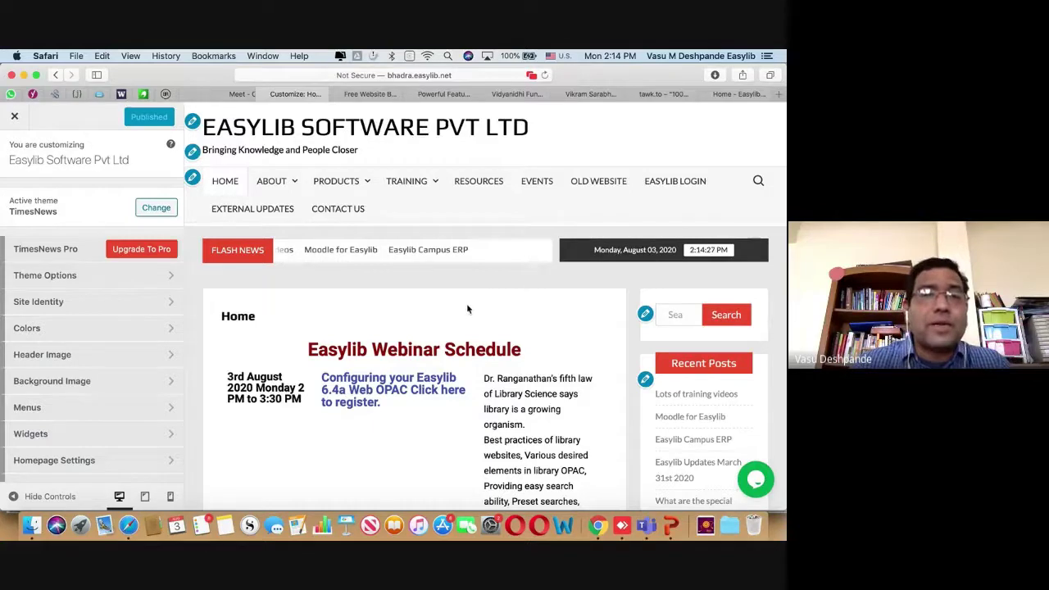
pyautogui.moveTo(301, 354); pyautogui.dragTo(410, 352)
pyautogui.click(409, 352)
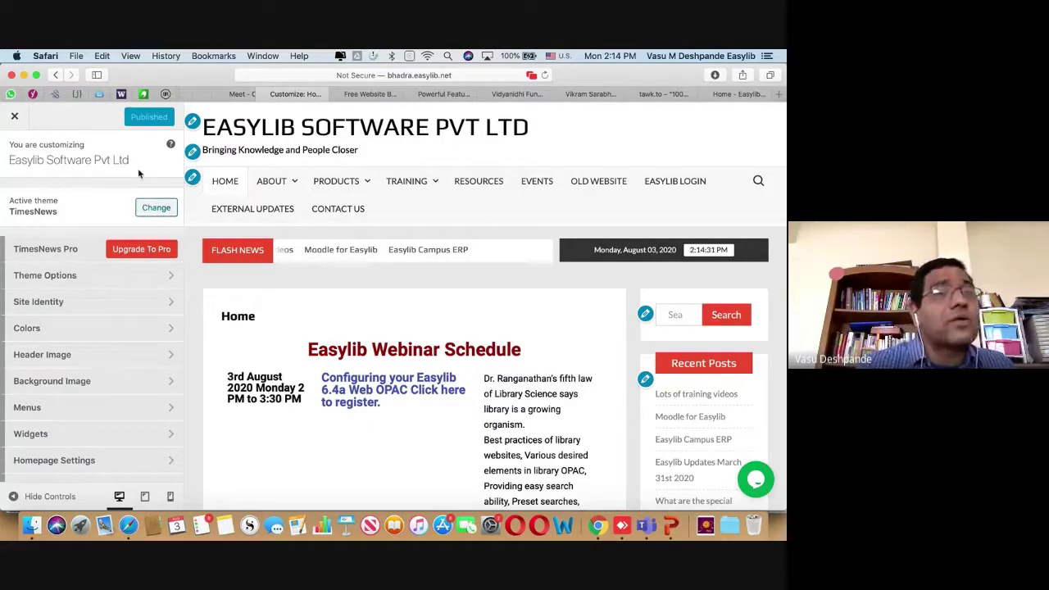
# Step: Close the Customizer, return to the WordPress Dashboard and look through its notices and widgets
pyautogui.click(14, 119)
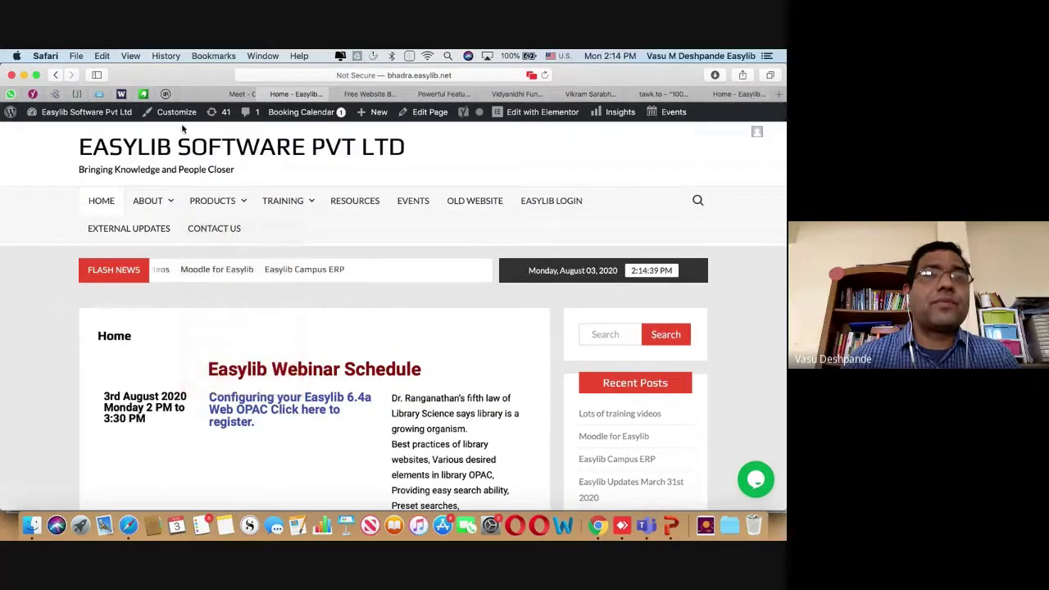
pyautogui.moveTo(119, 112)
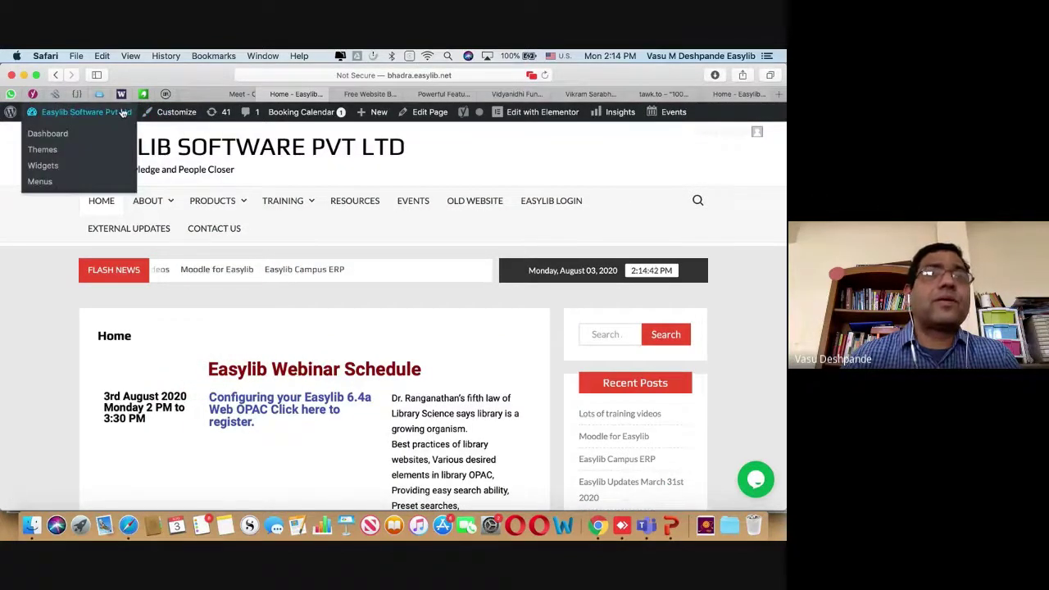
pyautogui.click(50, 135)
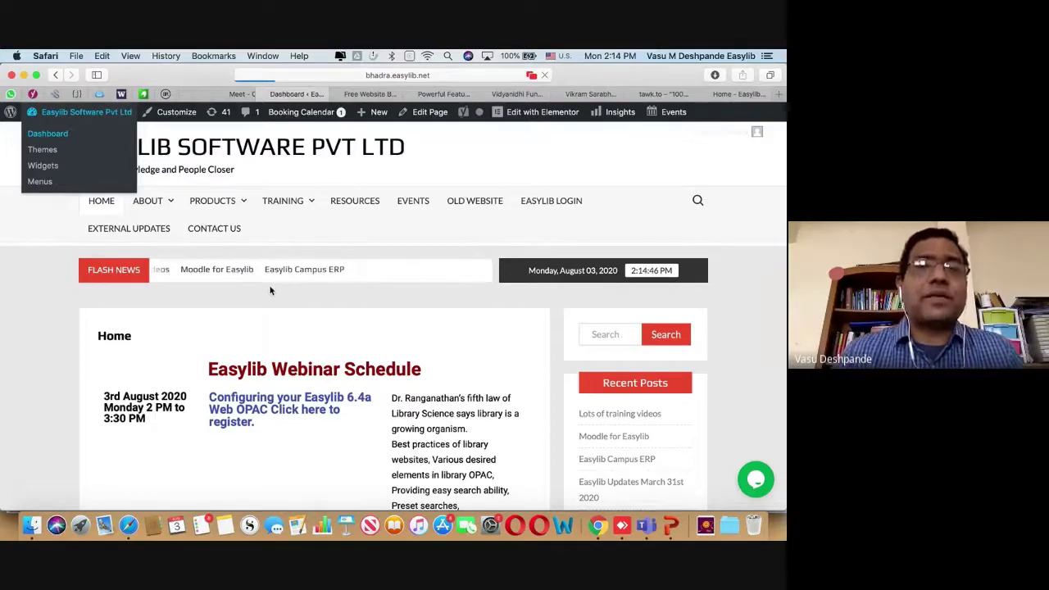
pyautogui.scroll(-10, 489, 332)
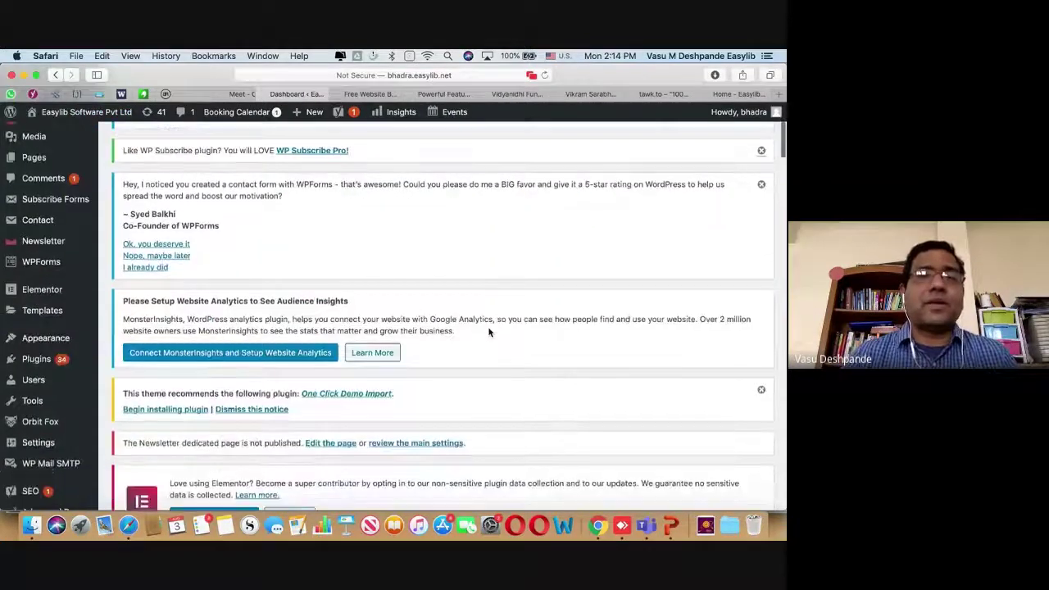
pyautogui.scroll(-4, 489, 332)
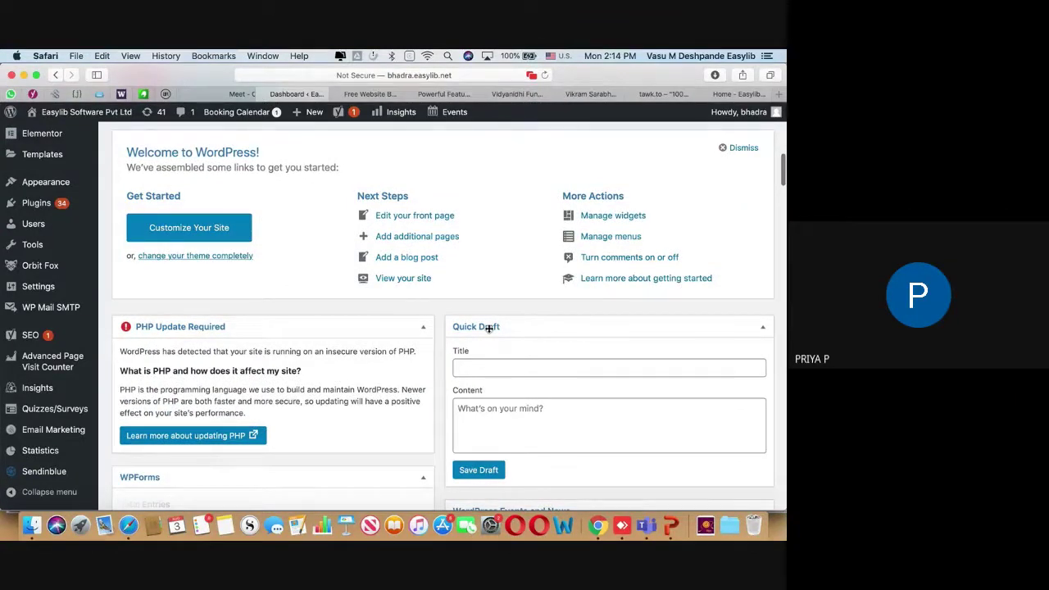
pyautogui.scroll(-10, 488, 329)
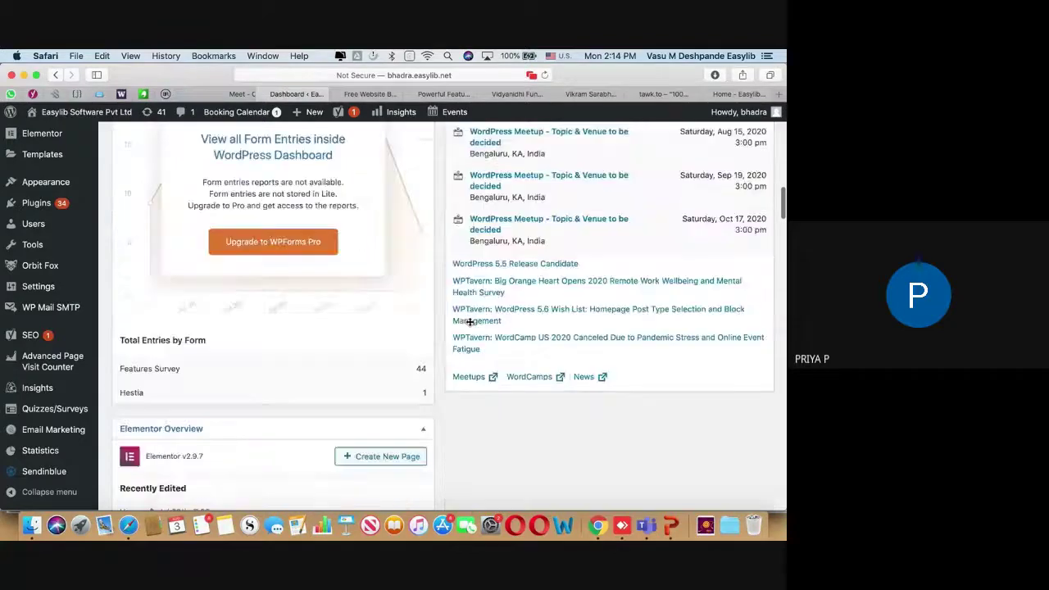
pyautogui.scroll(15, 471, 327)
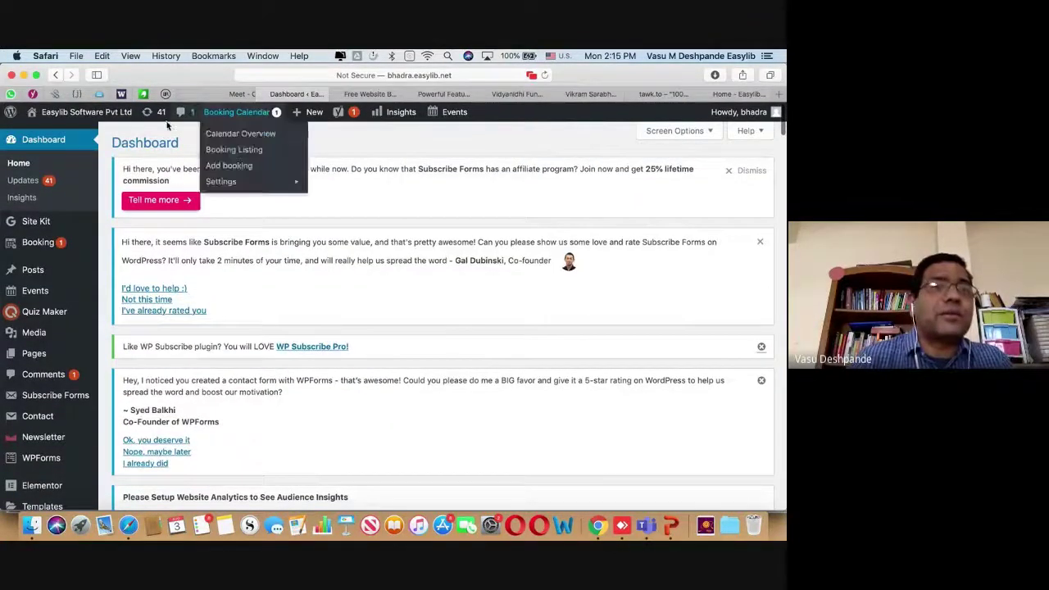
pyautogui.press('super+Tab')
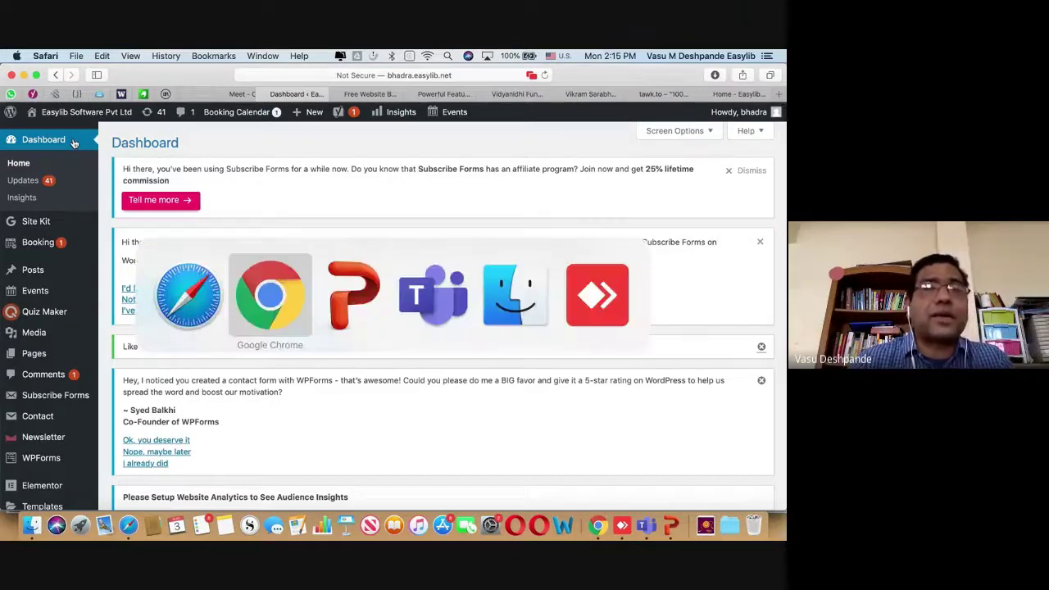
pyautogui.press('Escape')
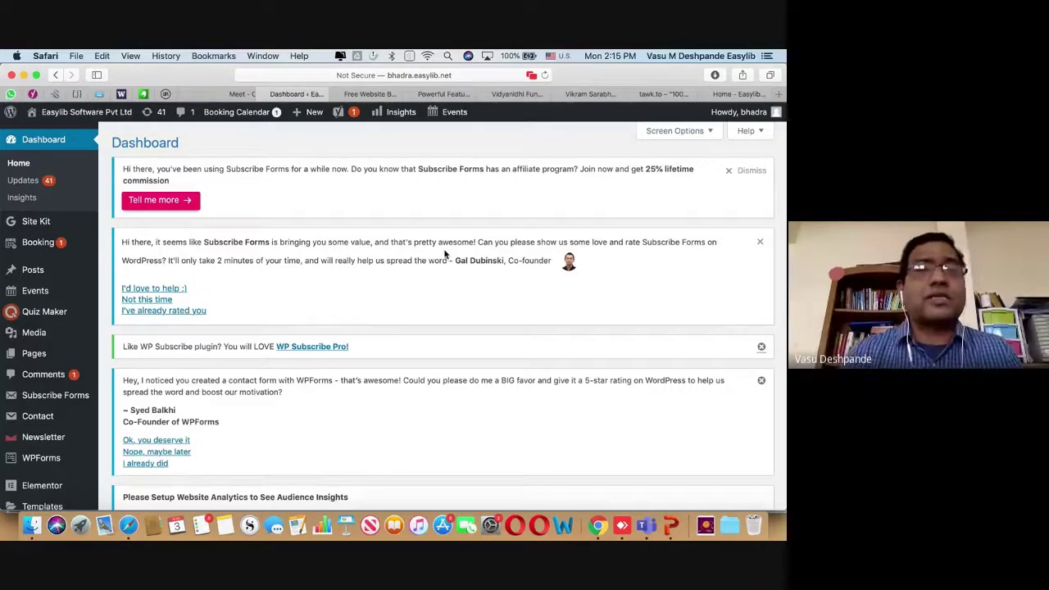
# Step: Create a new post titled "Happy Rakshabandhan"
pyautogui.moveTo(262, 113)
pyautogui.moveTo(305, 111)
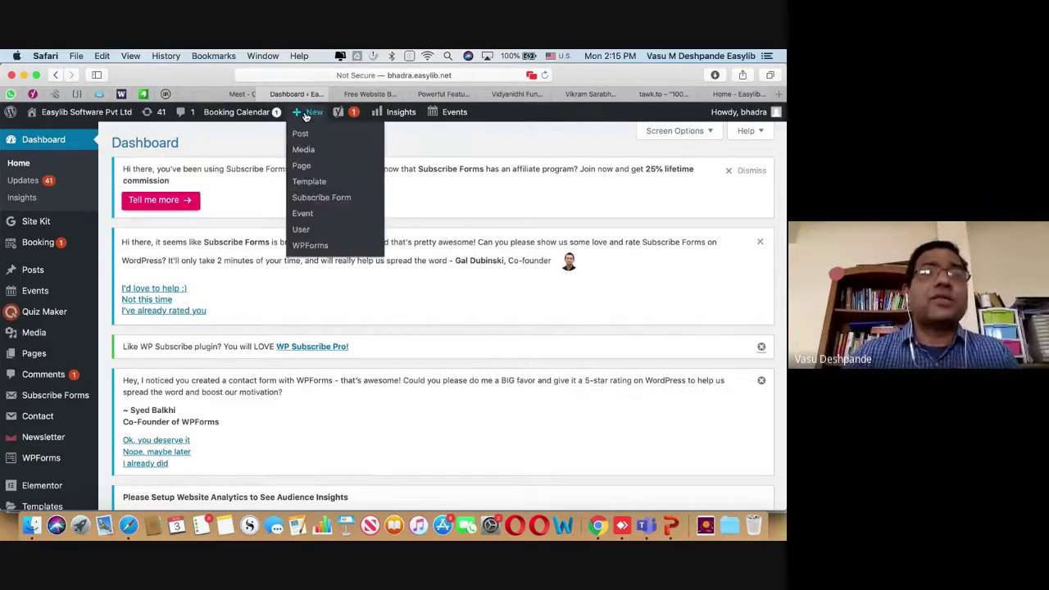
pyautogui.click(308, 138)
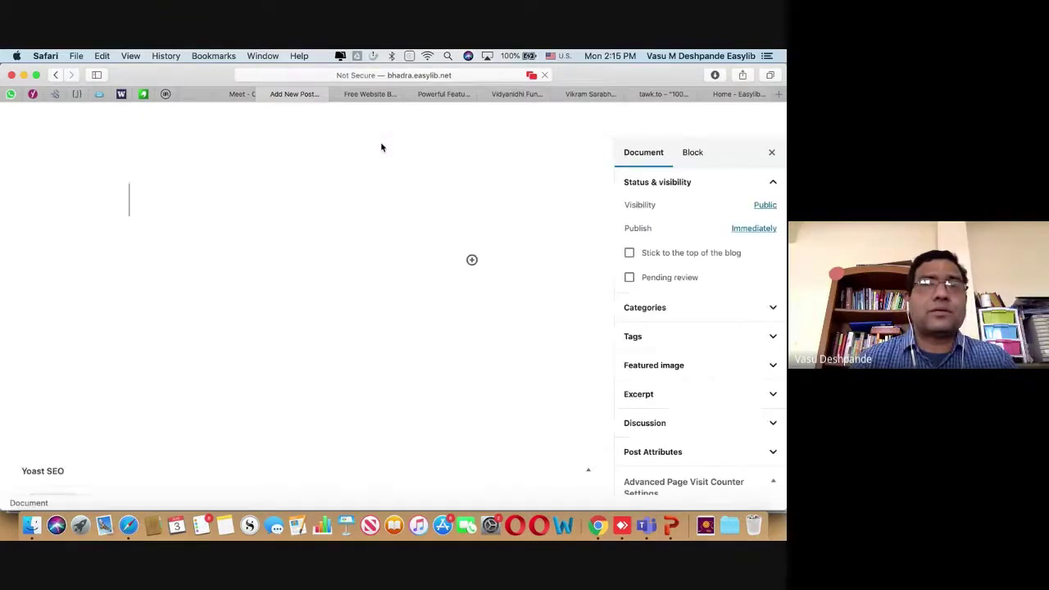
pyautogui.write('Happy Rakshabh')
pyautogui.press('BackSpace')
pyautogui.write('a')
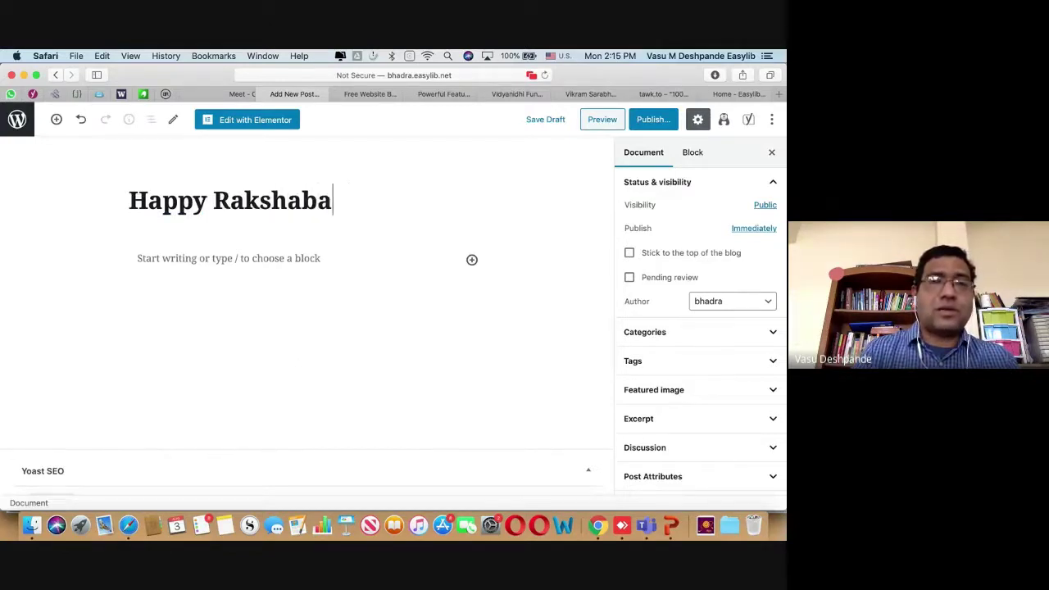
pyautogui.write('ndhan')
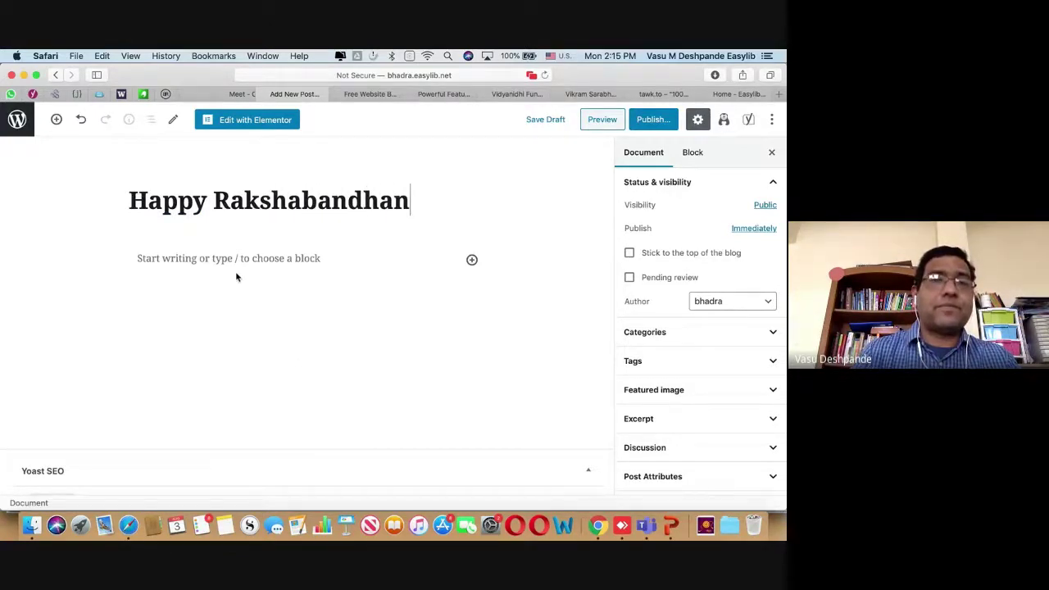
# Step: Write the post body "Easylib wishes all our customers and professionals a very happy Raksha Bandhan" and start a new paragraph below it
pyautogui.click(187, 251)
pyautogui.write('Easylib wishes all our')
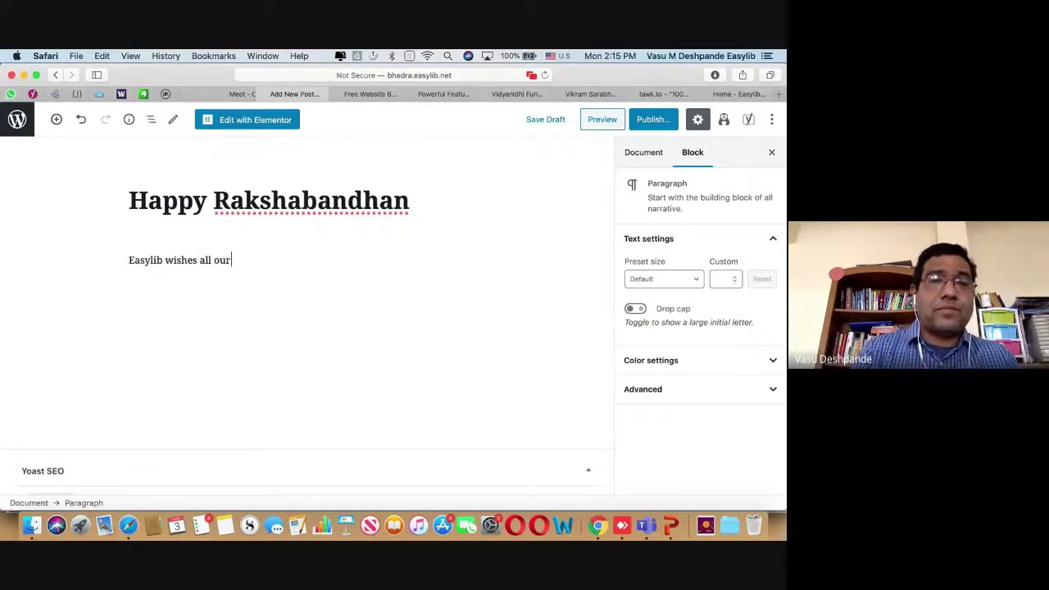
pyautogui.write(' customers an')
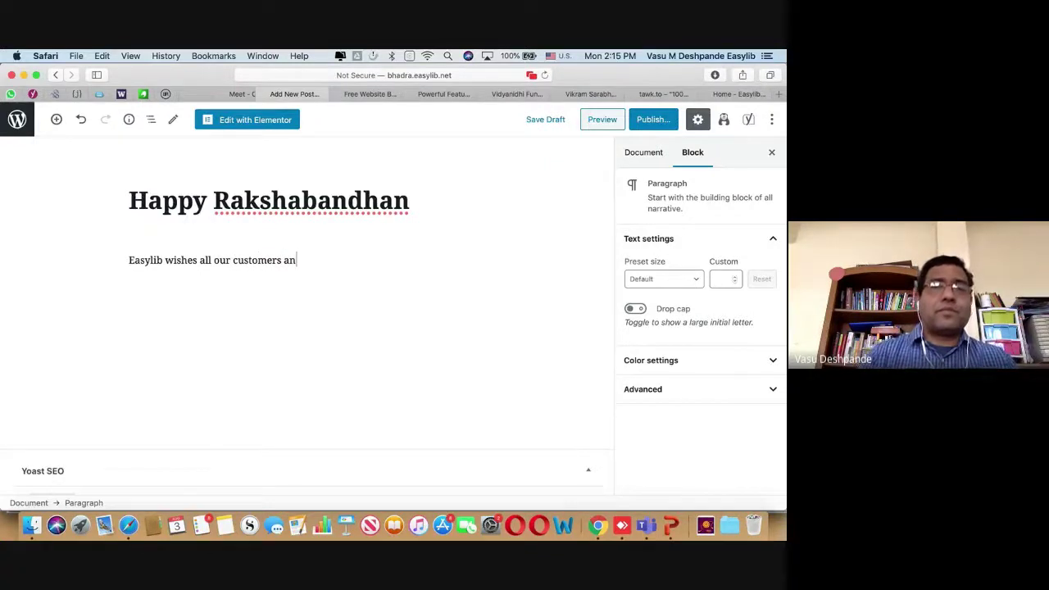
pyautogui.write('d profe')
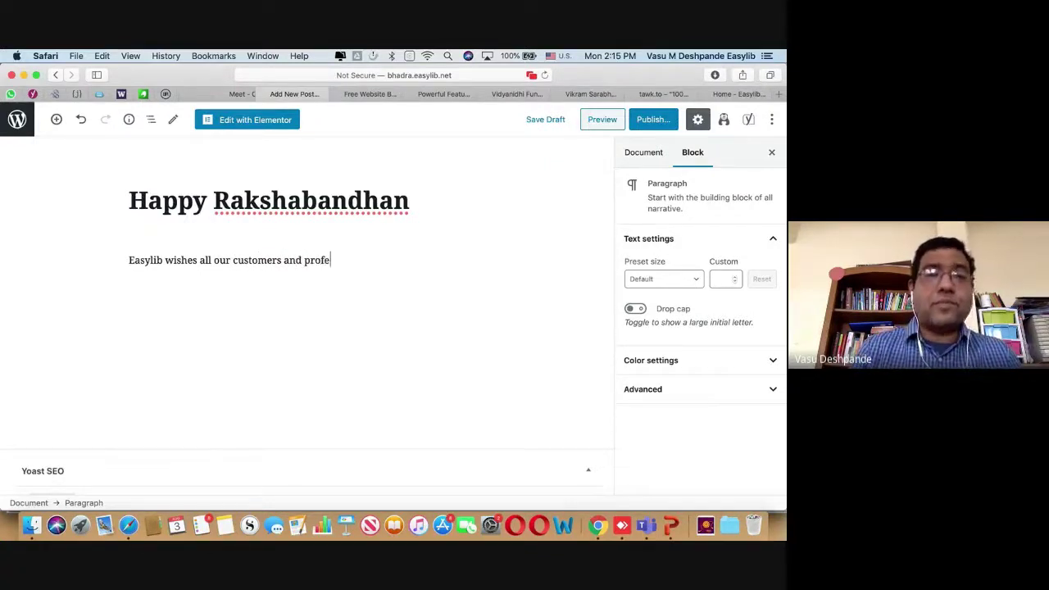
pyautogui.write('ssionals a very h')
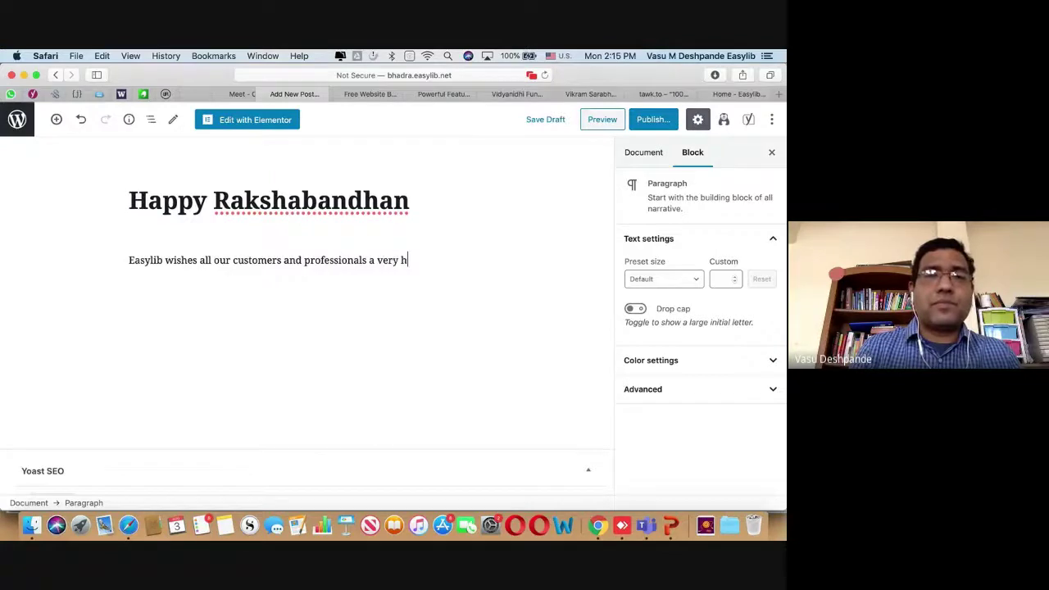
pyautogui.write('appy Raksh')
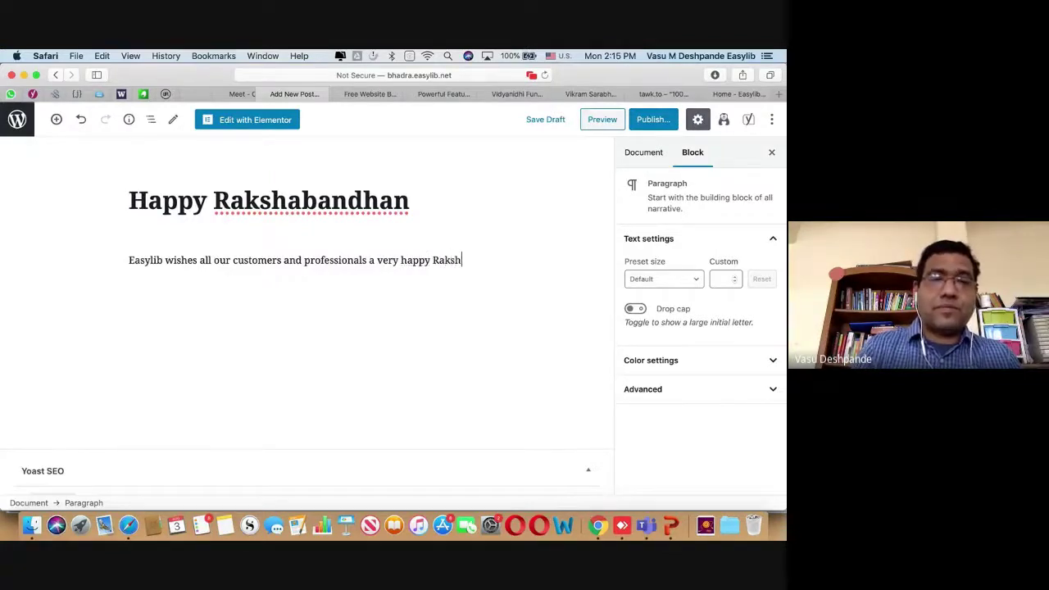
pyautogui.write('a Bandhan')
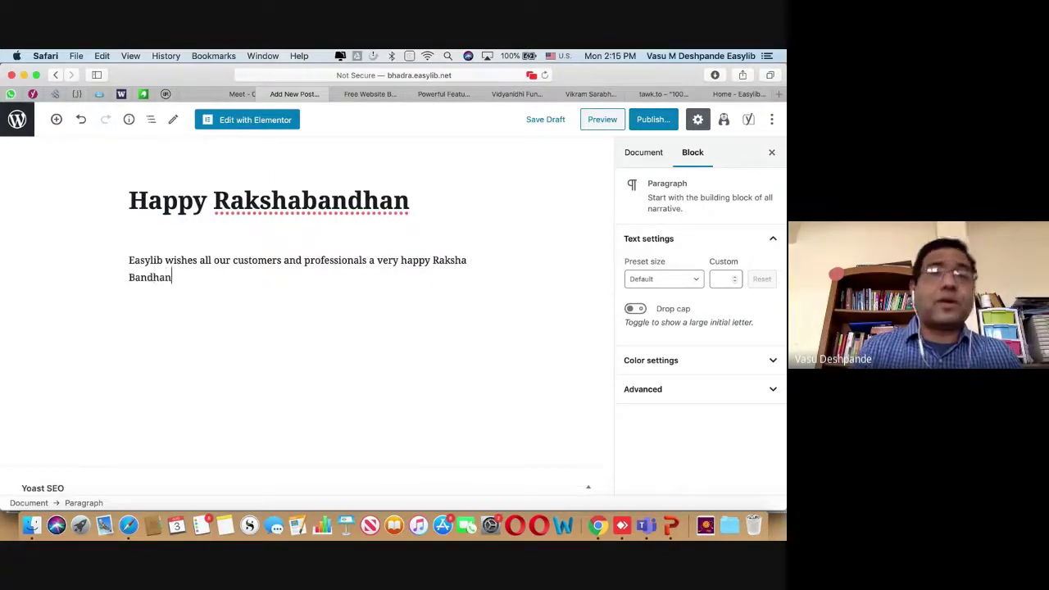
pyautogui.press('Return')
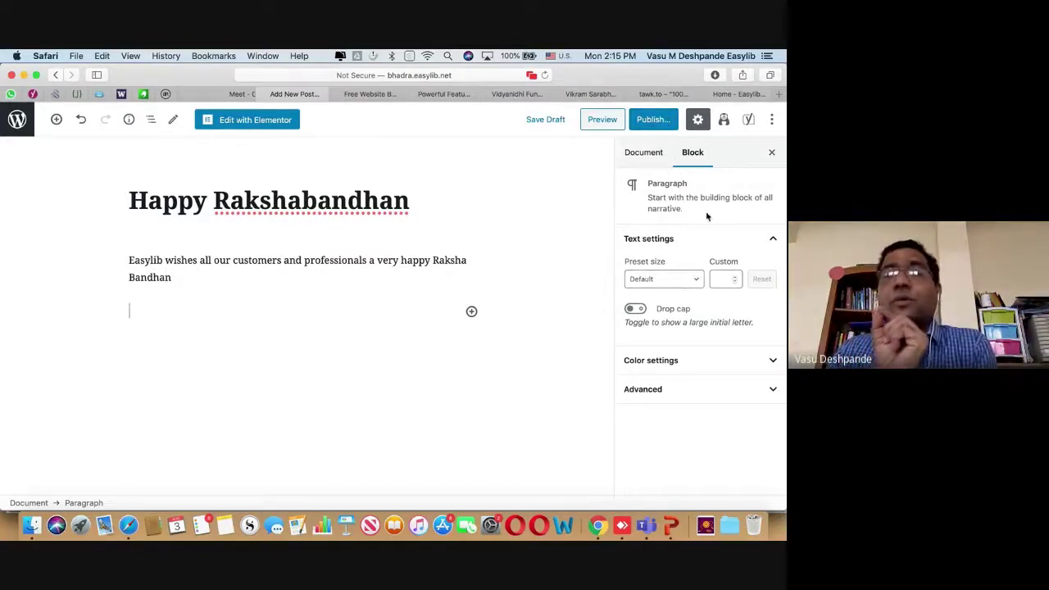
# Step: Expand the paragraph's color settings and publish the post immediately with public visibility
pyautogui.click(713, 391)
pyautogui.click(720, 366)
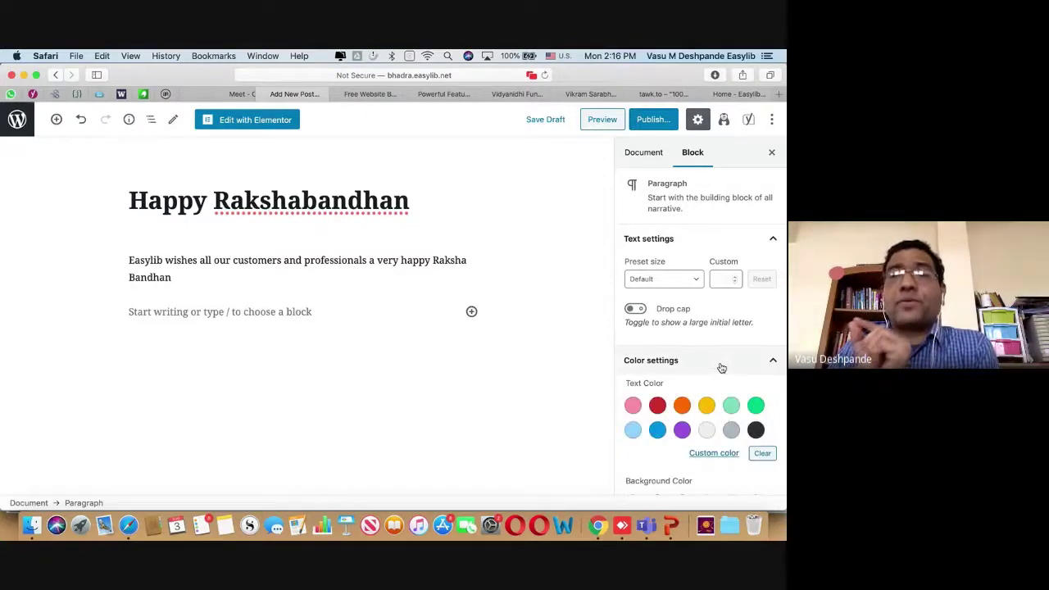
pyautogui.click(656, 121)
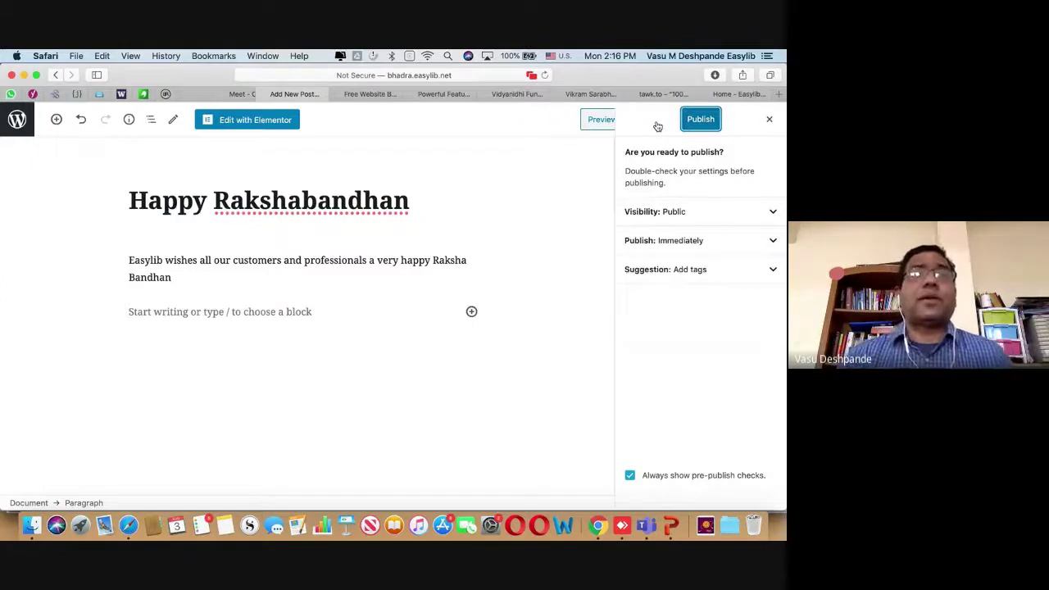
pyautogui.click(703, 120)
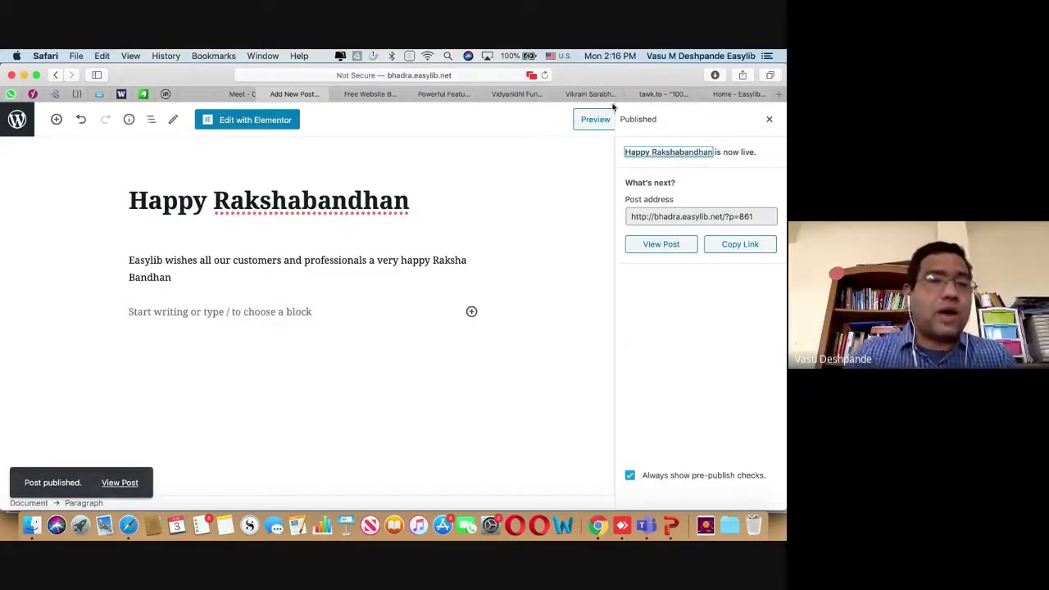
# Step: Switch to Chrome, reload the public home page and check the recent posts list for the new post
pyautogui.press('super+Tab')
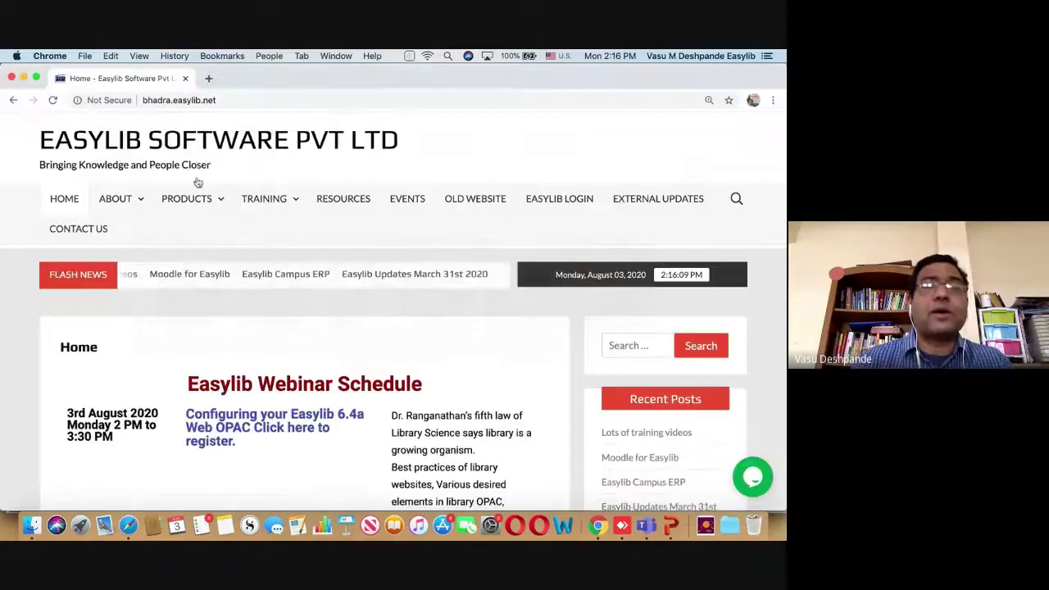
pyautogui.click(53, 100)
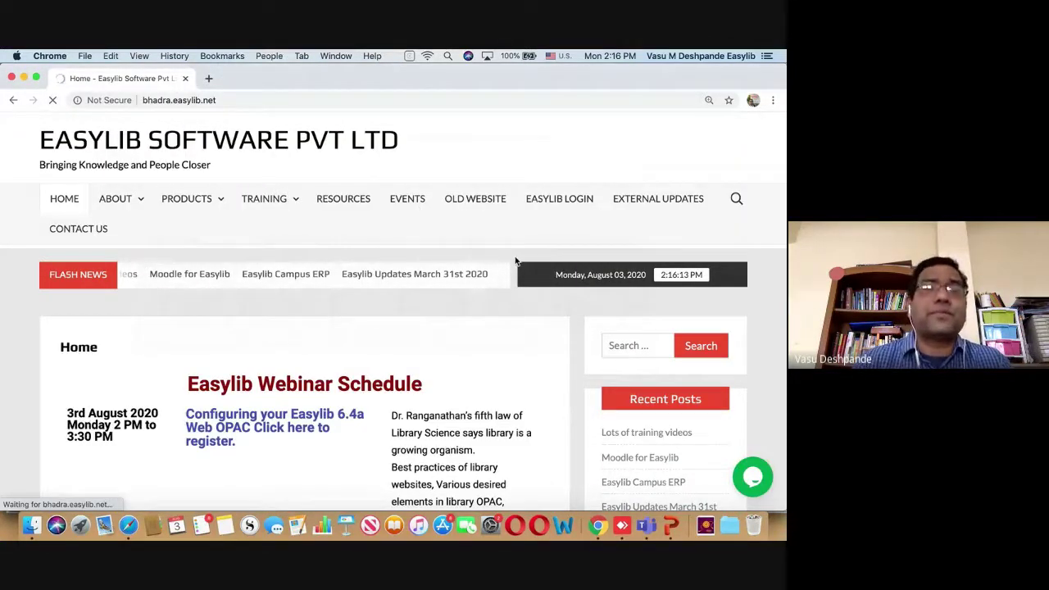
pyautogui.scroll(-5, 517, 260)
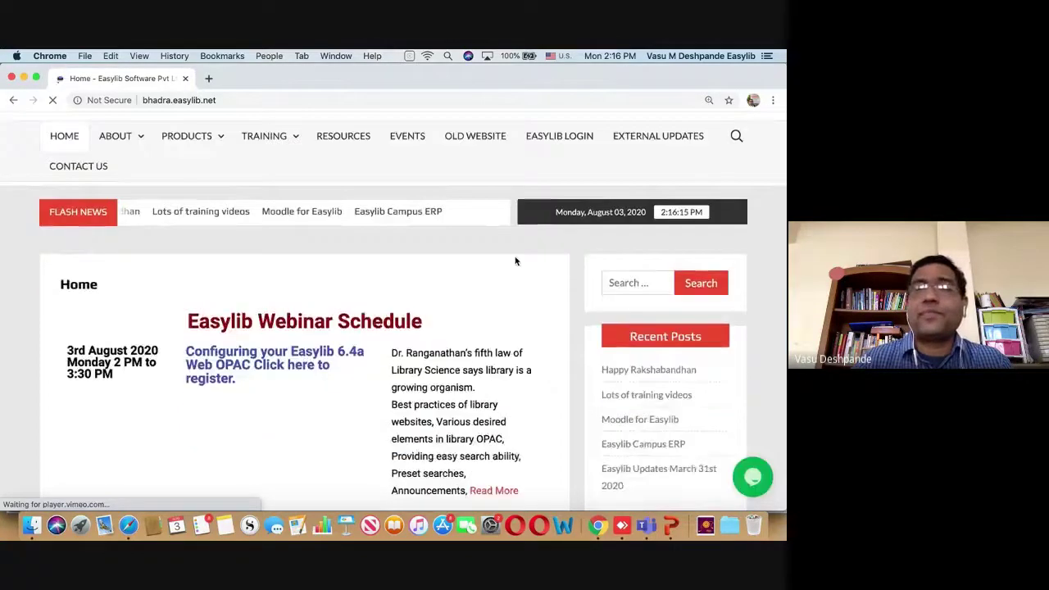
pyautogui.moveTo(587, 195); pyautogui.dragTo(710, 233)
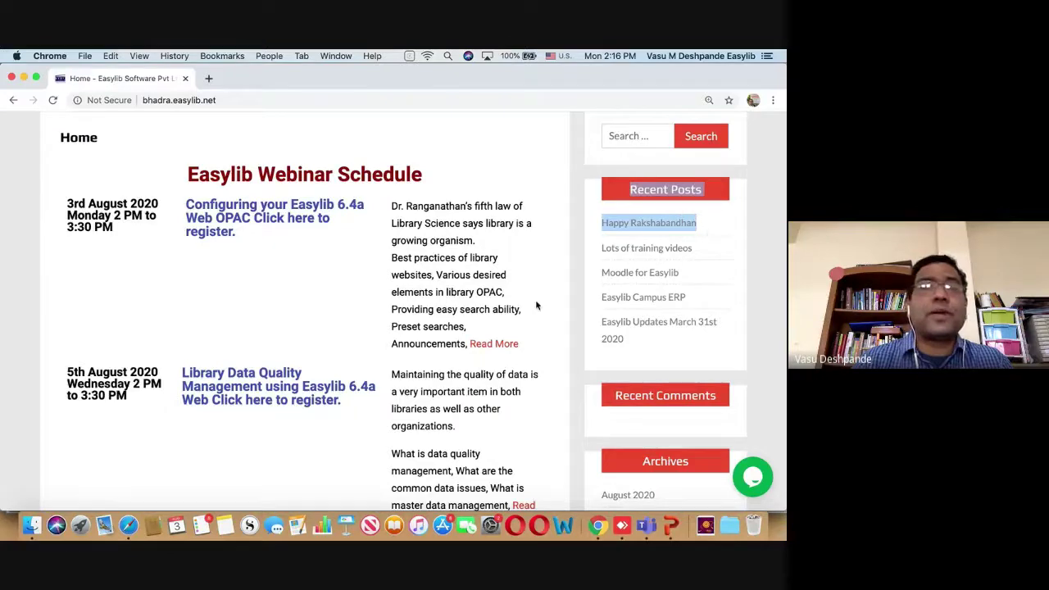
pyautogui.scroll(5, 537, 305)
pyautogui.moveTo(188, 358); pyautogui.dragTo(424, 384)
pyautogui.click(512, 367)
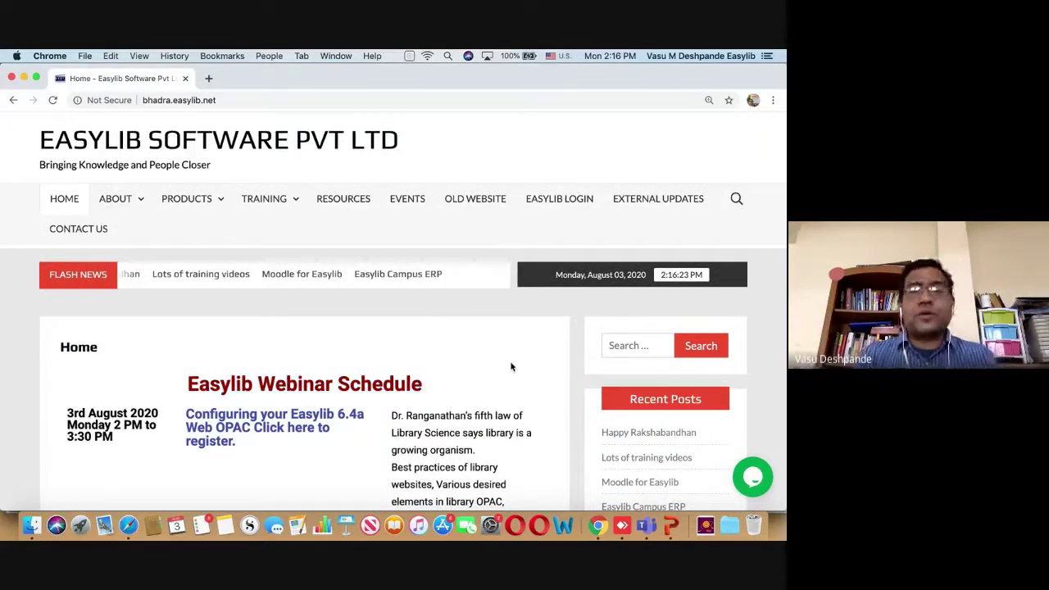
# Step: Open the "Happy Rakshabandhan" post from the home page's recent posts and check how it appears on the public site
pyautogui.scroll(-4, 511, 367)
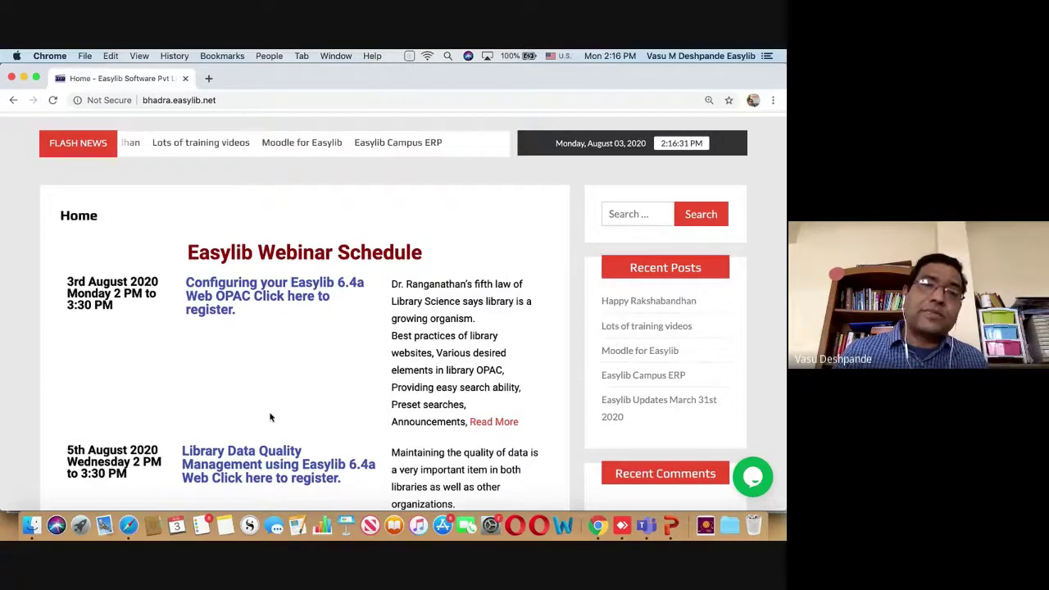
pyautogui.scroll(4, 99, 263)
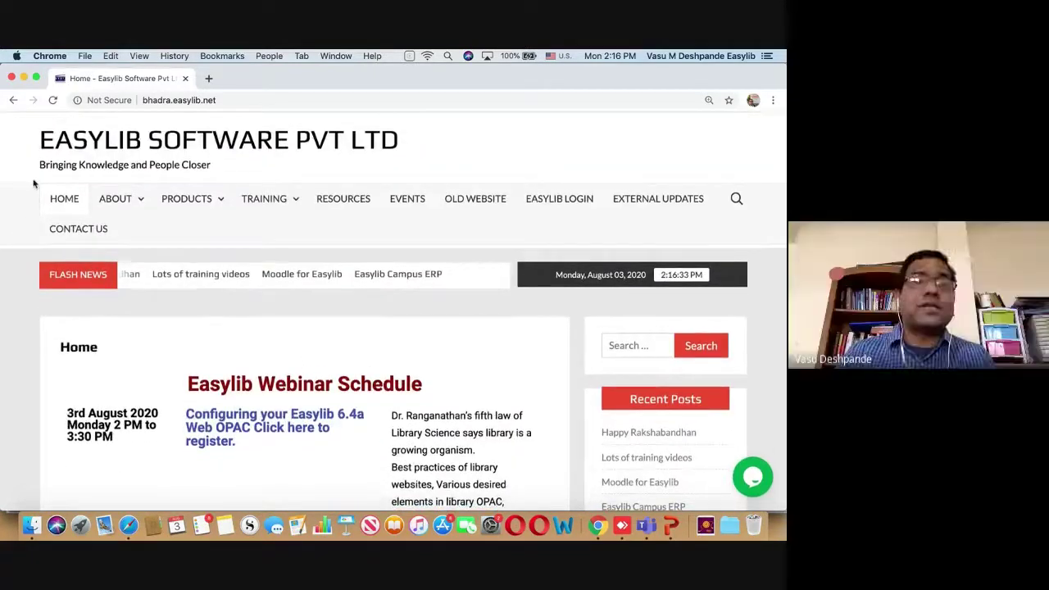
pyautogui.moveTo(38, 130); pyautogui.dragTo(125, 200)
pyautogui.click(412, 234)
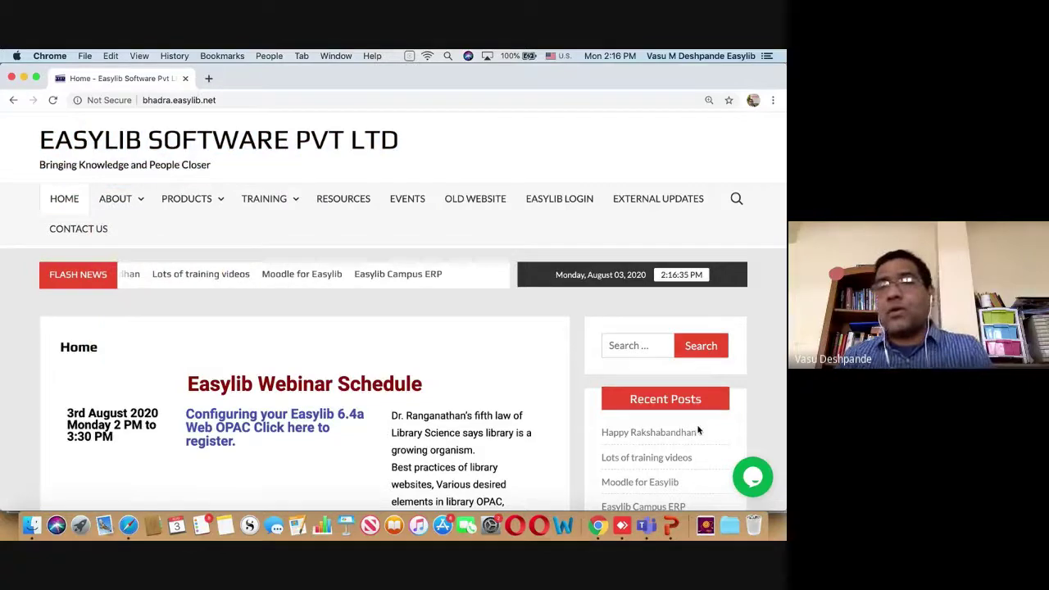
pyautogui.scroll(-3, 697, 424)
pyautogui.click(661, 292)
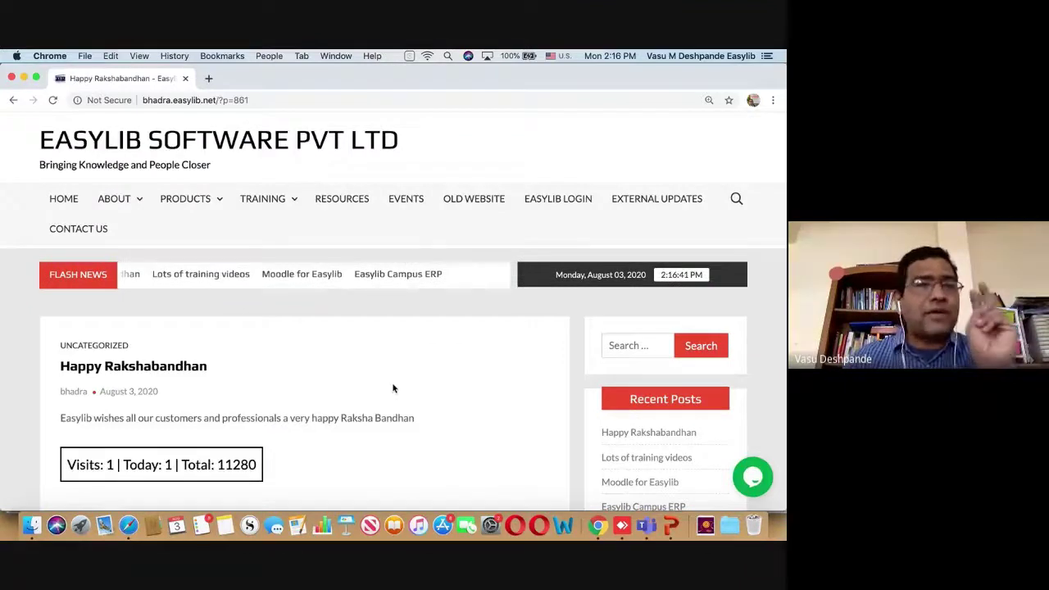
pyautogui.scroll(-3, 393, 389)
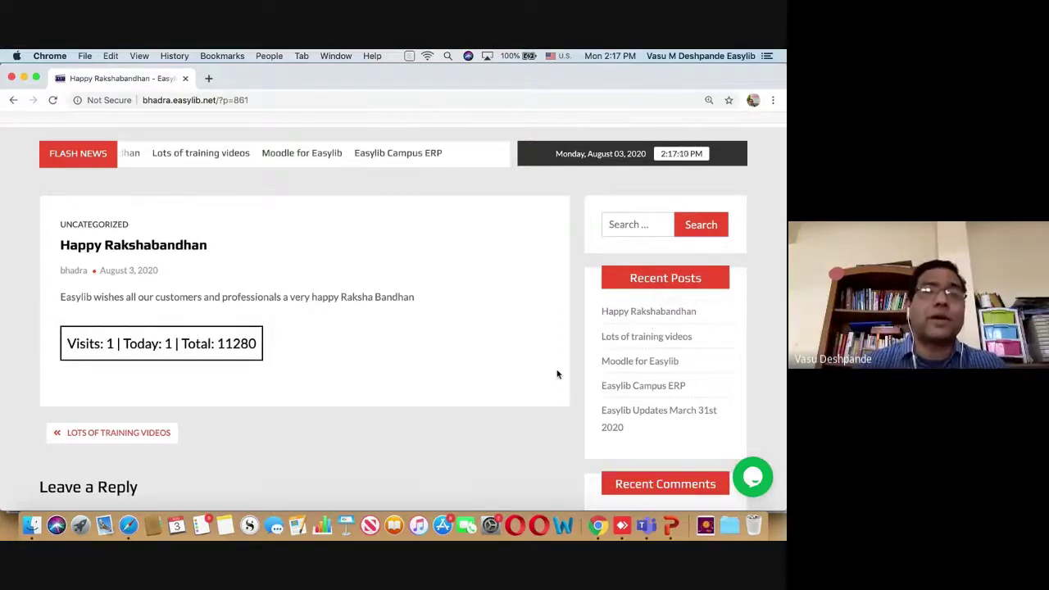
pyautogui.scroll(3, 550, 373)
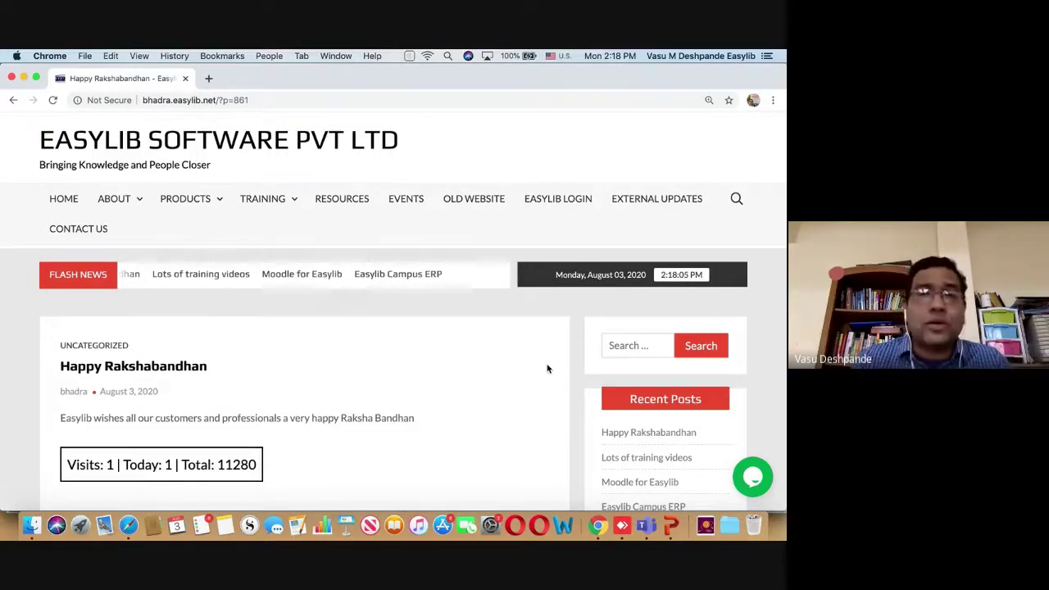
# Step: Search the public site for "video"
pyautogui.scroll(-2, 446, 283)
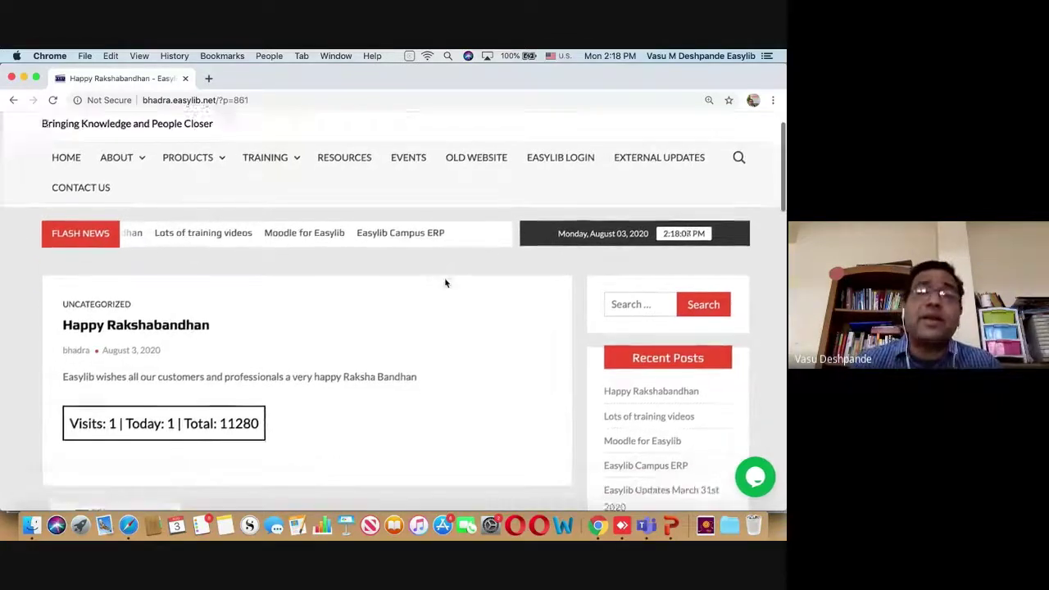
pyautogui.scroll(-3, 445, 281)
pyautogui.scroll(4, 445, 279)
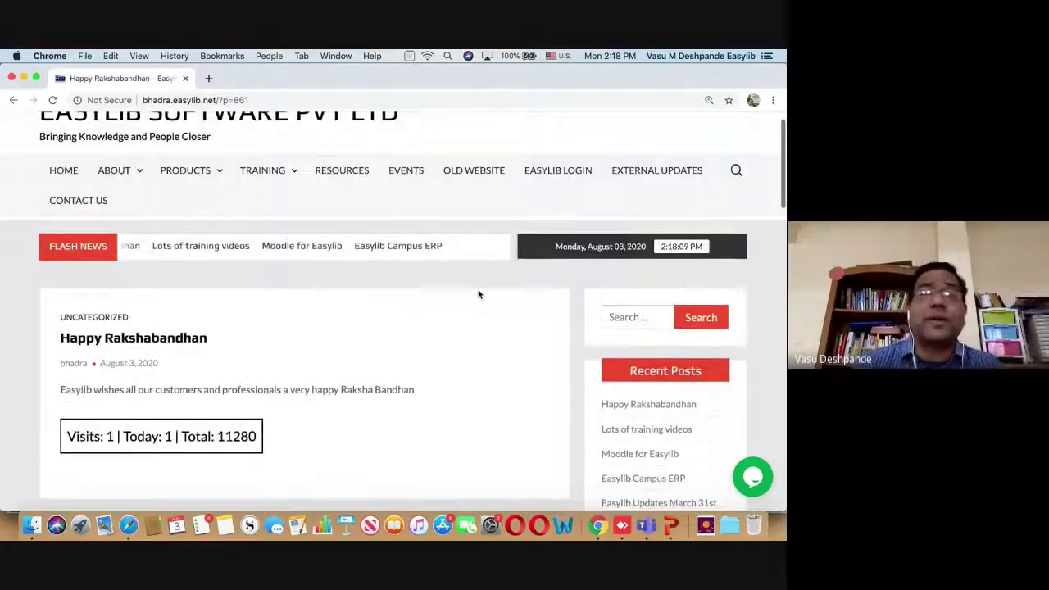
pyautogui.scroll(1, 480, 295)
pyautogui.scroll(-1, 480, 294)
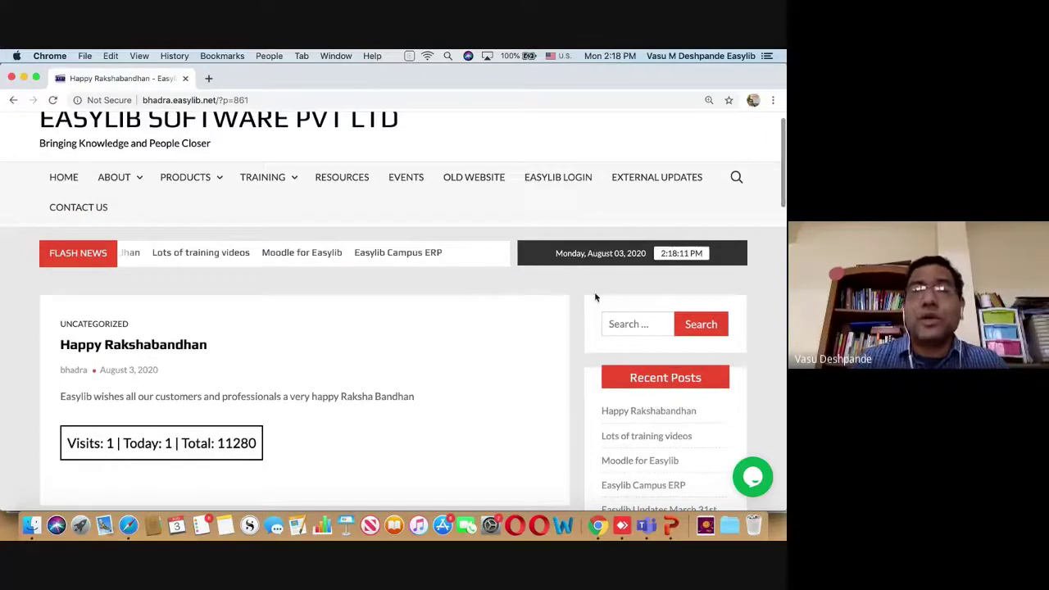
pyautogui.click(629, 324)
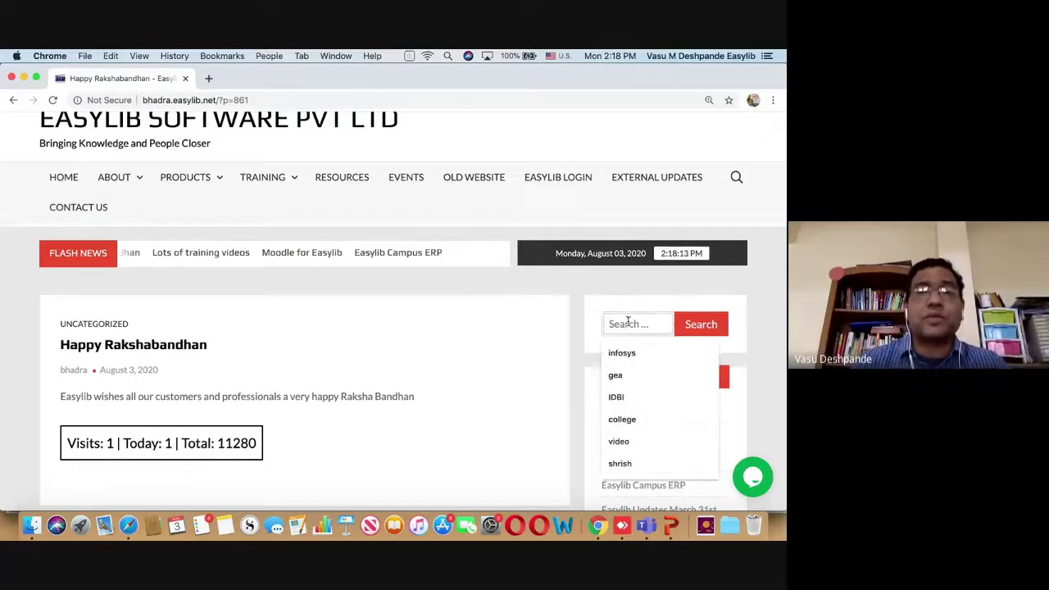
pyautogui.click(532, 338)
pyautogui.click(611, 326)
pyautogui.scroll(-2, 621, 328)
pyautogui.scroll(-4, 621, 328)
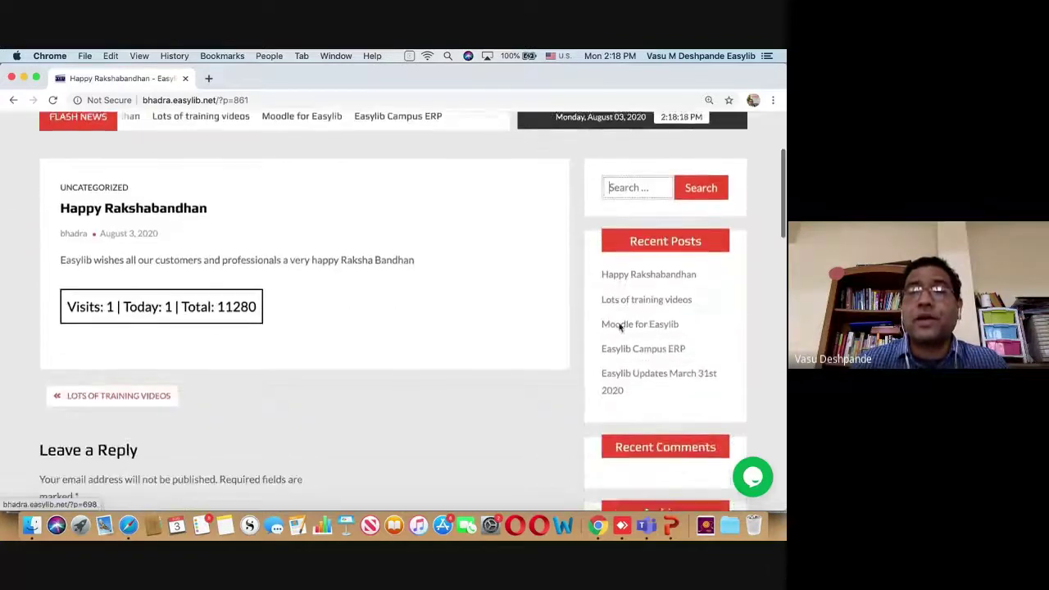
pyautogui.click(643, 185)
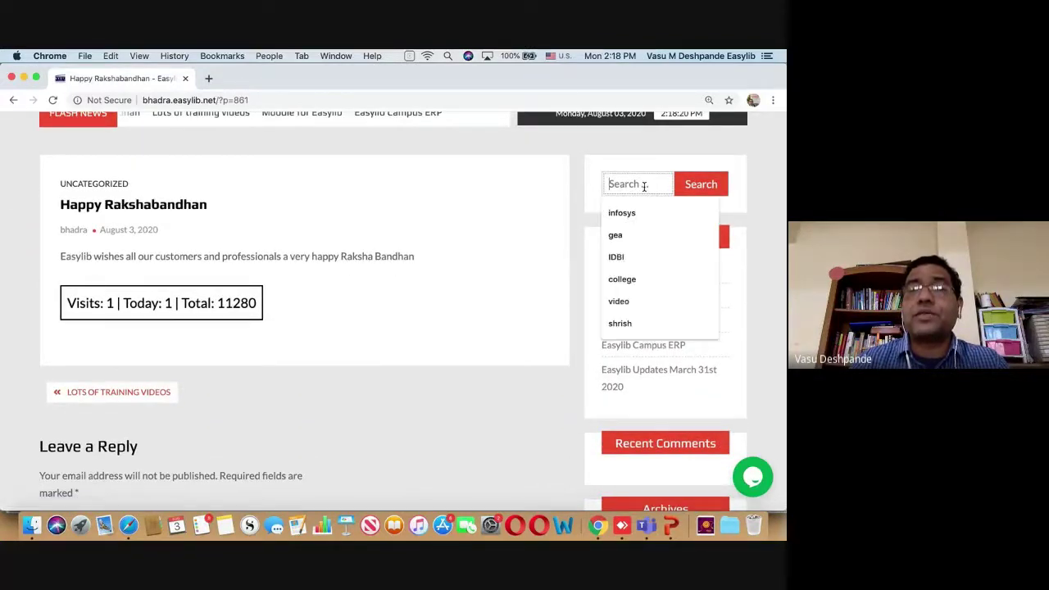
pyautogui.click(621, 301)
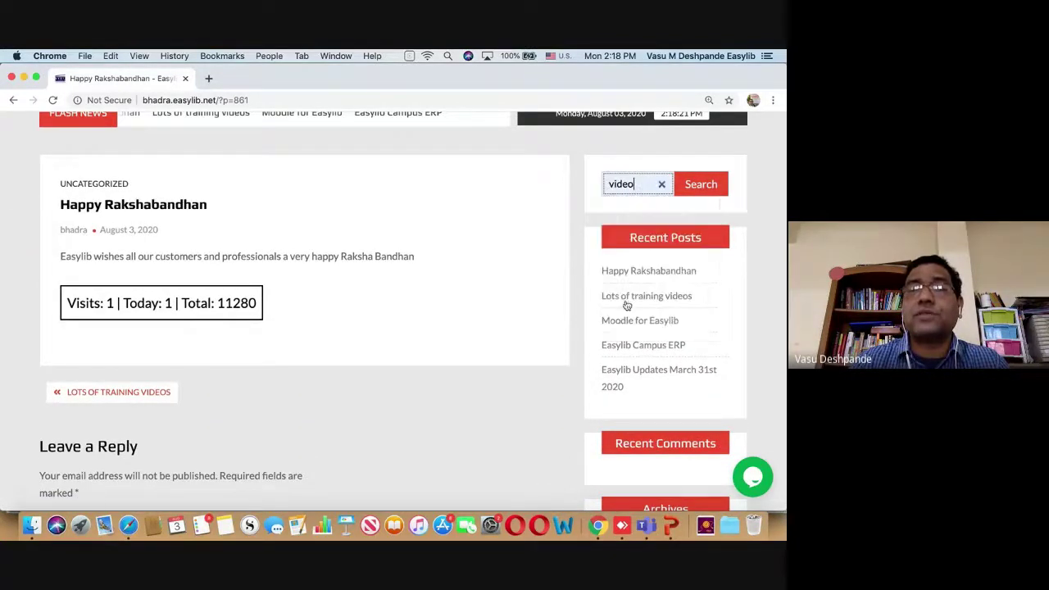
pyautogui.click(702, 184)
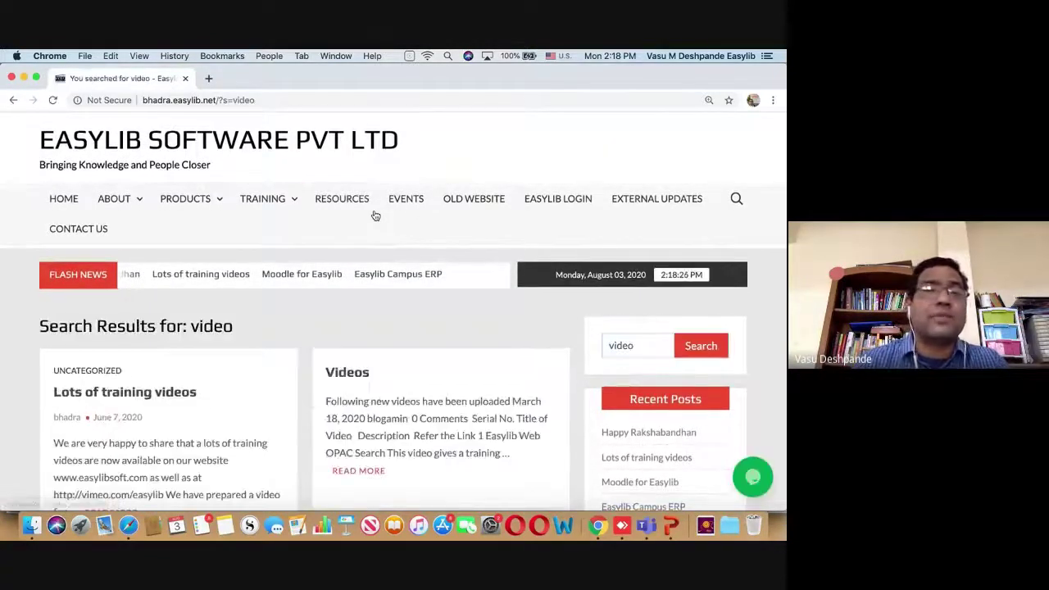
# Step: Look through the search results for "video" and the monthly archives list beside them
pyautogui.scroll(-5, 347, 375)
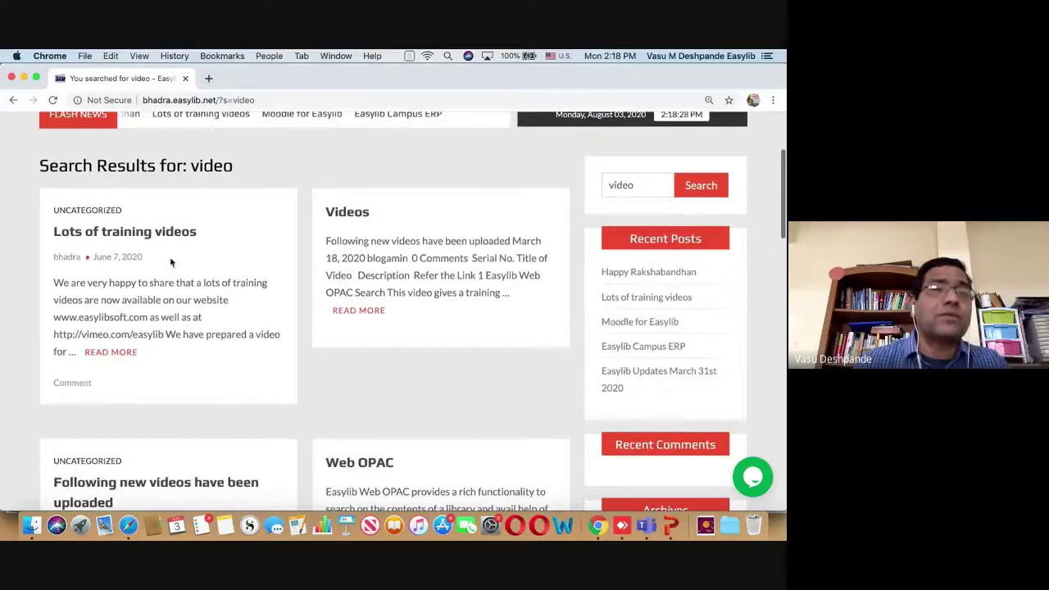
pyautogui.scroll(-3, 171, 269)
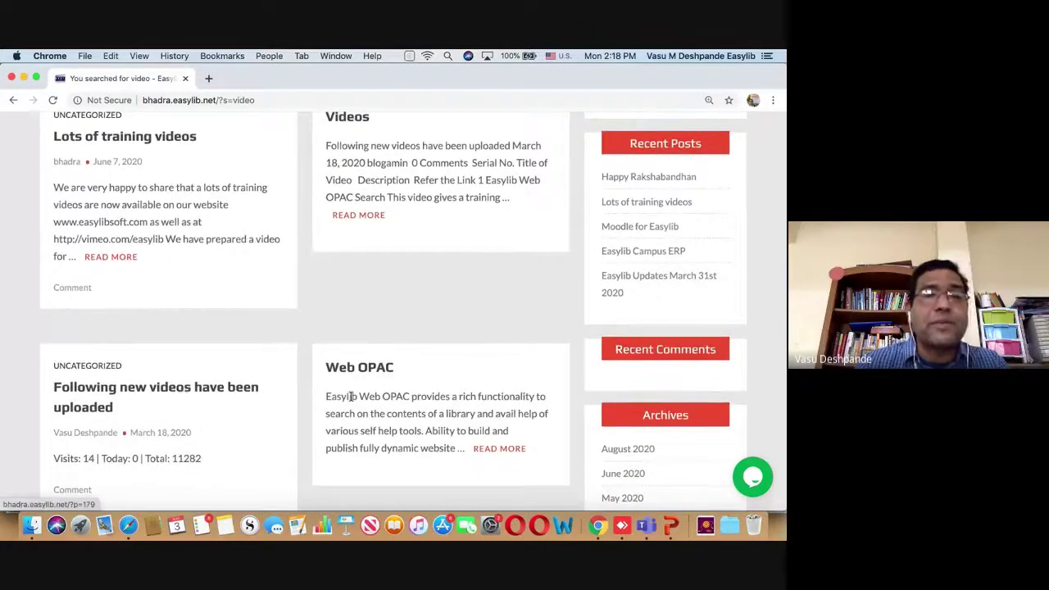
pyautogui.scroll(-3, 350, 397)
pyautogui.scroll(8, 412, 185)
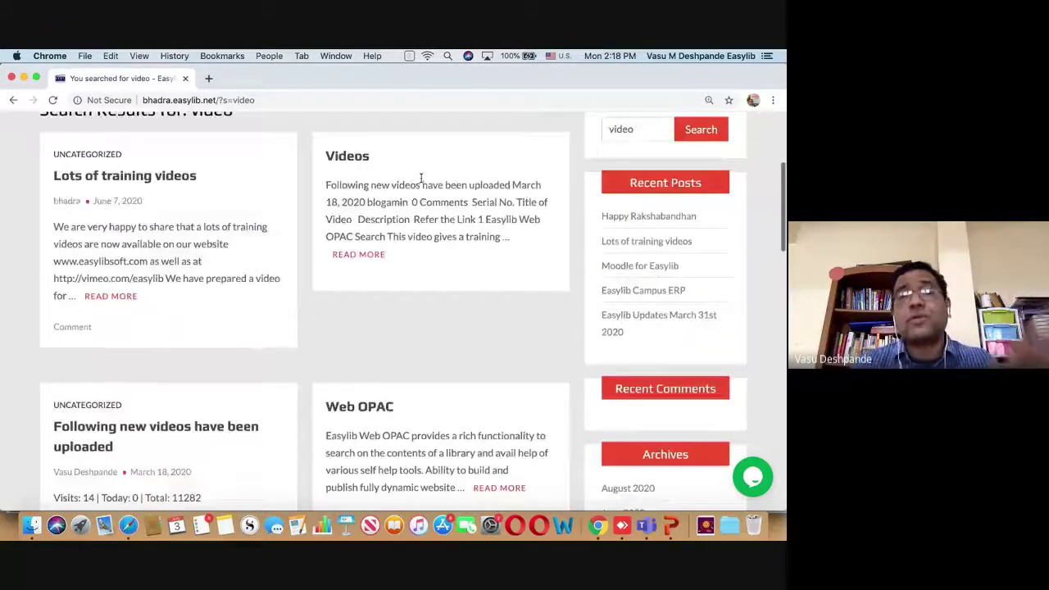
pyautogui.scroll(-12, 422, 176)
pyautogui.scroll(-1, 422, 175)
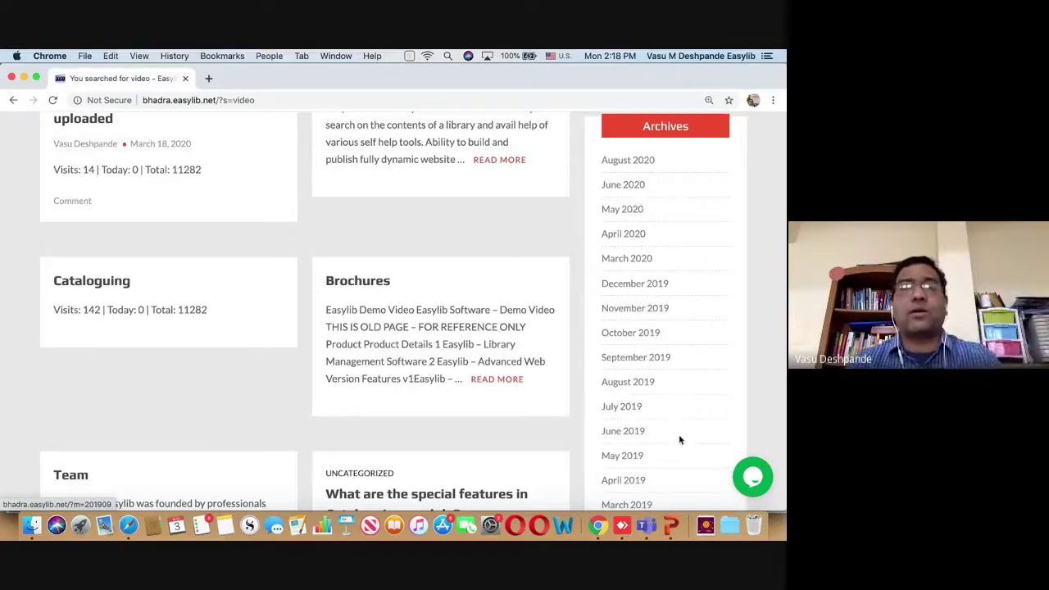
pyautogui.scroll(-15, 680, 441)
pyautogui.scroll(20, 679, 445)
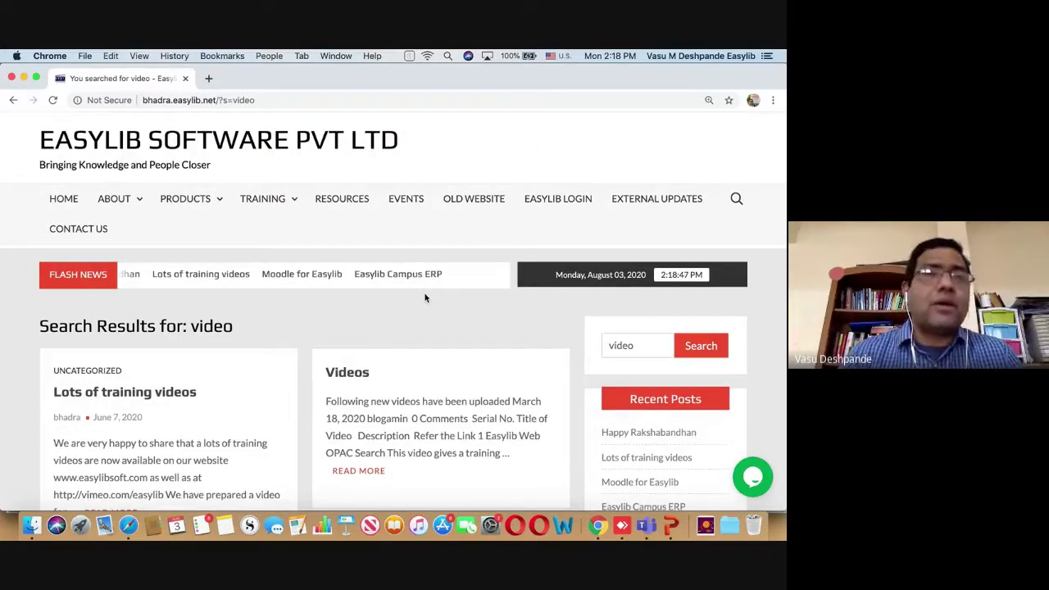
# Step: Open wix.com in a new browser tab
pyautogui.click(208, 78)
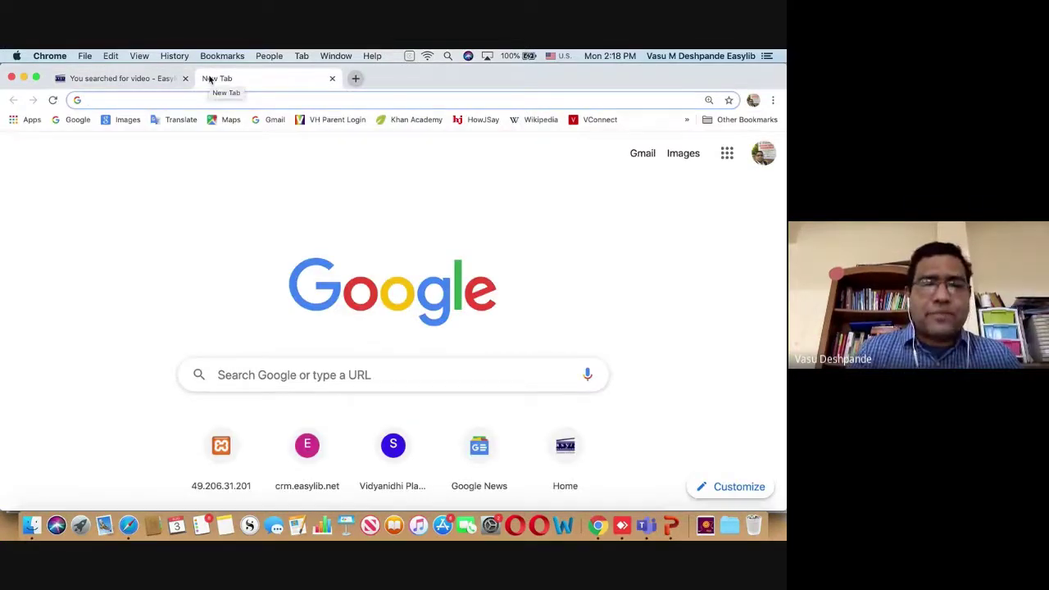
pyautogui.write('wix')
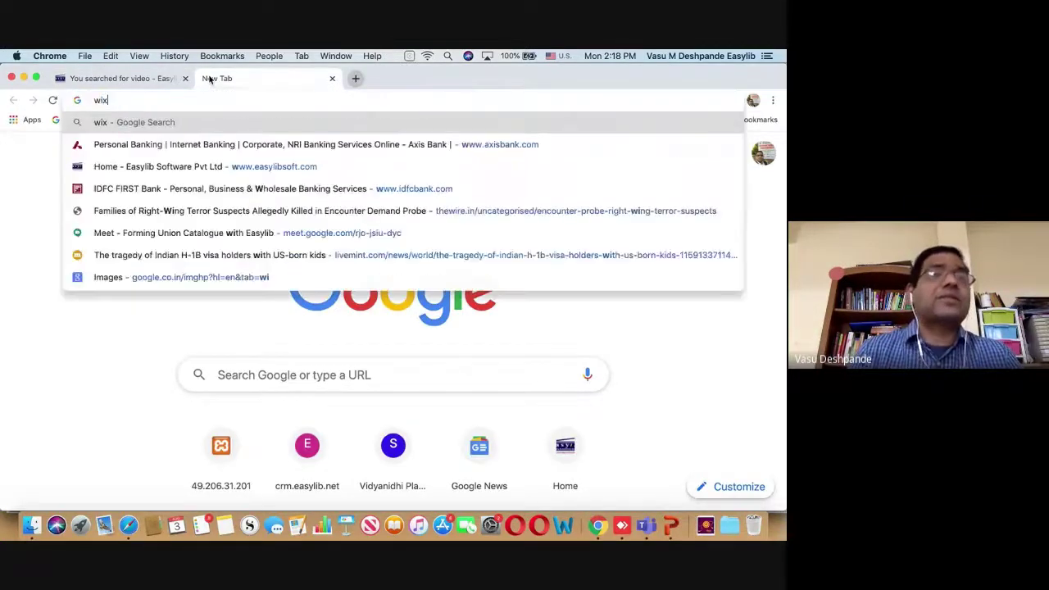
pyautogui.write('.com')
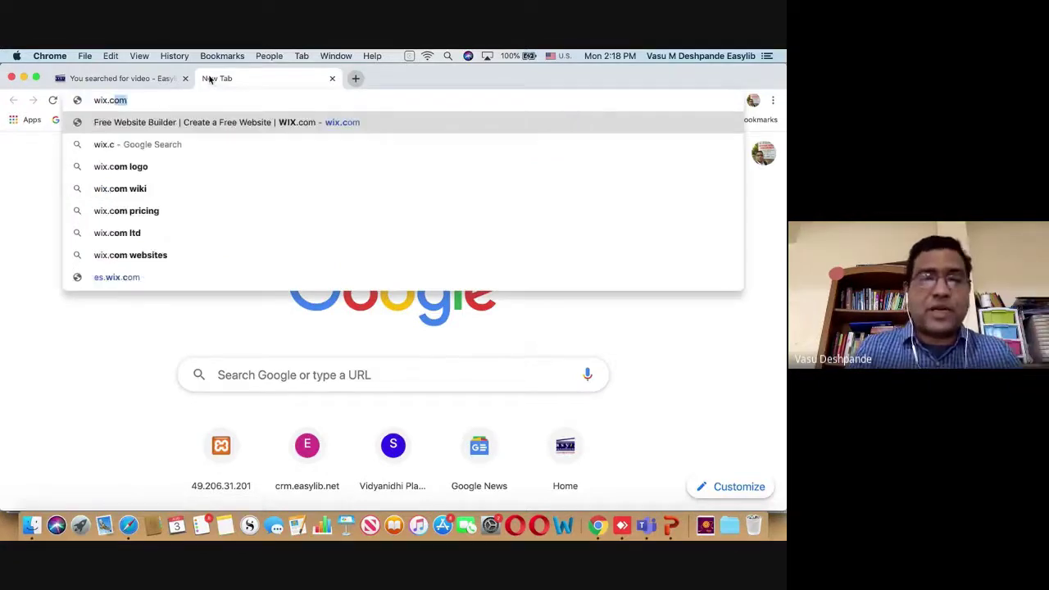
pyautogui.press('Return')
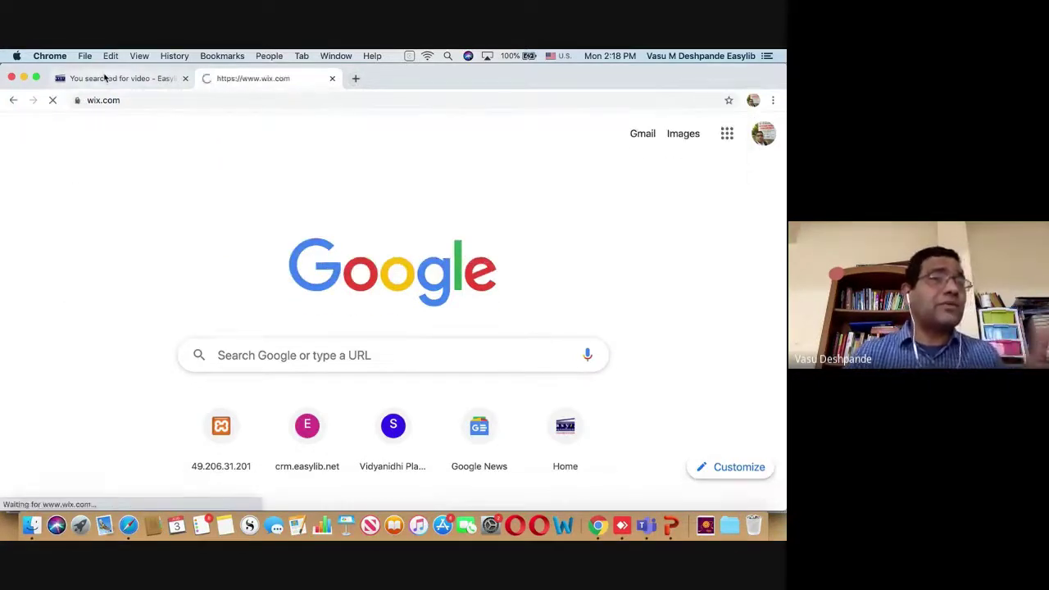
pyautogui.click(110, 78)
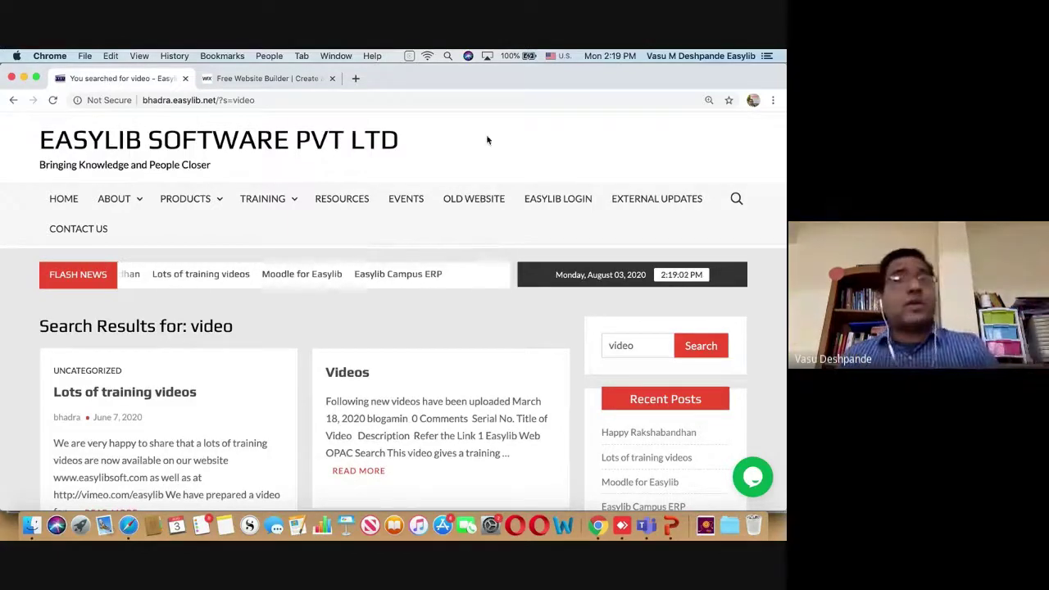
pyautogui.scroll(-4, 487, 140)
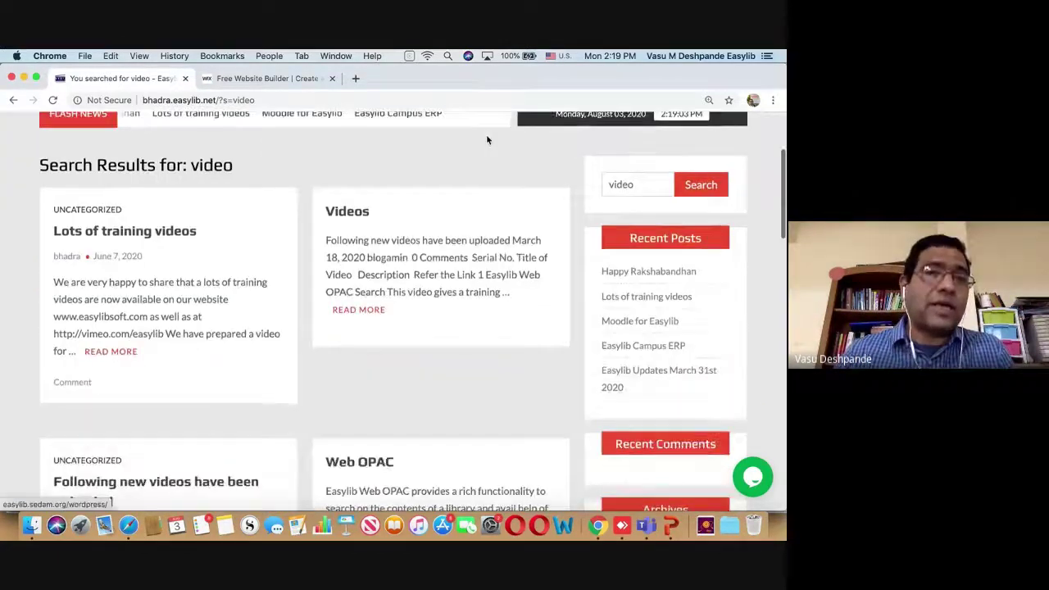
pyautogui.scroll(5, 487, 140)
# Step: Return to the Wix page, sign in with the existing Google account and dismiss the email confirmation notice
pyautogui.click(270, 78)
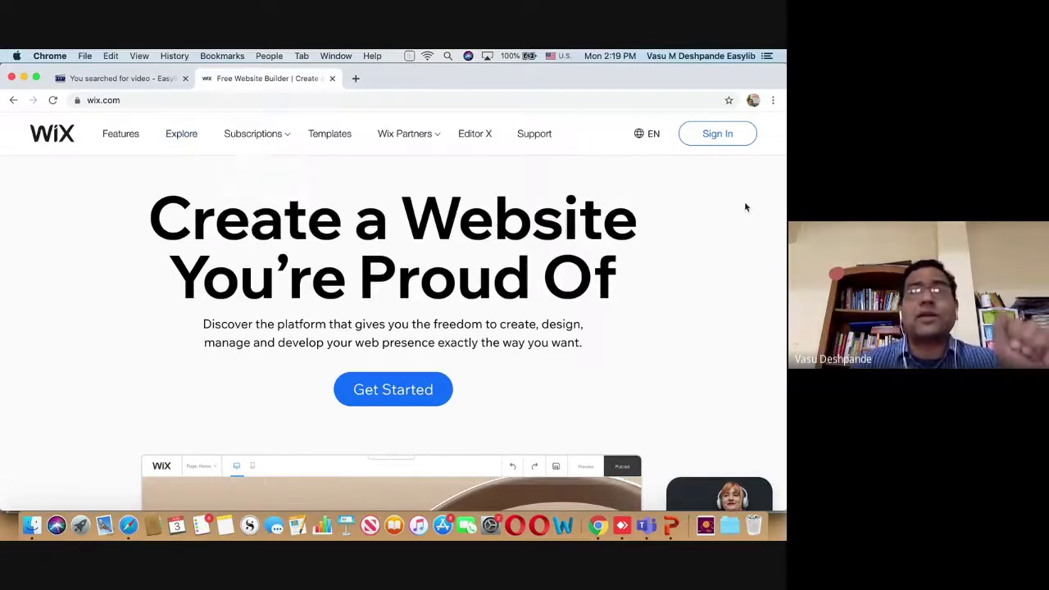
pyautogui.click(716, 138)
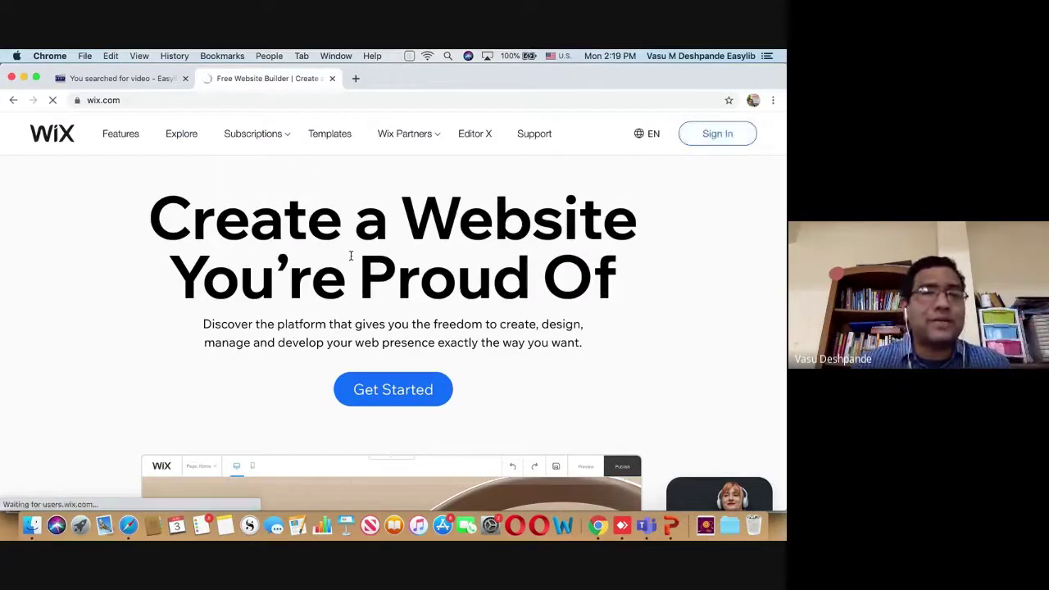
pyautogui.scroll(-1, 351, 255)
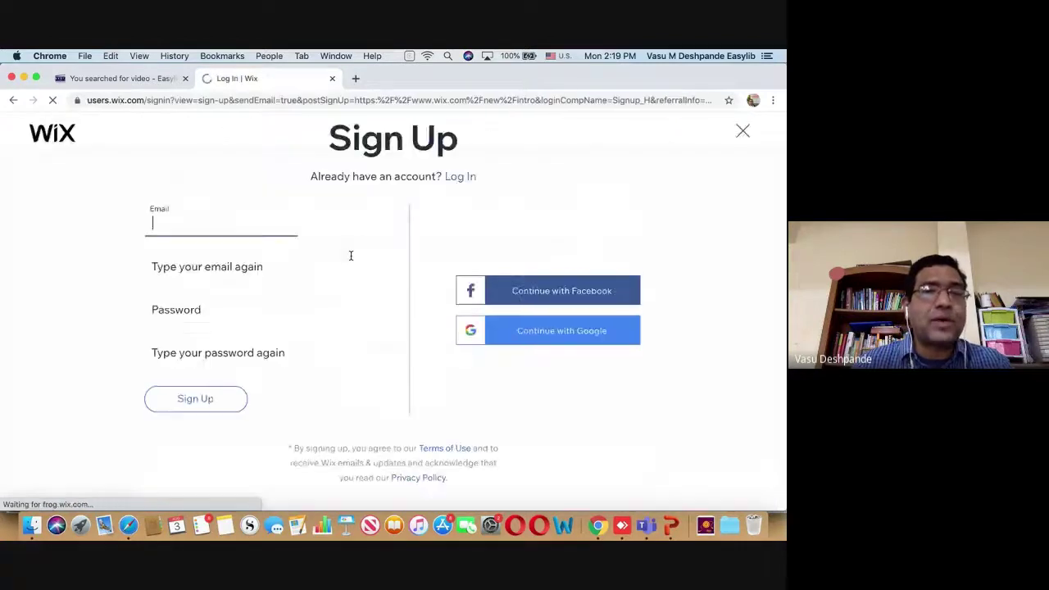
pyautogui.click(553, 334)
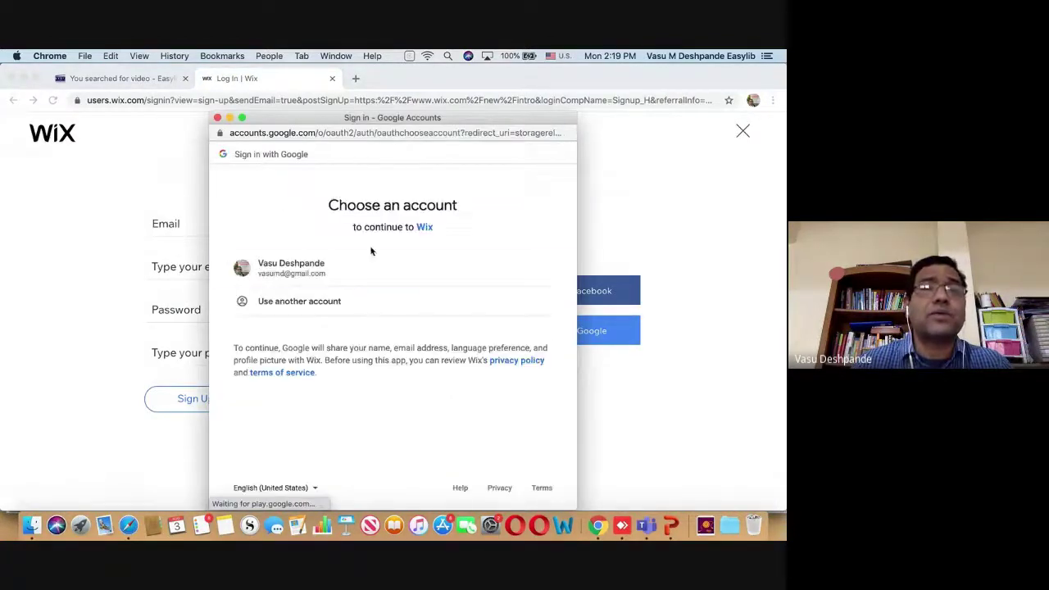
pyautogui.click(317, 268)
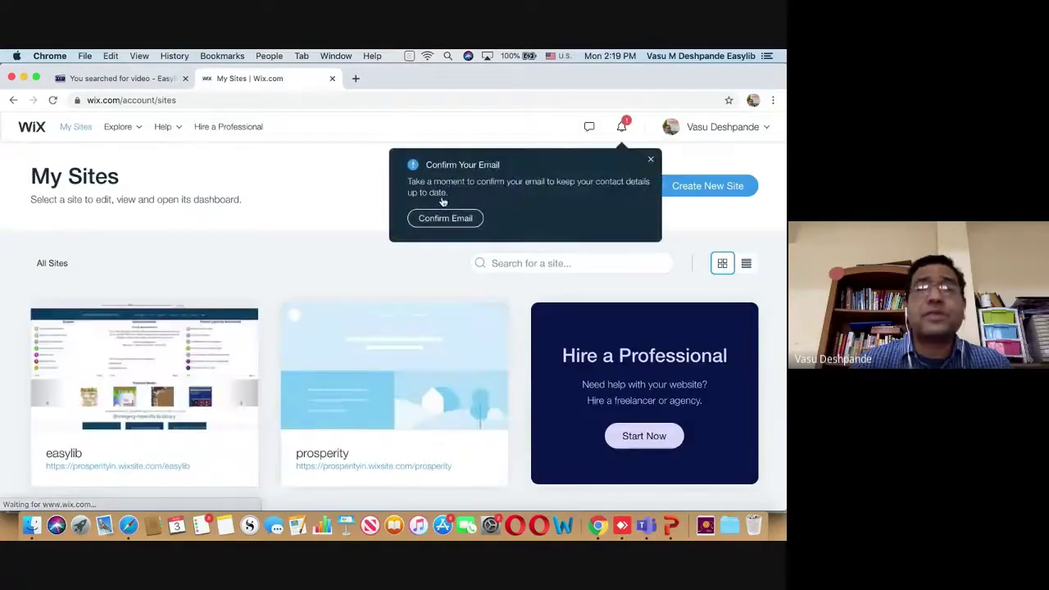
pyautogui.click(651, 160)
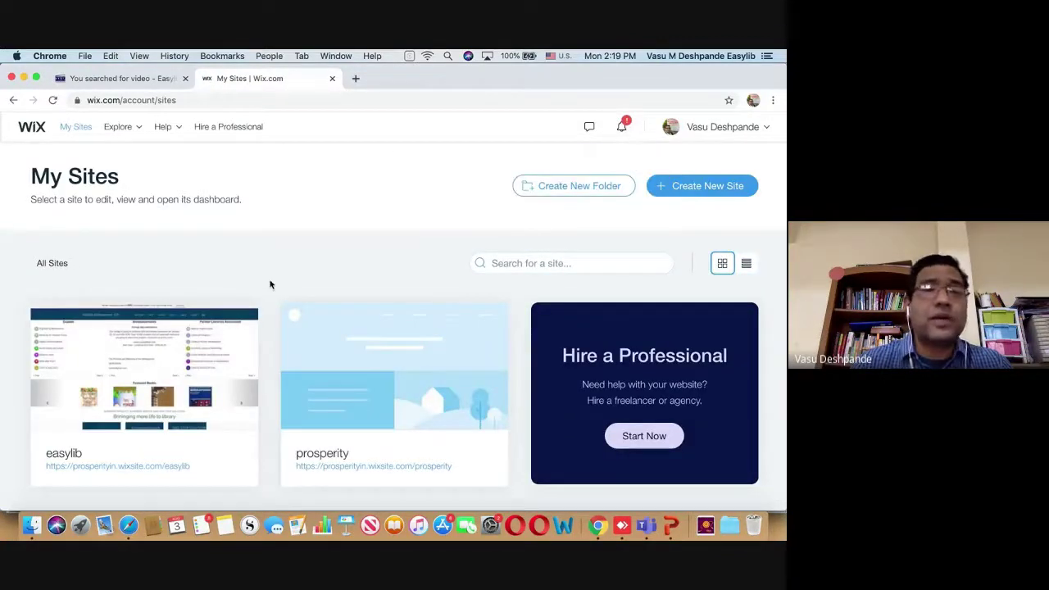
# Step: Start creating a new Wix site from the My Sites page
pyautogui.moveTo(415, 336)
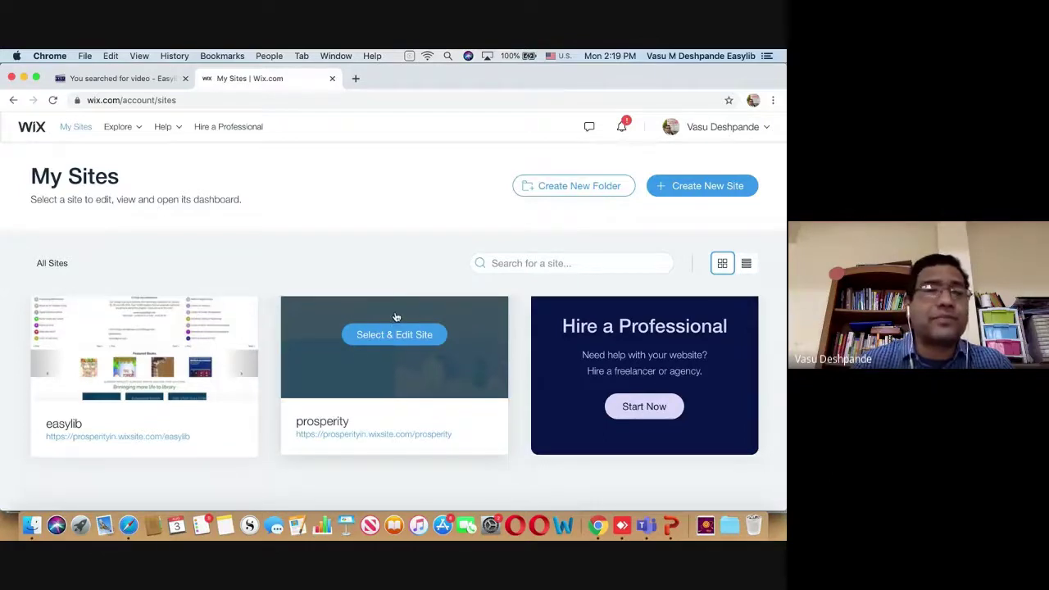
pyautogui.moveTo(148, 342)
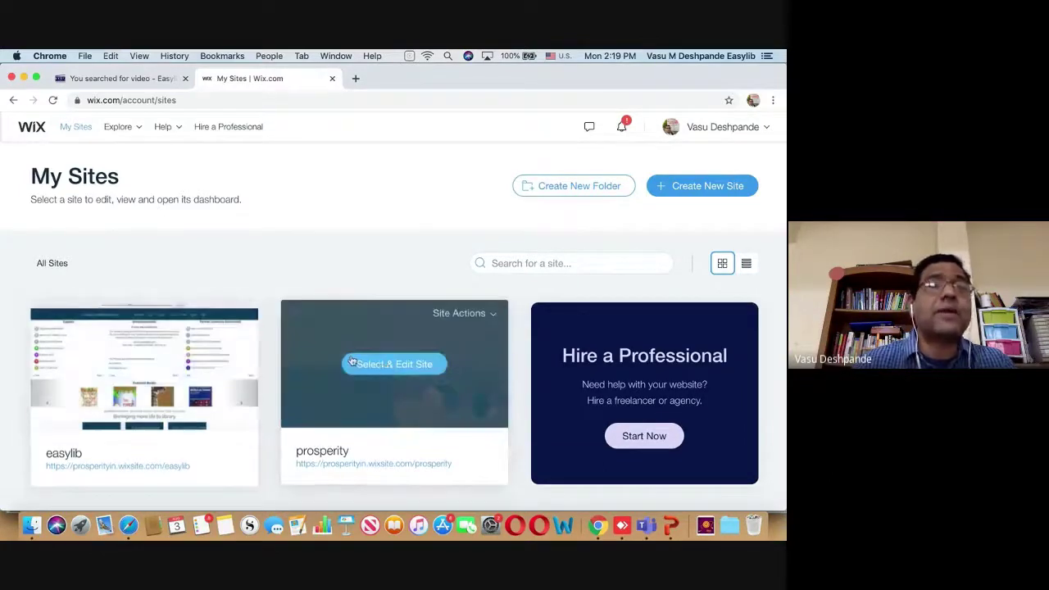
pyautogui.click(597, 189)
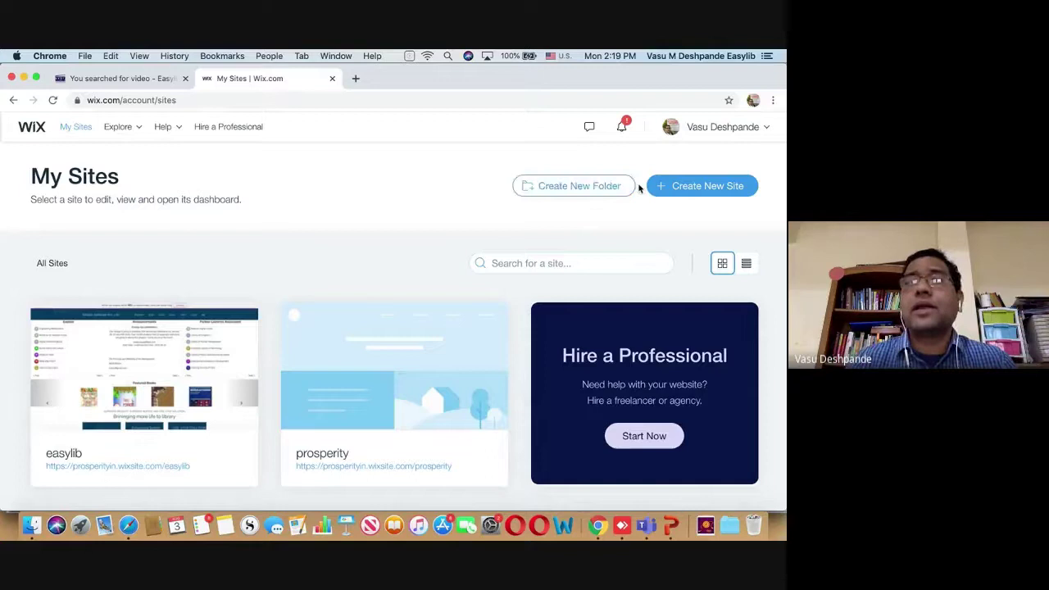
pyautogui.click(695, 182)
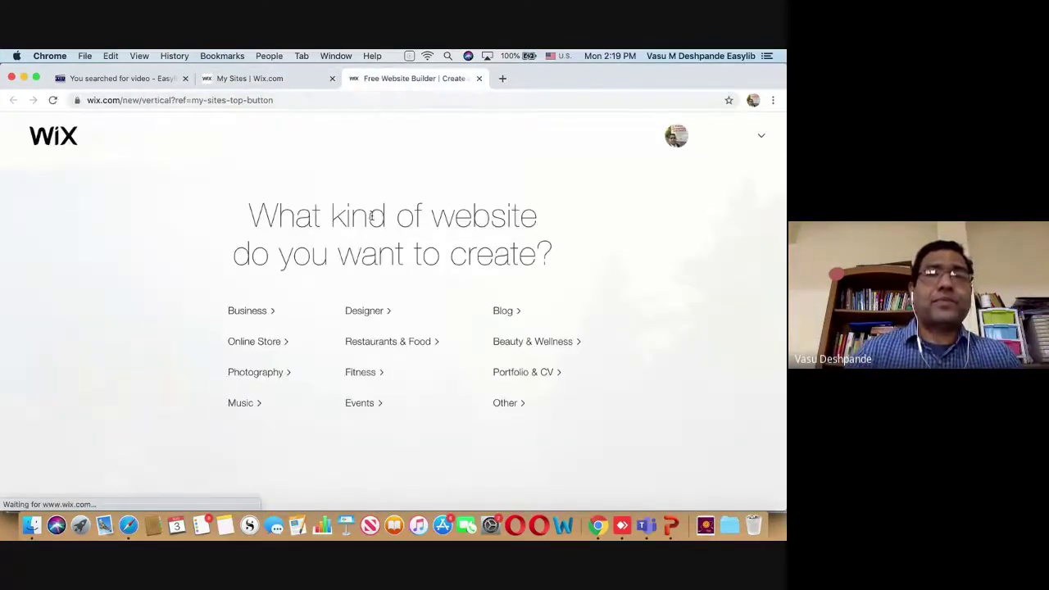
# Step: Choose a Business website built by Wix ADI and set the site type to Library
pyautogui.click(253, 311)
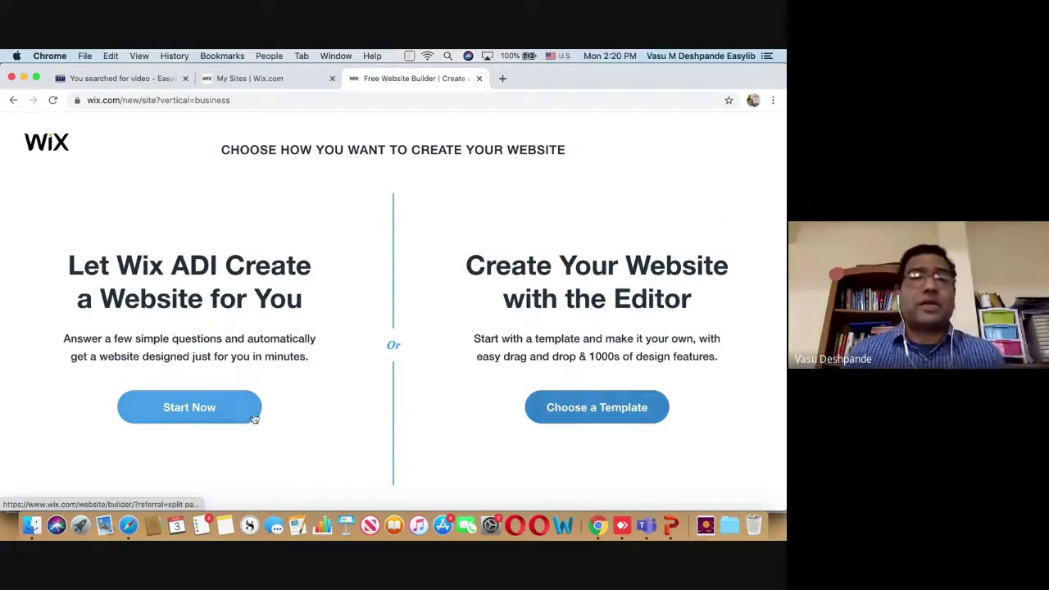
pyautogui.click(204, 410)
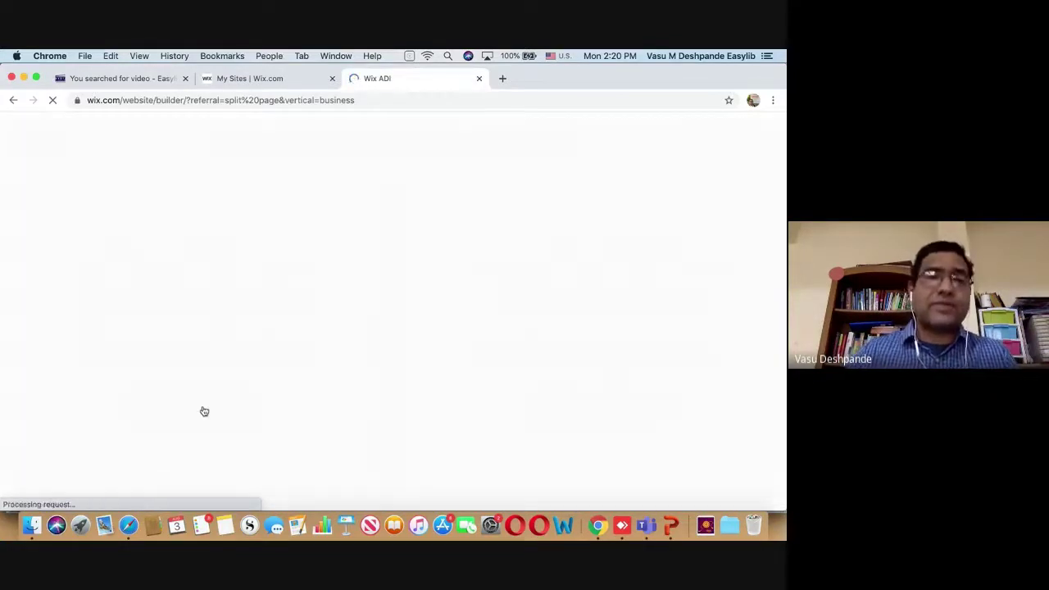
pyautogui.click(499, 241)
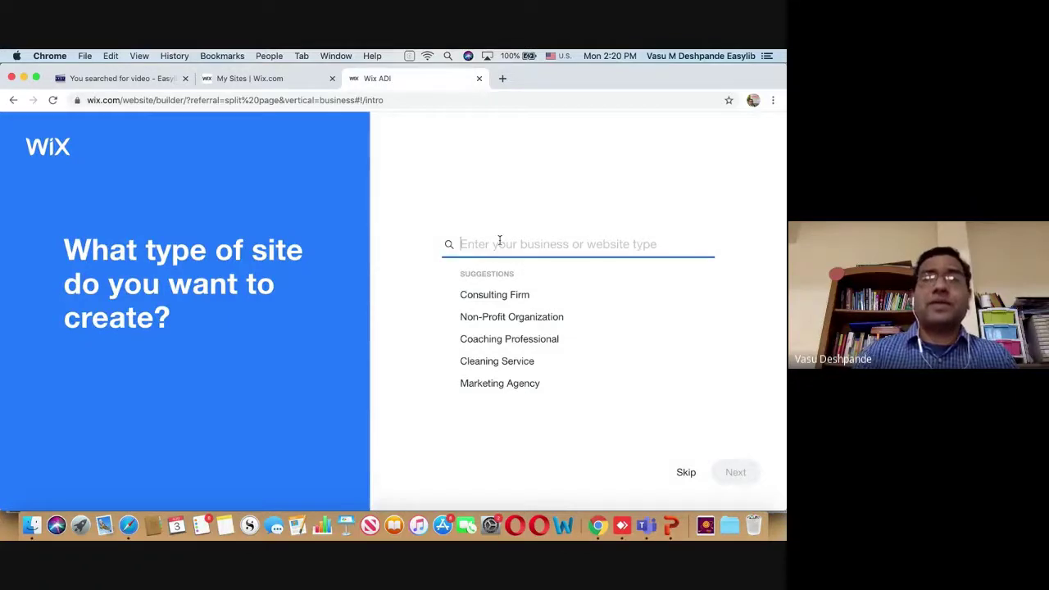
pyautogui.write('My Library Website')
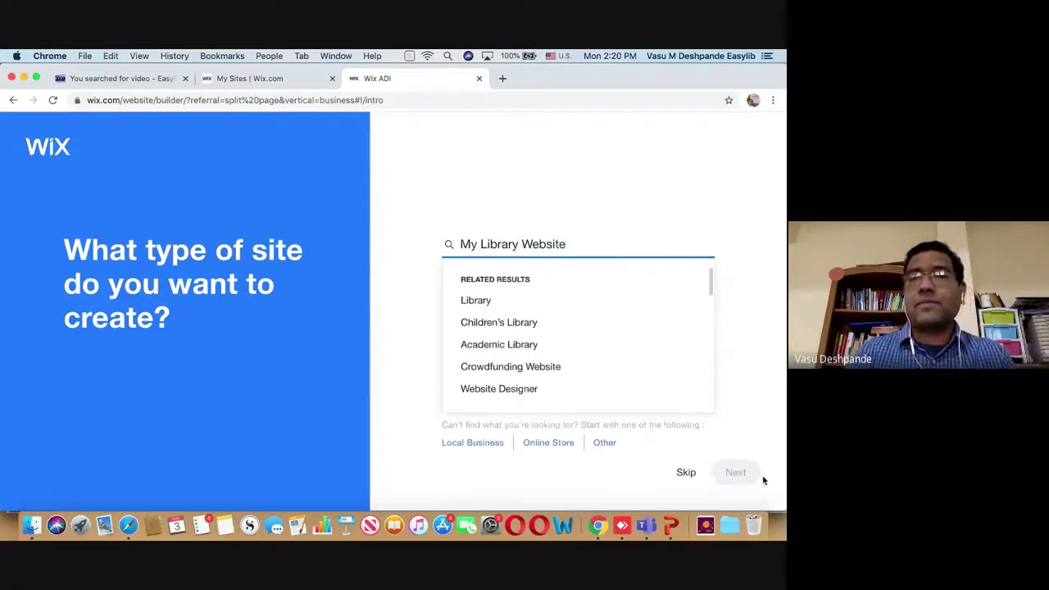
pyautogui.click(503, 302)
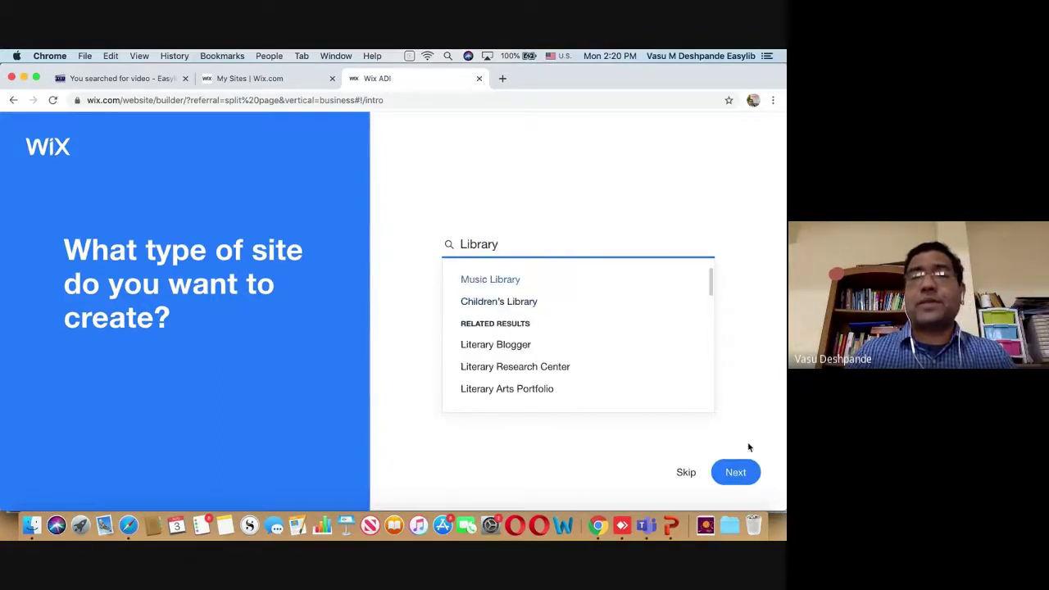
pyautogui.click(734, 468)
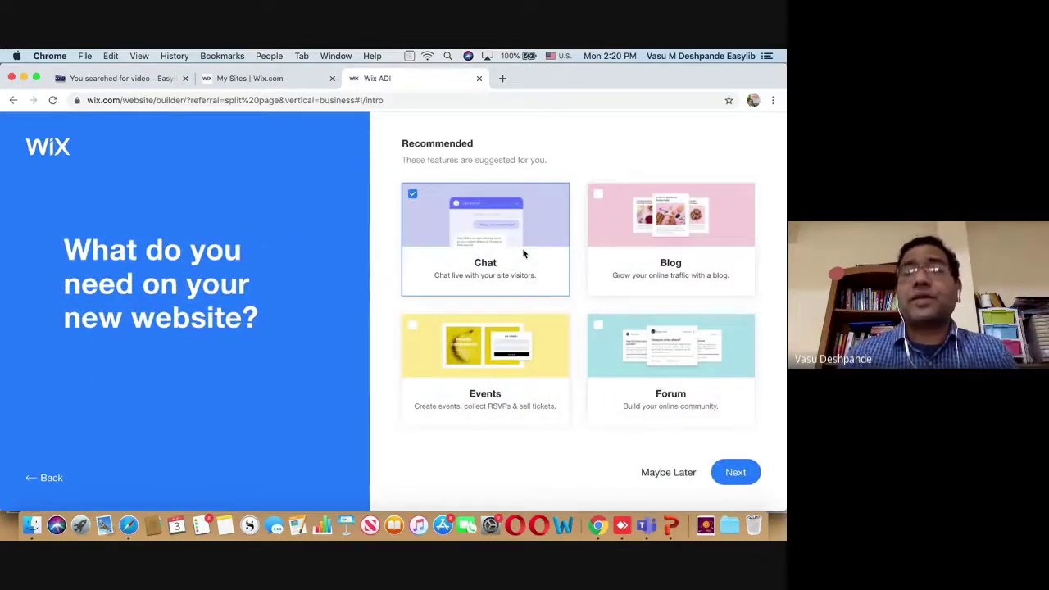
# Step: Keep the suggested Chat feature for the site and name the website My Library
pyautogui.click(728, 473)
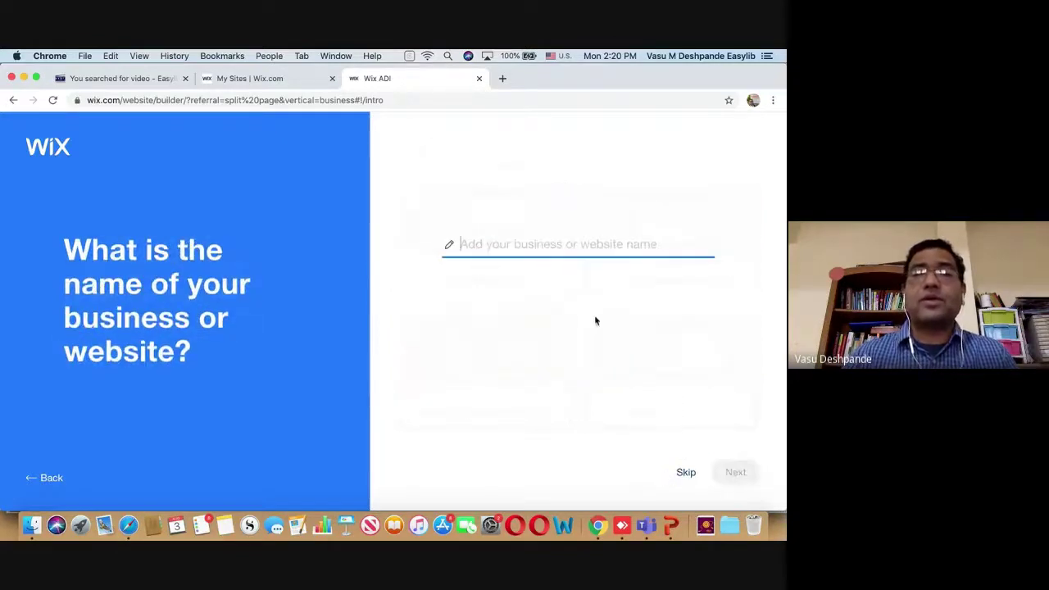
pyautogui.write('My Library')
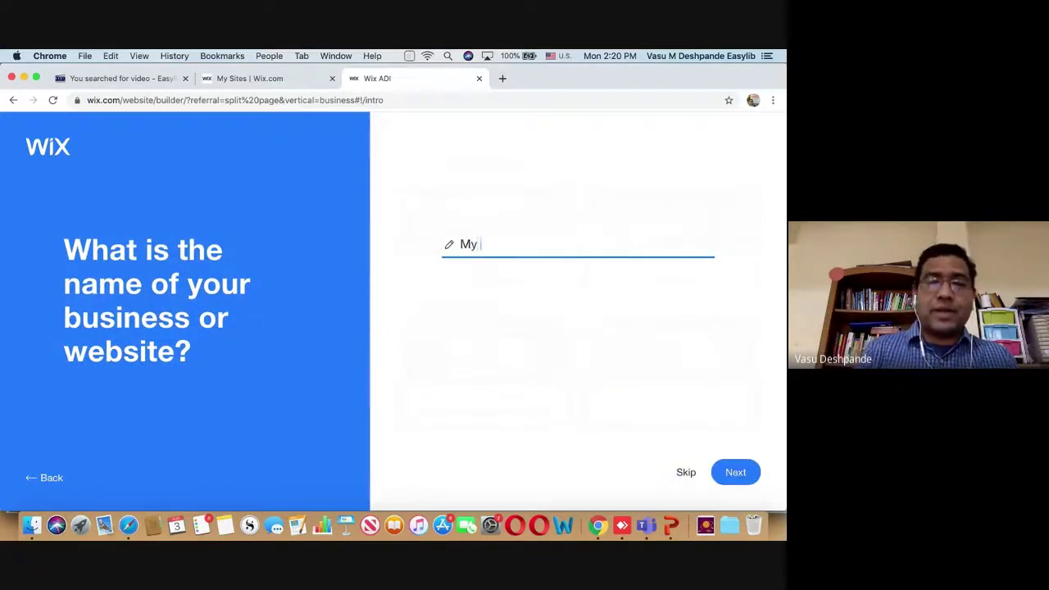
pyautogui.click(735, 472)
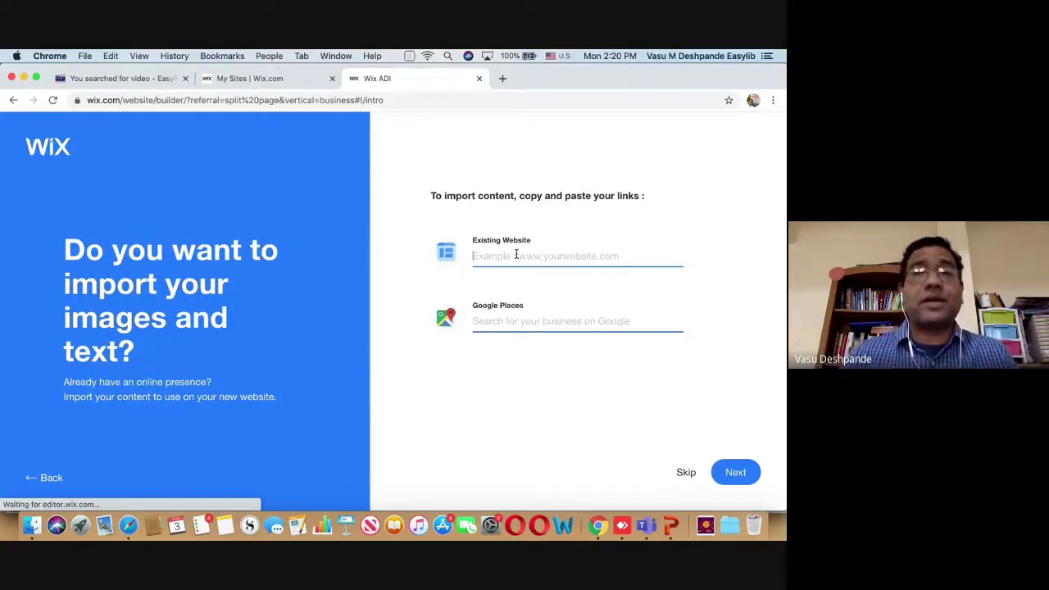
# Step: Skip importing existing content and accept the site info without adding an address
pyautogui.click(689, 474)
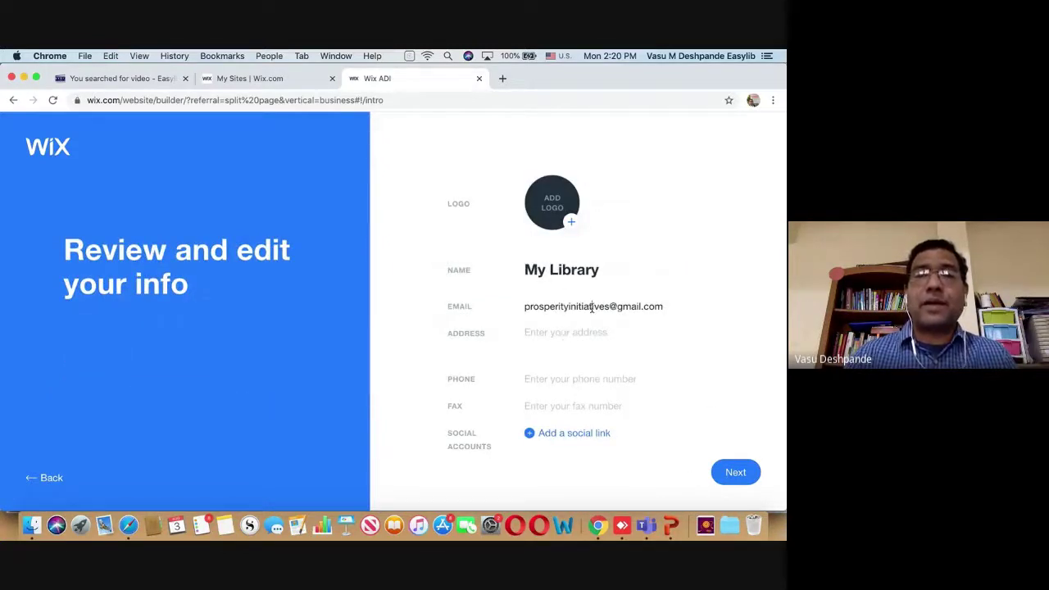
pyautogui.click(582, 331)
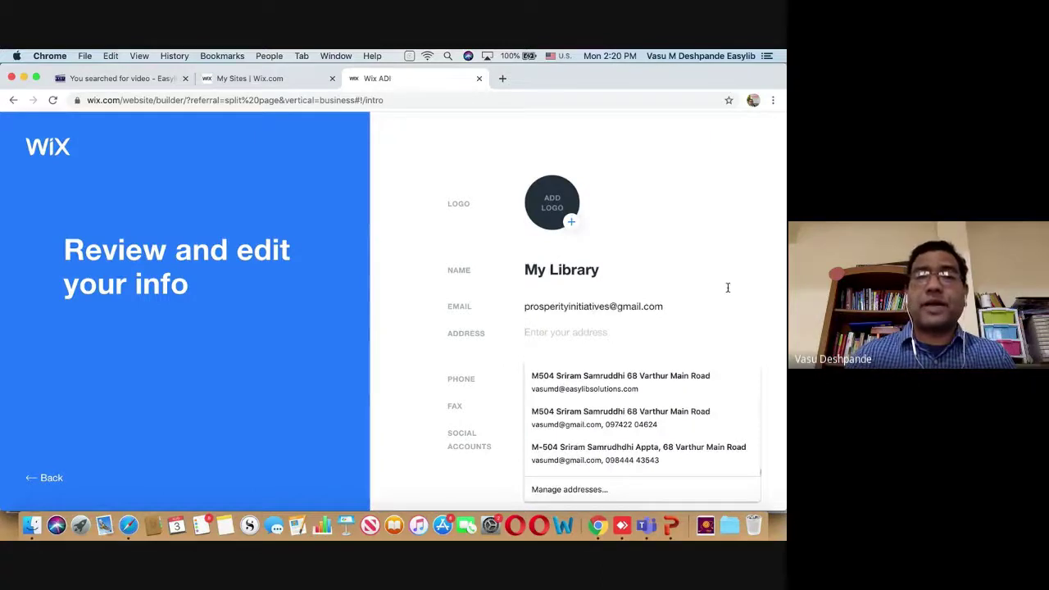
pyautogui.click(728, 223)
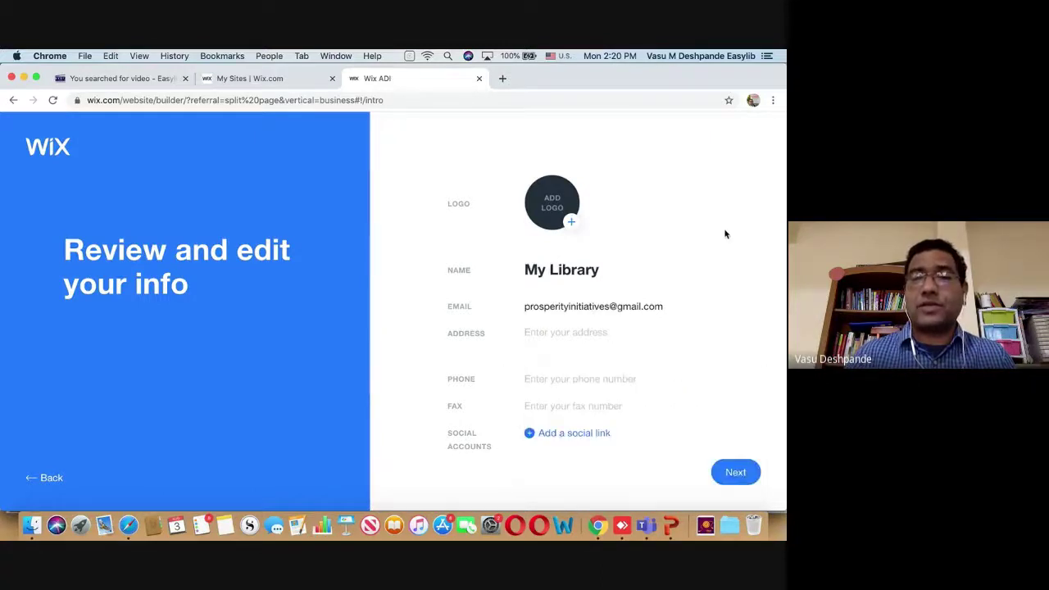
pyautogui.click(734, 473)
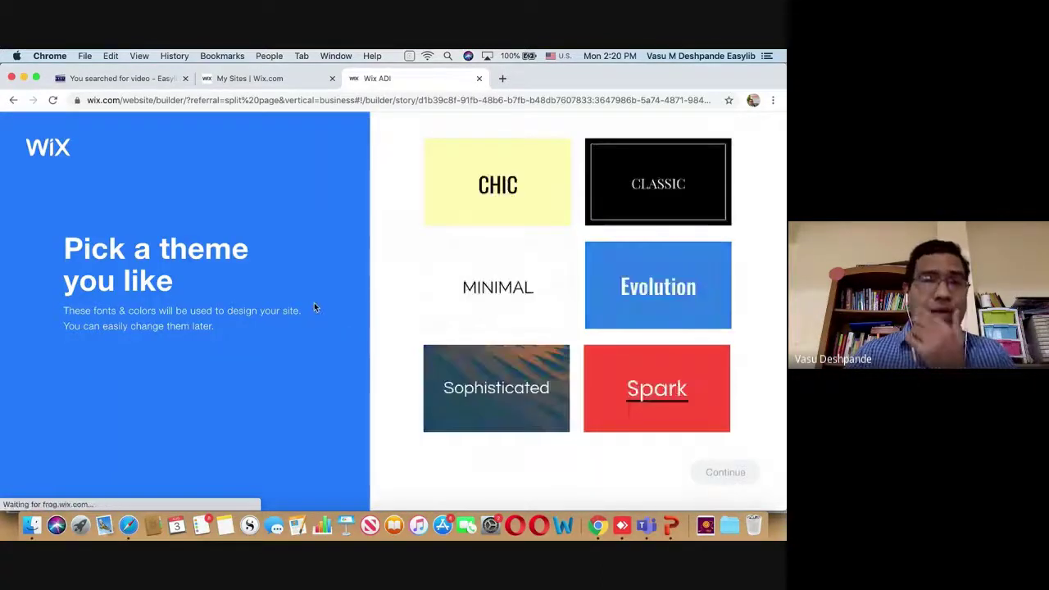
# Step: Choose the Sophisticated theme and use the homepage design headed "Reading at My Library"
pyautogui.moveTo(459, 335)
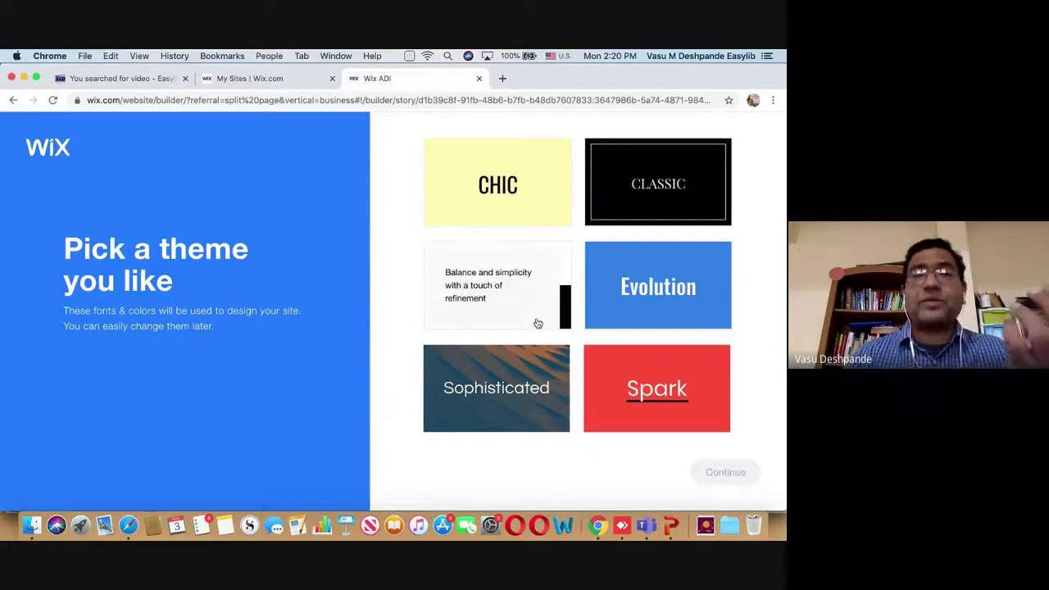
pyautogui.click(529, 385)
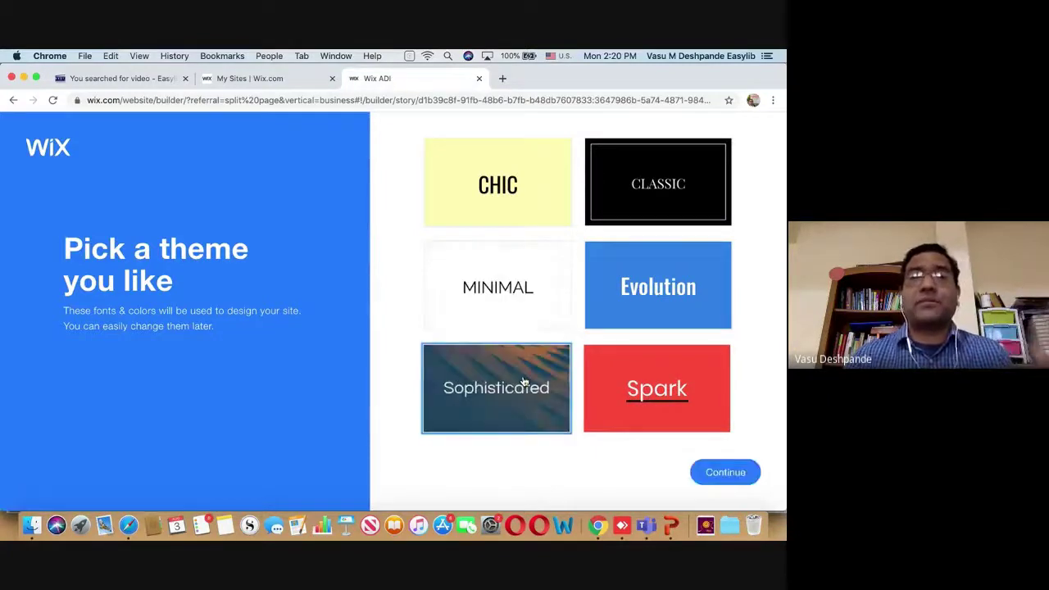
pyautogui.click(727, 474)
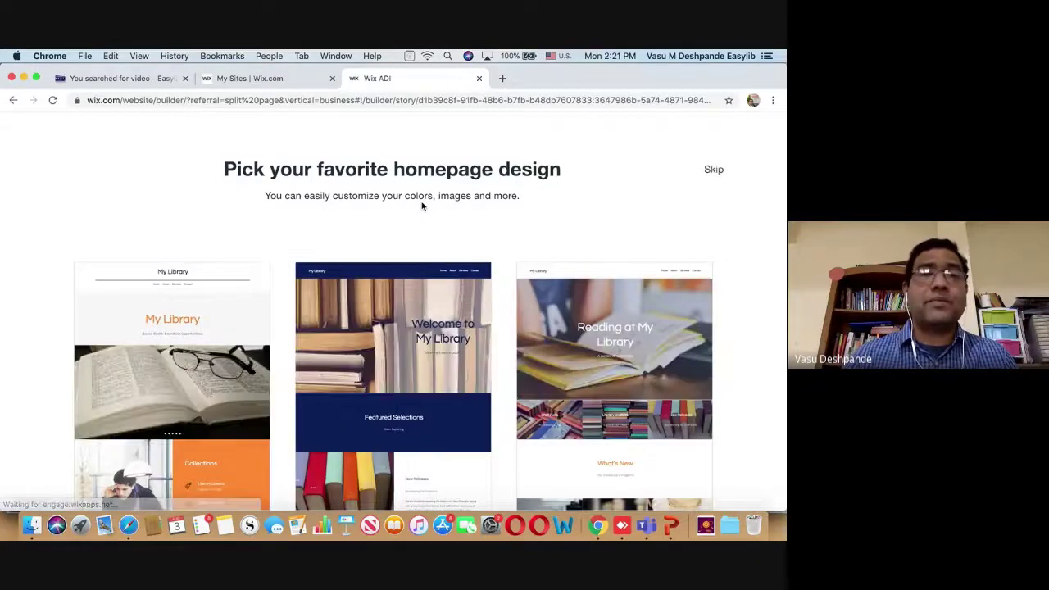
pyautogui.moveTo(207, 351)
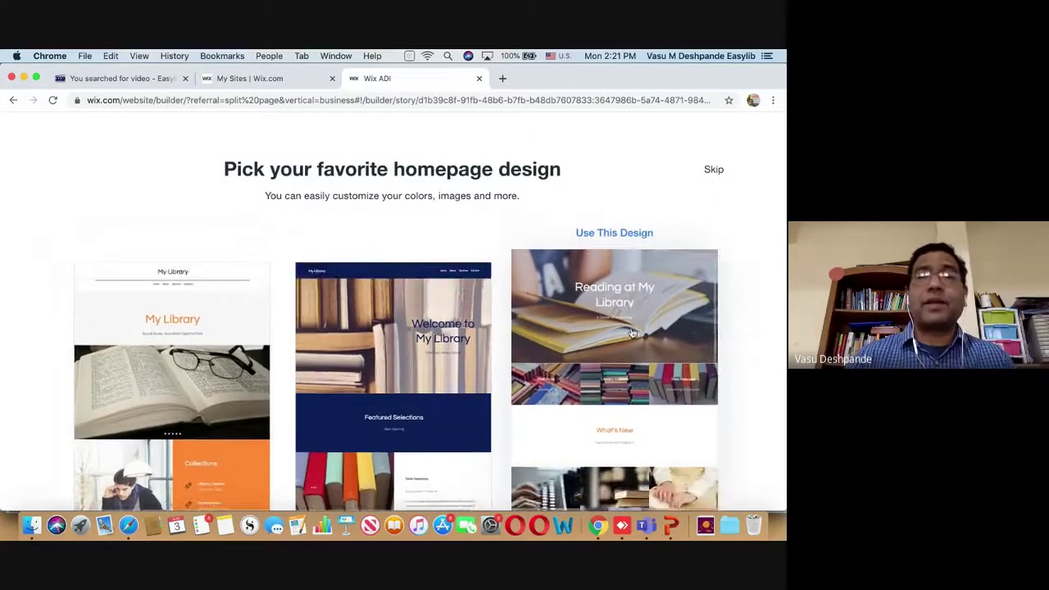
pyautogui.click(631, 332)
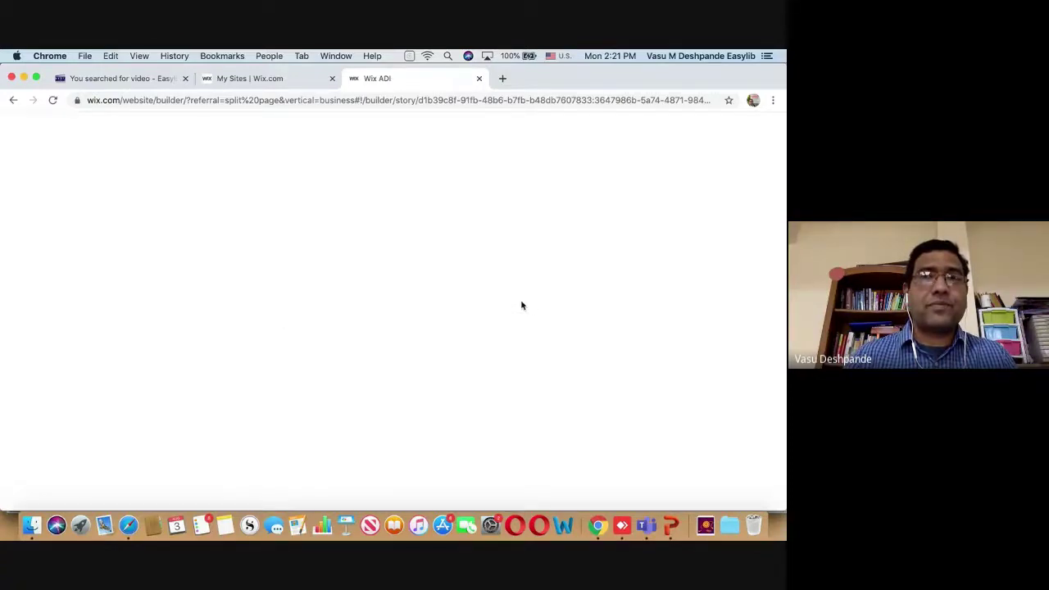
# Step: Publish the site on the free Wix.com domain with mylibrary as the ending of its address
pyautogui.scroll(-1, 557, 246)
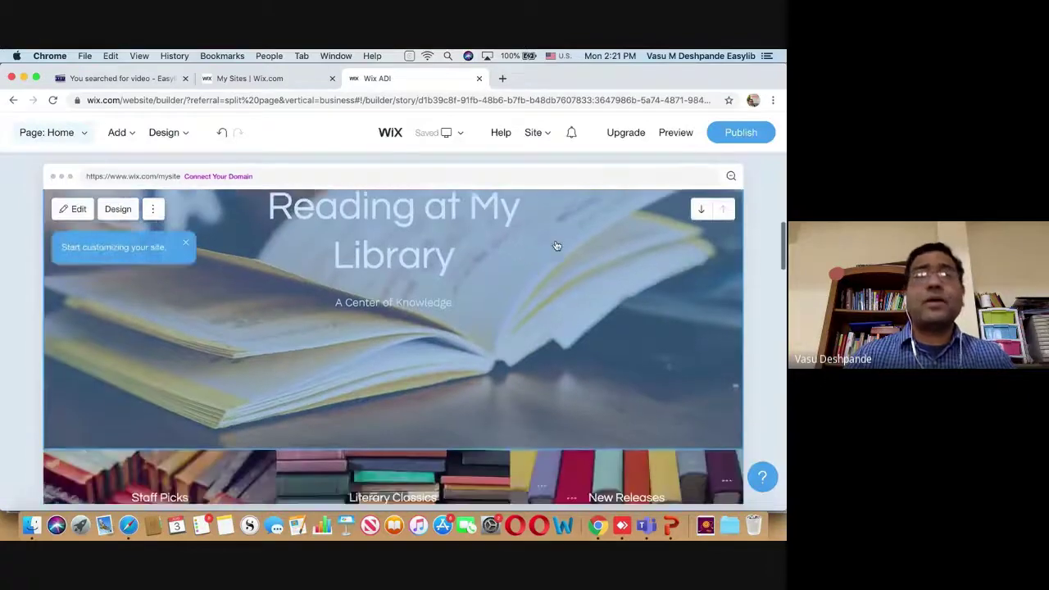
pyautogui.click(742, 134)
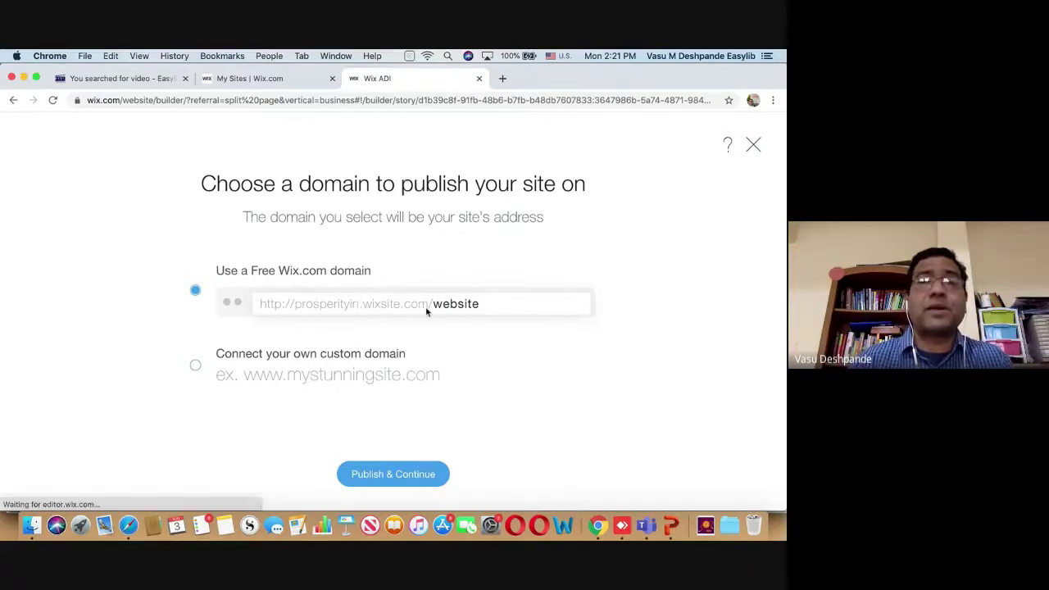
pyautogui.doubleClick(463, 305)
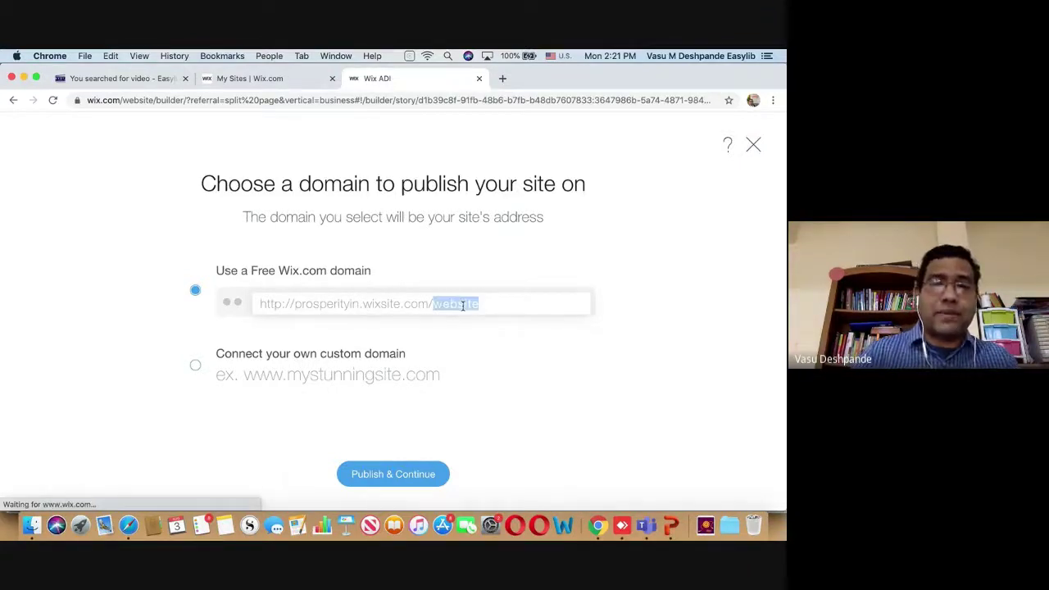
pyautogui.write('mylibrary')
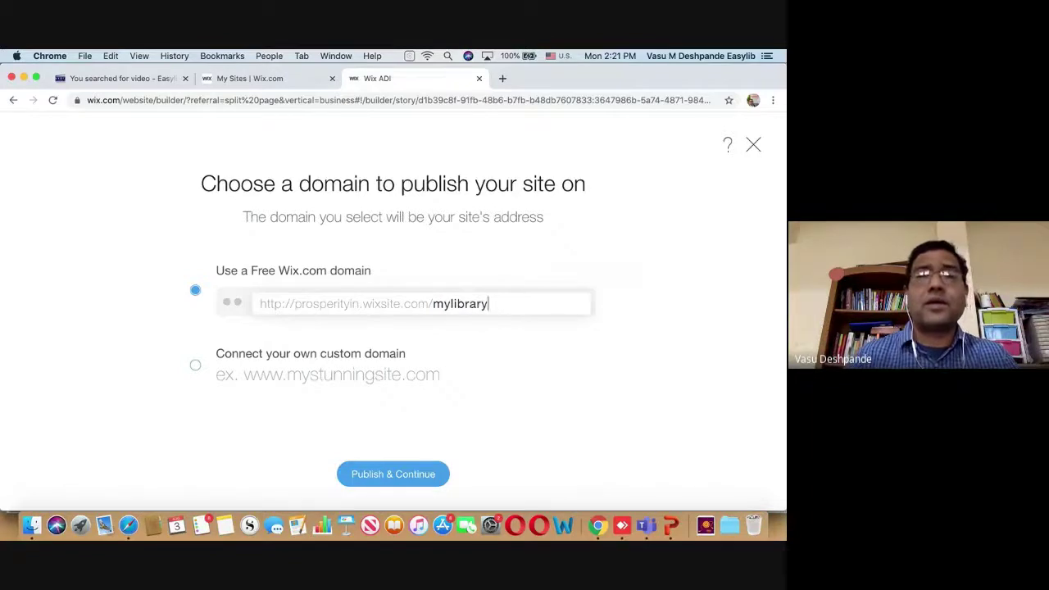
pyautogui.doubleClick(473, 300)
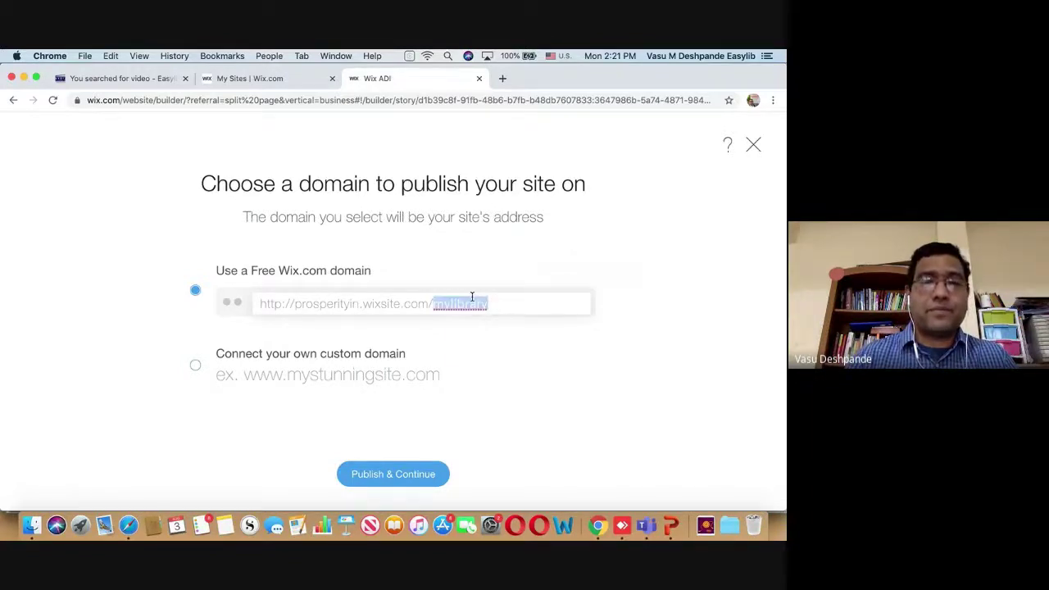
pyautogui.click(402, 475)
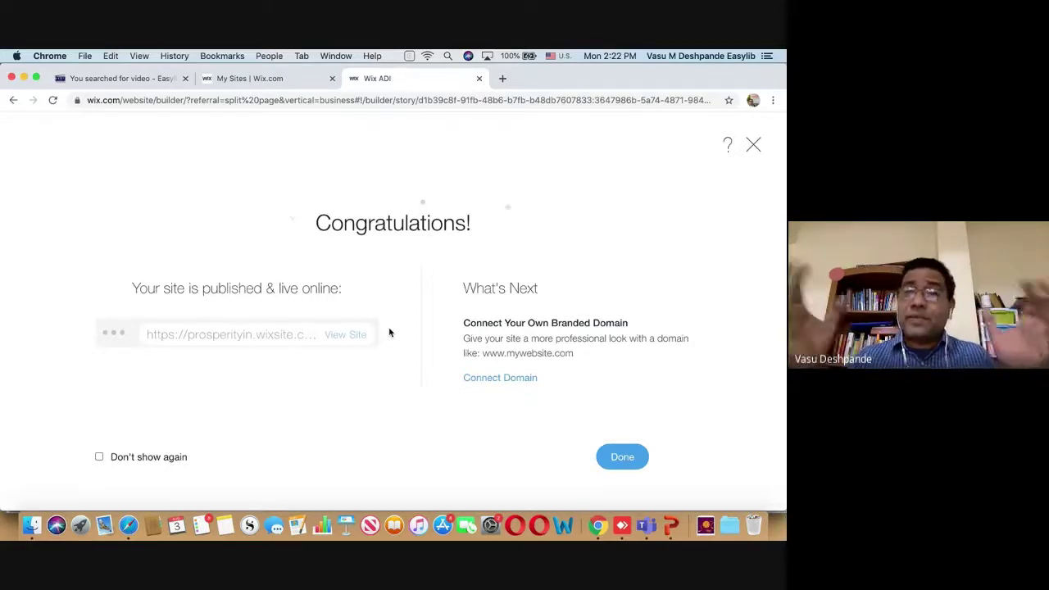
# Step: Open the published My Library site and look through its home page sections down to the map and footer
pyautogui.click(346, 335)
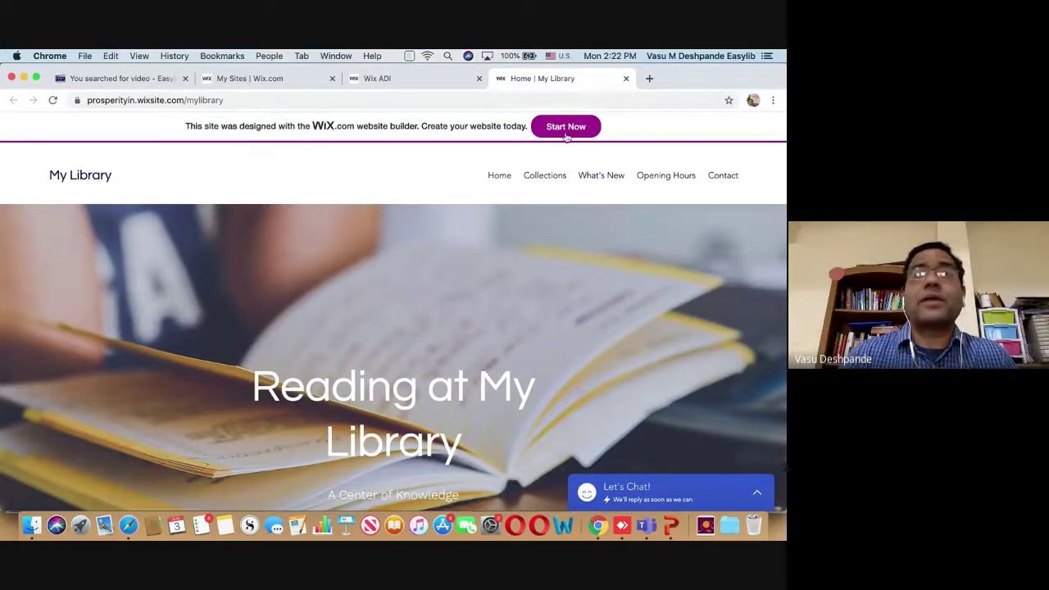
pyautogui.scroll(-2, 487, 338)
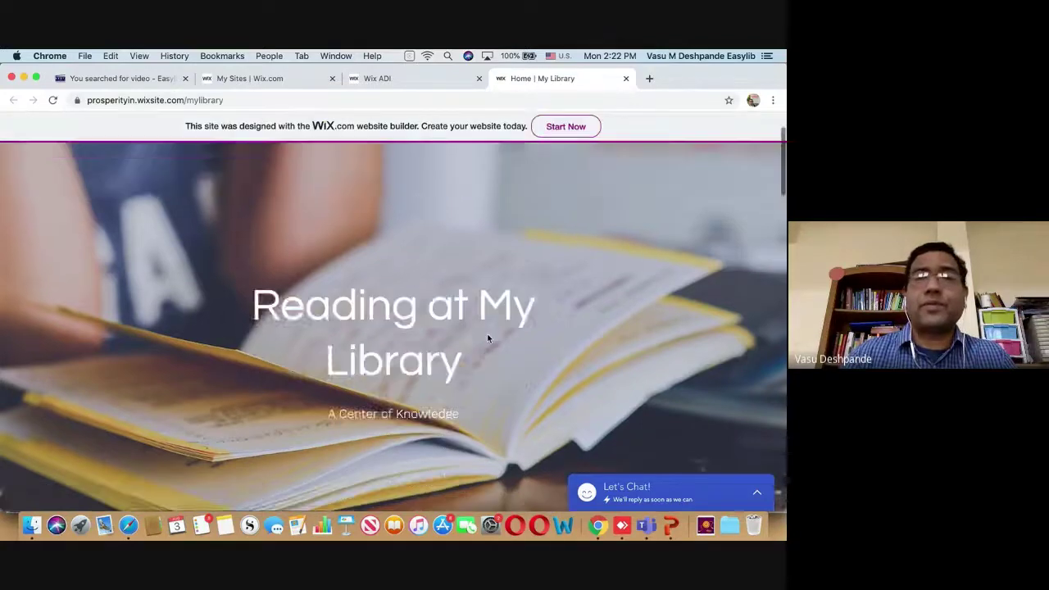
pyautogui.scroll(-10, 487, 337)
pyautogui.scroll(-5, 487, 338)
pyautogui.scroll(-9, 487, 338)
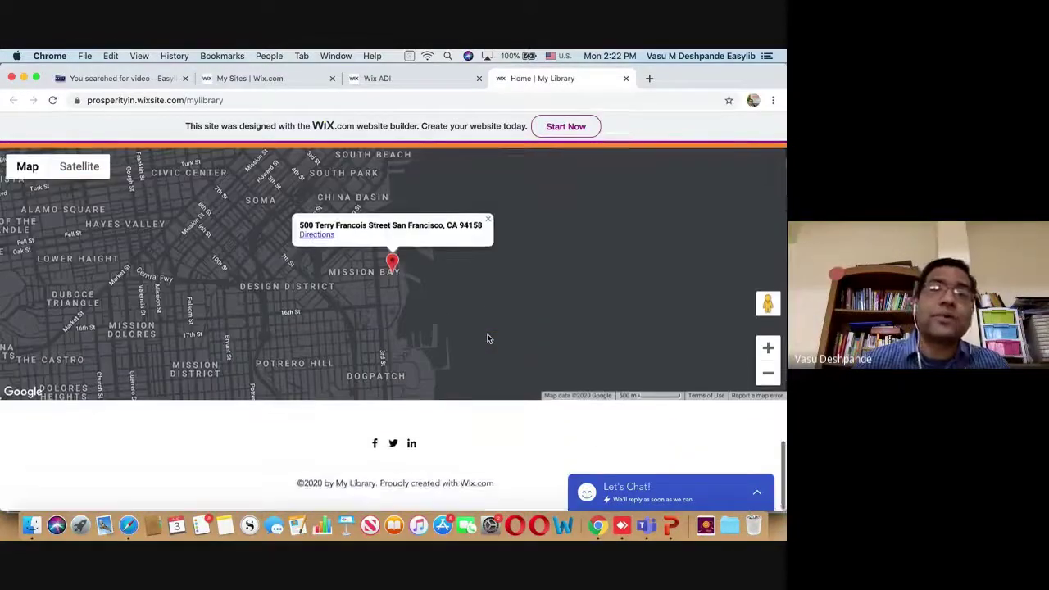
pyautogui.scroll(14, 487, 337)
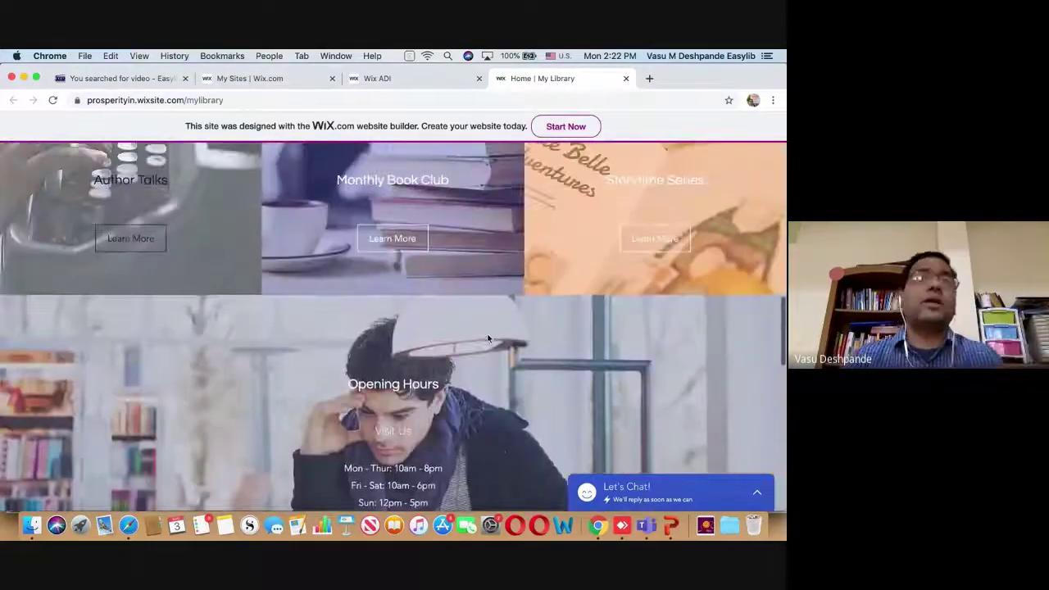
pyautogui.scroll(8, 487, 337)
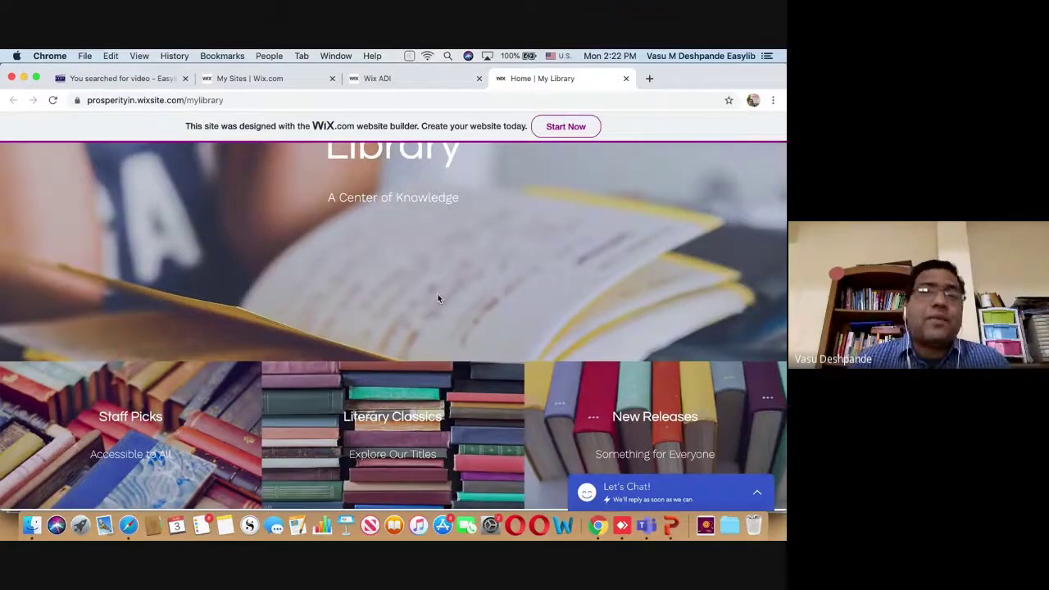
pyautogui.scroll(3, 438, 299)
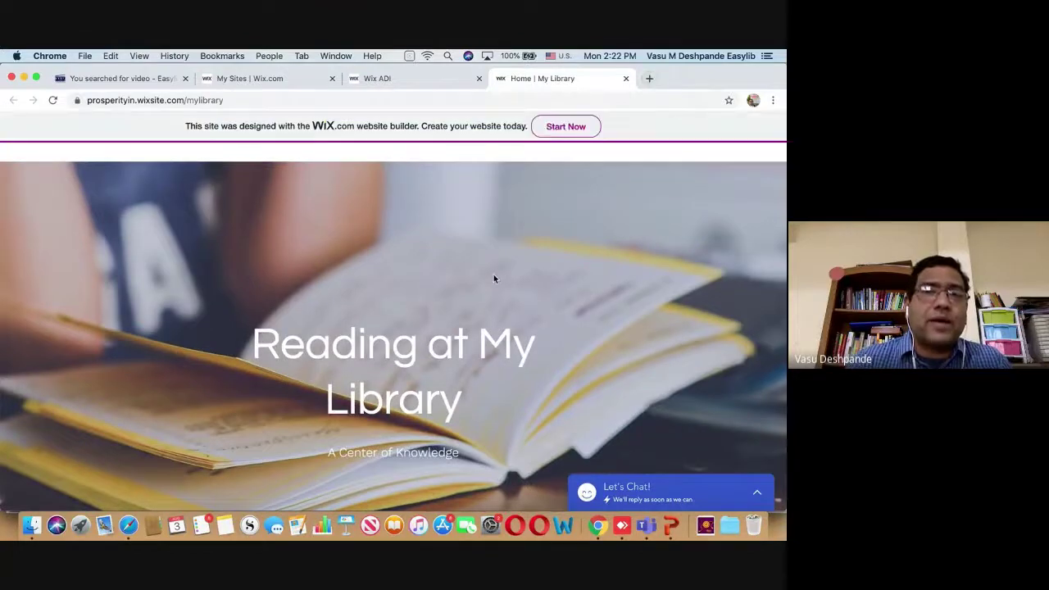
pyautogui.scroll(-1, 412, 321)
pyautogui.scroll(-3, 411, 322)
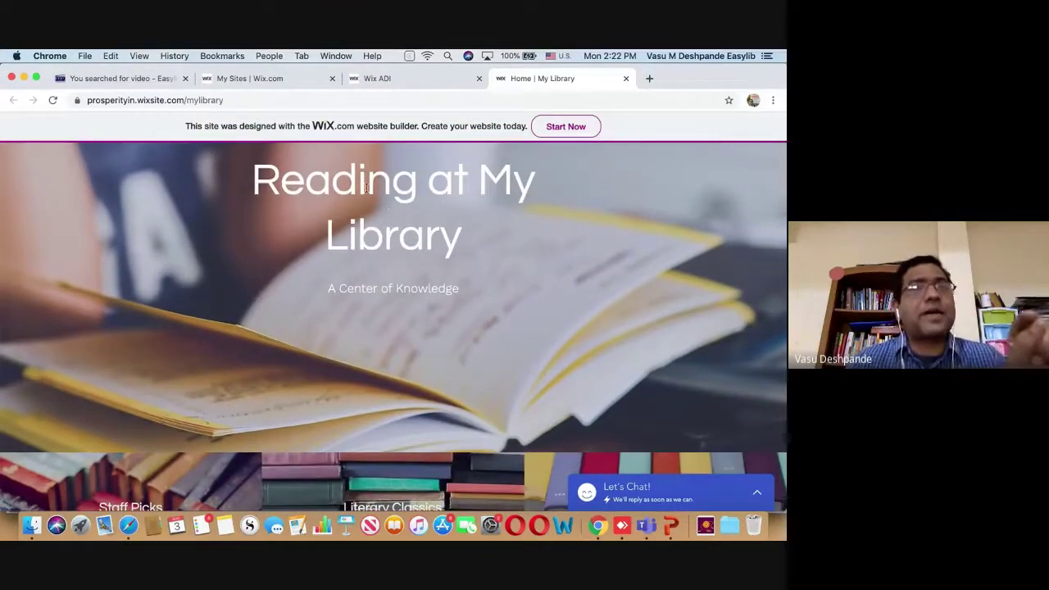
pyautogui.scroll(-5, 453, 347)
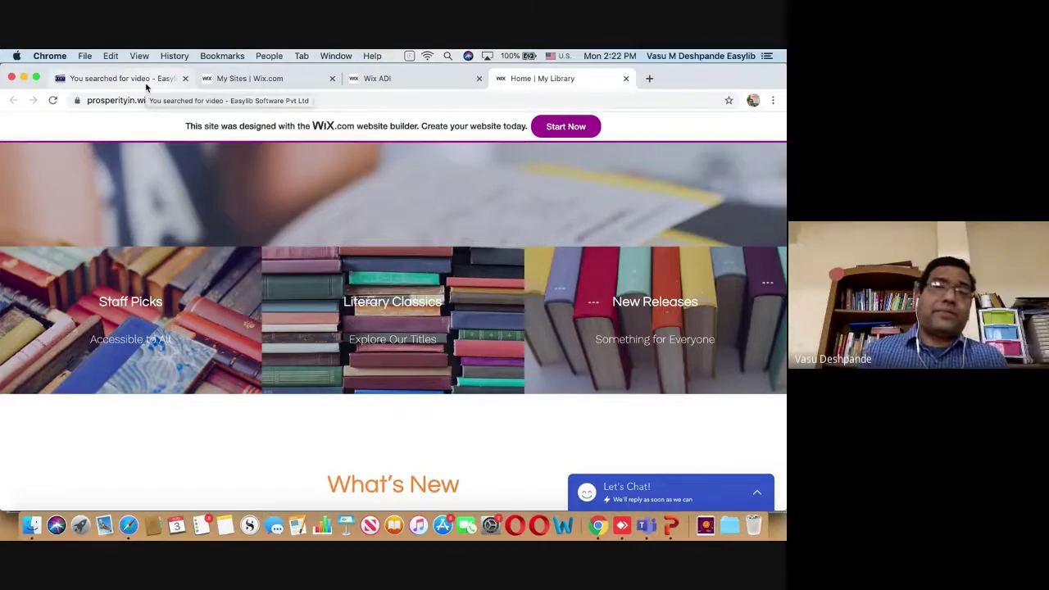
pyautogui.scroll(5, 278, 184)
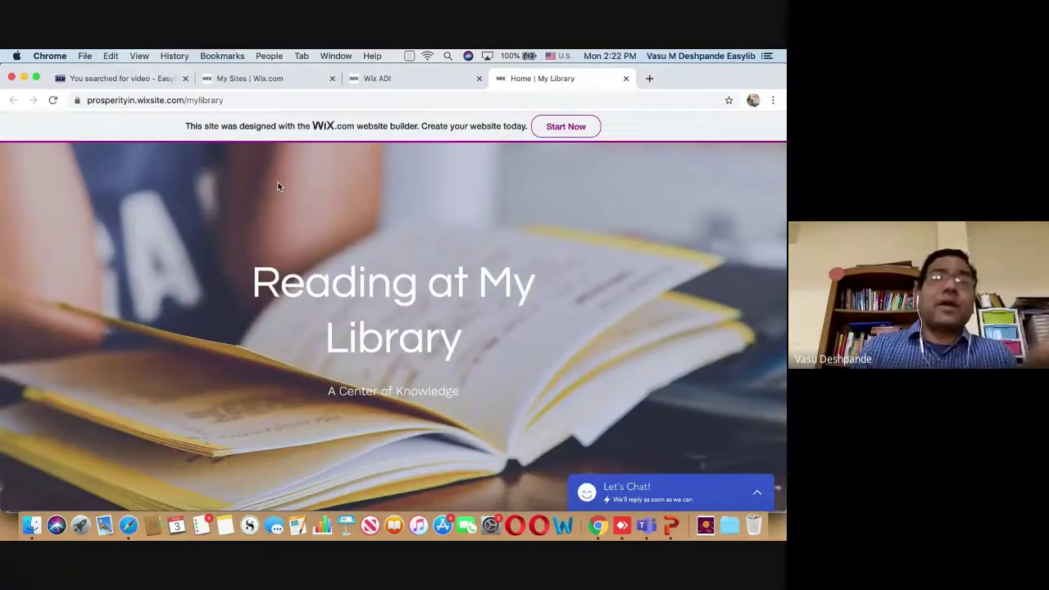
pyautogui.scroll(-2, 278, 187)
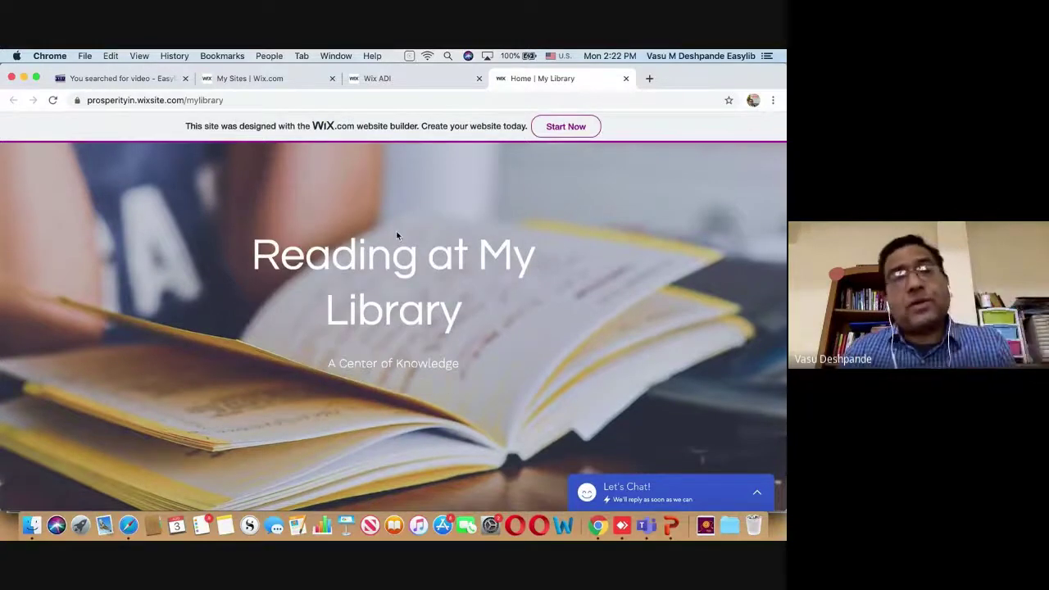
pyautogui.scroll(-5, 397, 236)
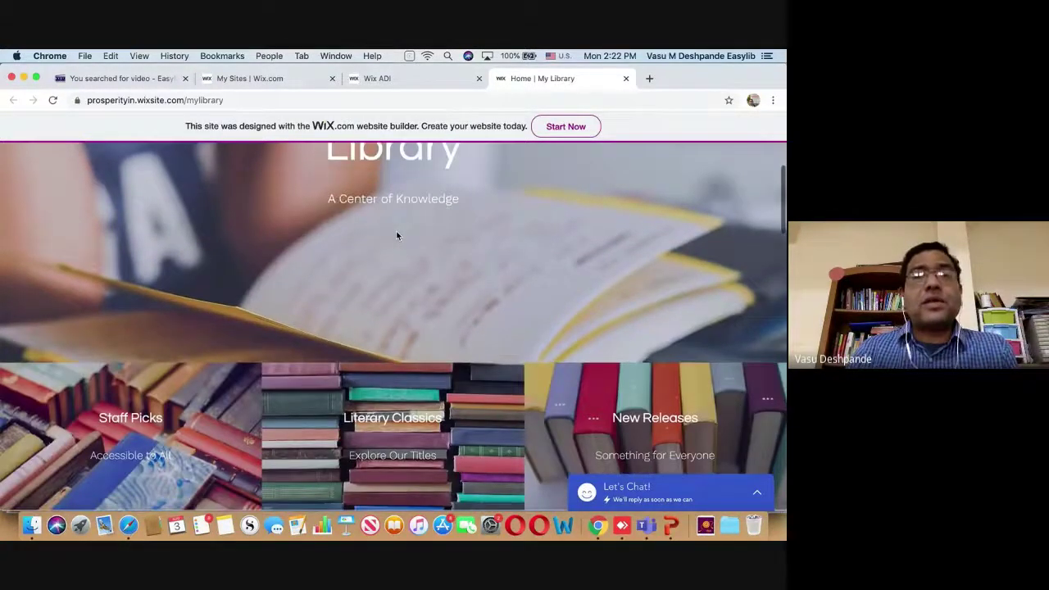
# Step: Return to the Easylib site's video search results and highlight Happy Rakshabandhan in the Recent Posts list
pyautogui.scroll(-2, 397, 236)
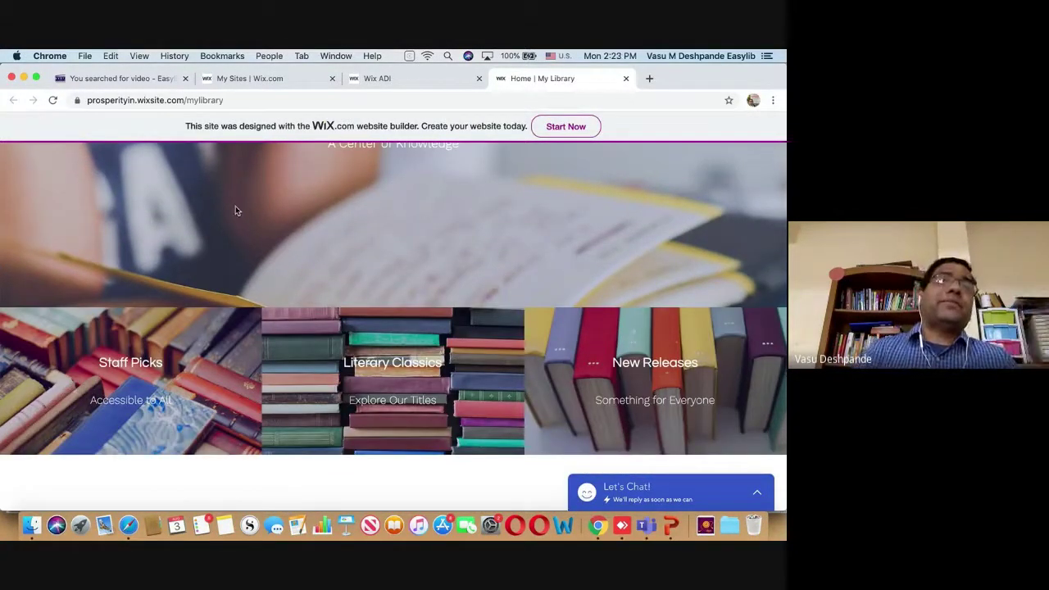
pyautogui.click(143, 79)
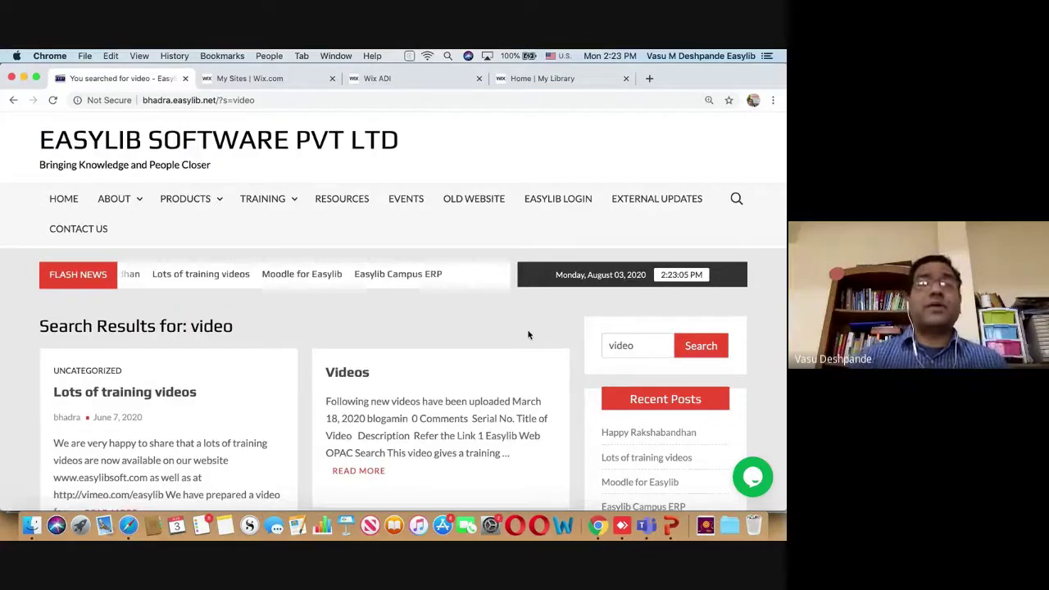
pyautogui.scroll(-3, 529, 335)
pyautogui.scroll(3, 517, 327)
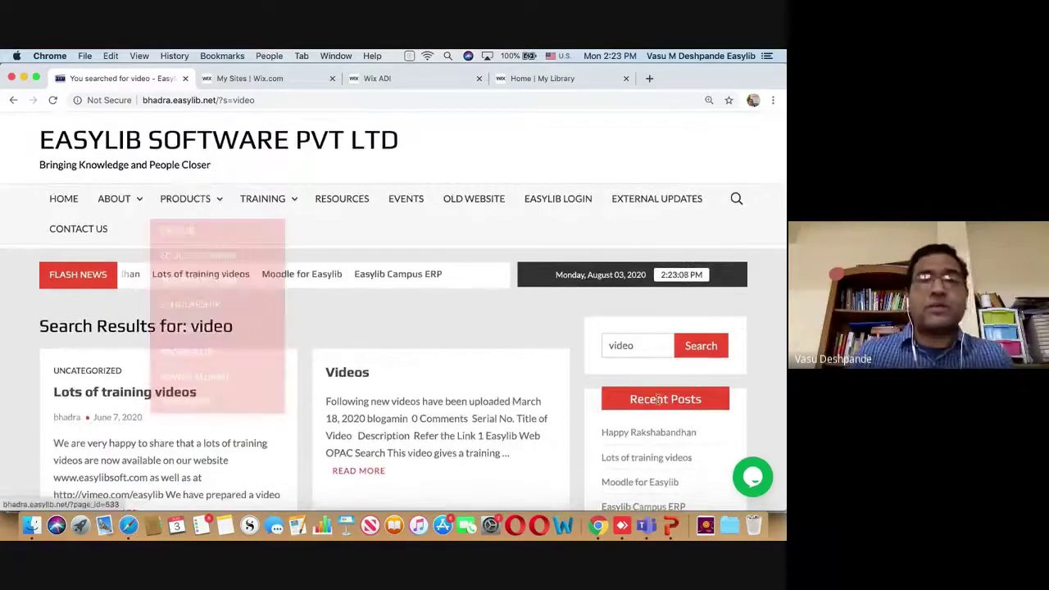
pyautogui.scroll(-5, 658, 399)
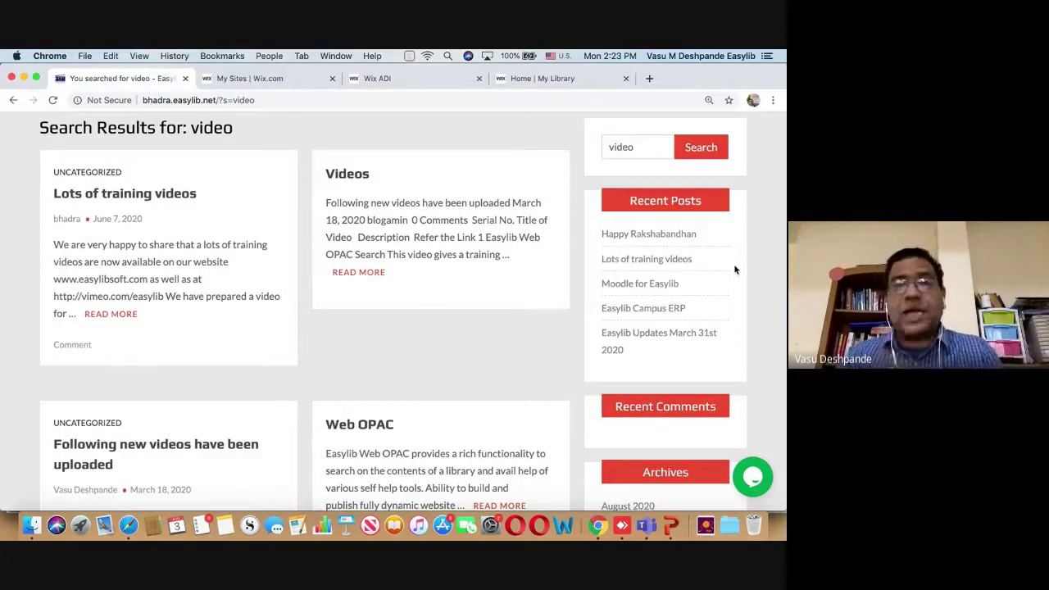
pyautogui.moveTo(710, 237); pyautogui.dragTo(596, 238)
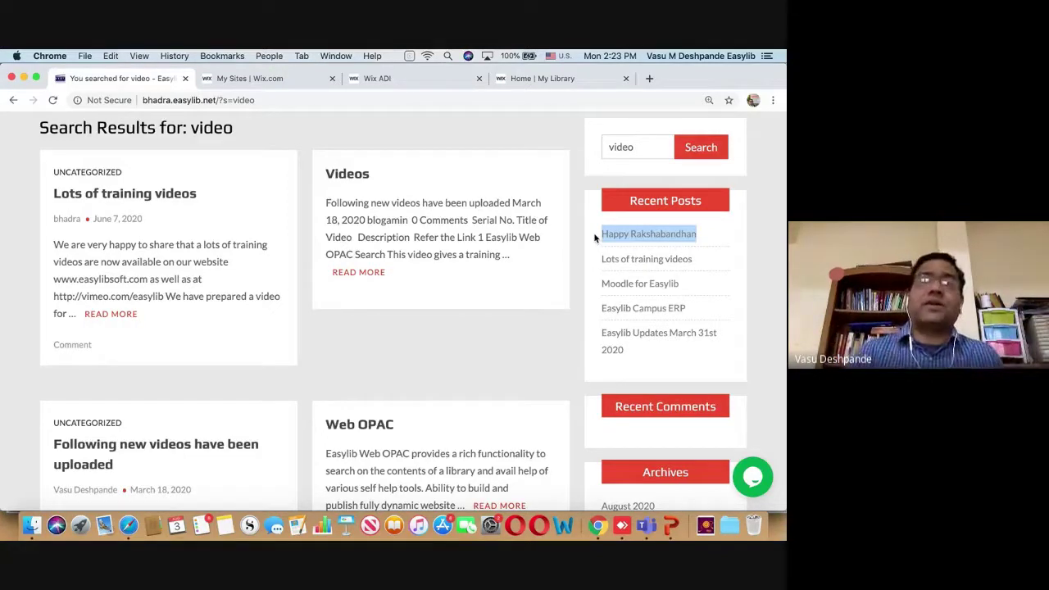
pyautogui.scroll(5, 533, 265)
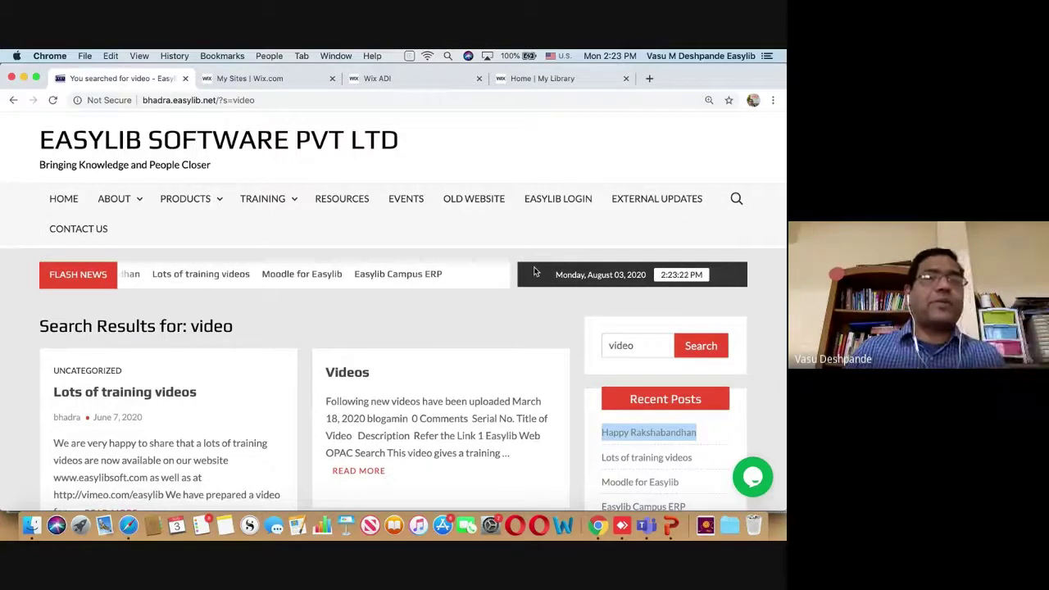
# Step: Open the Easylib site's Resources page and view its resource list
pyautogui.scroll(-1, 534, 270)
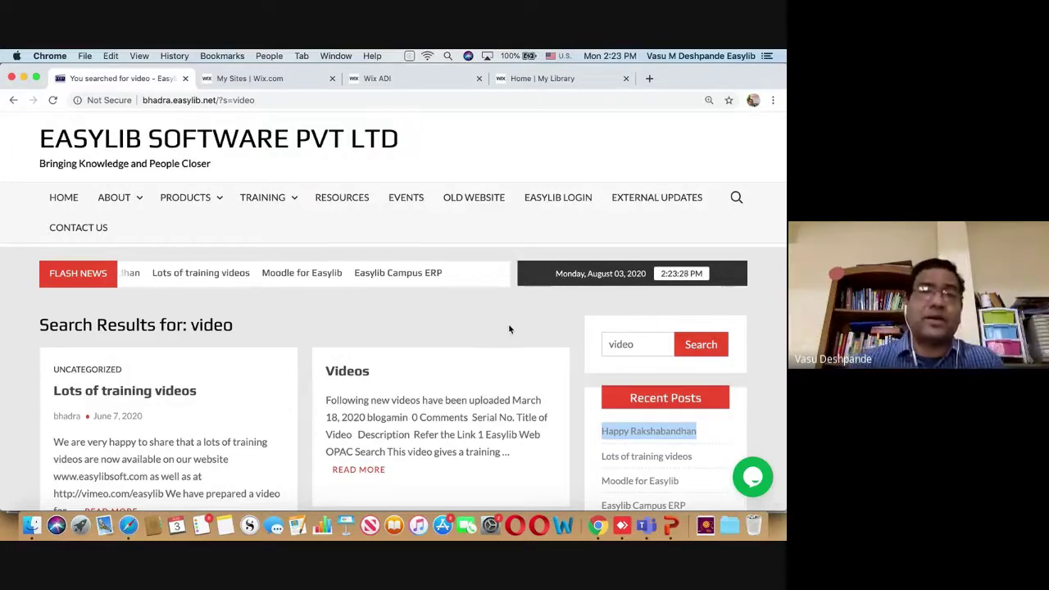
pyautogui.scroll(-1, 407, 328)
pyautogui.scroll(1, 385, 304)
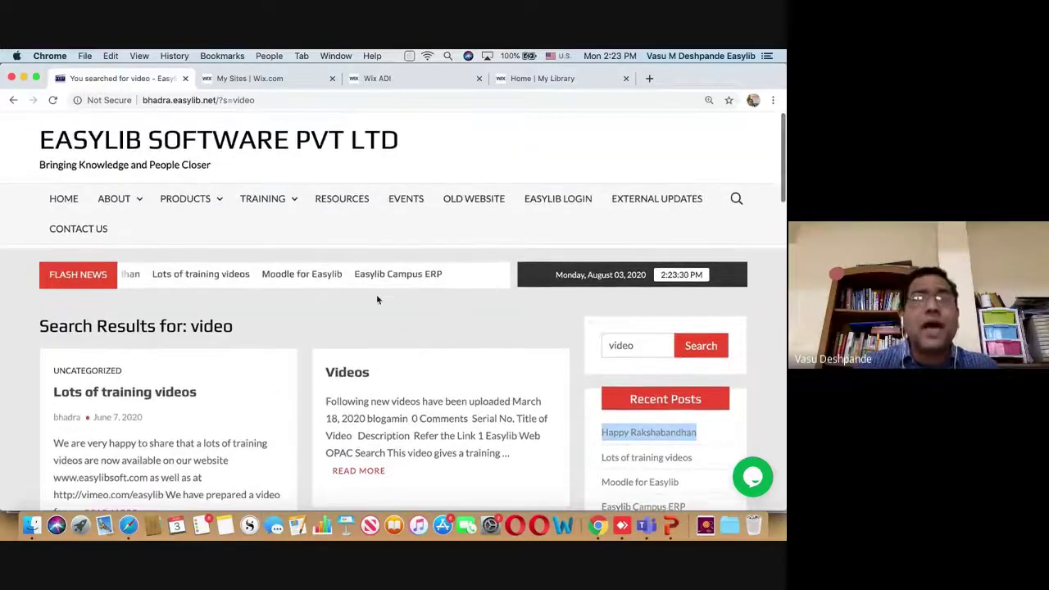
pyautogui.click(352, 212)
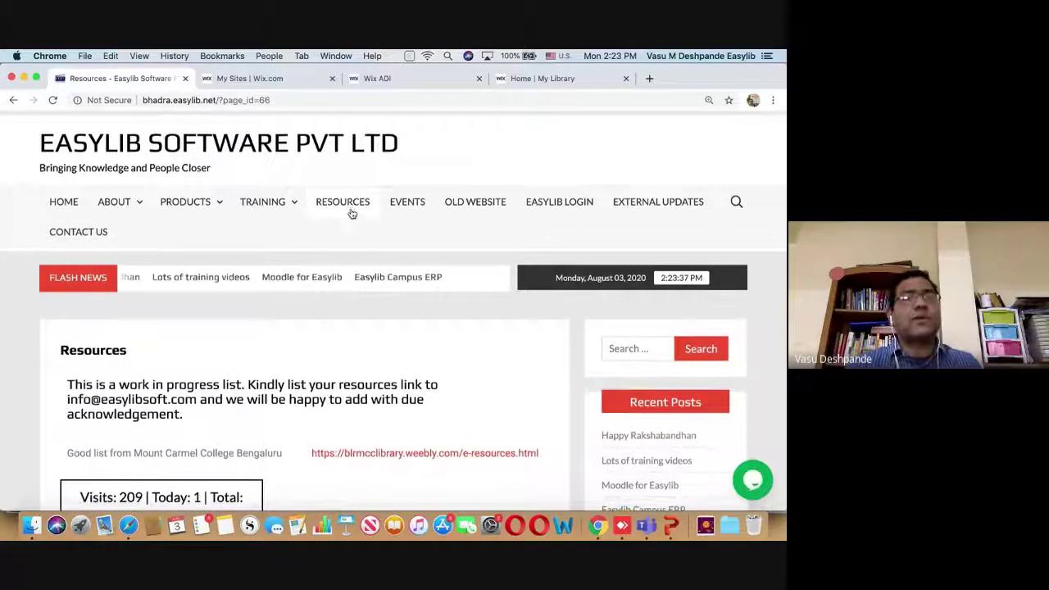
pyautogui.scroll(-1, 352, 213)
# Step: Open the Videos page under Training and follow the Vimeo link for the Easylib Web OPAC Search video
pyautogui.moveTo(284, 182)
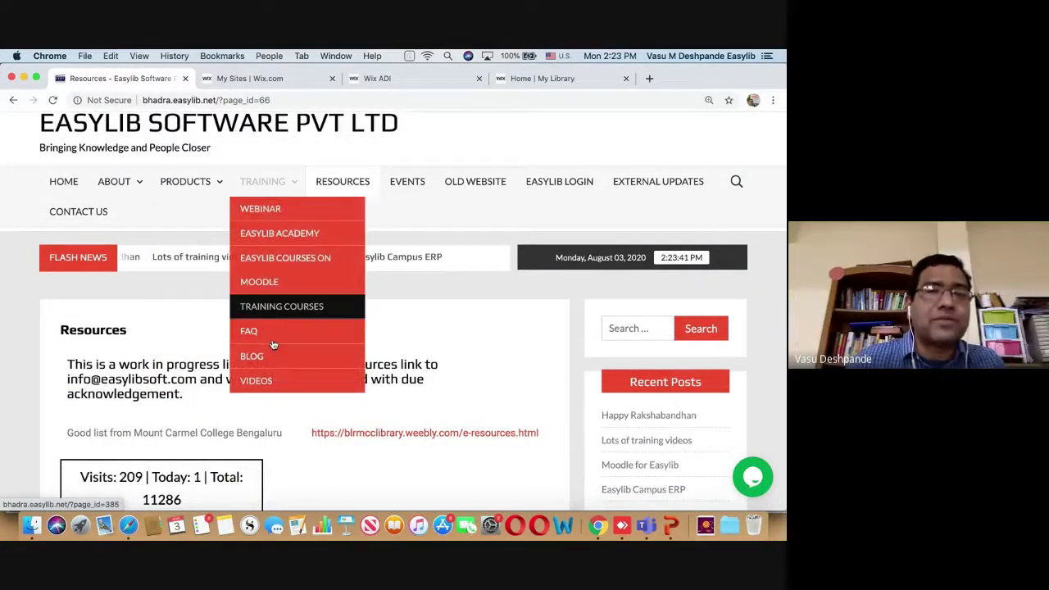
pyautogui.click(266, 383)
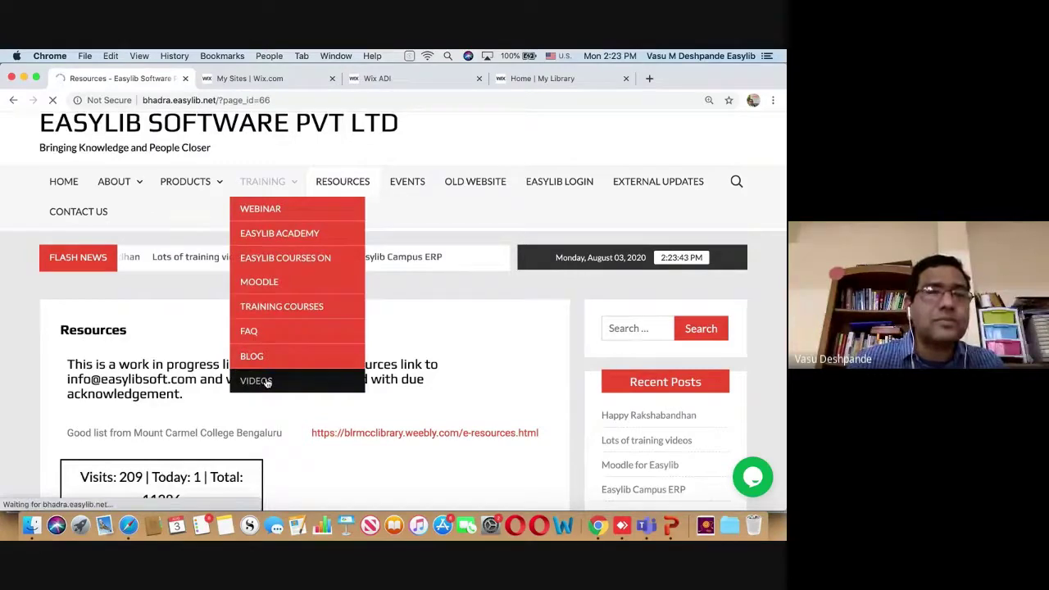
pyautogui.scroll(-5, 352, 370)
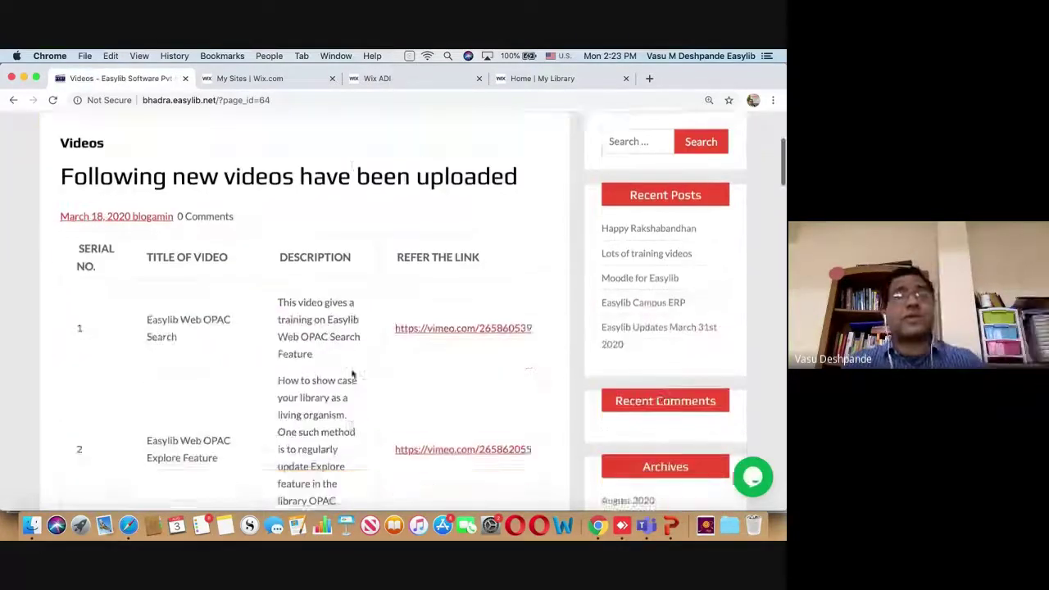
pyautogui.scroll(-1, 352, 370)
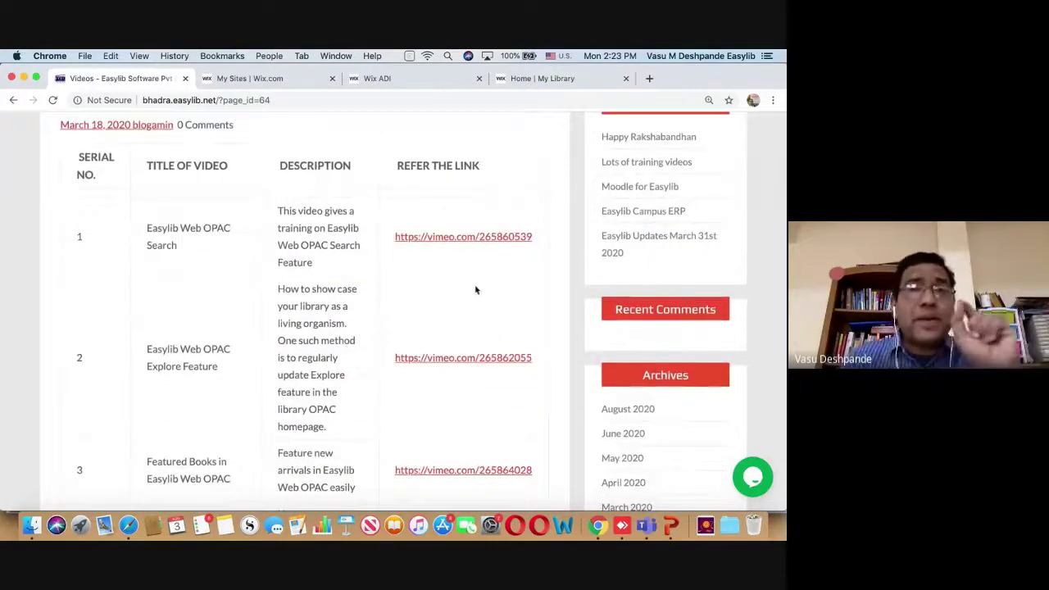
pyautogui.click(490, 237)
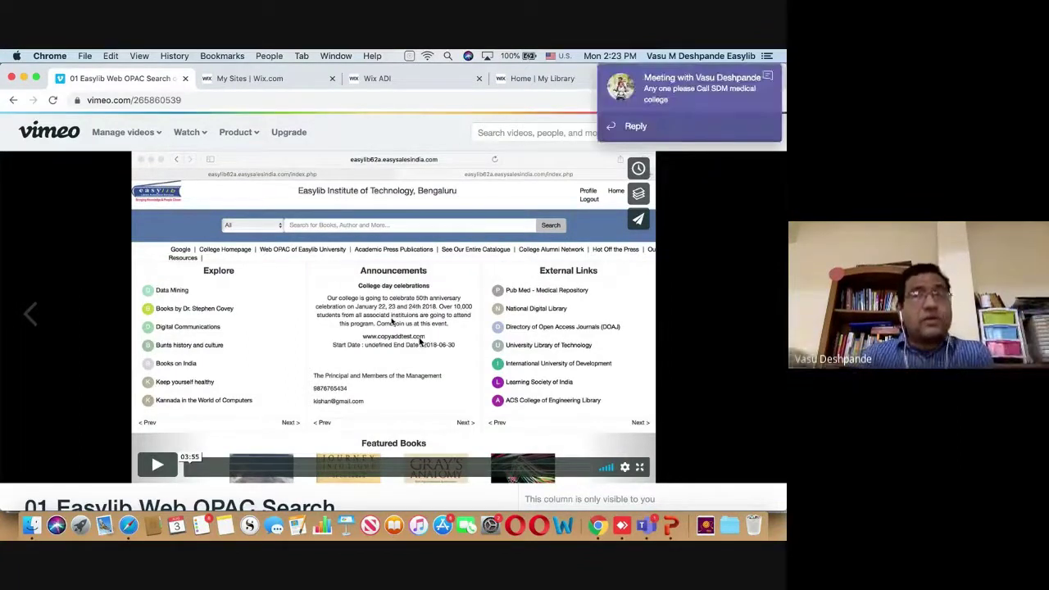
# Step: Switch to Safari and close the WordPress Add New Post page, the Wix homepage and the Powerful Features page
pyautogui.click(768, 78)
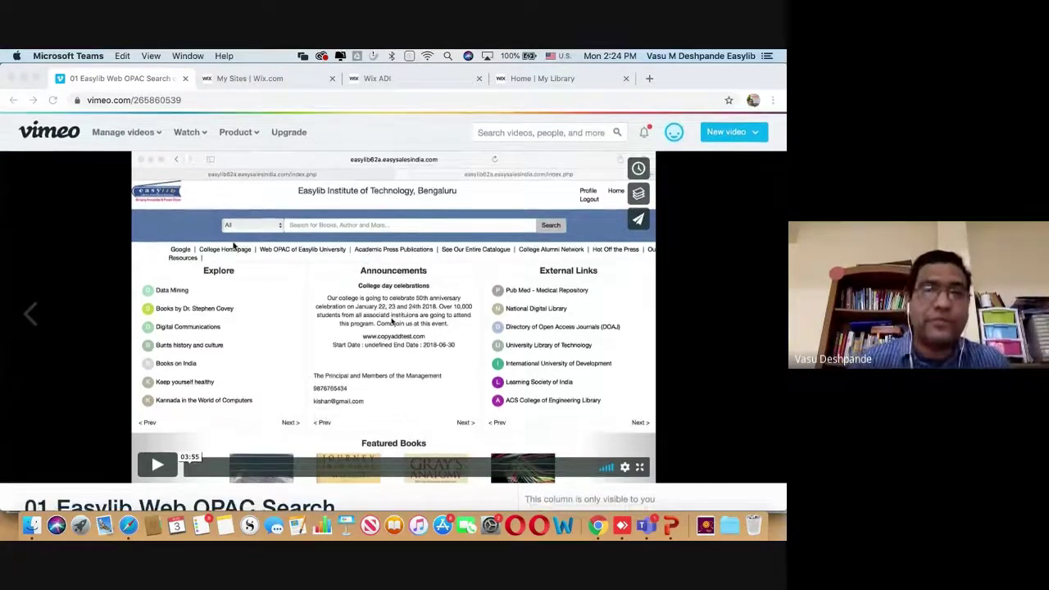
pyautogui.press('super+Tab')
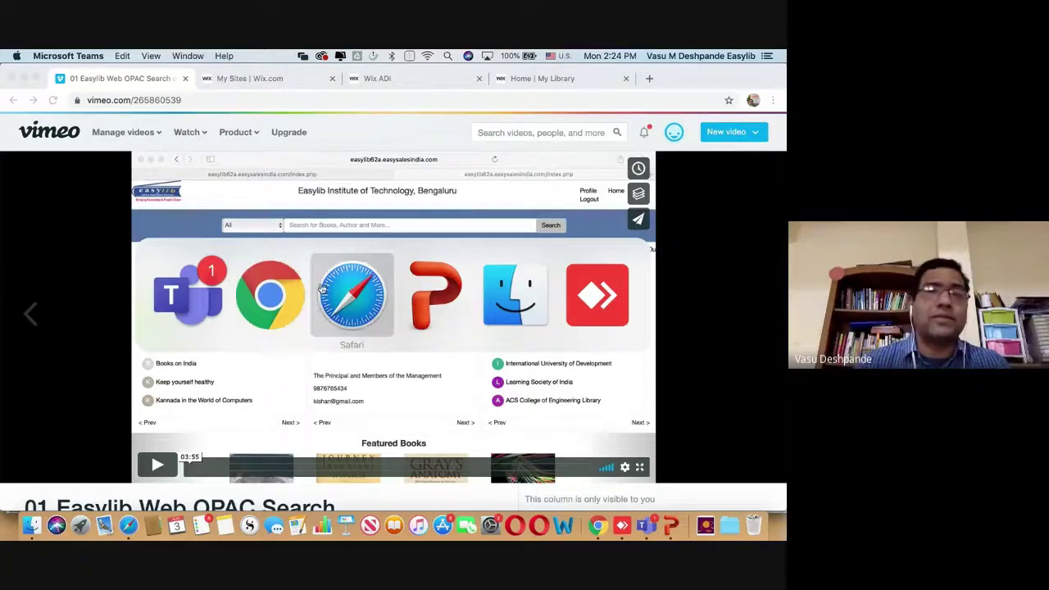
pyautogui.click(321, 288)
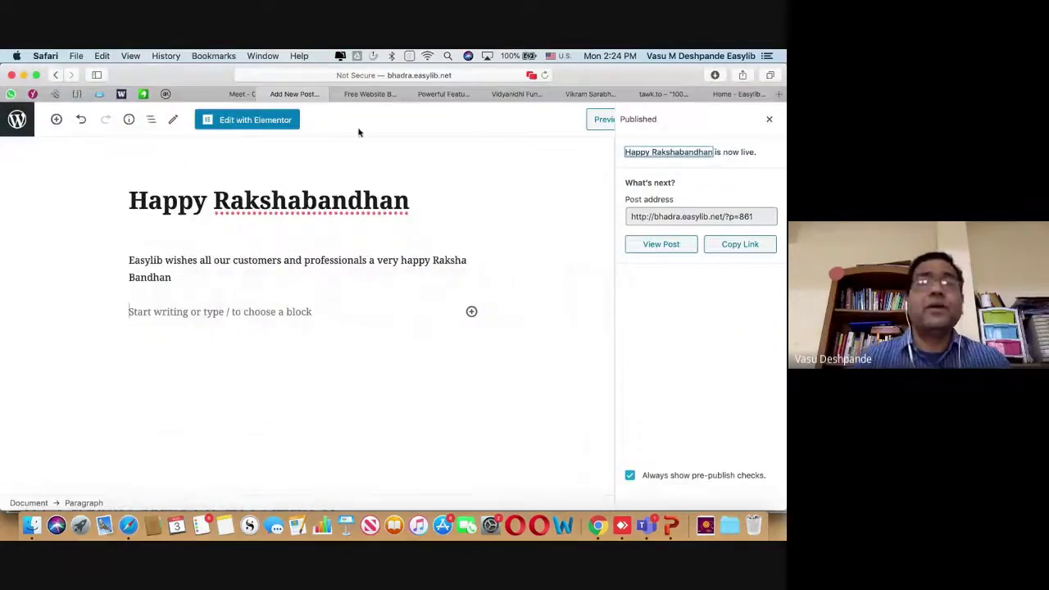
pyautogui.click(263, 95)
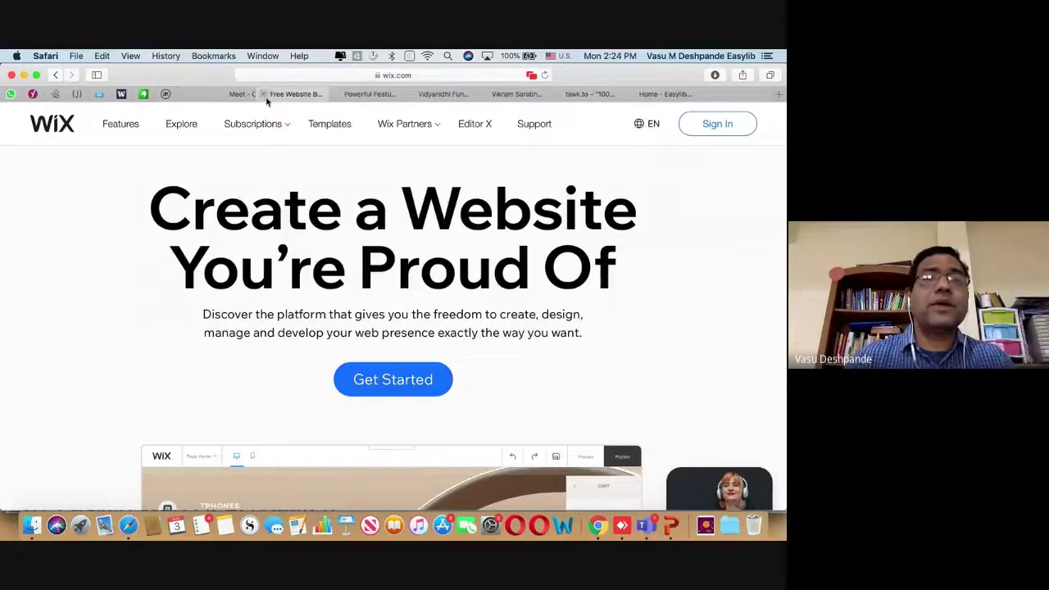
pyautogui.click(264, 95)
pyautogui.click(265, 96)
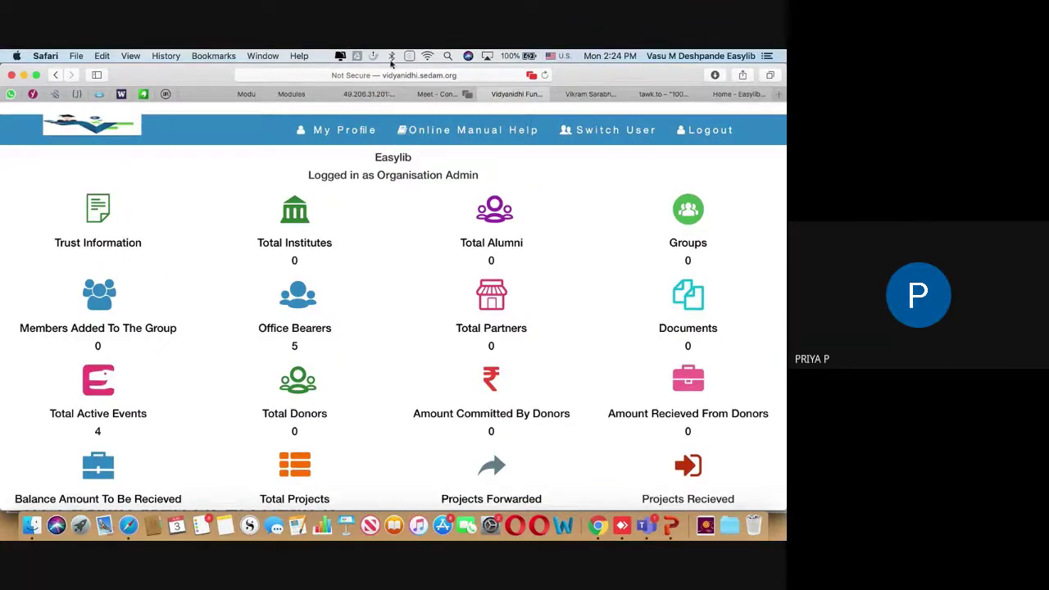
# Step: Switch back to Chrome and load easylibsoft.com in a new tab
pyautogui.press('super+Tab')
pyautogui.press('super+Tab')
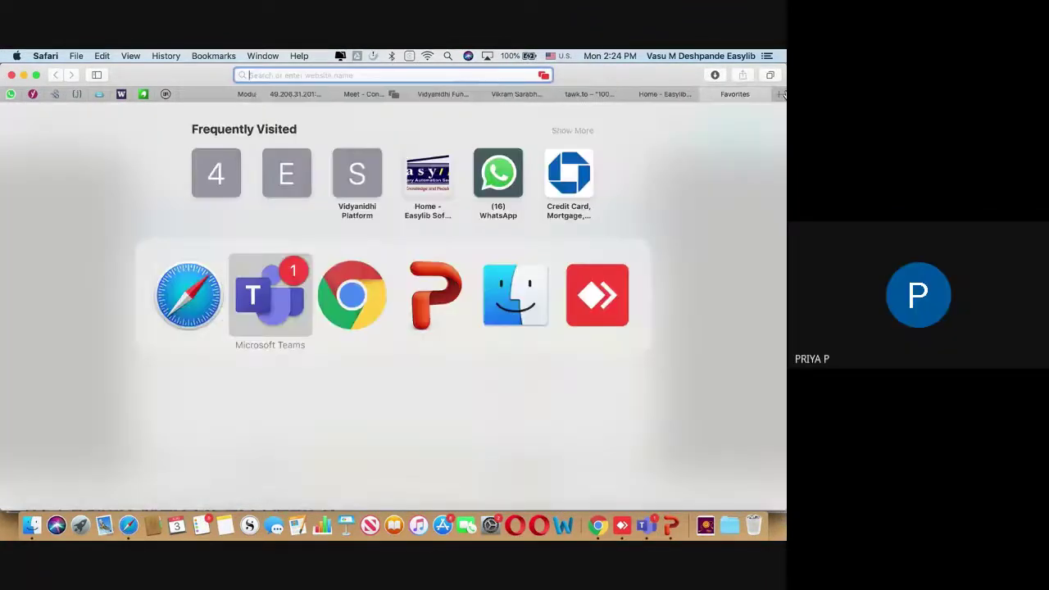
pyautogui.click(651, 79)
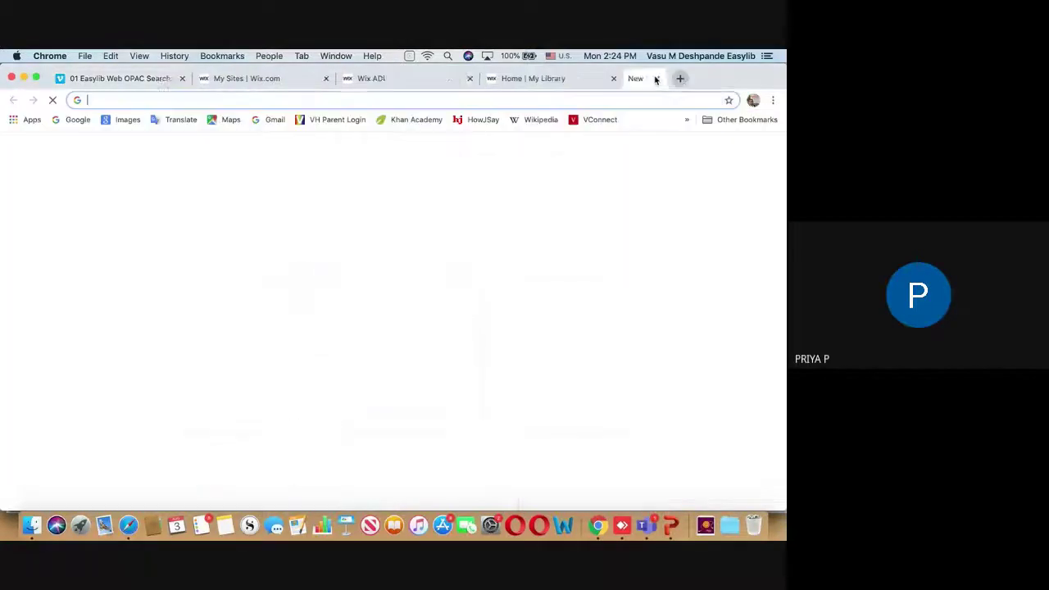
pyautogui.write('easylibsoft.com')
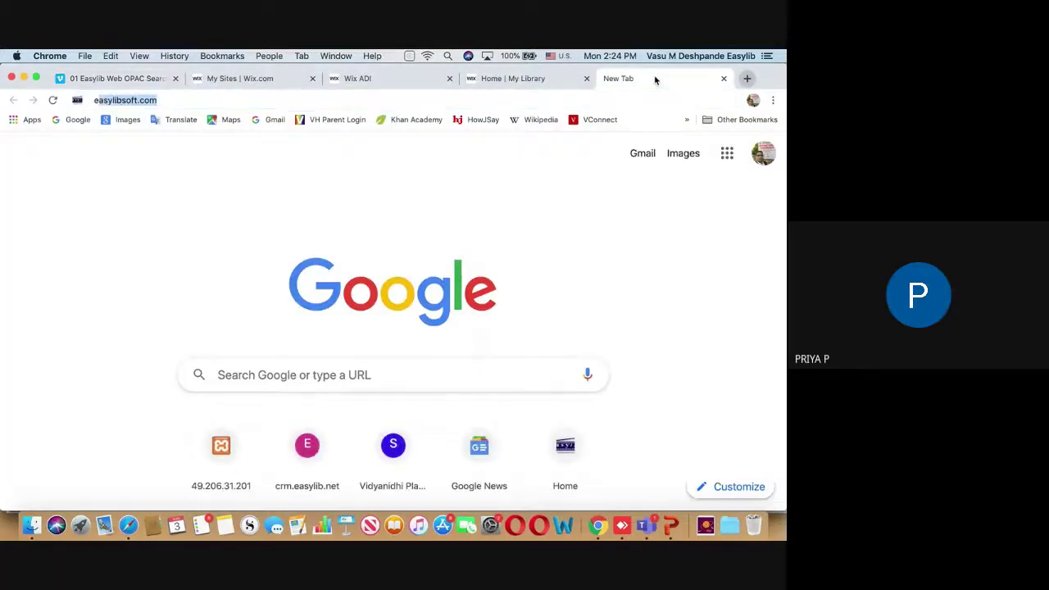
pyautogui.press('Return')
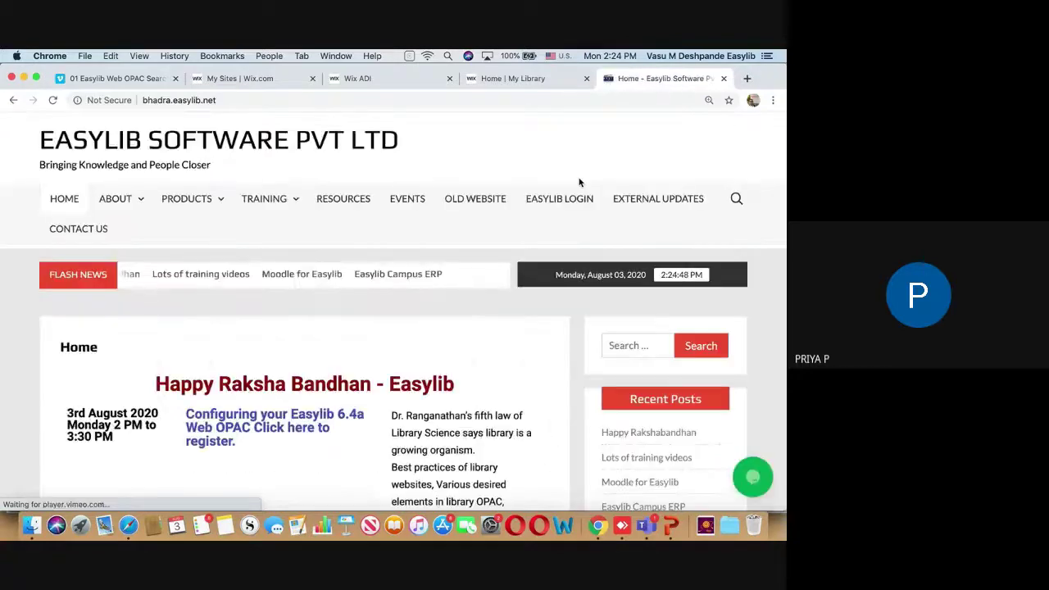
# Step: Highlight the Happy Raksha Bandhan - Easylib heading on the home page and the matching entry in Recent Posts
pyautogui.moveTo(157, 382); pyautogui.dragTo(473, 399)
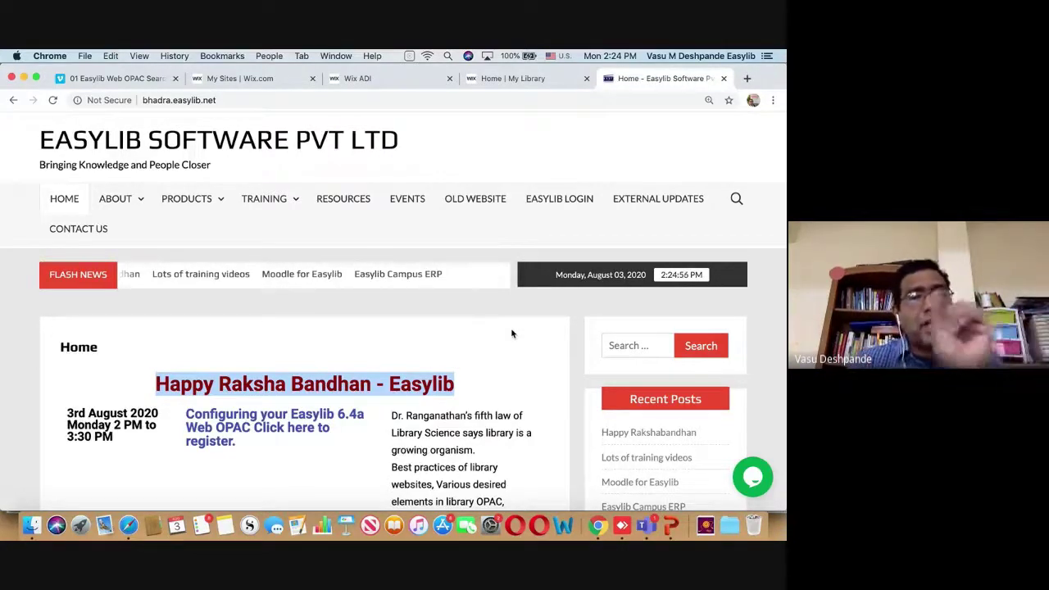
pyautogui.scroll(-2, 715, 351)
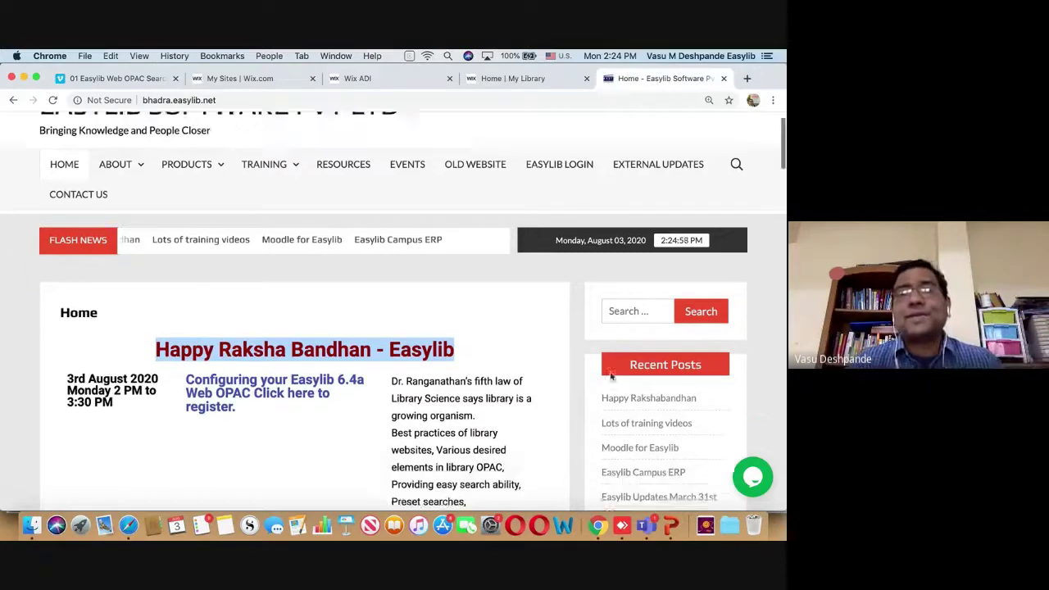
pyautogui.moveTo(709, 353); pyautogui.dragTo(598, 349)
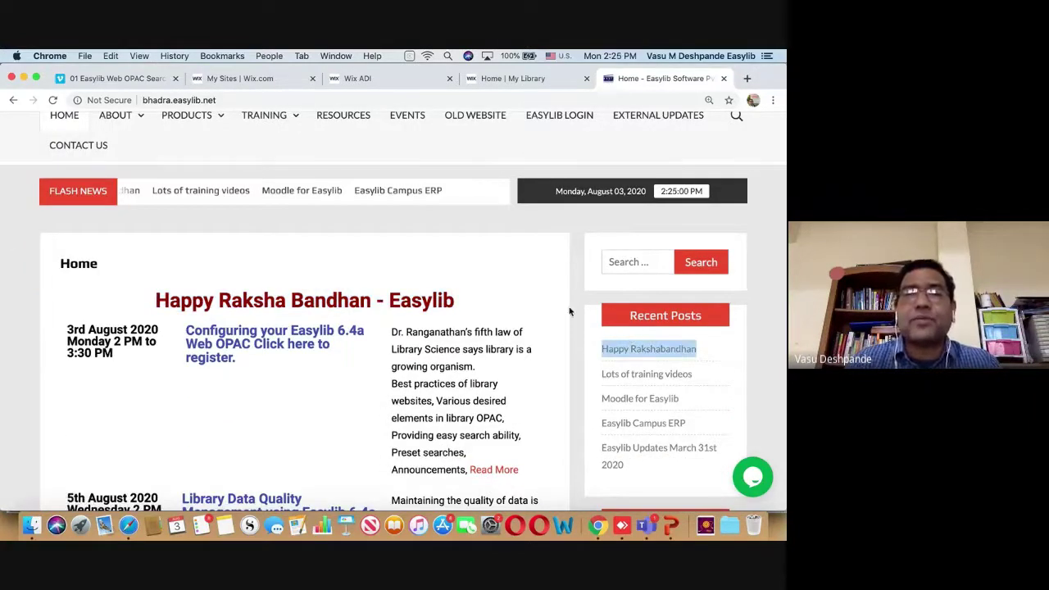
pyautogui.moveTo(571, 311); pyautogui.dragTo(145, 293)
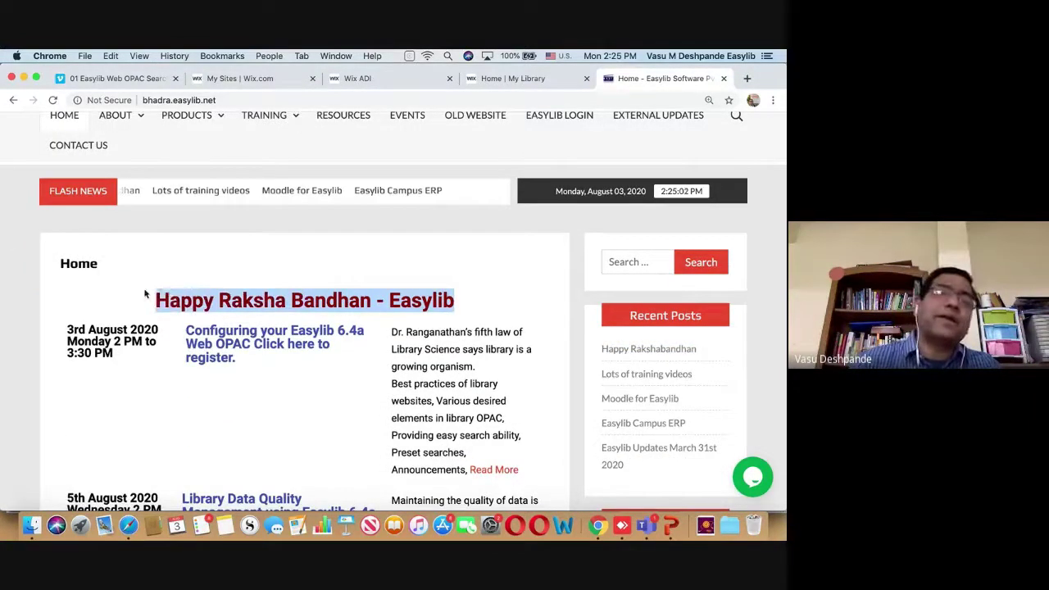
pyautogui.click(366, 262)
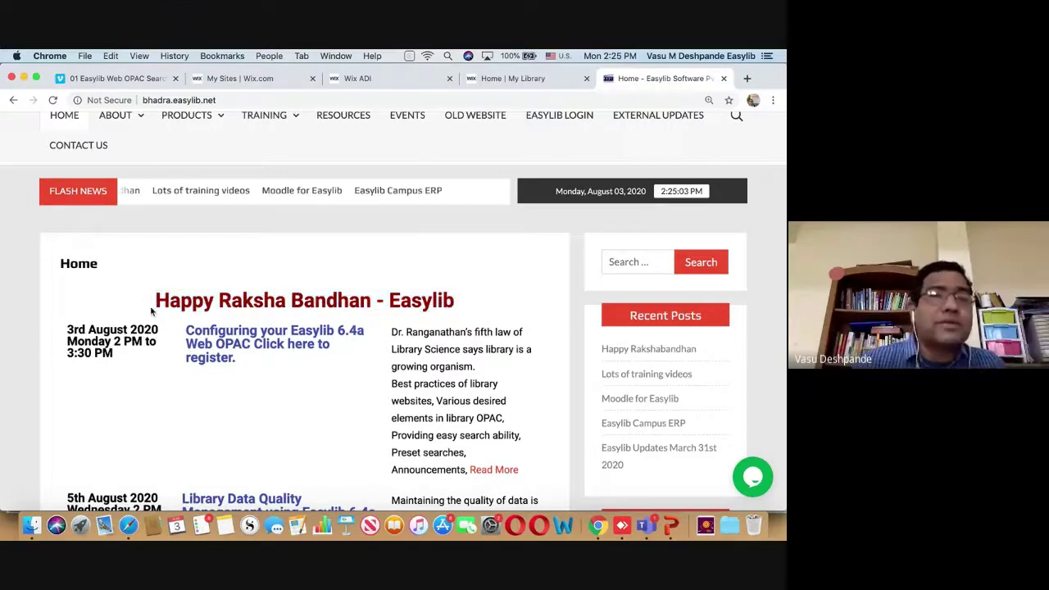
# Step: Look through the home page's dated session announcements with their registration links and descriptions
pyautogui.scroll(-5, 222, 351)
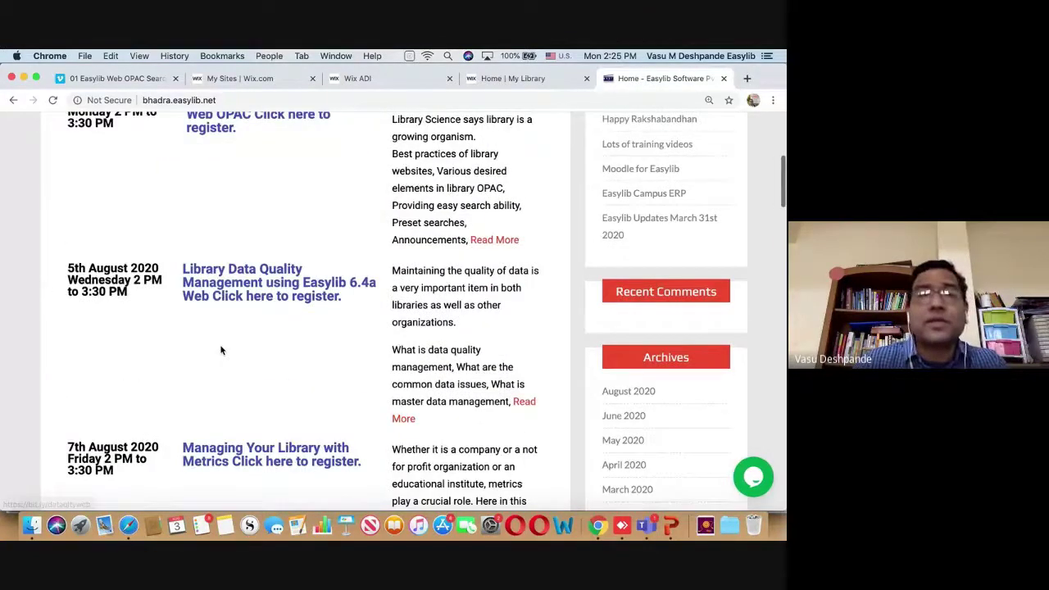
pyautogui.scroll(-1, 222, 344)
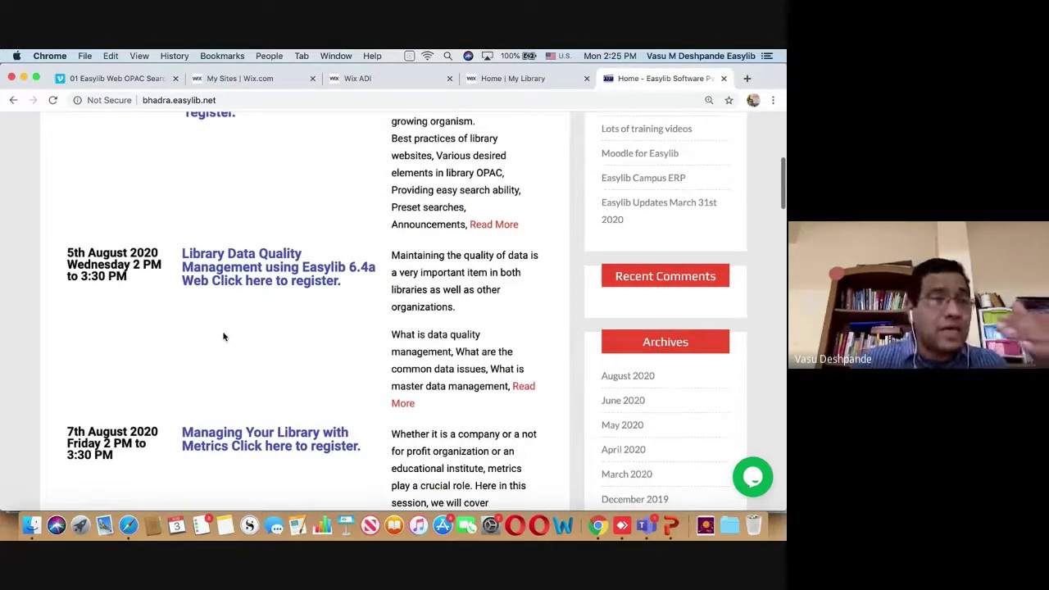
pyautogui.scroll(5, 461, 334)
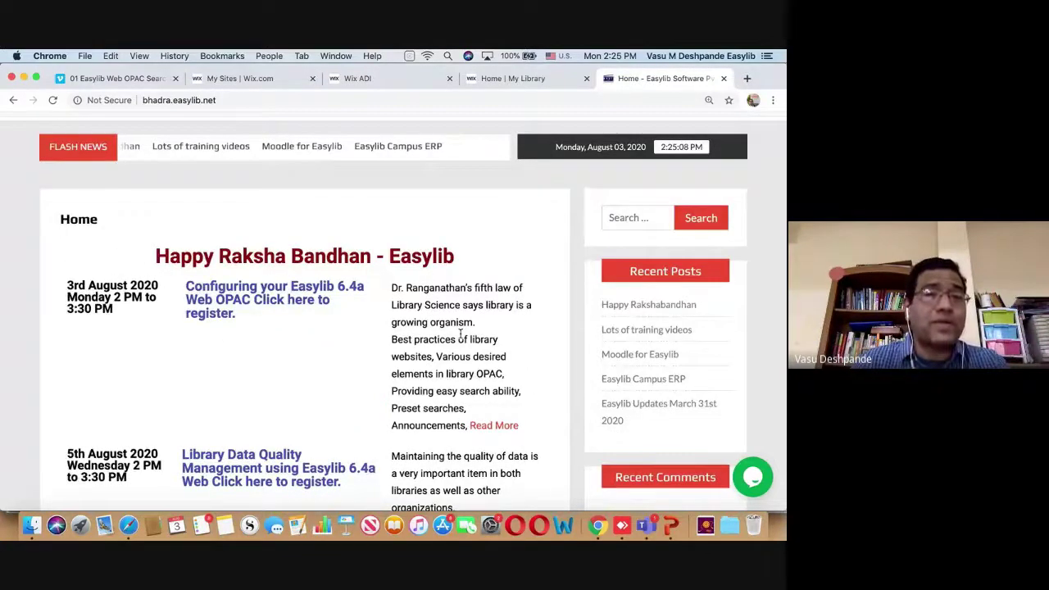
pyautogui.scroll(-5, 461, 334)
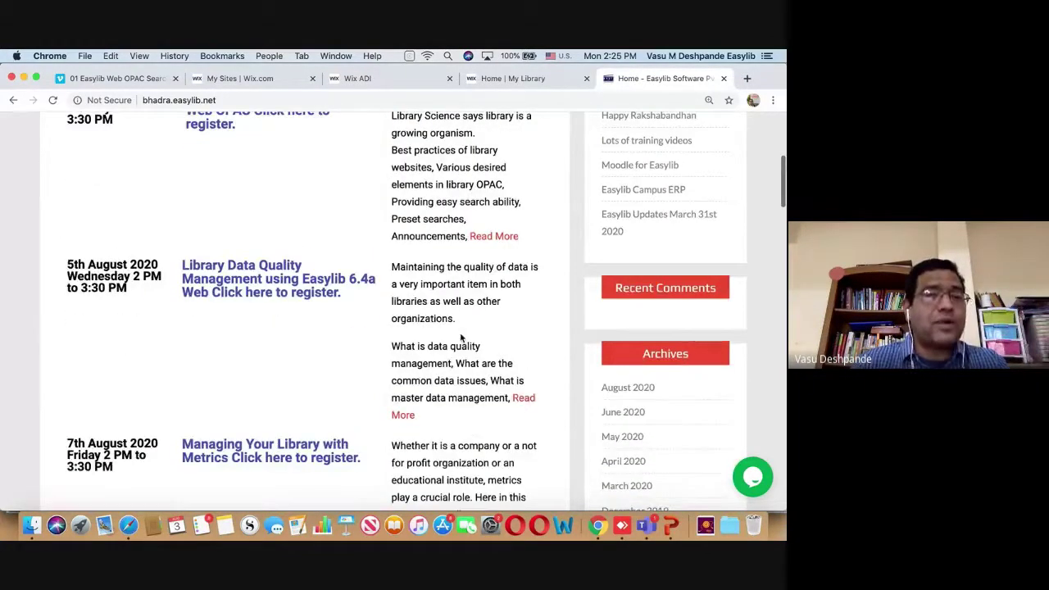
pyautogui.scroll(-1, 461, 337)
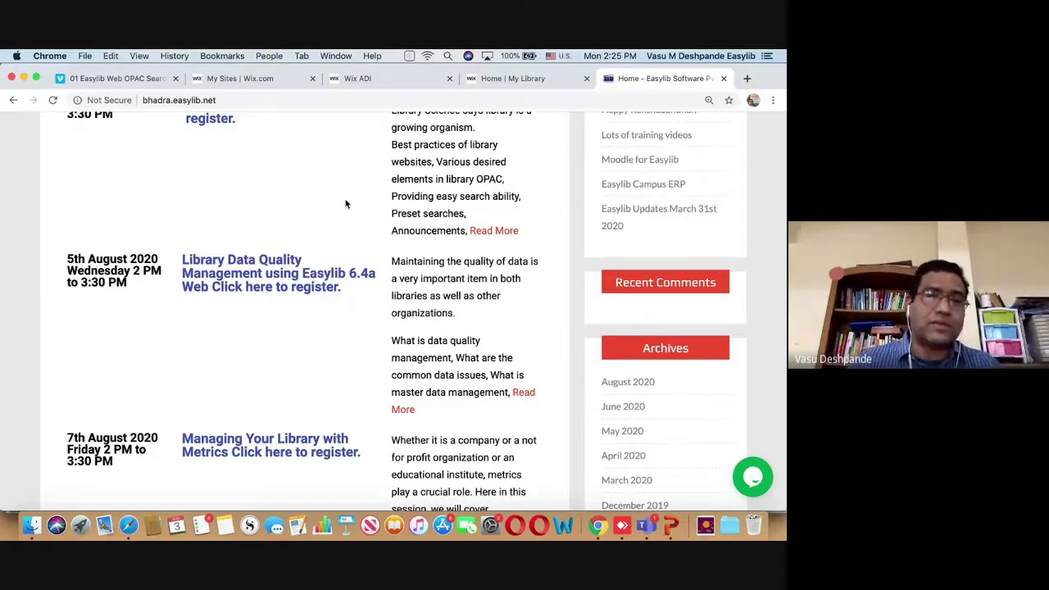
pyautogui.scroll(-3, 353, 246)
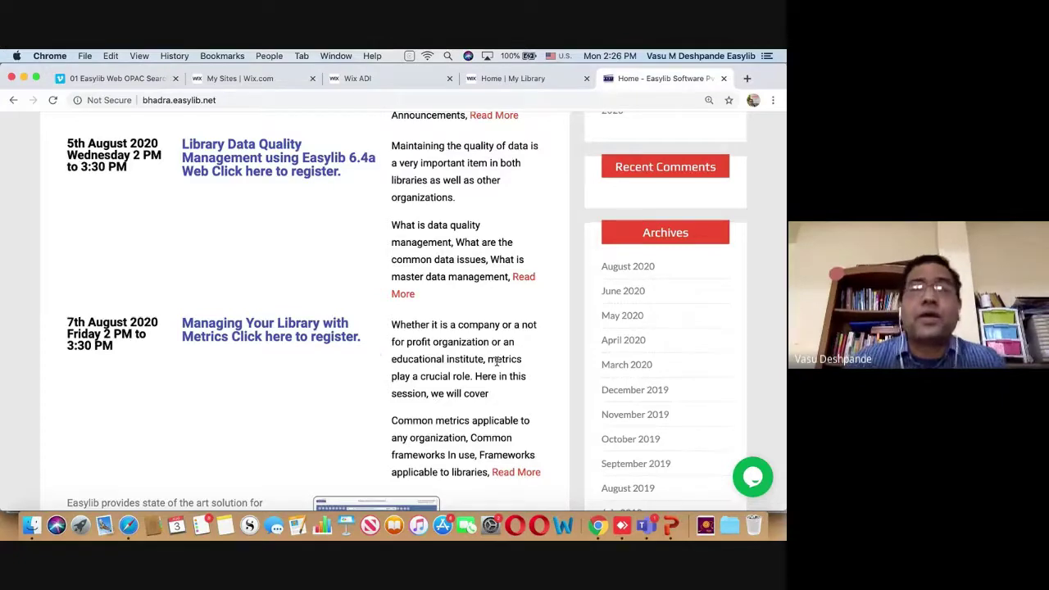
pyautogui.scroll(3, 496, 360)
pyautogui.scroll(-2, 487, 157)
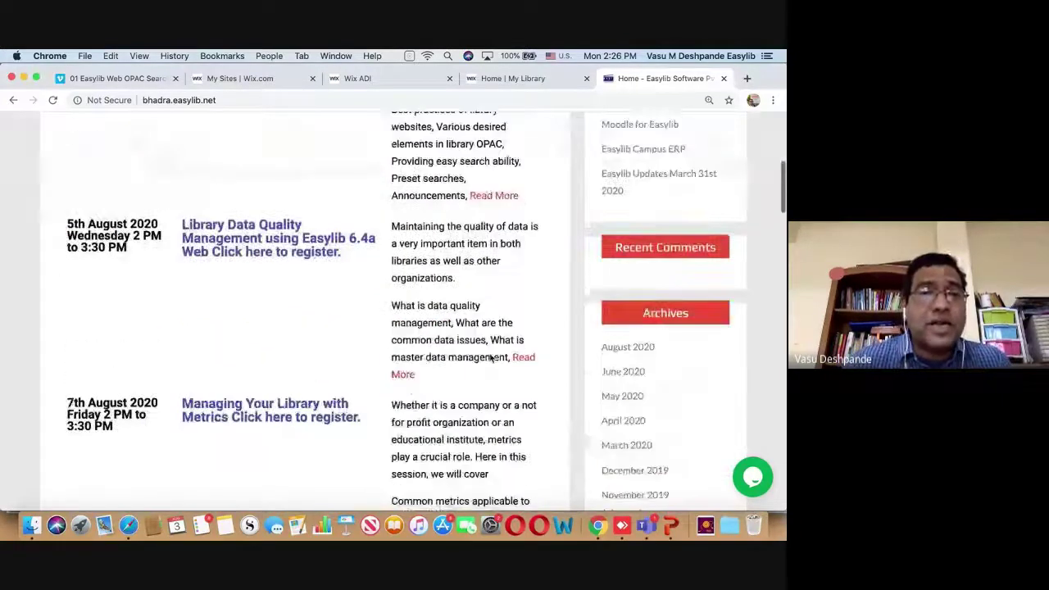
# Step: Switch to Safari and load the Easylib University demonstration site using the address shortcut demo
pyautogui.scroll(5, 498, 328)
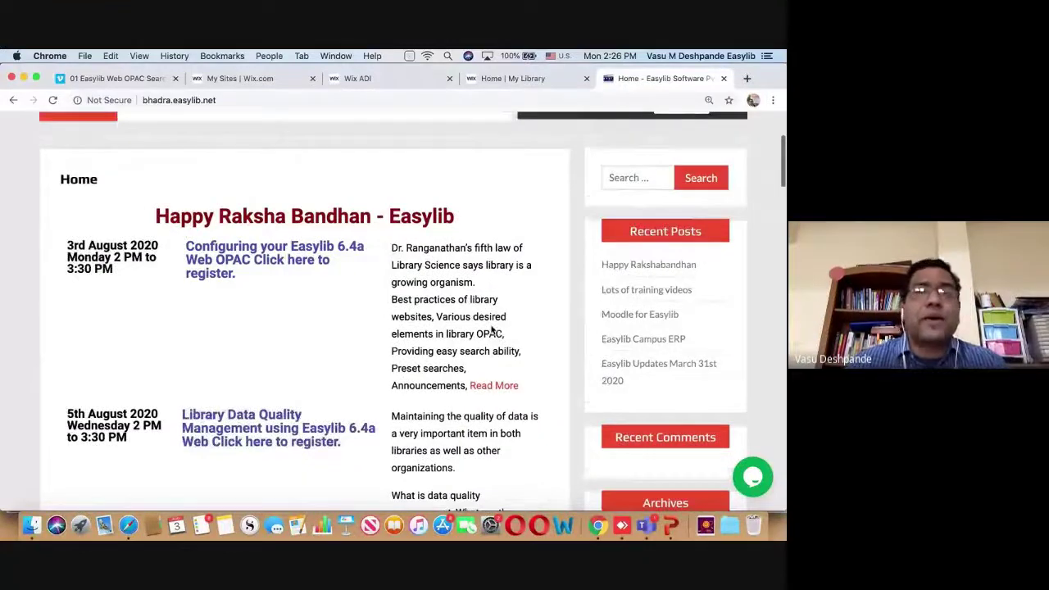
pyautogui.scroll(4, 347, 307)
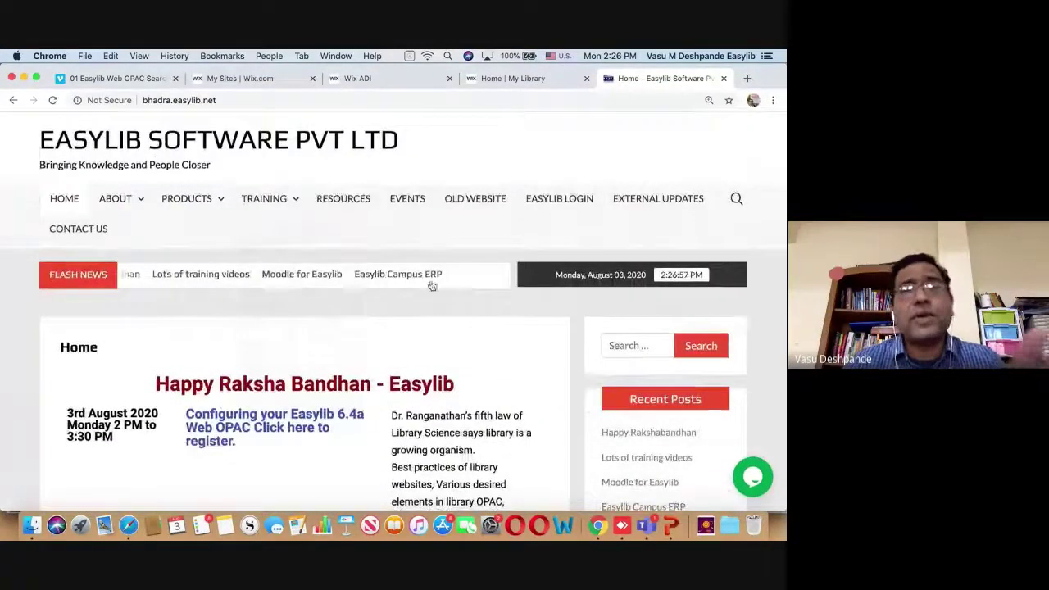
pyautogui.scroll(-1, 500, 298)
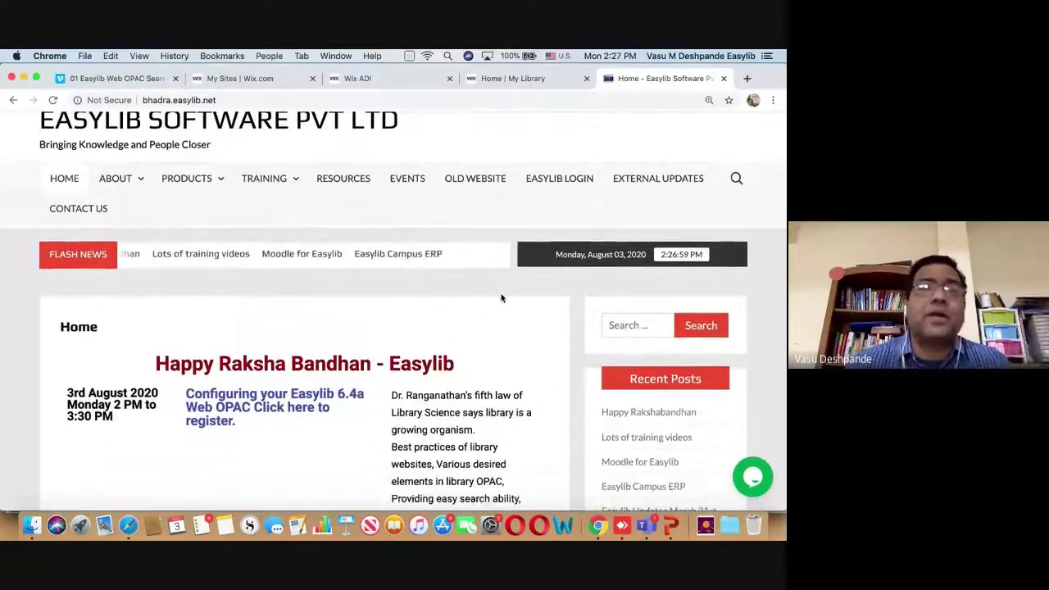
pyautogui.press('super+Tab')
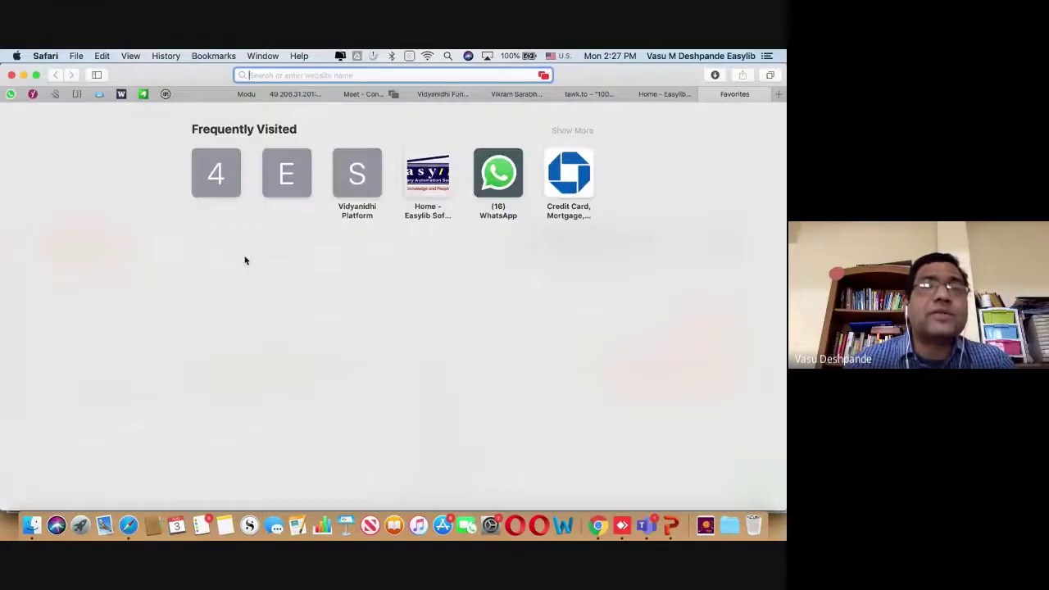
pyautogui.write('demo')
pyautogui.press('Return')
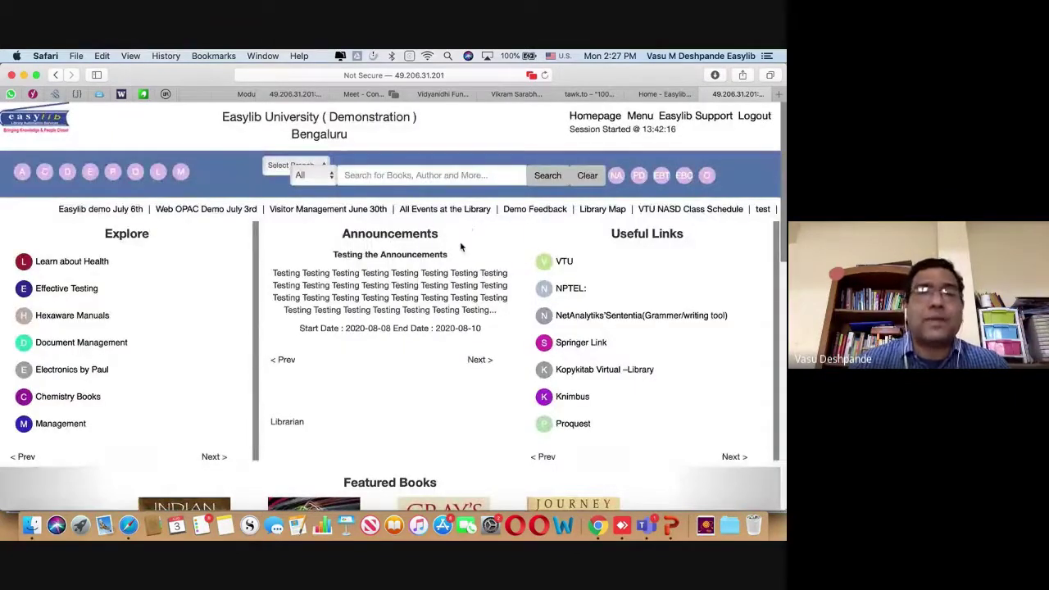
# Step: Check the branches offered in the demonstration site's branch selector without choosing one
pyautogui.press('super+minus')
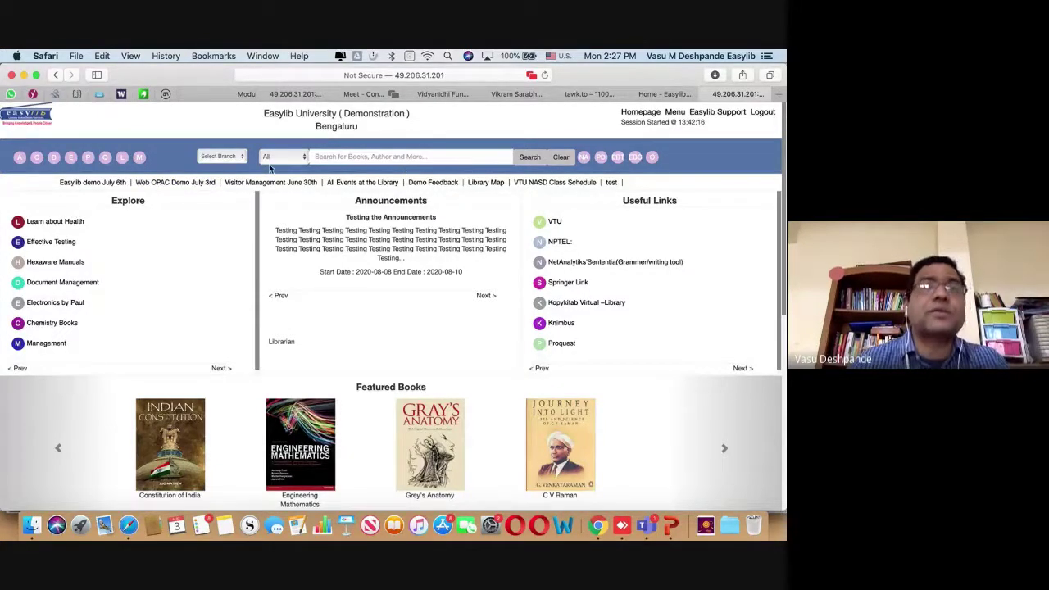
pyautogui.click(241, 157)
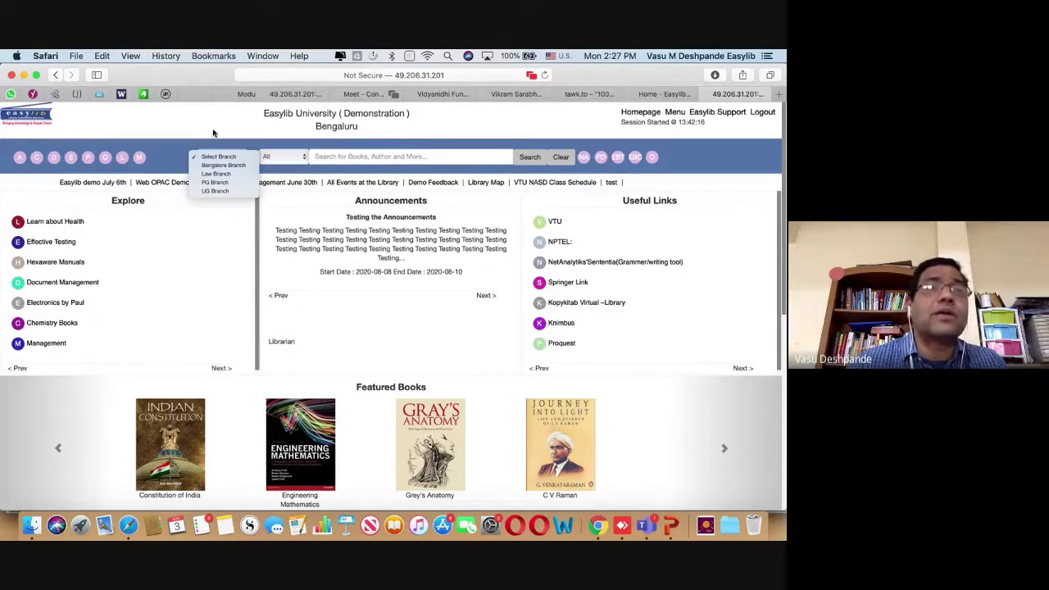
pyautogui.click(426, 297)
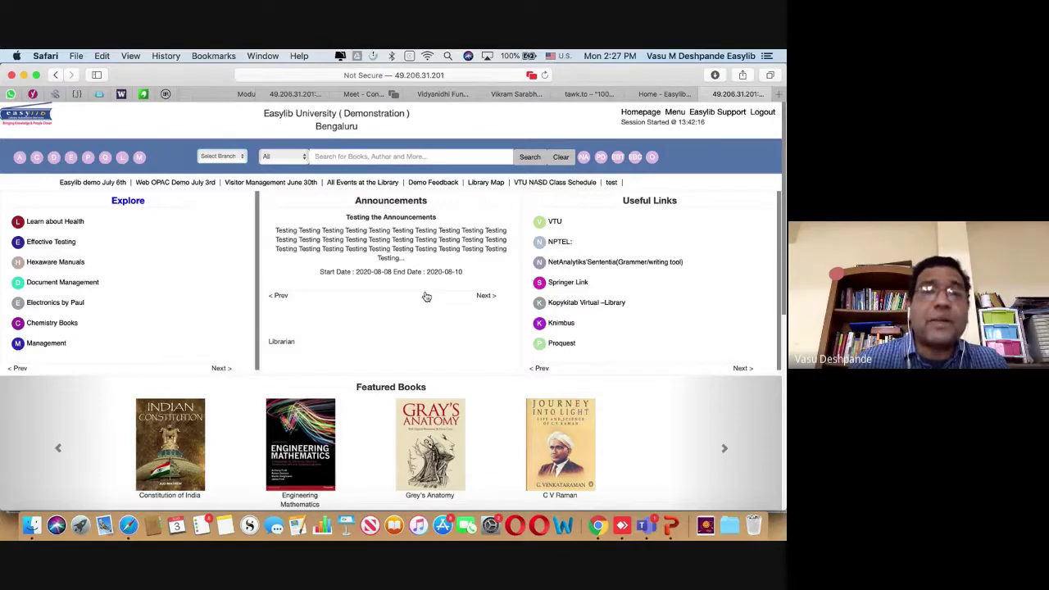
# Step: Highlight the Announcements section and the Useful Links list on the demonstration home page
pyautogui.press('super+equal')
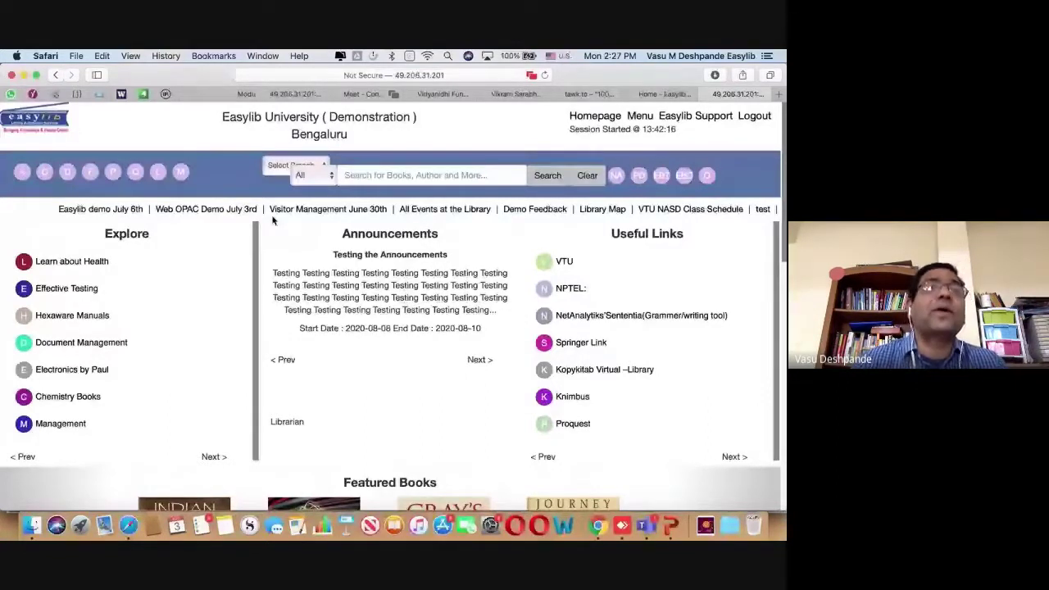
pyautogui.press('super+minus')
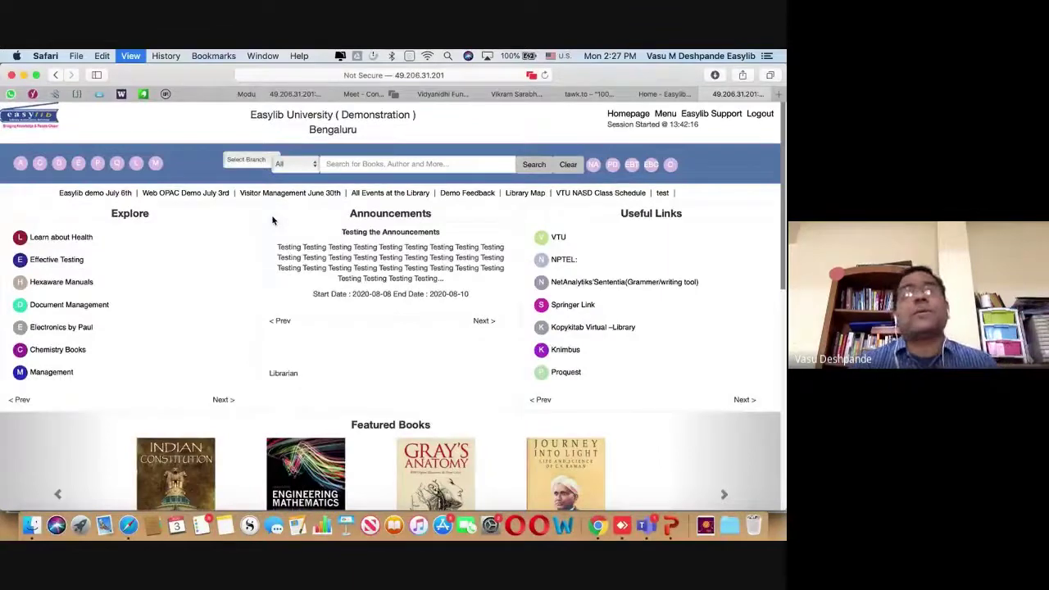
pyautogui.press('super+equal')
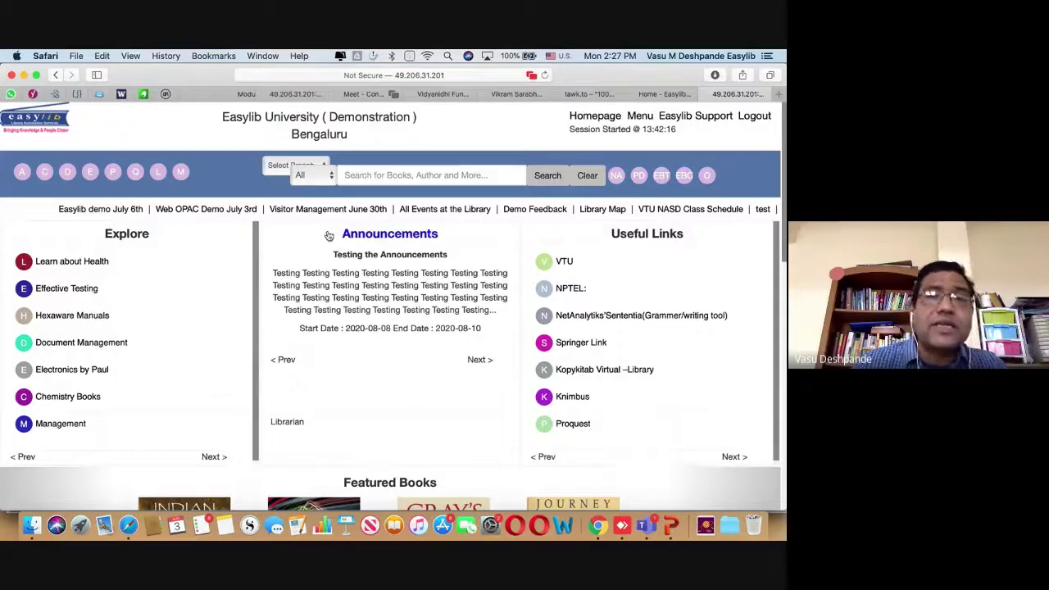
pyautogui.moveTo(328, 236); pyautogui.dragTo(452, 327)
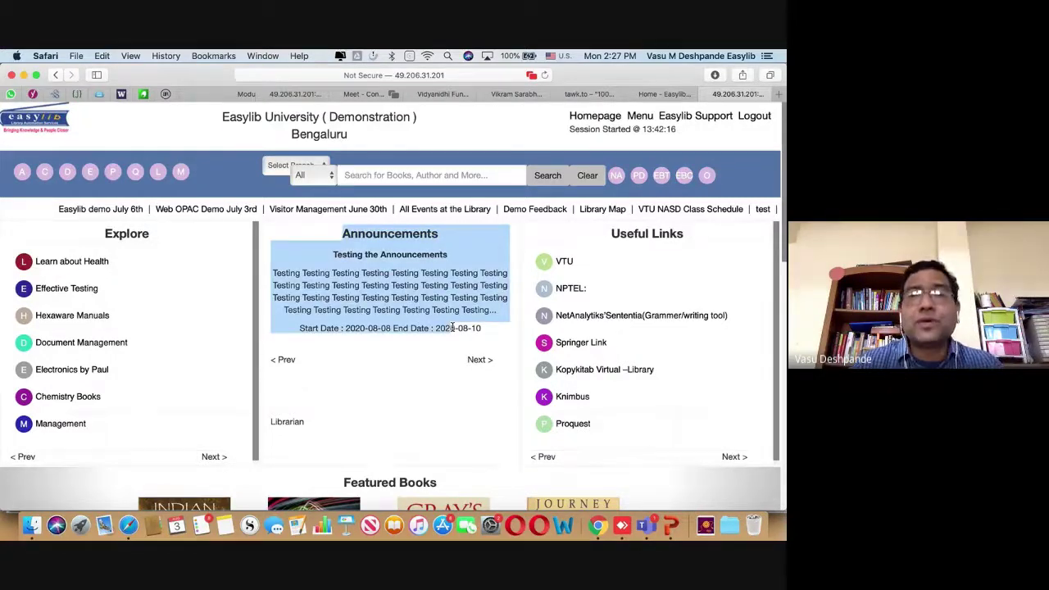
pyautogui.moveTo(686, 235); pyautogui.dragTo(661, 445)
# Step: Highlight the total number of books and the total number of members under About Your Library, clearing each selection
pyautogui.scroll(-1, 660, 445)
pyautogui.scroll(-5, 378, 391)
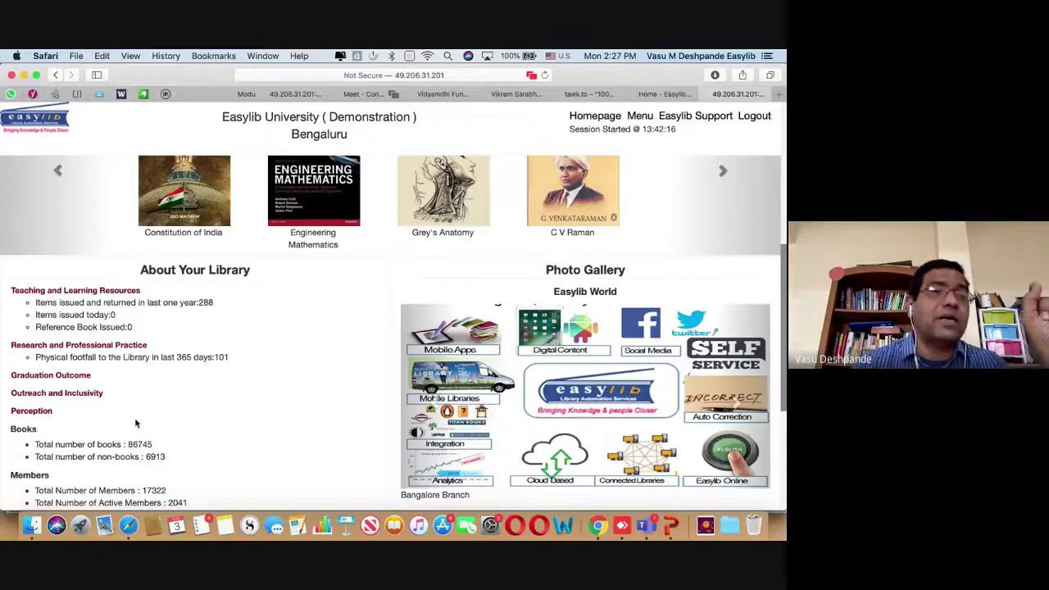
pyautogui.moveTo(128, 444); pyautogui.dragTo(174, 446)
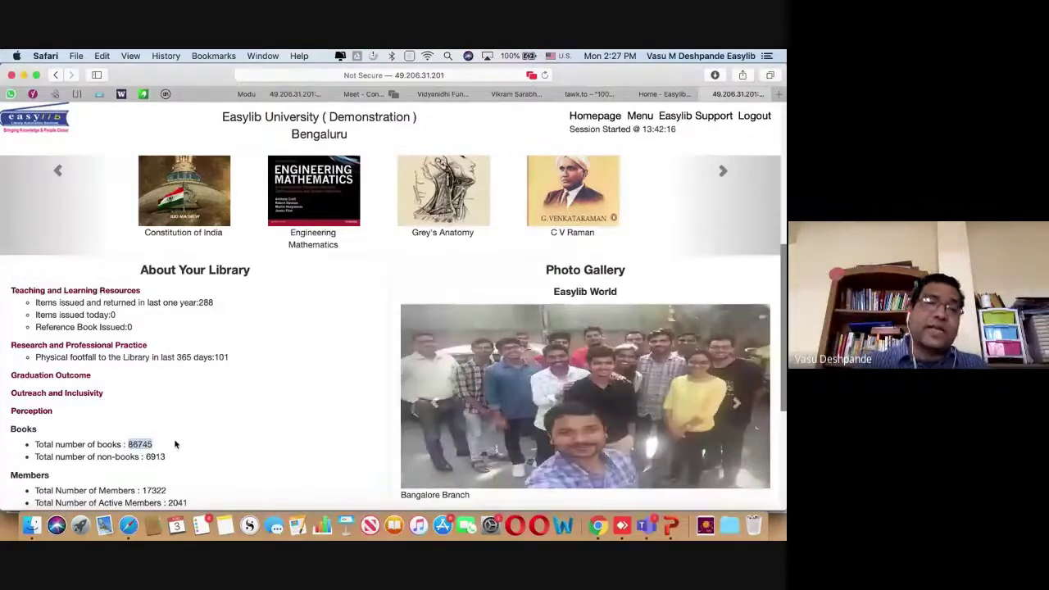
pyautogui.click(162, 444)
pyautogui.scroll(-1, 162, 444)
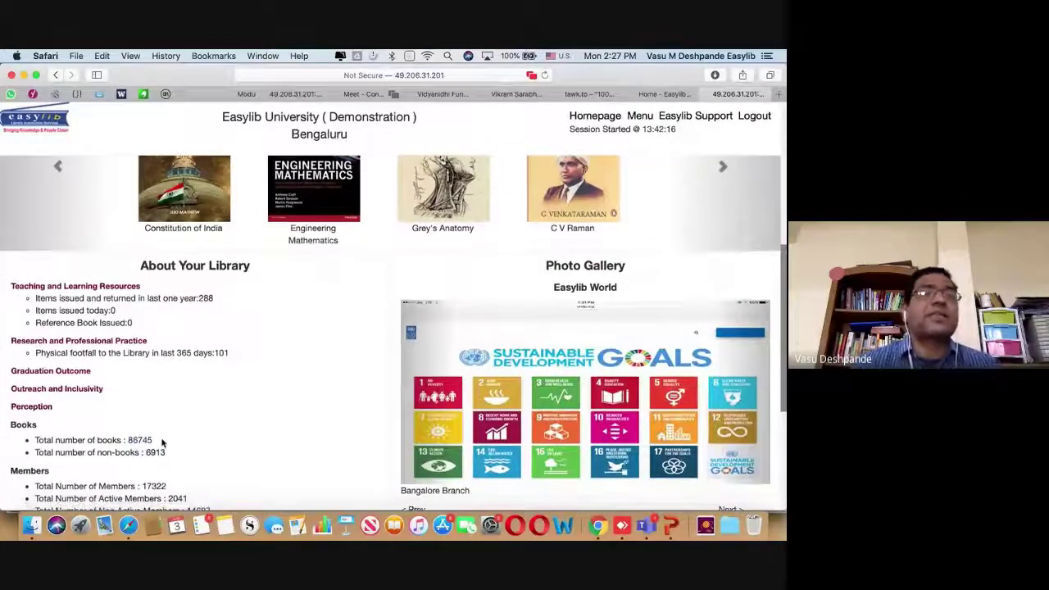
pyautogui.scroll(-3, 163, 426)
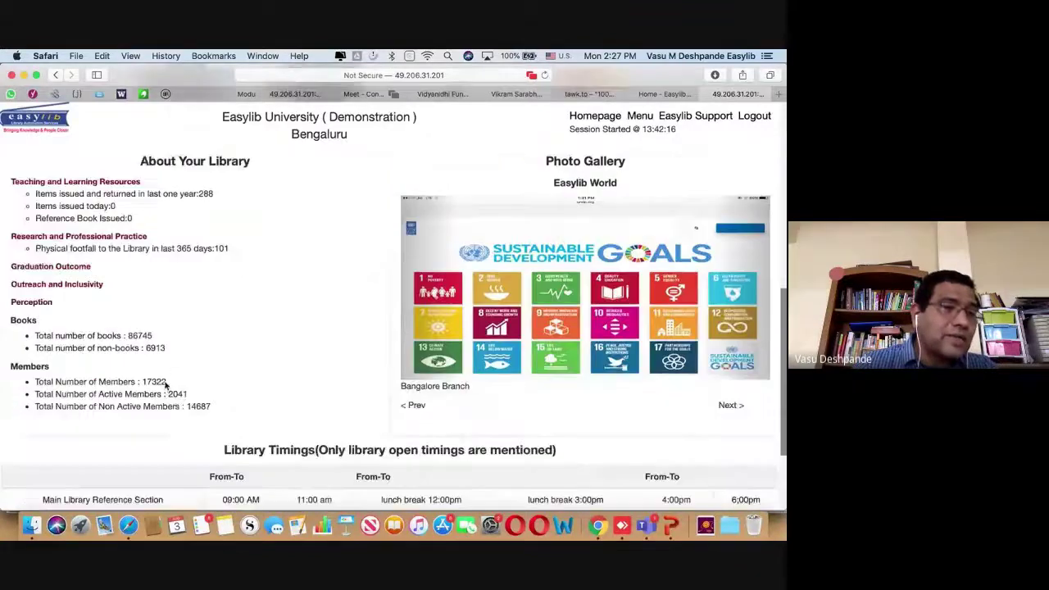
pyautogui.moveTo(168, 383); pyautogui.dragTo(34, 386)
pyautogui.click(162, 398)
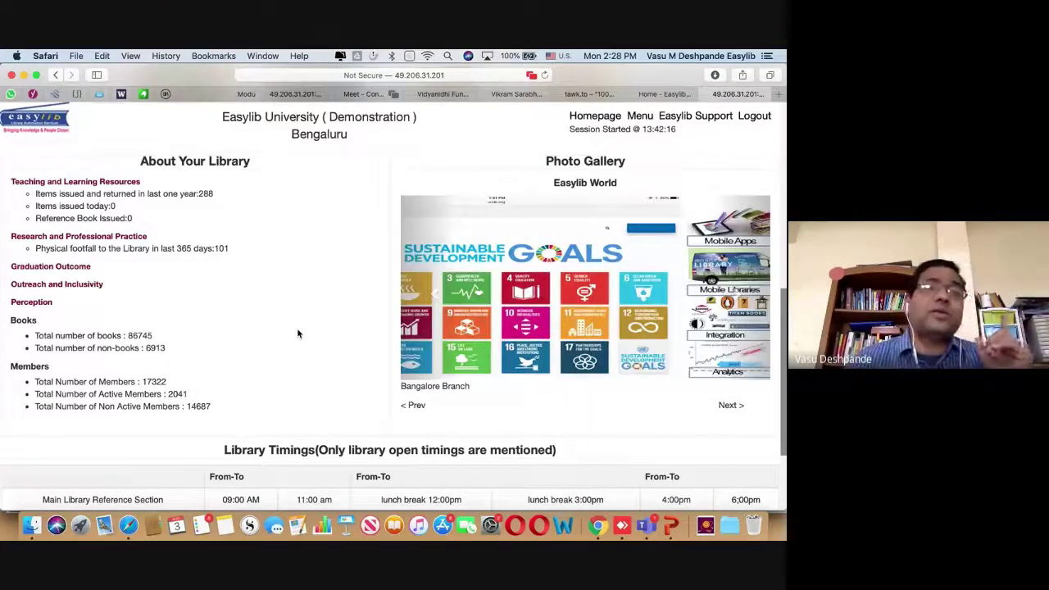
# Step: Highlight the whole Books and Members statistics block under About Your Library and clear the selection
pyautogui.scroll(5, 319, 324)
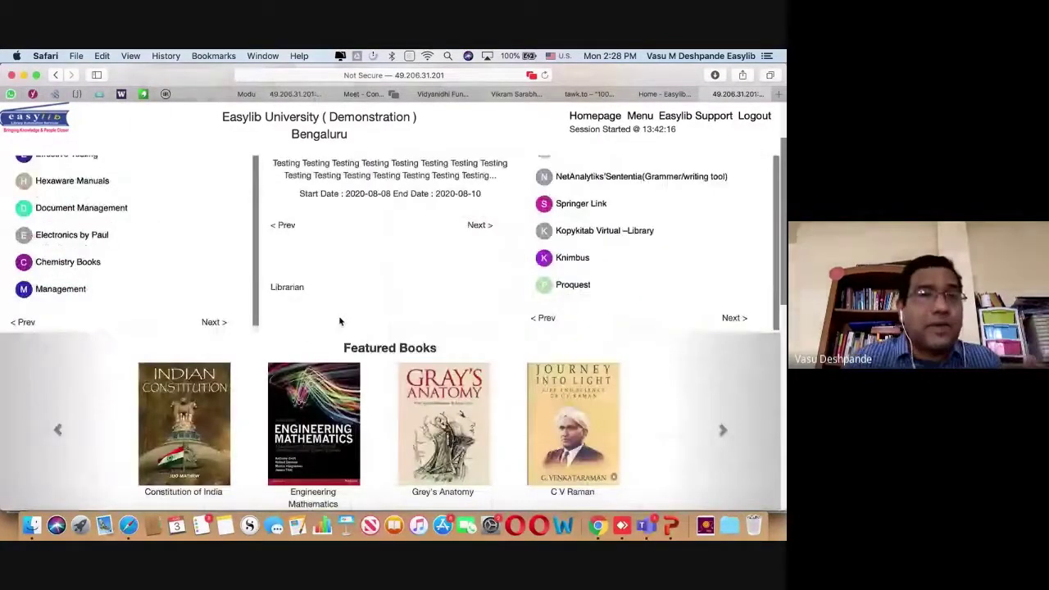
pyautogui.scroll(2, 340, 321)
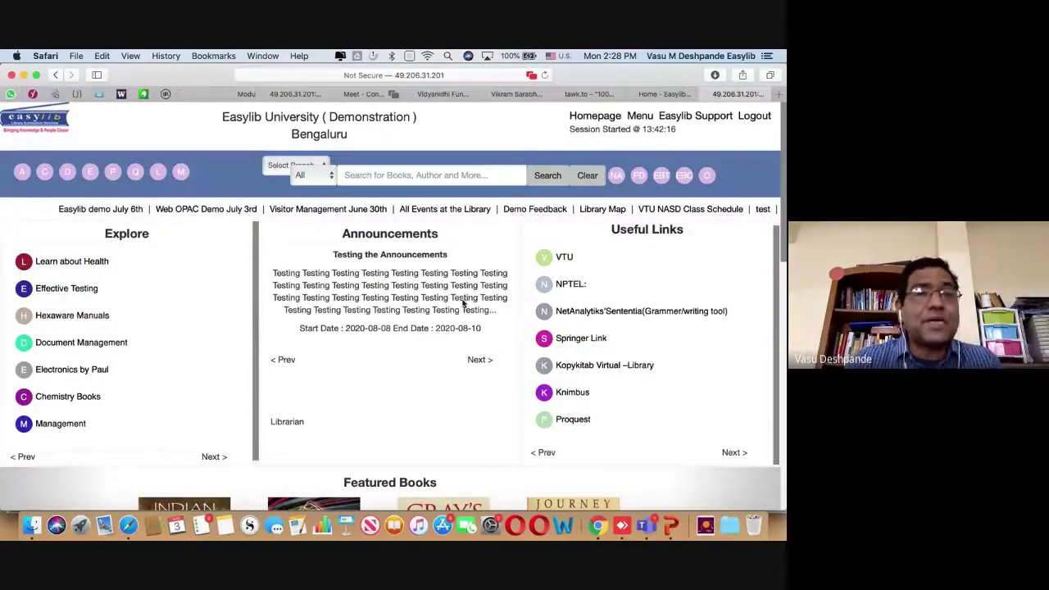
pyautogui.scroll(-7, 463, 304)
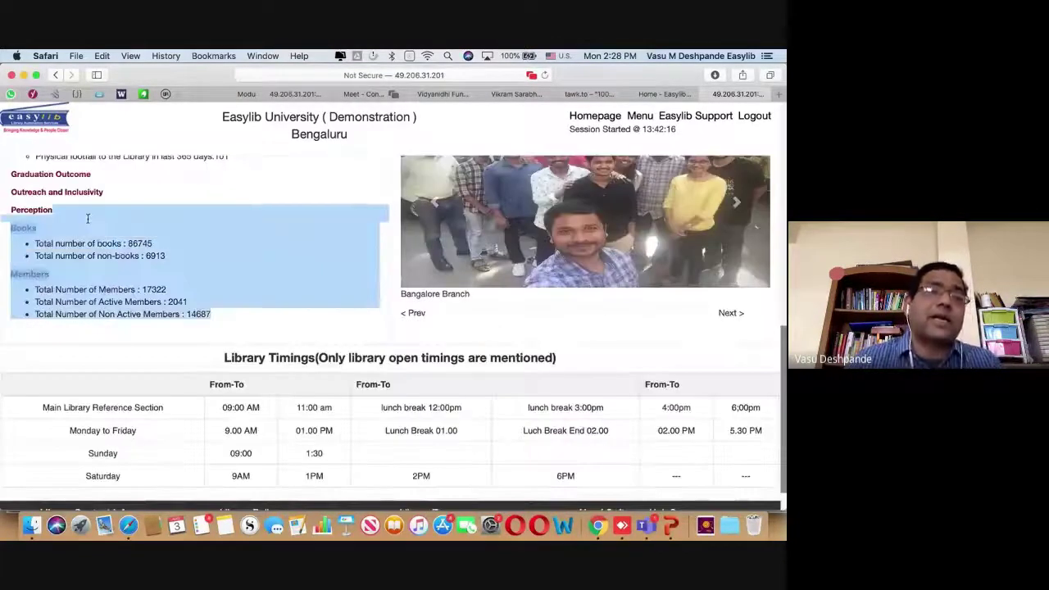
pyautogui.click(195, 250)
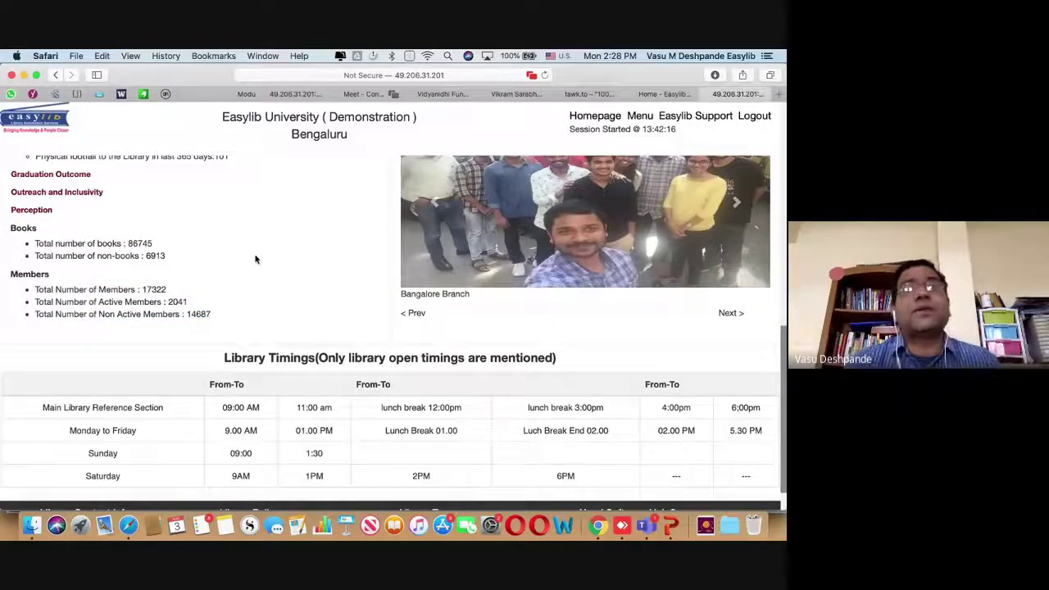
# Step: Review the Explore, Featured Books and Useful Links sections and highlight the Announcements block with the Librarian note
pyautogui.scroll(6, 447, 257)
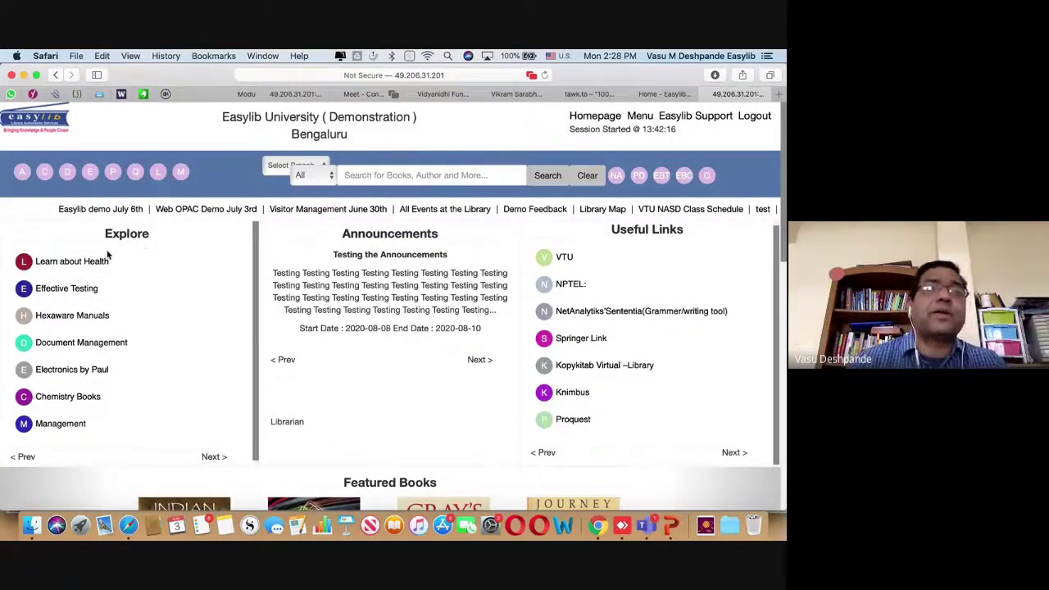
pyautogui.scroll(-3, 576, 364)
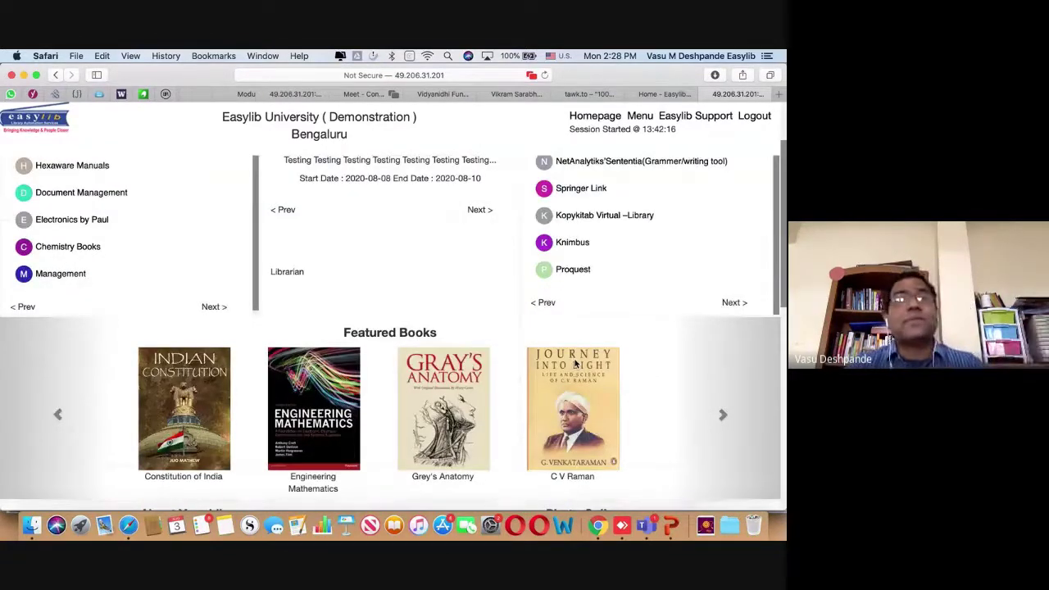
pyautogui.scroll(3, 184, 242)
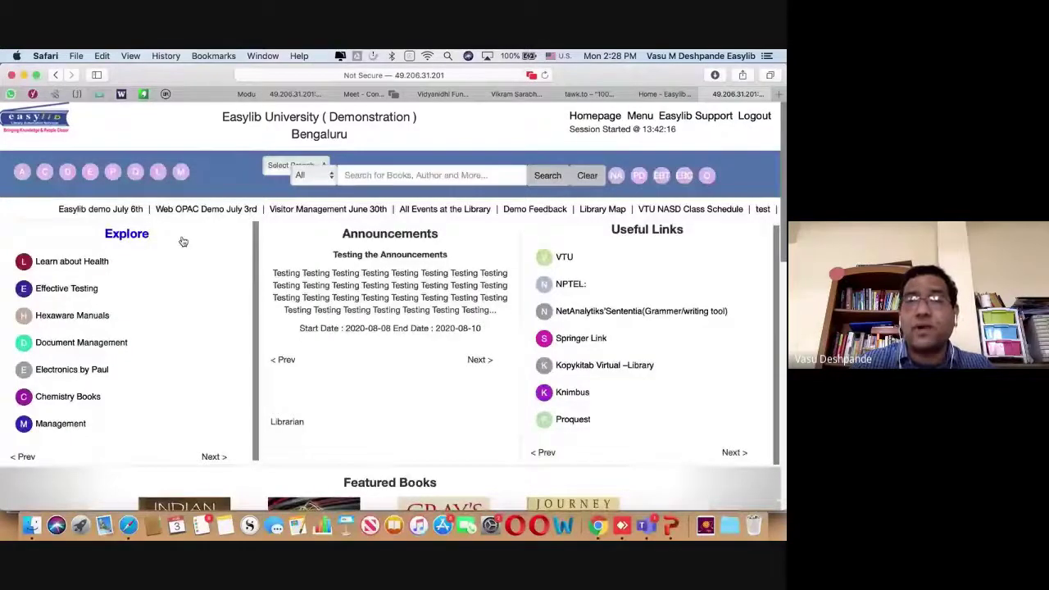
pyautogui.moveTo(184, 242); pyautogui.dragTo(646, 308)
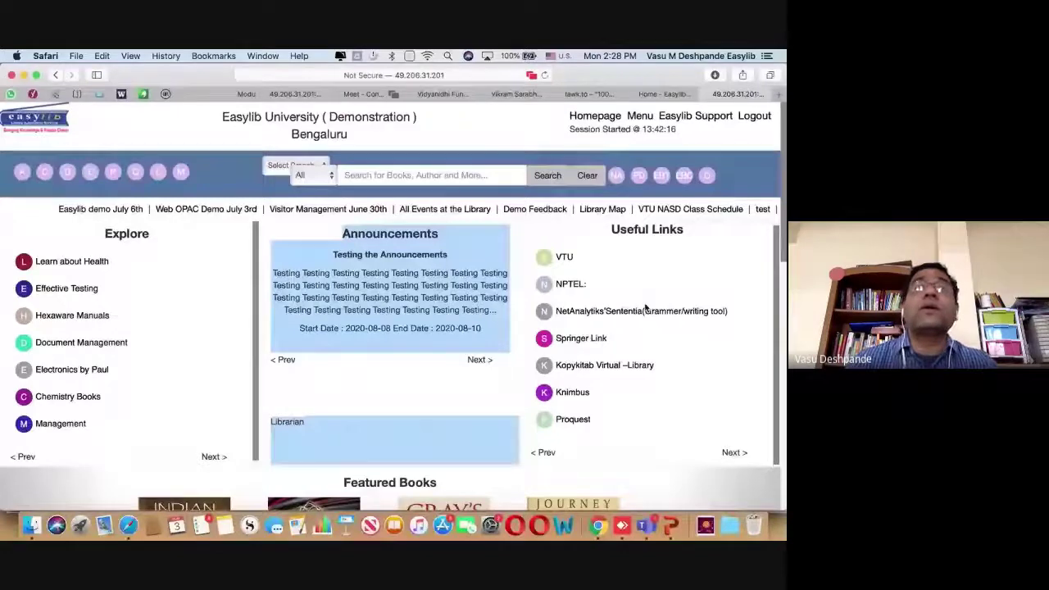
pyautogui.scroll(-6, 647, 306)
# Step: Switch to Chrome to view the Easylib Software home page, and return to the demonstration site in Safari
pyautogui.press('super+Tab')
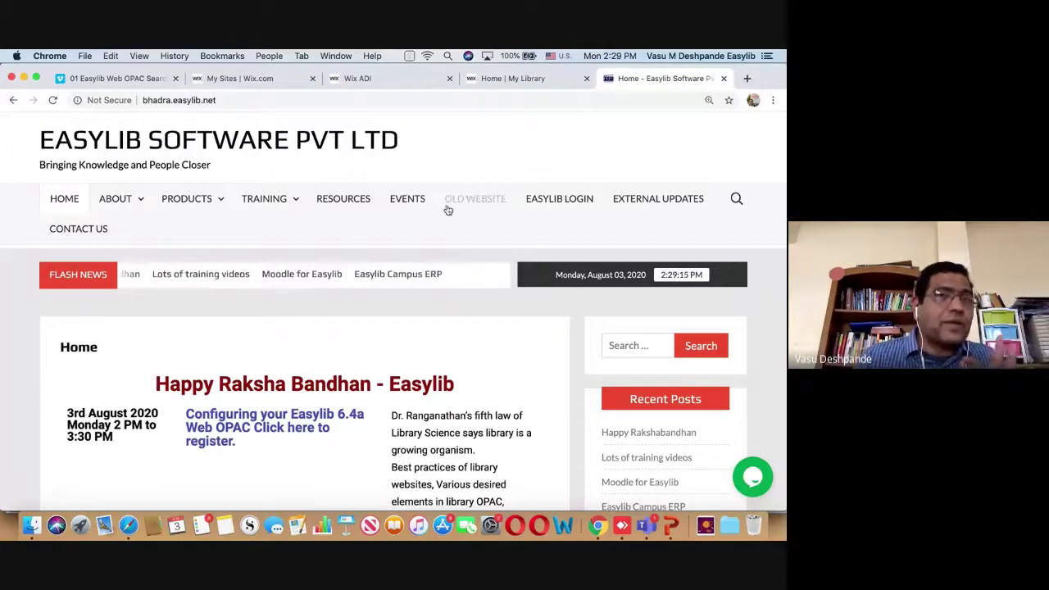
pyautogui.press('super+Tab')
pyautogui.press('super+Tab')
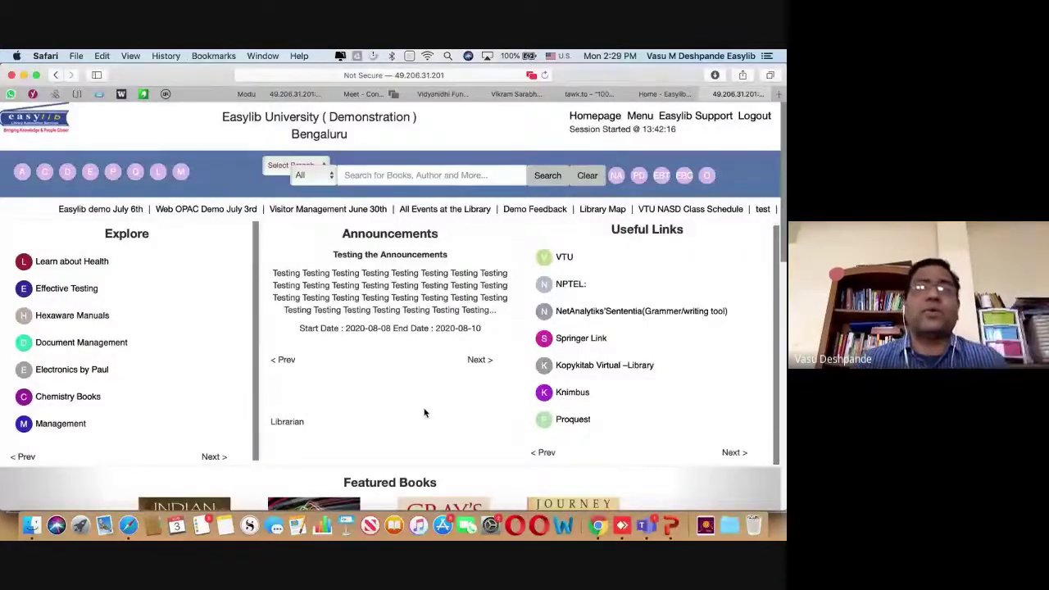
pyautogui.scroll(-2, 425, 413)
pyautogui.scroll(2, 425, 413)
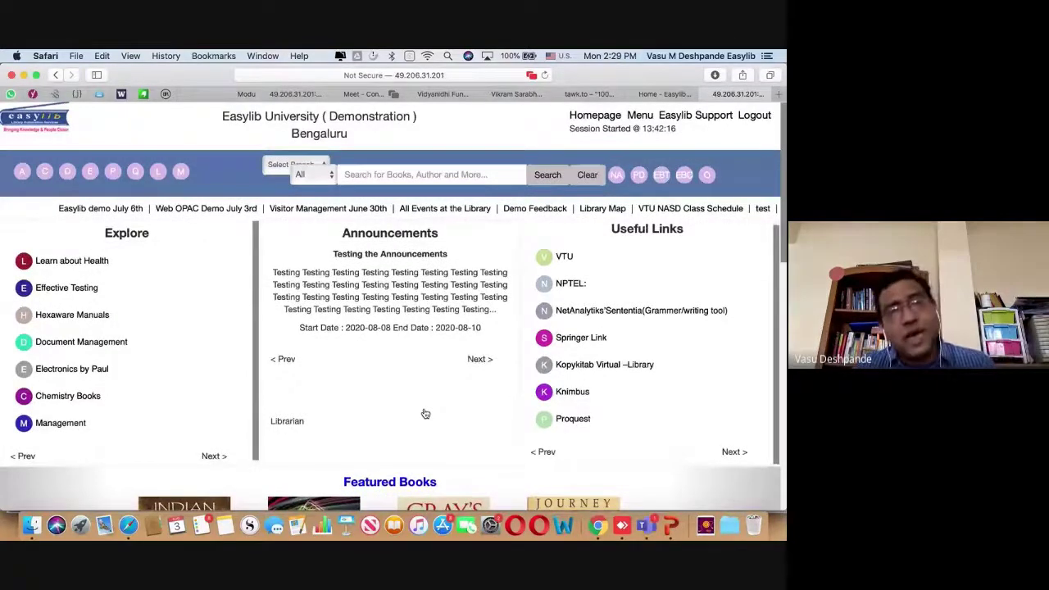
pyautogui.scroll(-1, 492, 401)
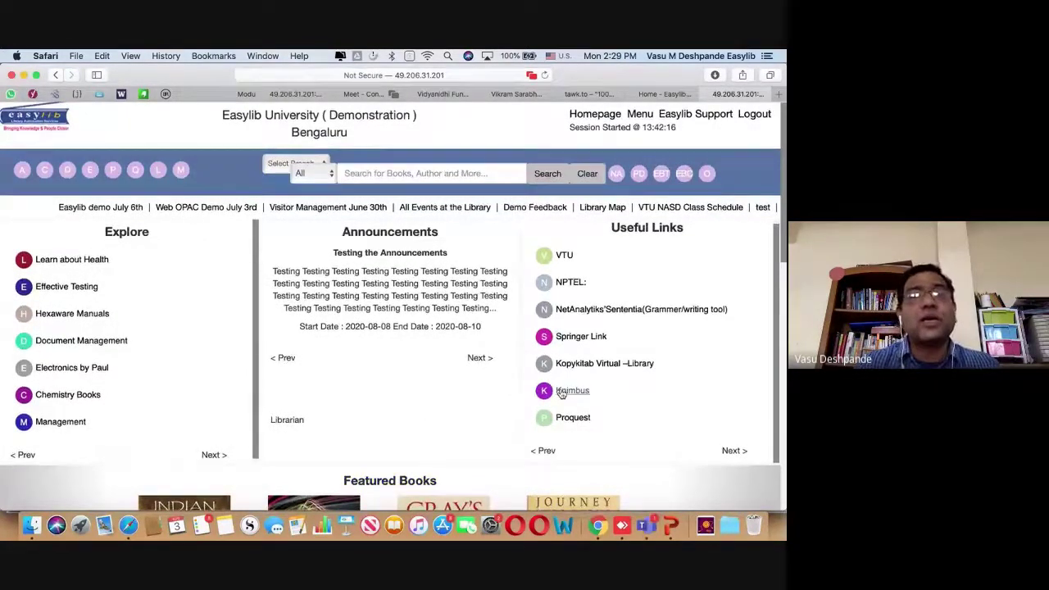
pyautogui.scroll(1, 561, 393)
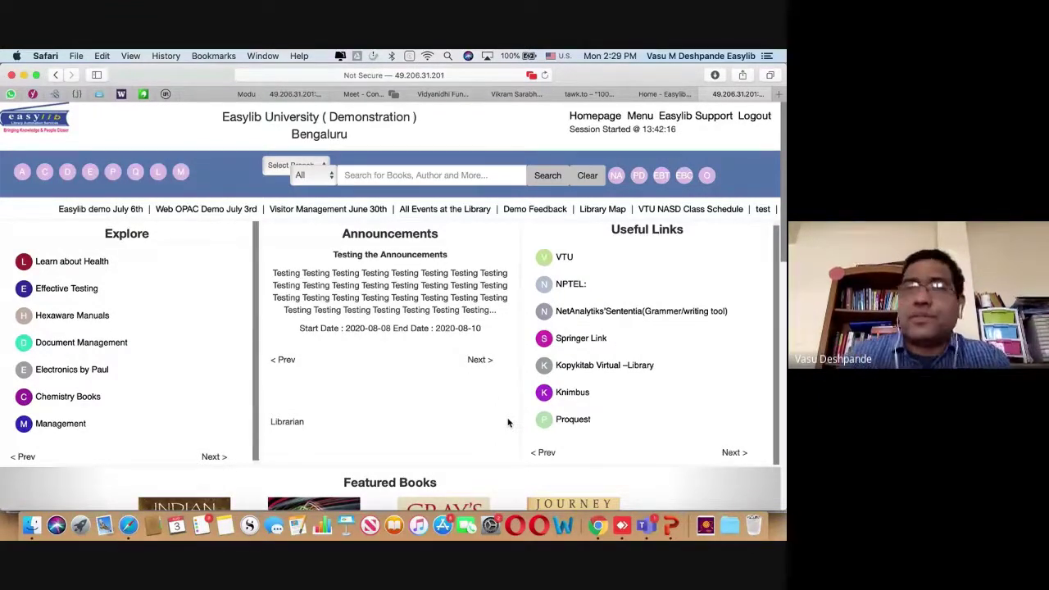
# Step: Open the Customized Search Report on the book master from the A shortcut and close its page
pyautogui.click(22, 174)
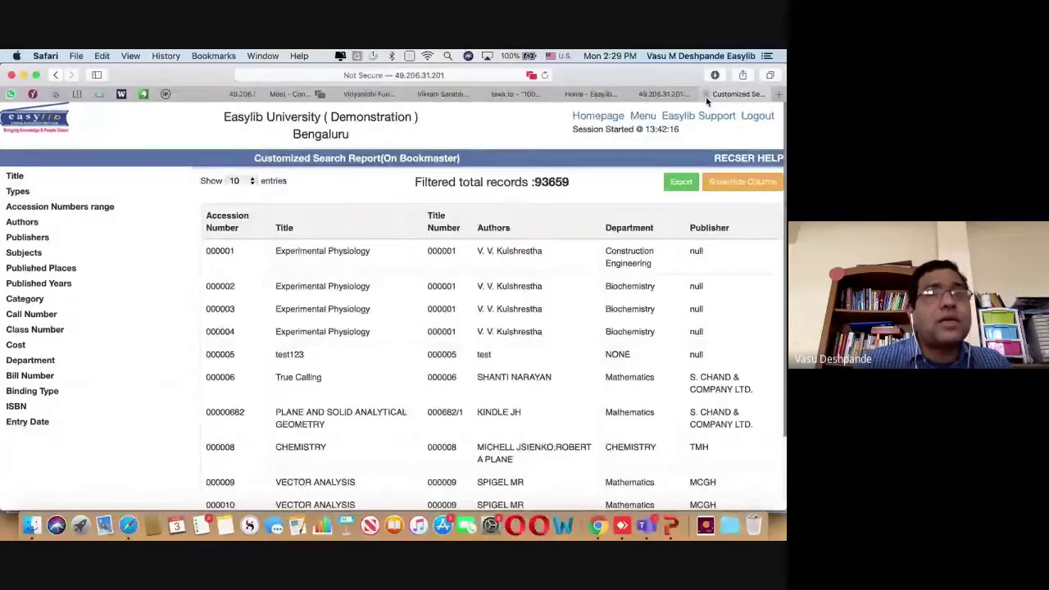
pyautogui.click(705, 95)
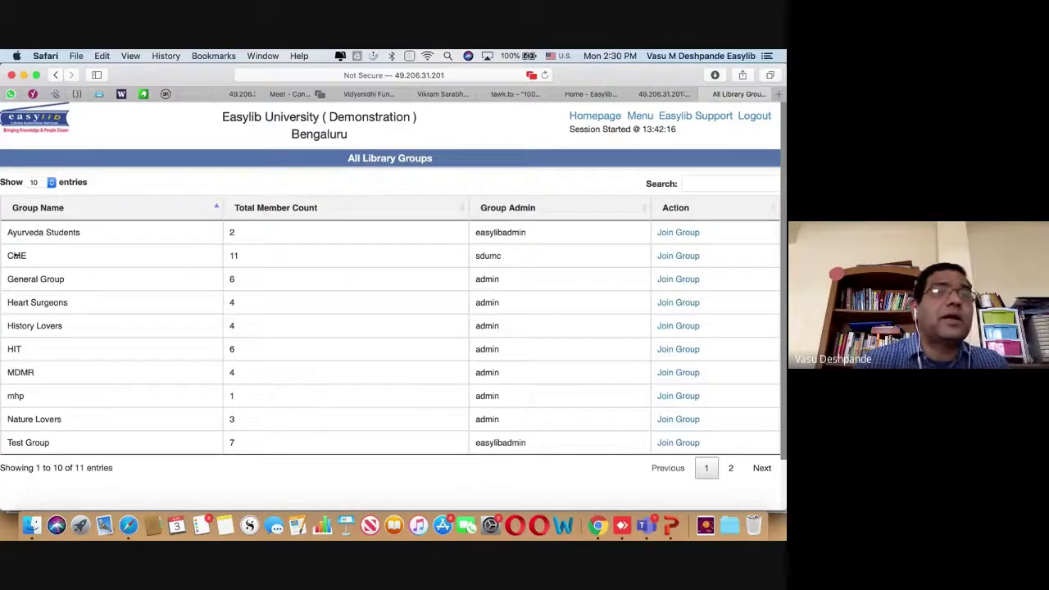
# Step: Highlight the groups from CME to Nature Lovers in All Library Groups, clear the selection and return to the demonstration home page
pyautogui.moveTo(188, 427); pyautogui.dragTo(24, 250)
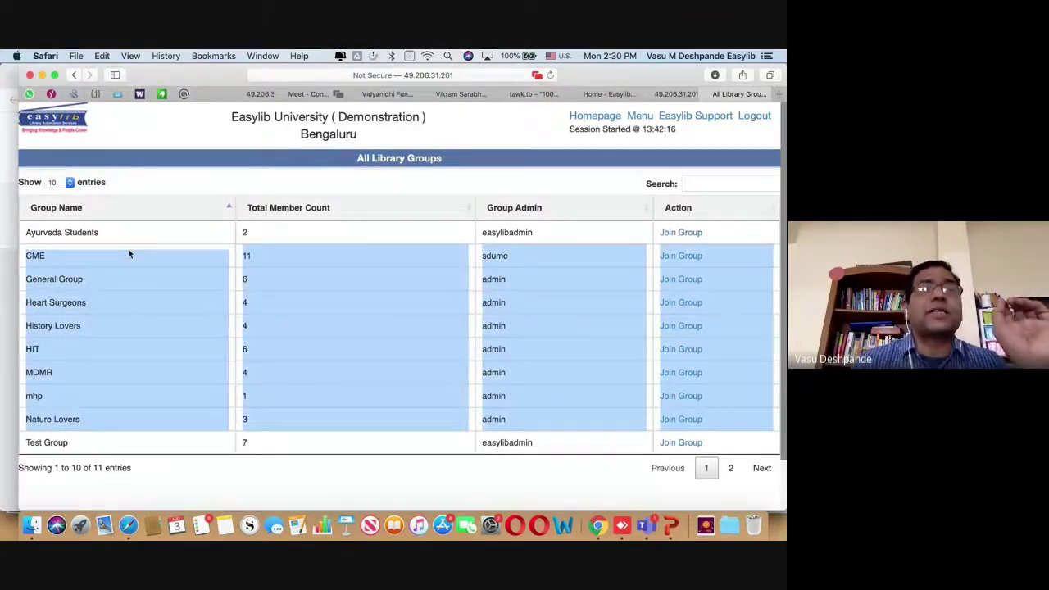
pyautogui.click(254, 256)
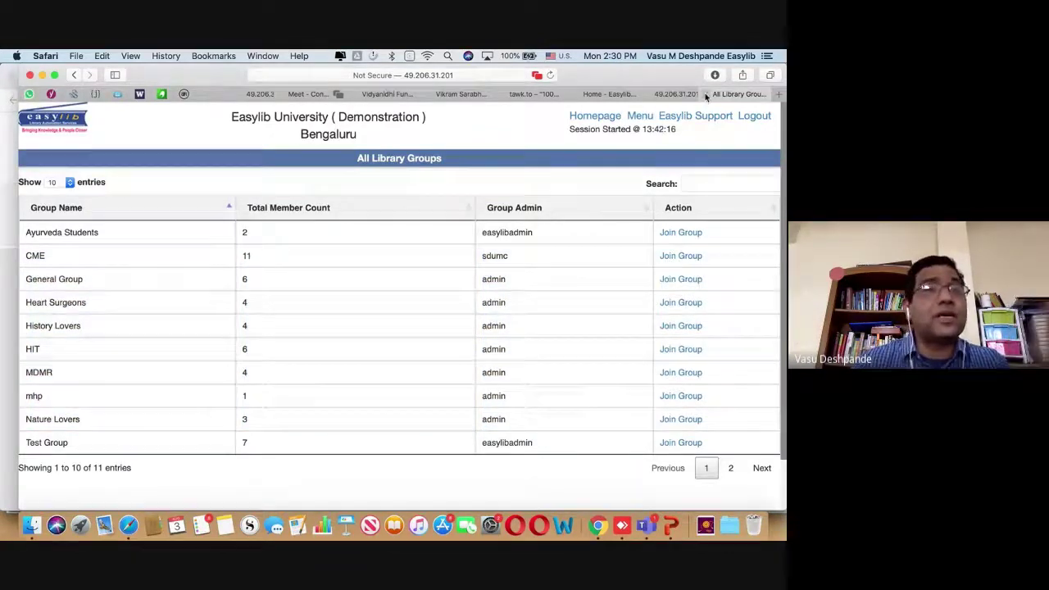
pyautogui.click(595, 116)
pyautogui.click(54, 75)
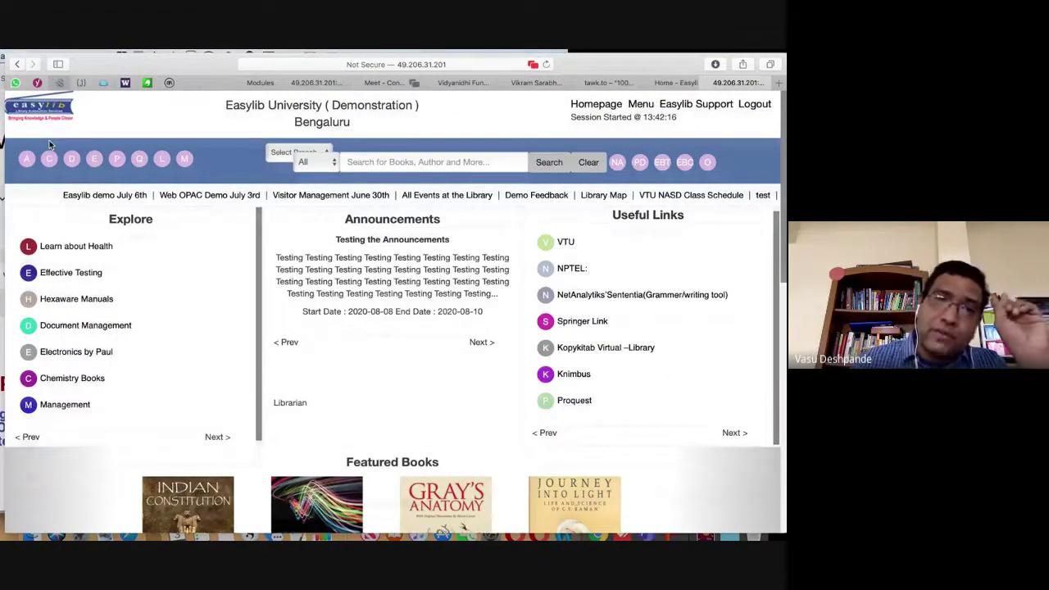
# Step: Open the Digital Subscriptions list from the D shortcut and return to the demonstration home page
pyautogui.click(72, 159)
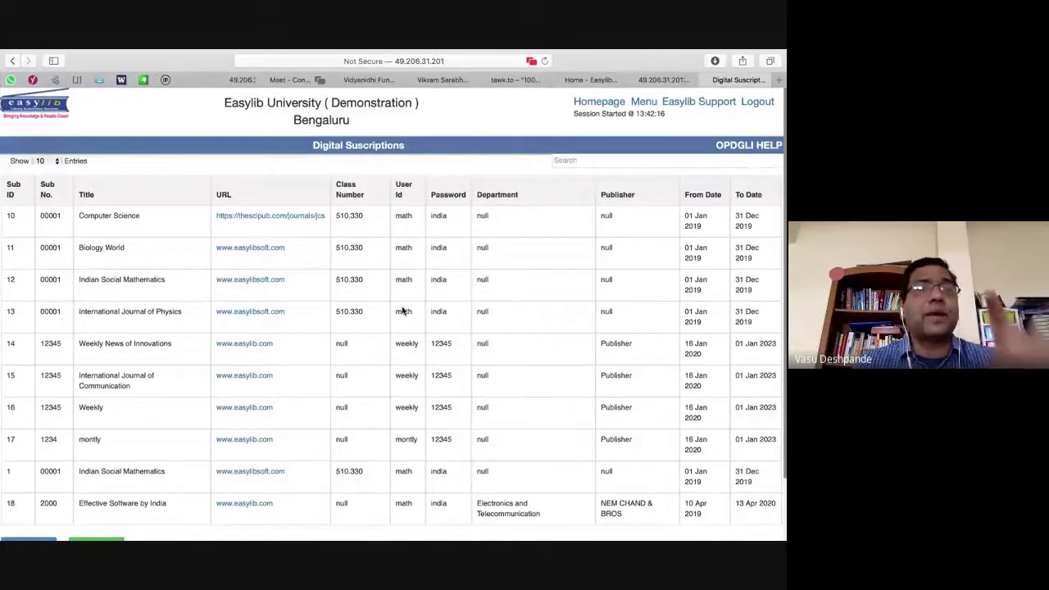
pyautogui.click(705, 80)
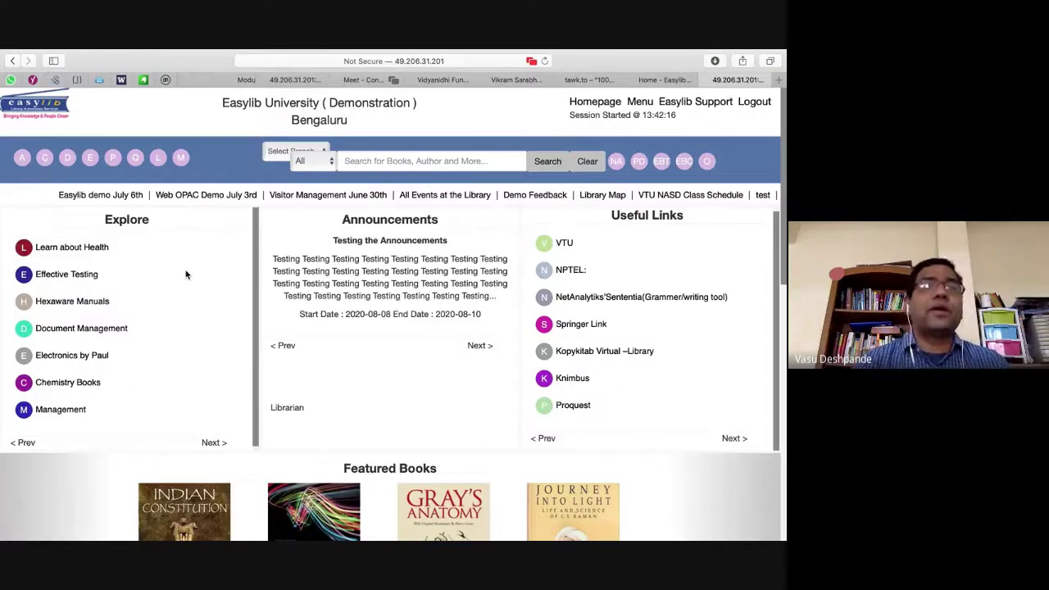
pyautogui.click(328, 162)
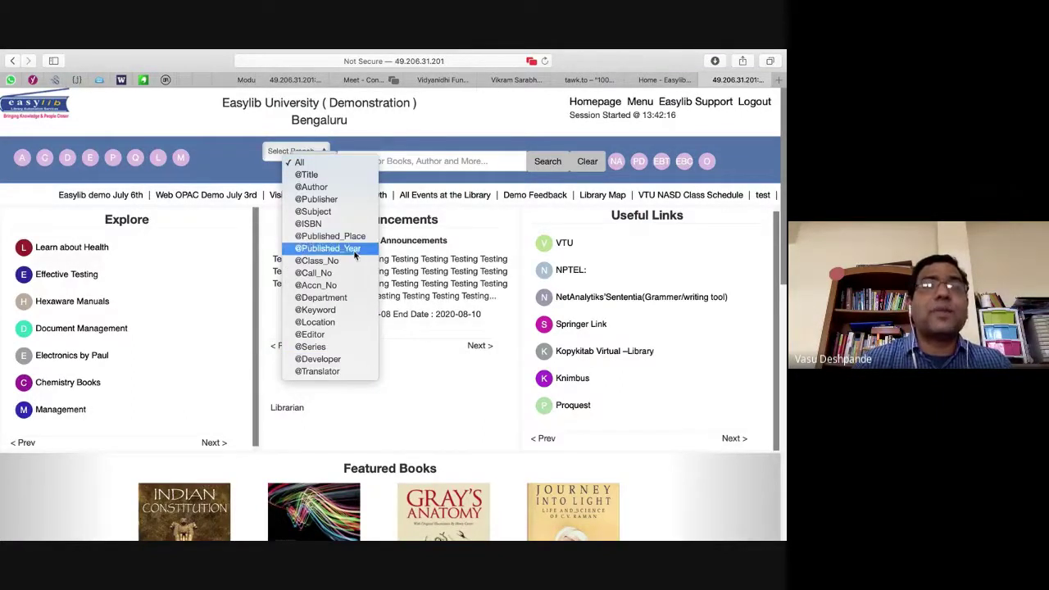
pyautogui.click(328, 249)
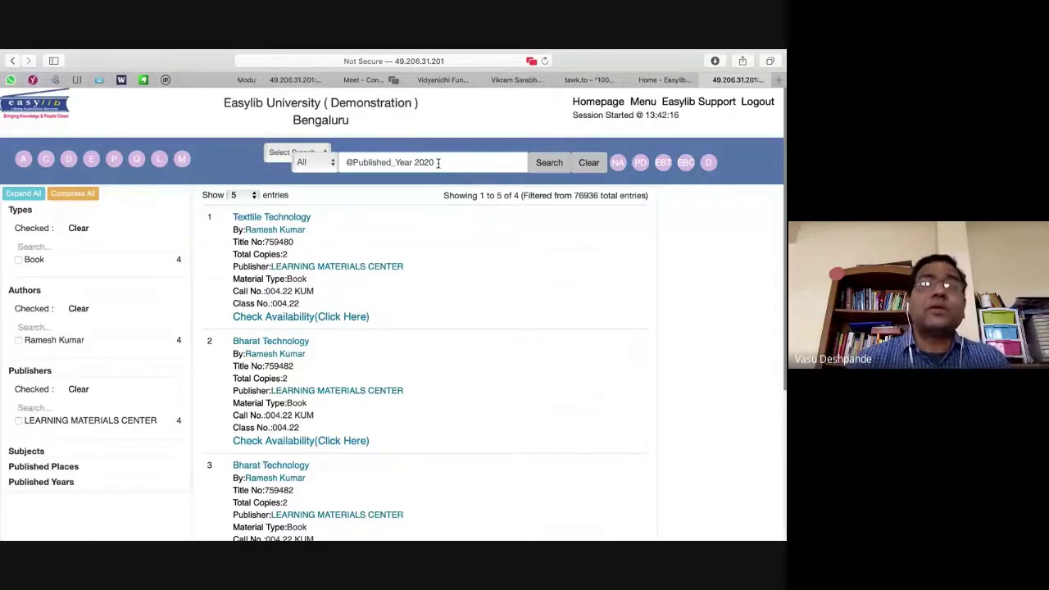
pyautogui.moveTo(434, 162); pyautogui.dragTo(341, 160)
pyautogui.press('super+c')
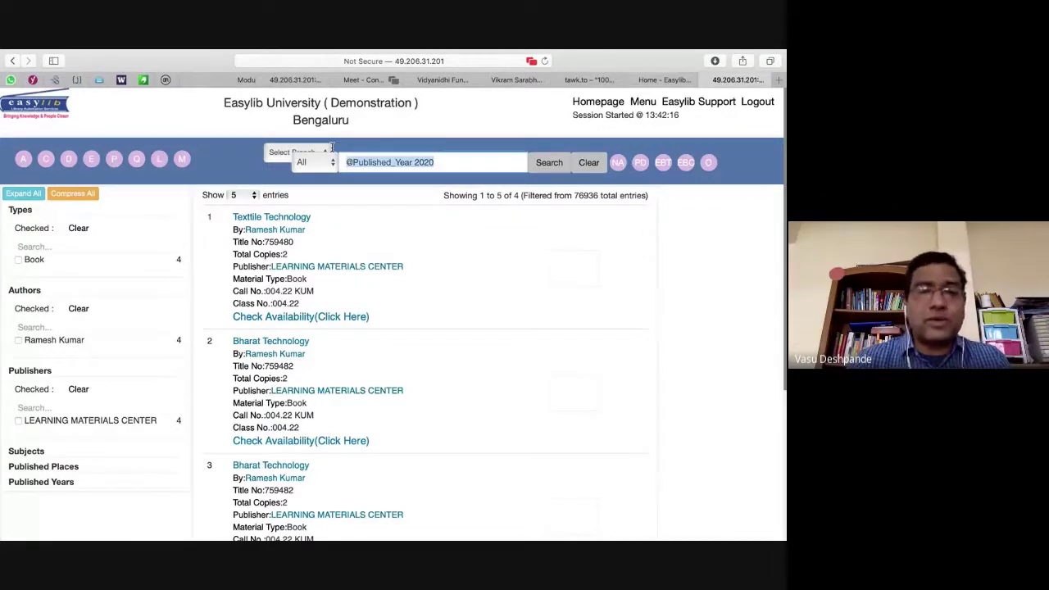
pyautogui.click(484, 324)
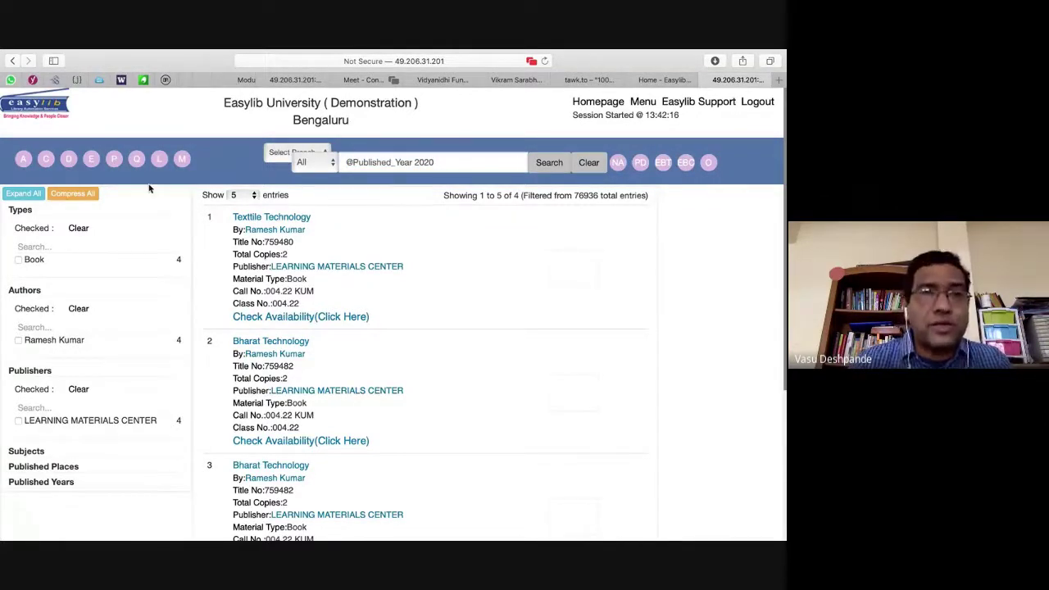
pyautogui.click(31, 109)
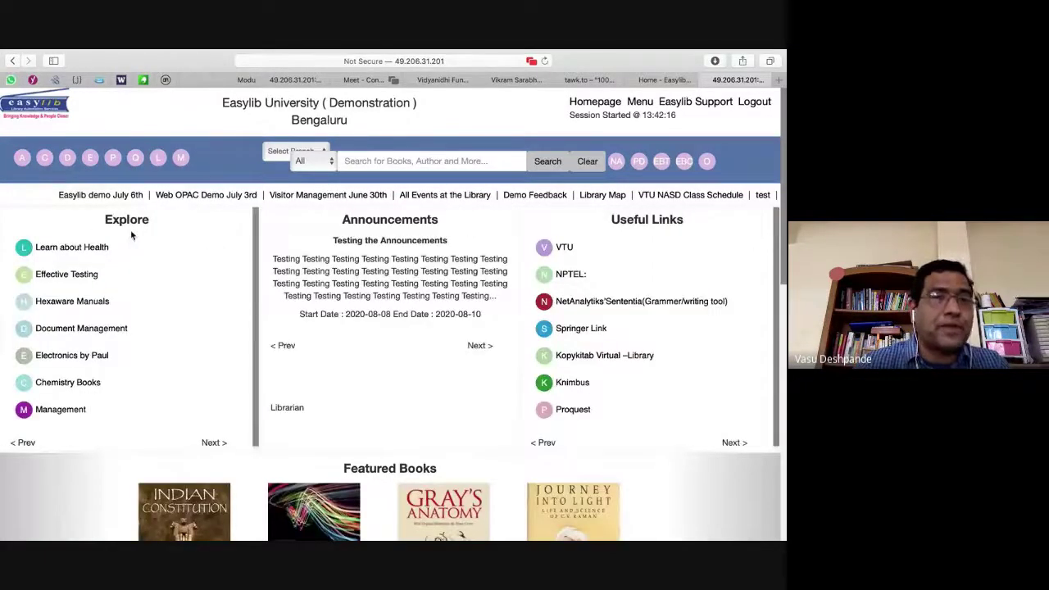
# Step: Open the OPAC Explore Setup page from the modules list and look through the existing Explore entries
pyautogui.click(635, 101)
pyautogui.scroll(-5, 217, 316)
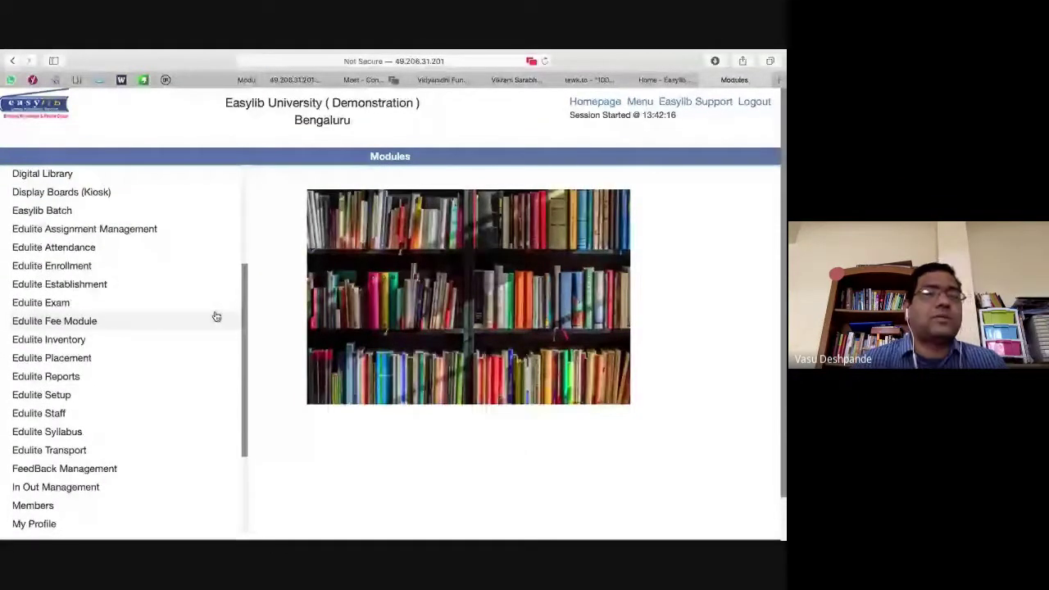
pyautogui.click(74, 476)
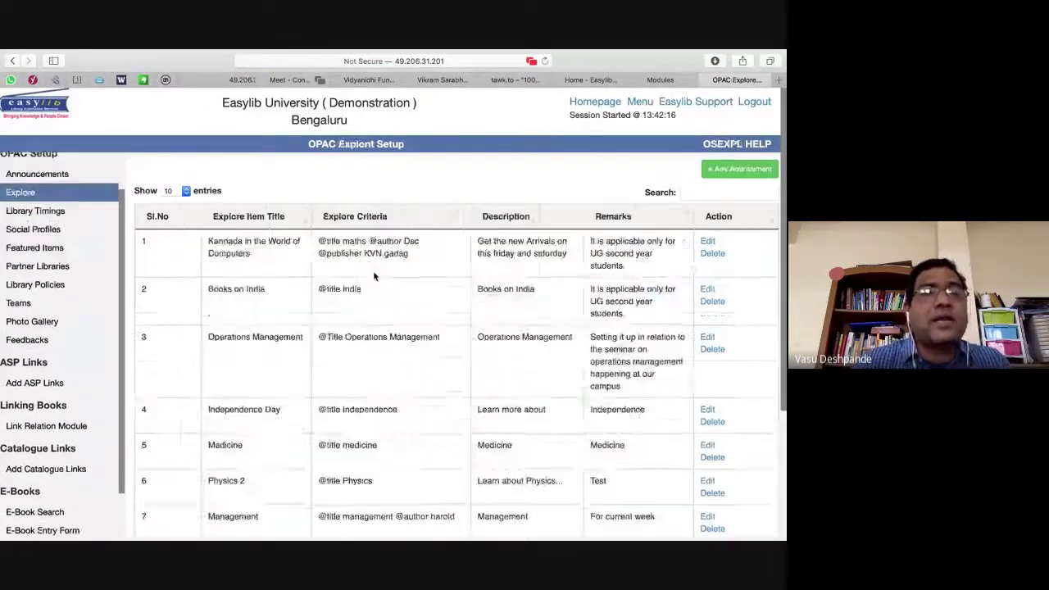
pyautogui.scroll(-3, 373, 270)
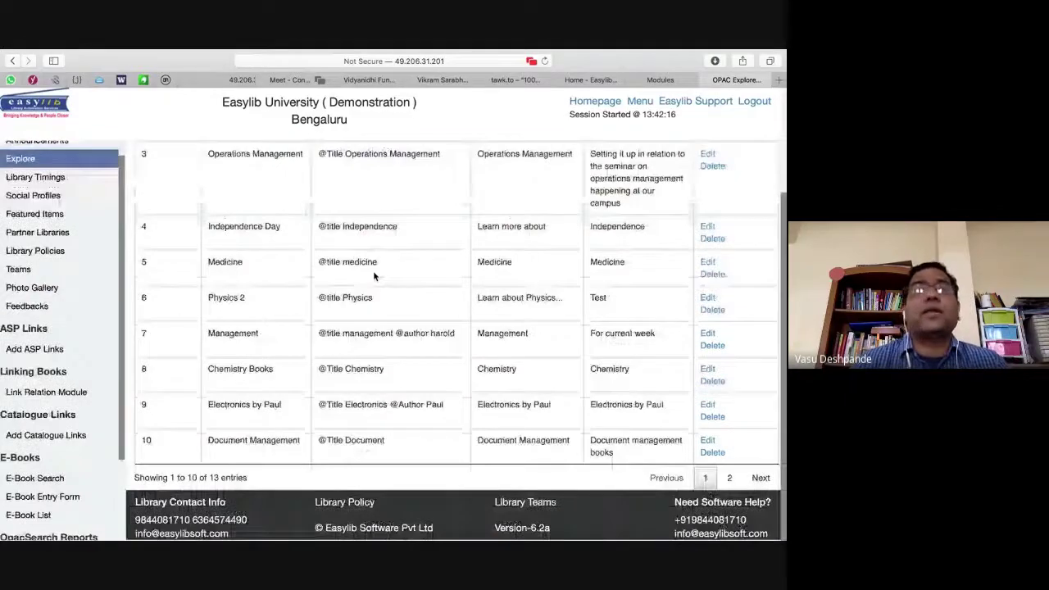
pyautogui.write('Bo')
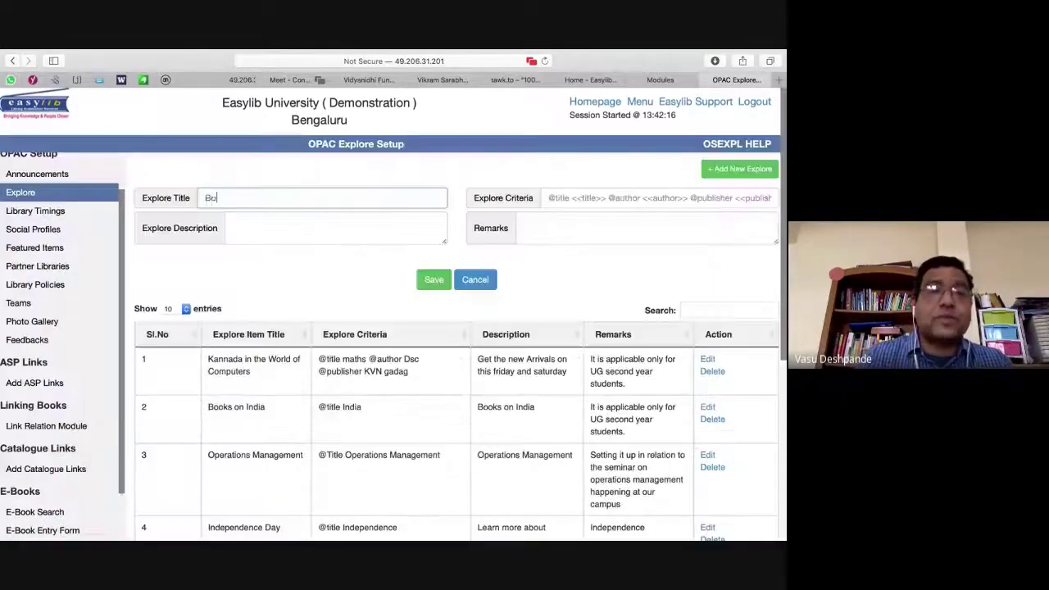
pyautogui.write('oks ')
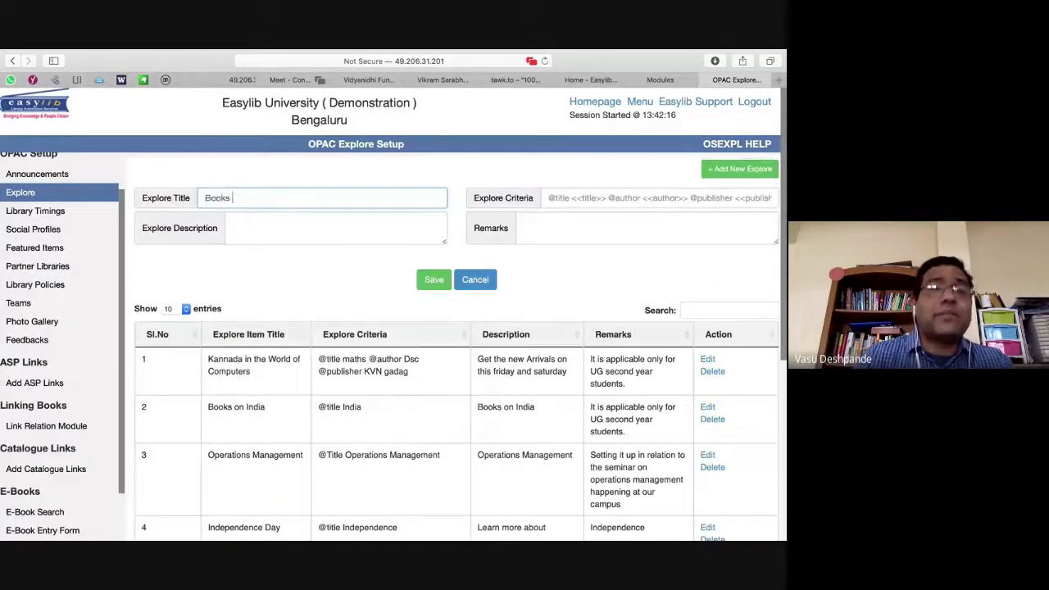
pyautogui.write('Published in Ye')
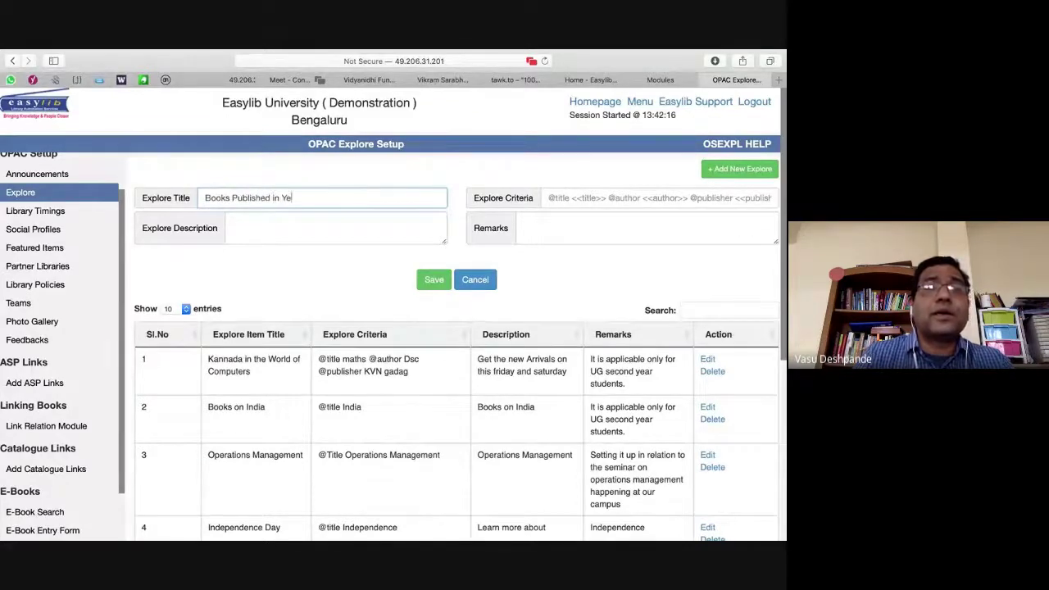
pyautogui.write('ar 2020 at ')
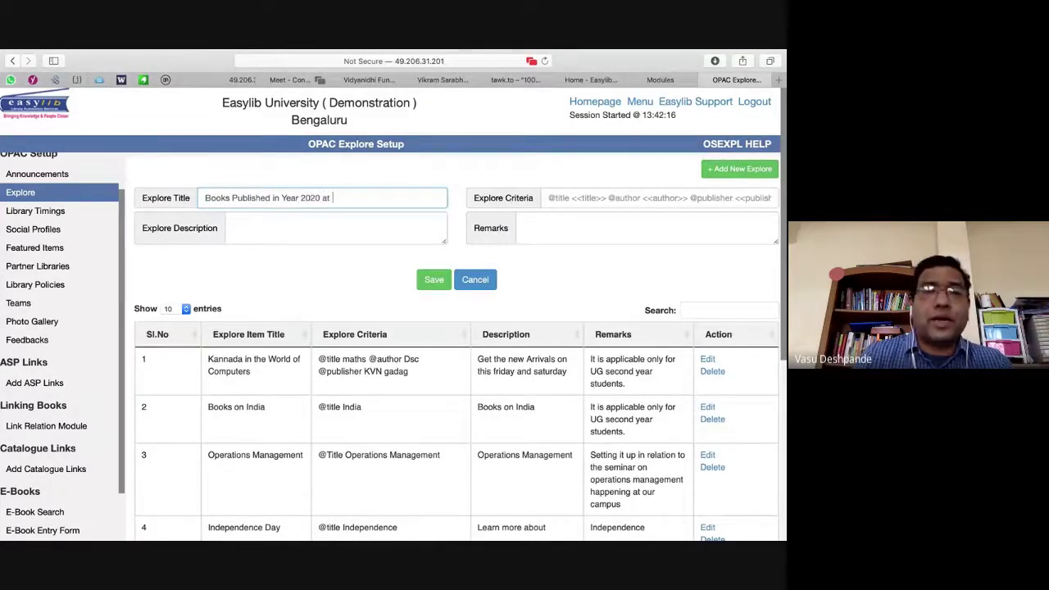
pyautogui.write('our Library')
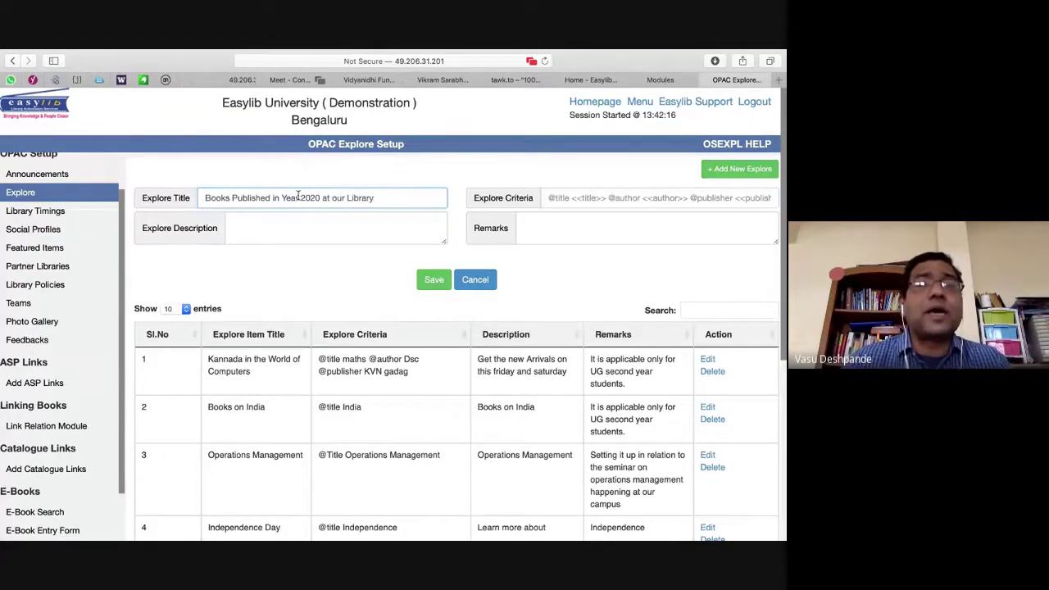
pyautogui.moveTo(323, 198); pyautogui.dragTo(435, 188)
pyautogui.press('BackSpace')
pyautogui.press('Tab')
pyautogui.press('super+v')
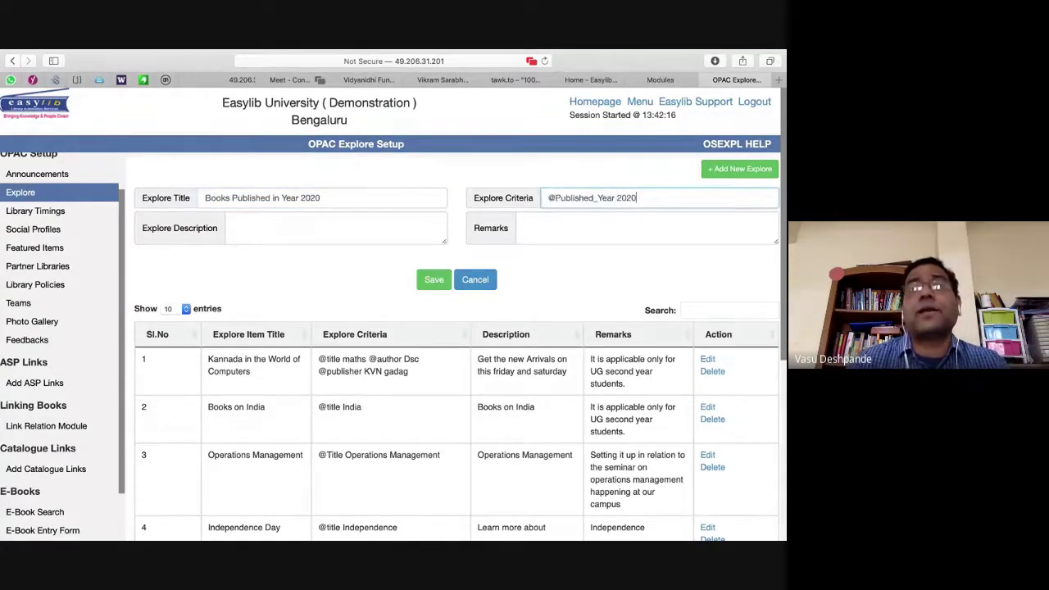
# Step: Copy the Explore title into the description and remarks, and save the new entry
pyautogui.tripleClick(323, 199)
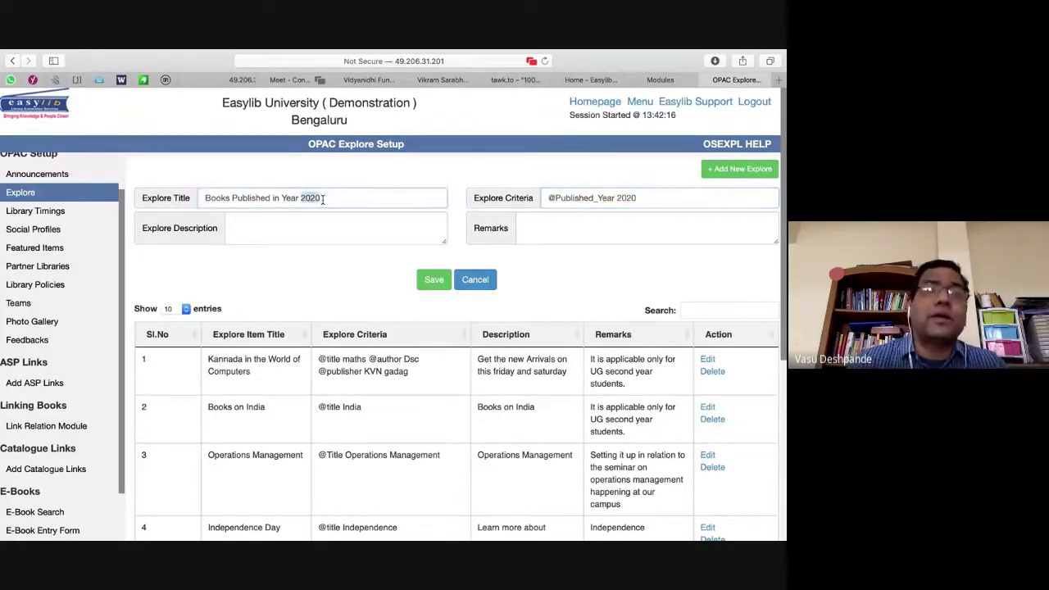
pyautogui.press('super+c')
pyautogui.click(357, 223)
pyautogui.press('super+v')
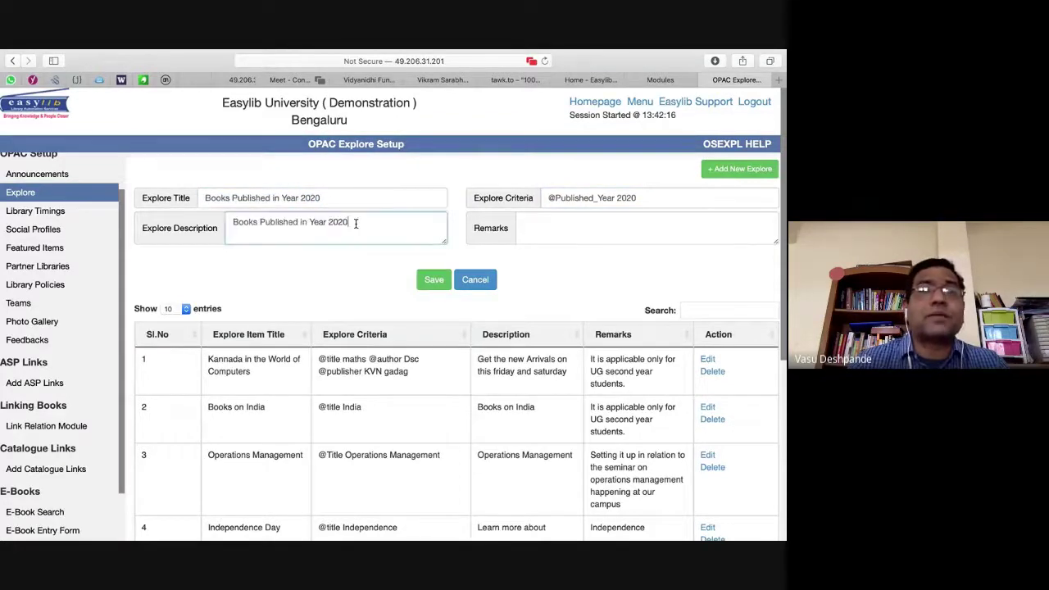
pyautogui.click(567, 228)
pyautogui.press('super+v')
pyautogui.click(435, 279)
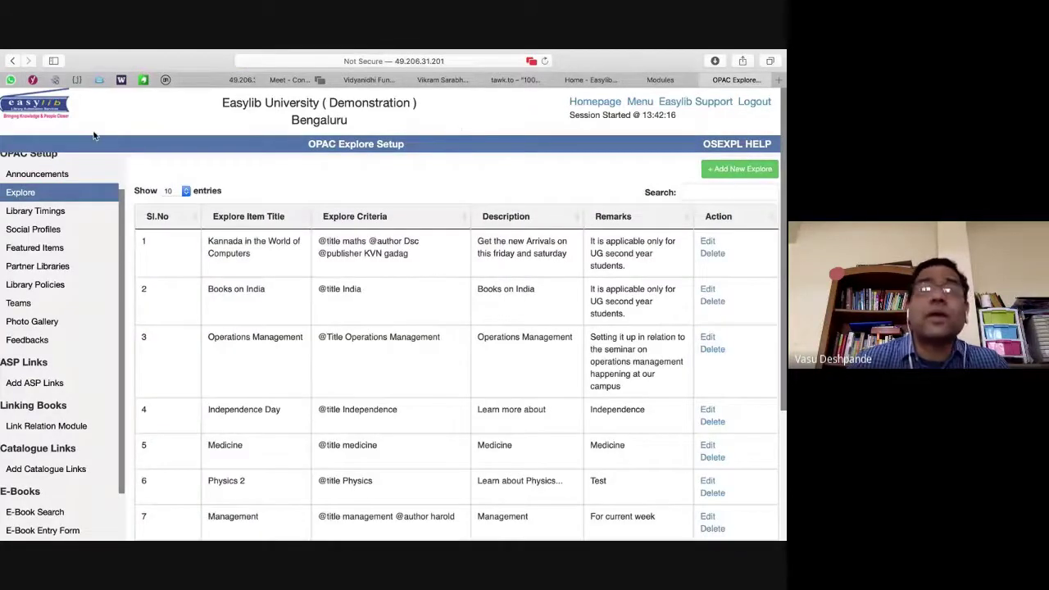
# Step: Open the Books Published in Year 2020 item on the demonstration home page and search by the first book's author, highlighting the Author tag in the query
pyautogui.hotkey('ctrl', 'shift', 'Tab')
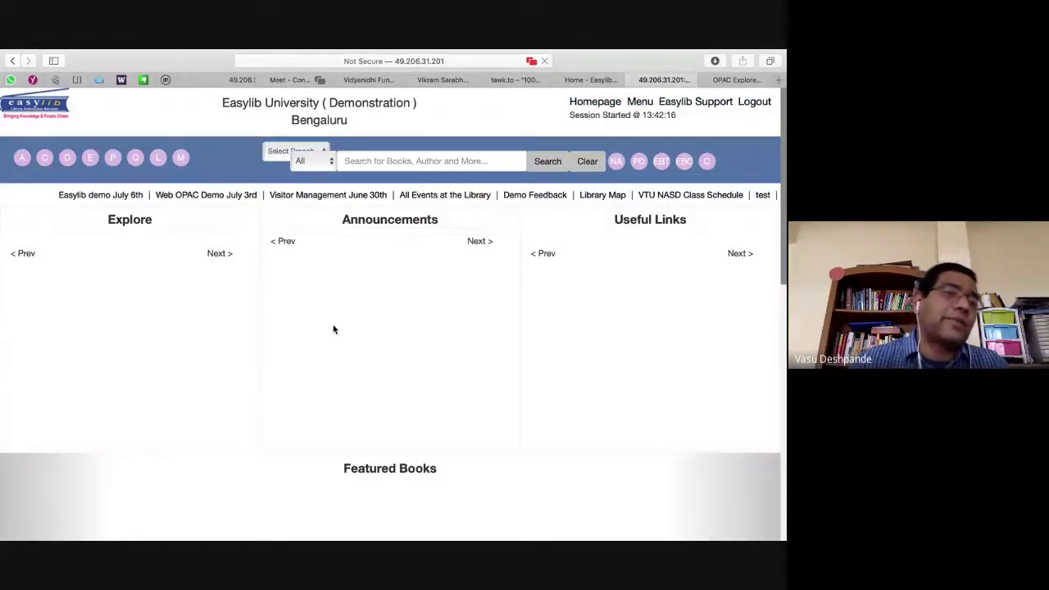
pyautogui.click(182, 266)
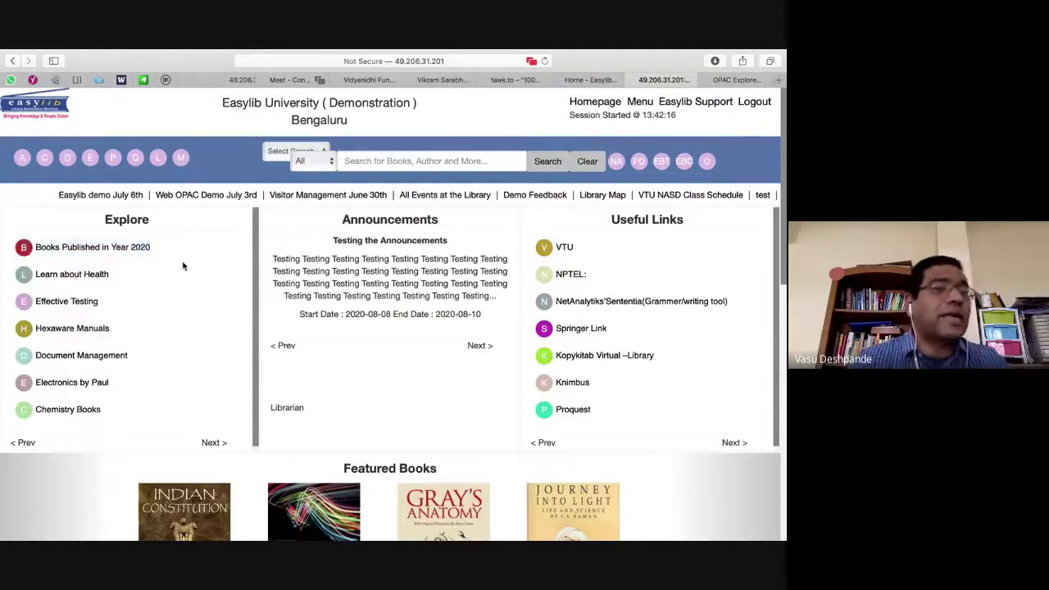
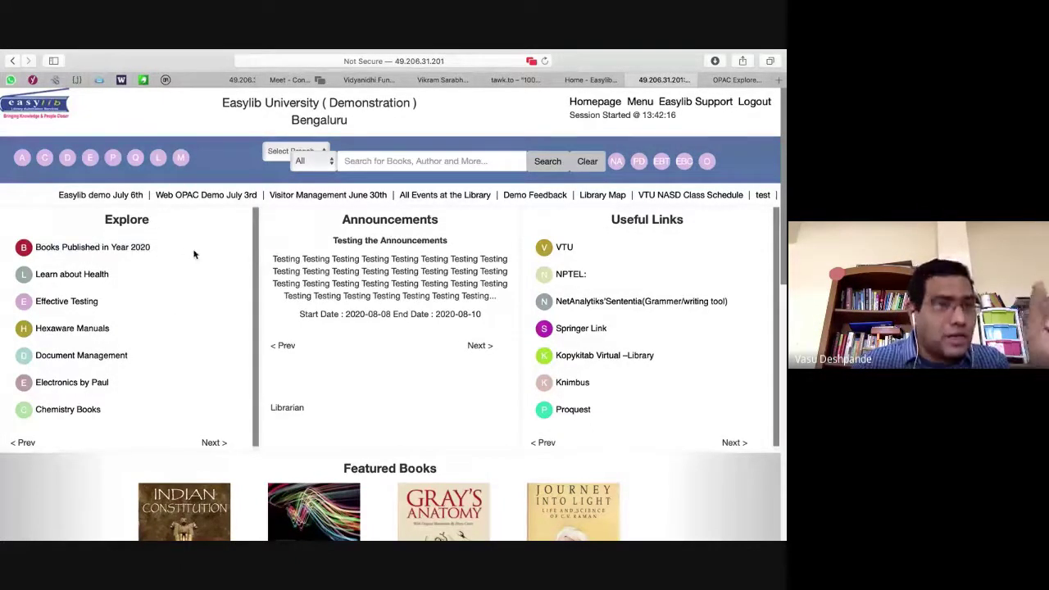
pyautogui.click(105, 249)
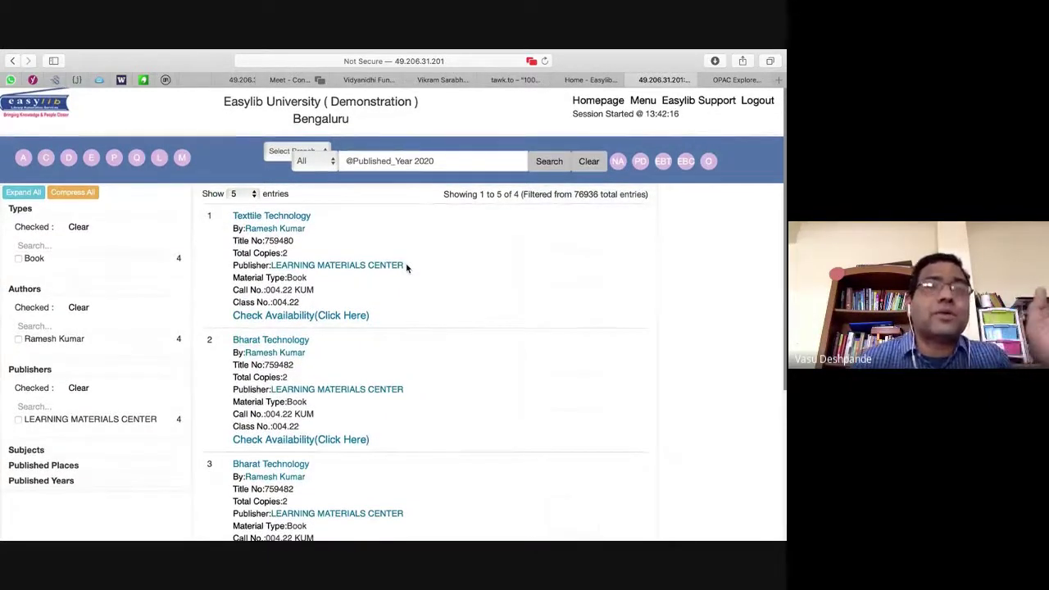
pyautogui.click(273, 228)
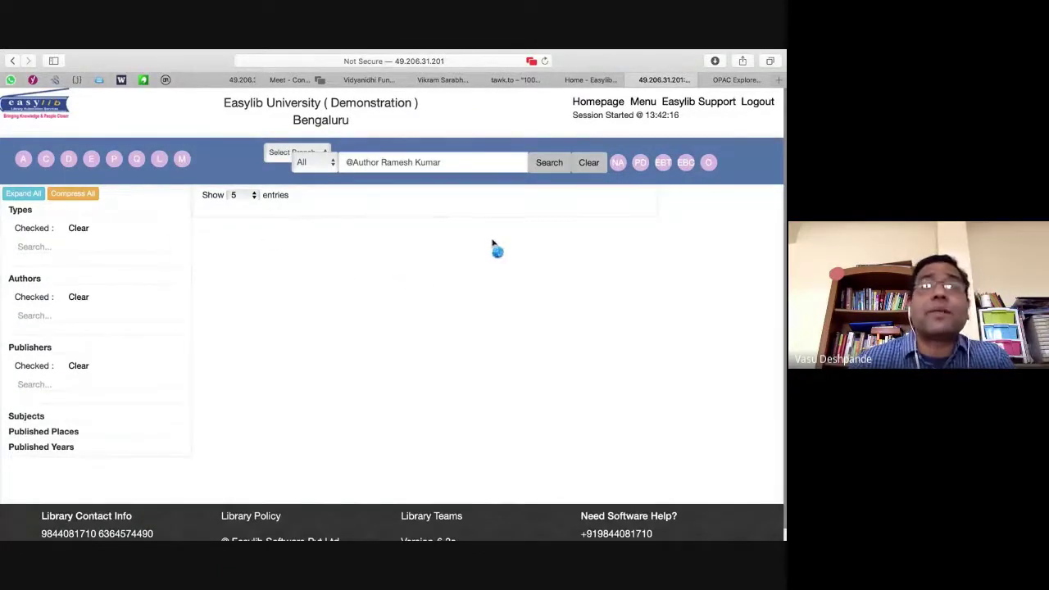
pyautogui.doubleClick(370, 164)
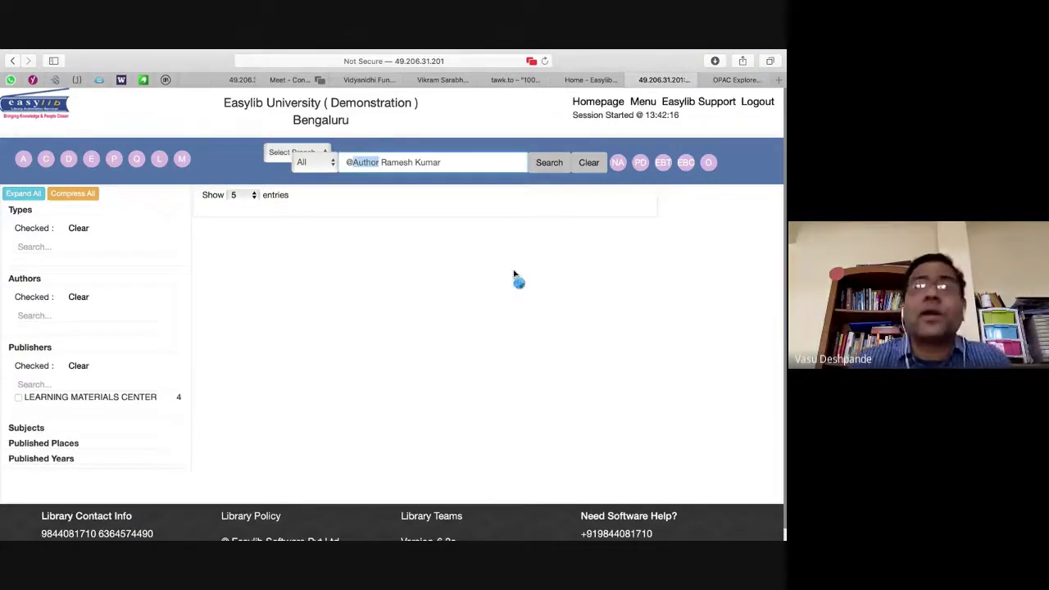
# Step: Return to the OPAC Explore Setup page and open the demonstration home page from its logo in a new tab
pyautogui.click(607, 80)
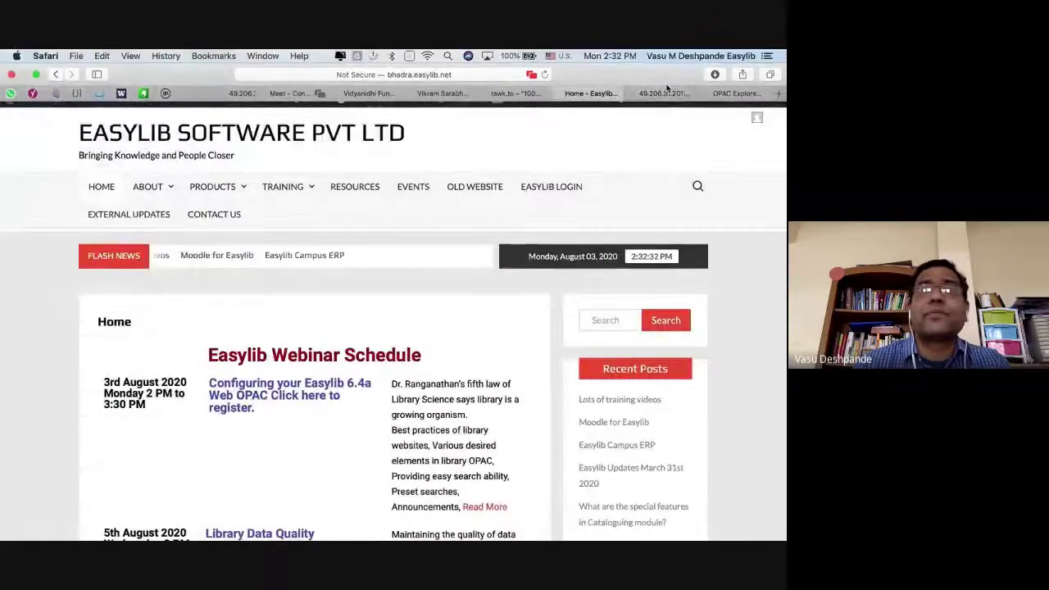
pyautogui.click(664, 92)
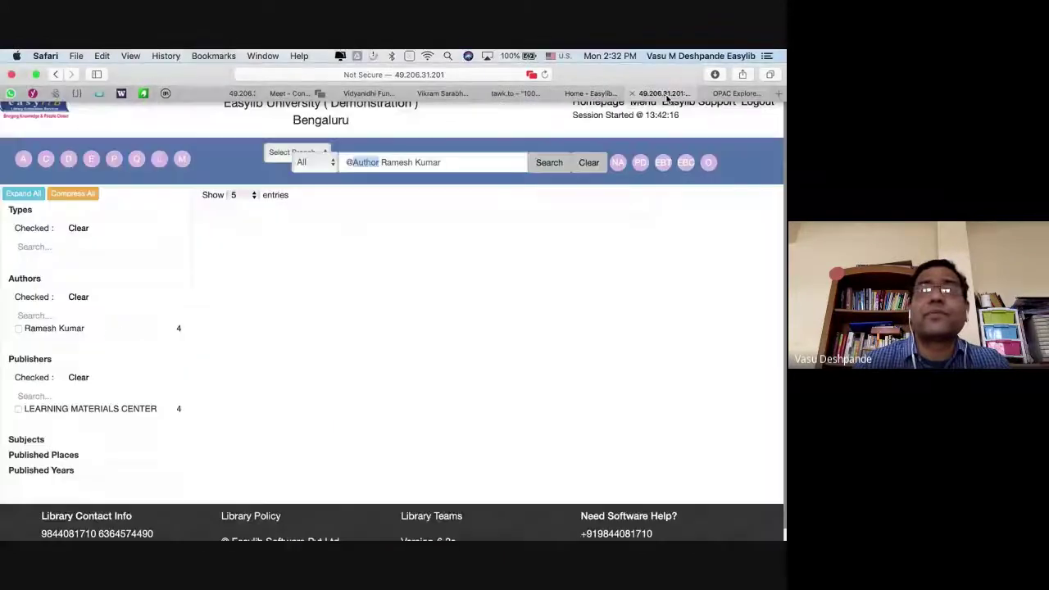
pyautogui.click(742, 94)
pyautogui.scroll(2, 103, 192)
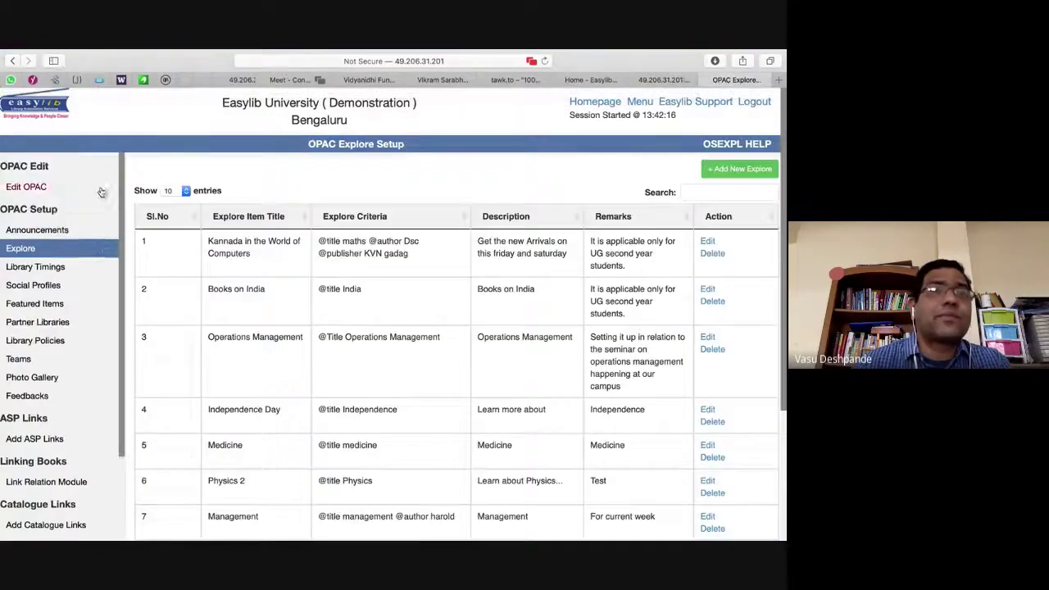
pyautogui.rightClick(80, 115)
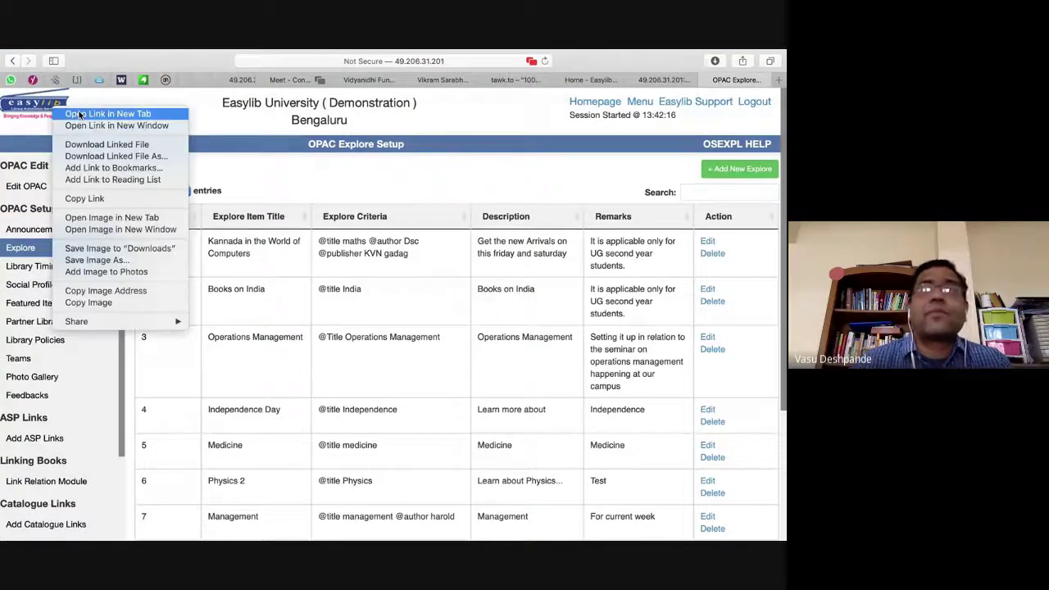
pyautogui.click(80, 114)
pyautogui.click(732, 82)
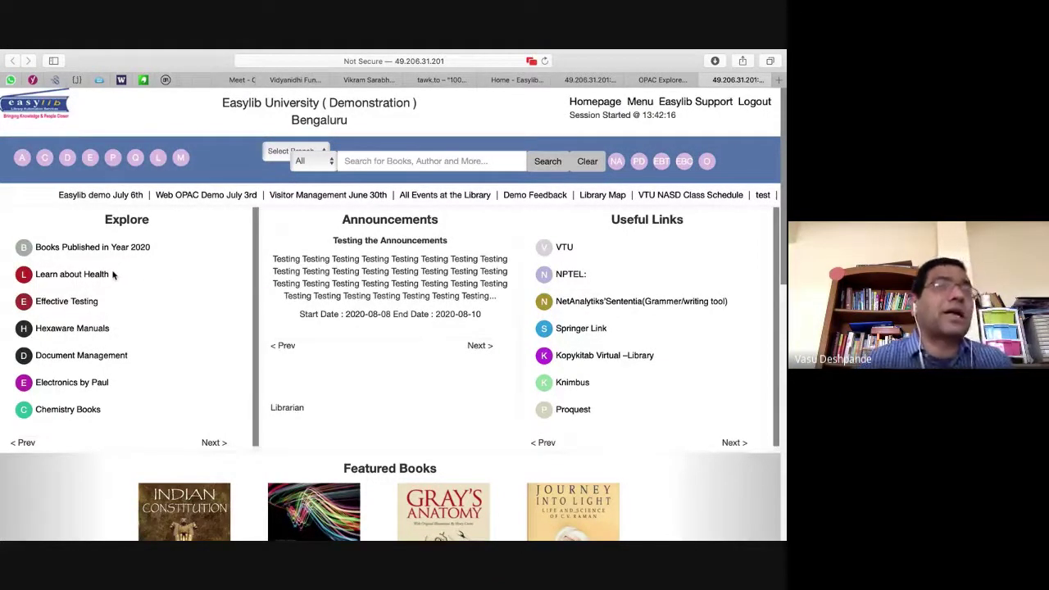
pyautogui.click(385, 162)
pyautogui.write('@')
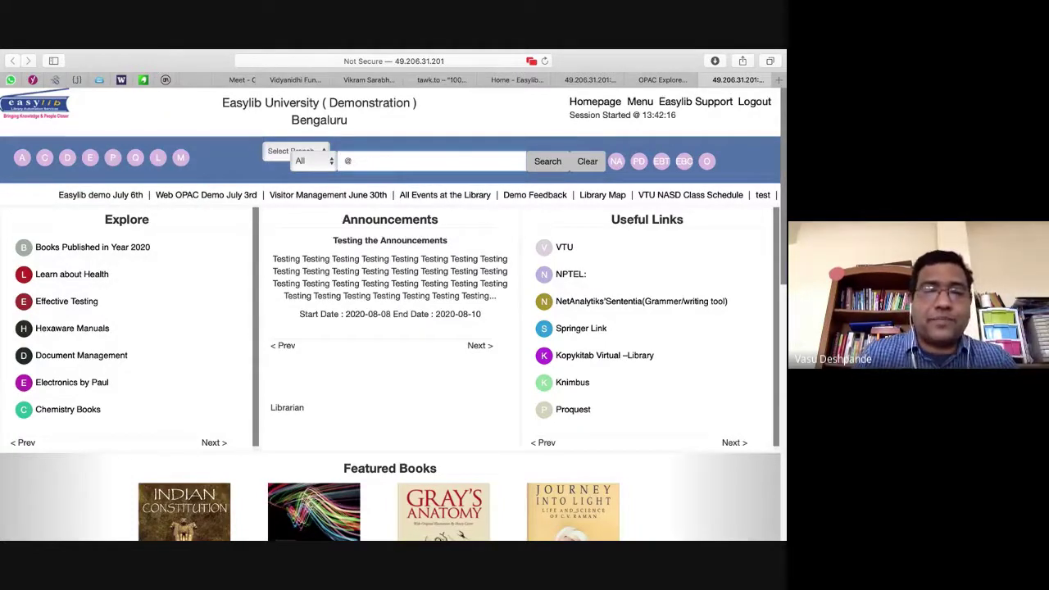
pyautogui.write('title physic')
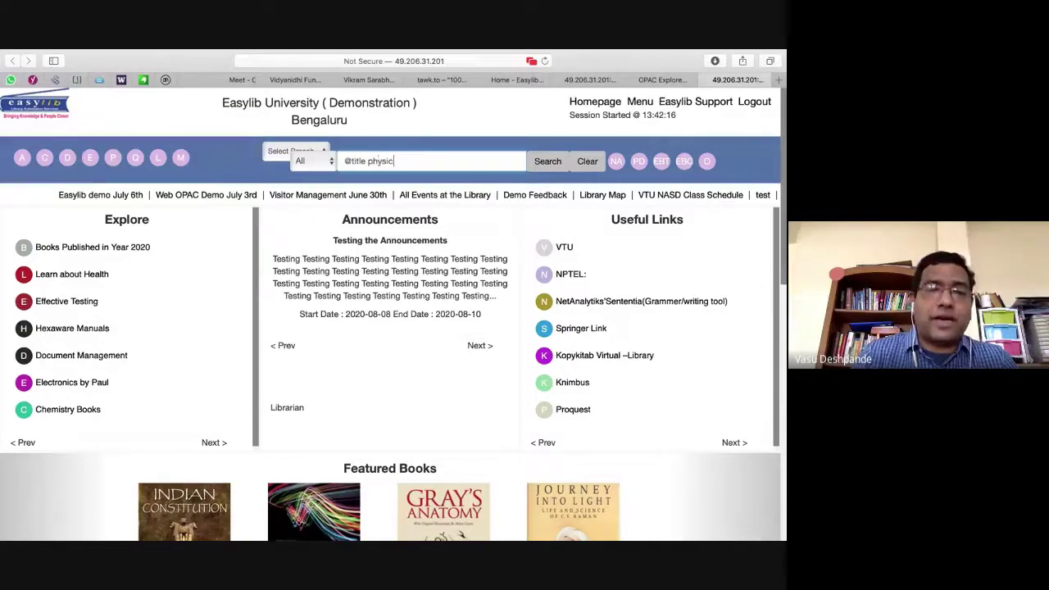
pyautogui.write('s @author')
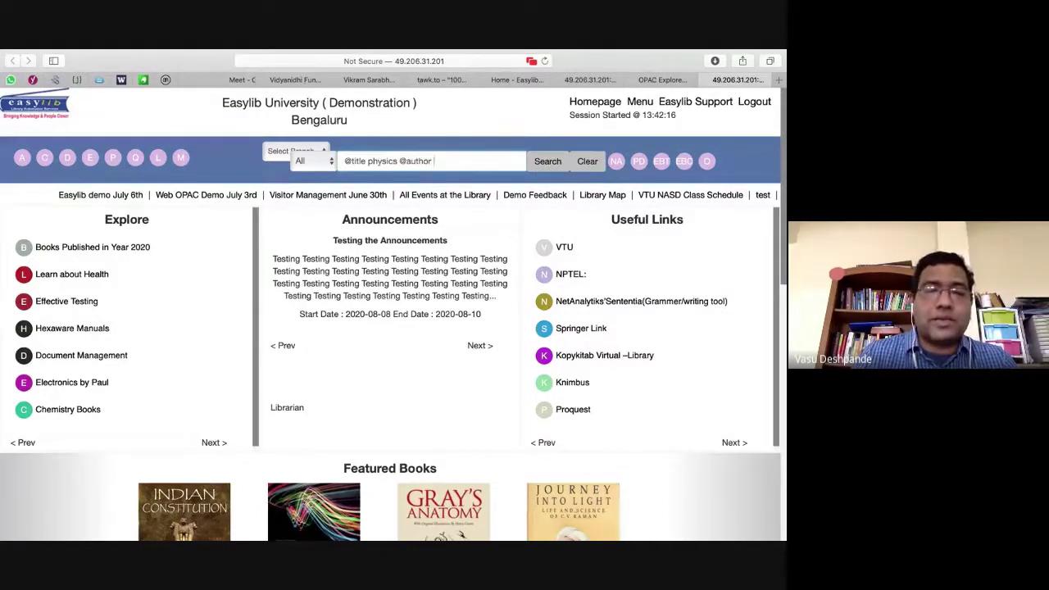
pyautogui.write(' halli')
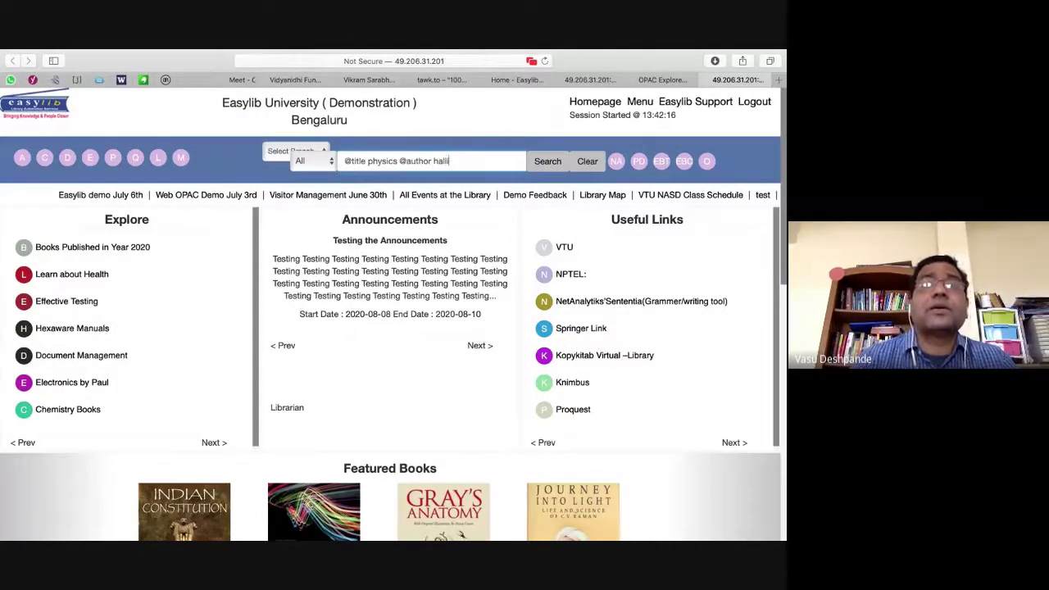
pyautogui.write('day')
pyautogui.press('Return')
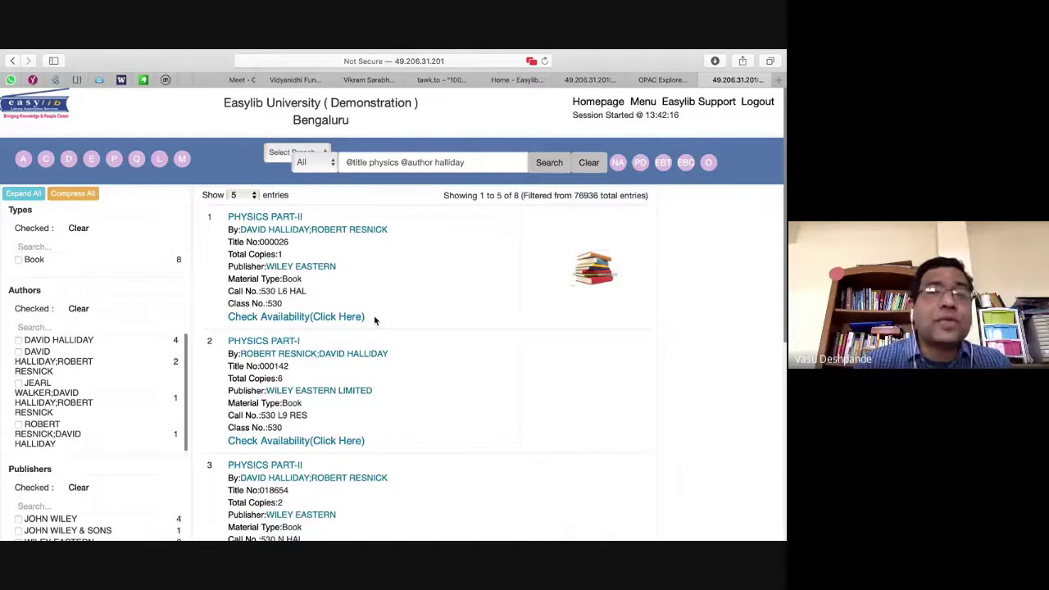
pyautogui.click(483, 164)
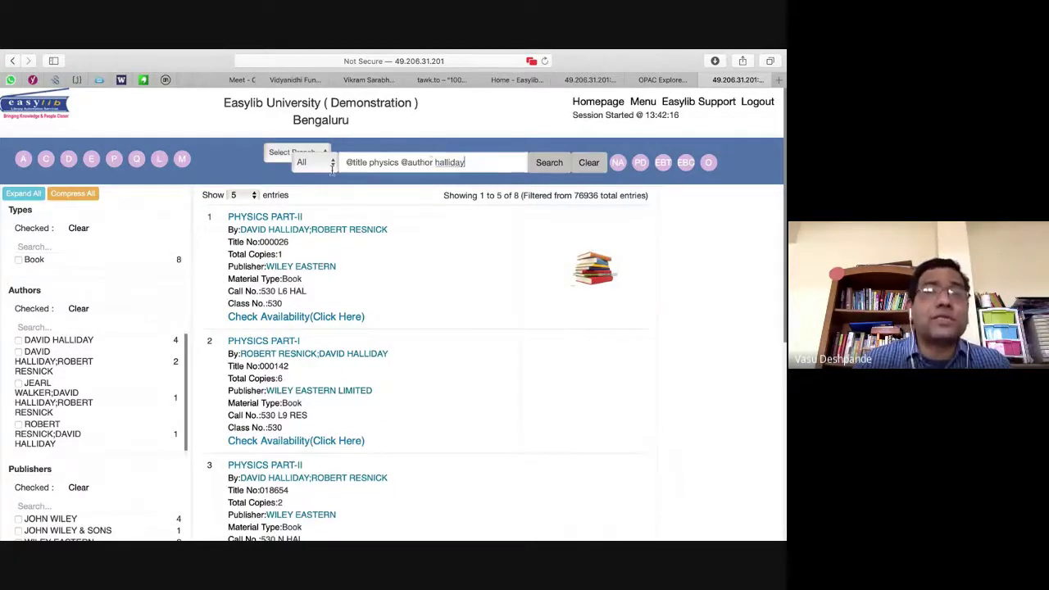
pyautogui.tripleClick(345, 167)
pyautogui.press('super+c')
pyautogui.click(495, 256)
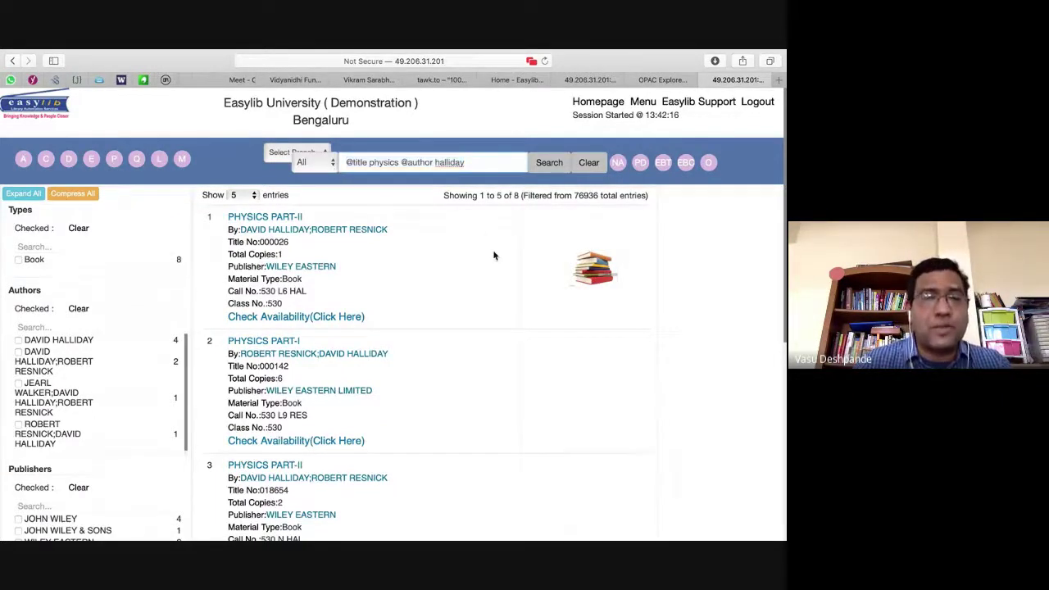
pyautogui.click(661, 80)
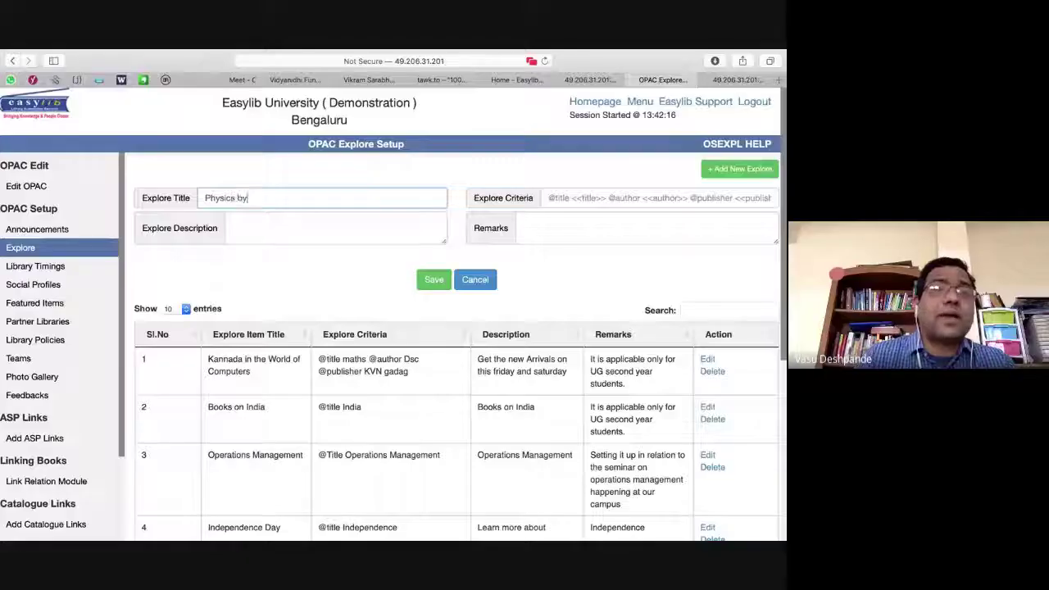
pyautogui.write('Halliday a')
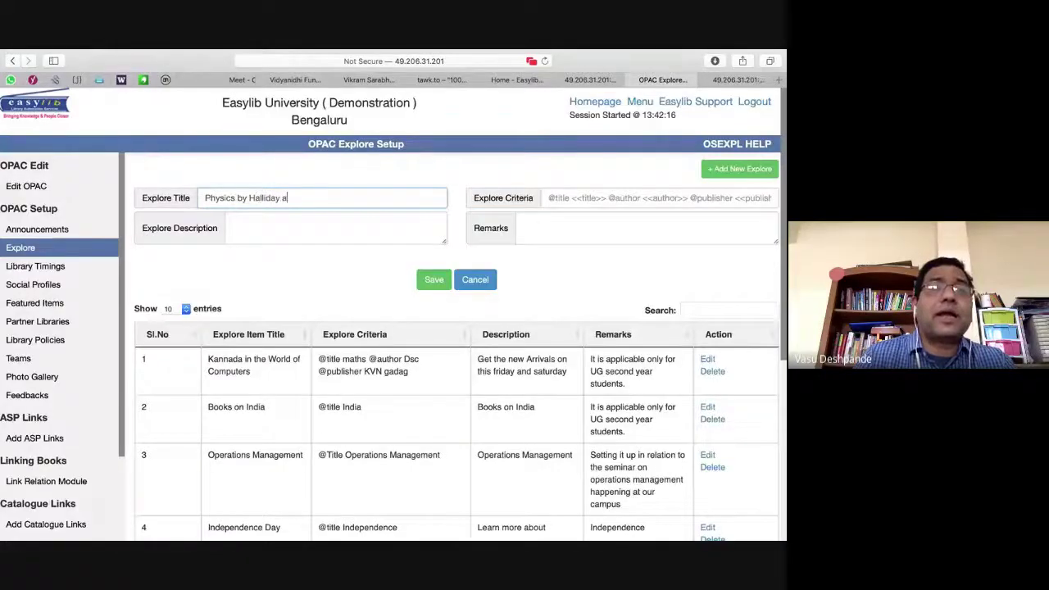
pyautogui.write('nd Resnick')
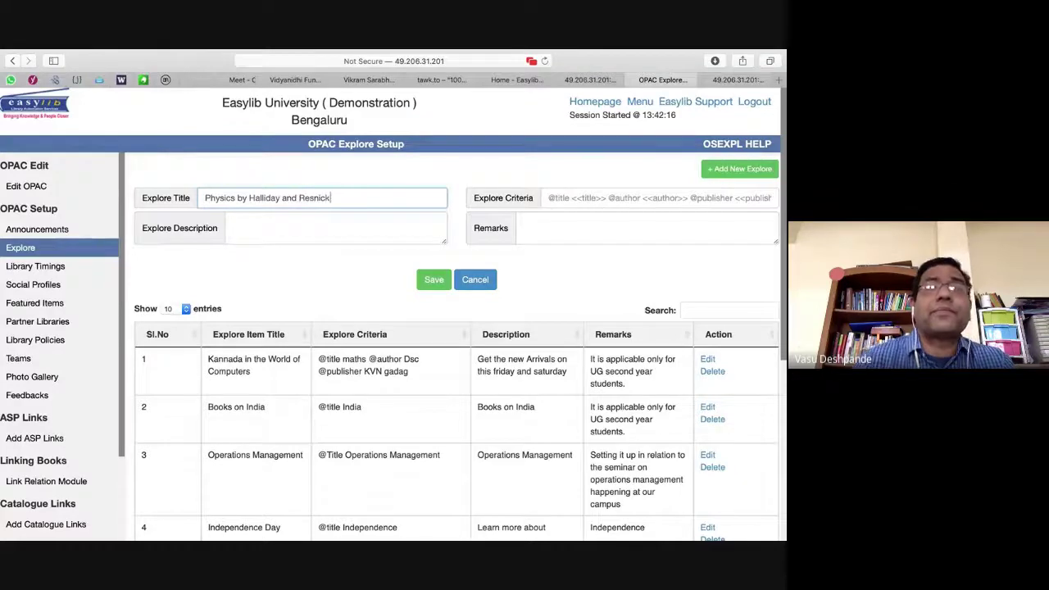
pyautogui.press('Tab')
pyautogui.press('super+v')
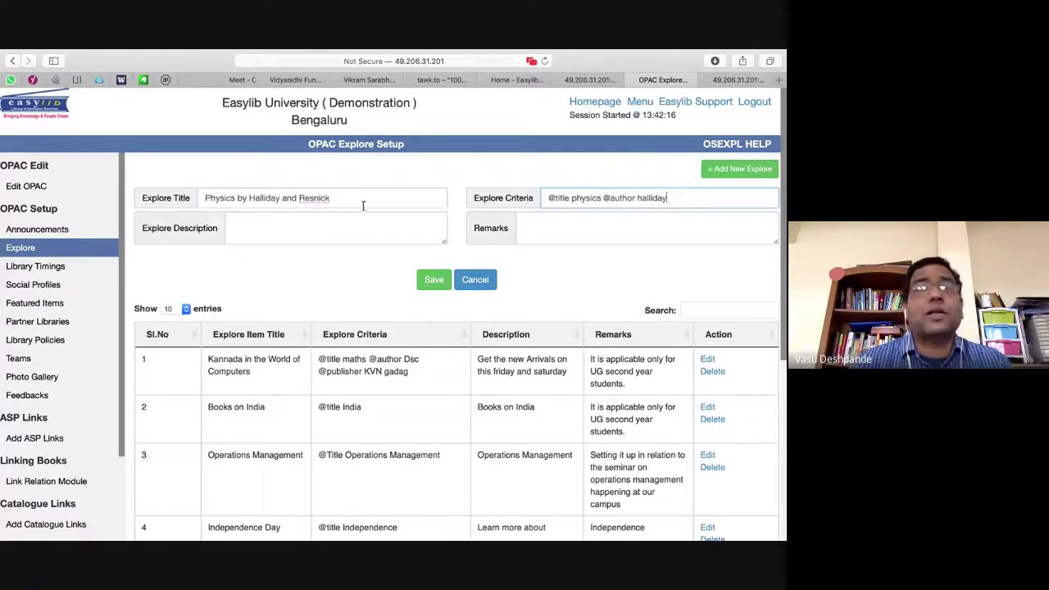
# Step: Reuse the Physics by Halliday and Resnick title as the entry's description and remarks, and save the Explore entry
pyautogui.tripleClick(329, 198)
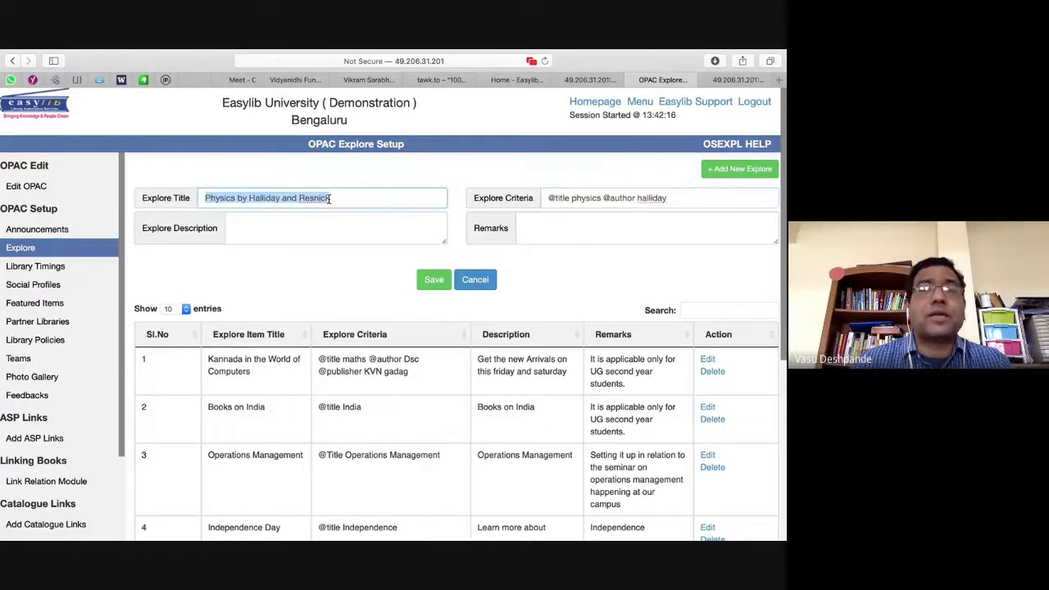
pyautogui.press('super+c')
pyautogui.click(344, 230)
pyautogui.press('super+v')
pyautogui.click(571, 232)
pyautogui.press('super+v')
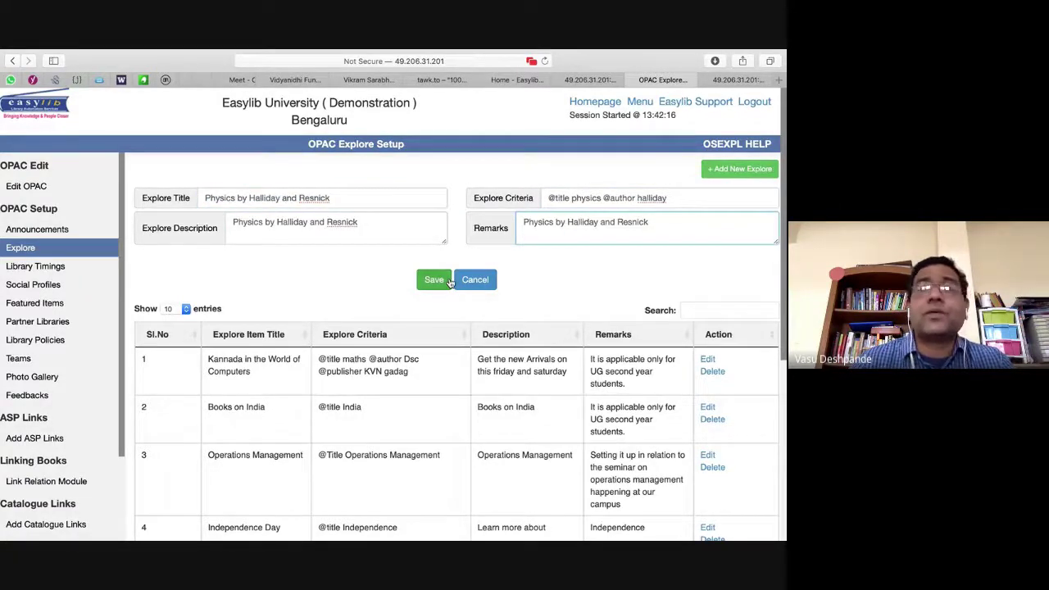
pyautogui.click(434, 281)
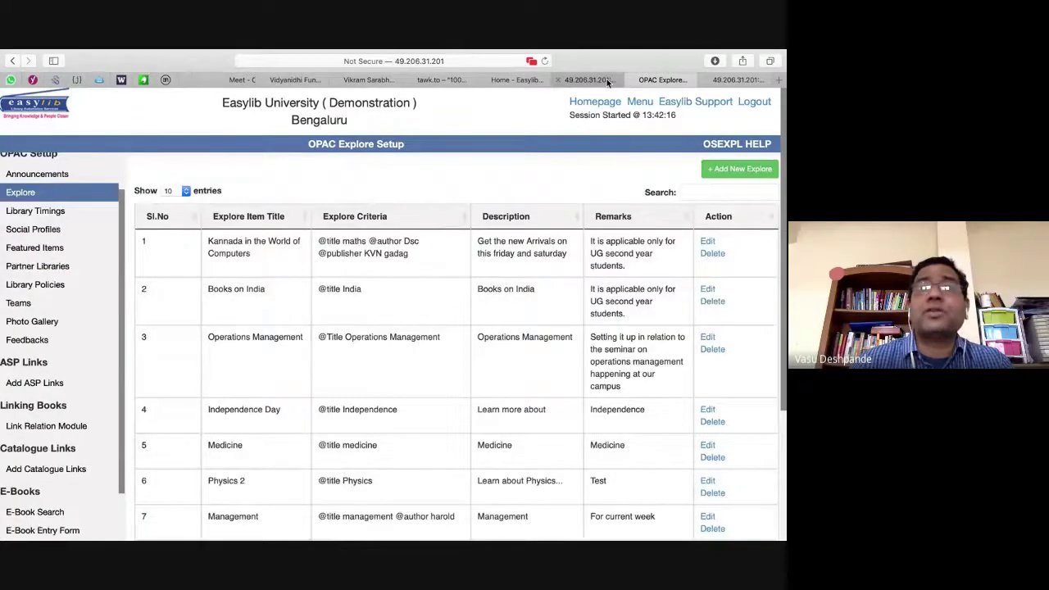
# Step: Open the Physics by Halliday and Resnick item from the demonstration home page's Explore list and highlight its search query
pyautogui.click(607, 80)
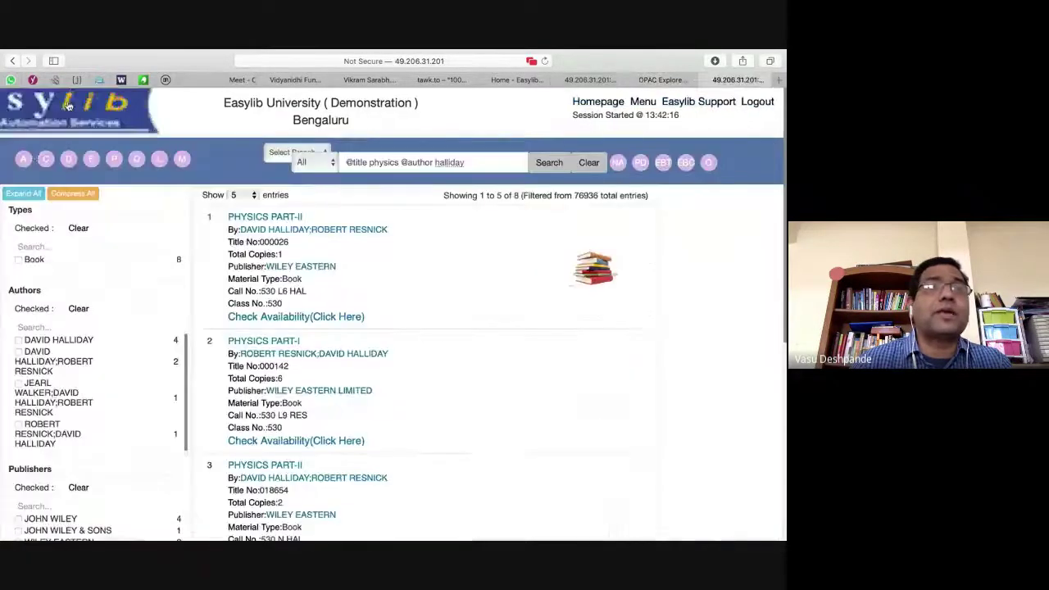
pyautogui.click(738, 80)
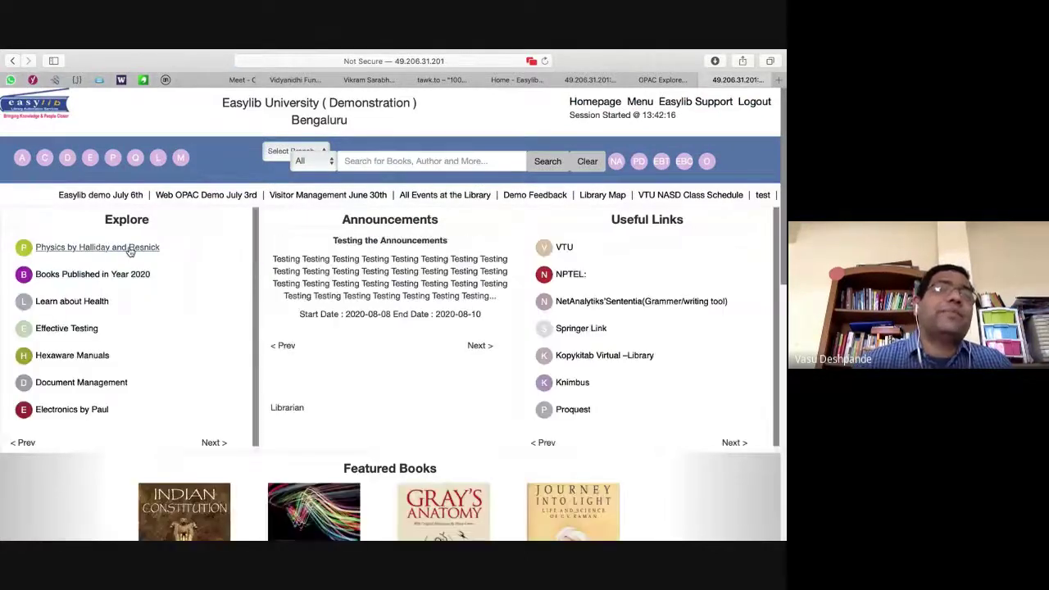
pyautogui.click(123, 248)
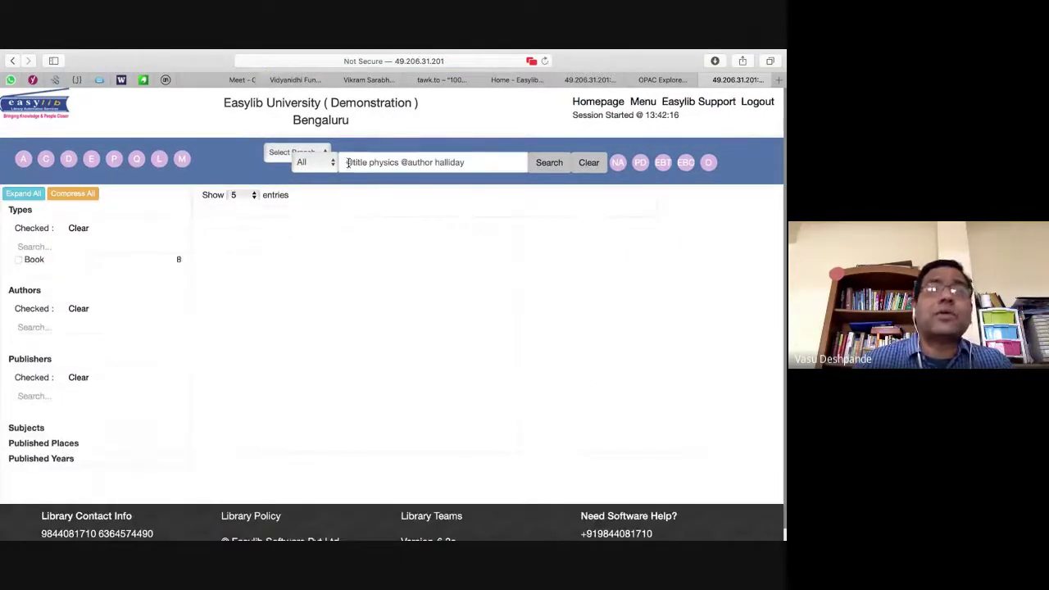
pyautogui.moveTo(347, 162); pyautogui.dragTo(474, 163)
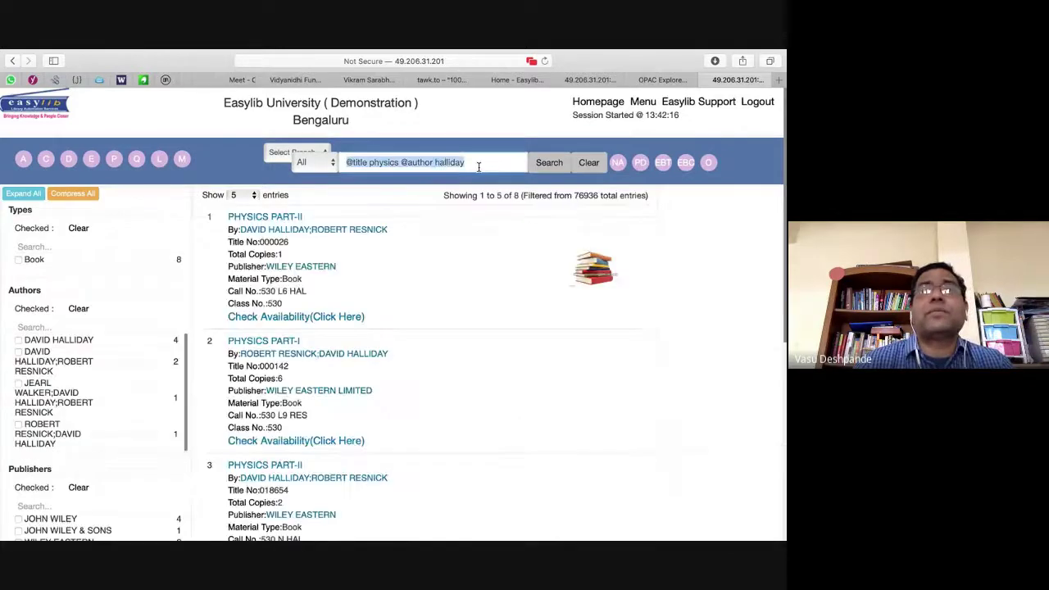
pyautogui.click(475, 163)
# Step: Return to the library home page and search the catalogue for books held at the Bangalore Branch
pyautogui.click(34, 105)
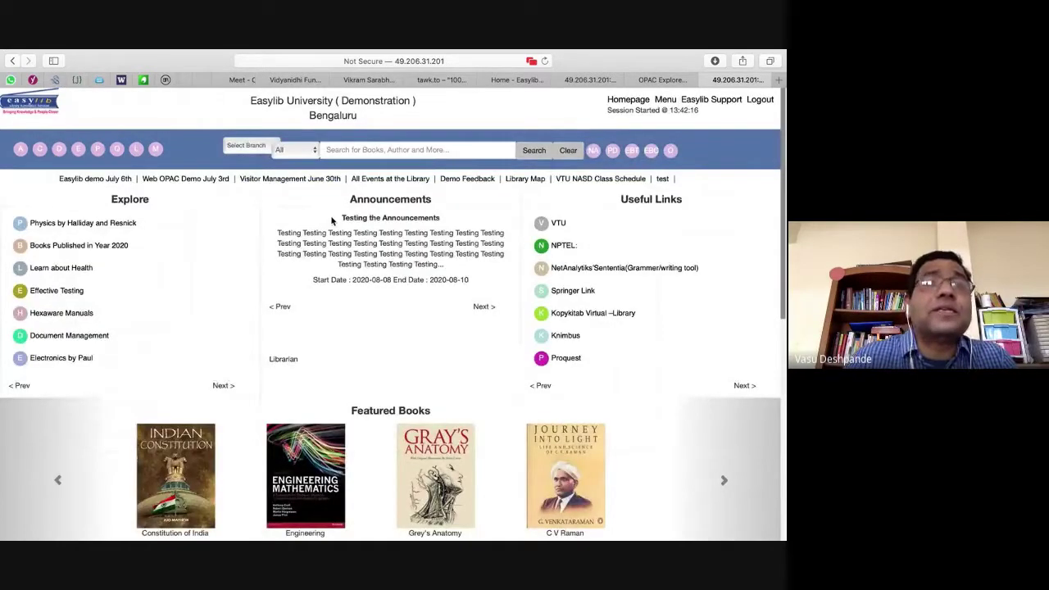
pyautogui.click(242, 144)
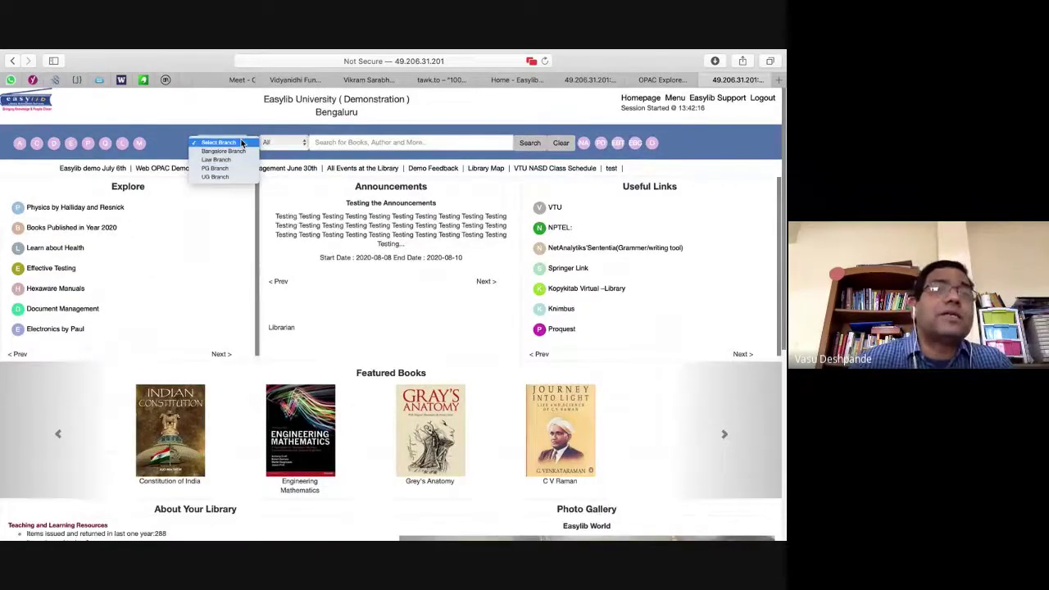
pyautogui.click(223, 151)
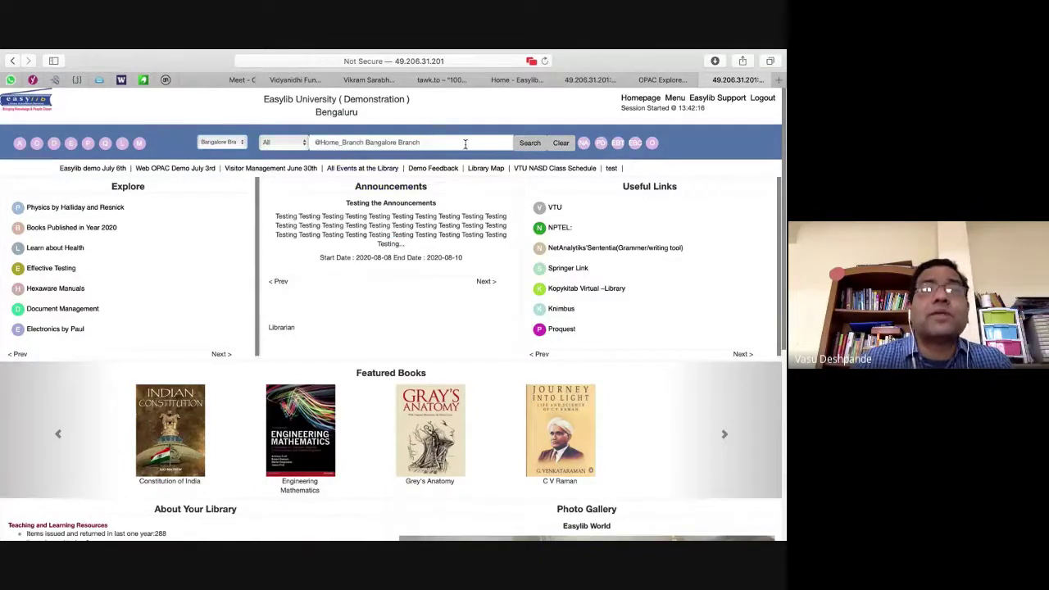
pyautogui.click(521, 145)
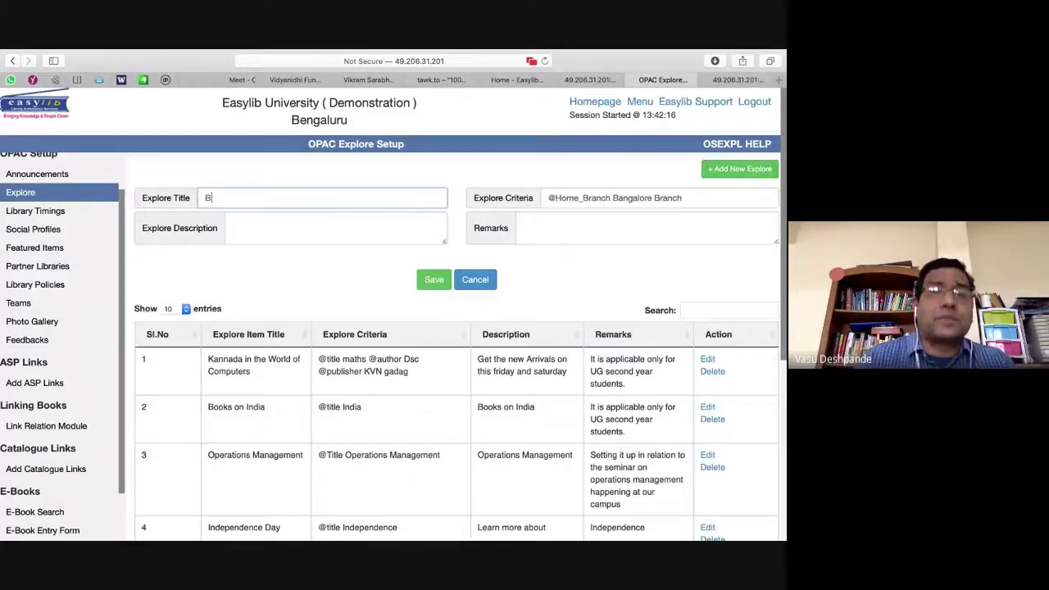
# Step: Title the new Explore entry "Books at our Bengaluru Branch", copy the title into its description and remarks, and save it
pyautogui.write('ooks')
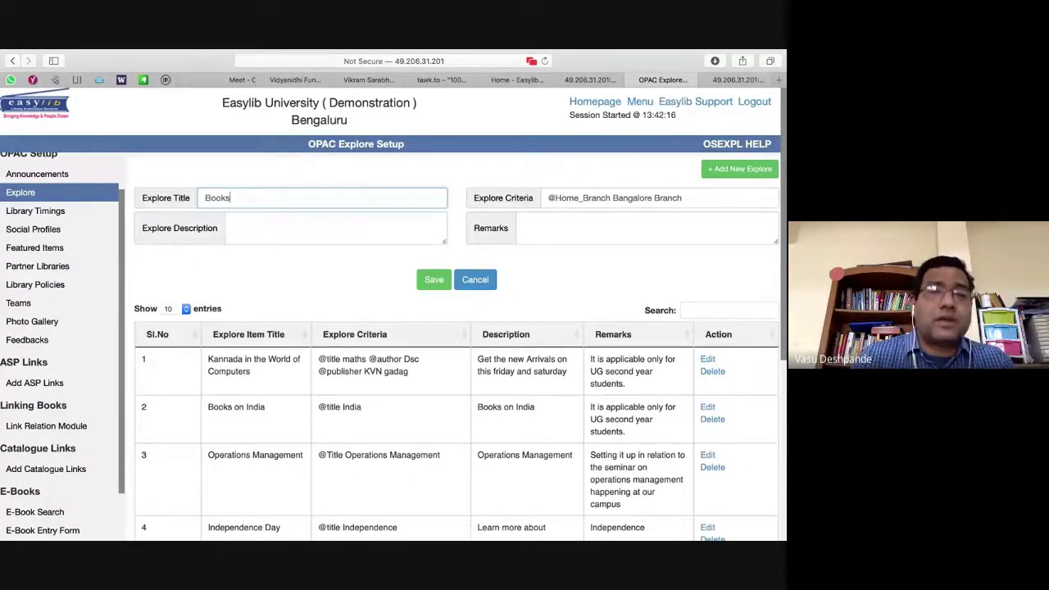
pyautogui.write(' at our Bengaluru Branch')
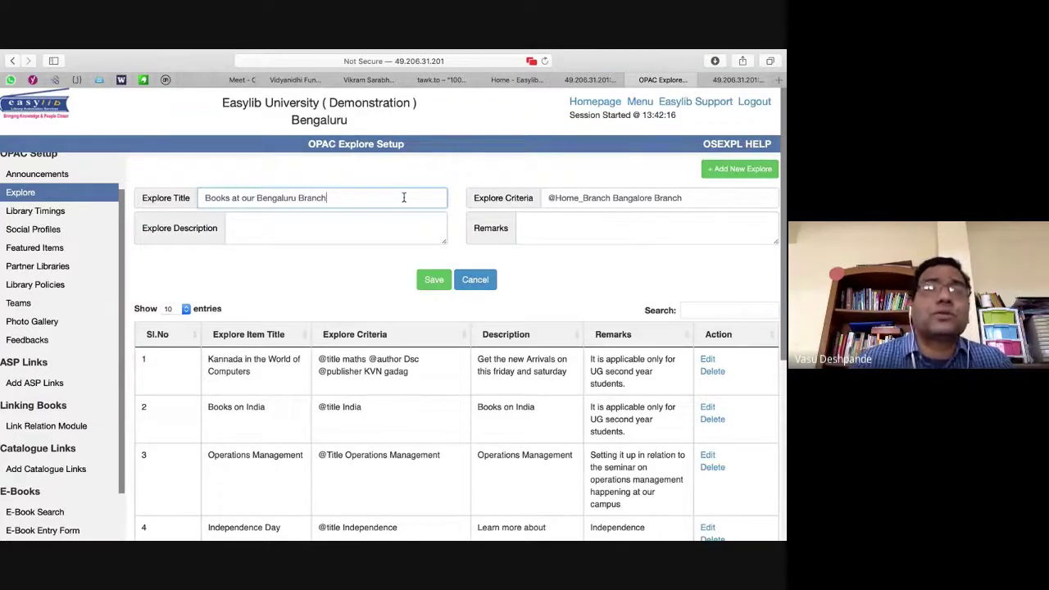
pyautogui.hotkey('ctrl', 'a')
pyautogui.hotkey('ctrl', 'c')
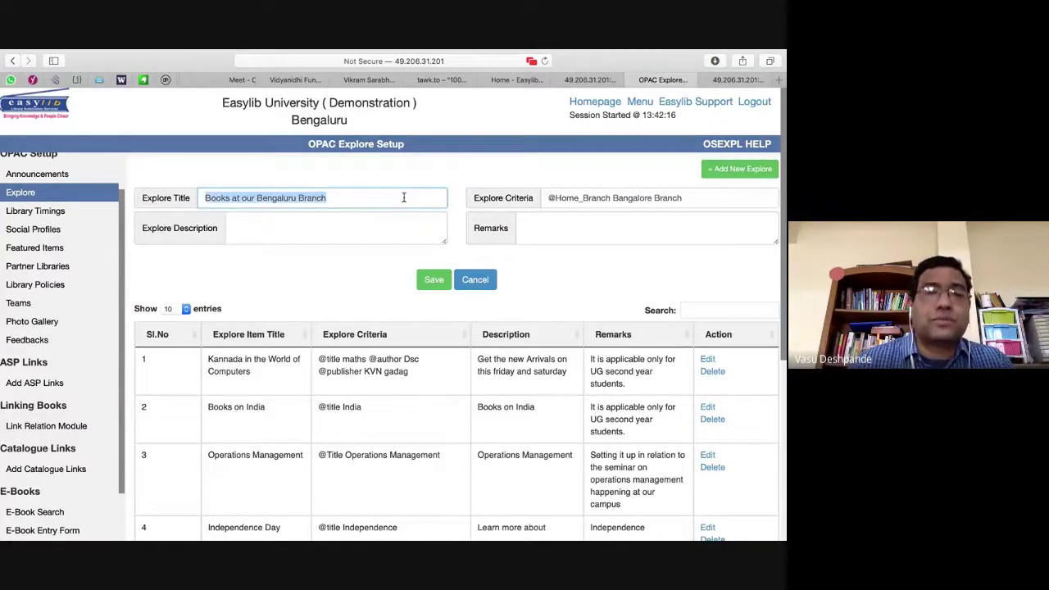
pyautogui.click(387, 224)
pyautogui.hotkey('ctrl', 'v')
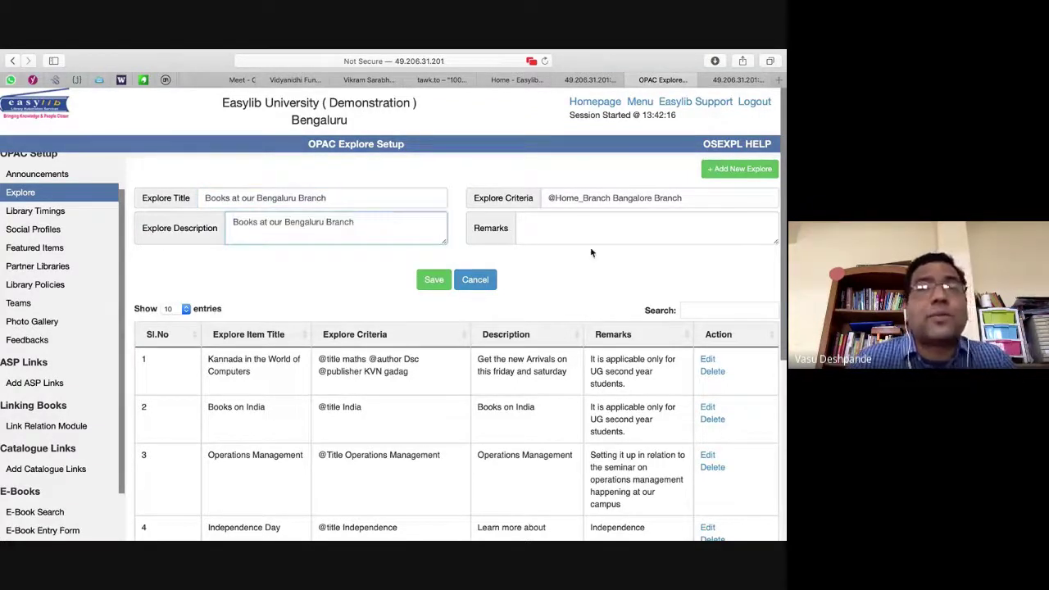
pyautogui.click(434, 279)
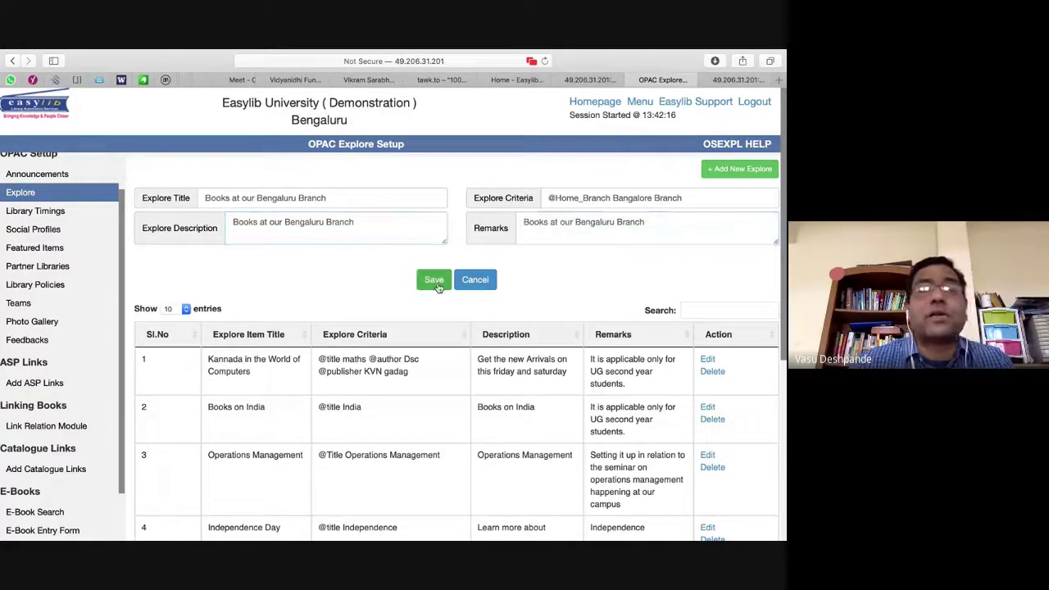
pyautogui.click(451, 337)
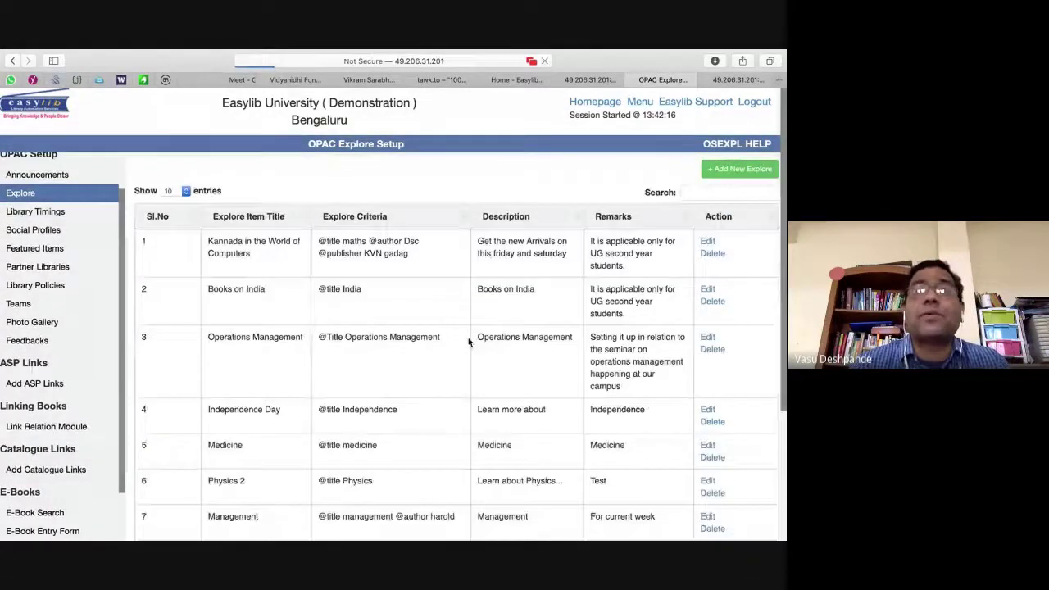
# Step: View the Explore list on the demonstration home page and switch to the Google Meet session
pyautogui.click(728, 82)
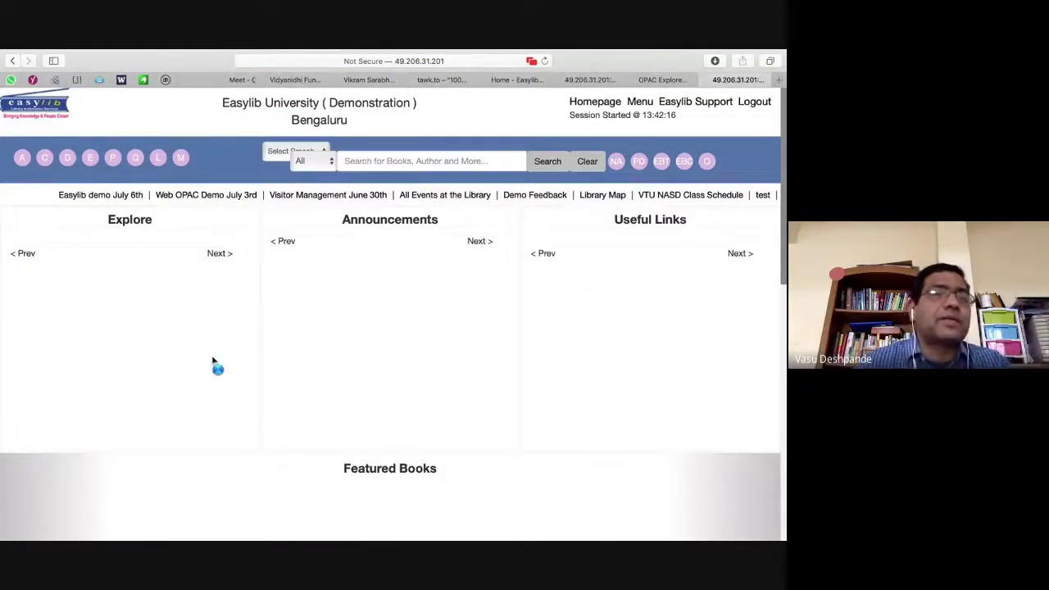
pyautogui.click(532, 61)
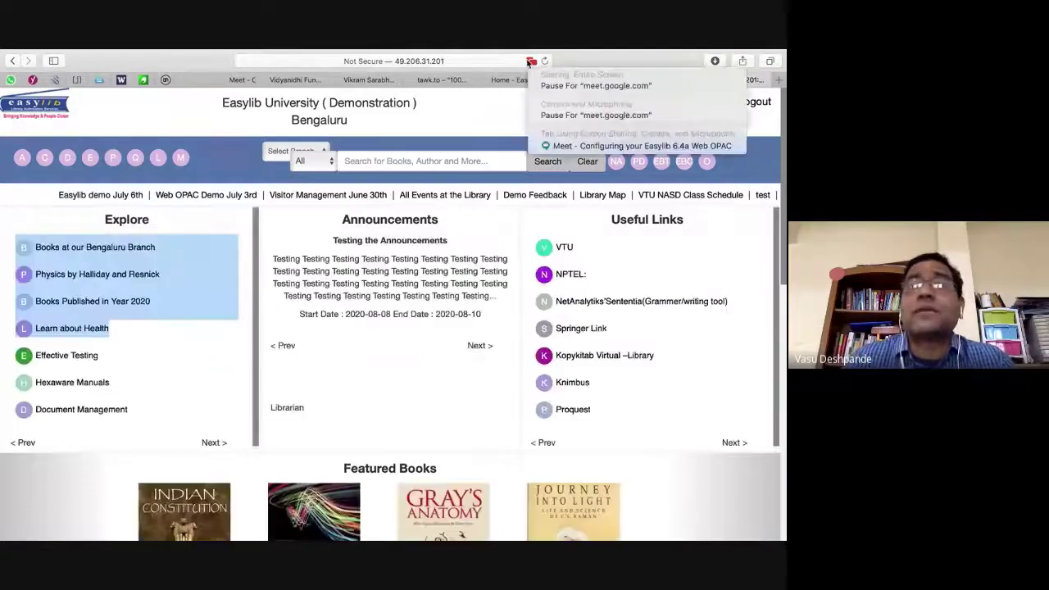
pyautogui.click(571, 145)
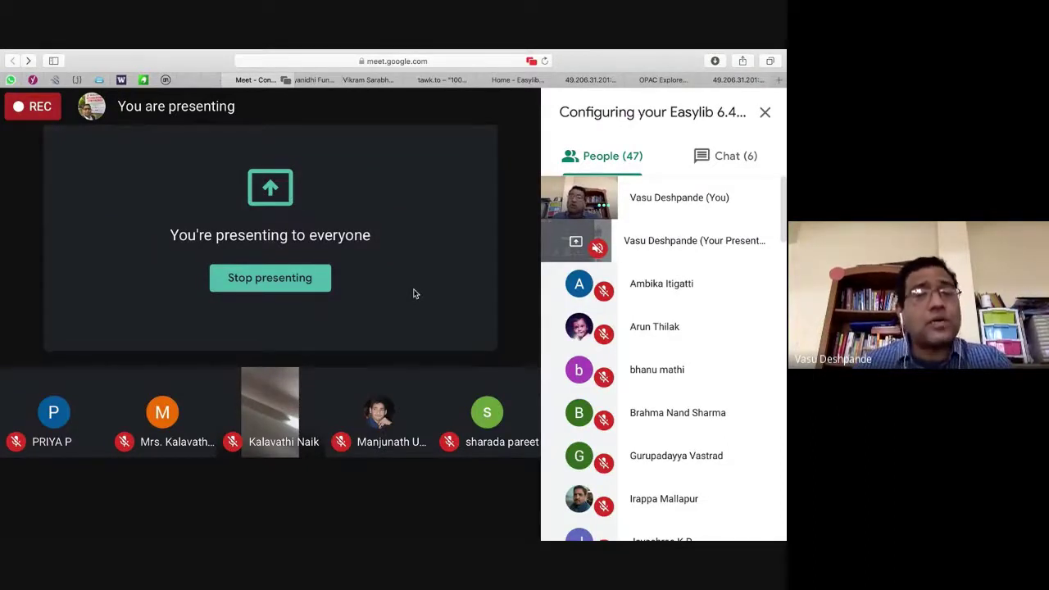
# Step: Go back to the library home page and highlight the Announcements section
pyautogui.click(743, 79)
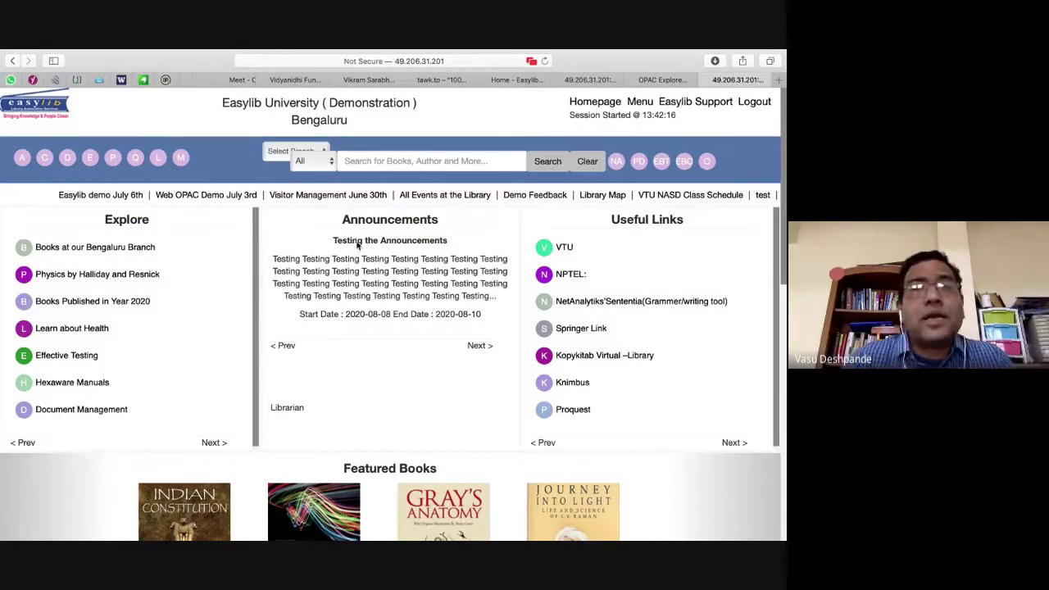
pyautogui.moveTo(337, 218); pyautogui.dragTo(480, 344)
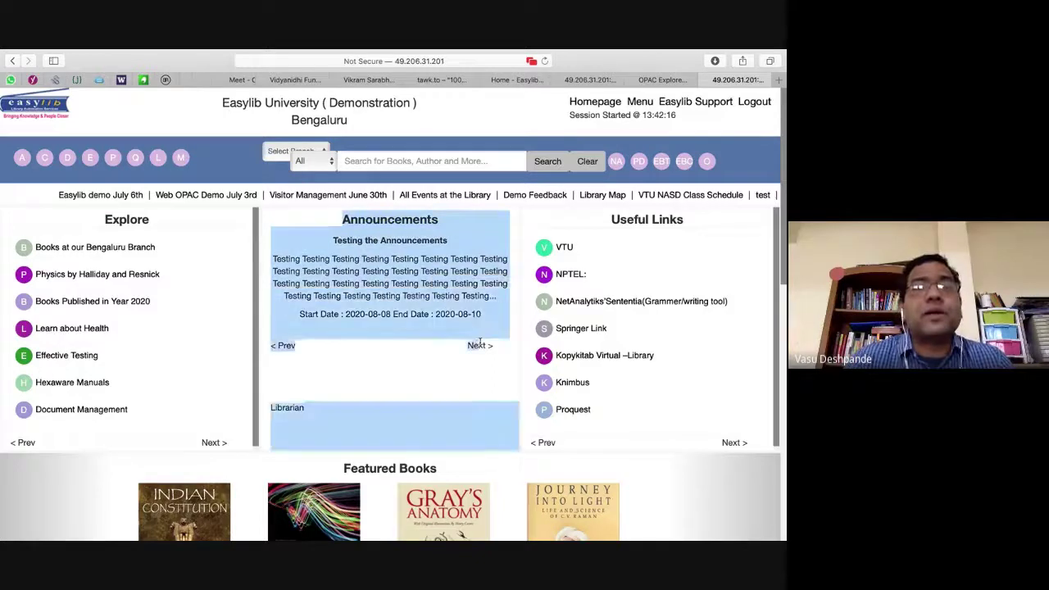
pyautogui.click(495, 303)
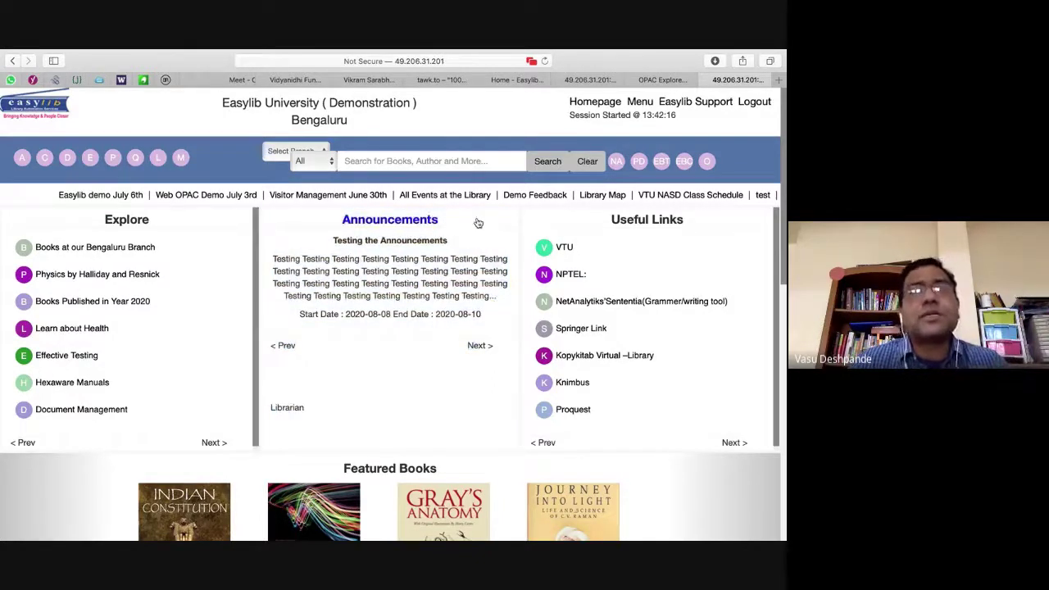
# Step: Switch to the OPAC setup pages and open the Announcements setup
pyautogui.click(660, 80)
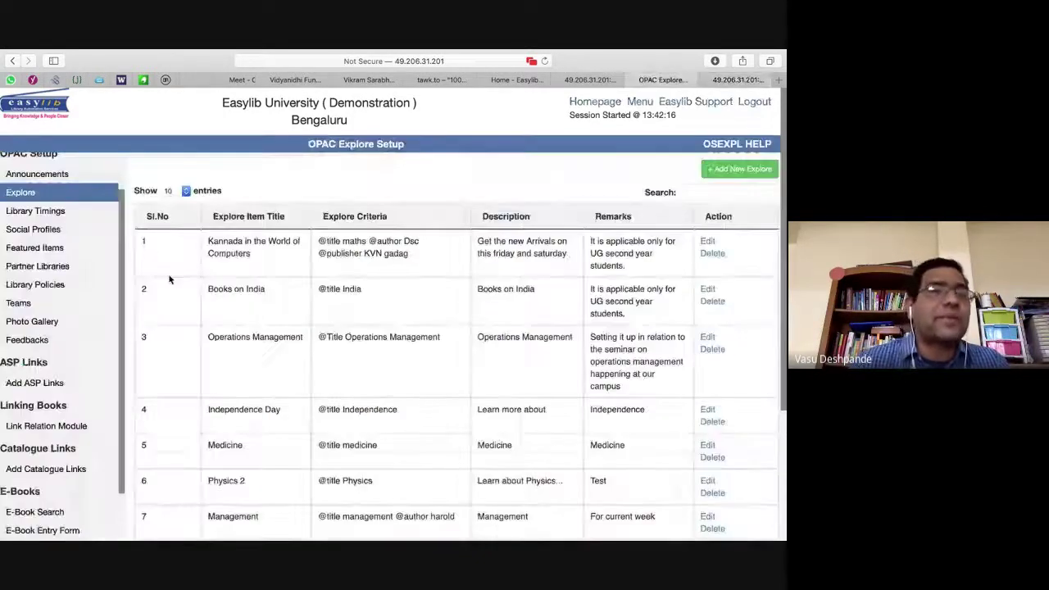
pyautogui.scroll(1, 70, 289)
pyautogui.scroll(2, 71, 289)
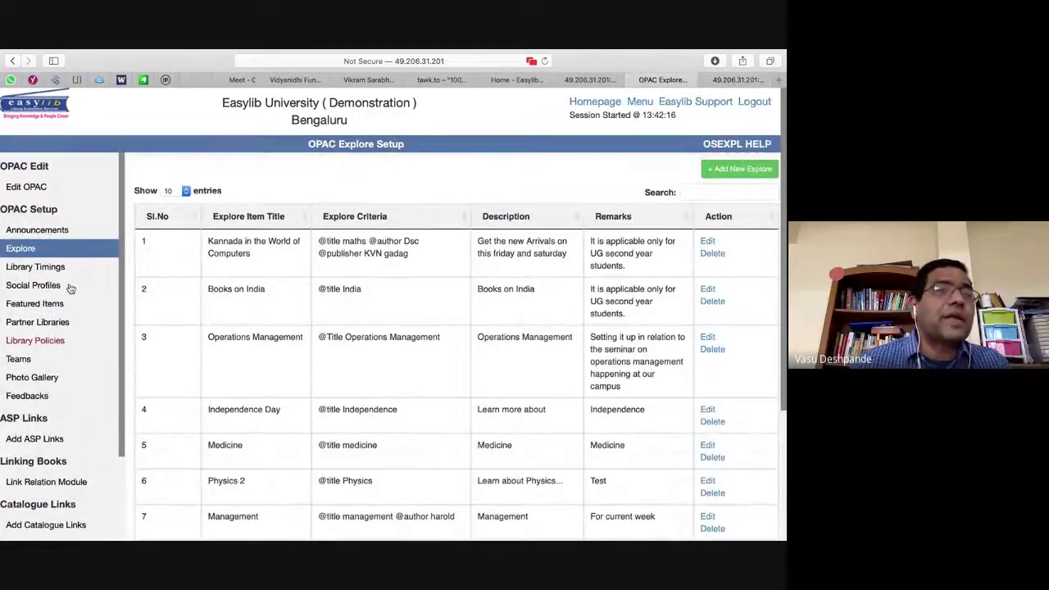
pyautogui.click(37, 232)
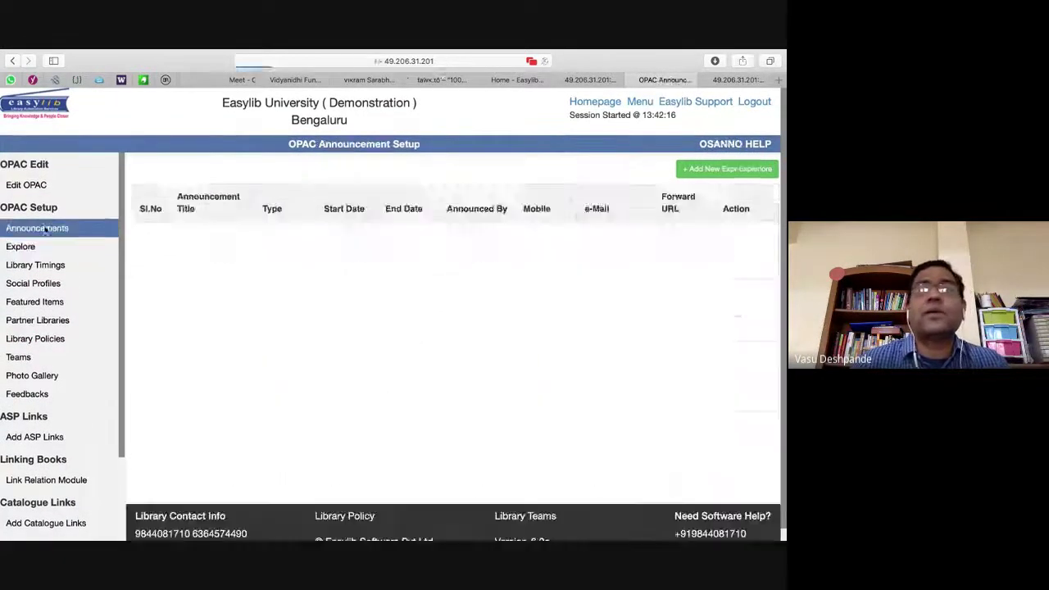
# Step: Add a new announcement and enter "Happy Rakshabandhan" as its title
pyautogui.click(703, 169)
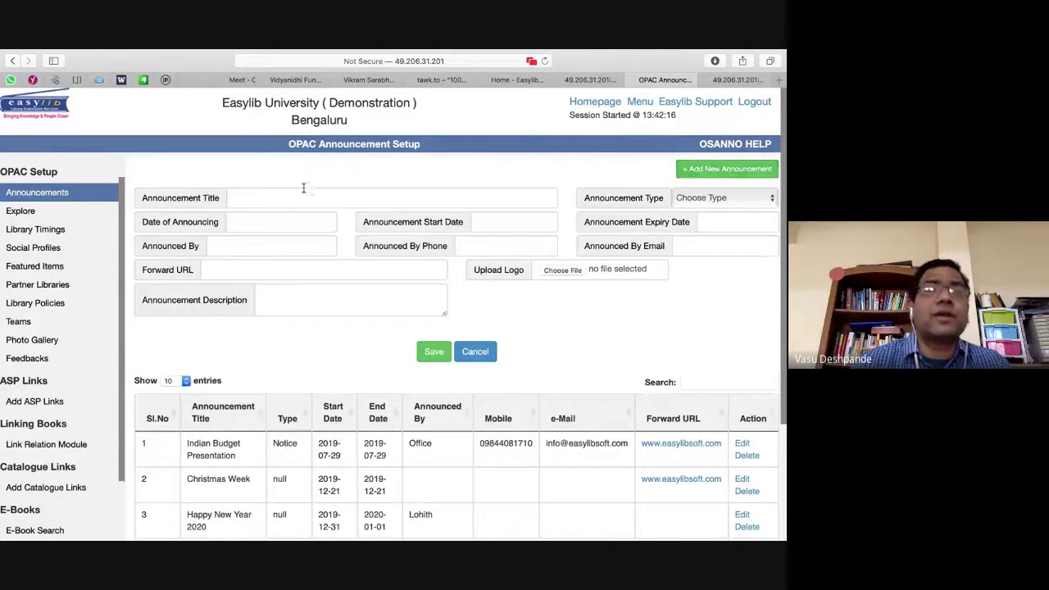
pyautogui.click(297, 194)
pyautogui.write('Happy Ra')
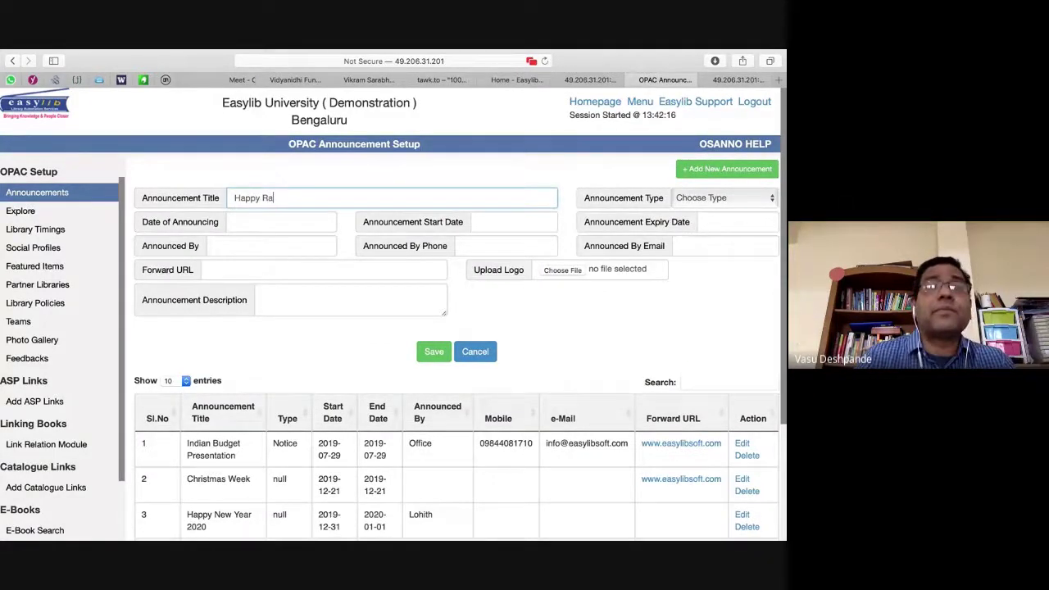
pyautogui.write('kshabandhan')
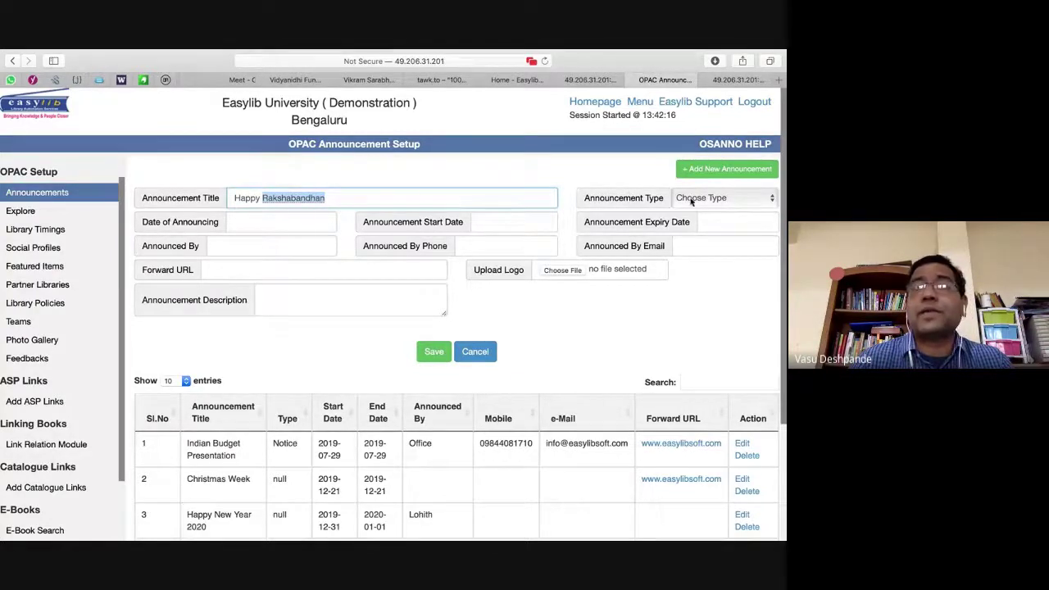
# Step: Set the announcement type to Notice, with announcing and start dates of 2020-Aug-03 and an expiry date of 2020-Aug-08
pyautogui.click(722, 199)
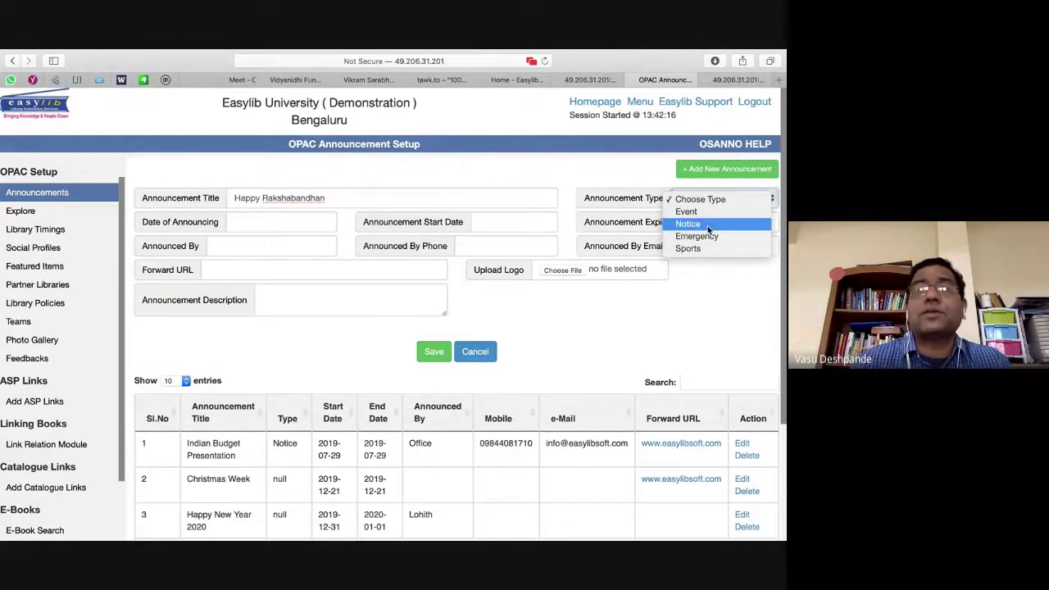
pyautogui.click(710, 225)
pyautogui.click(270, 220)
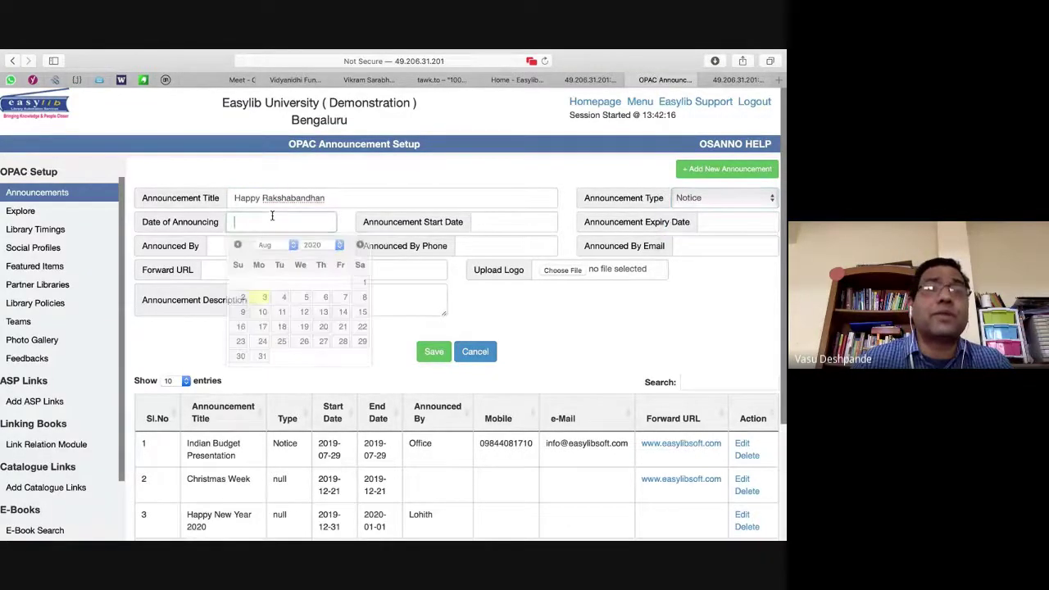
pyautogui.click(262, 299)
pyautogui.click(499, 227)
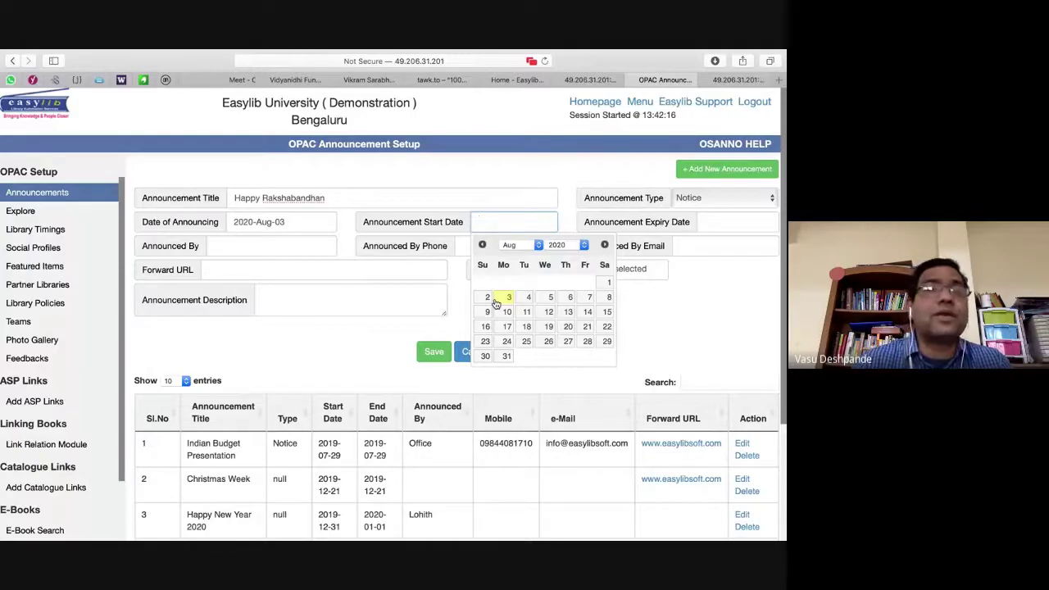
# Step: Enter "Librarian" as the announcer and skip the phone, email and forward URL fields to reach the description
pyautogui.write('Libra')
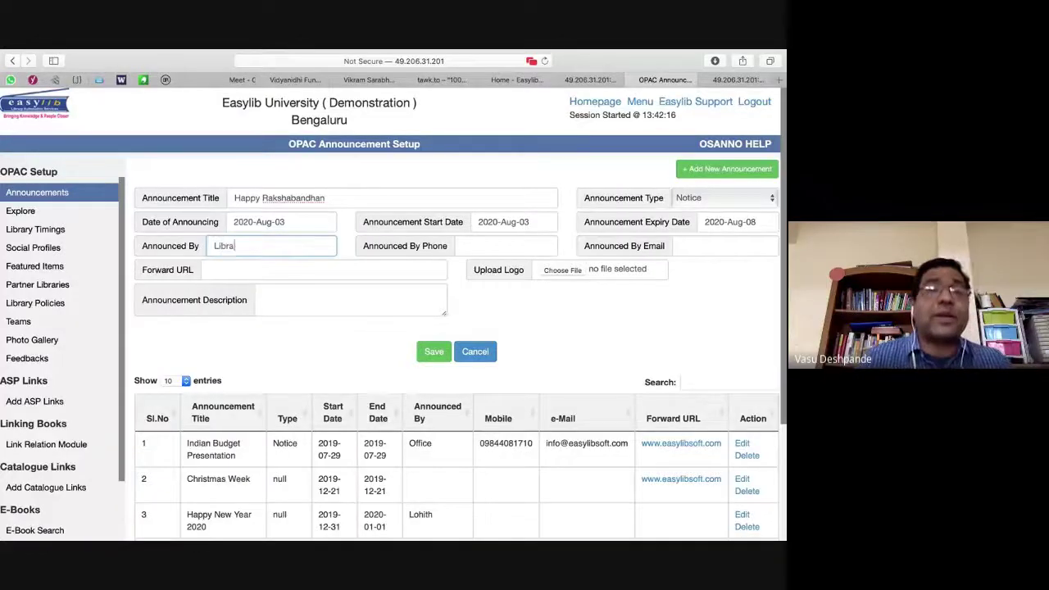
pyautogui.write('rian')
pyautogui.press('Tab')
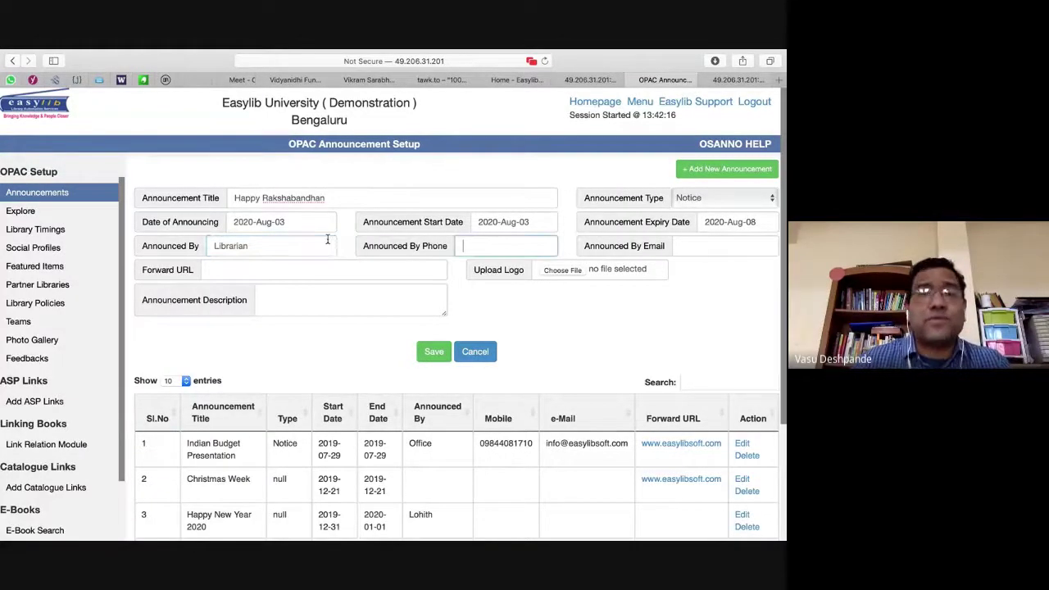
pyautogui.press('Tab')
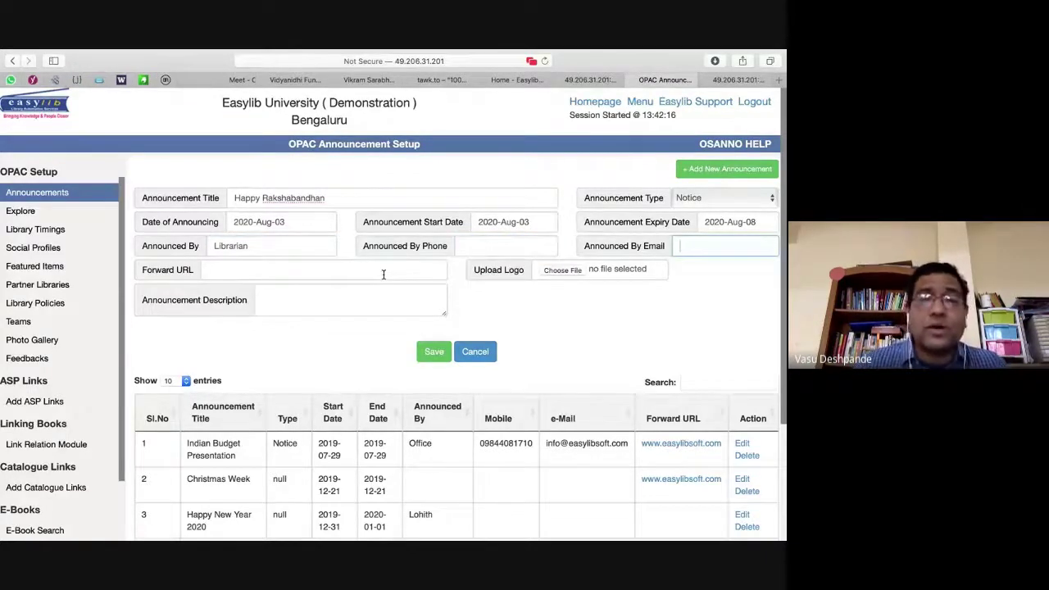
pyautogui.press('Tab')
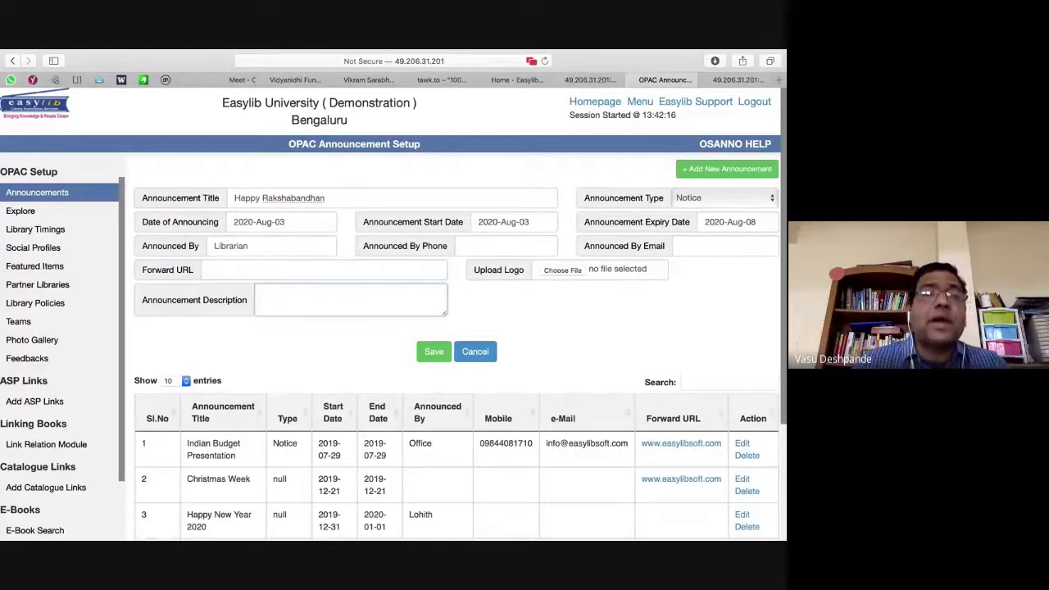
# Step: Copy the announcement title and replace the description text with a single "Happy Rakshabandhan"
pyautogui.write('Books at our Bengaluru Branch')
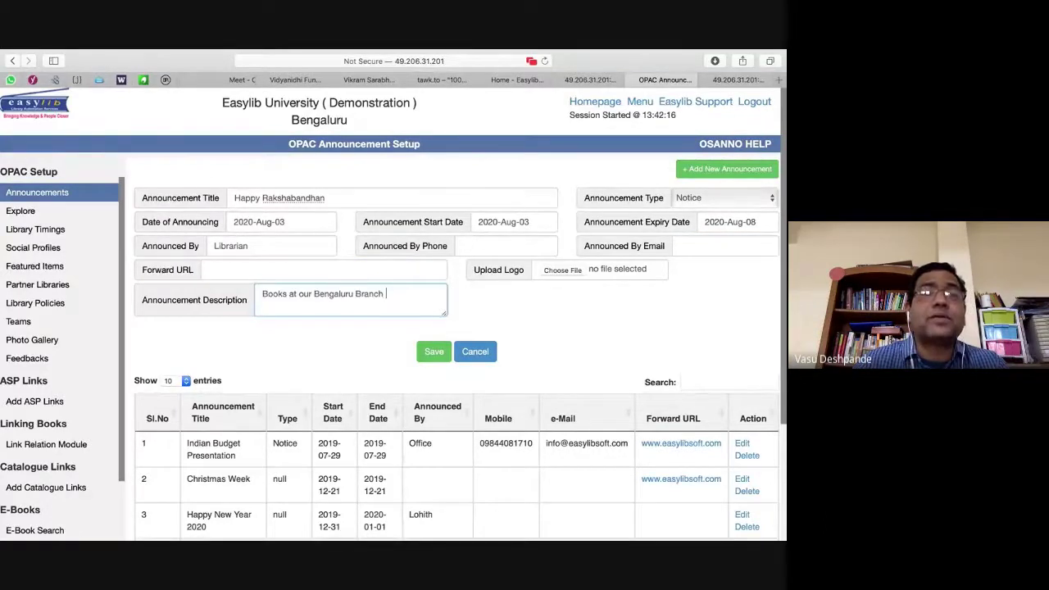
pyautogui.tripleClick(304, 197)
pyautogui.hotkey('ctrl', 'c')
pyautogui.tripleClick(357, 294)
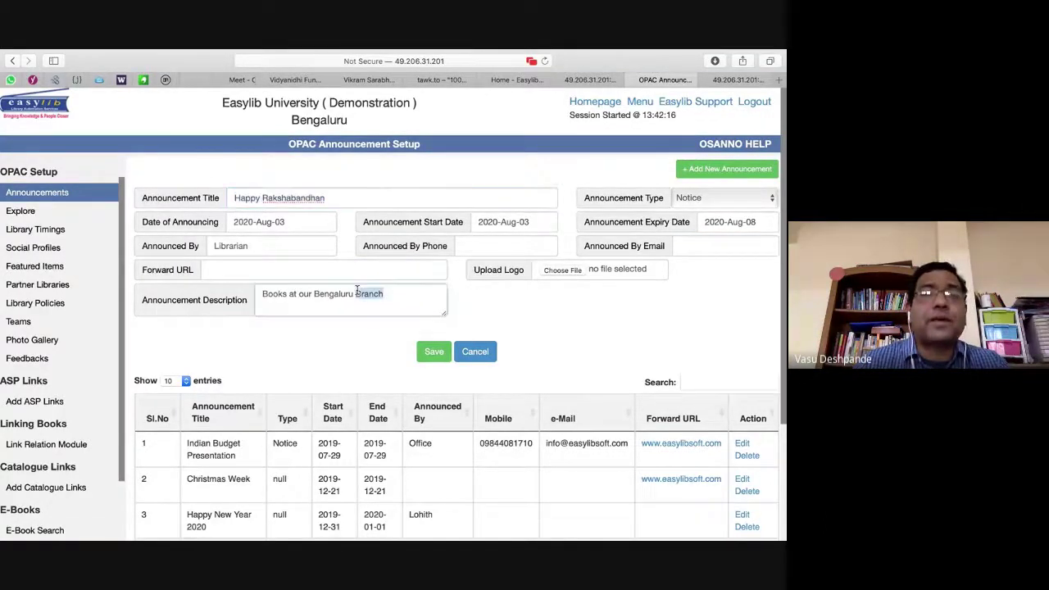
pyautogui.hotkey('ctrl', 'v')
pyautogui.hotkey('ctrl', 'v')
pyautogui.hotkey('ctrl', 'v')
pyautogui.hotkey('ctrl', 'v')
pyautogui.hotkey('ctrl', 'v')
pyautogui.hotkey('ctrl', 'v')
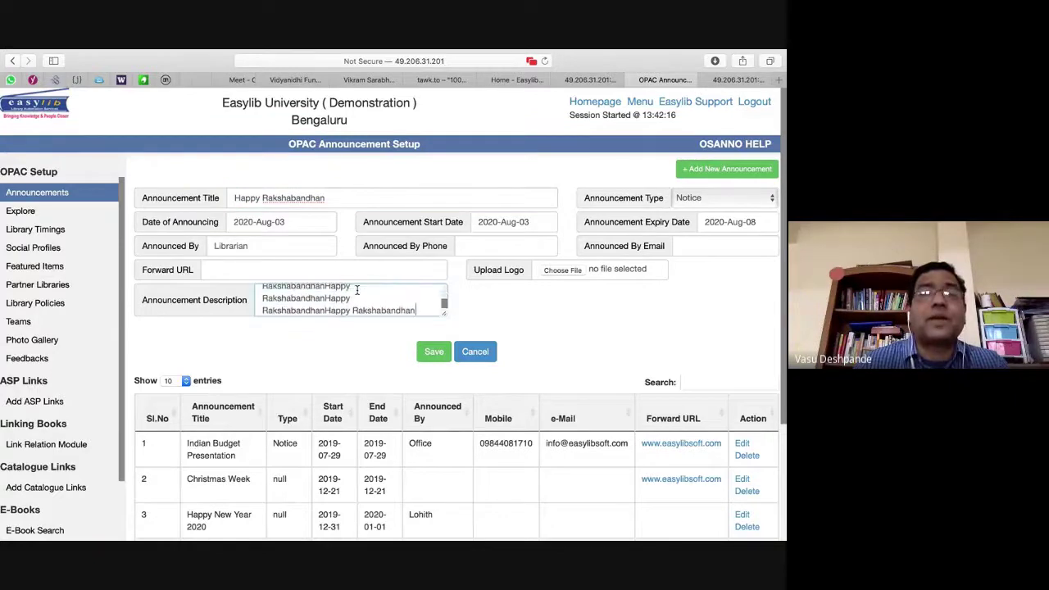
pyautogui.hotkey('ctrl', 'v')
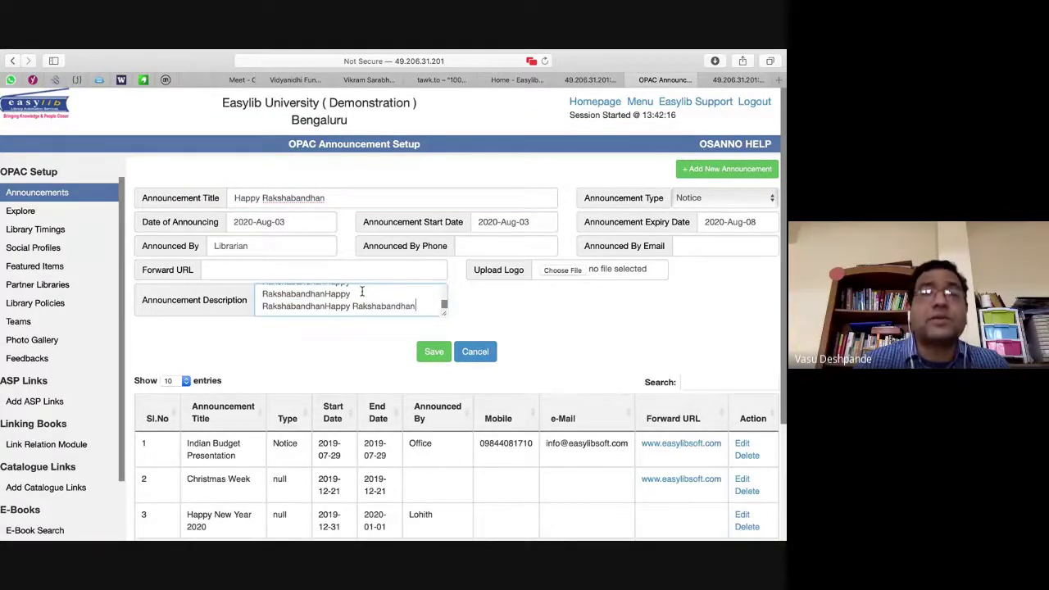
pyautogui.hotkey('ctrl', 'v')
pyautogui.tripleClick(396, 304)
pyautogui.hotkey('ctrl', 'v')
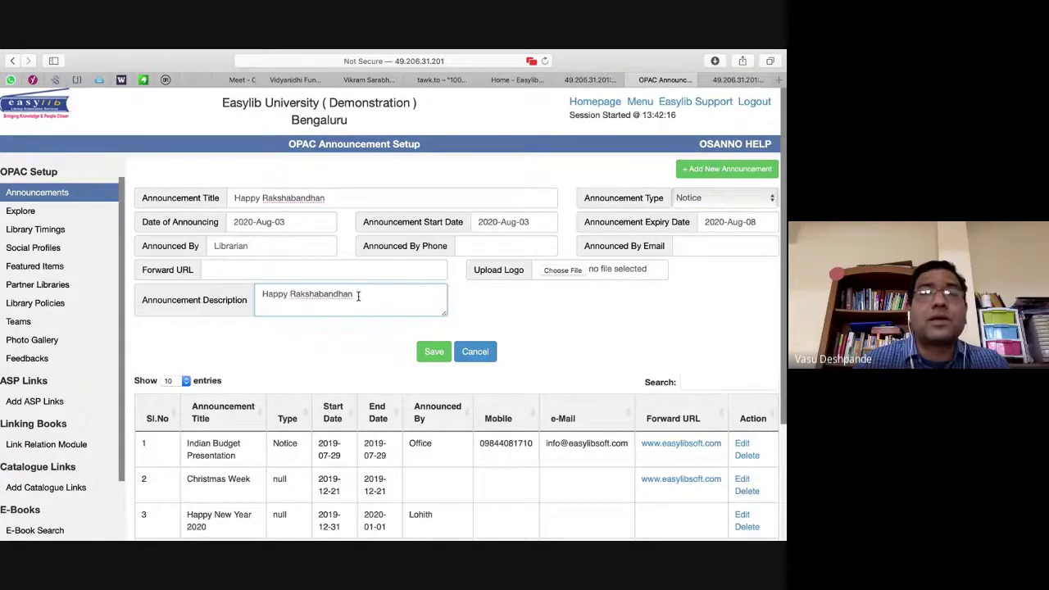
# Step: Lengthen the description by repeating "Happy Rakshabandhan" with spaces between, trim the excess text at its end, and save the announcement
pyautogui.tripleClick(358, 296)
pyautogui.click(402, 291)
pyautogui.hotkey('ctrl', 'v')
pyautogui.hotkey('ctrl', 'v')
pyautogui.hotkey('ctrl', 'v')
pyautogui.hotkey('ctrl', 'v')
pyautogui.hotkey('ctrl', 'v')
pyautogui.hotkey('ctrl', 'v')
pyautogui.hotkey('ctrl', 'v')
pyautogui.hotkey('ctrl', 'v')
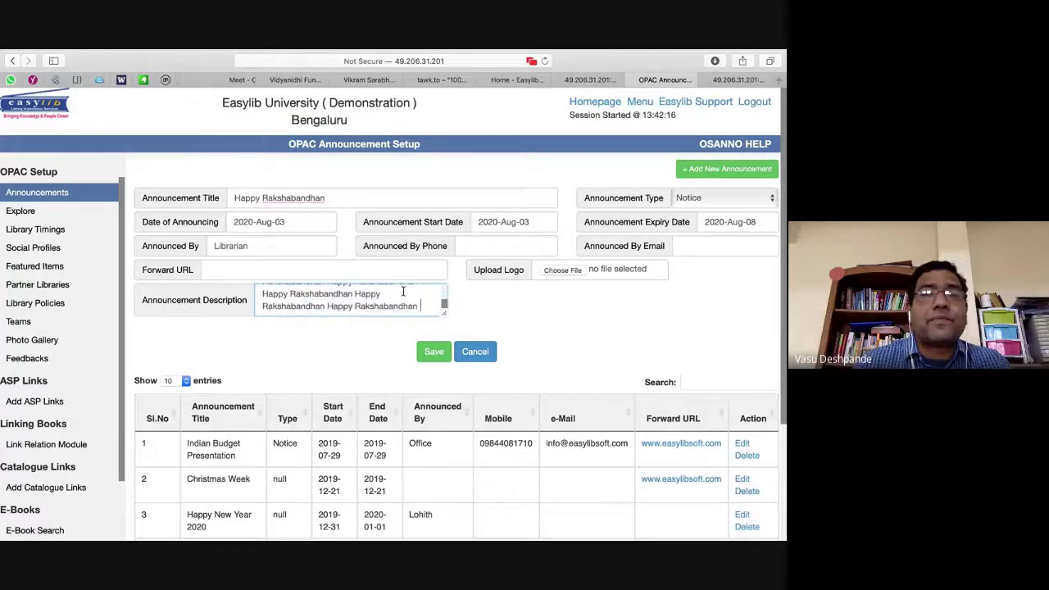
pyautogui.press('BackSpace')
pyautogui.press('BackSpace')
pyautogui.press('BackSpace')
pyautogui.press('BackSpace')
pyautogui.press('BackSpace')
pyautogui.press('BackSpace')
pyautogui.press('BackSpace')
pyautogui.press('BackSpace')
pyautogui.press('BackSpace')
pyautogui.press('BackSpace')
pyautogui.press('BackSpace')
pyautogui.press('BackSpace')
pyautogui.press('BackSpace')
pyautogui.press('BackSpace')
pyautogui.press('BackSpace')
pyautogui.press('BackSpace')
pyautogui.press('BackSpace')
pyautogui.press('BackSpace')
pyautogui.press('BackSpace')
pyautogui.press('BackSpace')
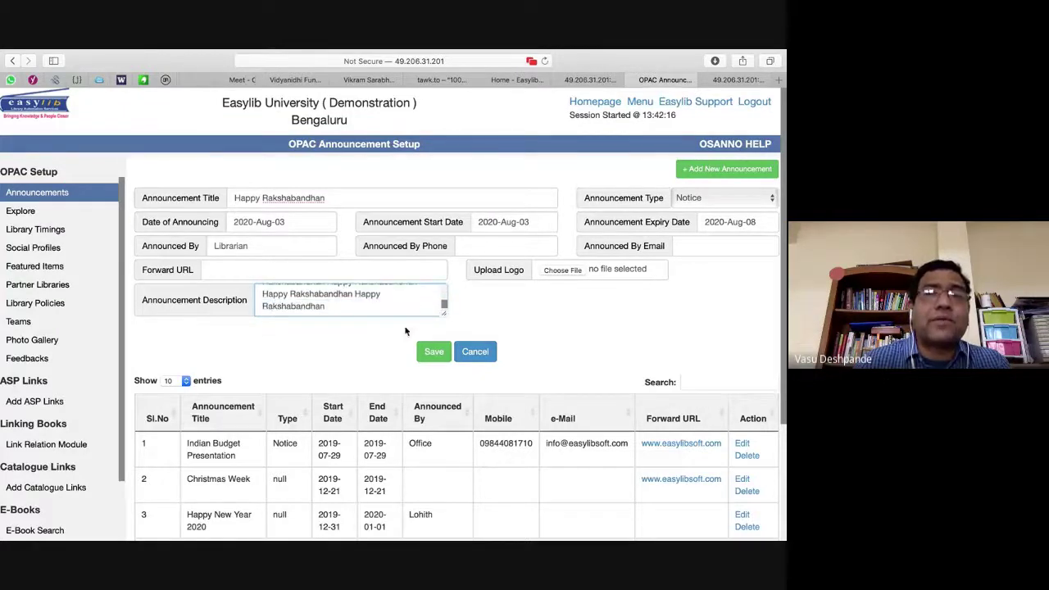
pyautogui.click(436, 353)
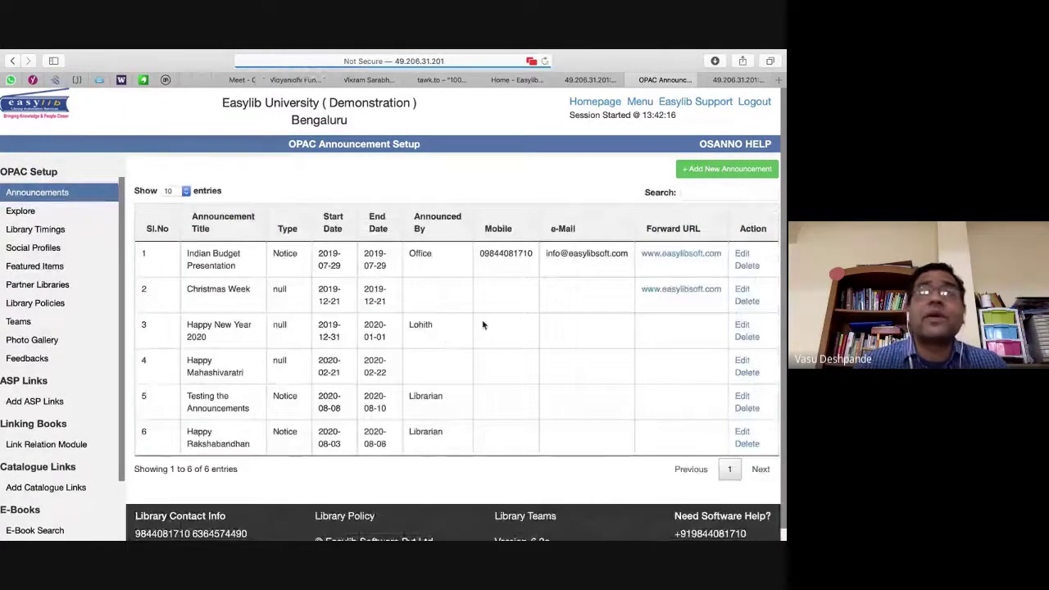
# Step: Reload the library home page and browse through its announcements, starting with "Happy Rakshabandhan"
pyautogui.click(738, 79)
pyautogui.click(51, 108)
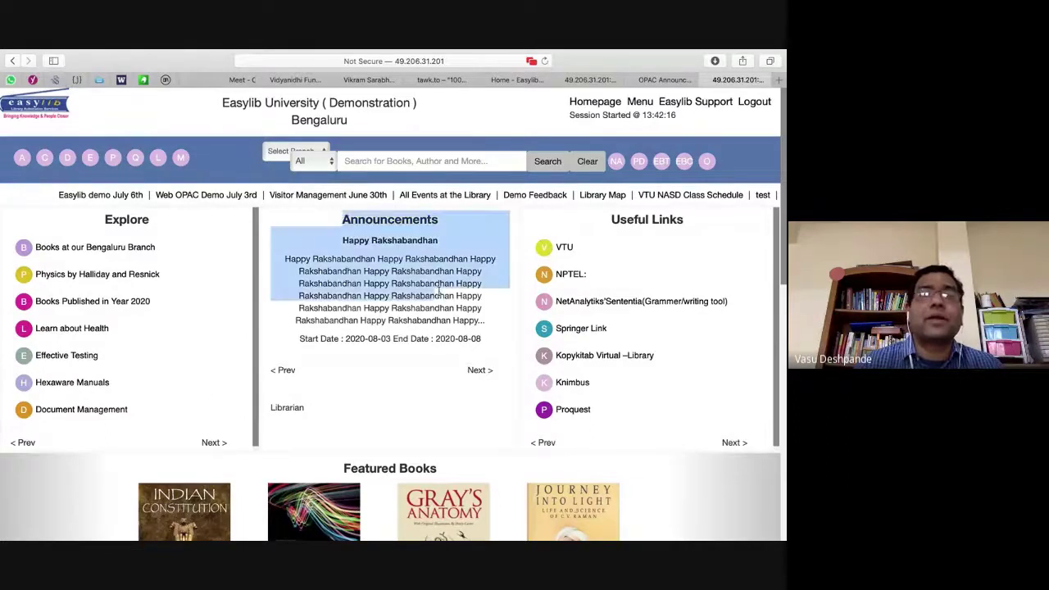
pyautogui.click(480, 371)
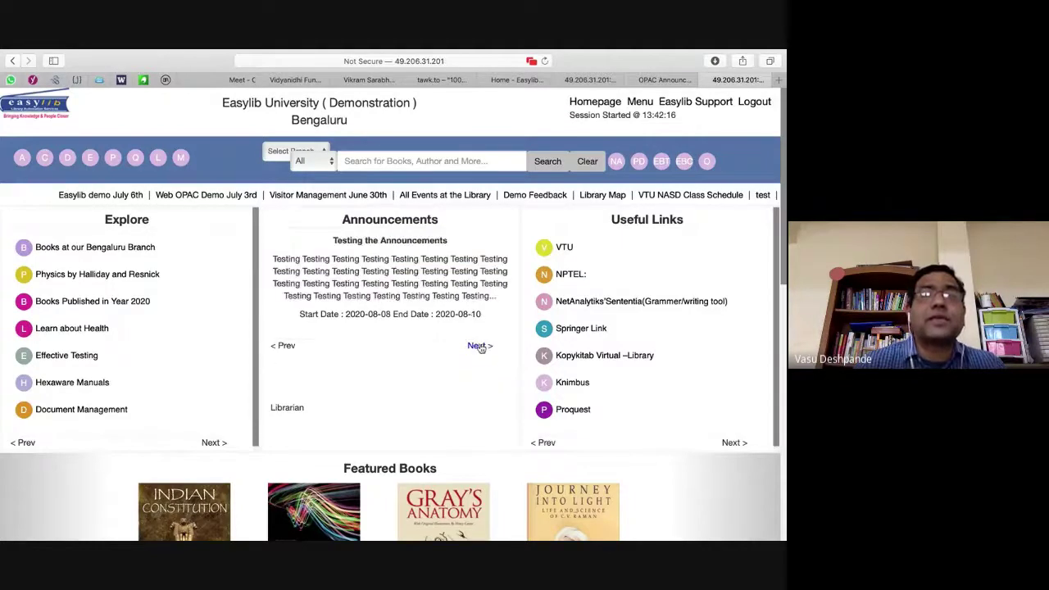
pyautogui.click(480, 346)
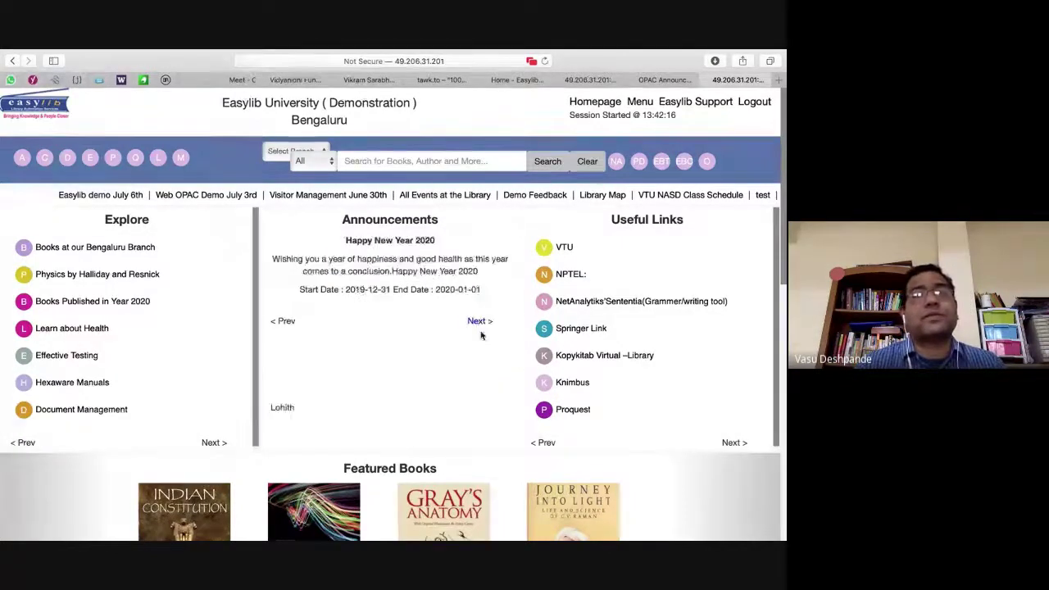
pyautogui.click(479, 322)
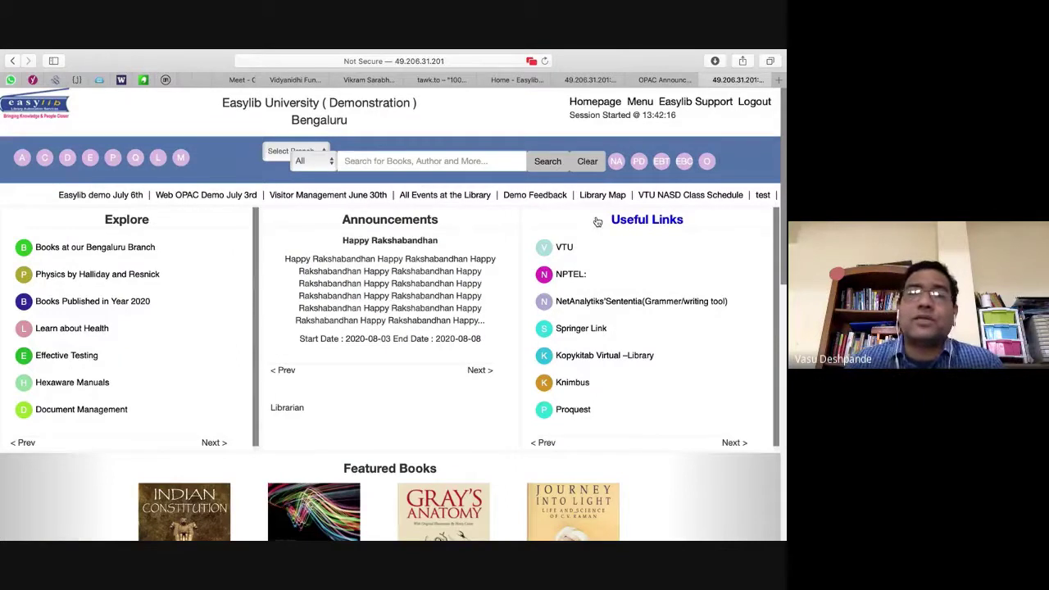
# Step: Highlight the Useful Links section on the home page and page back and forth through its external resources
pyautogui.moveTo(598, 222); pyautogui.dragTo(687, 413)
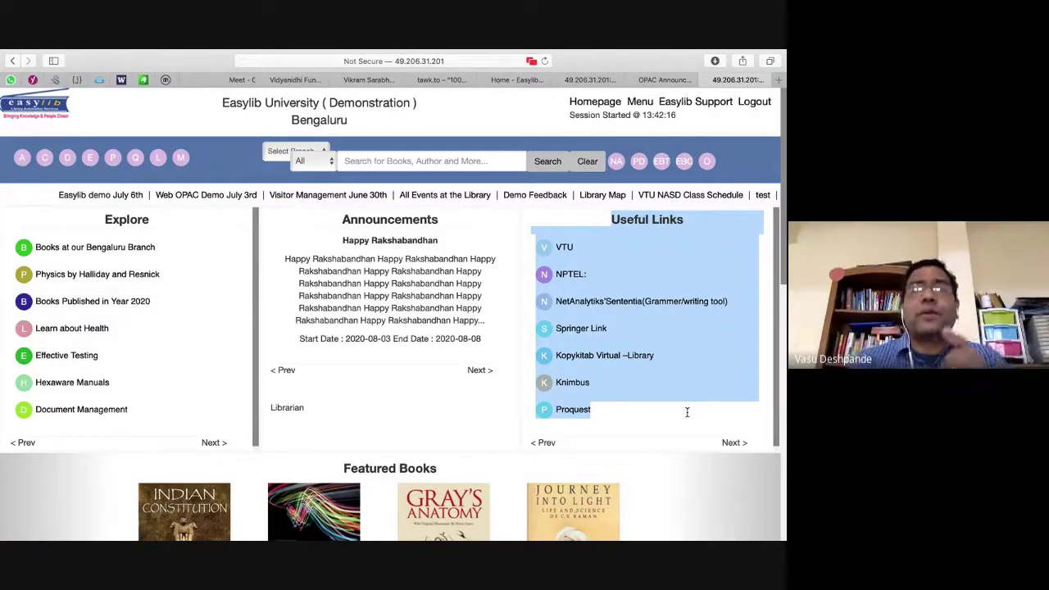
pyautogui.click(595, 249)
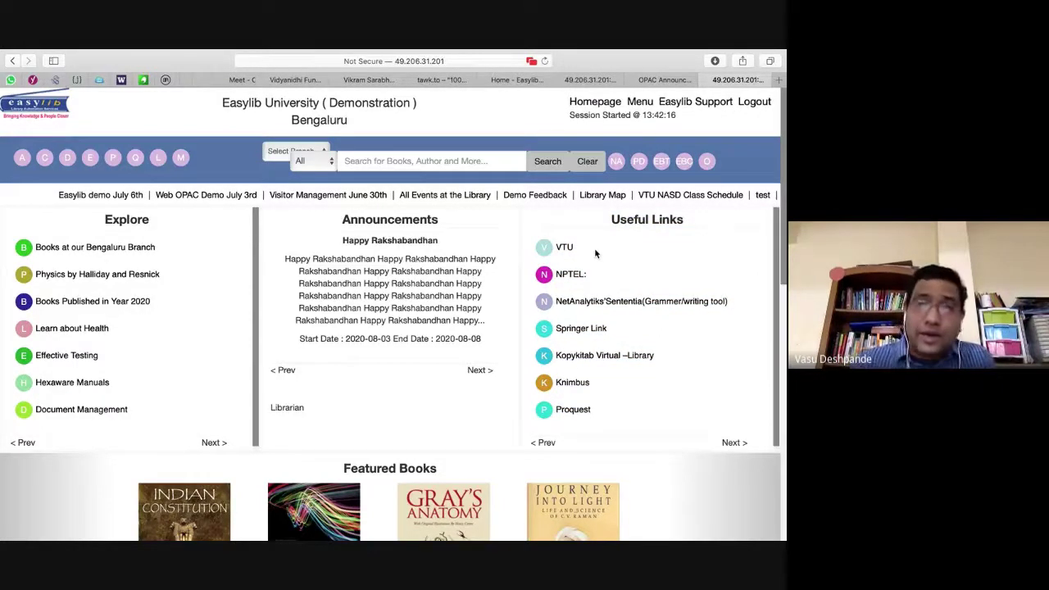
pyautogui.click(734, 443)
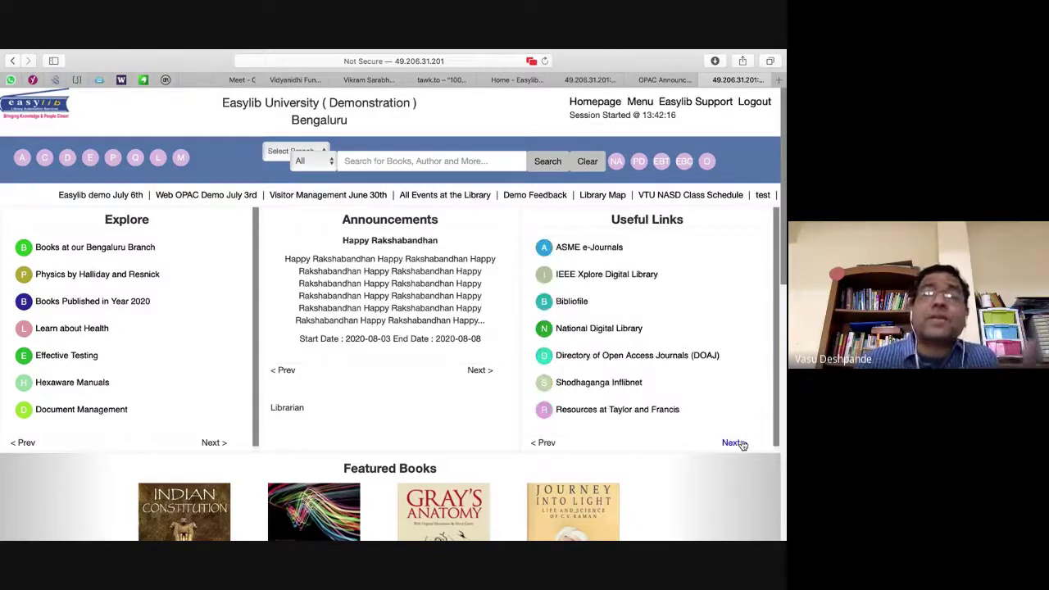
pyautogui.click(544, 443)
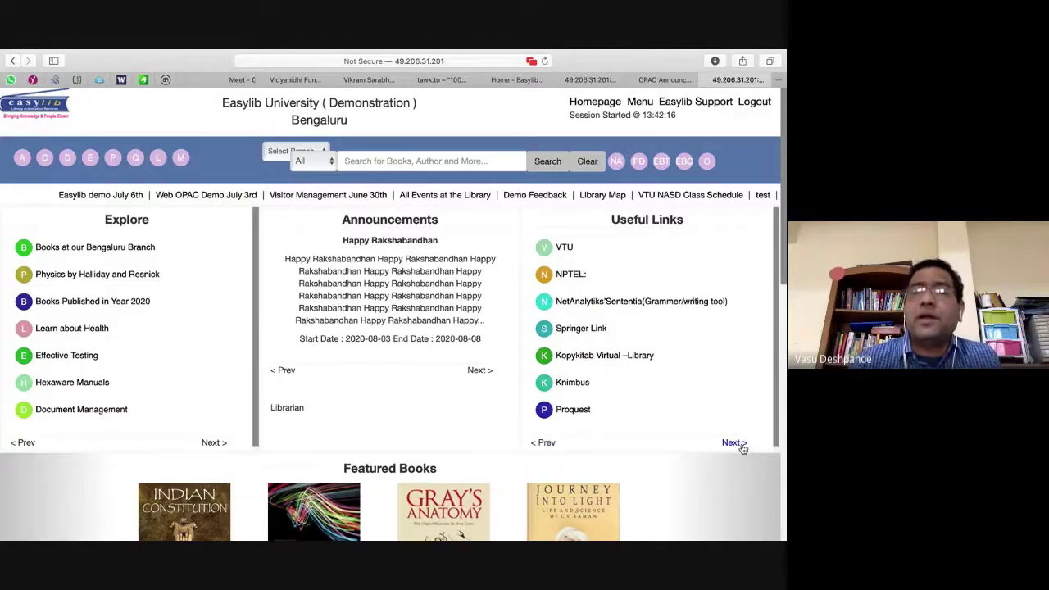
pyautogui.click(733, 442)
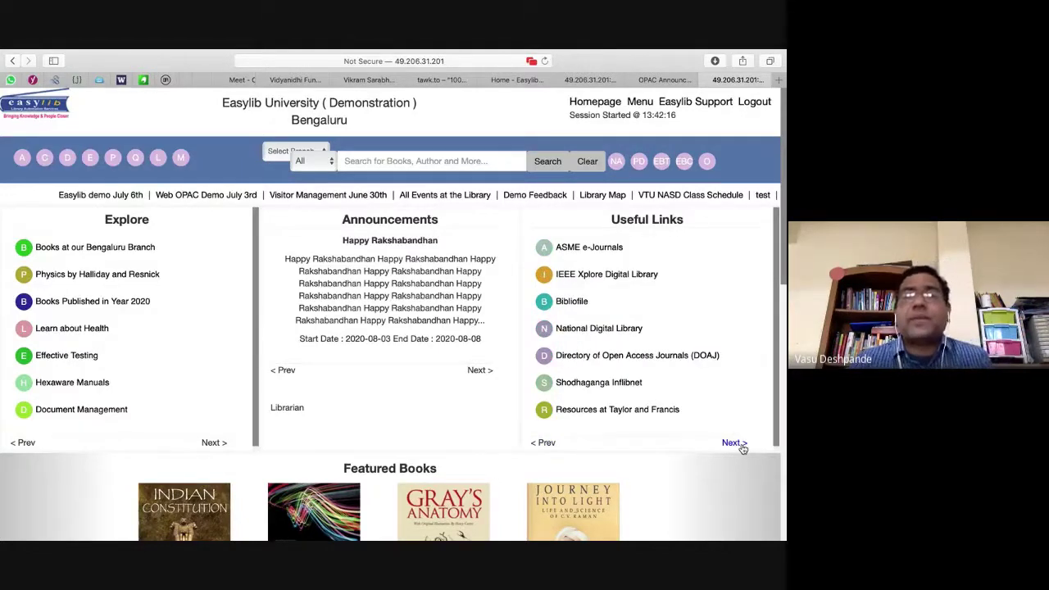
pyautogui.click(742, 448)
pyautogui.click(543, 362)
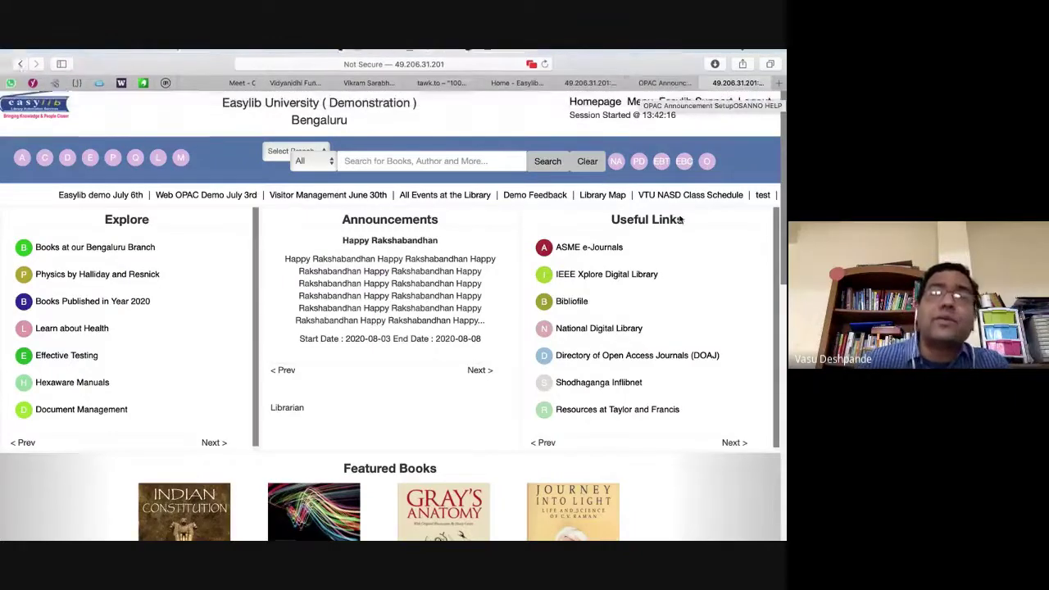
pyautogui.click(648, 220)
pyautogui.click(731, 114)
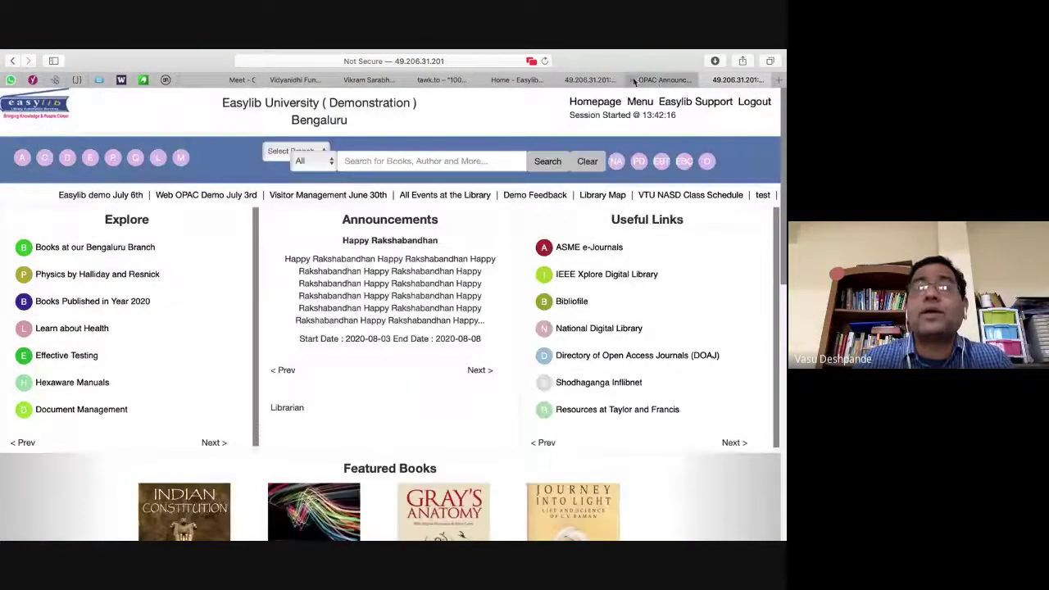
# Step: Return to the OPAC setup pages and open the Partner Libraries setup
pyautogui.click(592, 79)
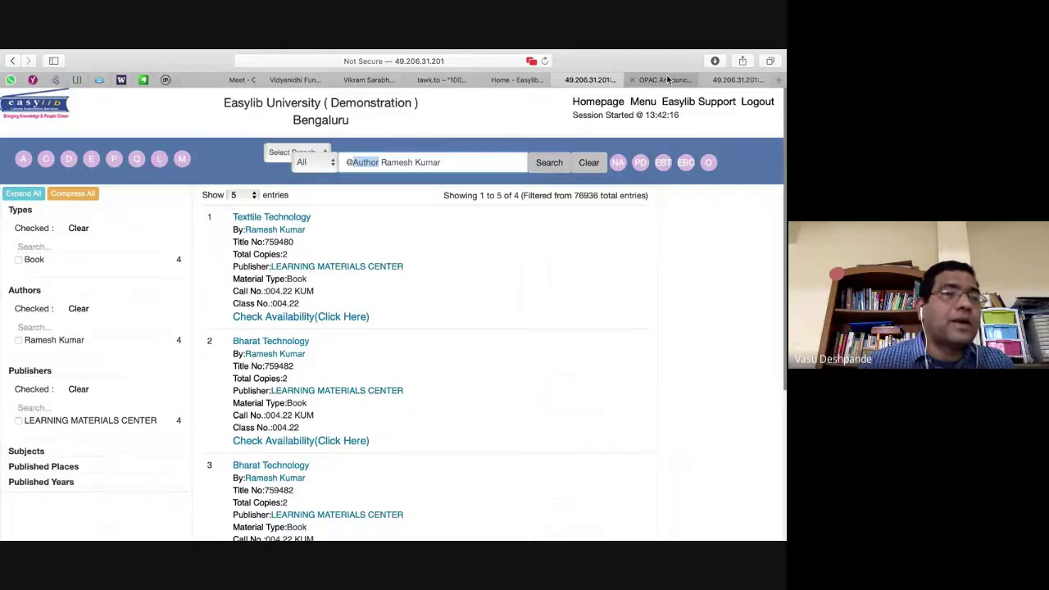
pyautogui.click(668, 80)
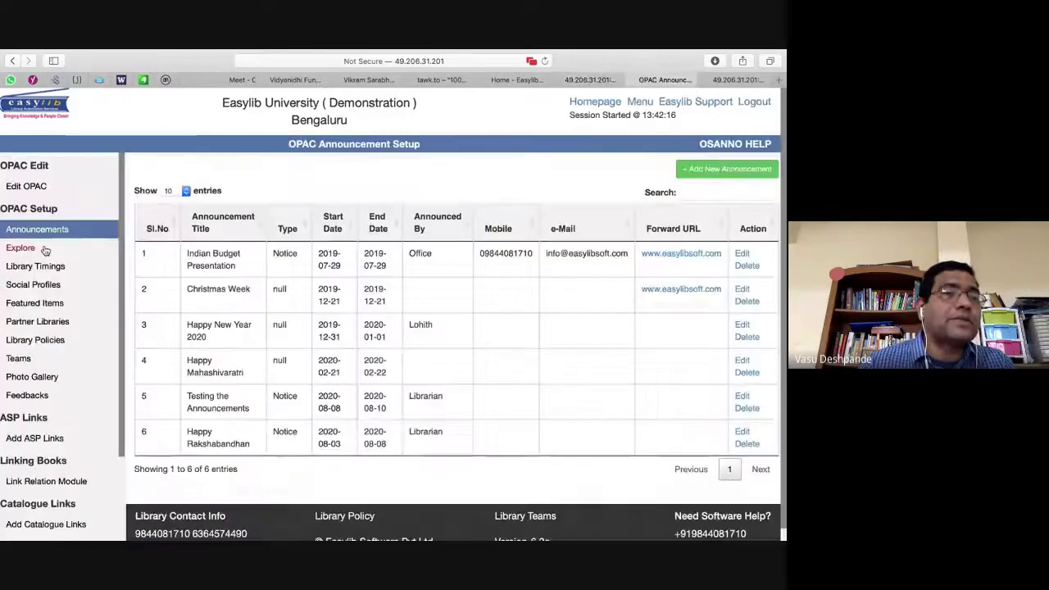
pyautogui.click(36, 322)
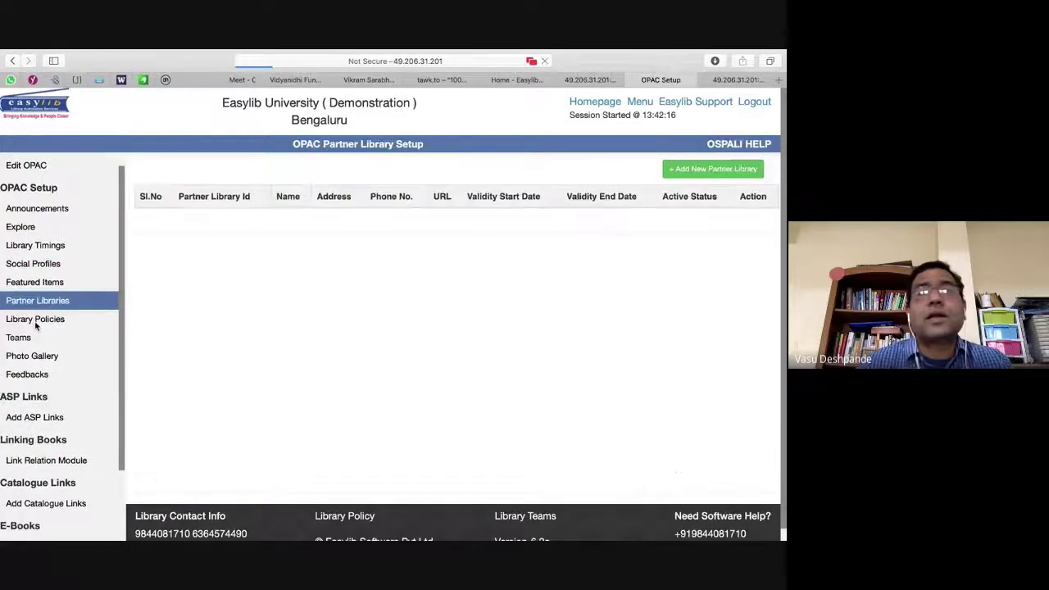
# Step: Add a new partner library and enter 10 as its Partner Library Id
pyautogui.click(713, 169)
pyautogui.click(250, 201)
pyautogui.write('10')
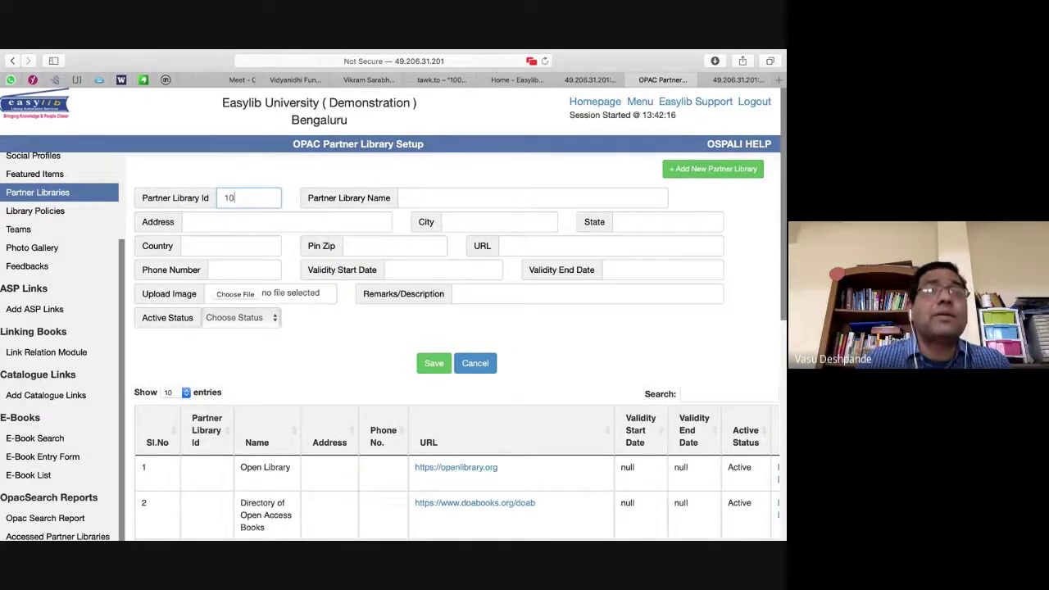
pyautogui.press('BackSpace')
pyautogui.press('BackSpace')
pyautogui.write('10')
pyautogui.write('001')
pyautogui.press('Tab')
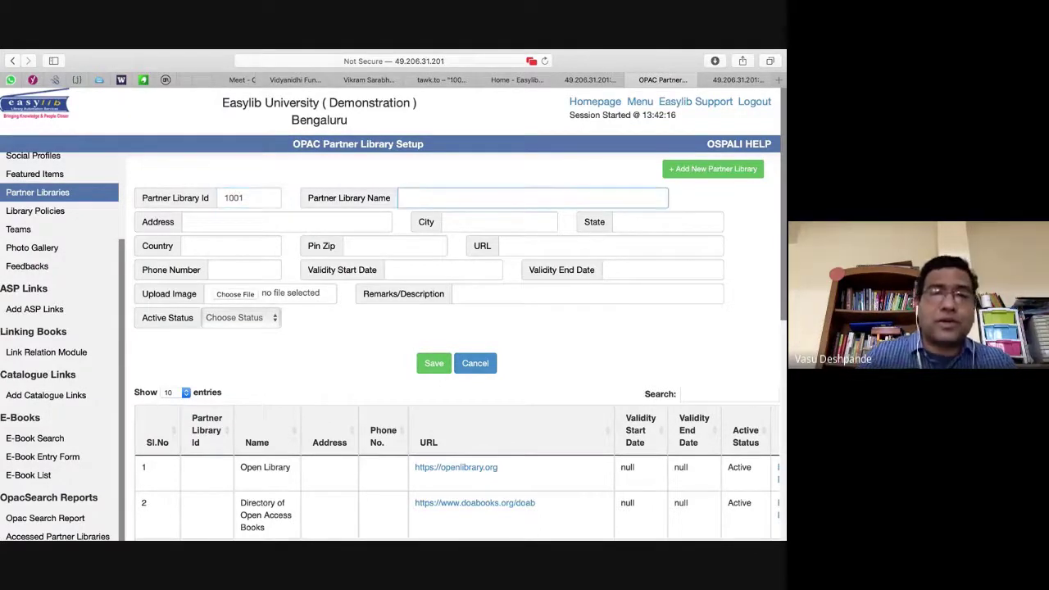
pyautogui.write('Open Ac')
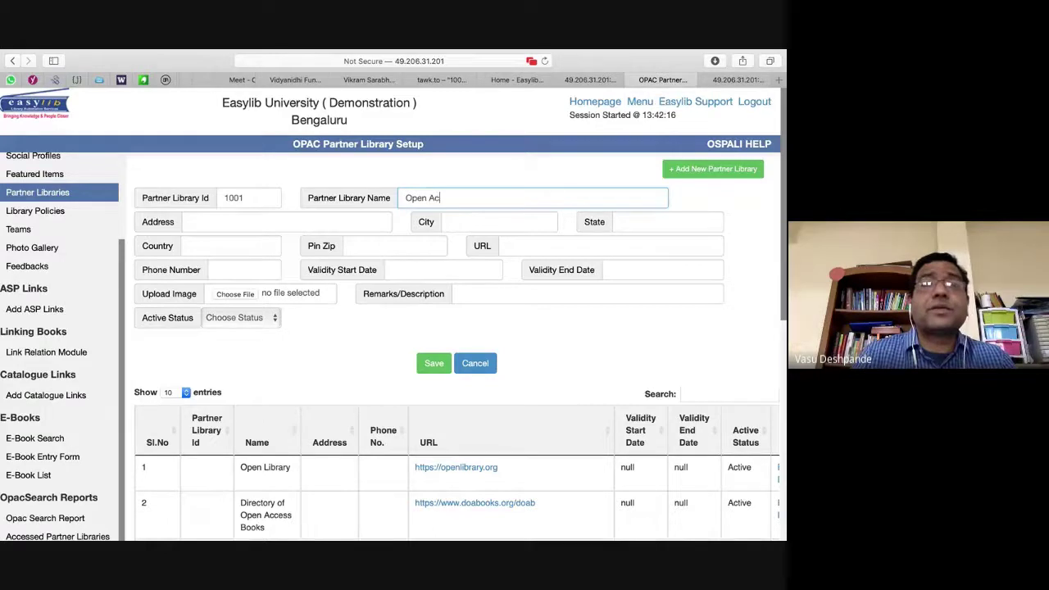
pyautogui.write('cess Journals')
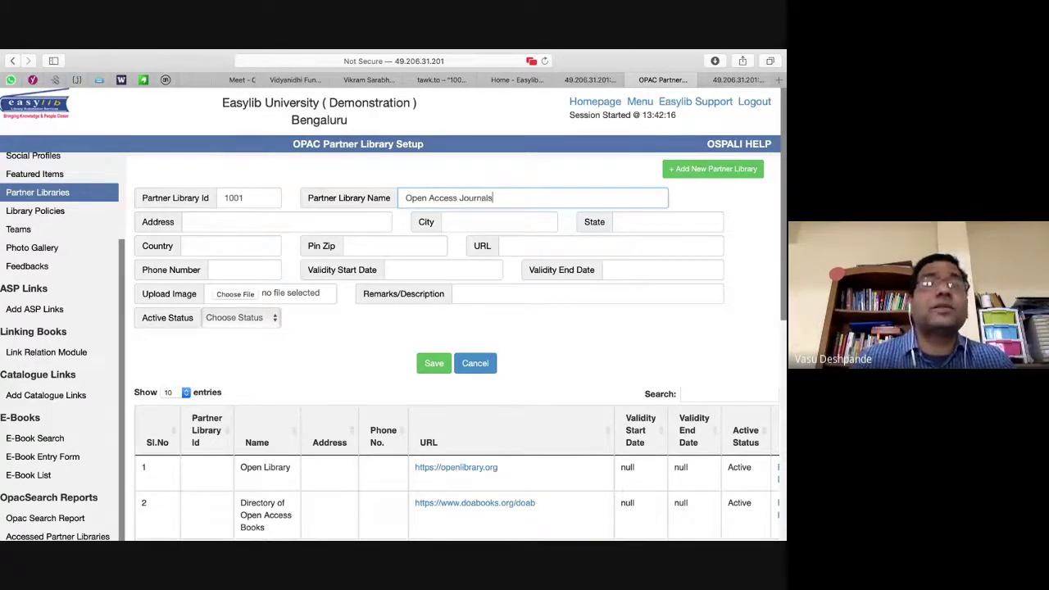
pyautogui.press('super+a')
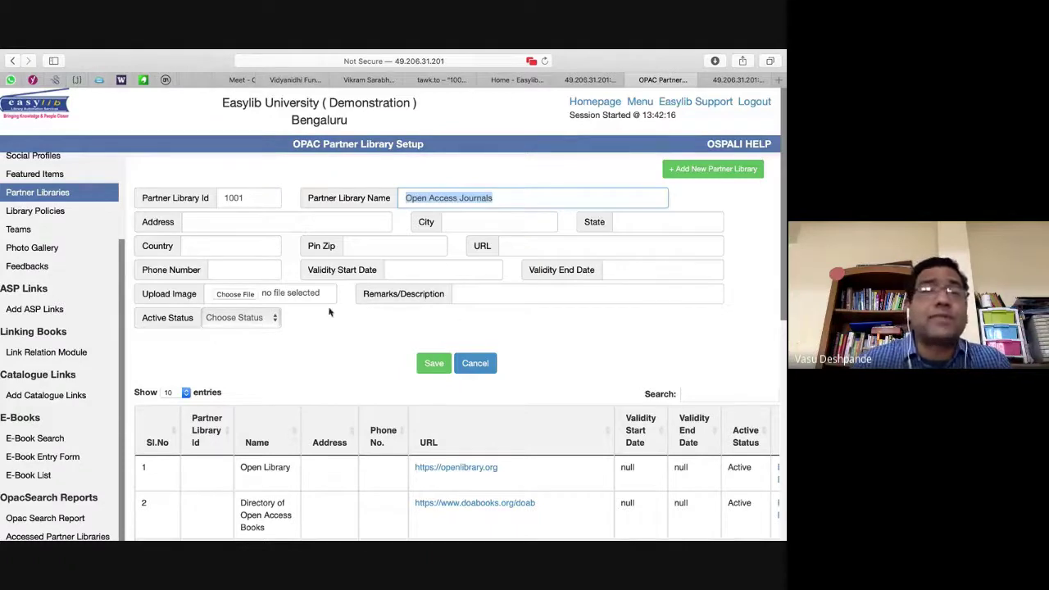
pyautogui.click(546, 246)
pyautogui.write('www.doaj.org')
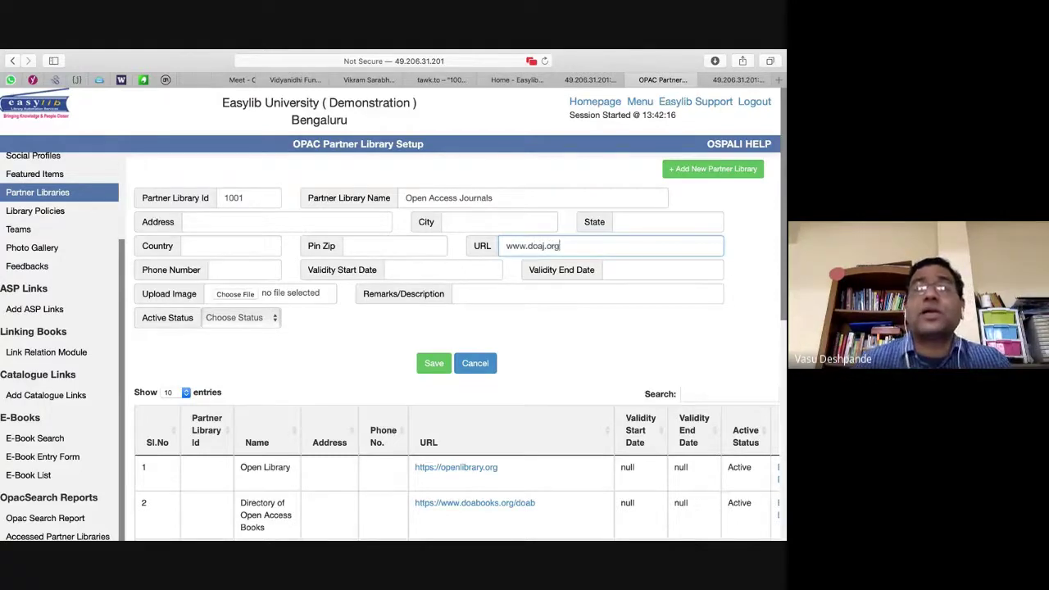
pyautogui.tripleClick(599, 252)
pyautogui.press('super+c')
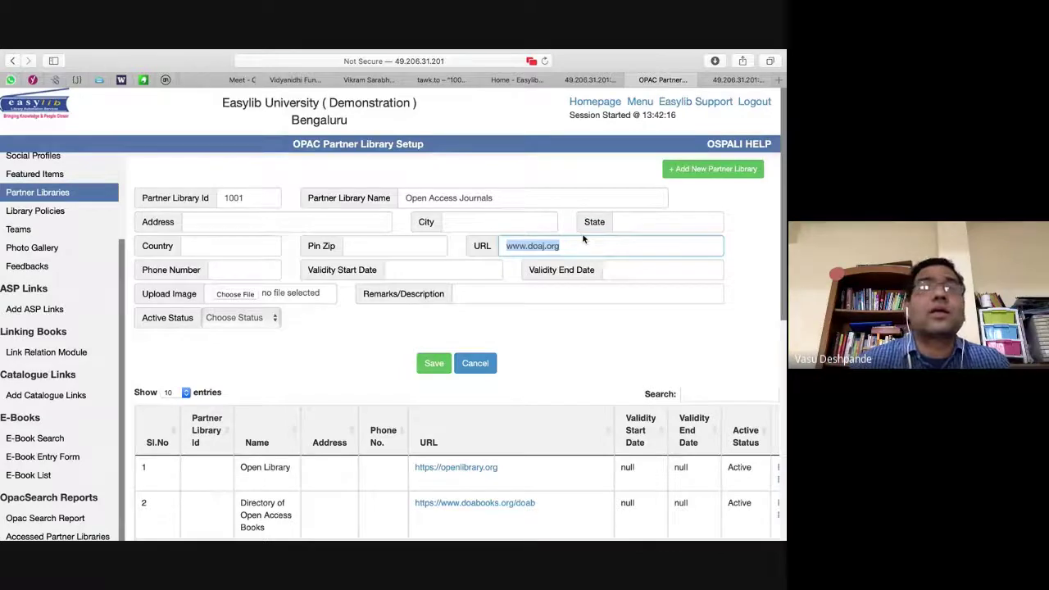
pyautogui.press('super+t')
pyautogui.press('super+v')
pyautogui.press('Return')
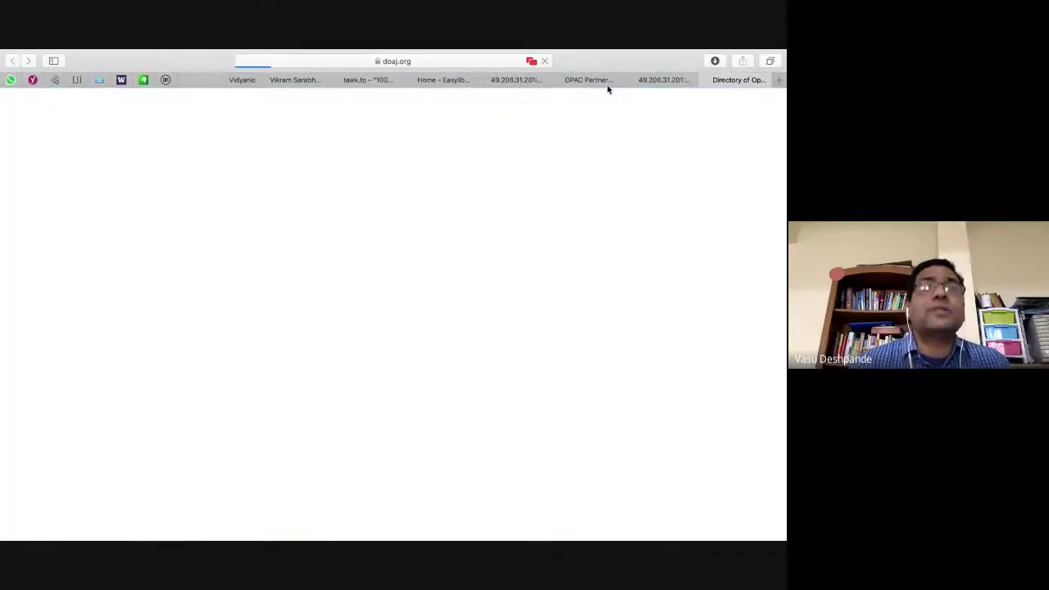
pyautogui.click(415, 61)
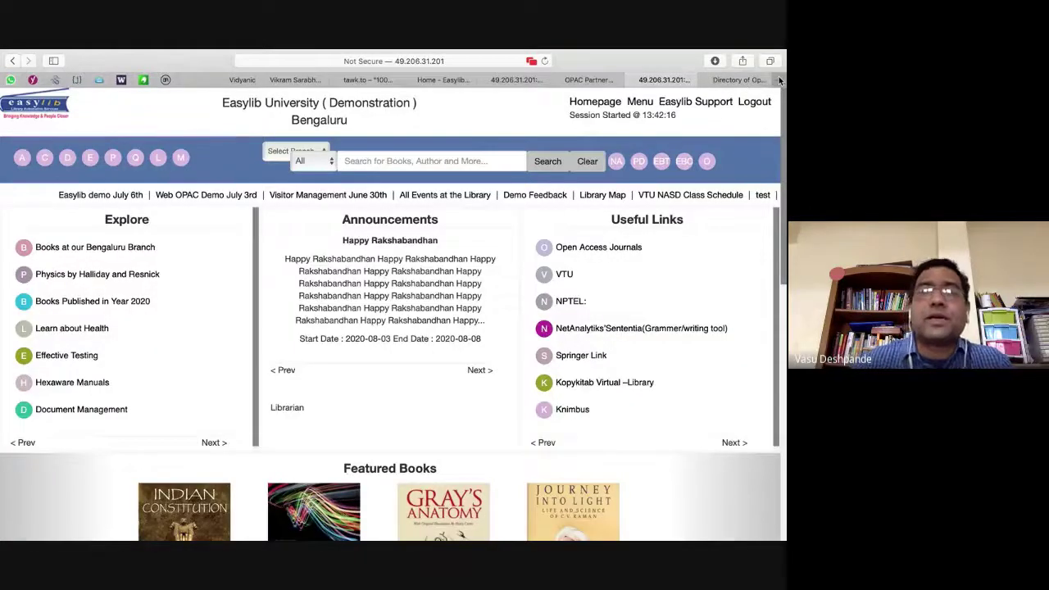
# Step: Search Google for "indian festivals" in a new browser tab
pyautogui.click(781, 79)
pyautogui.write('information ab')
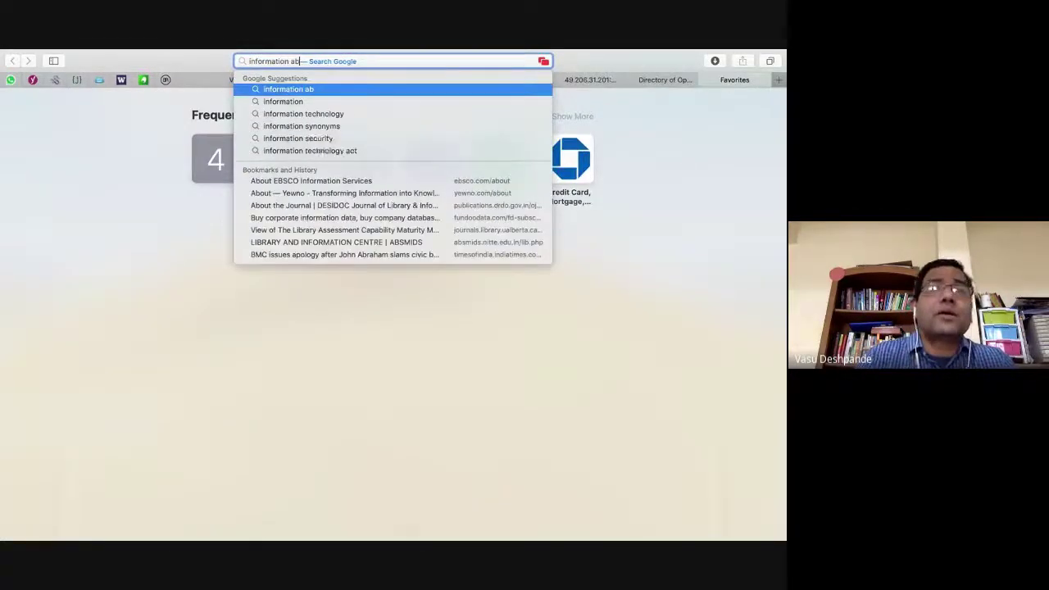
pyautogui.tripleClick(497, 66)
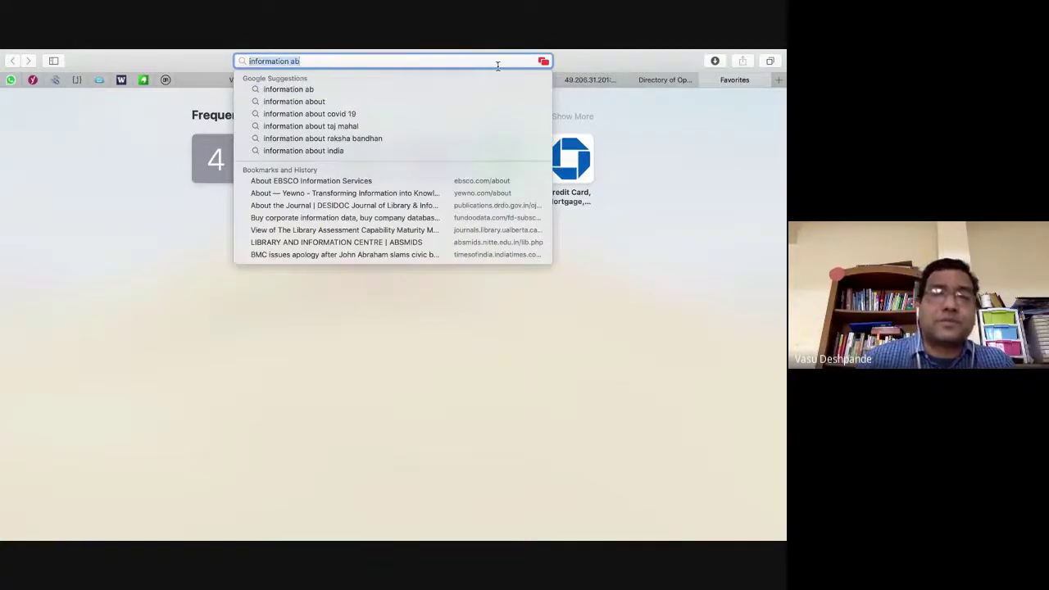
pyautogui.write('indi')
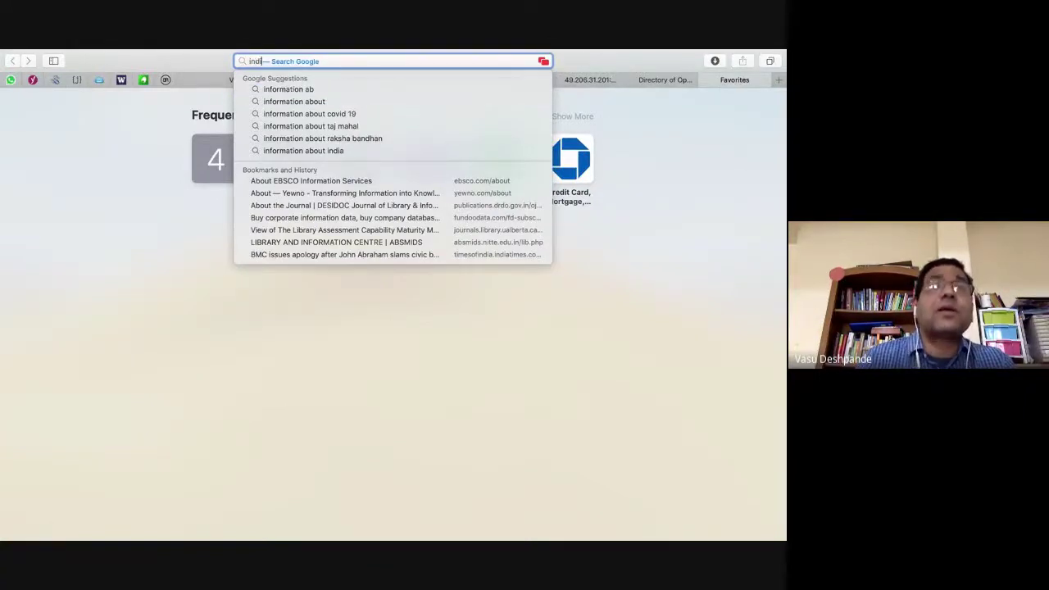
pyautogui.write('an f')
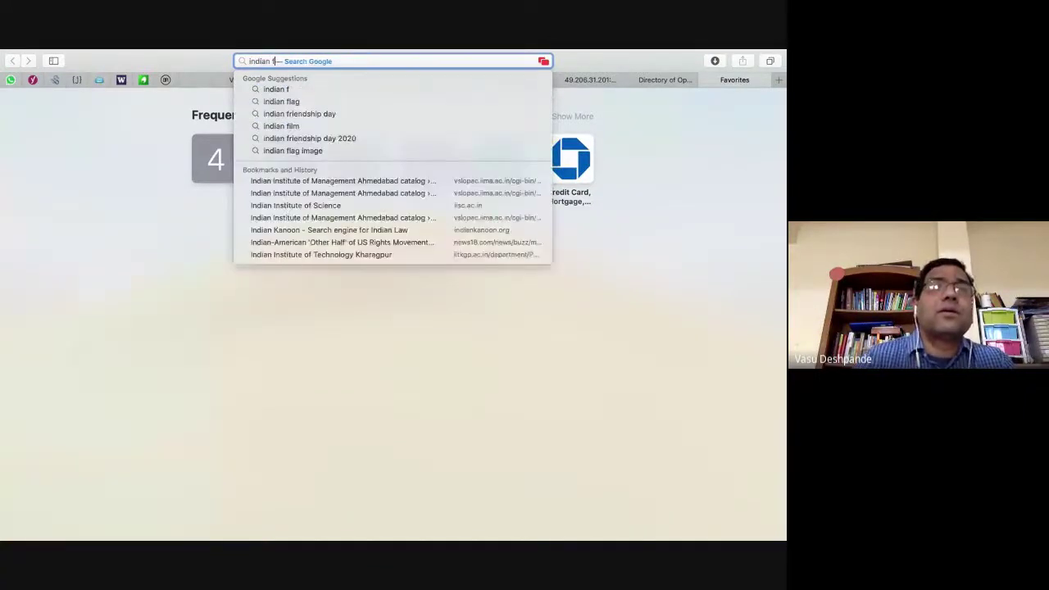
pyautogui.write('estivals')
pyautogui.press('Return')
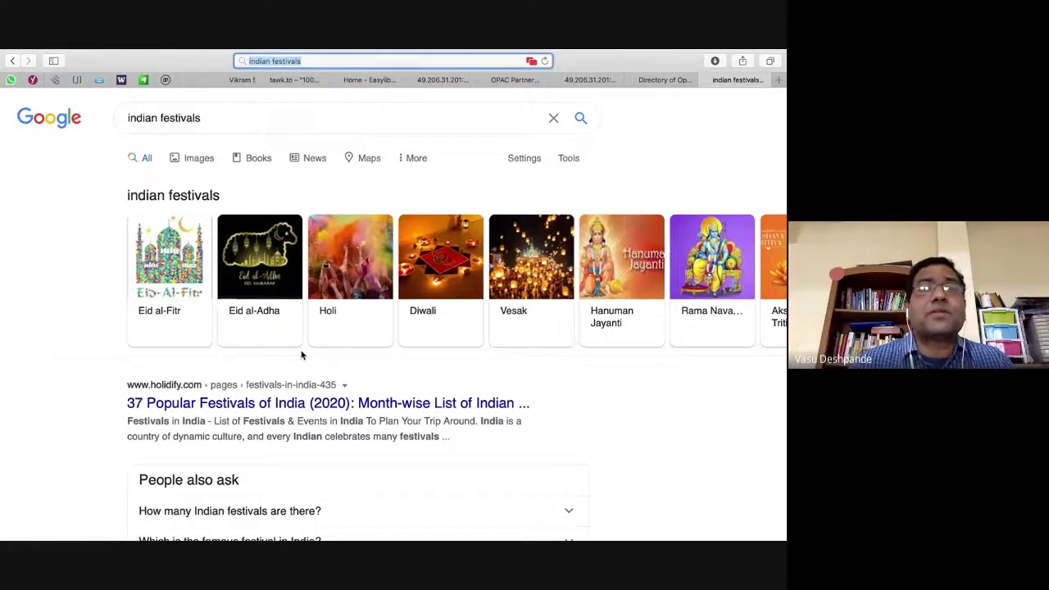
# Step: Open the holidify.com result on popular festivals of India and select its page address
pyautogui.scroll(-3, 301, 355)
pyautogui.click(335, 274)
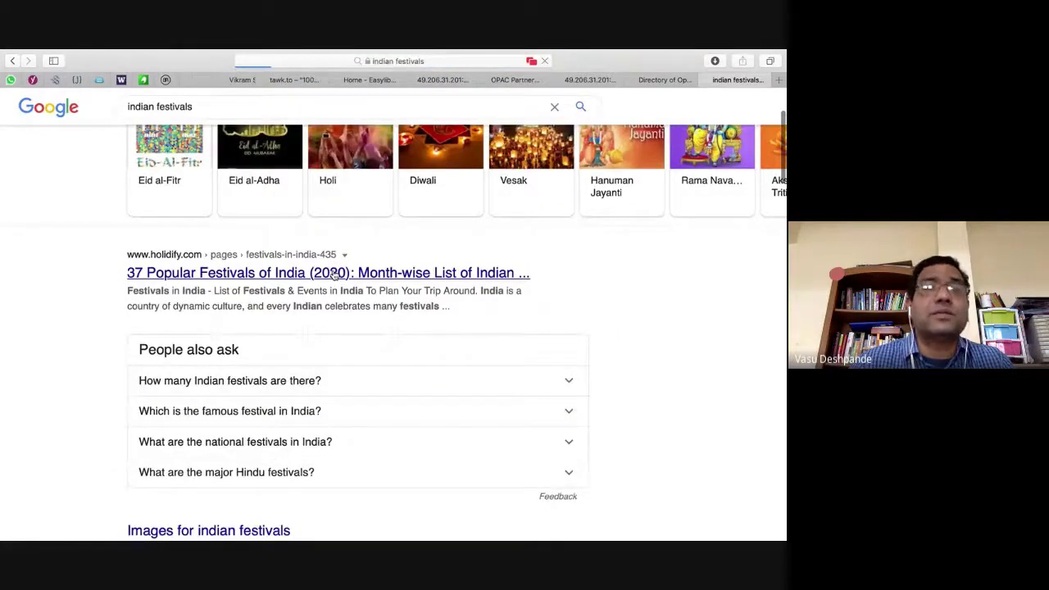
pyautogui.click(492, 61)
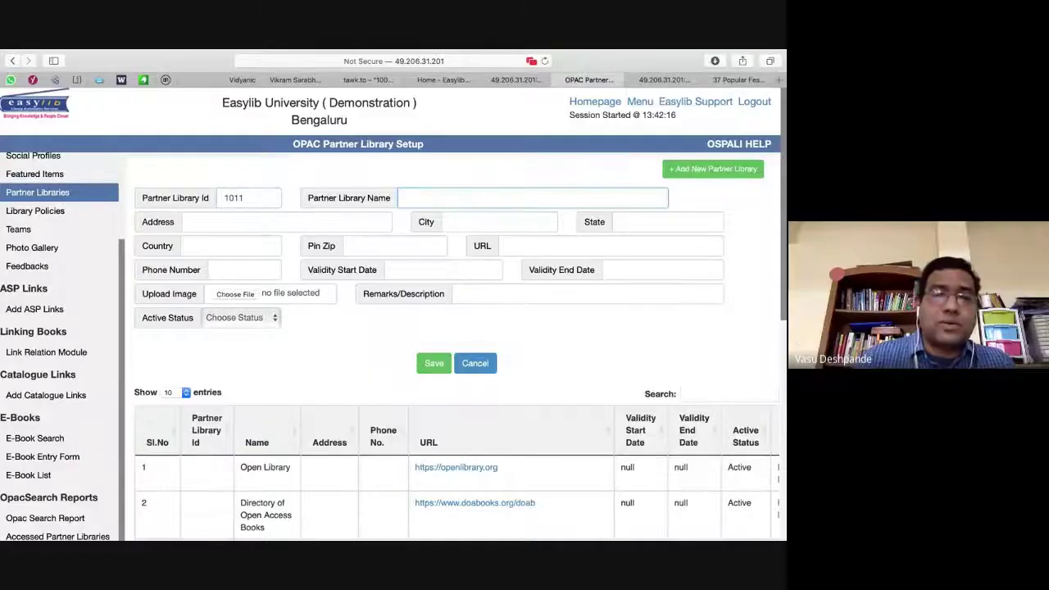
# Step: Name partner library 1011 Festivals in India, give it the holidify festivals URL, save it and reload the OPAC homepage
pyautogui.write('Festivals in India')
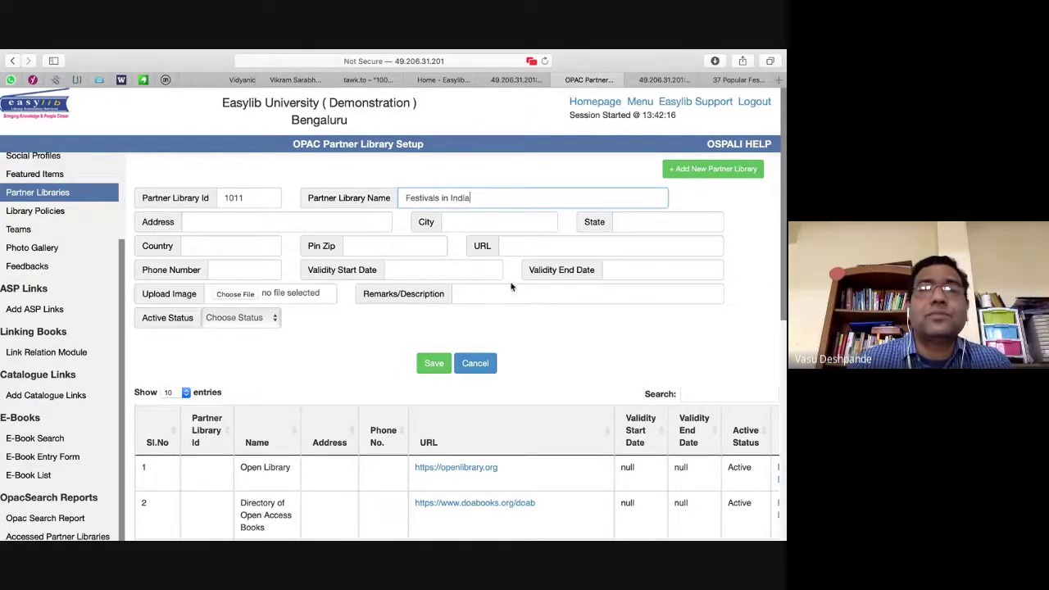
pyautogui.click(494, 297)
pyautogui.click(530, 253)
pyautogui.press('super+v')
pyautogui.click(435, 369)
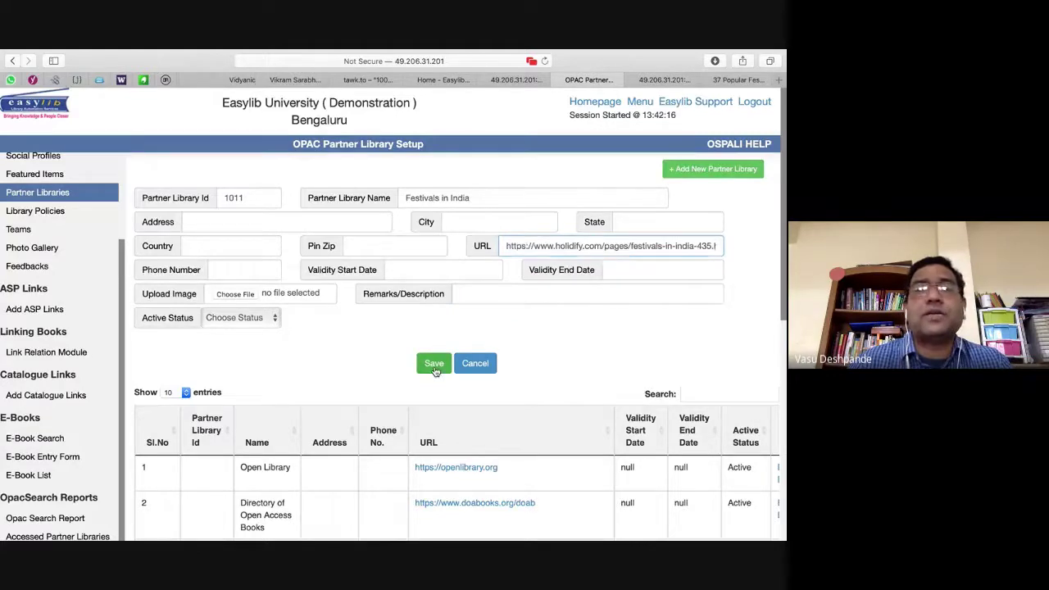
pyautogui.click(666, 81)
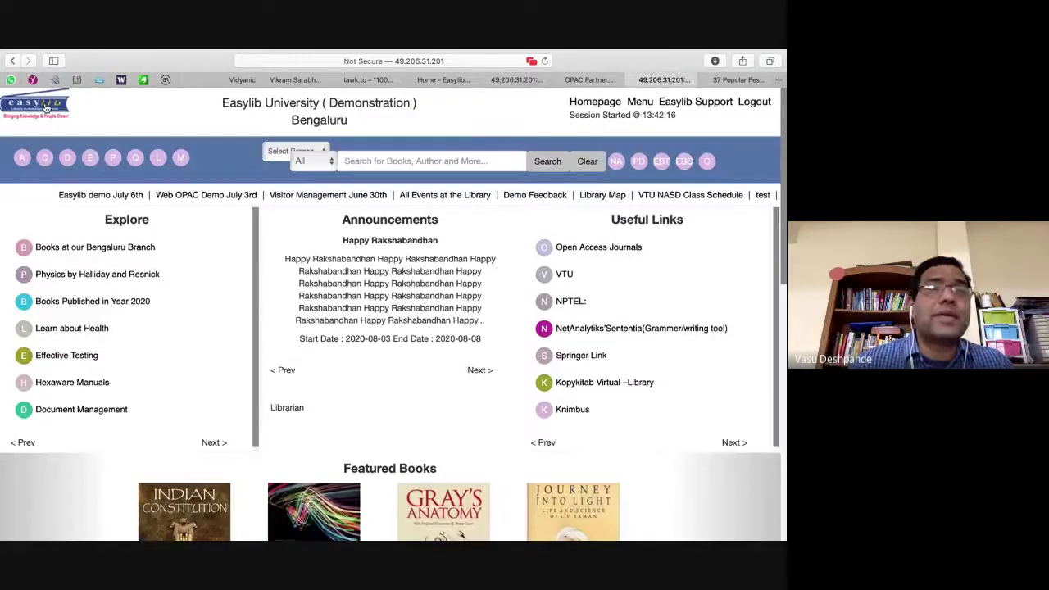
pyautogui.click(45, 107)
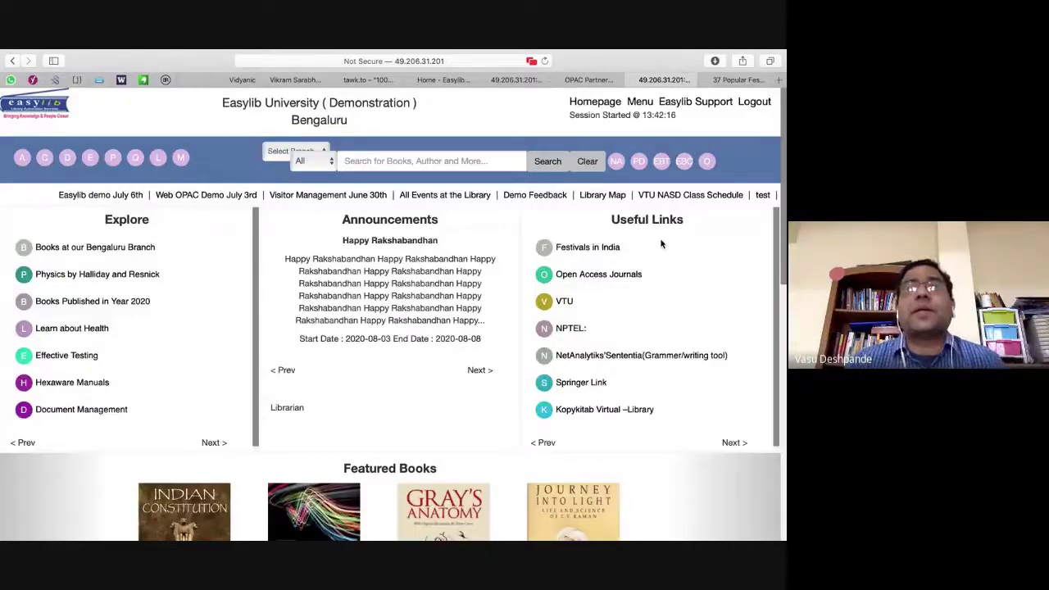
# Step: Open the Accessed Partner Libraries Report, sort it by accessed date with the newest first and examine the entries
pyautogui.click(556, 80)
pyautogui.scroll(-2, 41, 370)
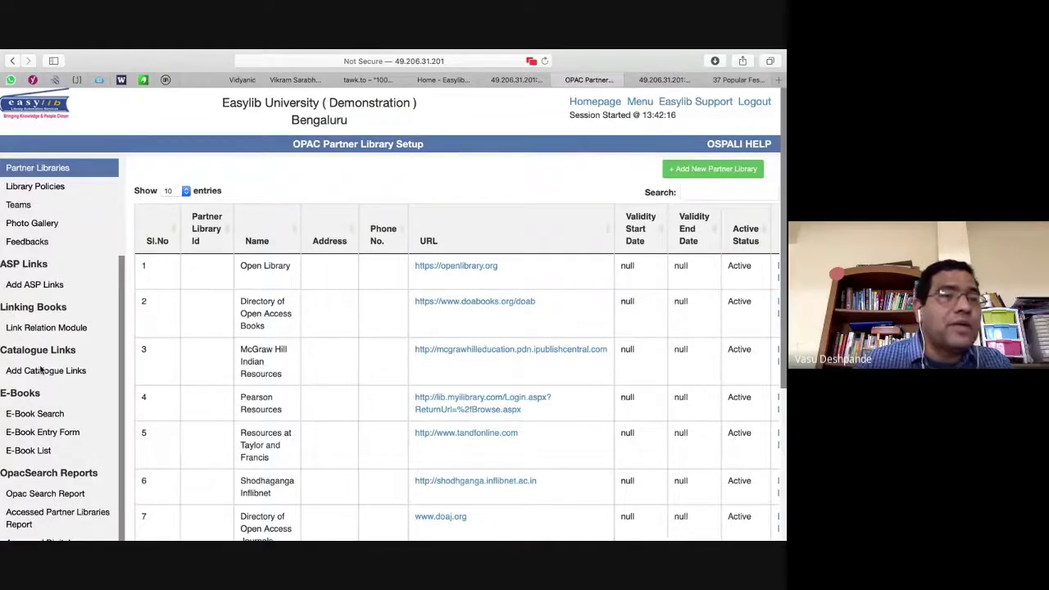
pyautogui.scroll(-5, 41, 370)
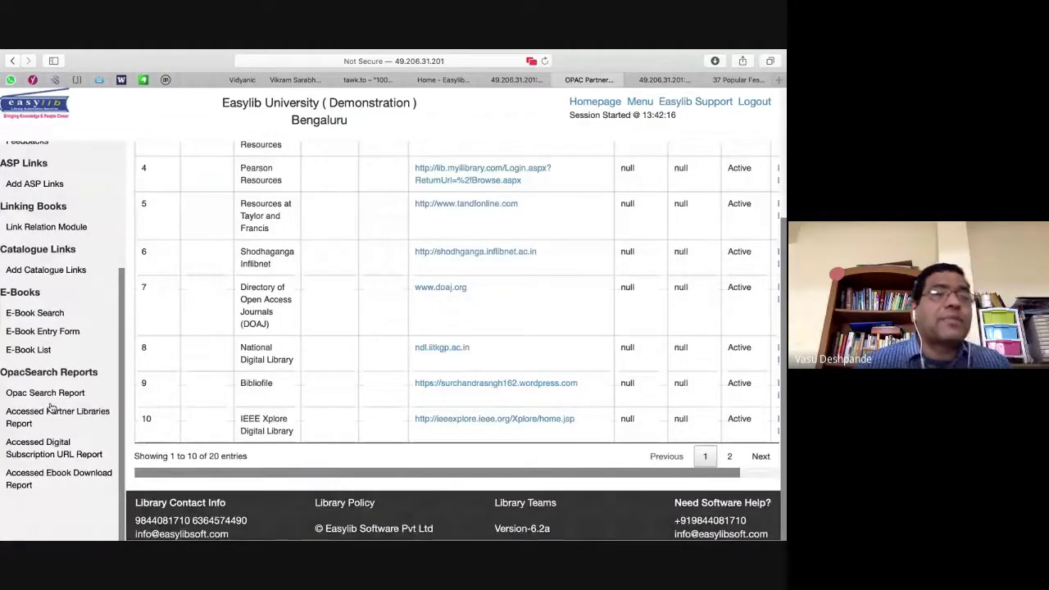
pyautogui.click(51, 412)
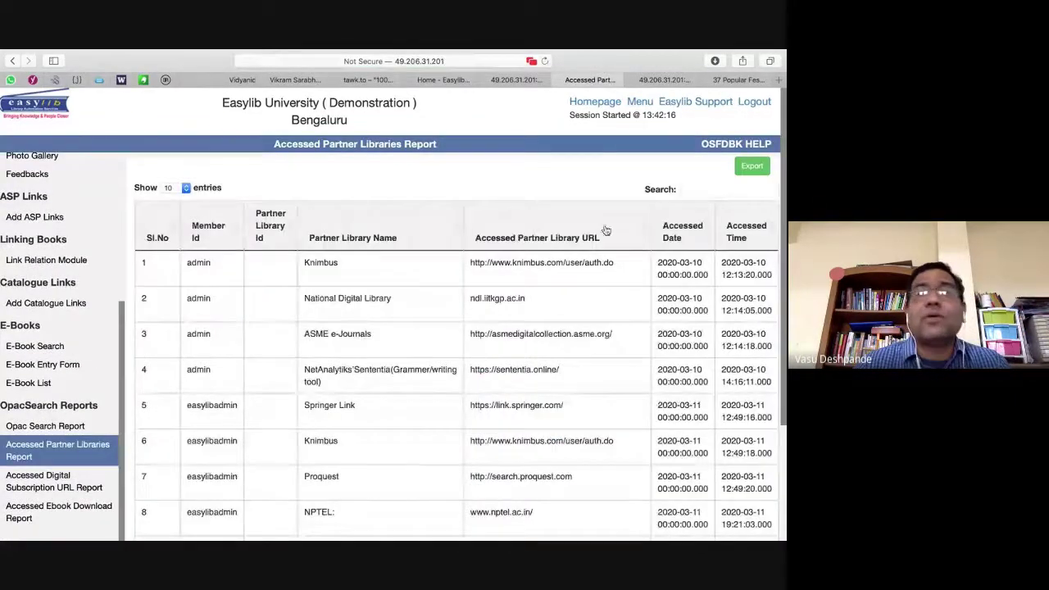
pyautogui.click(704, 234)
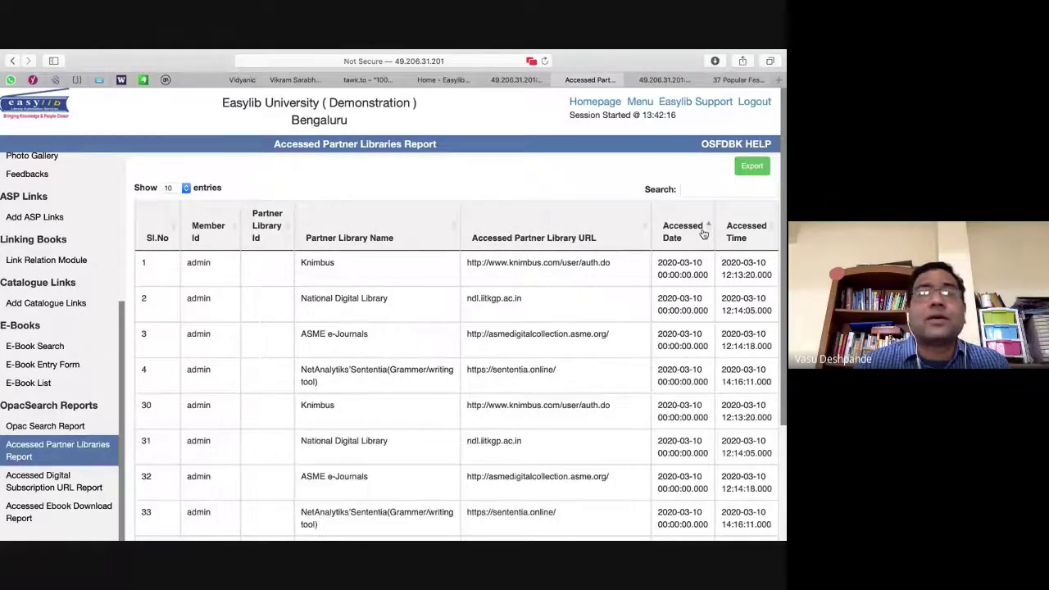
pyautogui.click(704, 234)
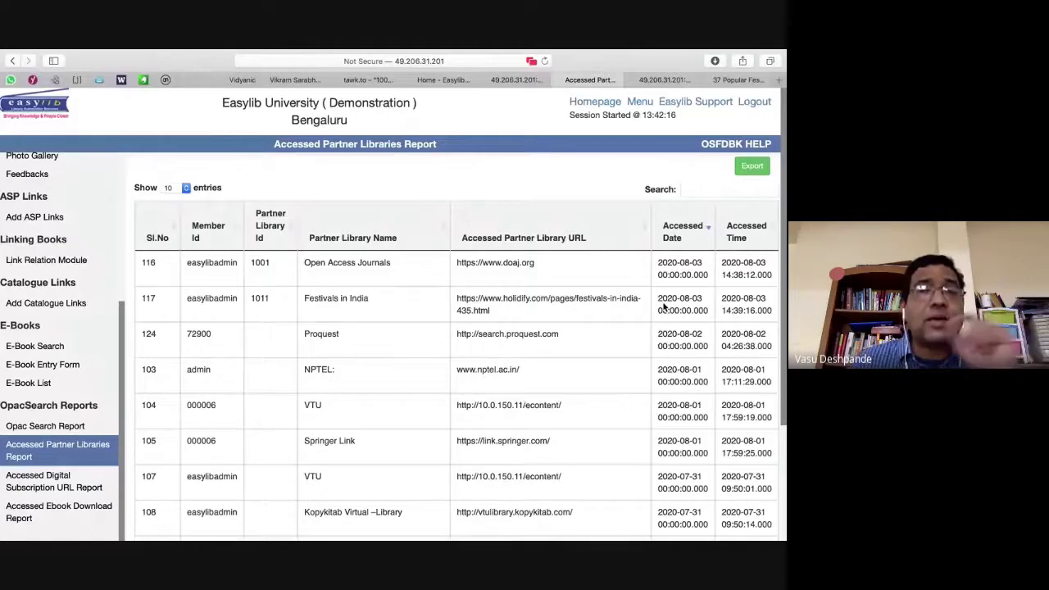
pyautogui.moveTo(342, 375); pyautogui.dragTo(291, 368)
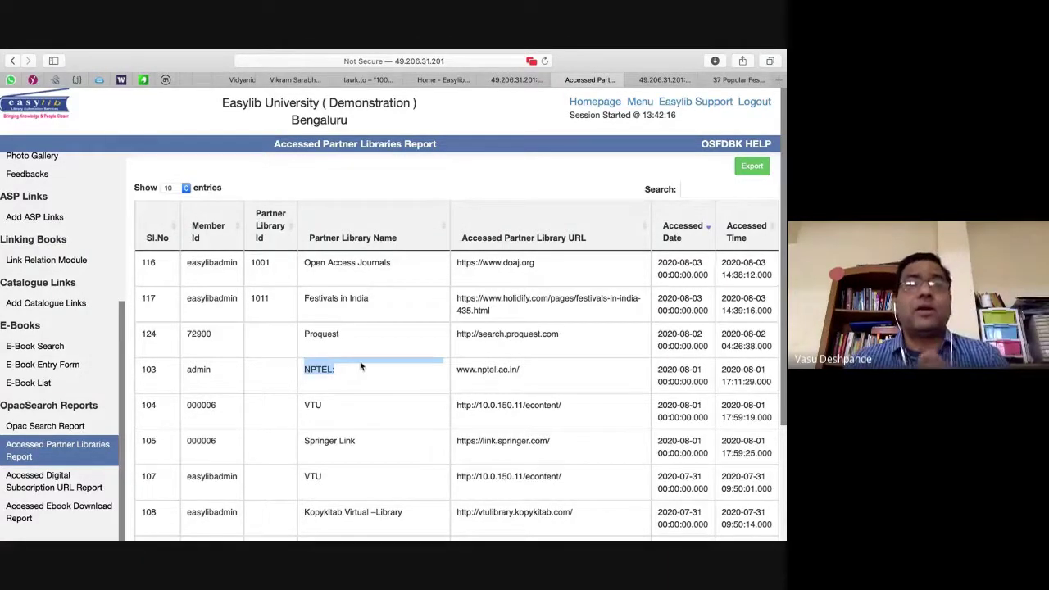
pyautogui.scroll(-3, 402, 421)
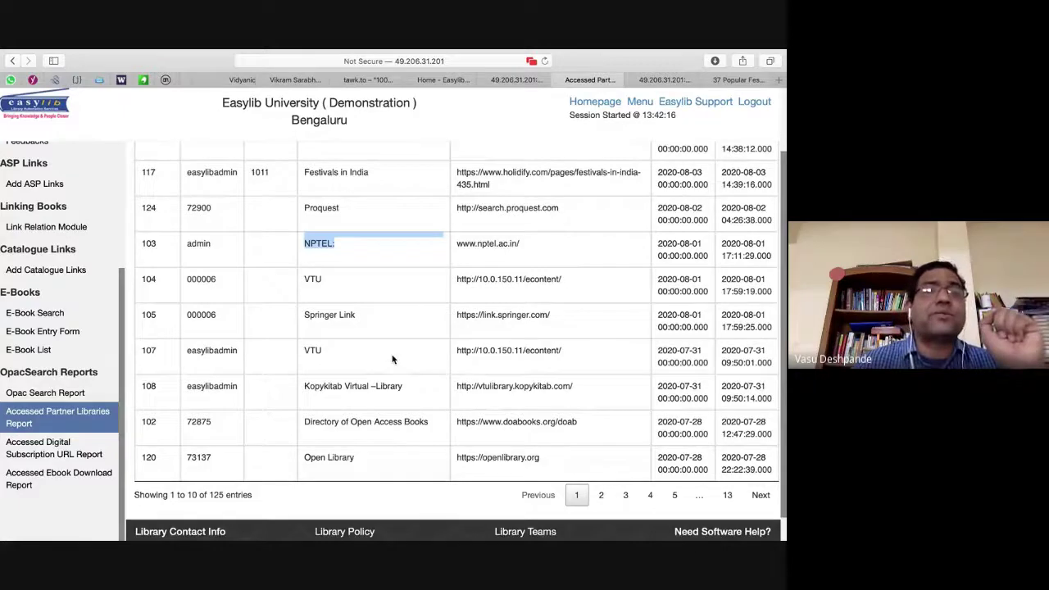
pyautogui.scroll(3, 392, 365)
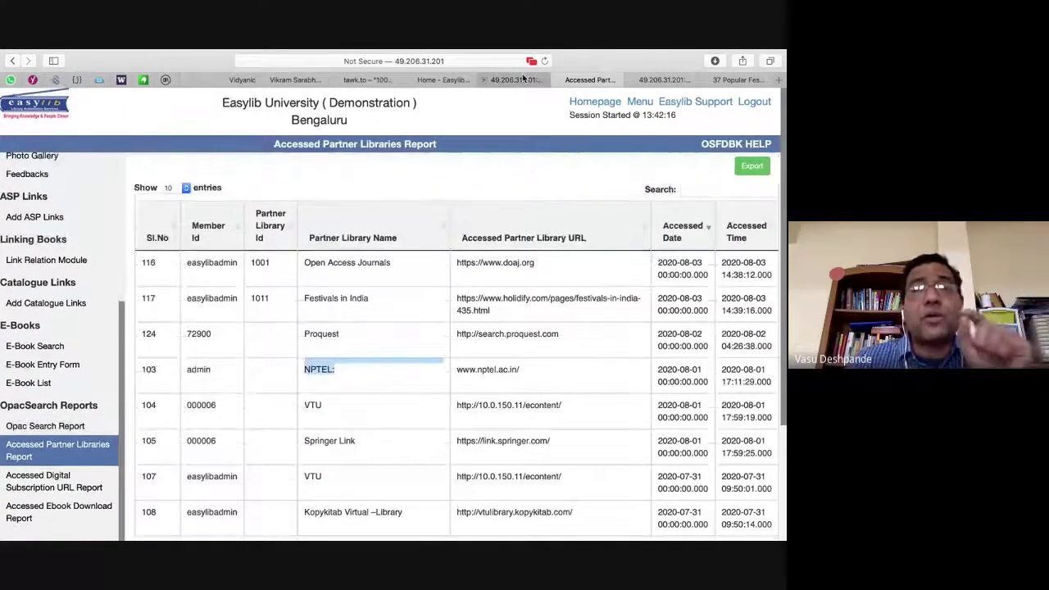
# Step: View the row of event links on the OPAC homepage and close the holidify festivals page
pyautogui.click(517, 80)
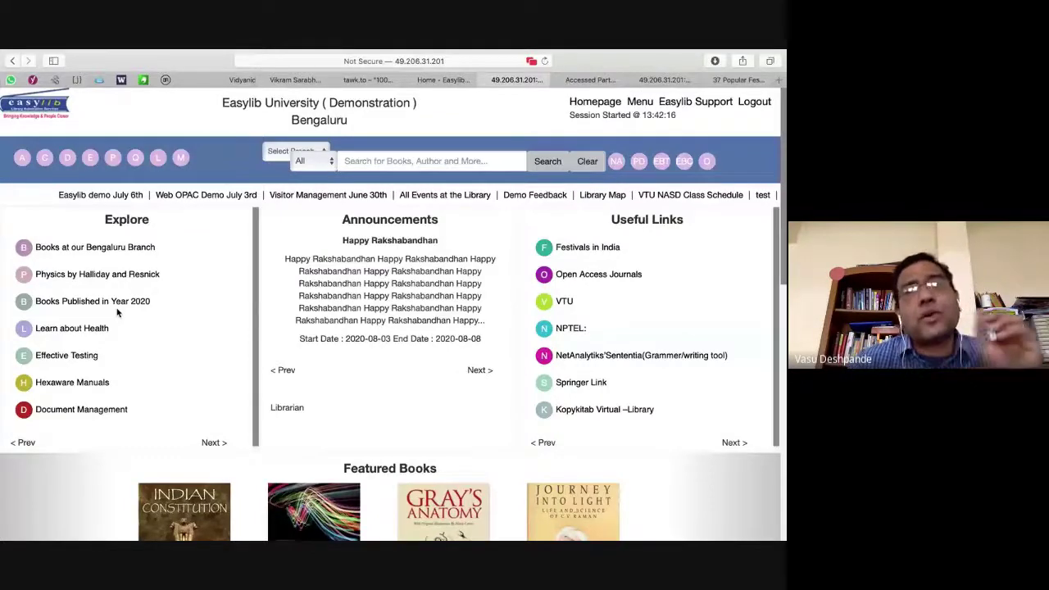
pyautogui.tripleClick(779, 195)
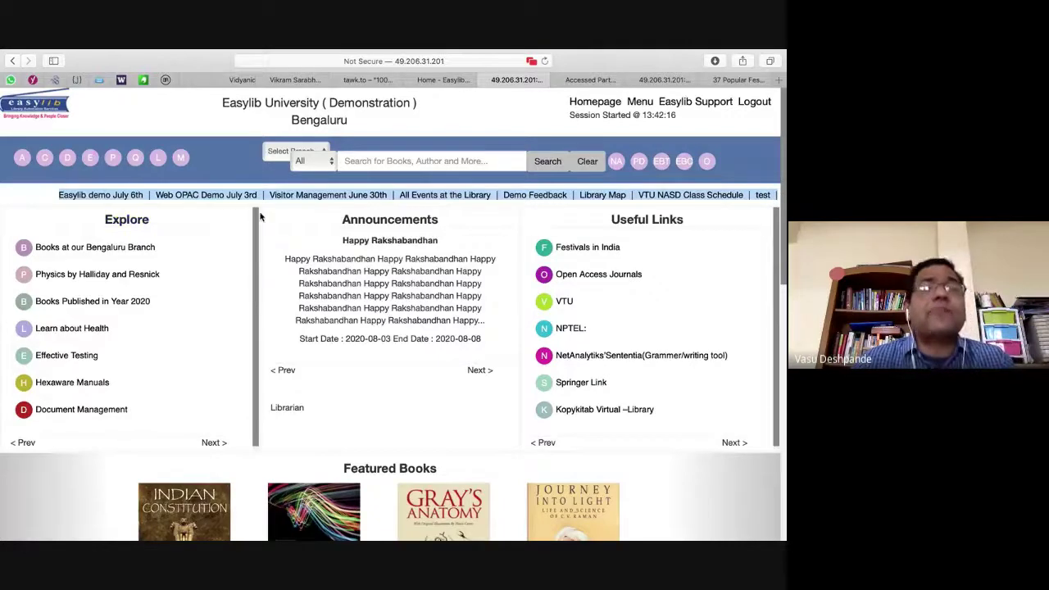
pyautogui.click(325, 219)
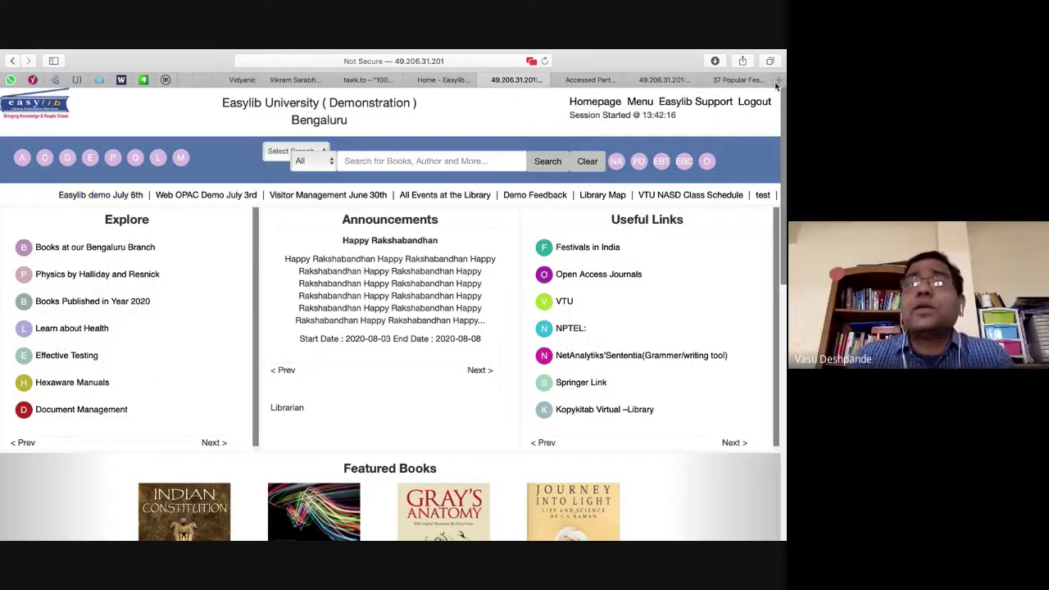
pyautogui.click(754, 82)
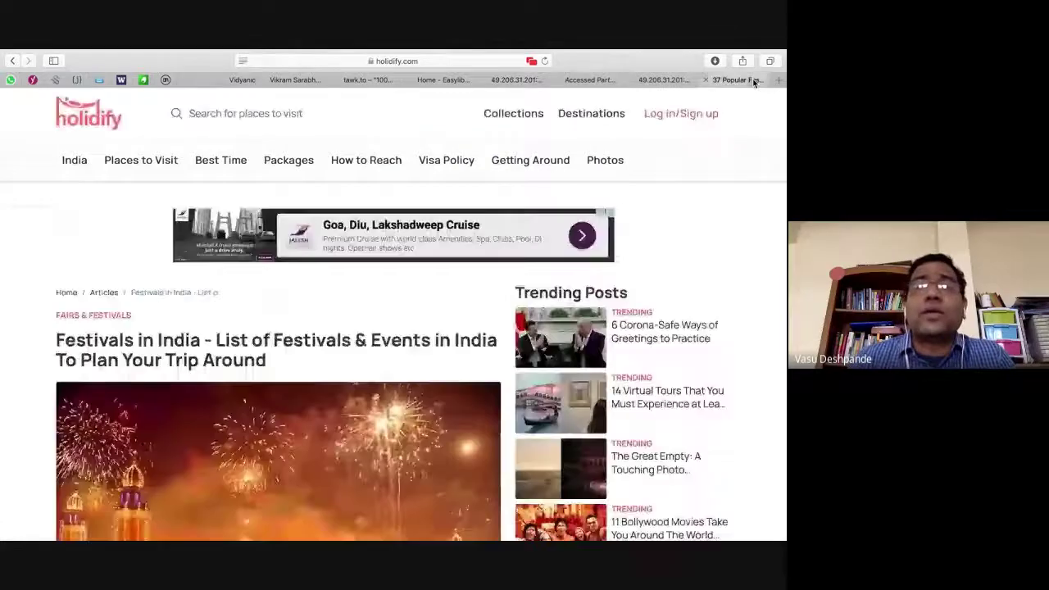
pyautogui.click(707, 79)
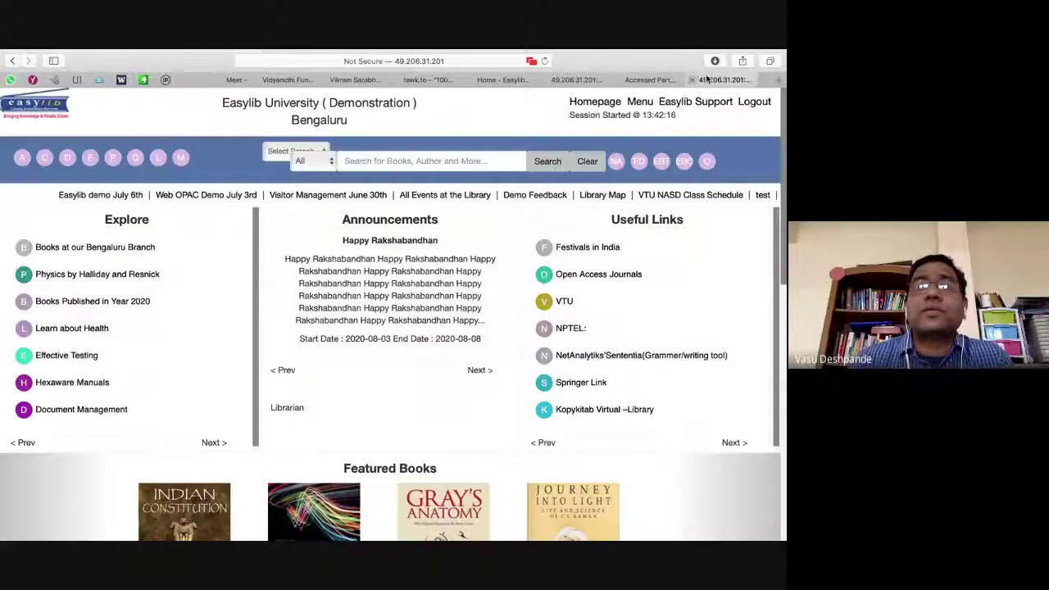
pyautogui.click(660, 79)
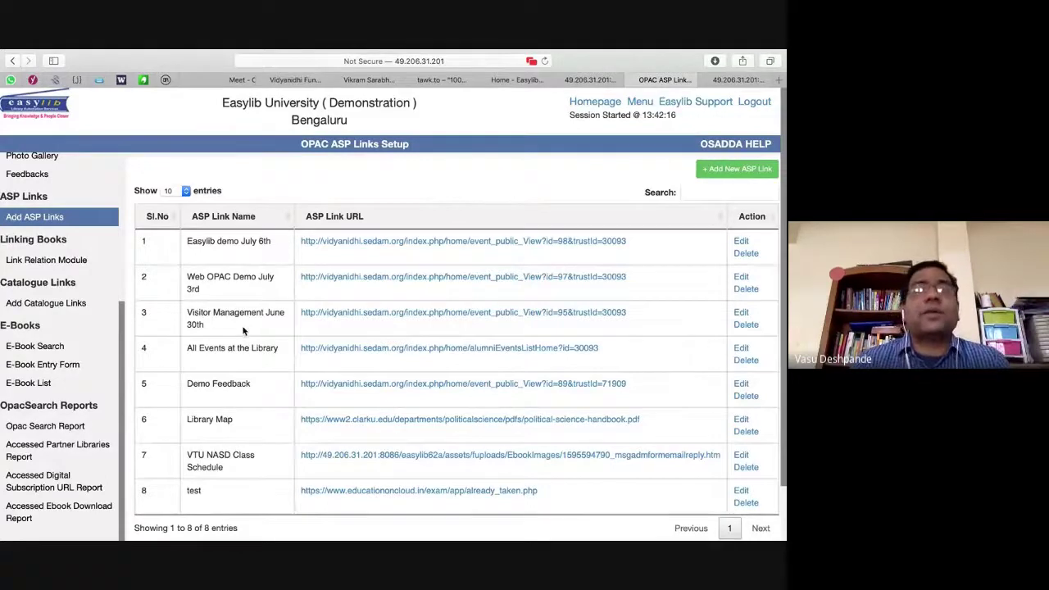
pyautogui.click(749, 170)
pyautogui.click(309, 194)
pyautogui.write('ww')
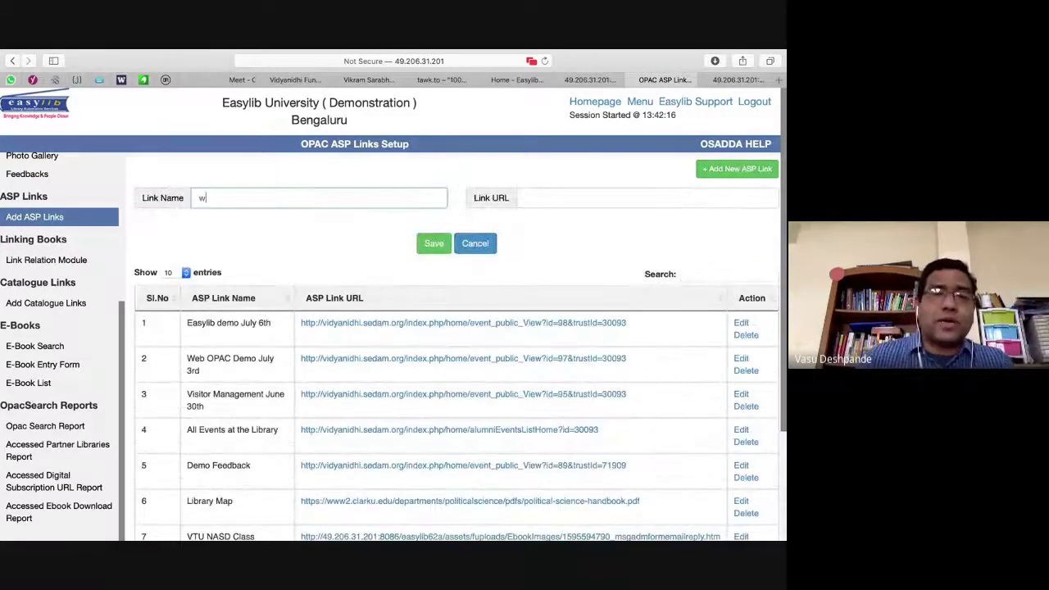
pyautogui.press('BackSpace')
pyautogui.press('BackSpace')
pyautogui.write('ht')
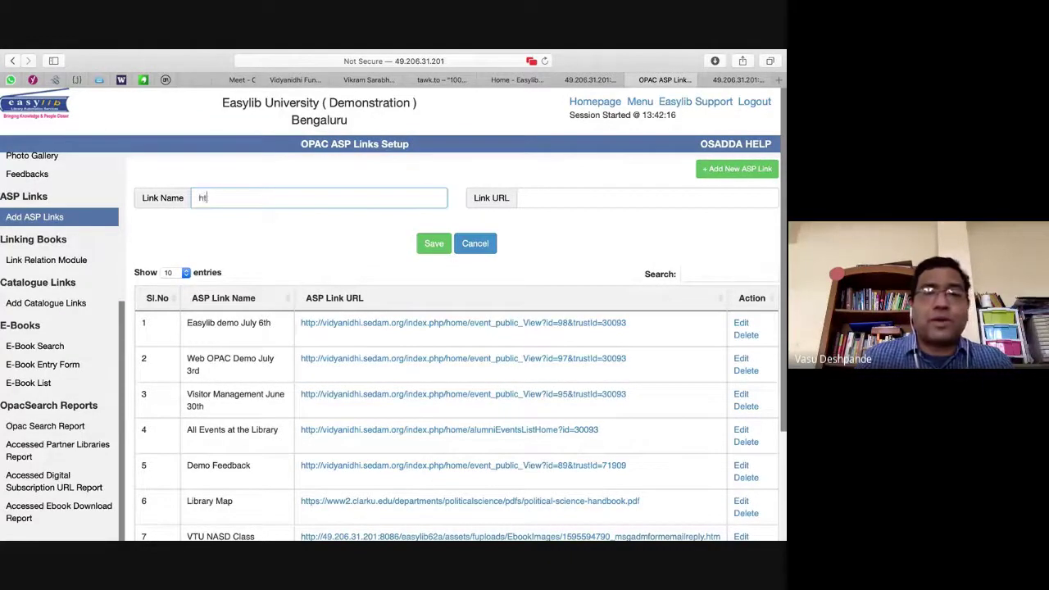
pyautogui.write('tp://')
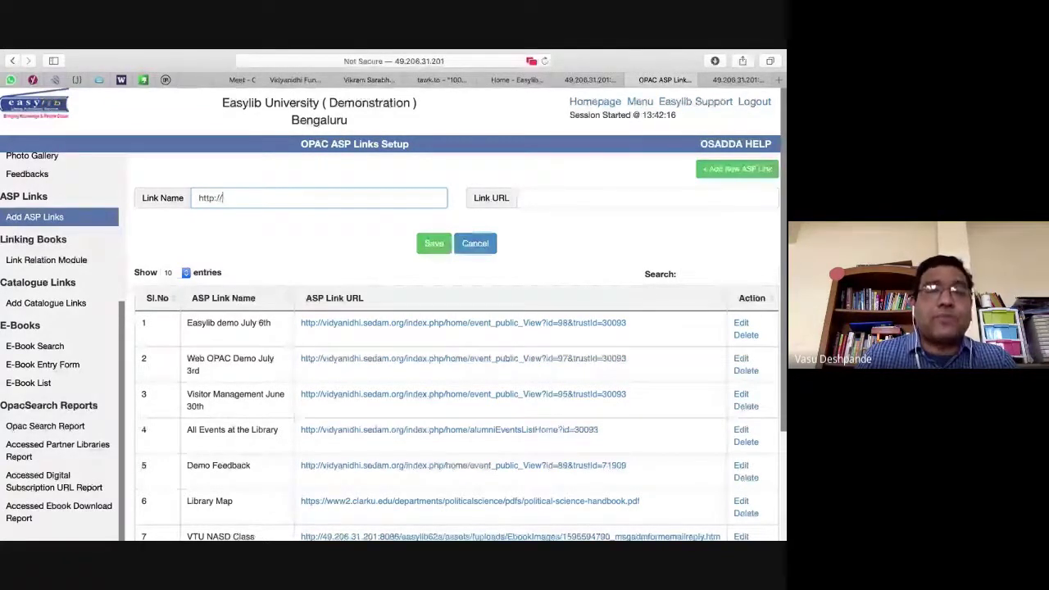
pyautogui.write('w')
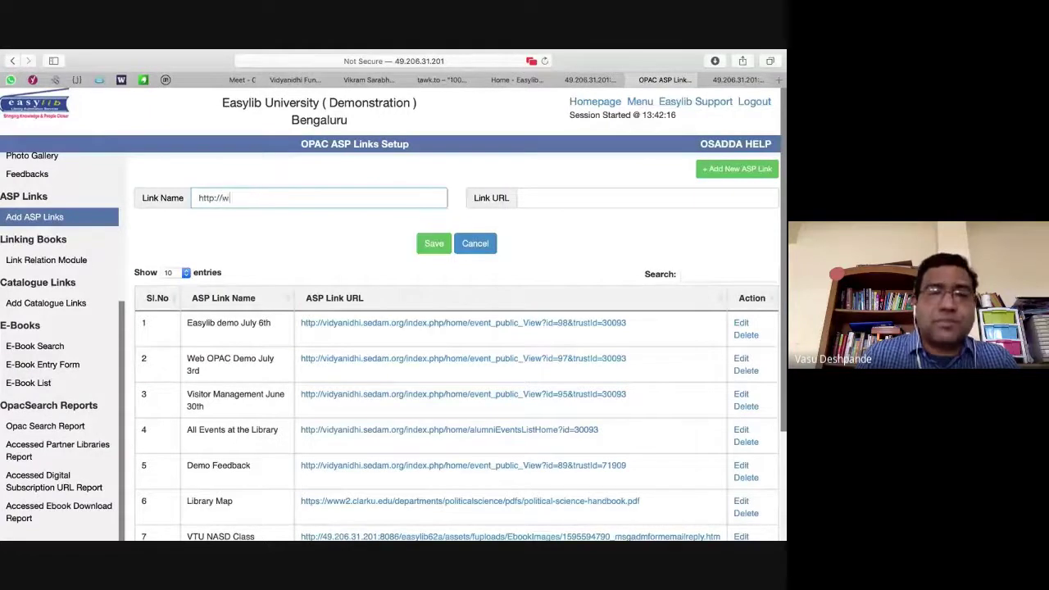
pyautogui.write('ww.eas')
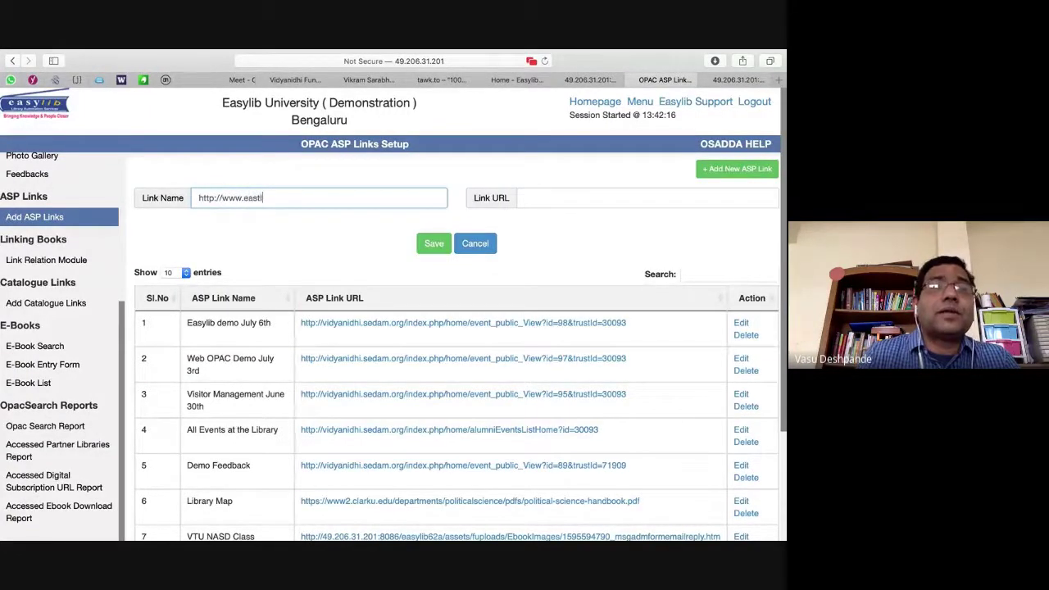
pyautogui.write('ylibso')
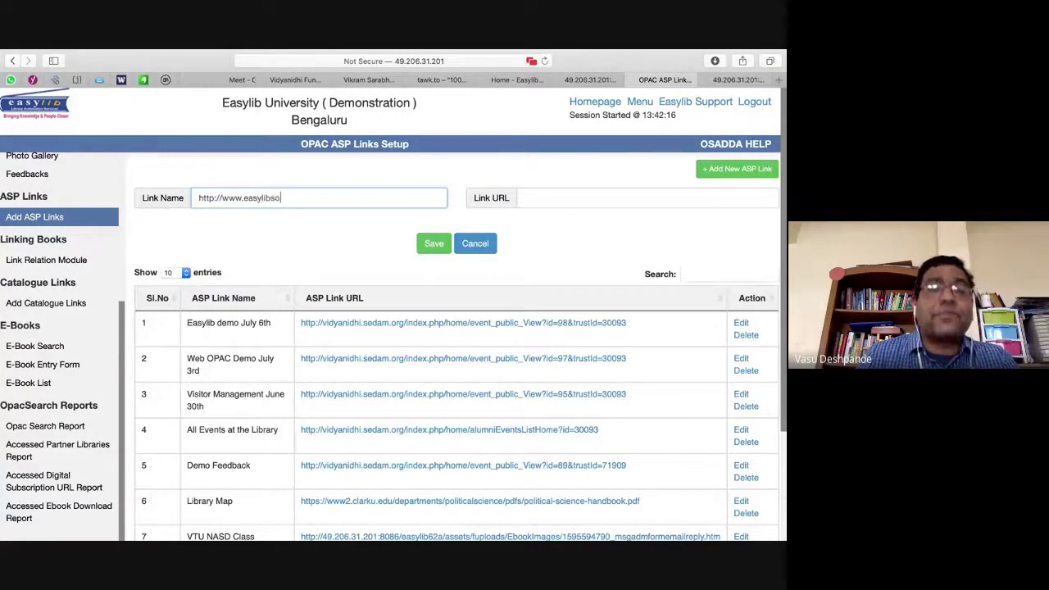
pyautogui.write('ft.com')
# Step: Enter Easylib Website as the new ASP link's URL and save the link
pyautogui.press('Tab')
pyautogui.write('Easylib Website')
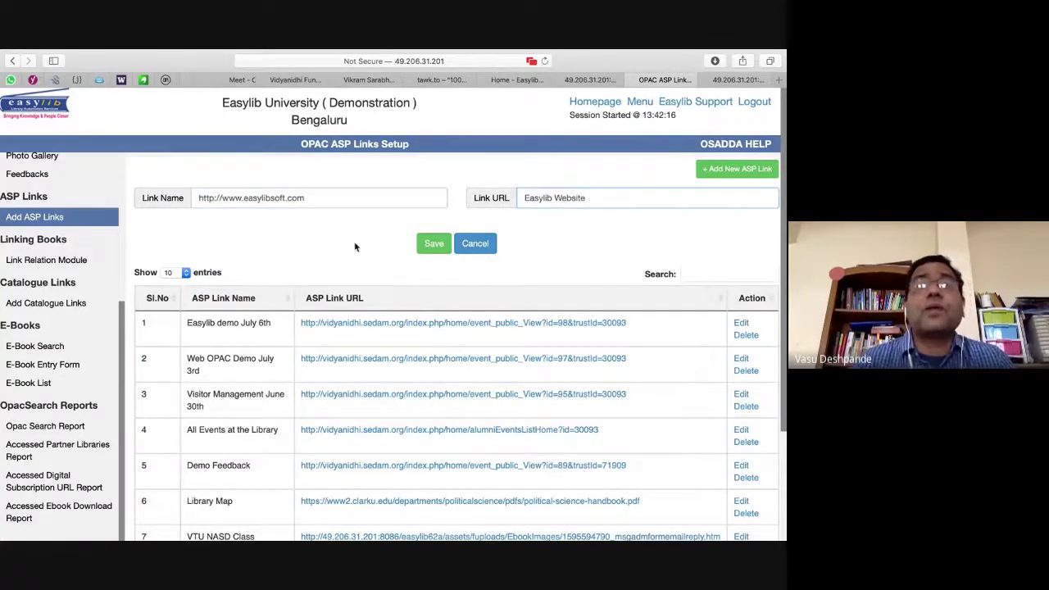
pyautogui.click(421, 250)
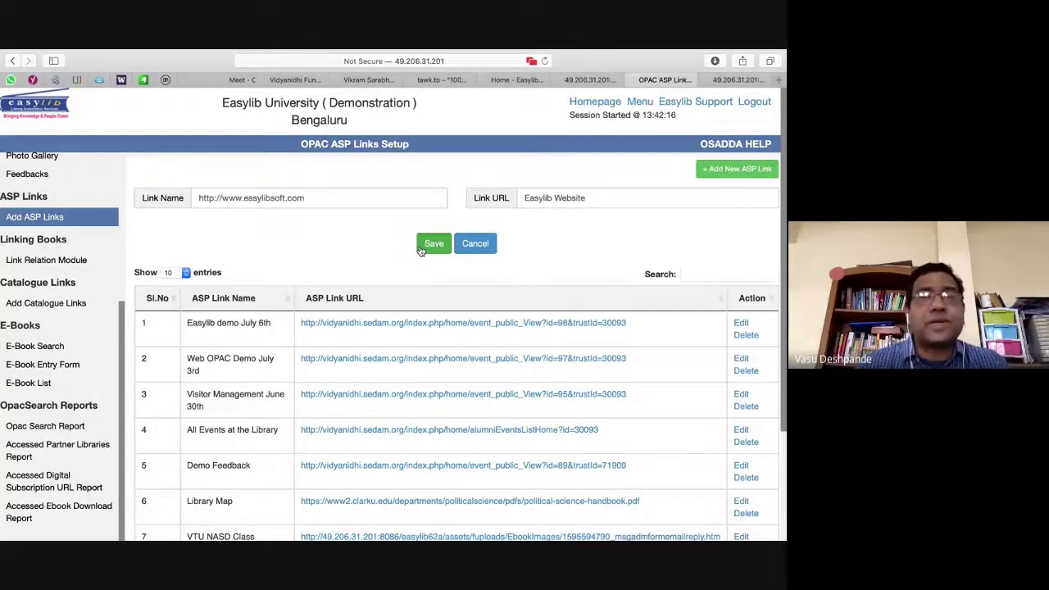
pyautogui.click(601, 79)
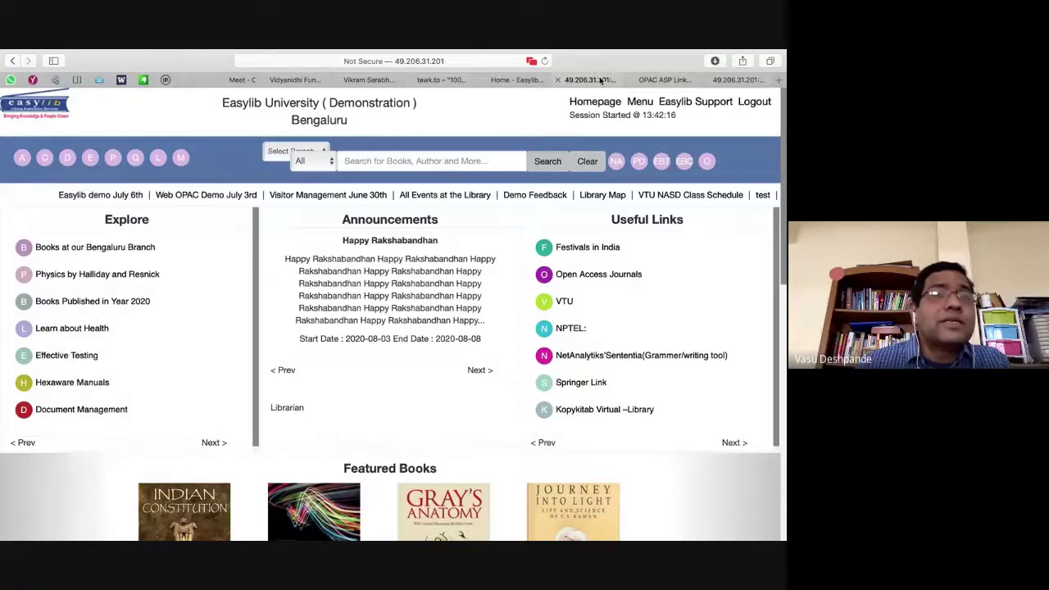
pyautogui.press('super+r')
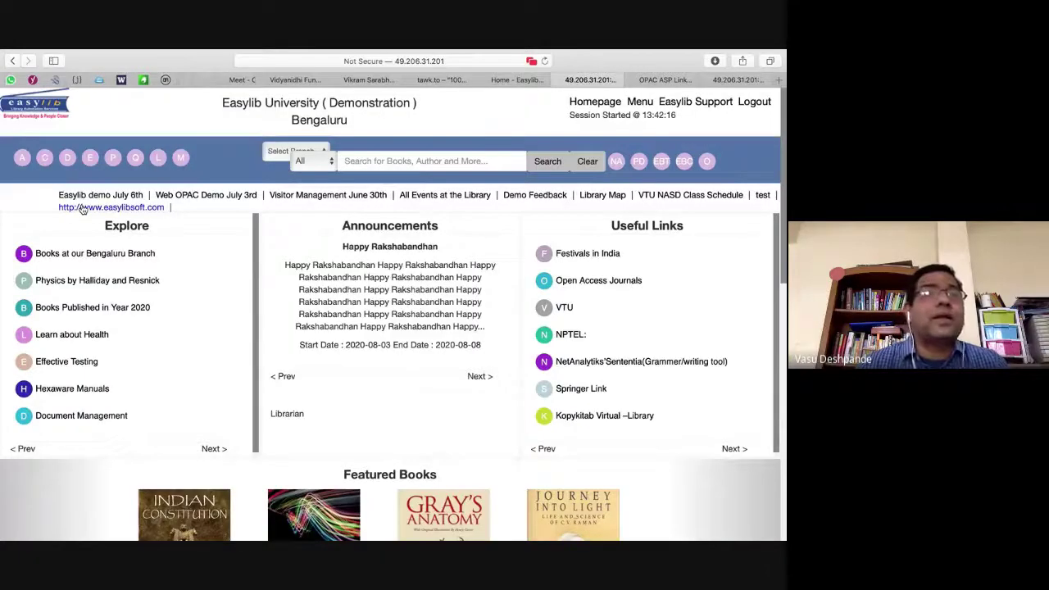
pyautogui.click(82, 208)
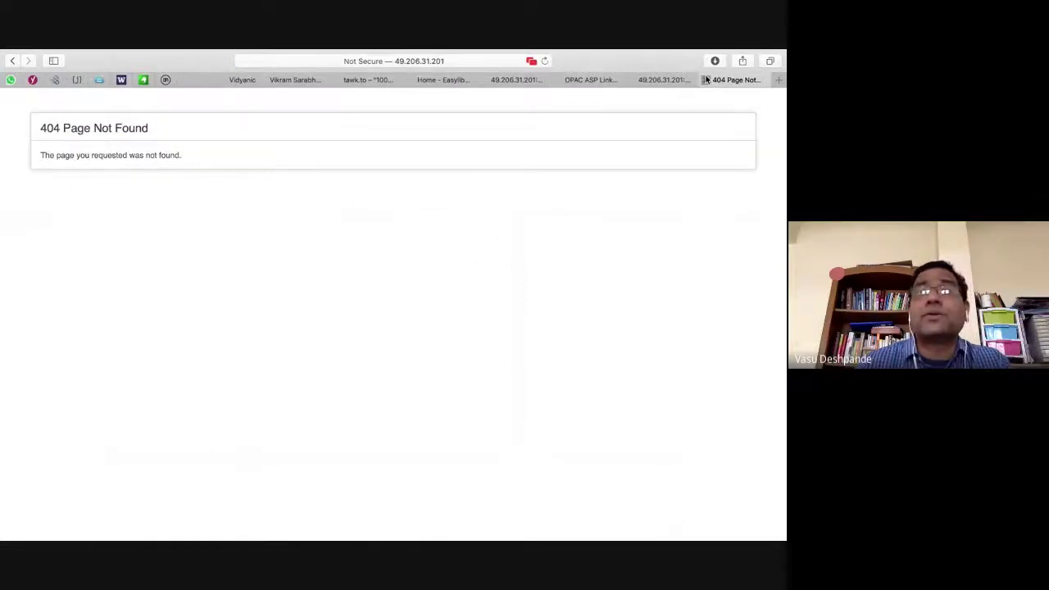
pyautogui.click(705, 80)
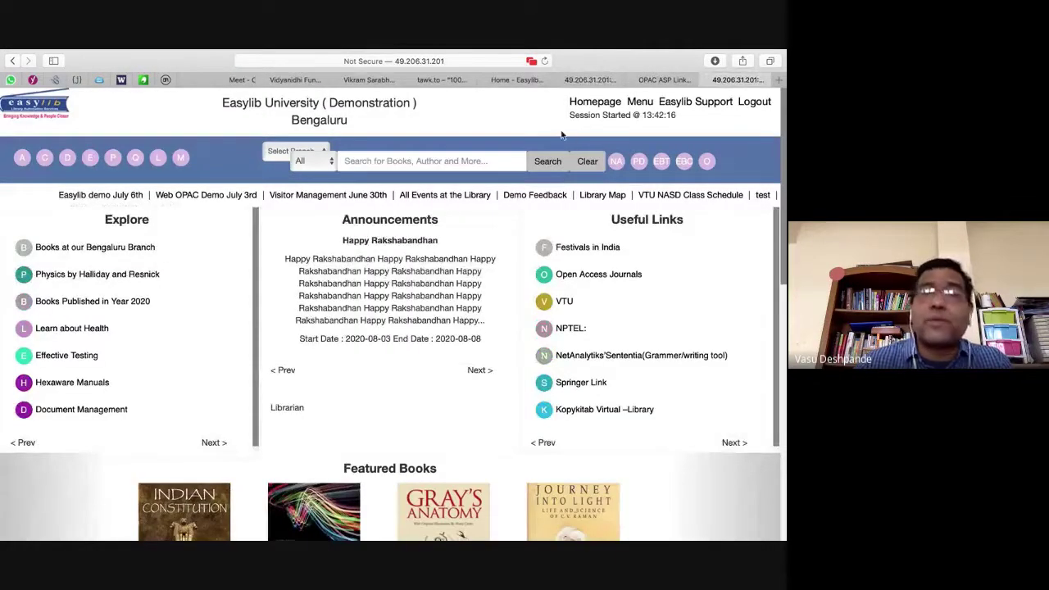
pyautogui.click(423, 195)
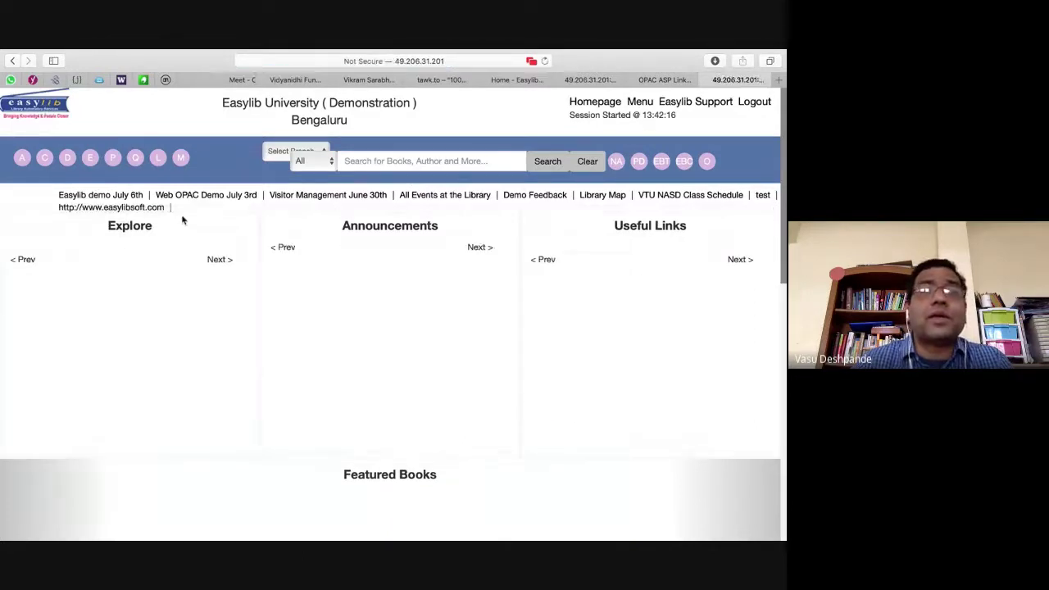
pyautogui.click(665, 79)
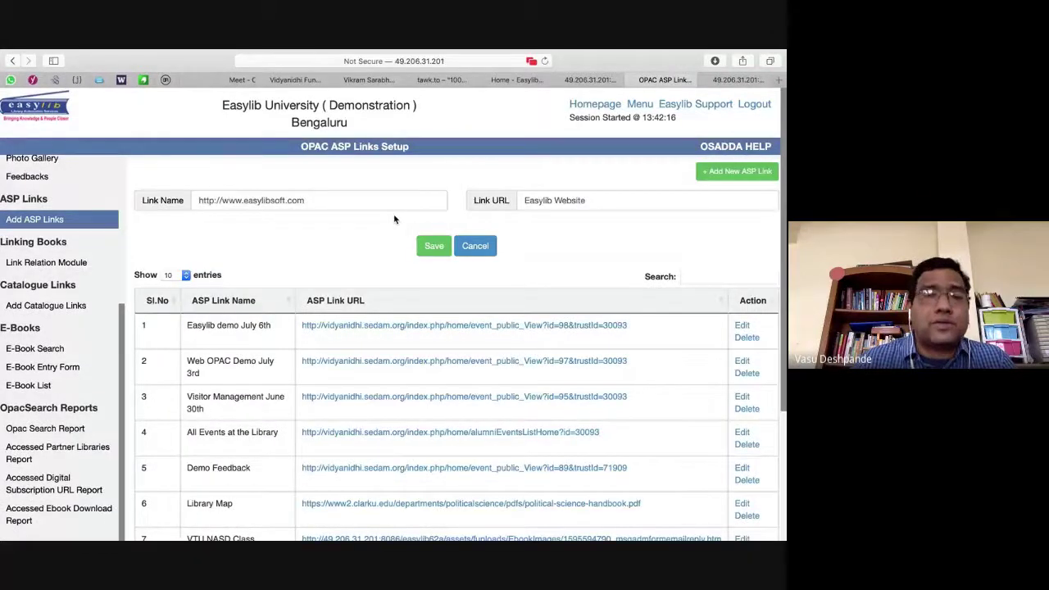
pyautogui.tripleClick(312, 197)
pyautogui.press('super+c')
pyautogui.press('BackSpace')
pyautogui.click(623, 197)
pyautogui.press('super+v')
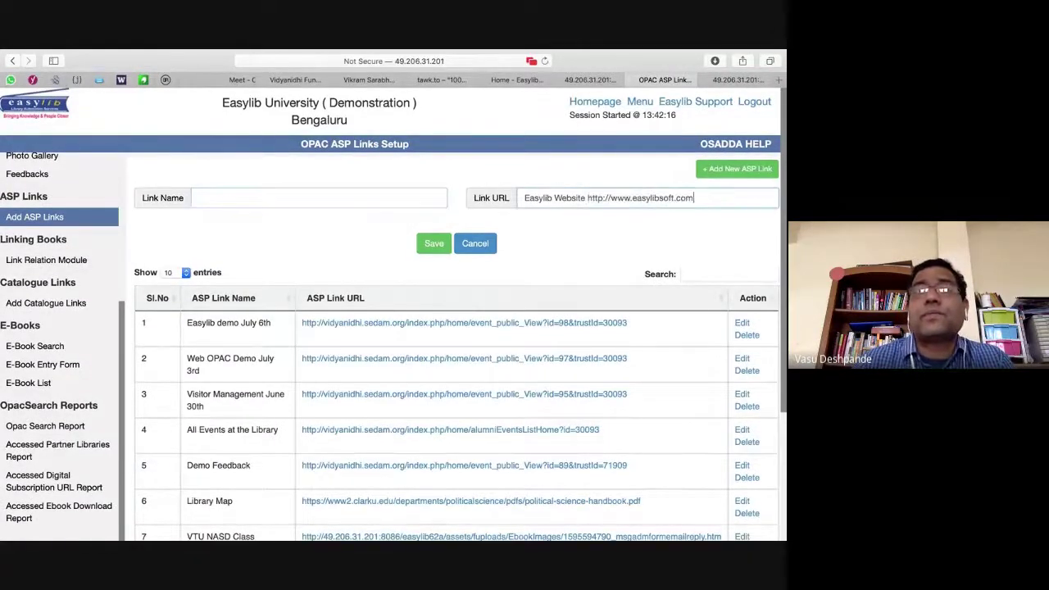
pyautogui.moveTo(588, 198); pyautogui.dragTo(492, 197)
pyautogui.press('super+c')
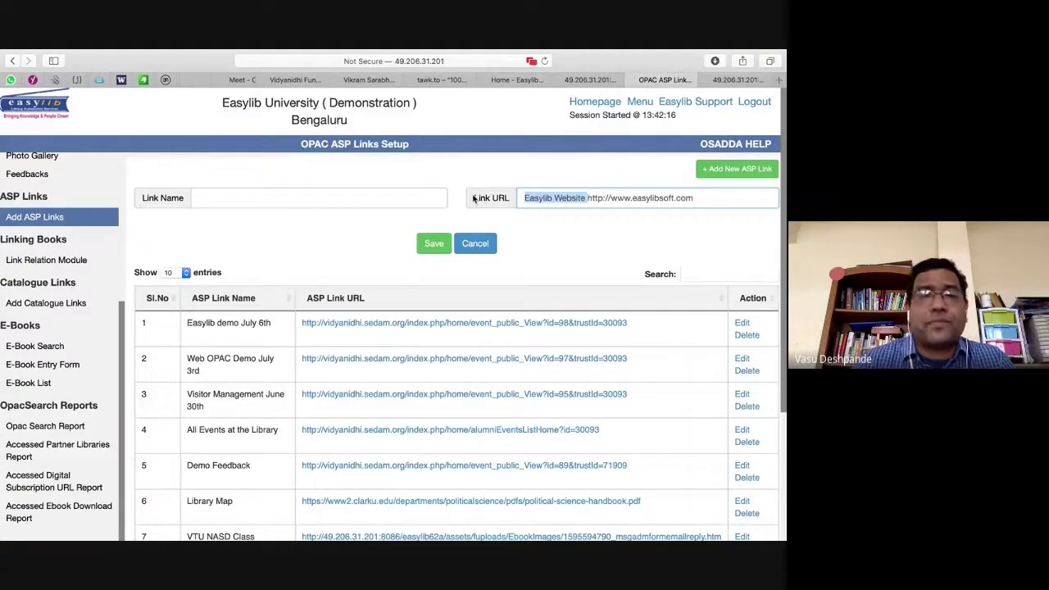
pyautogui.press('BackSpace')
pyautogui.click(367, 193)
pyautogui.press('super+v')
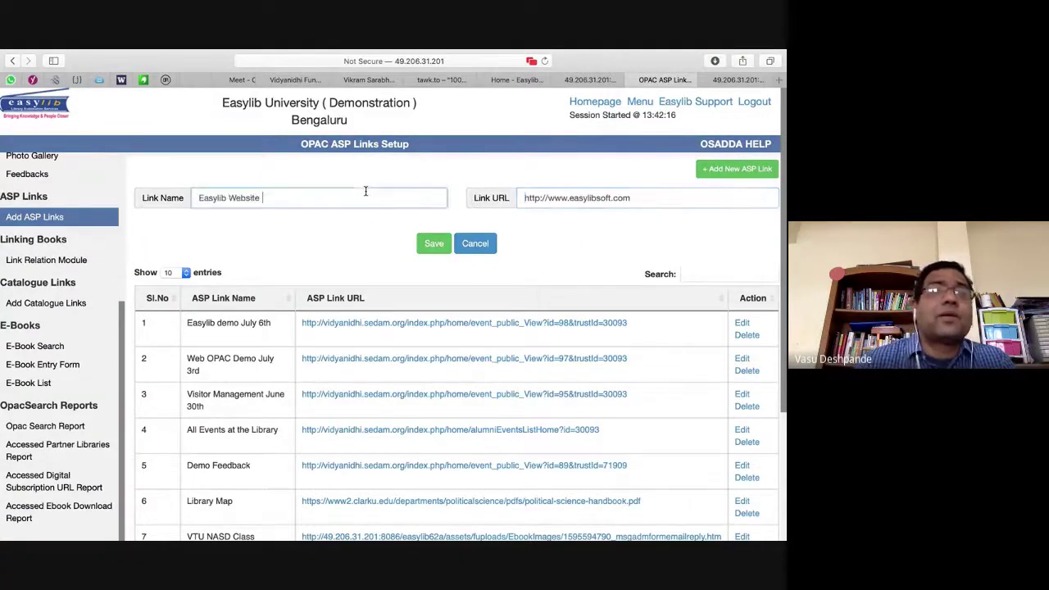
# Step: Change the ASP link's name to Or College Website and save it
pyautogui.tripleClick(221, 197)
pyautogui.write('O')
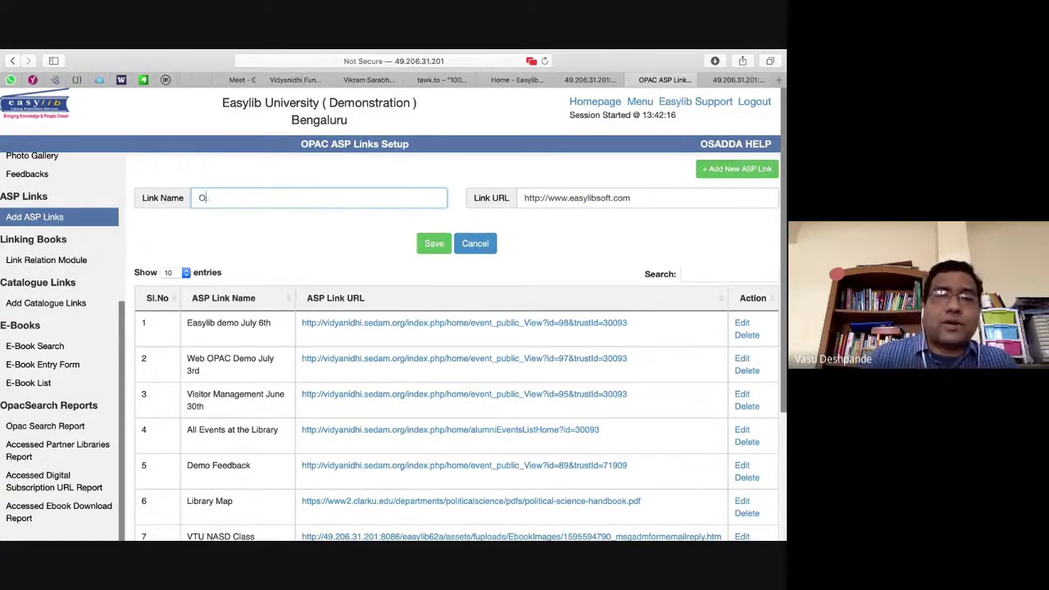
pyautogui.write('ur College We')
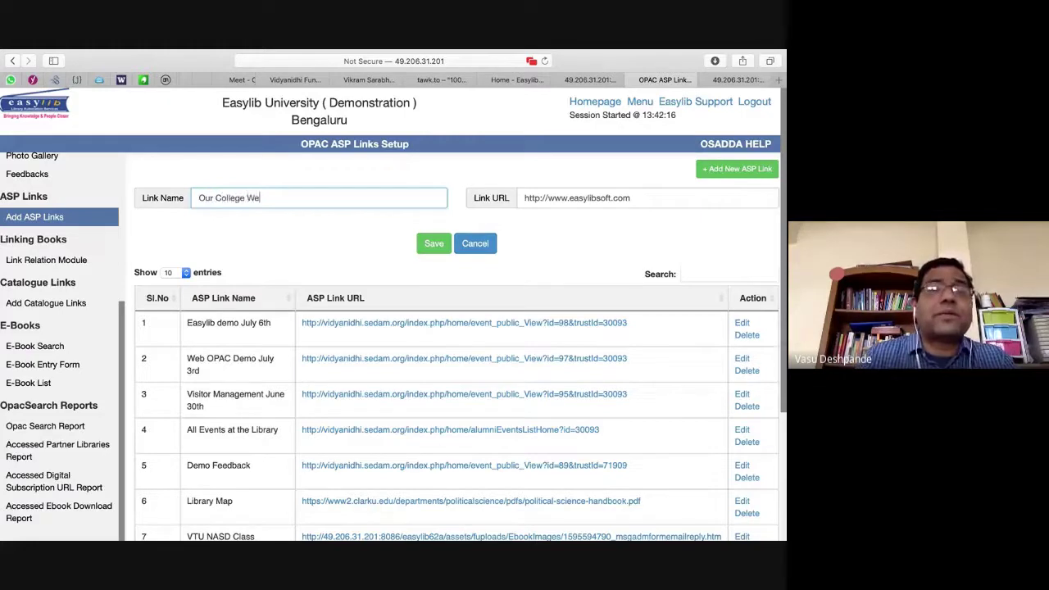
pyautogui.write('bsite')
pyautogui.click(210, 198)
pyautogui.press('BackSpace')
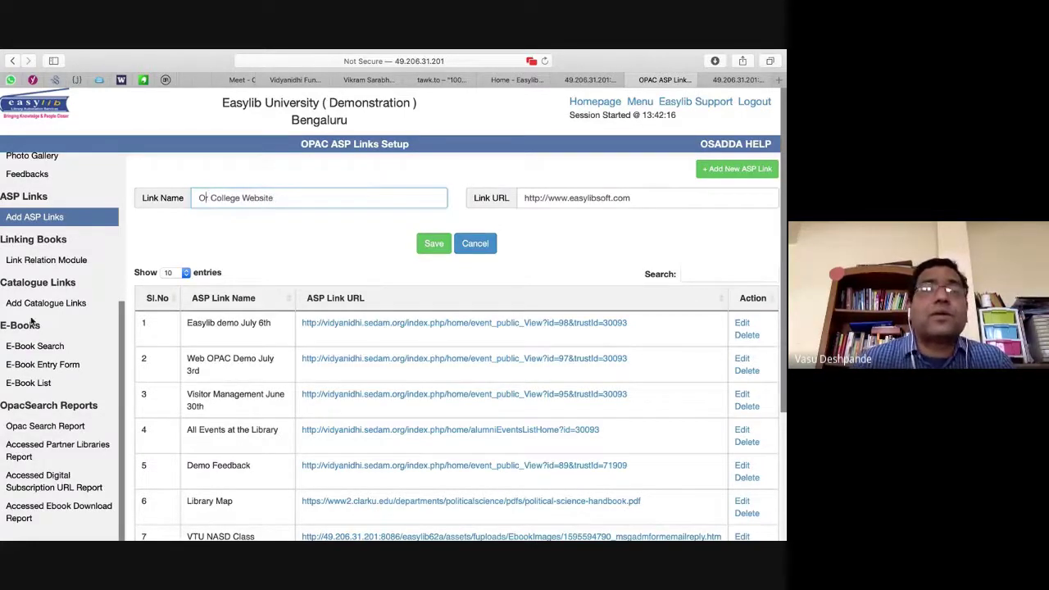
pyautogui.click(434, 244)
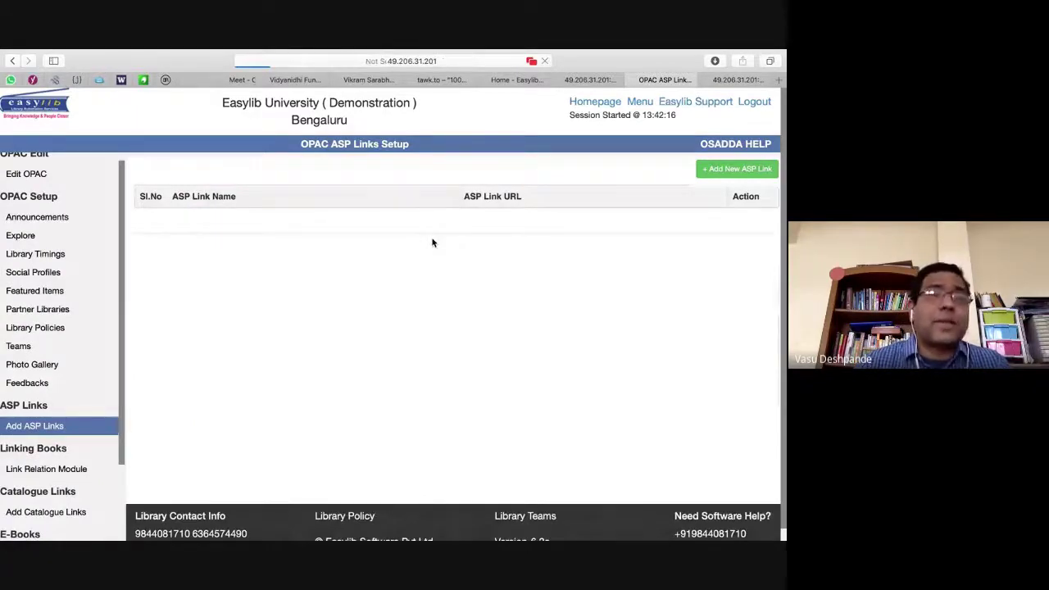
# Step: Check the Or College Website link on the OPAC homepage, open the site it leads to and close that page
pyautogui.hotkey('ctrl', 'shift', 'Tab')
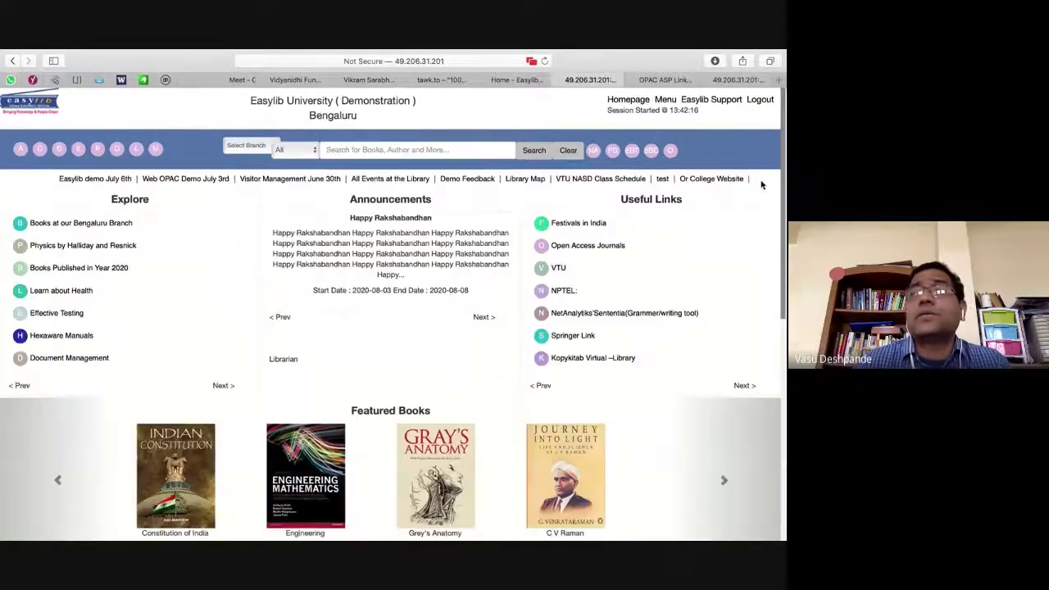
pyautogui.moveTo(722, 178); pyautogui.dragTo(682, 175)
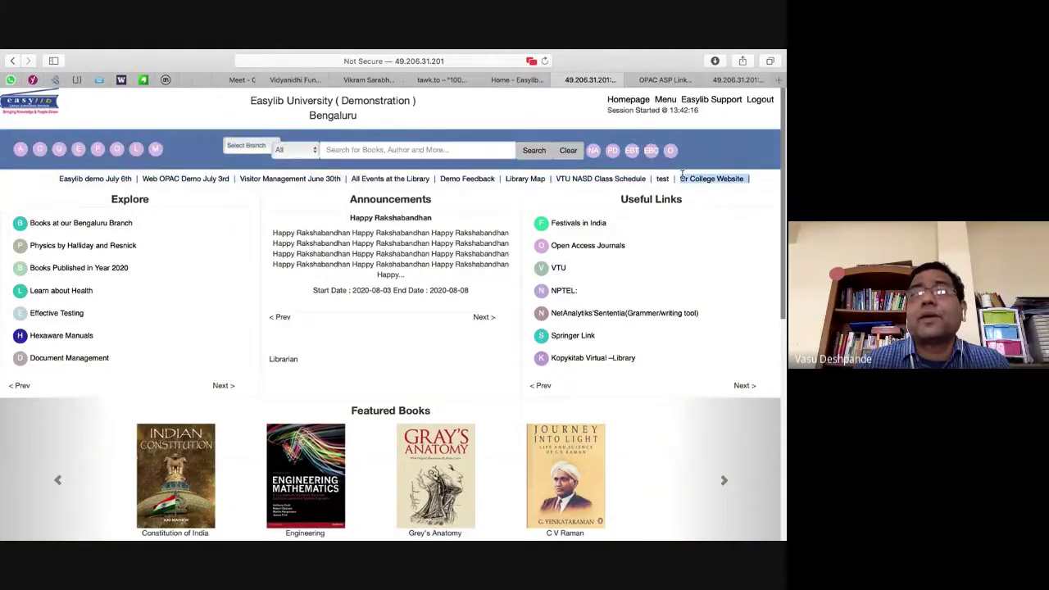
pyautogui.click(755, 239)
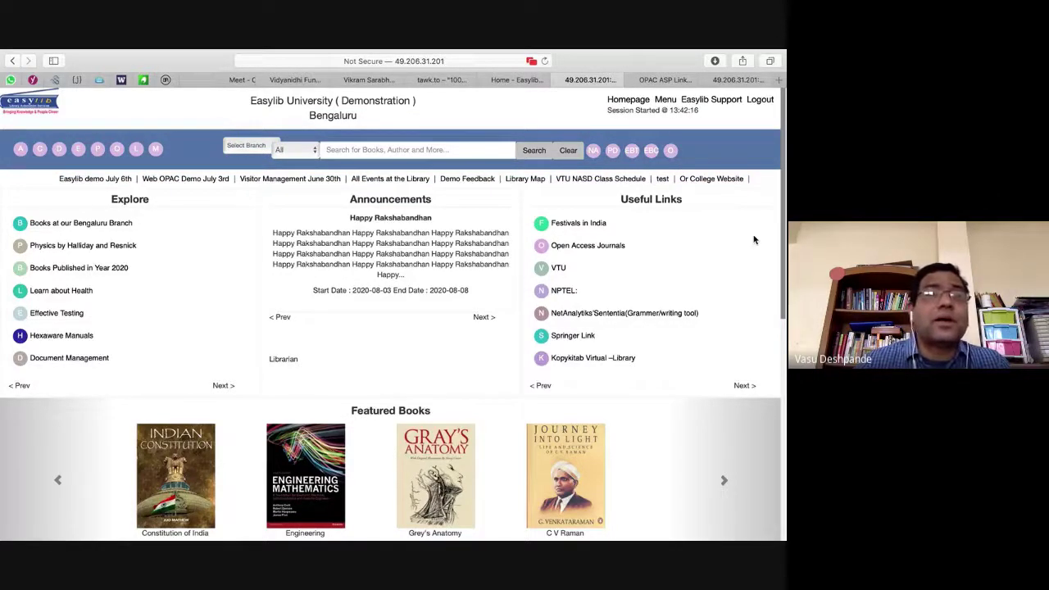
pyautogui.press('super+equal')
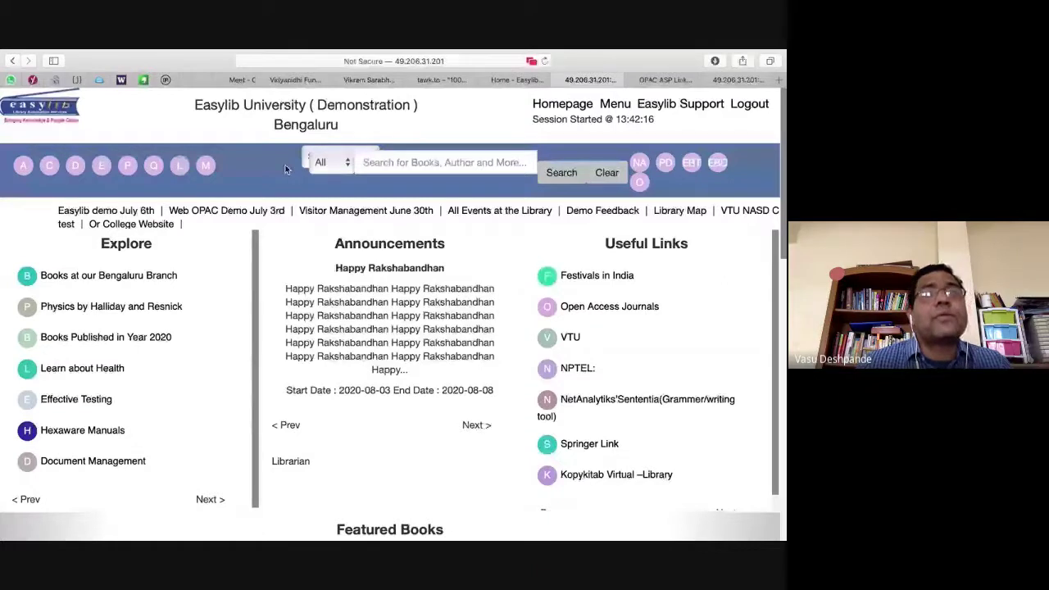
pyautogui.press('super+t')
pyautogui.click(449, 64)
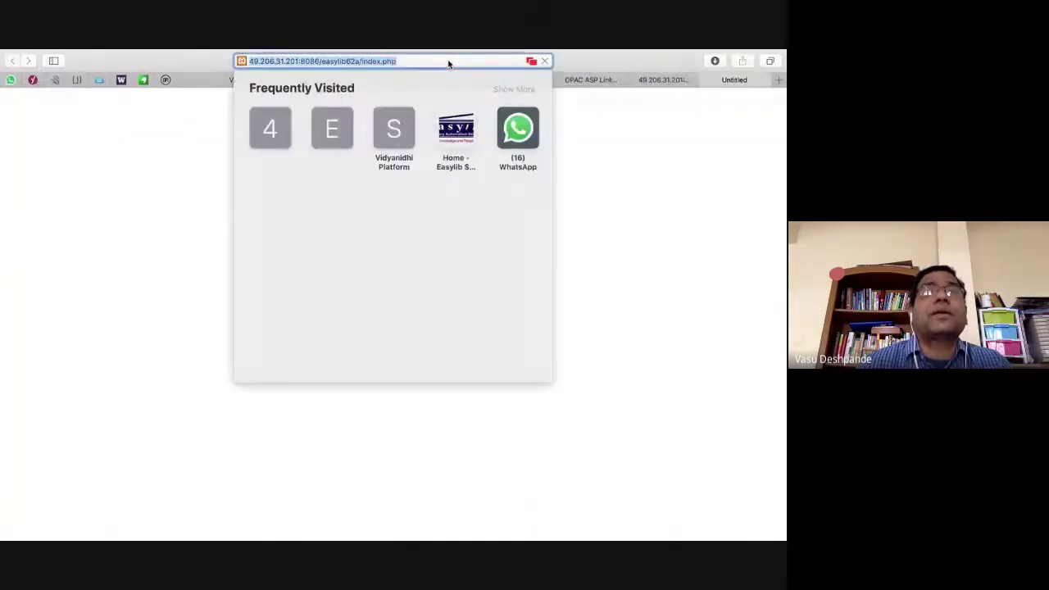
pyautogui.click(594, 143)
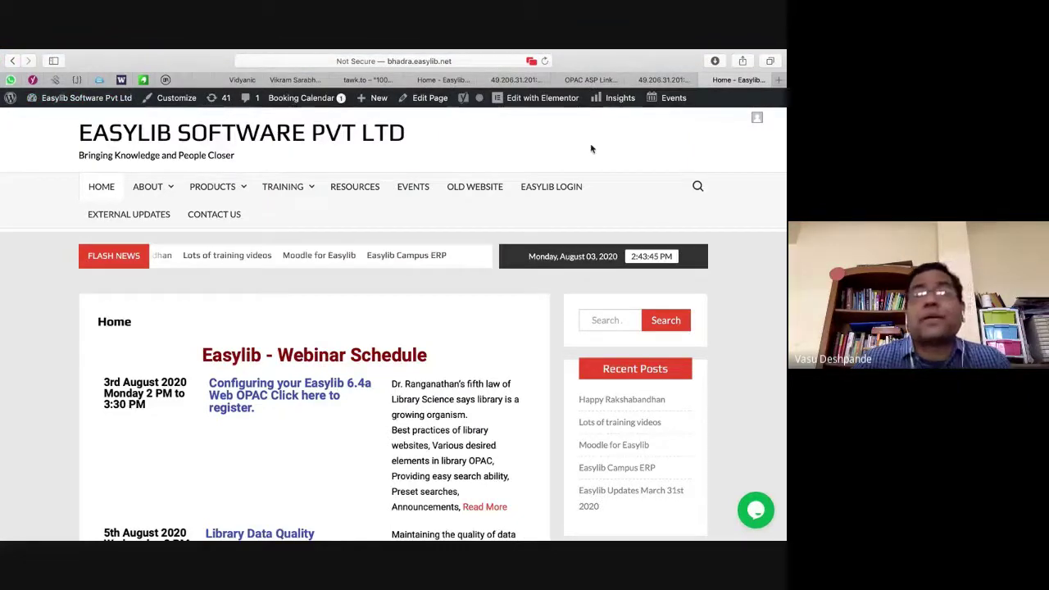
pyautogui.click(706, 79)
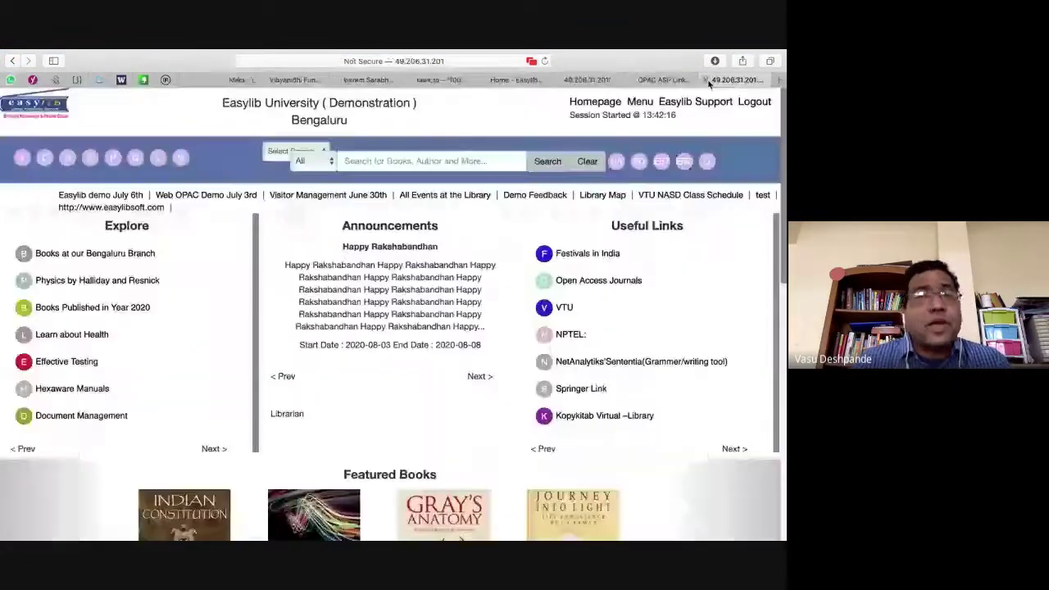
# Step: Examine the row of ASP links, the Useful Links list and the Featured Books section on the OPAC homepage
pyautogui.moveTo(49, 192); pyautogui.dragTo(189, 207)
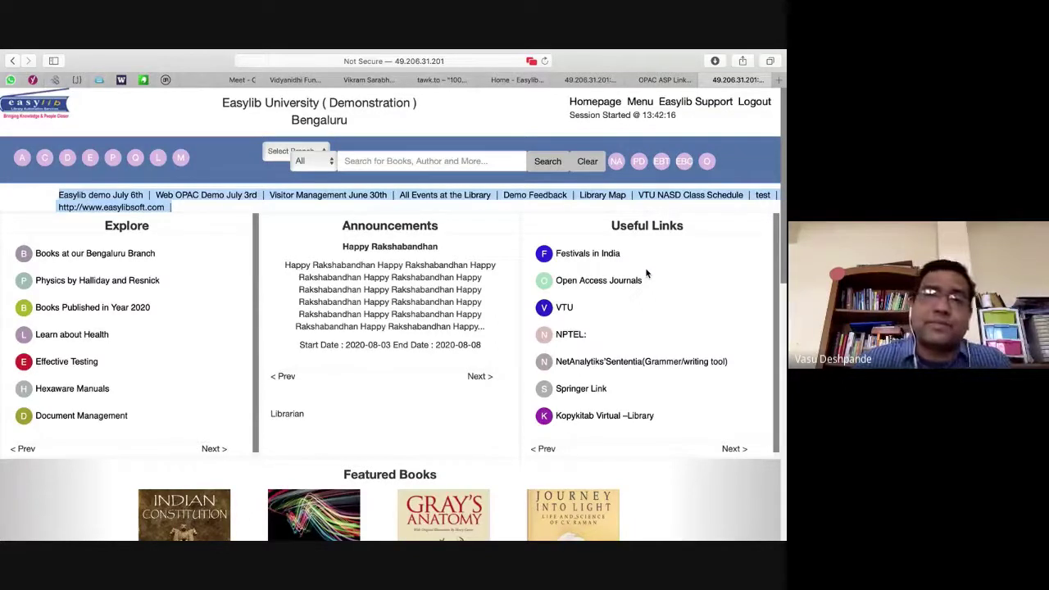
pyautogui.click(727, 424)
pyautogui.scroll(-1, 726, 424)
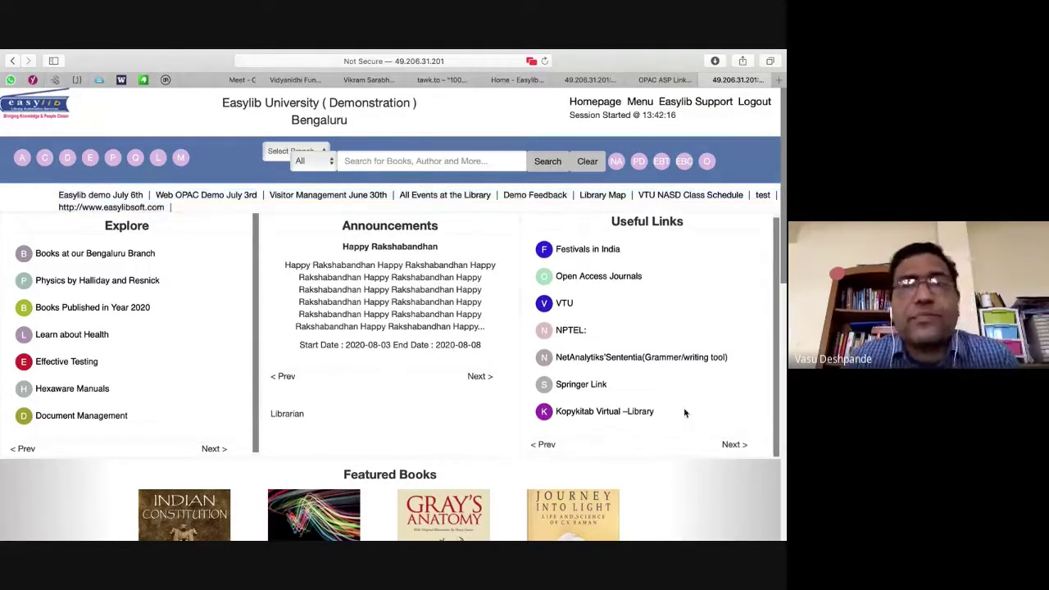
pyautogui.moveTo(572, 52)
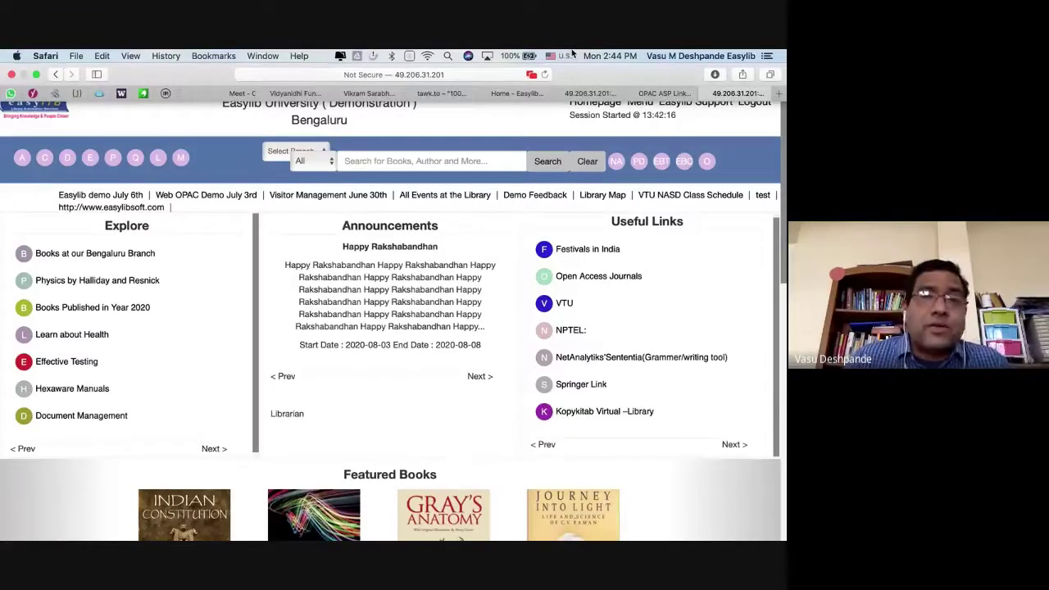
pyautogui.scroll(-5, 645, 353)
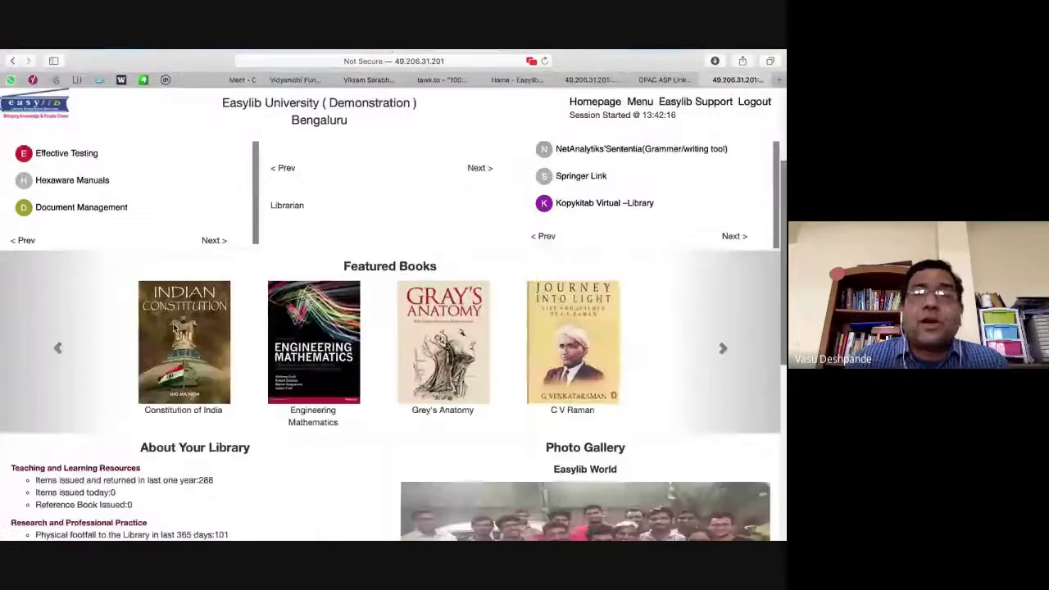
# Step: Search the web for the manufacturing planning and control book with its author's name and show the image results
pyautogui.click(778, 80)
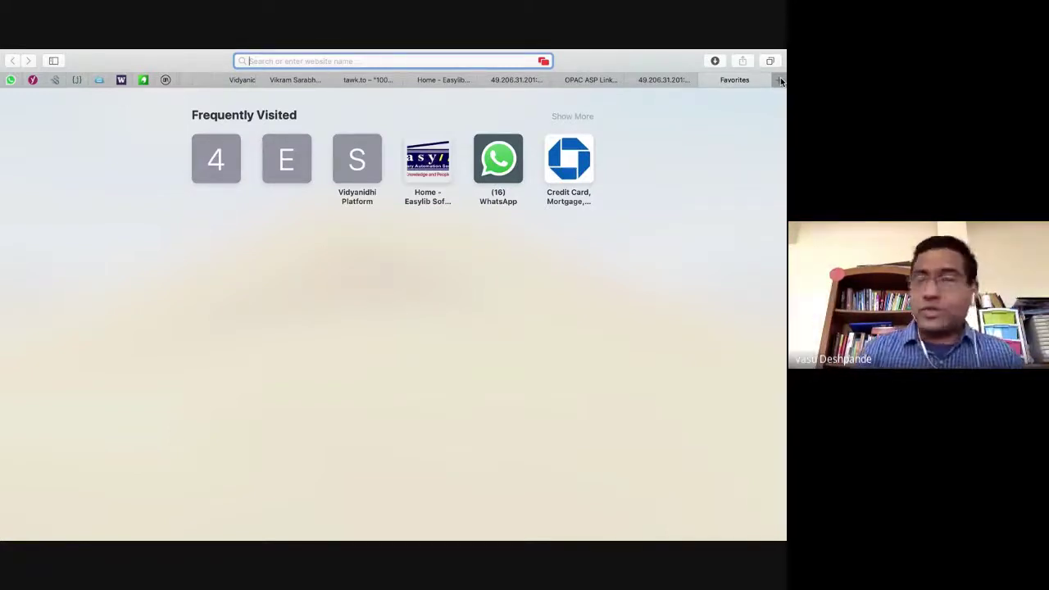
pyautogui.write('m')
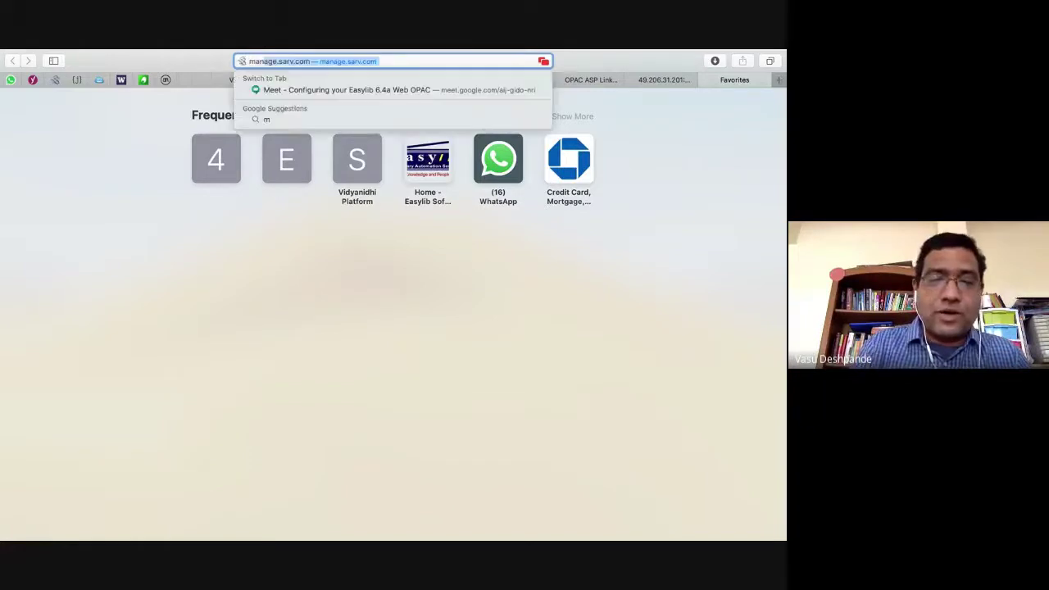
pyautogui.write('anufacturing planning and con')
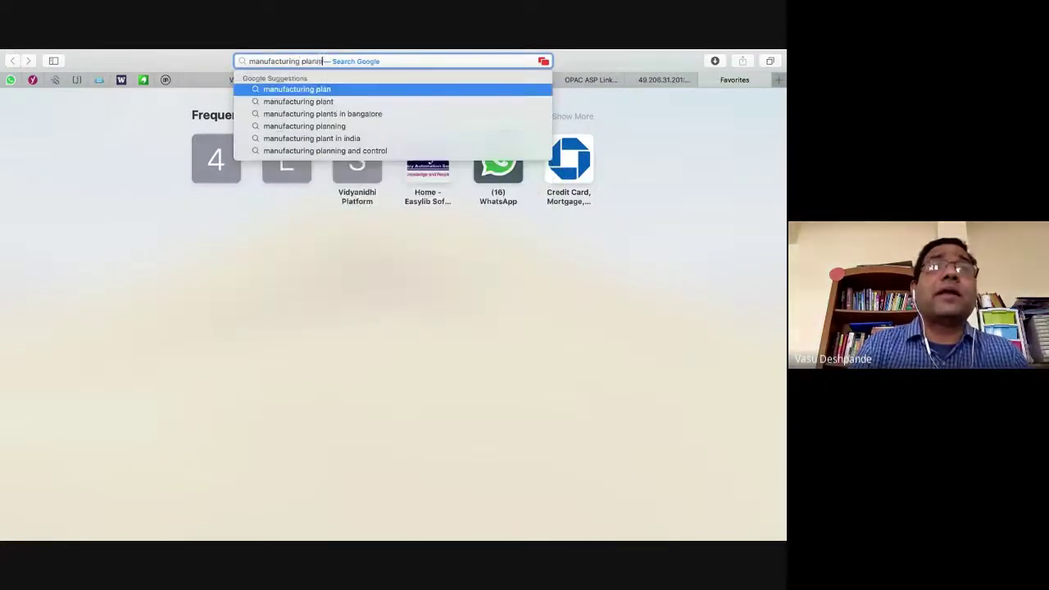
pyautogui.write('trol')
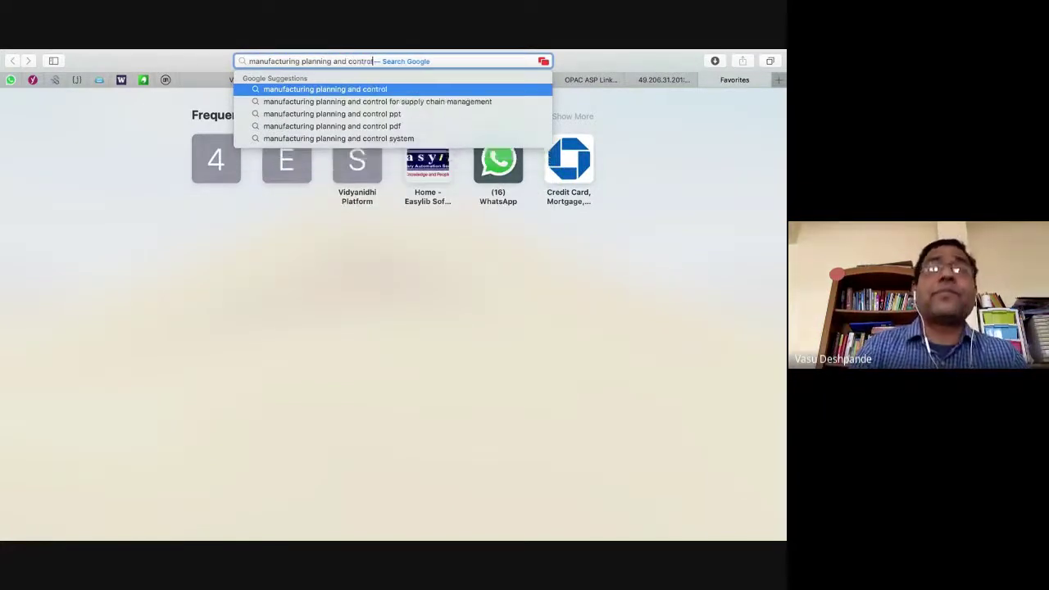
pyautogui.press('Return')
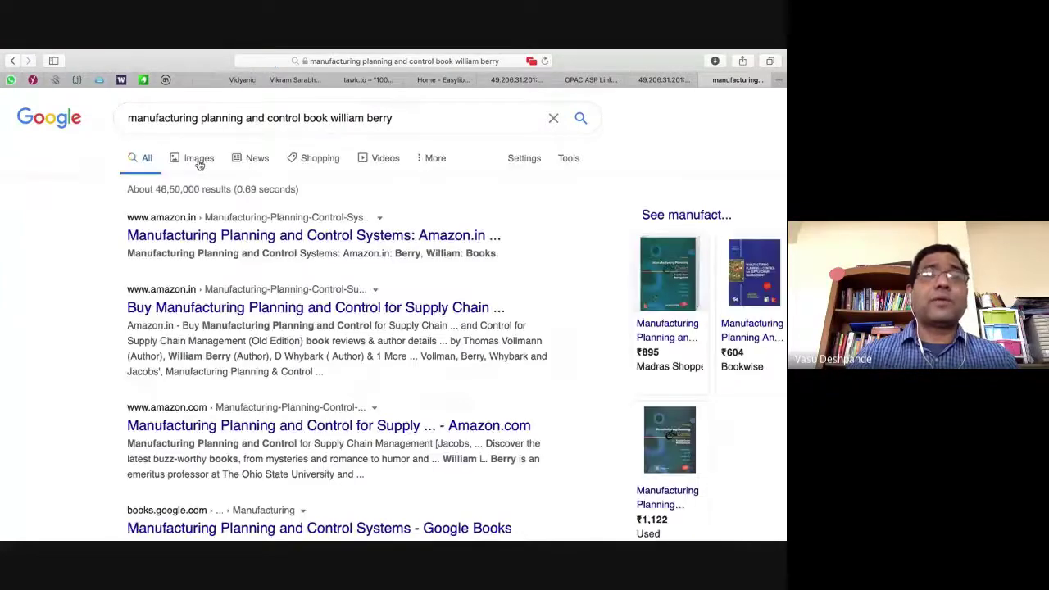
pyautogui.click(199, 159)
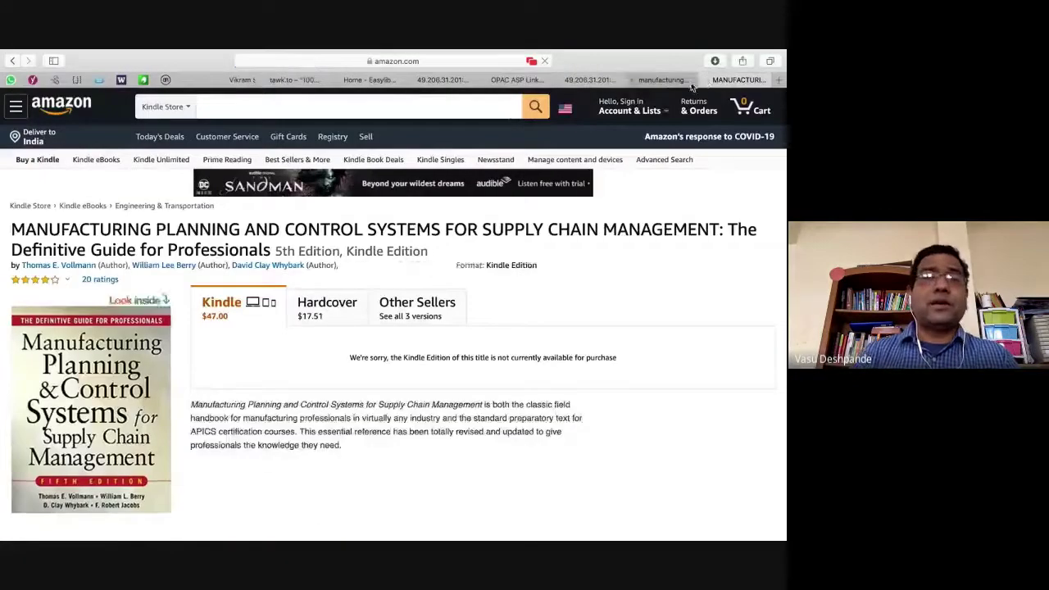
# Step: Switch to Finder and open a window listing the recent files
pyautogui.press('super+Tab')
pyautogui.press('super+Tab')
pyautogui.press('super+Tab')
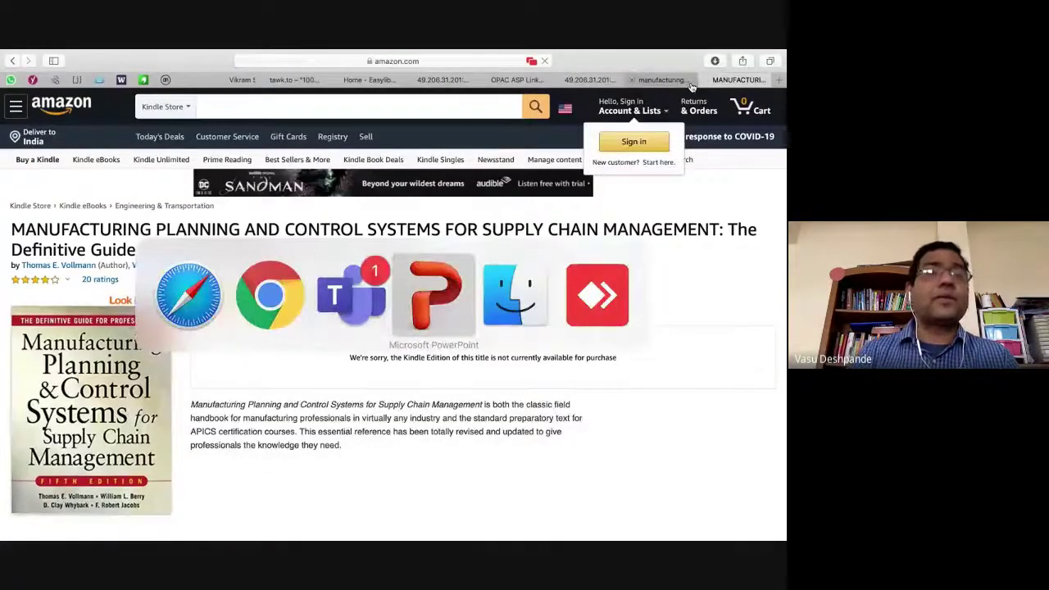
pyautogui.press('super+Tab')
pyautogui.moveTo(33, 532)
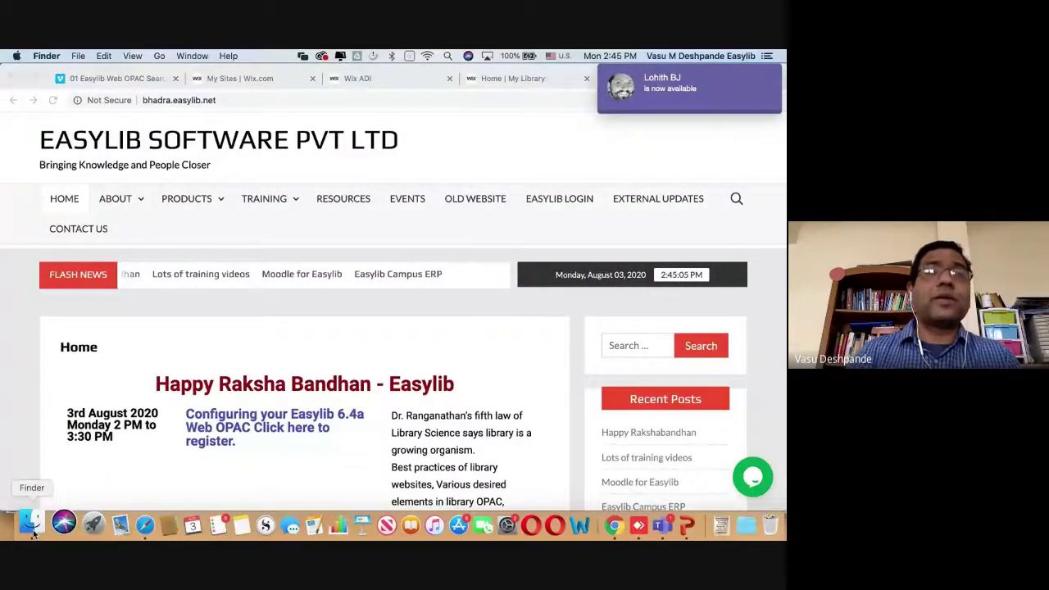
pyautogui.click(31, 524)
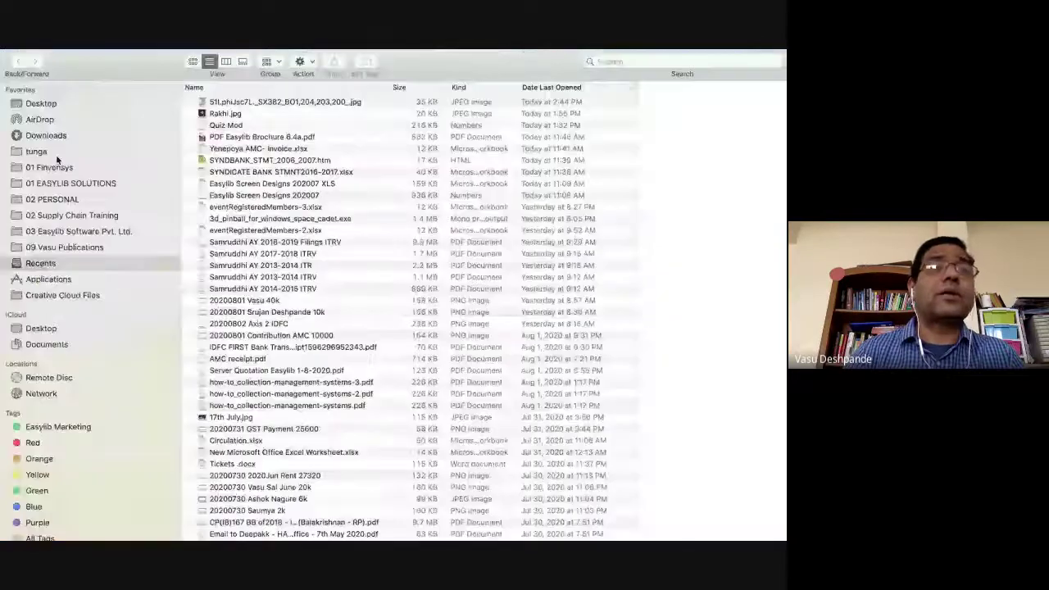
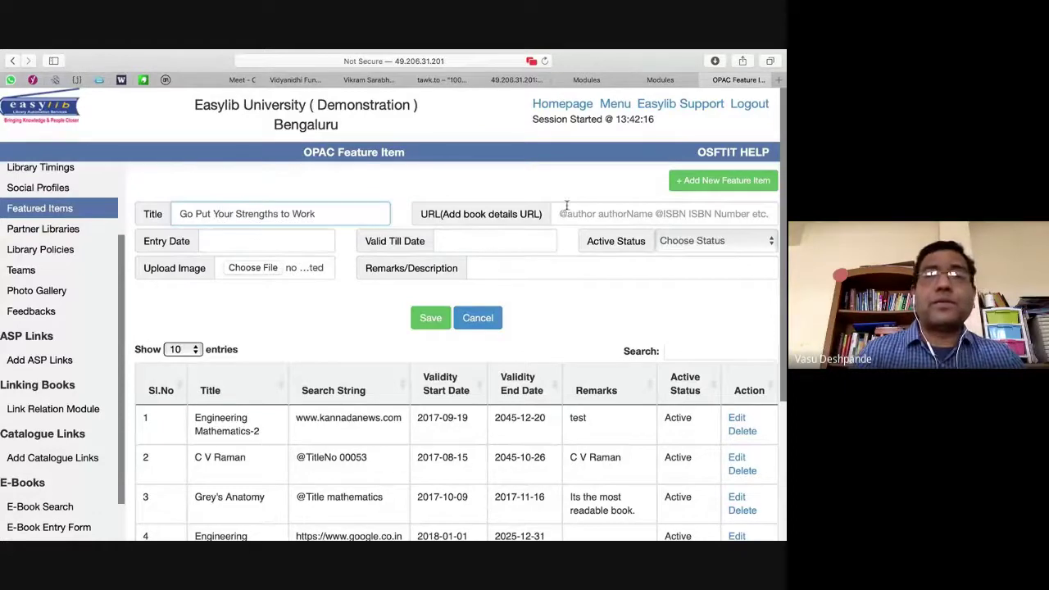
# Step: Complete the featured item with URL and remarks Go Put Your Strengths to Work, dates 2020-Aug-03 to 2020-Aug-31, Active status and cover image, and save it
pyautogui.click(359, 214)
pyautogui.tripleClick(359, 214)
pyautogui.press('super+c')
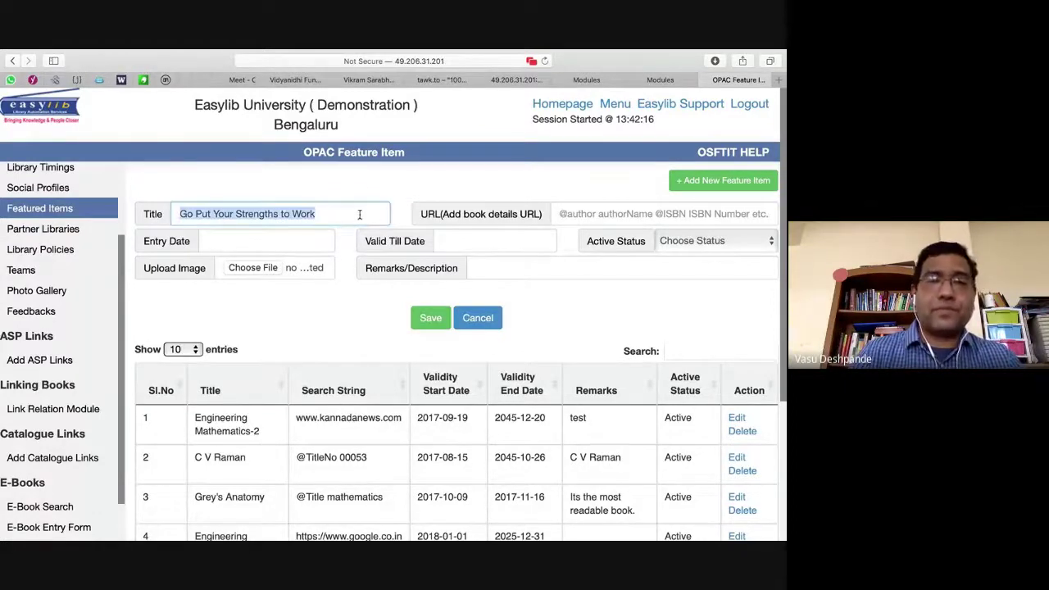
pyautogui.click(619, 215)
pyautogui.press('super+v')
pyautogui.click(267, 241)
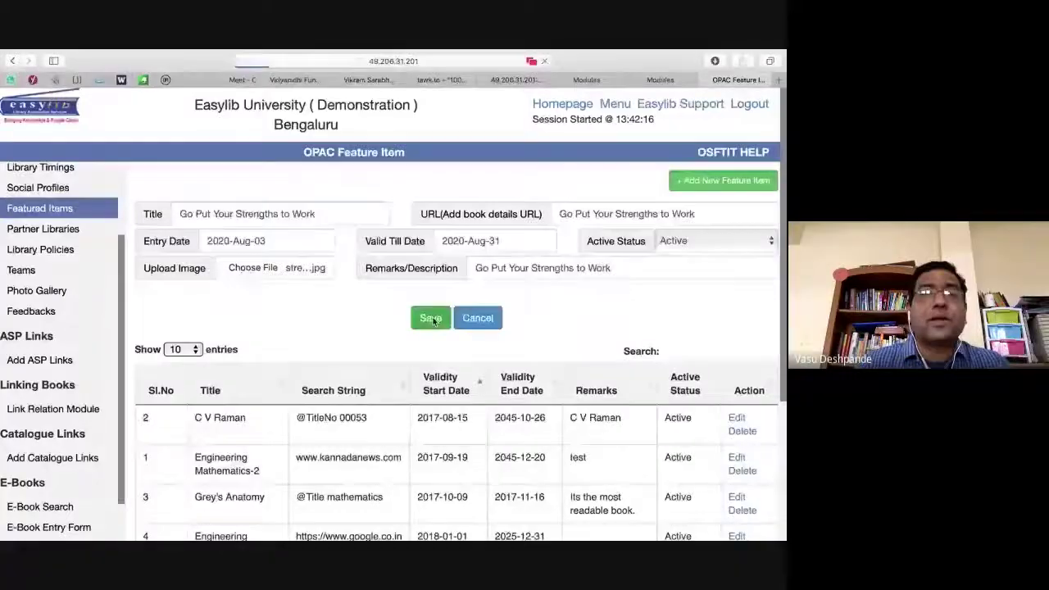
pyautogui.click(431, 318)
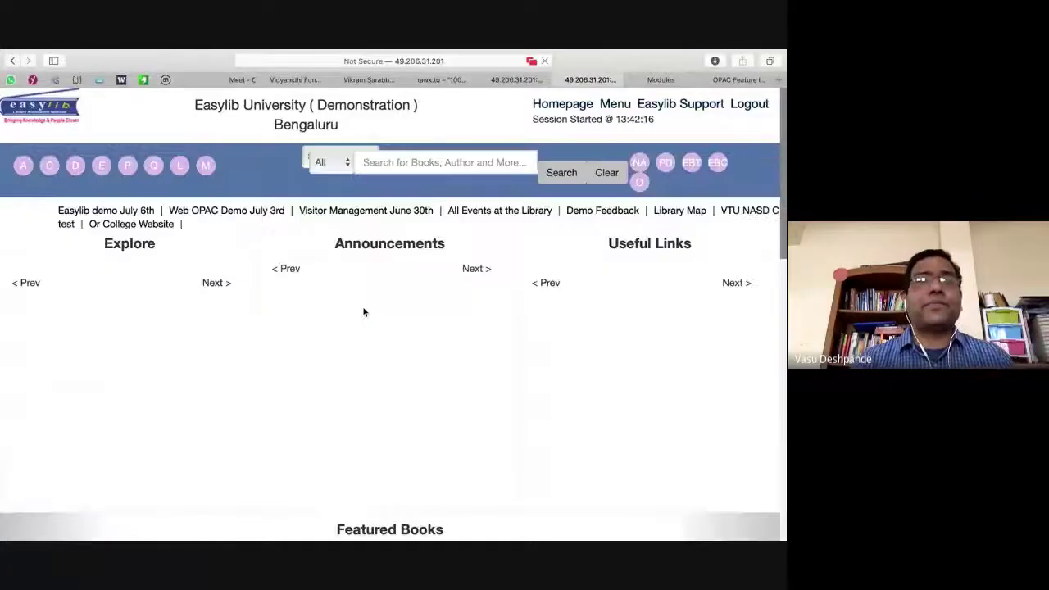
# Step: Check the Featured Books section and the Q shortcut on the OPAC homepage
pyautogui.scroll(-5, 369, 344)
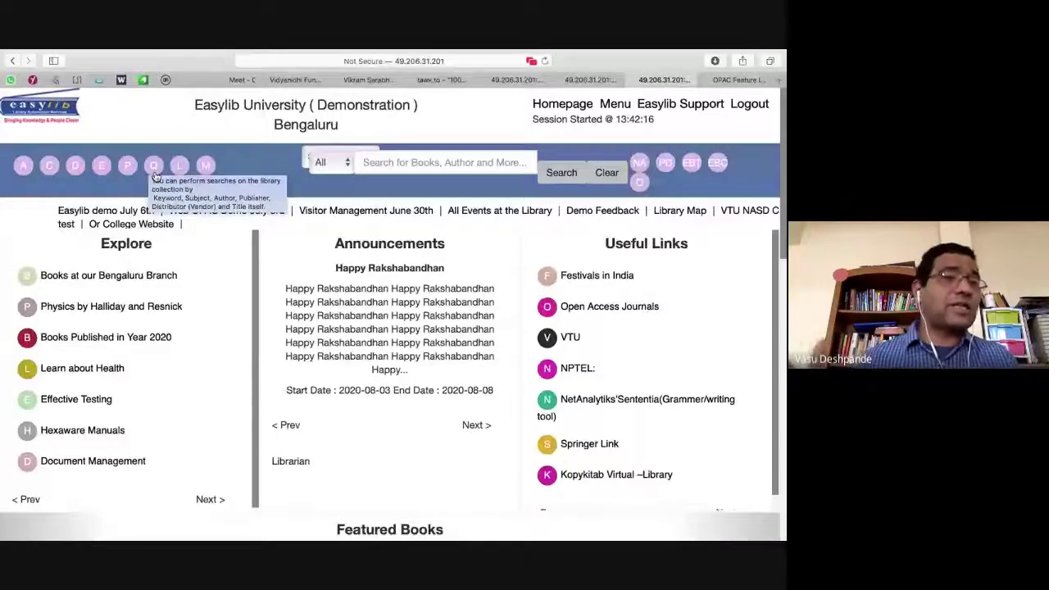
pyautogui.click(154, 168)
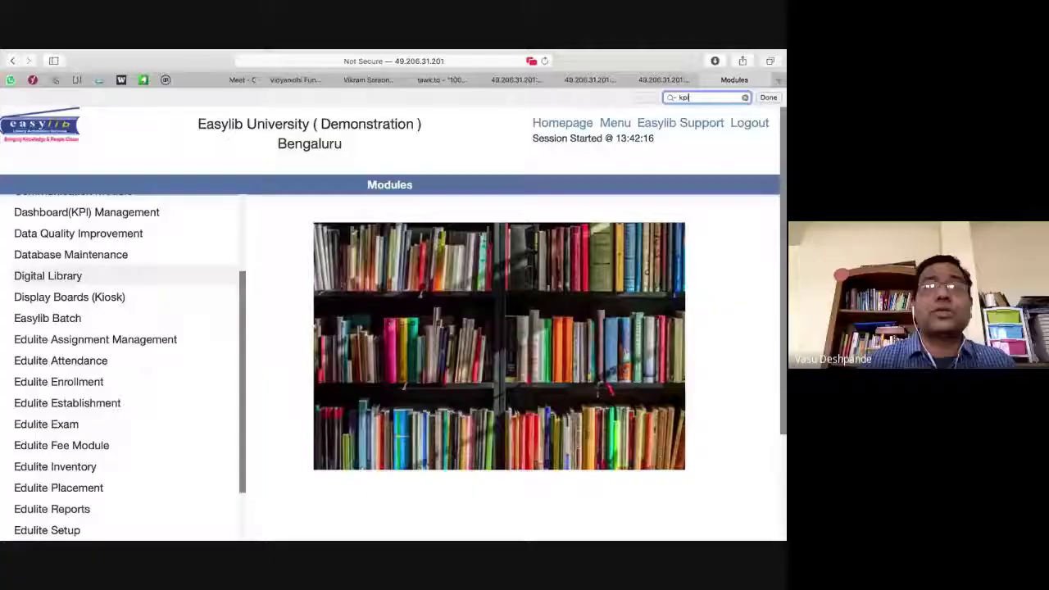
# Step: Find Dashboard(KPI) Management in the modules list, open it and go back from a dashboard's goals page
pyautogui.scroll(5, 84, 337)
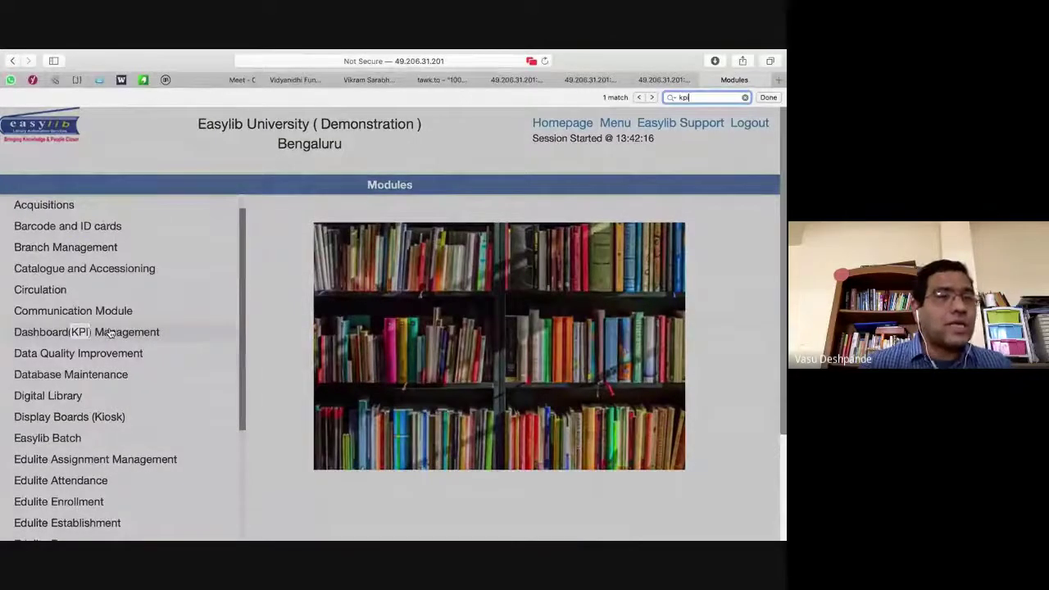
pyautogui.click(108, 330)
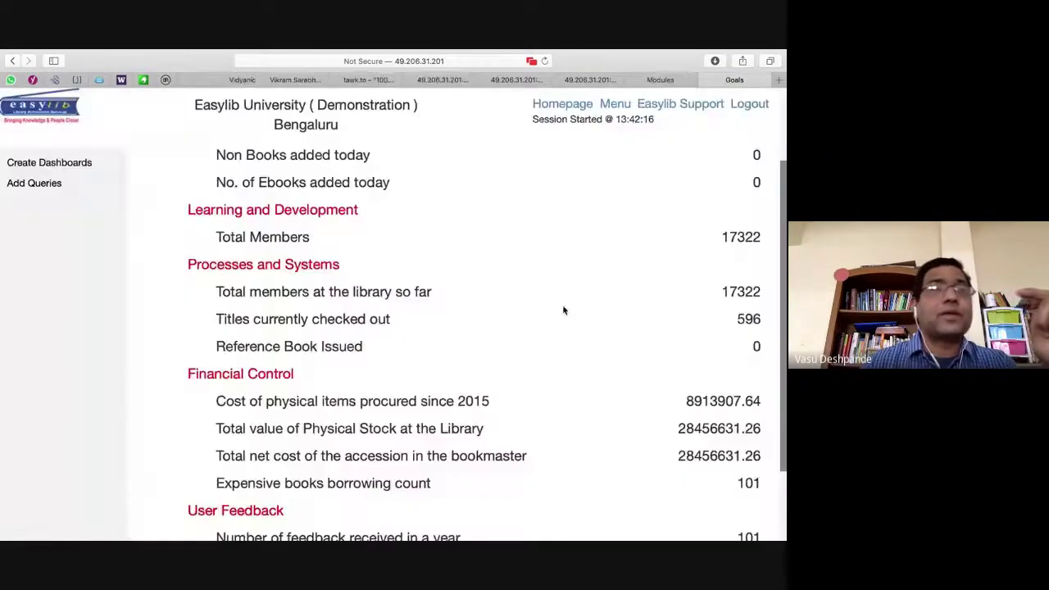
pyautogui.click(13, 61)
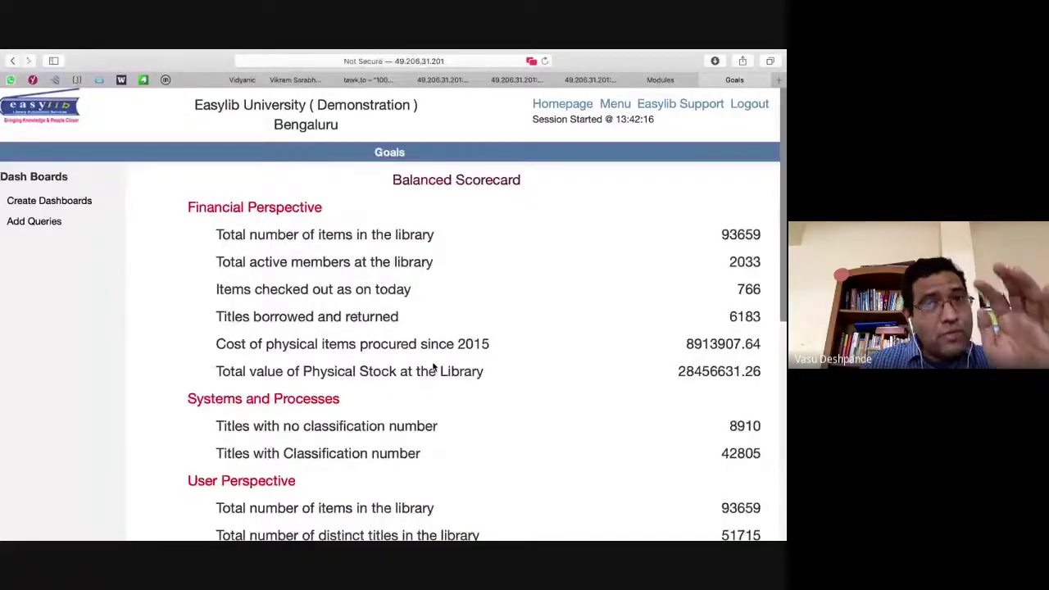
# Step: Examine the Balanced Scorecard dashboard's goals for the Financial Perspective, Systems and Processes, and User Perspective
pyautogui.moveTo(393, 176); pyautogui.dragTo(509, 407)
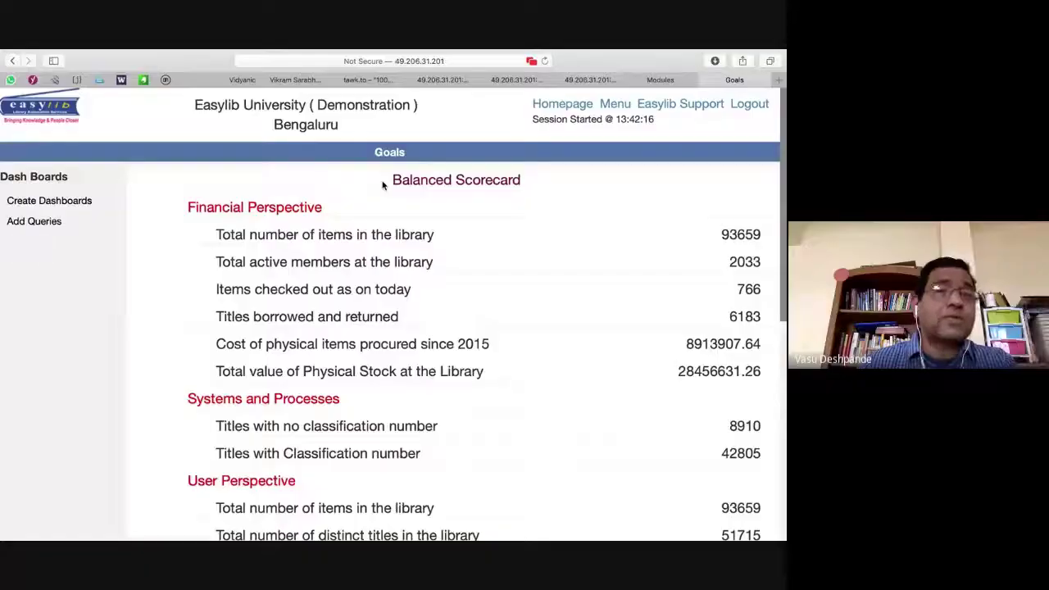
pyautogui.moveTo(386, 182); pyautogui.dragTo(471, 199)
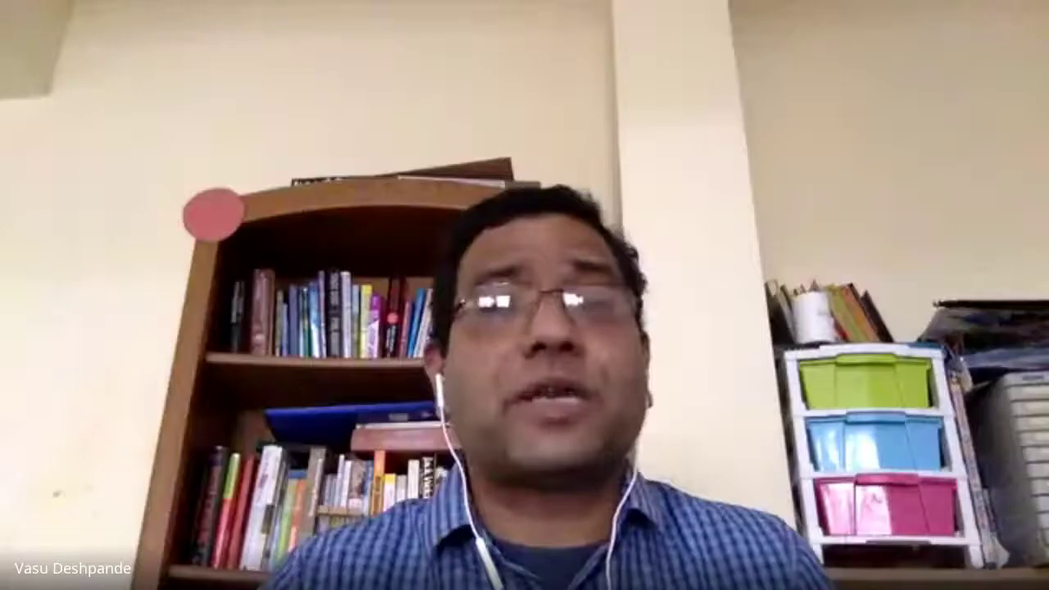
pyautogui.scroll(-5, 383, 406)
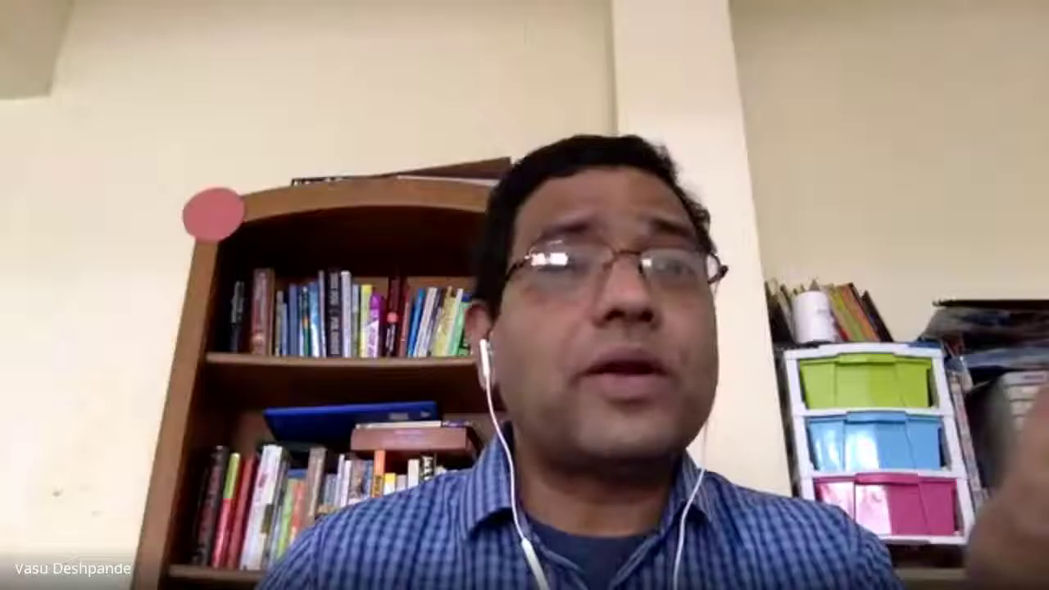
pyautogui.scroll(2, 383, 408)
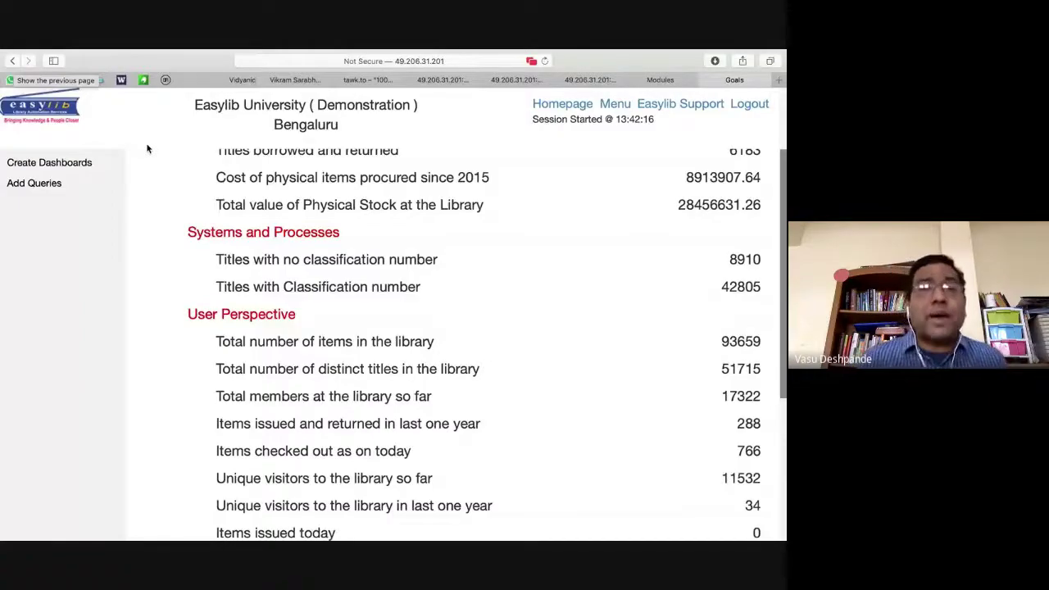
pyautogui.scroll(5, 324, 303)
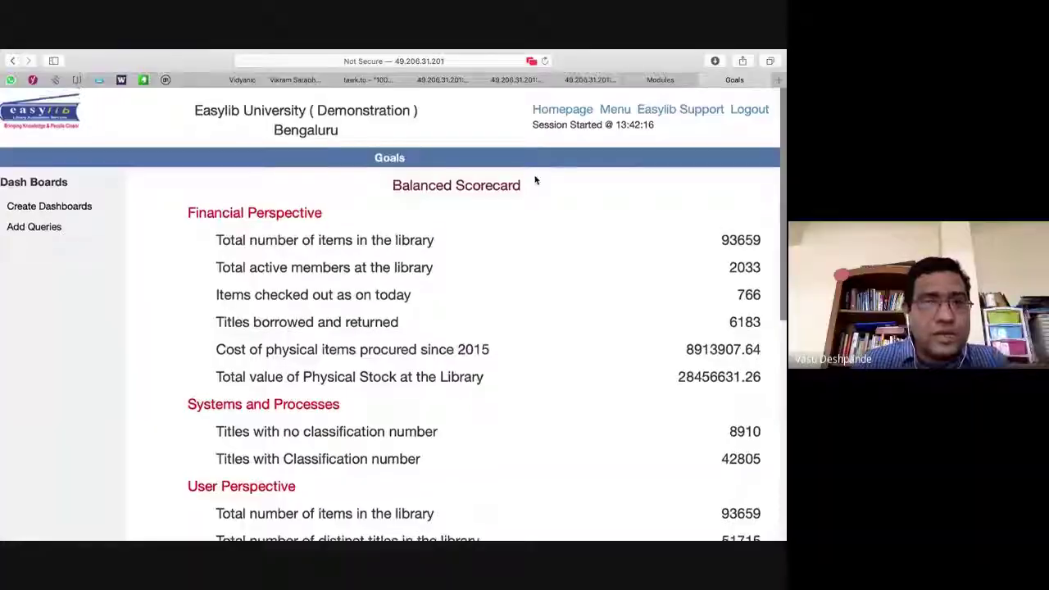
pyautogui.scroll(-2, 535, 178)
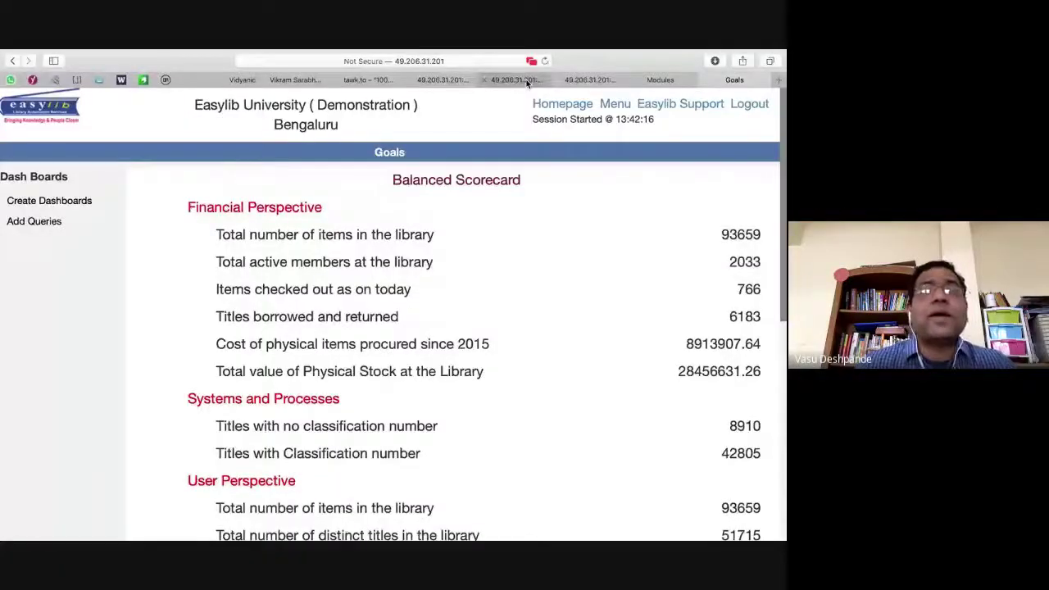
# Step: Review the Library Parameters down to the dashboard settings and inspect the choices for Set DashBoard and Set Opac DashBoard
pyautogui.click(525, 80)
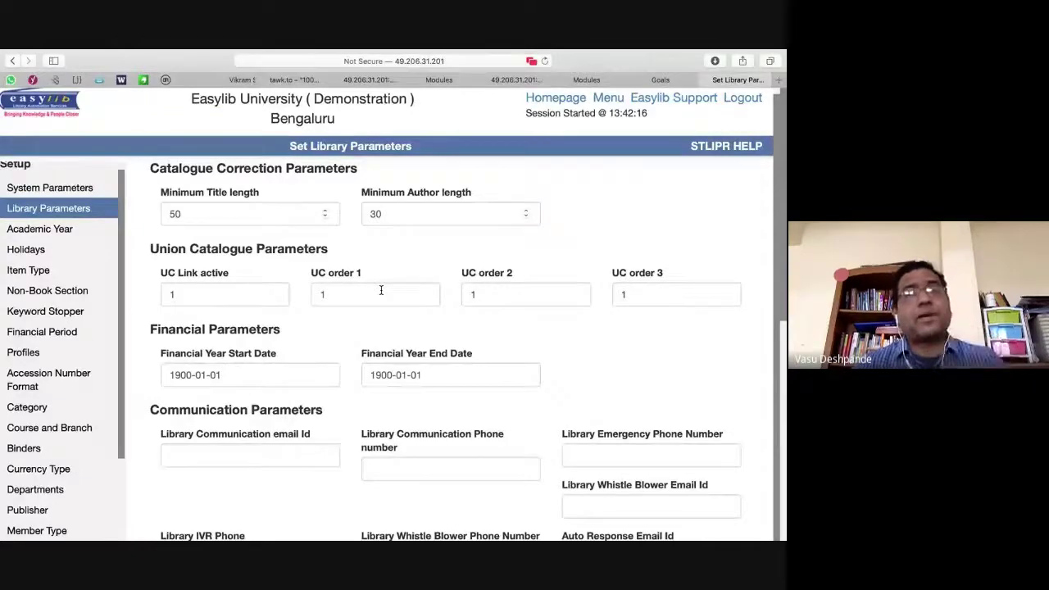
pyautogui.scroll(1, 382, 290)
pyautogui.scroll(-5, 381, 290)
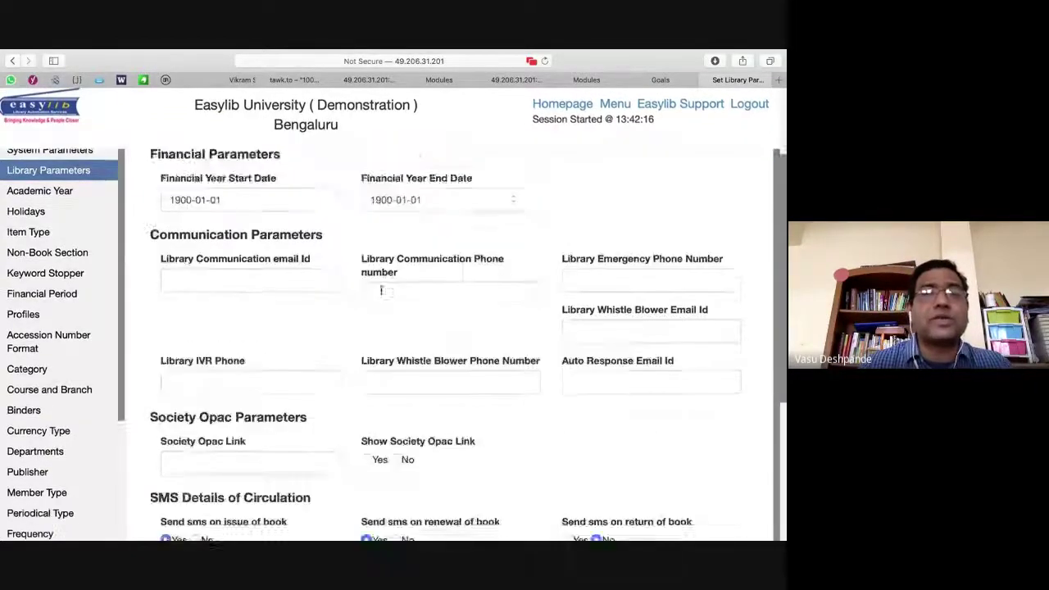
pyautogui.scroll(-5, 381, 292)
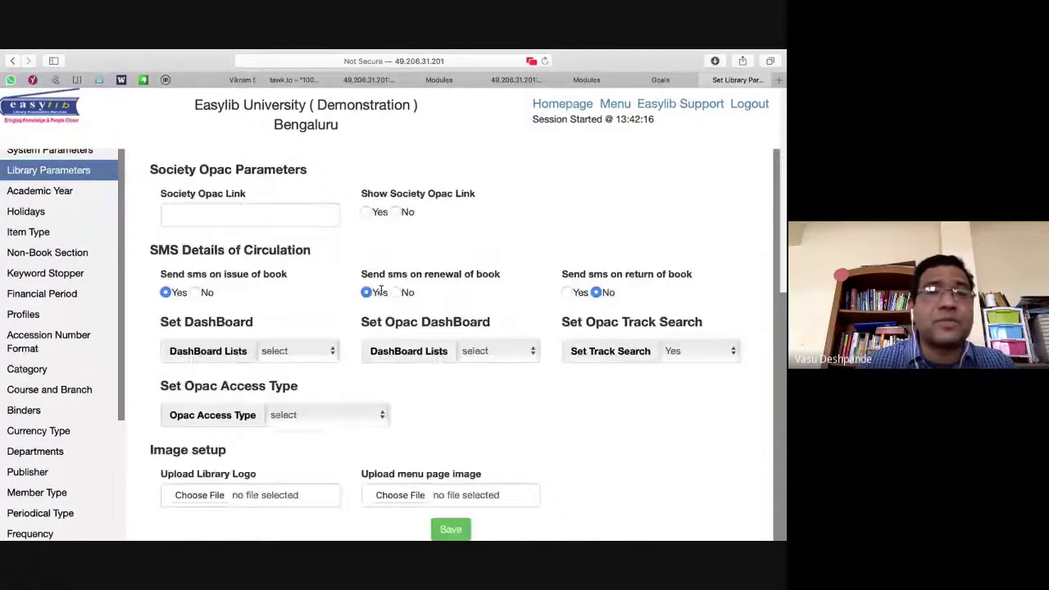
pyautogui.click(318, 351)
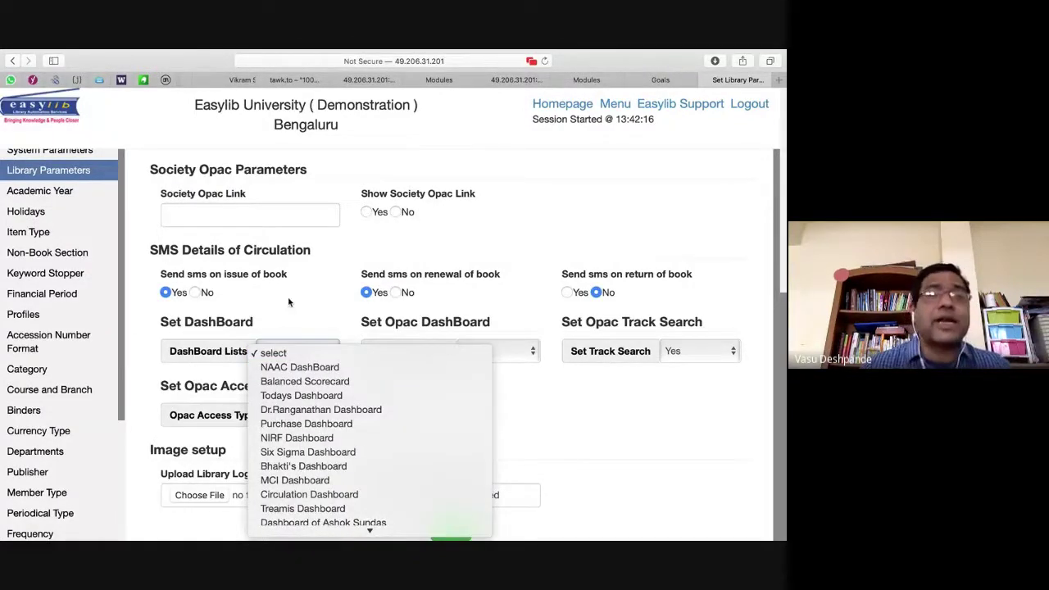
pyautogui.click(523, 352)
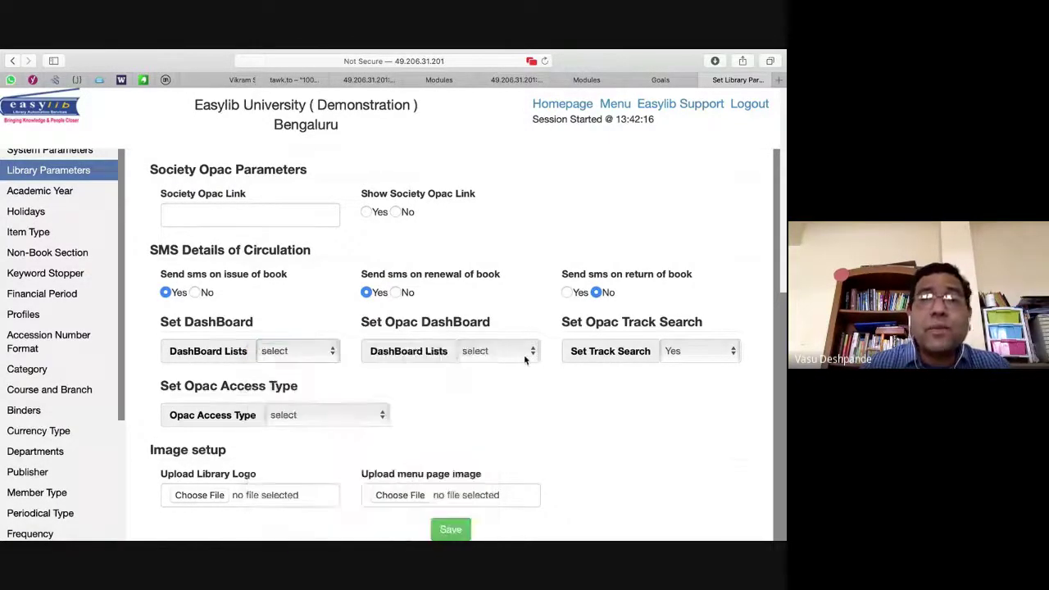
pyautogui.click(523, 352)
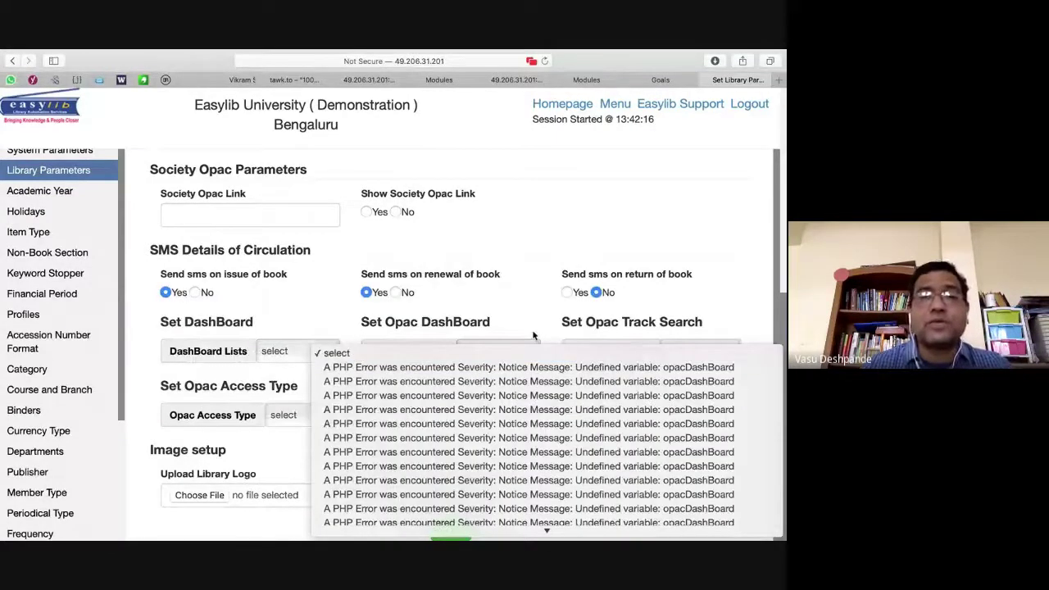
pyautogui.scroll(-2, 560, 473)
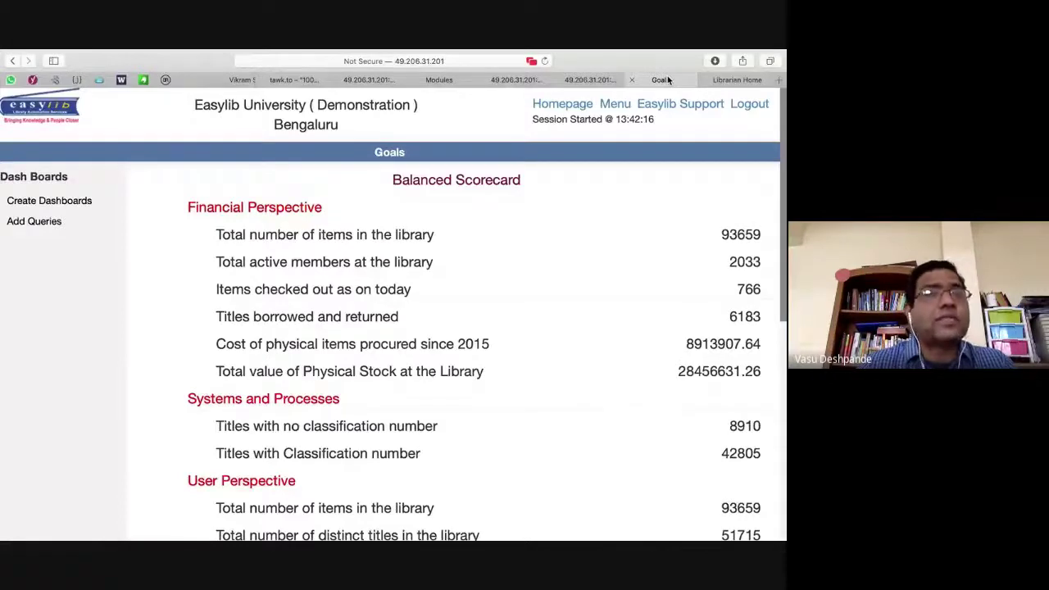
# Step: Review the All DashBoard Lists table, view Todays Dashboard and return to the list
pyautogui.click(13, 61)
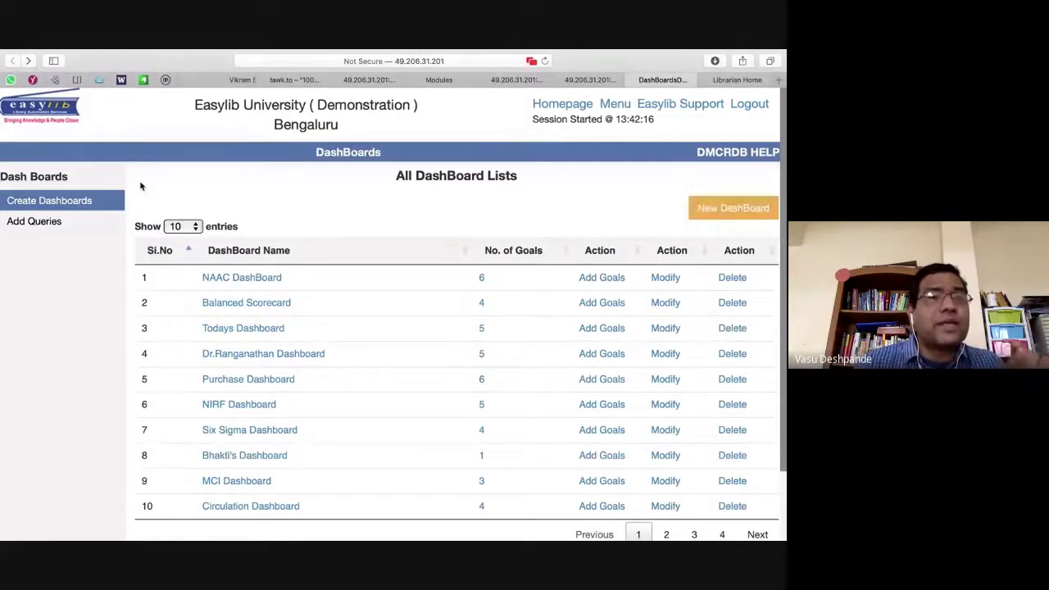
pyautogui.moveTo(140, 187); pyautogui.dragTo(484, 513)
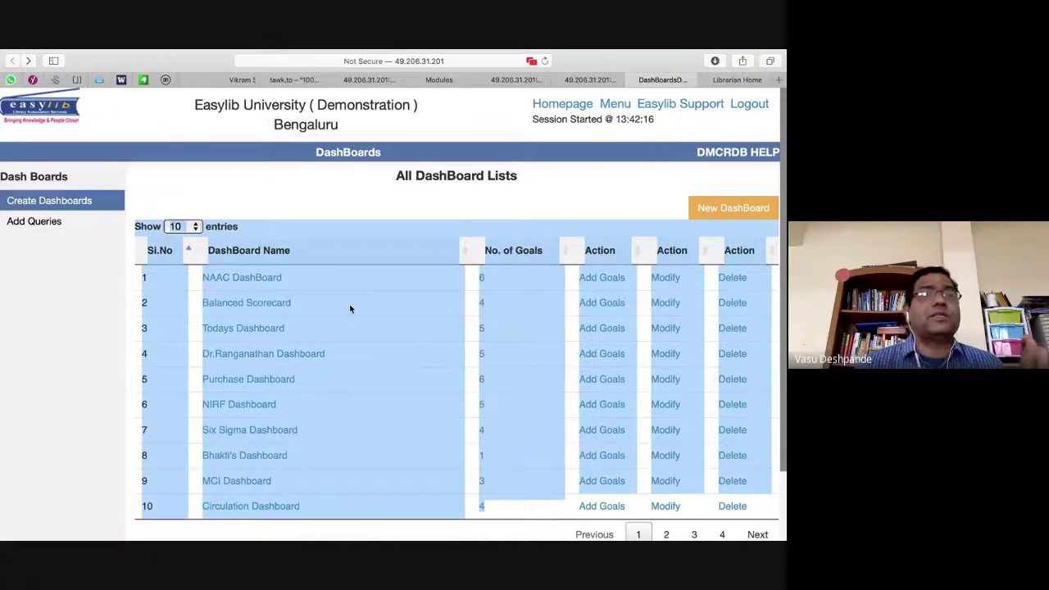
pyautogui.click(47, 117)
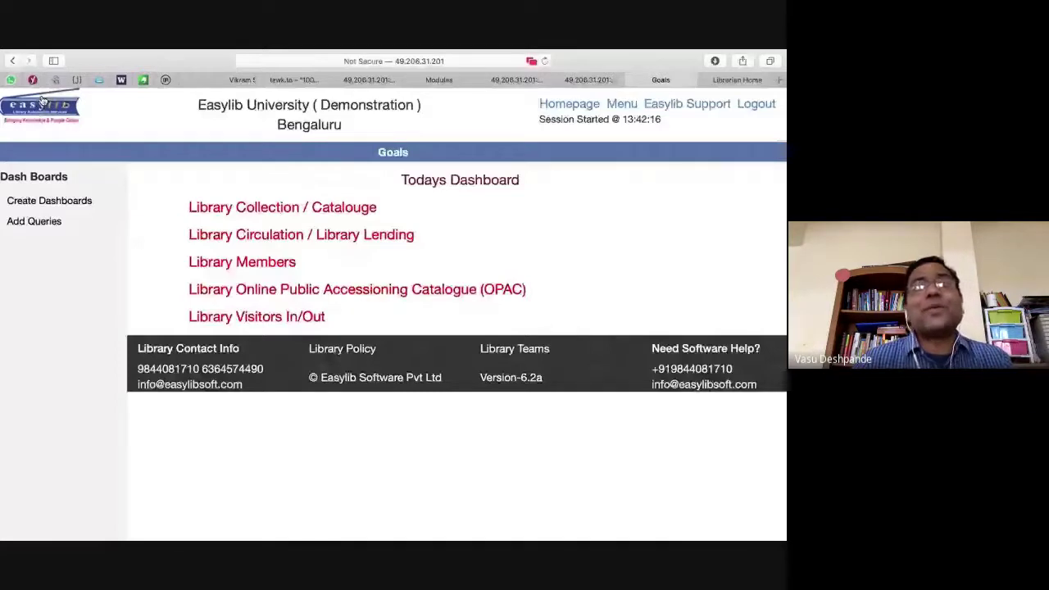
pyautogui.press('super+bracketleft')
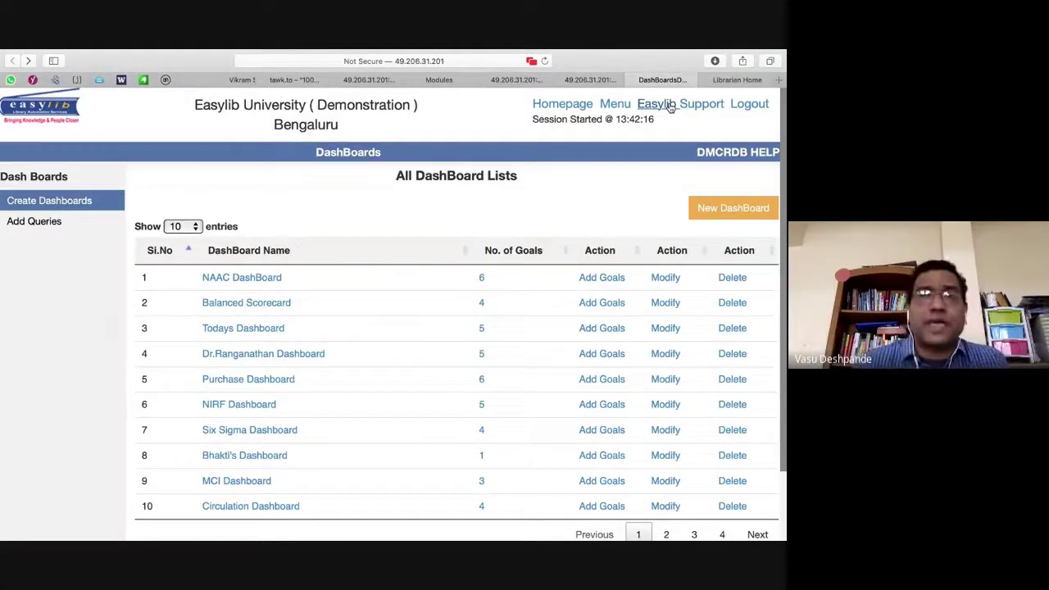
# Step: Check the librarian home page's Balanced Scorecard and the About Your Library figures and Photo Gallery on the OPAC homepage
pyautogui.click(671, 107)
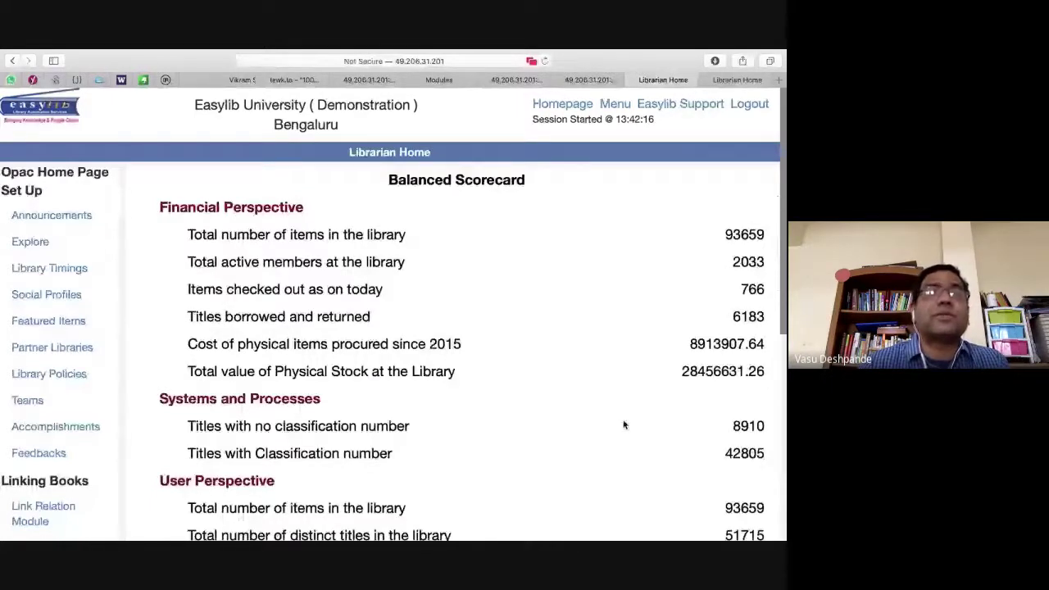
pyautogui.click(12, 61)
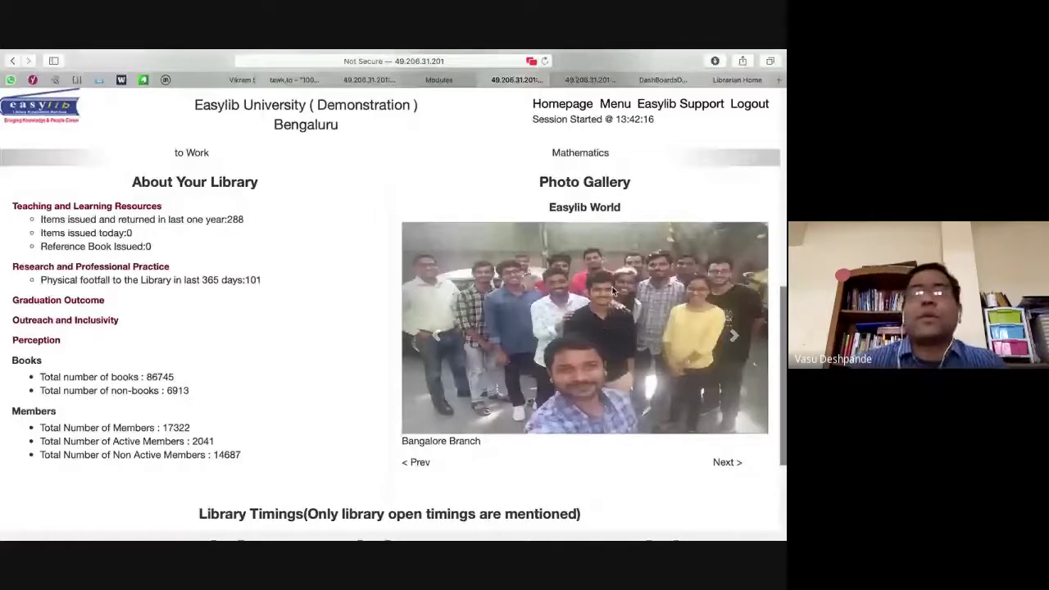
pyautogui.scroll(5, 574, 262)
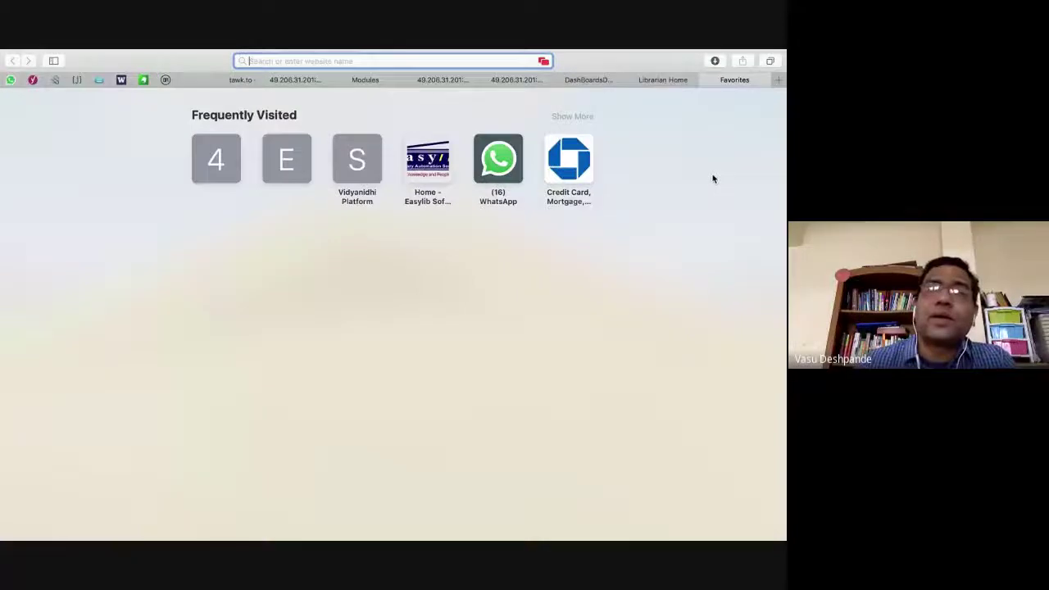
# Step: Return to the librarian home page and open the OPAC Setup module from the modules list
pyautogui.click(601, 79)
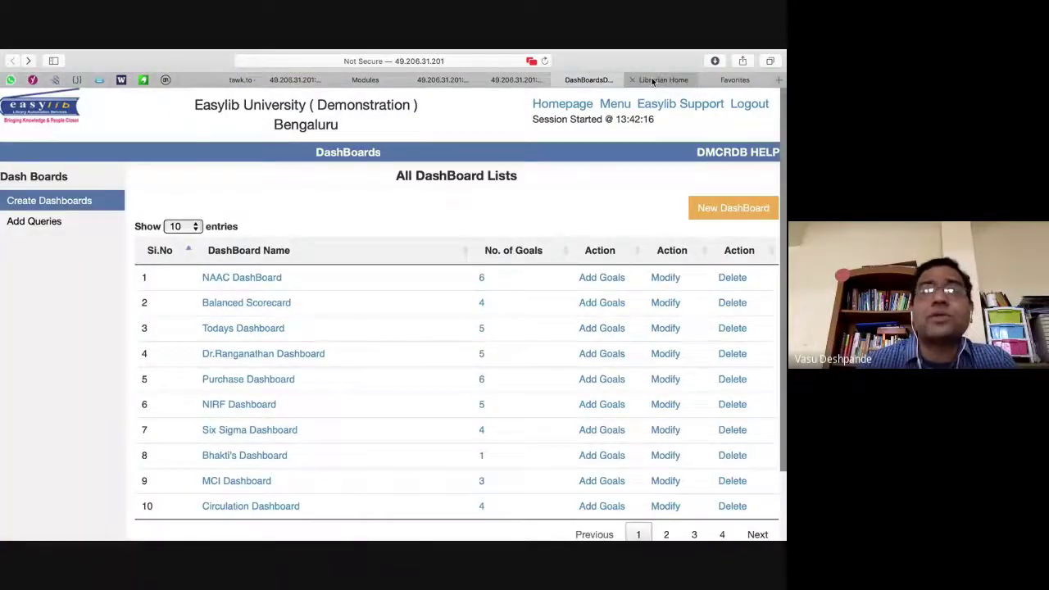
pyautogui.click(655, 79)
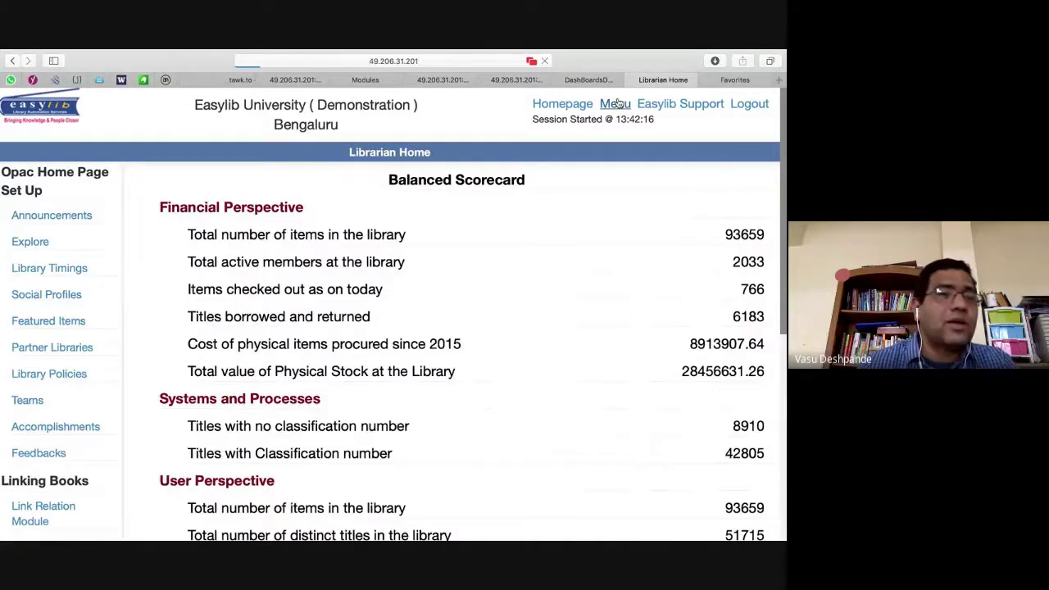
pyautogui.scroll(-2, 94, 278)
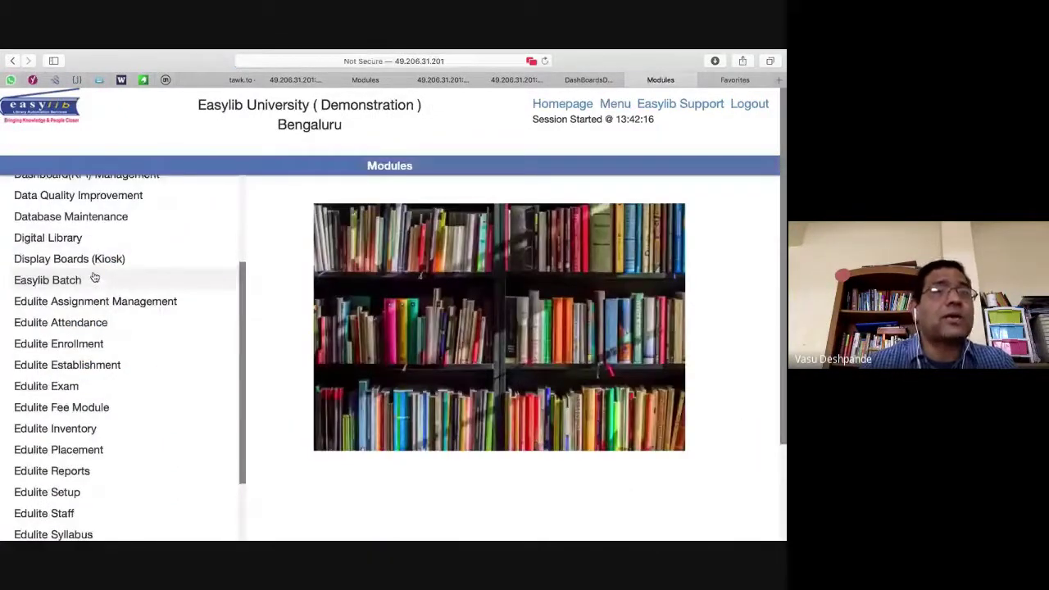
pyautogui.scroll(-5, 94, 278)
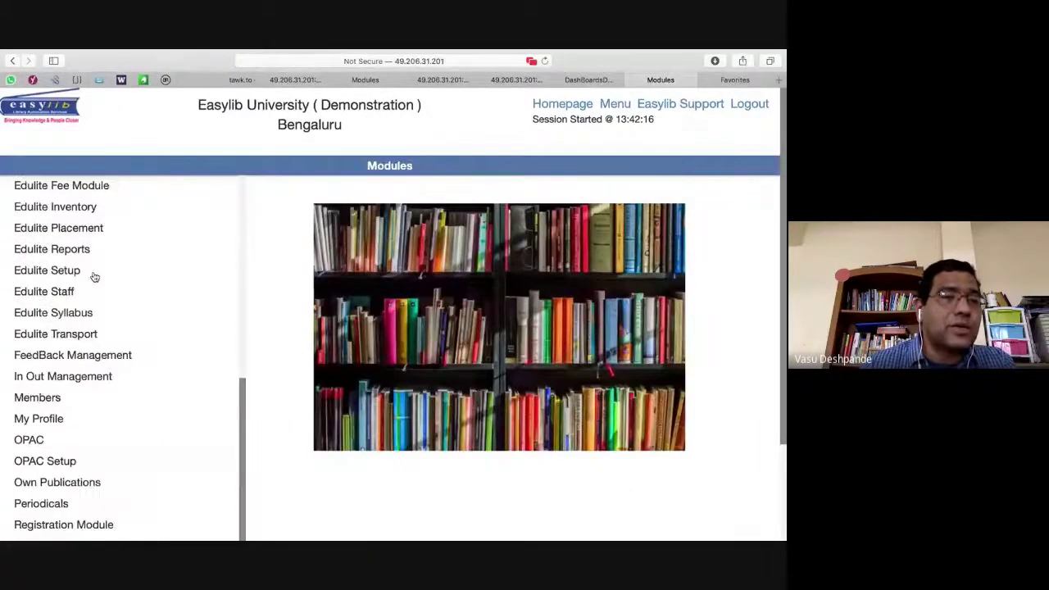
pyautogui.click(53, 463)
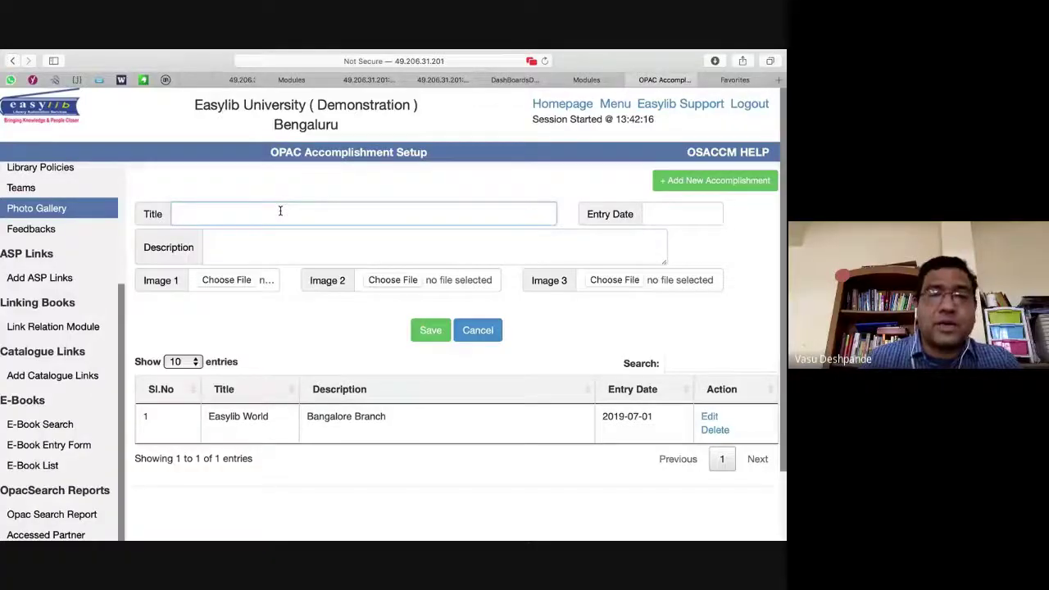
# Step: Title a new photo gallery entry "Sports Achivements", describe it as "Our college participated in sports events held at ..." and open the file choice for Image 2
pyautogui.write('Sports Achiv')
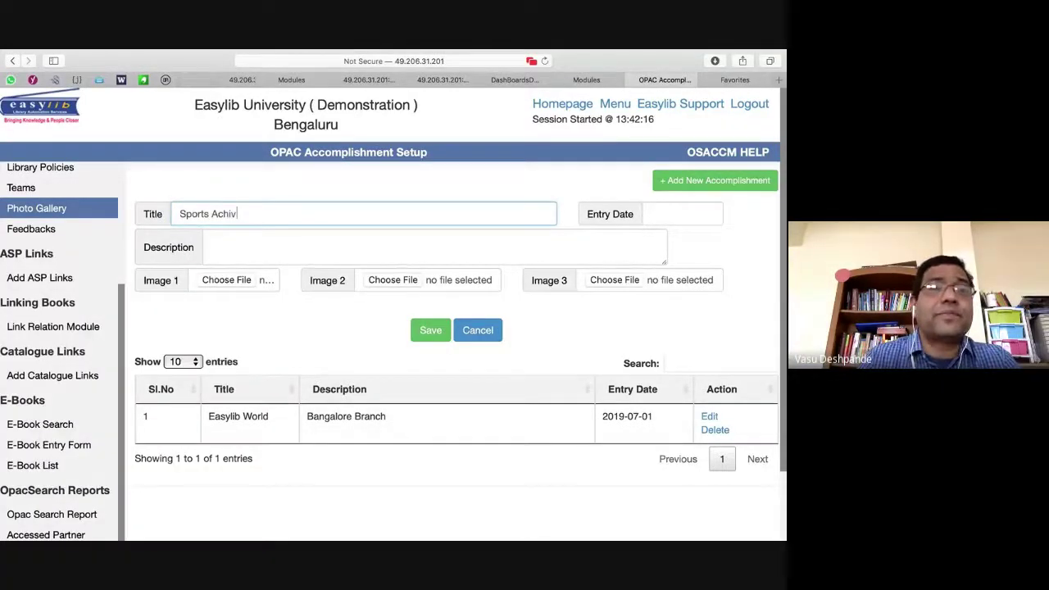
pyautogui.write('ements')
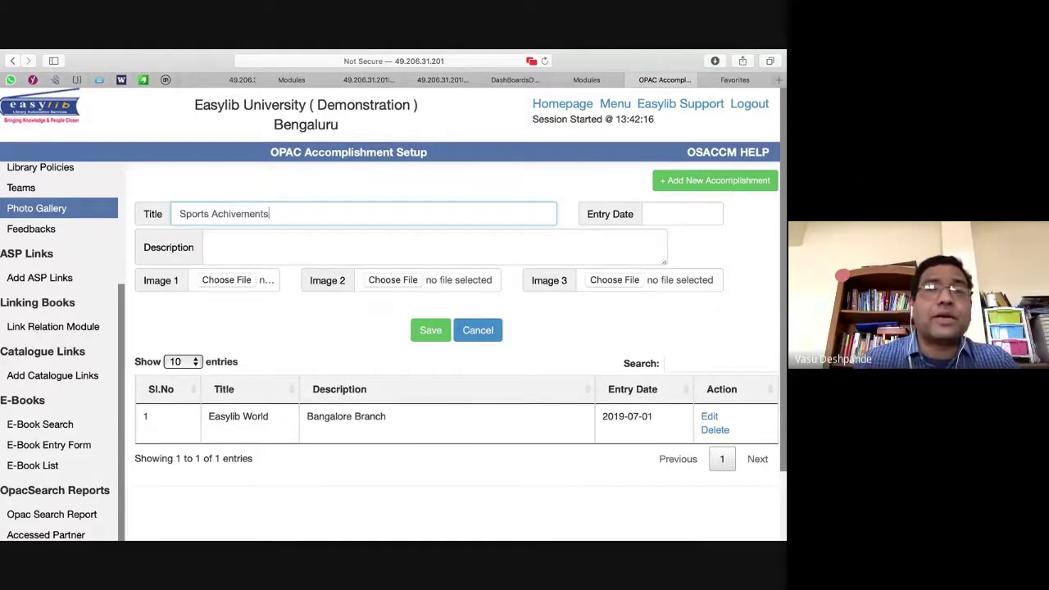
pyautogui.press('Tab')
pyautogui.click(283, 239)
pyautogui.write('Our')
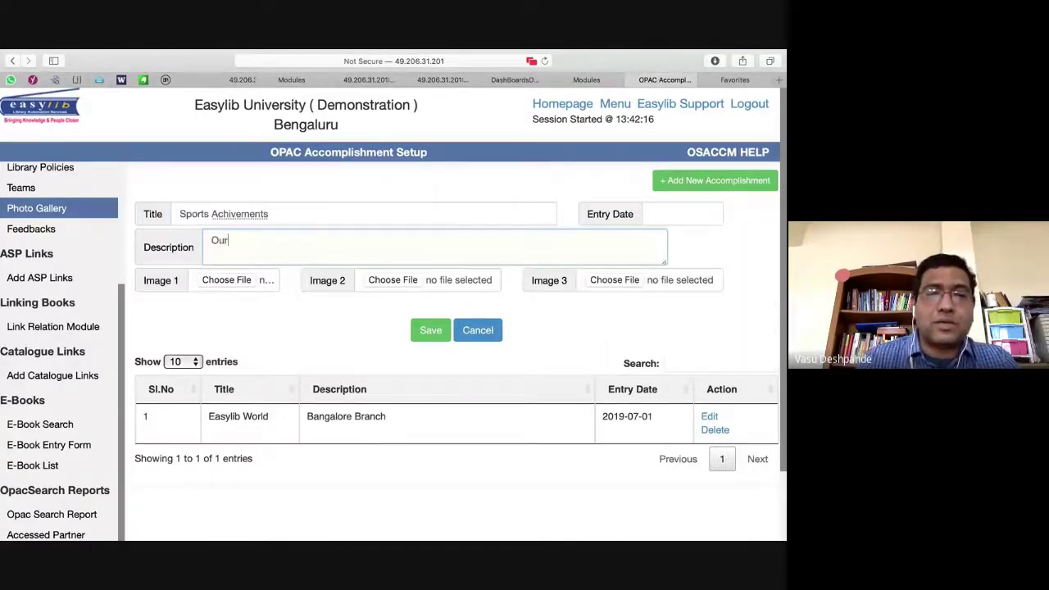
pyautogui.write(' college participated in sp')
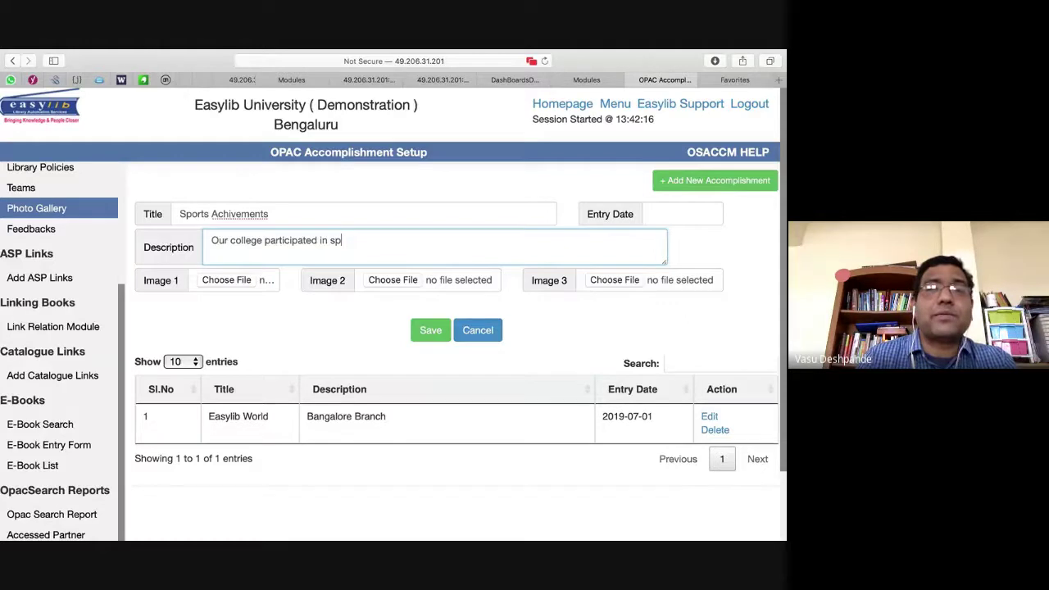
pyautogui.write('orts events held at ...')
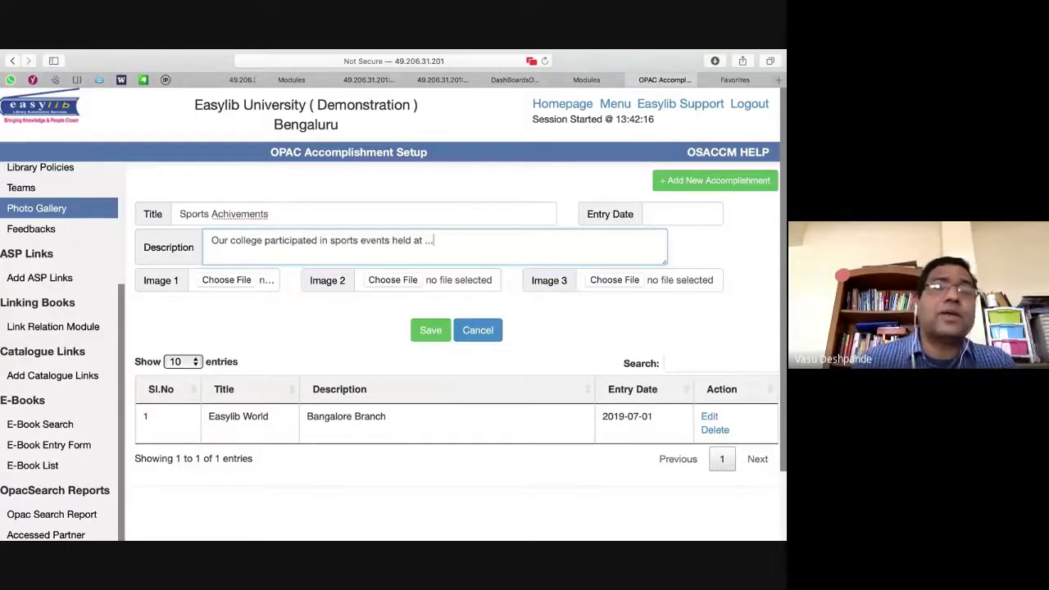
pyautogui.click(393, 280)
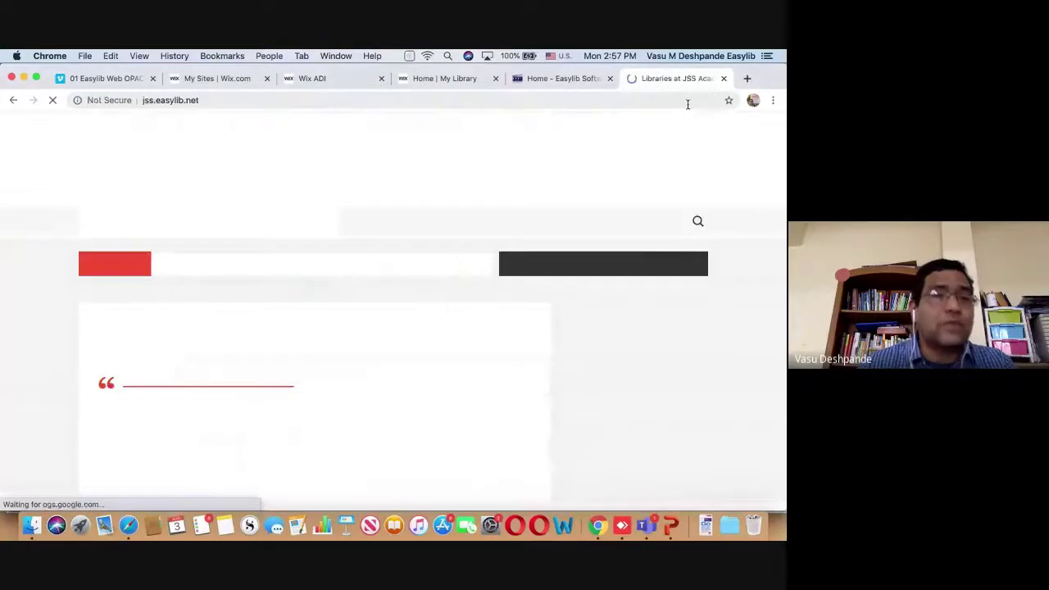
# Step: Switch to Chrome and review the Photo Gallery, library figures and Featured Books on the Vidyodaya Law College OPAC homepage
pyautogui.click(198, 260)
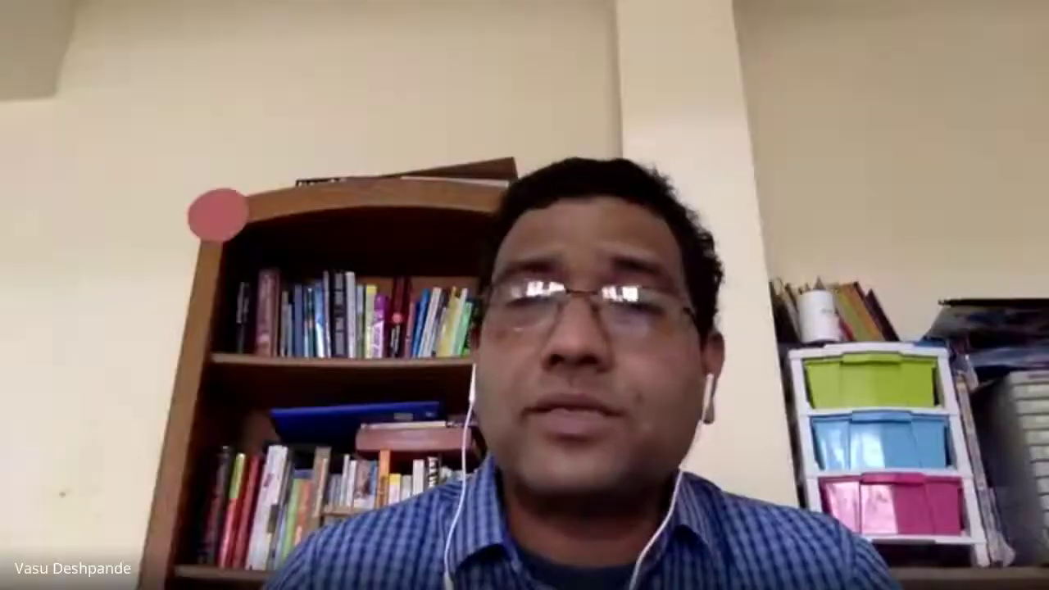
pyautogui.scroll(-2, 703, 318)
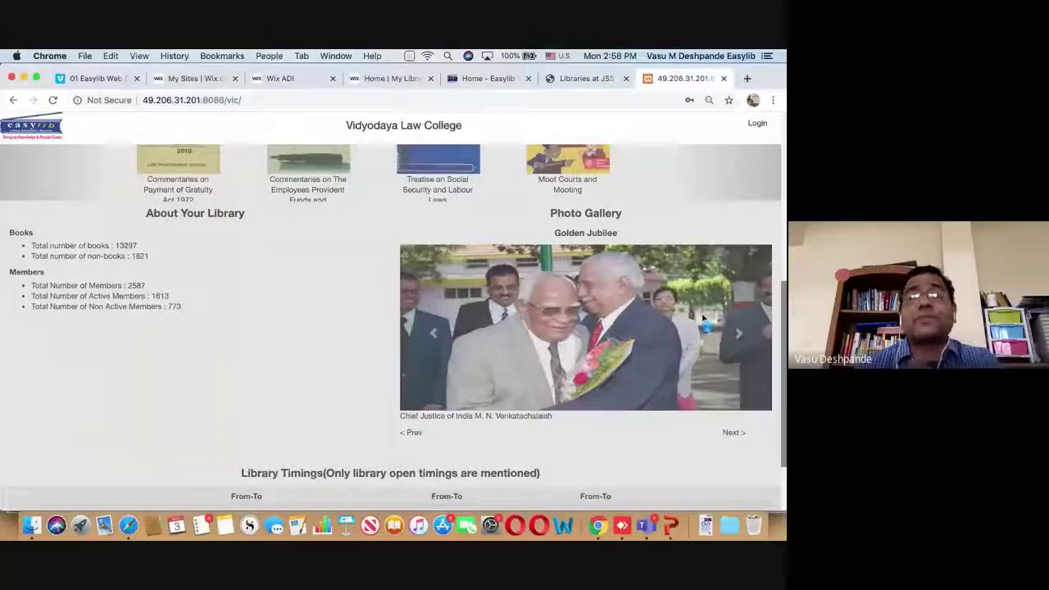
pyautogui.scroll(-1, 704, 318)
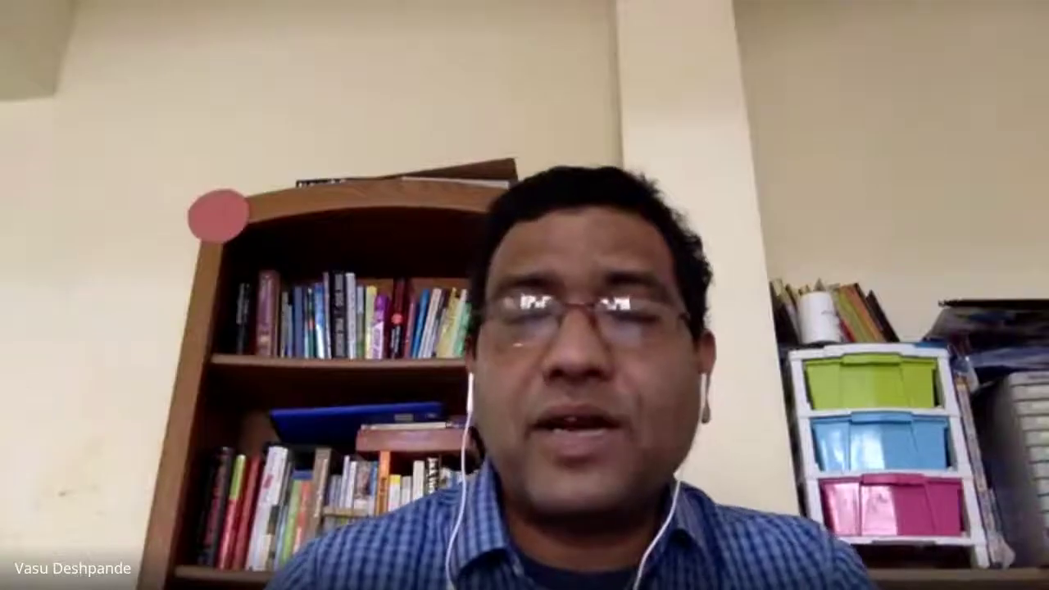
pyautogui.scroll(1, 704, 318)
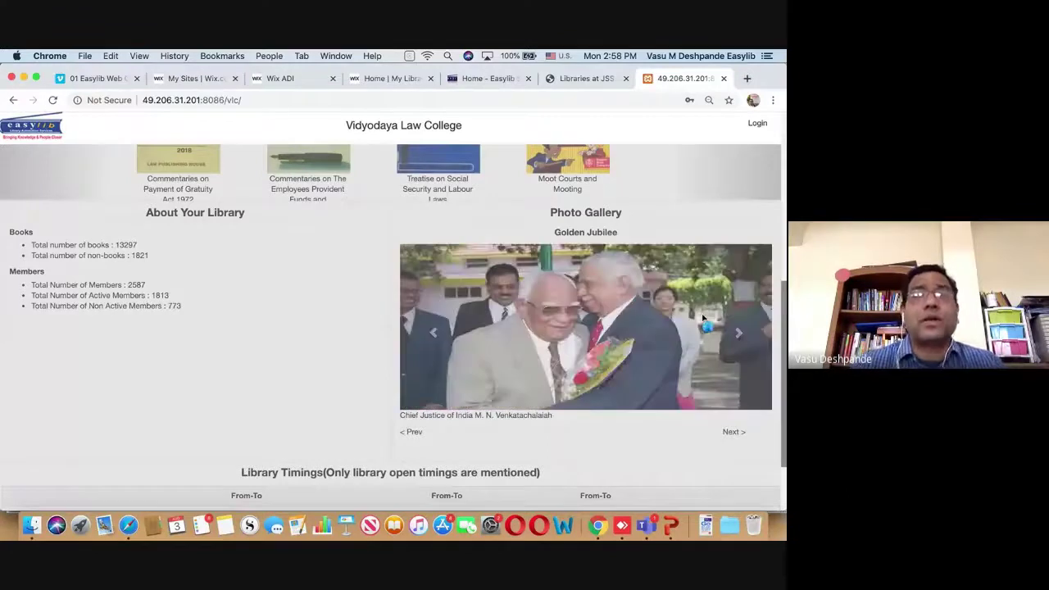
pyautogui.scroll(1, 703, 318)
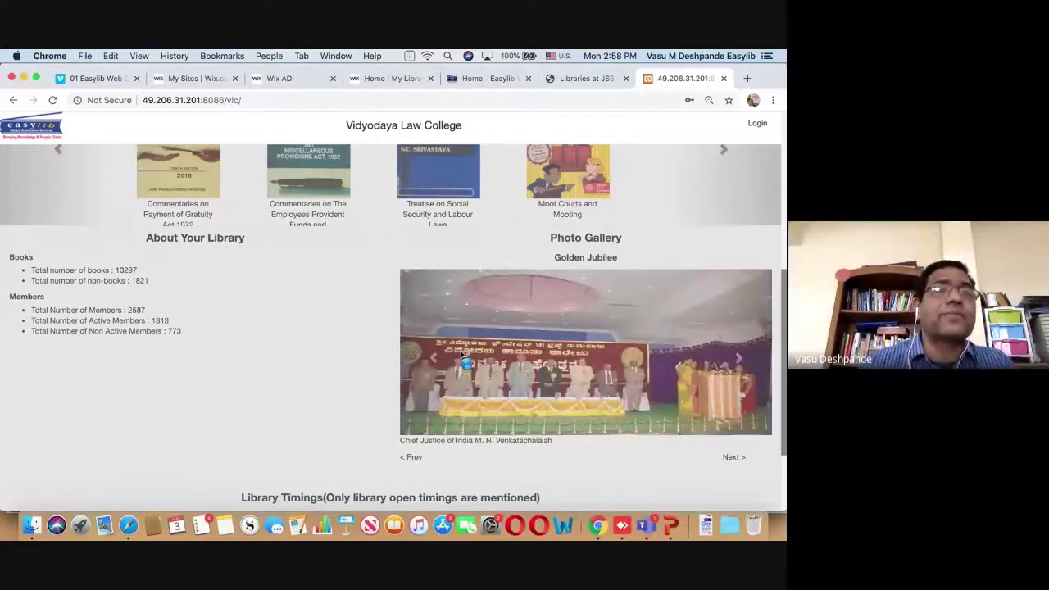
pyautogui.scroll(5, 463, 352)
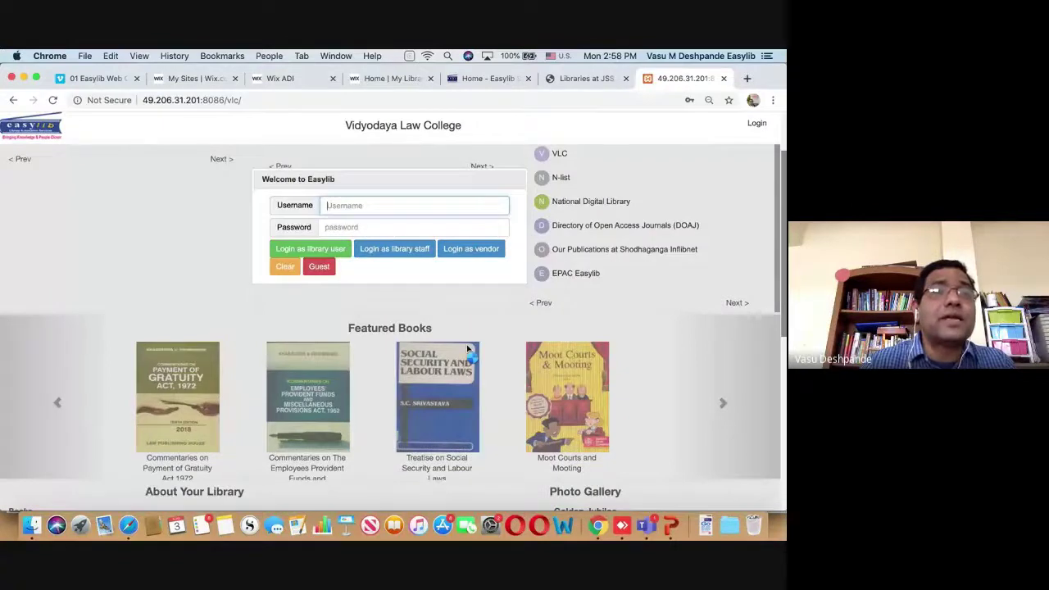
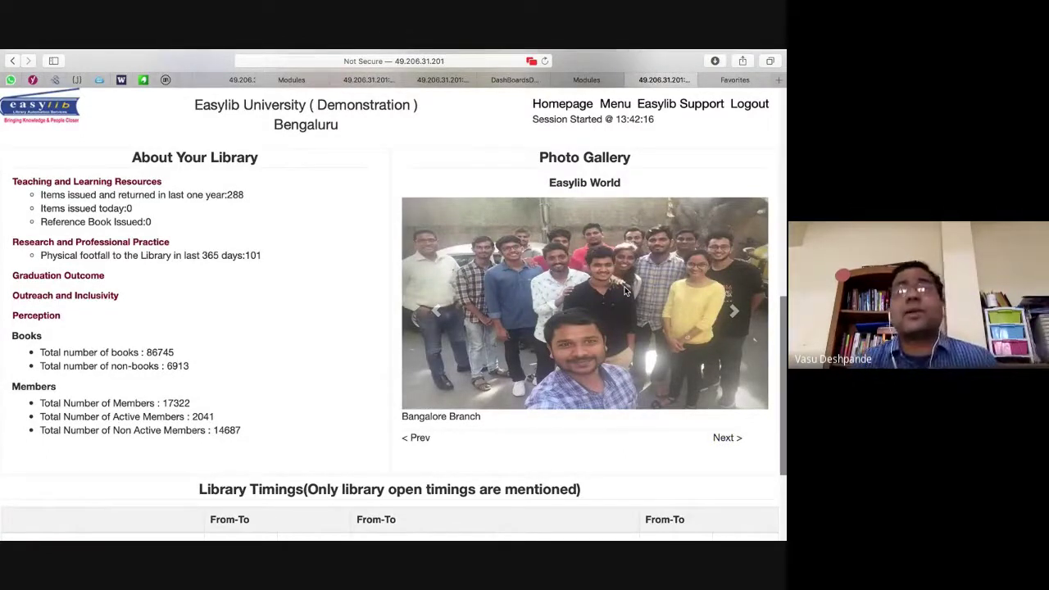
# Step: Review the Sports Achivements entry in the Easylib University homepage's Photo Gallery and the Library Timings table
pyautogui.scroll(5, 656, 271)
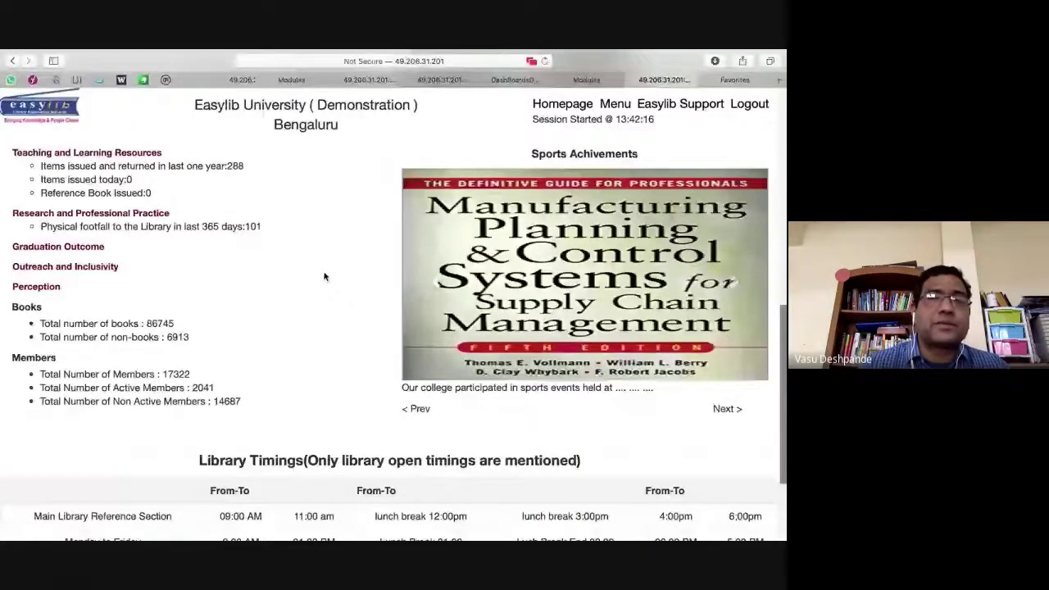
pyautogui.scroll(-3, 323, 277)
pyautogui.moveTo(164, 314); pyautogui.dragTo(622, 470)
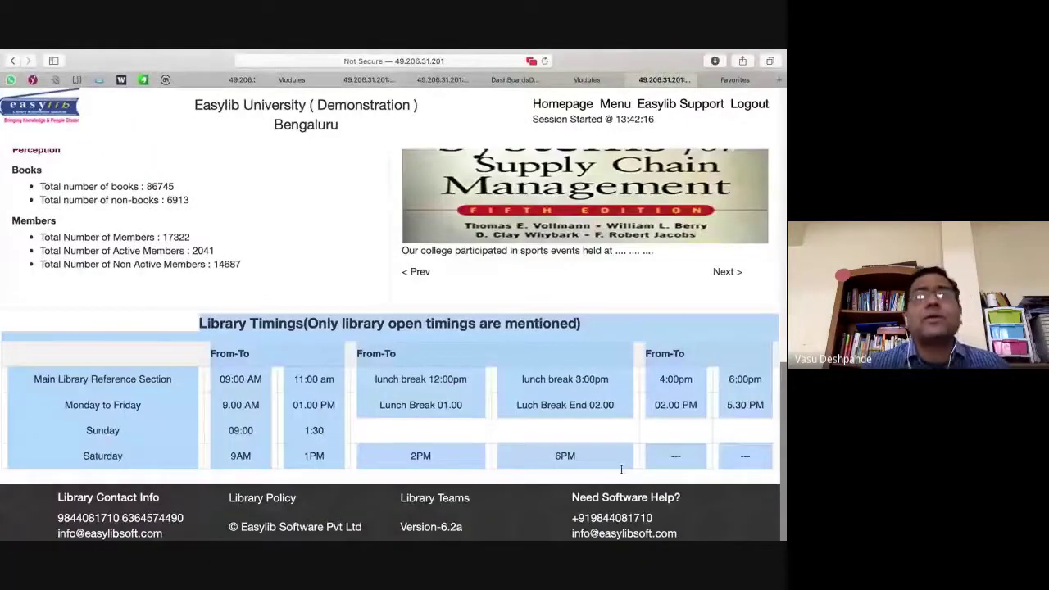
pyautogui.click(621, 470)
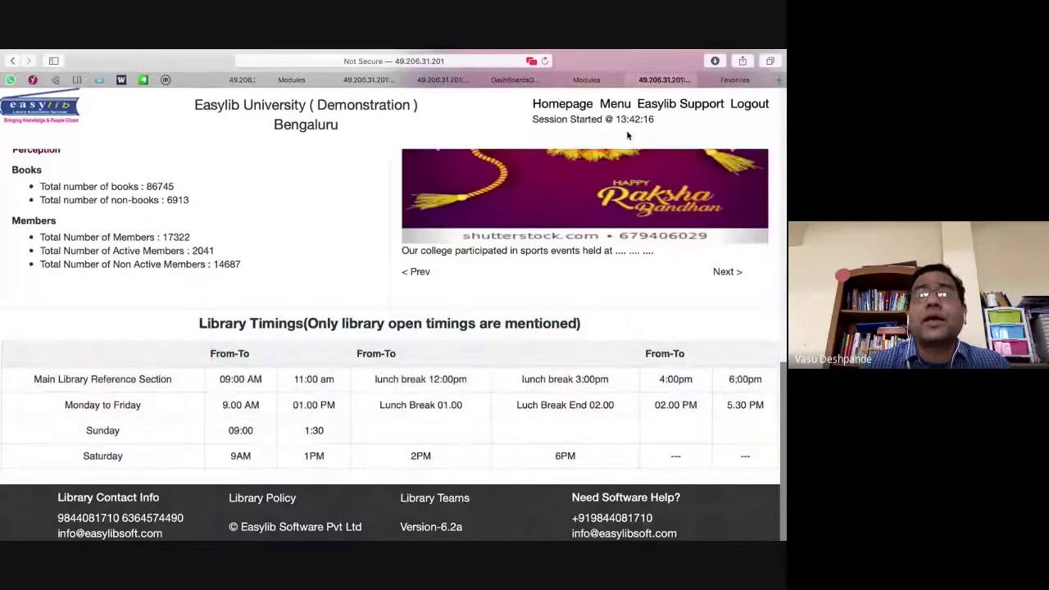
# Step: Start a new library timing entry with the day set to "Independence Day 2020"
pyautogui.click(726, 80)
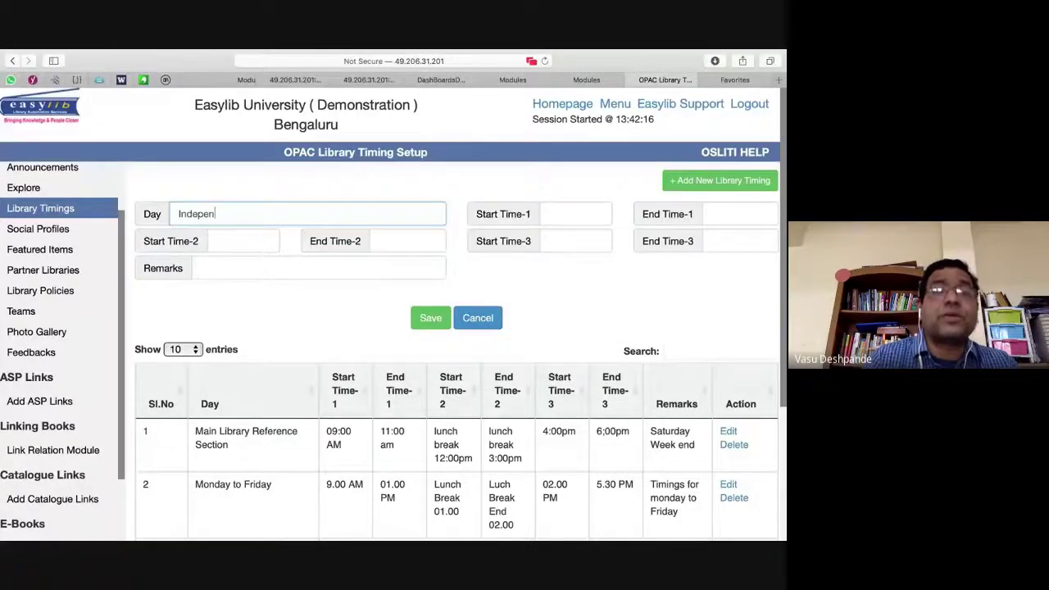
pyautogui.write('dence Day 2020')
pyautogui.click(574, 215)
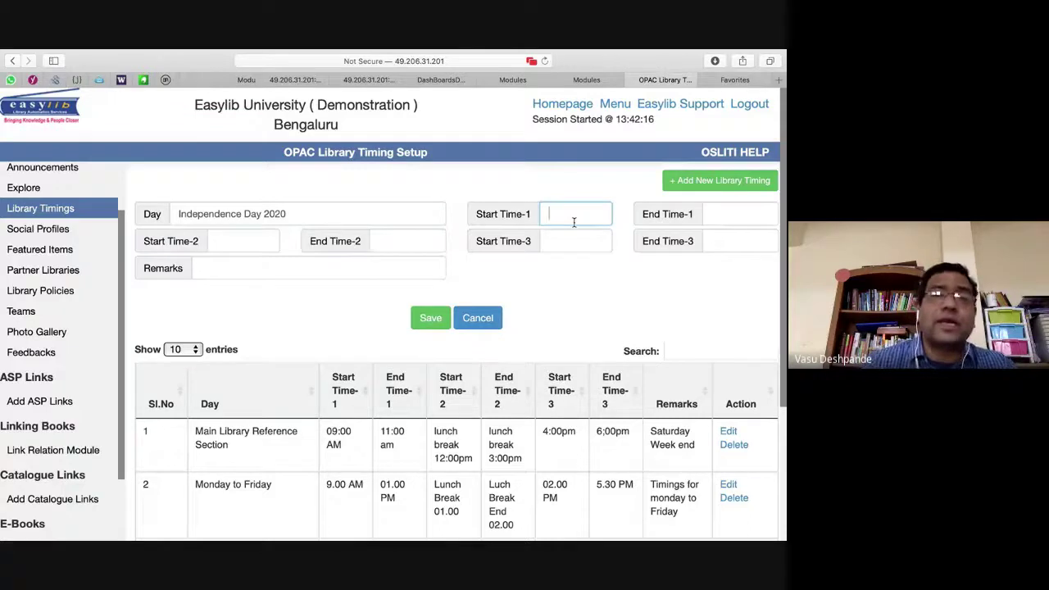
# Step: Enter remarks for the new timing stating that the library will be open only for digital access and the physical building will be closed
pyautogui.press('Tab')
pyautogui.press('Tab')
pyautogui.press('Tab')
pyautogui.press('Tab')
pyautogui.press('Tab')
pyautogui.press('Tab')
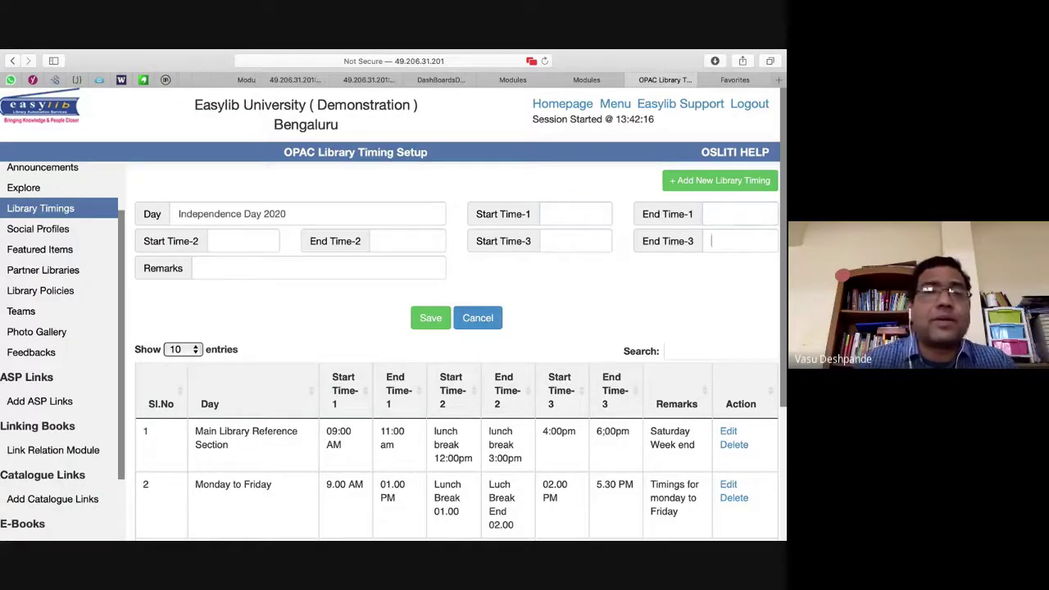
pyautogui.write('Library')
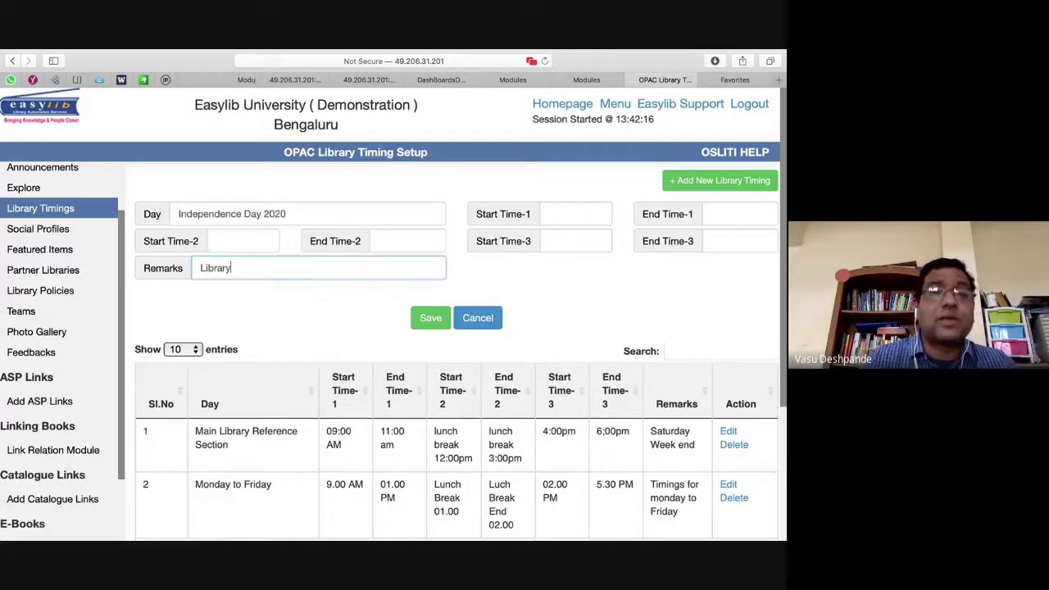
pyautogui.write(' will be o')
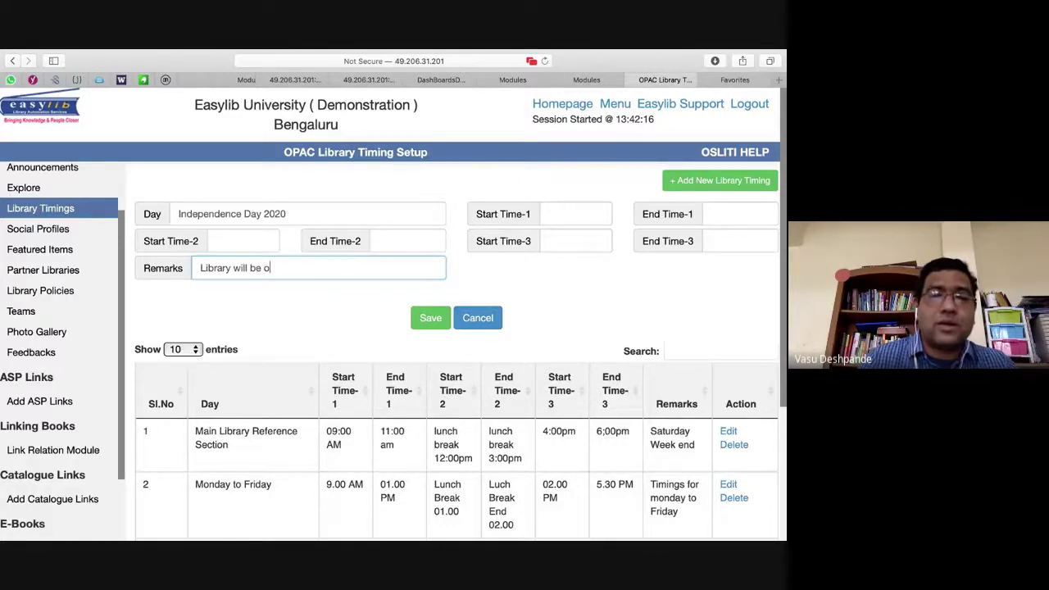
pyautogui.write('pen only for digital ')
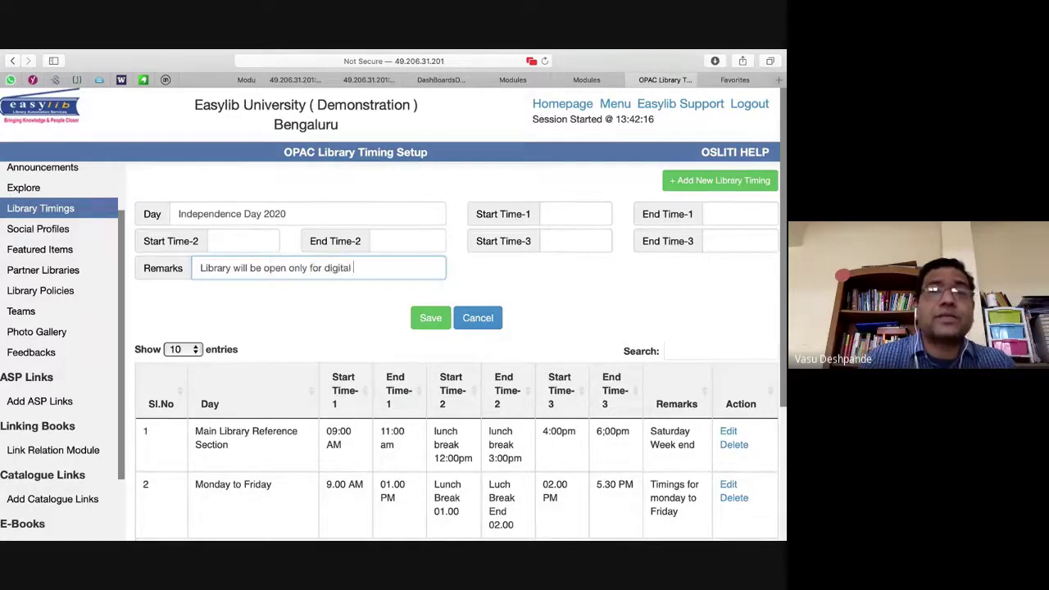
pyautogui.write('access. Th')
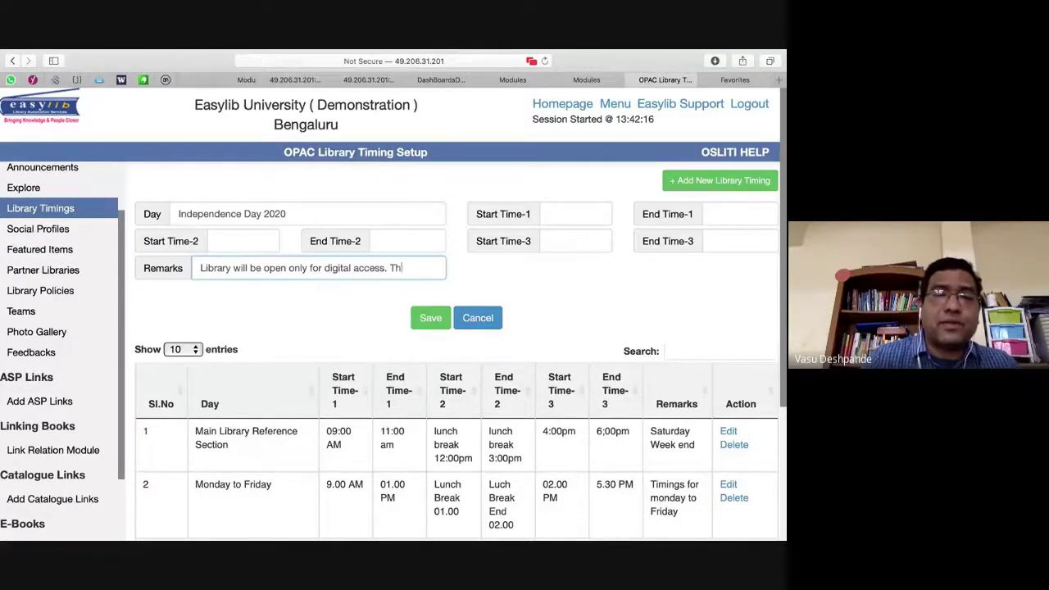
pyautogui.write('e phys')
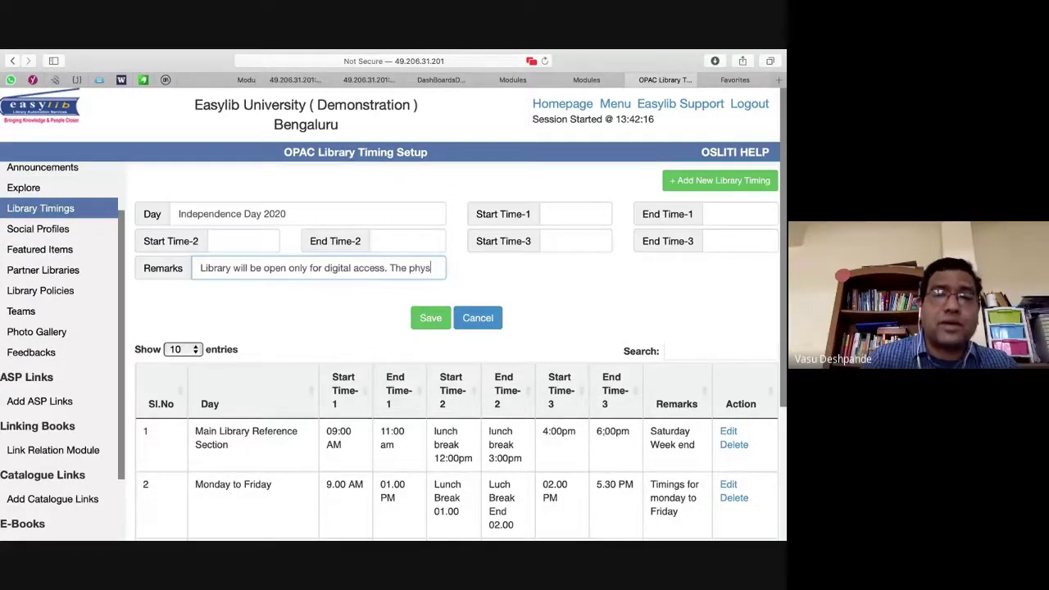
pyautogui.write('ical building will be clos')
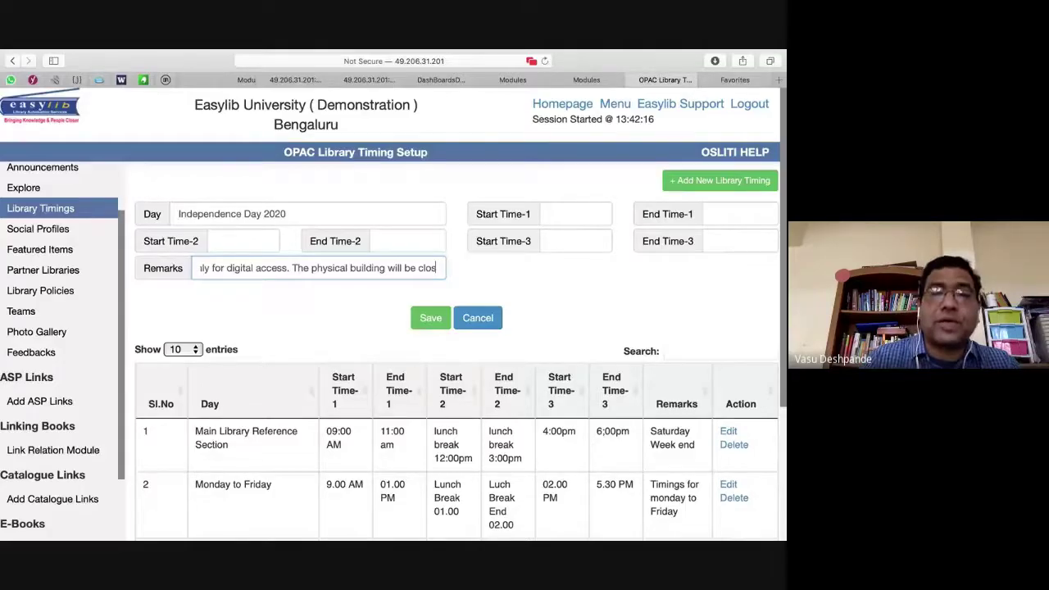
pyautogui.click(574, 214)
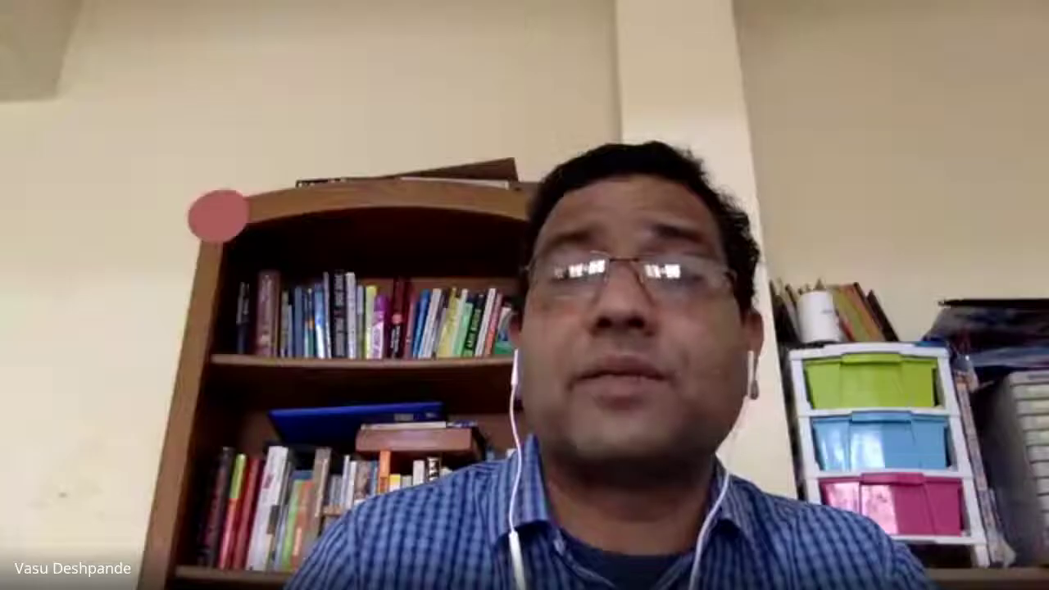
pyautogui.write('09:00')
pyautogui.press('Tab')
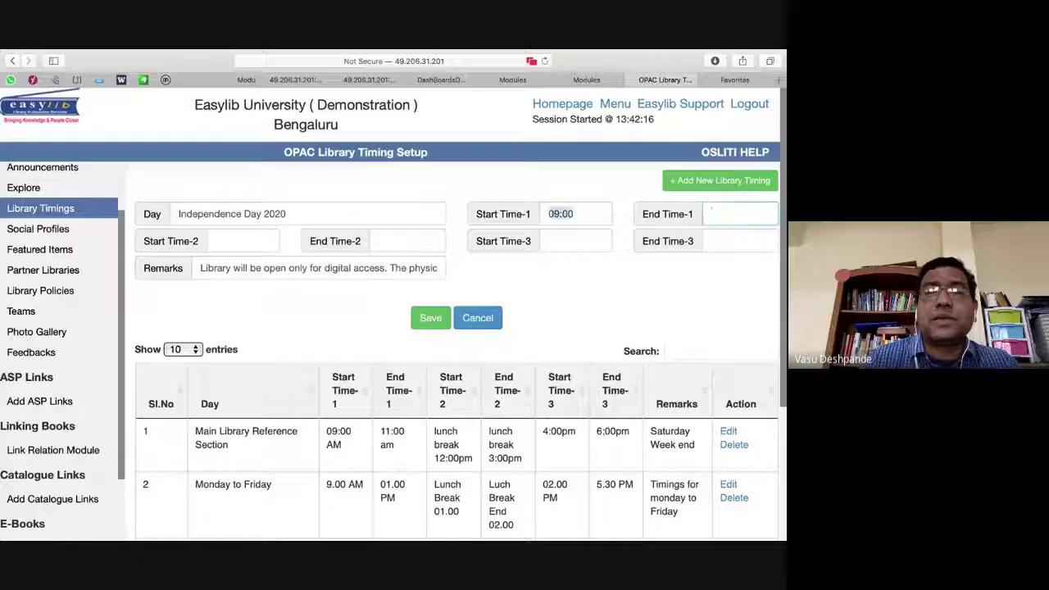
# Step: Set the Independence Day 2020 entry's first start time to 00:00 and end time to 24:00, save it and return to the homepage
pyautogui.click(574, 214)
pyautogui.write('00:00')
pyautogui.press('Tab')
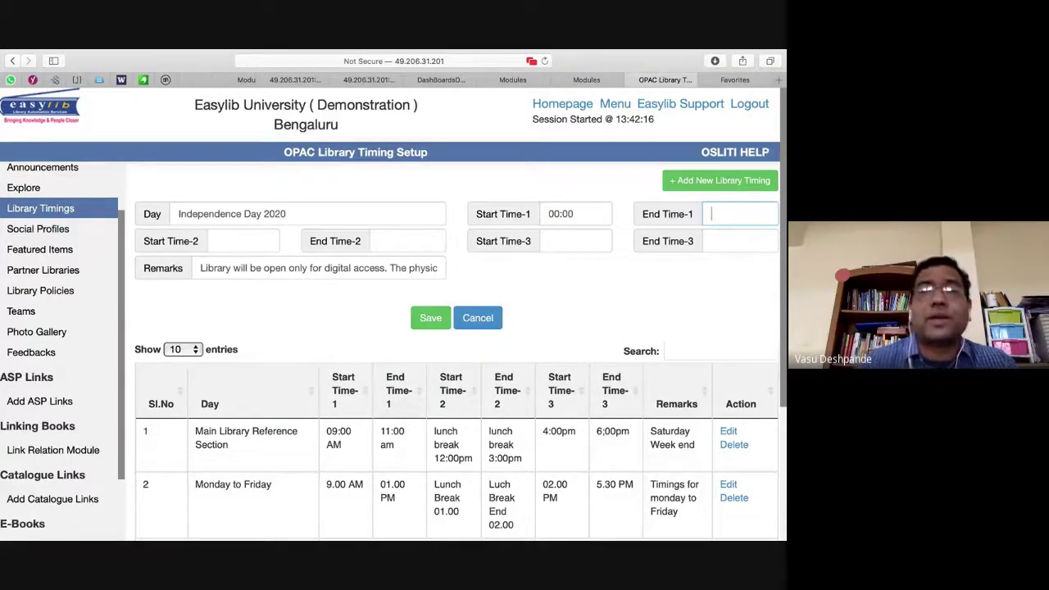
pyautogui.write('24:00')
pyautogui.click(430, 318)
pyautogui.press('Return')
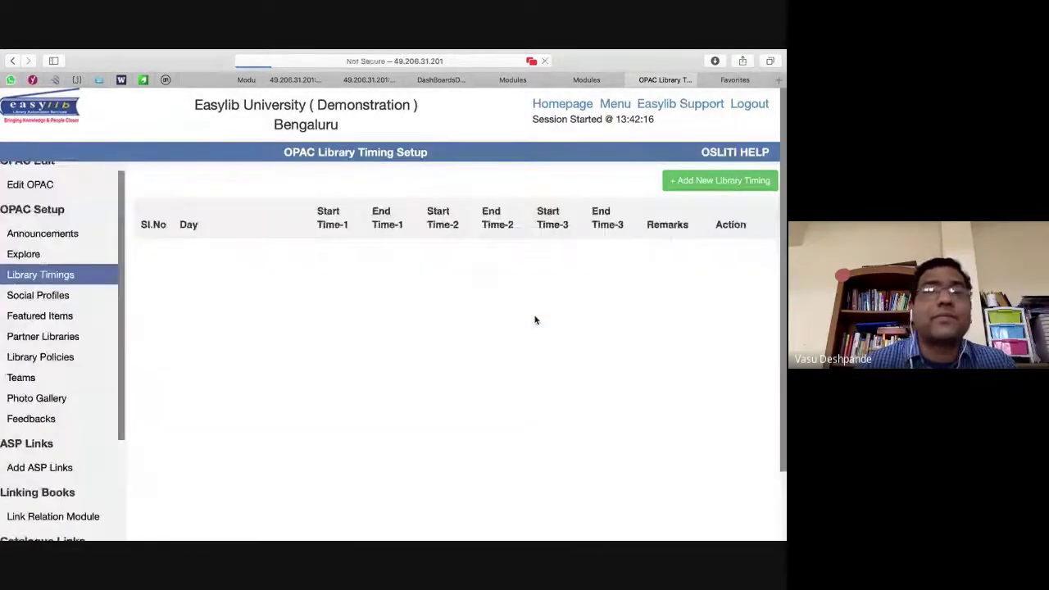
pyautogui.click(50, 110)
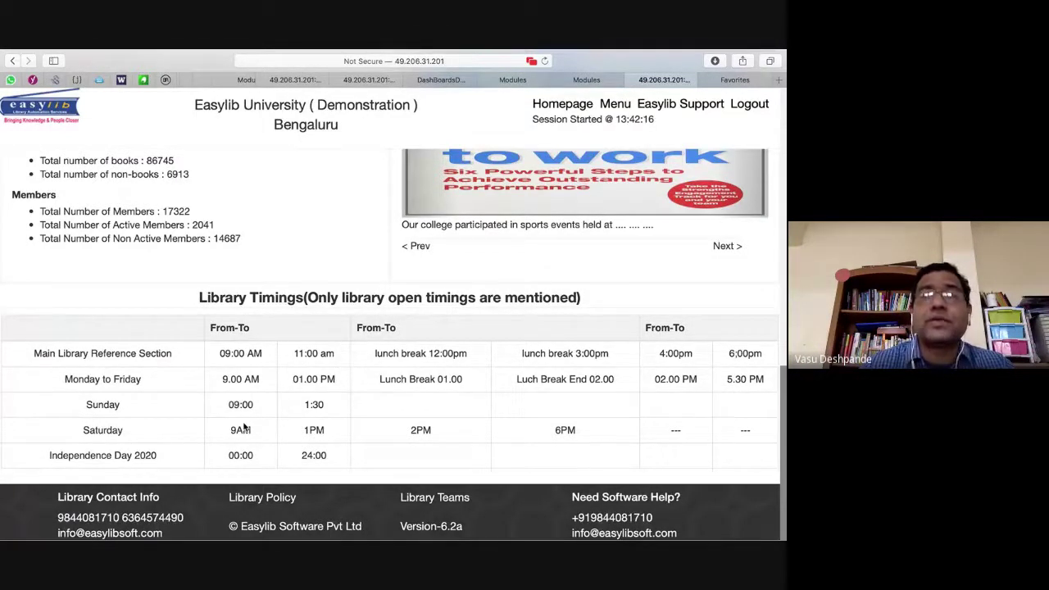
# Step: Start a new ticket in the Easylib support CRM with the title "Library Timings"
pyautogui.click(615, 104)
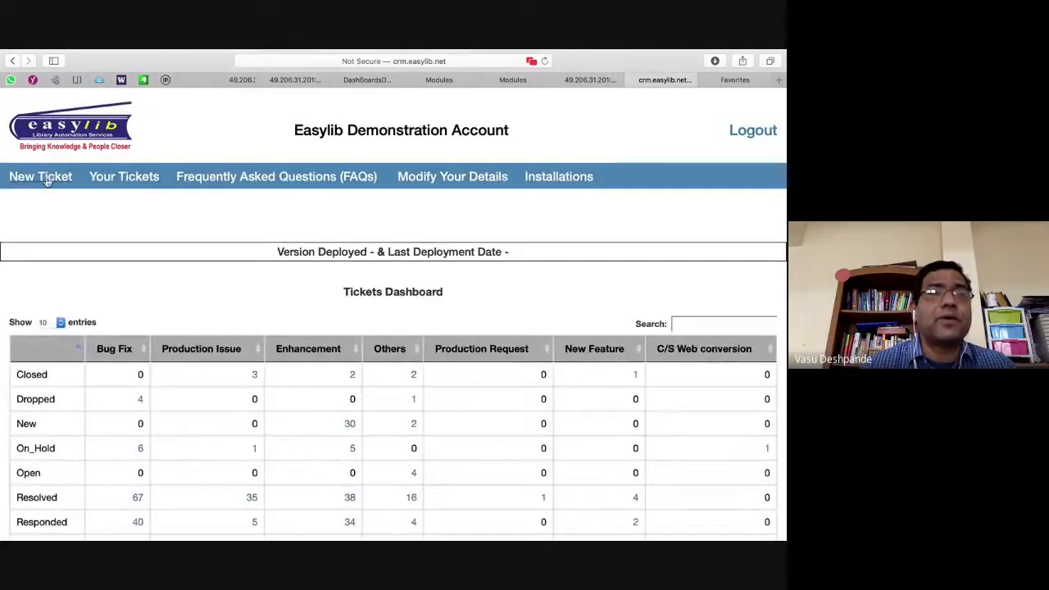
pyautogui.click(46, 179)
pyautogui.click(271, 239)
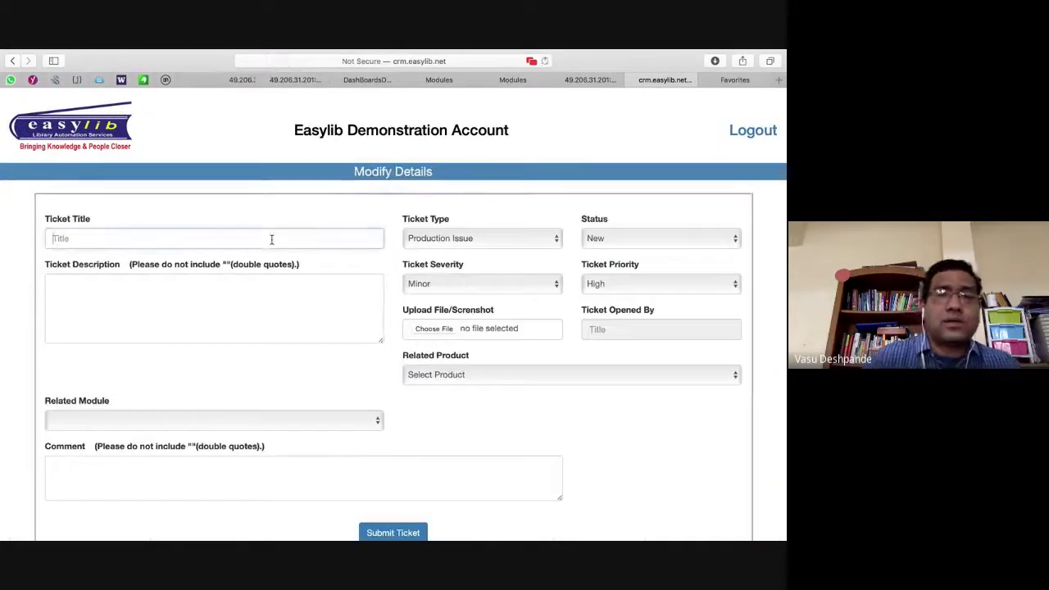
pyautogui.write('Libar')
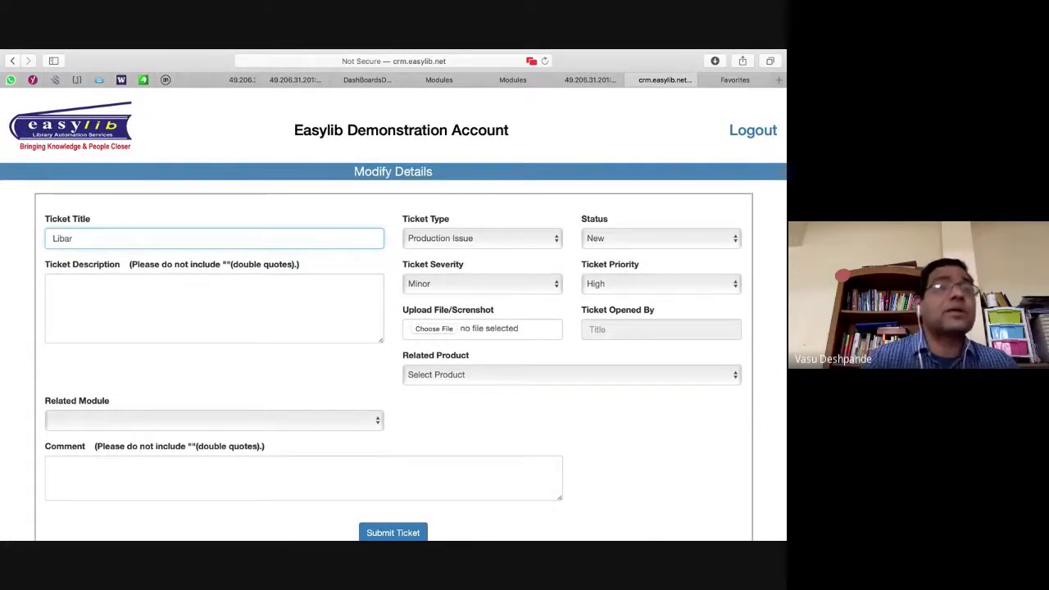
pyautogui.press('BackSpace')
pyautogui.press('BackSpace')
pyautogui.write('rary Tim')
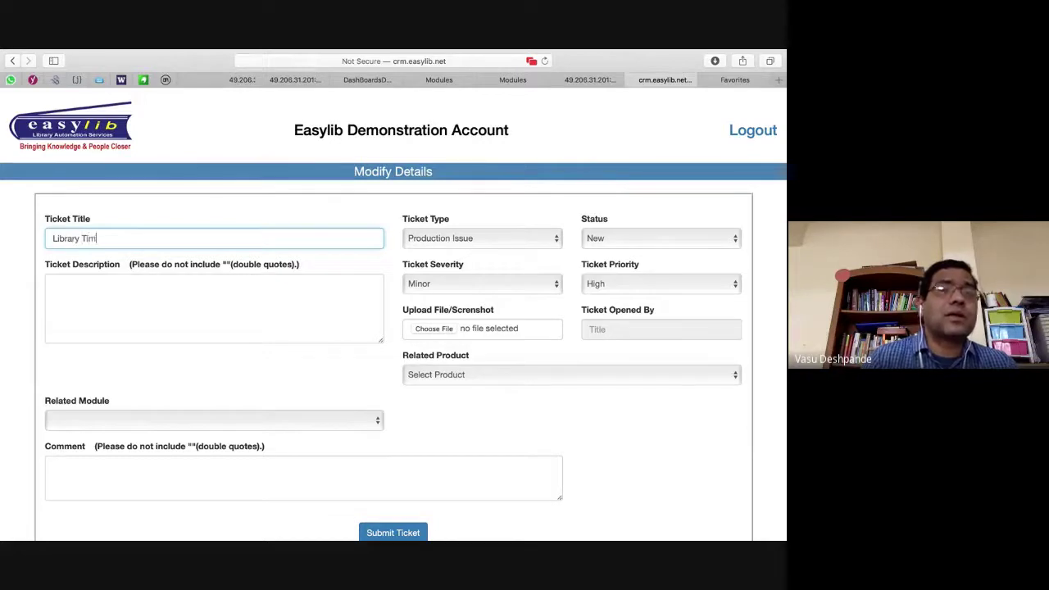
pyautogui.write('ings')
# Step: Describe the ticket as "Make library timings page more flexible"
pyautogui.click(293, 313)
pyautogui.write('N')
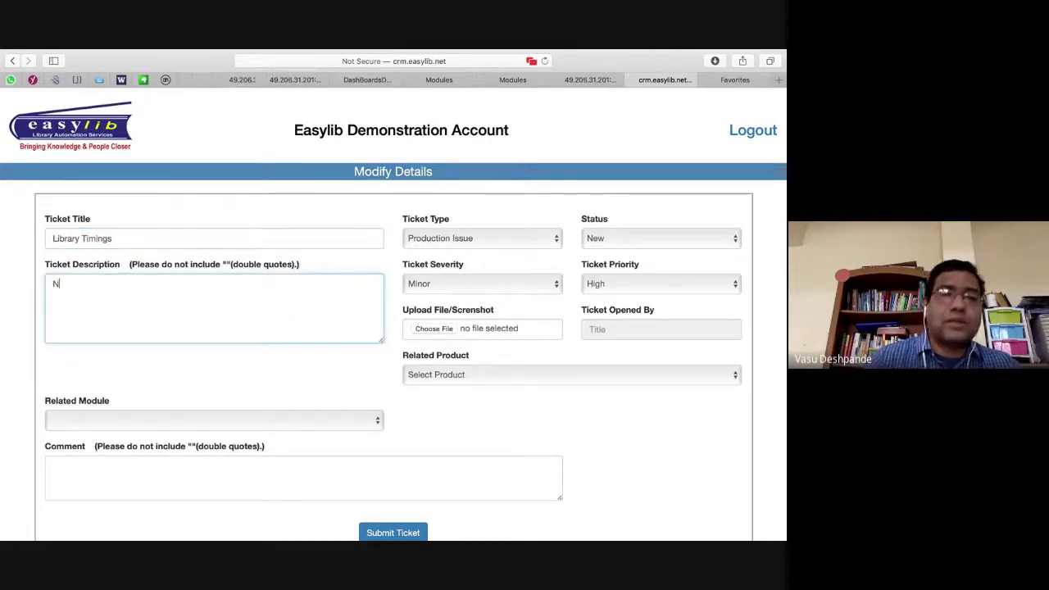
pyautogui.press('BackSpace')
pyautogui.write('Make li')
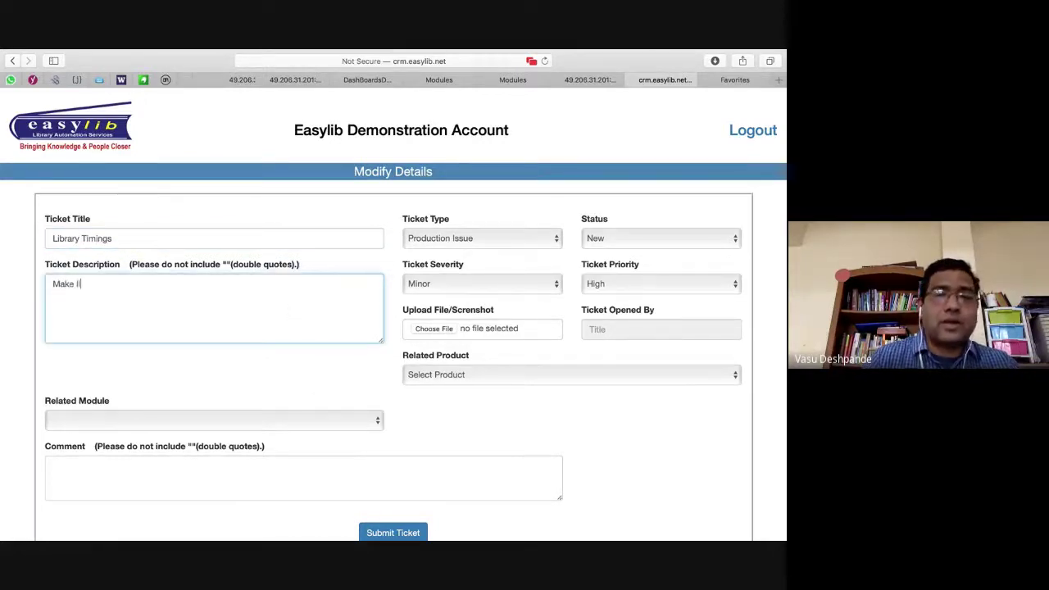
pyautogui.write('brary t')
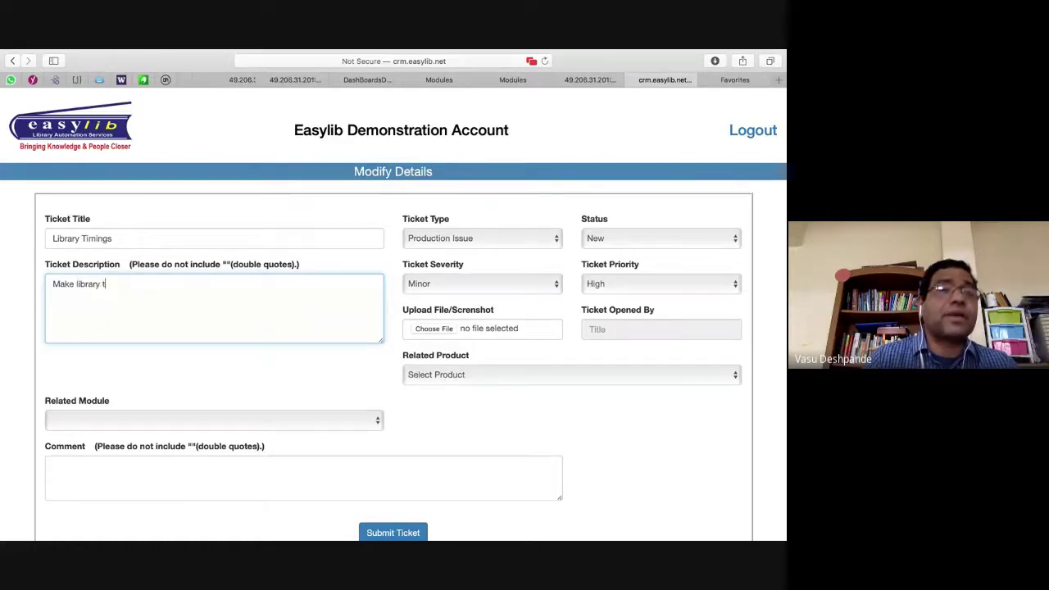
pyautogui.write('imings page more flexible.')
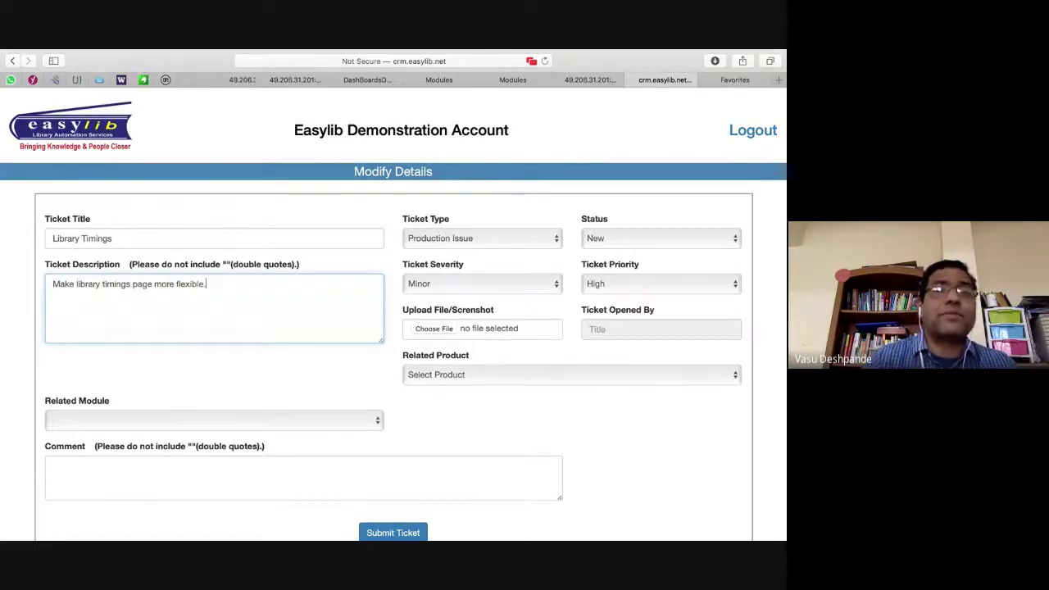
pyautogui.press('BackSpace')
# Step: Keep the ticket type as Production Issue, relate the ticket to Easylib Web 6.2a Version and the Opac module, and submit it
pyautogui.click(479, 238)
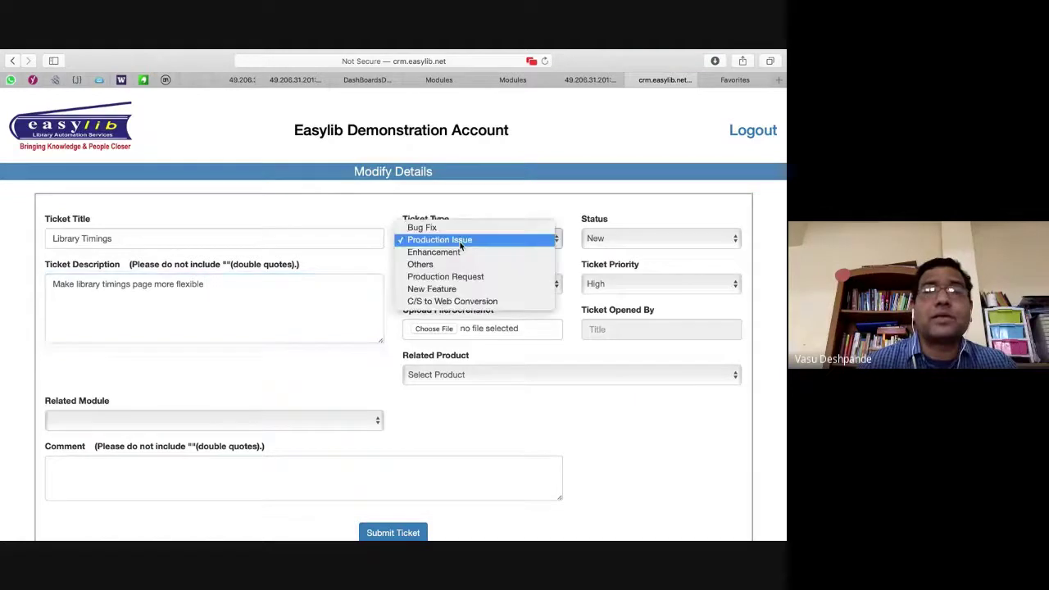
pyautogui.click(647, 468)
pyautogui.click(574, 375)
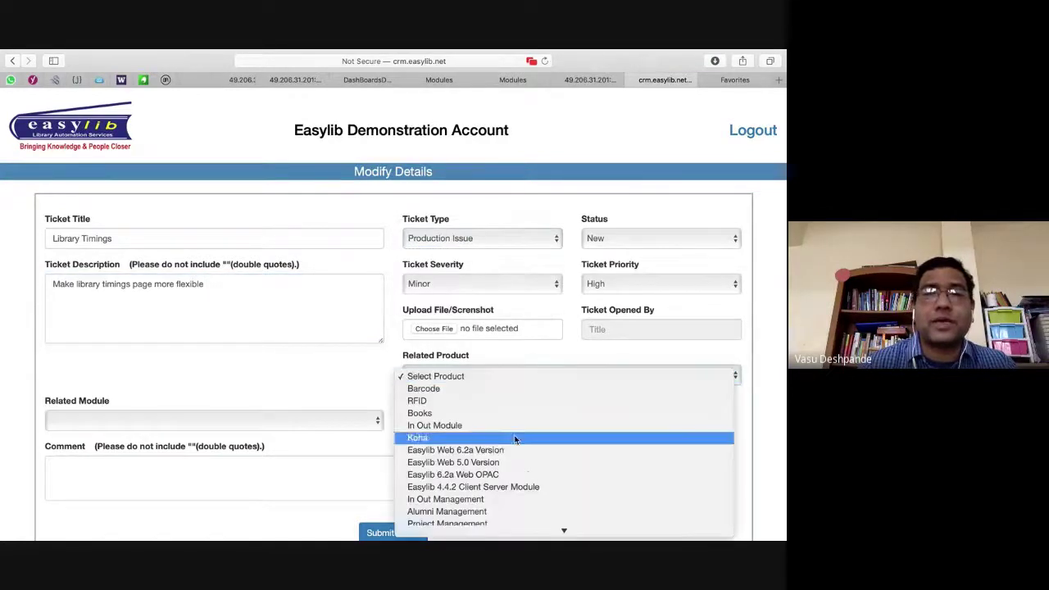
pyautogui.click(510, 449)
pyautogui.click(347, 422)
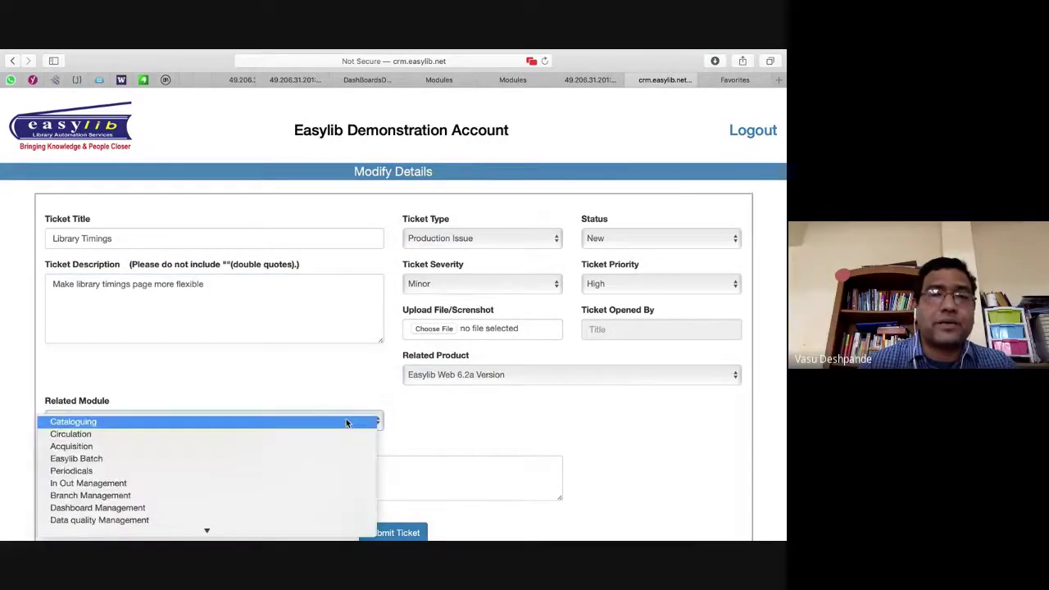
pyautogui.click(337, 433)
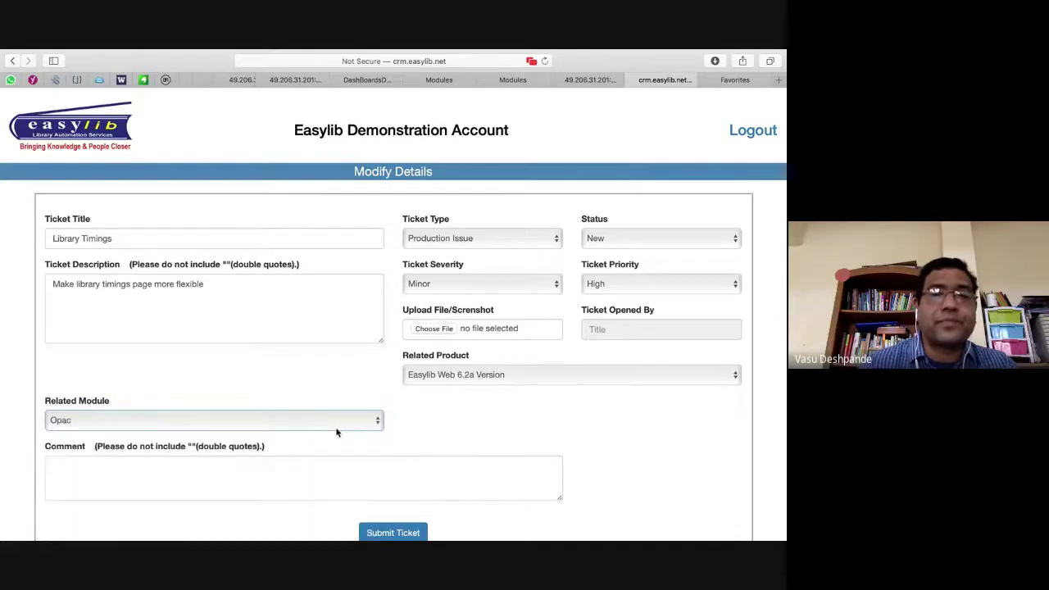
pyautogui.scroll(-1, 401, 508)
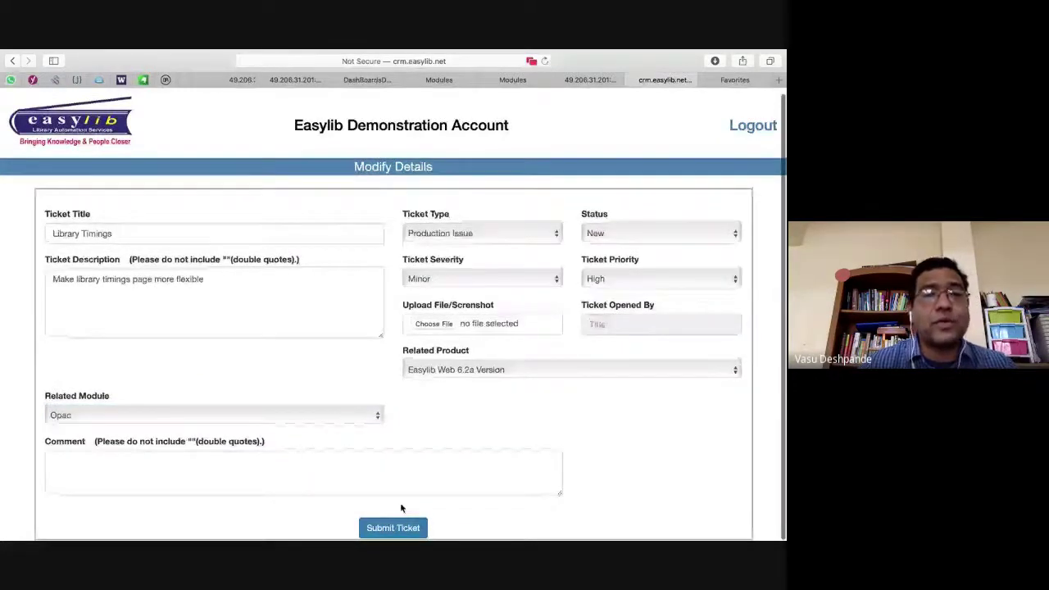
pyautogui.click(398, 527)
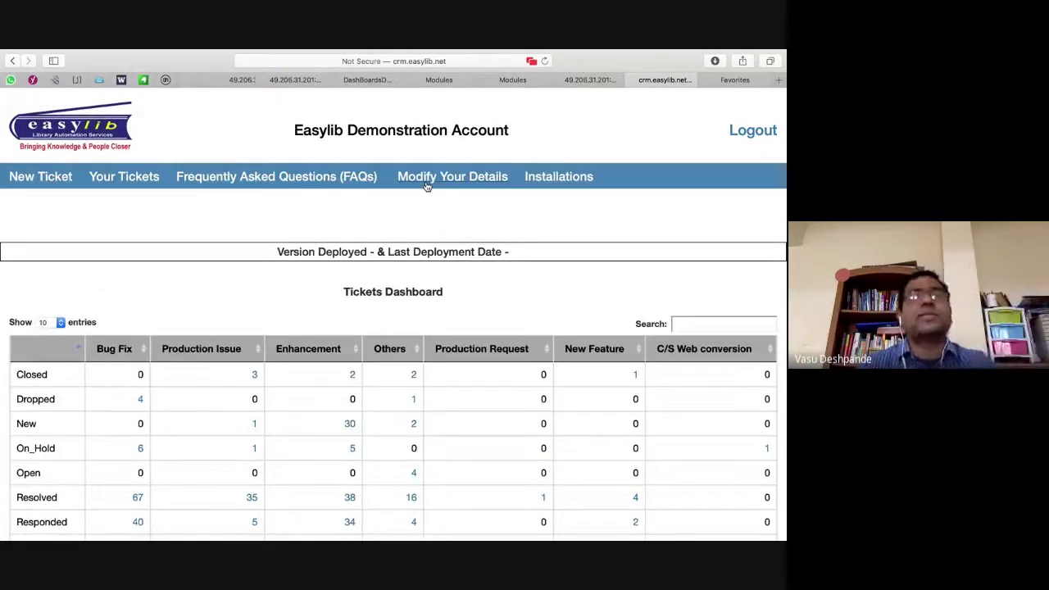
# Step: Append "Everyone has to follow the timing of library." to the description of the first "Library timings." policy in the OPAC and save it
pyautogui.click(601, 81)
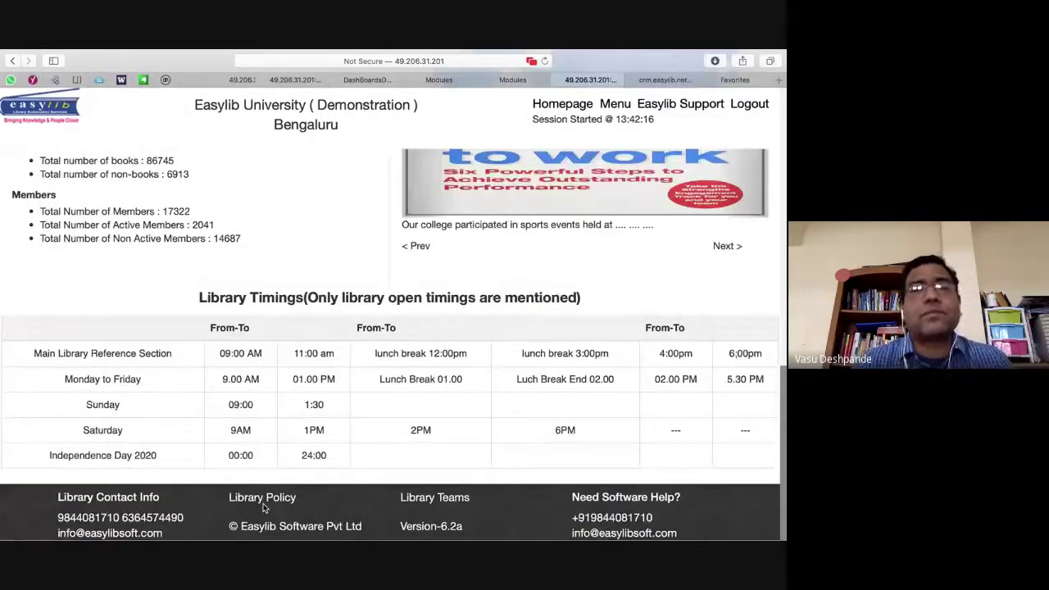
pyautogui.click(263, 499)
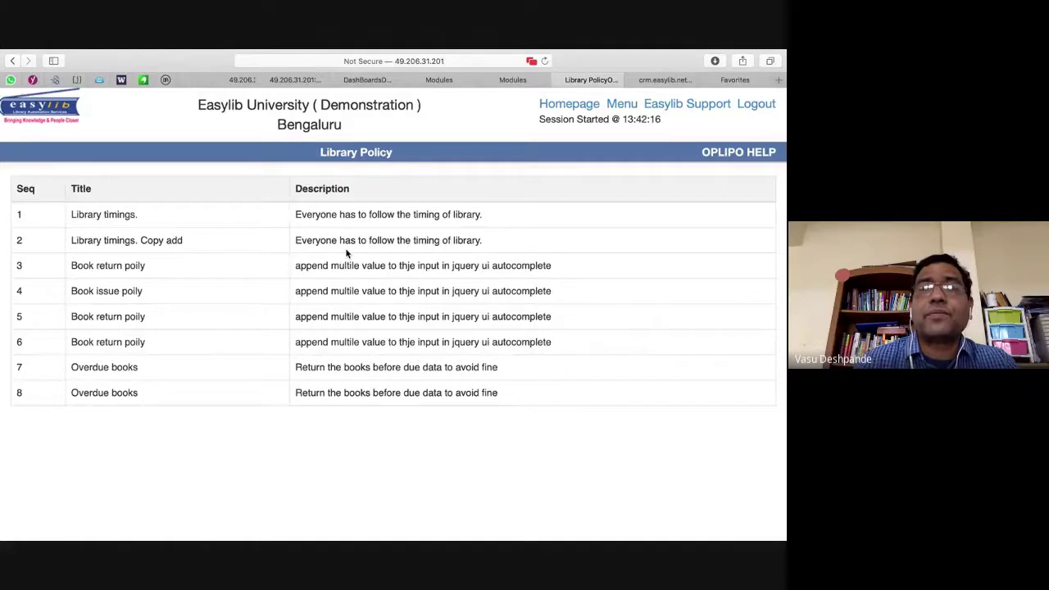
pyautogui.click(622, 104)
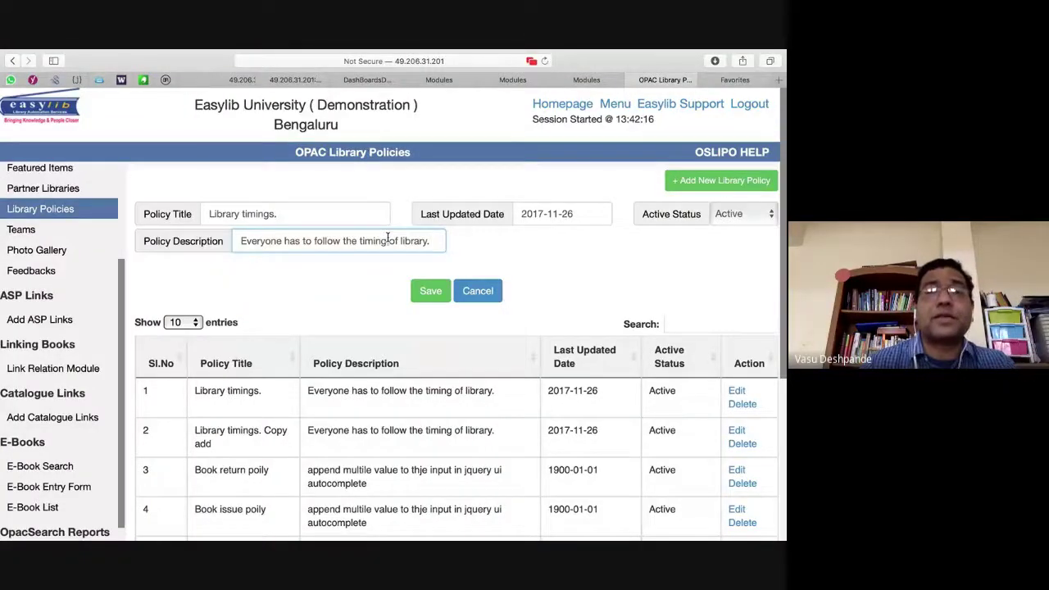
pyautogui.write('Everyone has to follow the timing of library.')
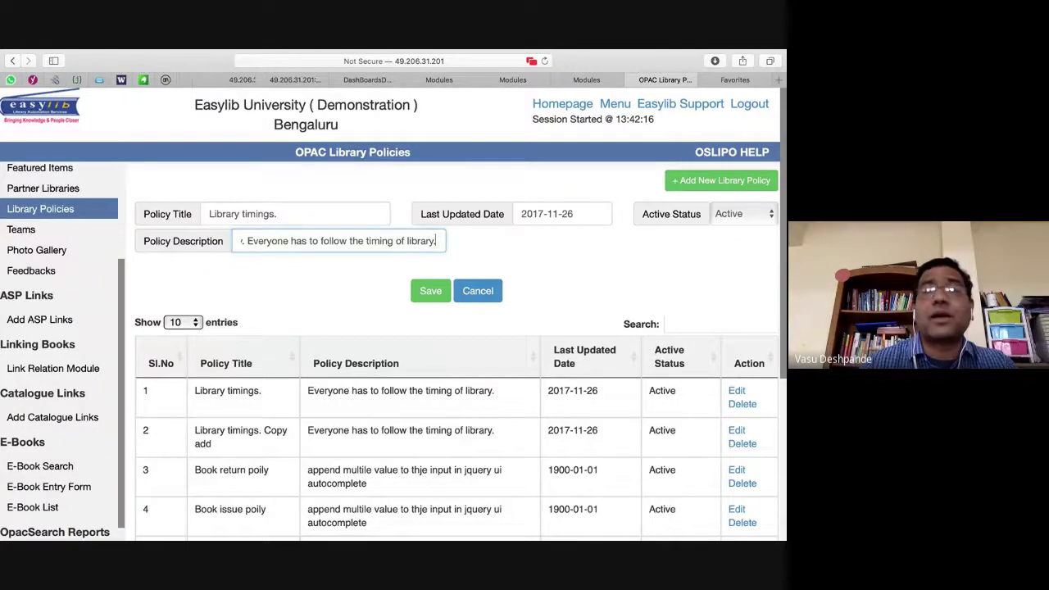
pyautogui.click(430, 291)
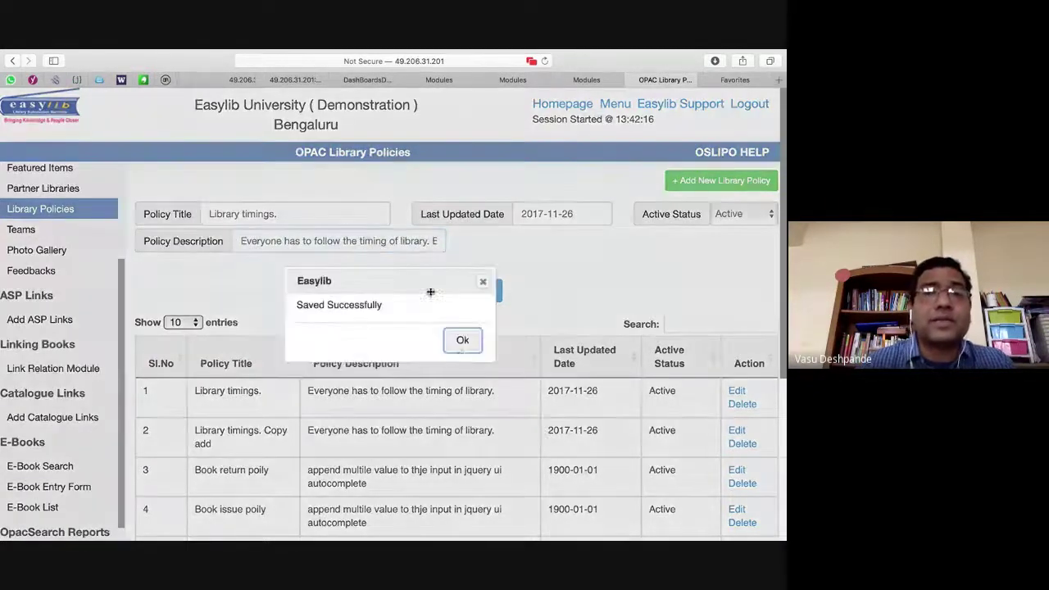
pyautogui.click(470, 341)
# Step: Look over the library's Our Team page and the Teams setup where the member entries are maintained
pyautogui.click(586, 79)
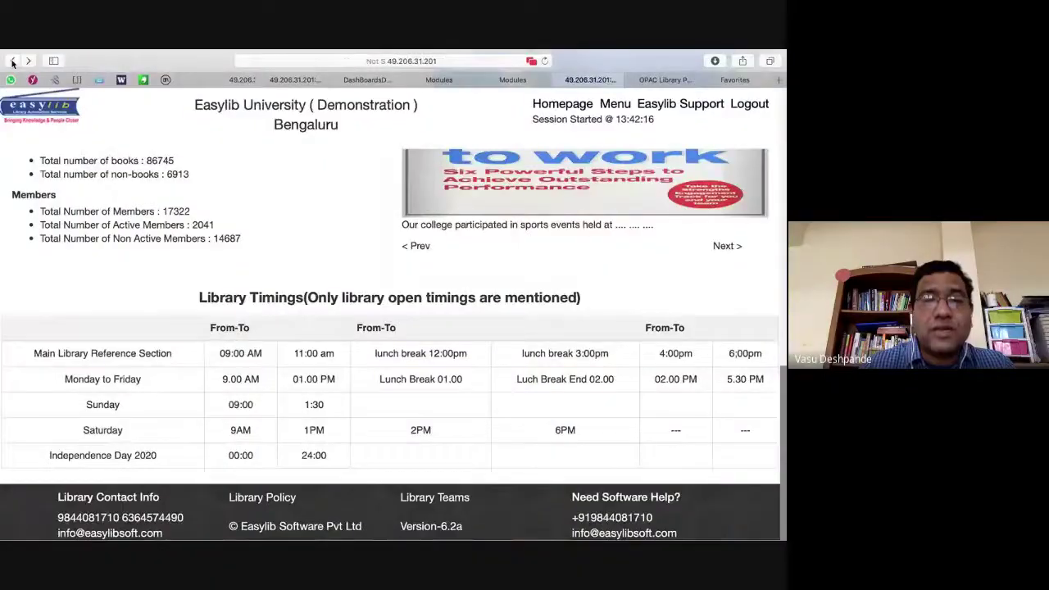
pyautogui.click(13, 60)
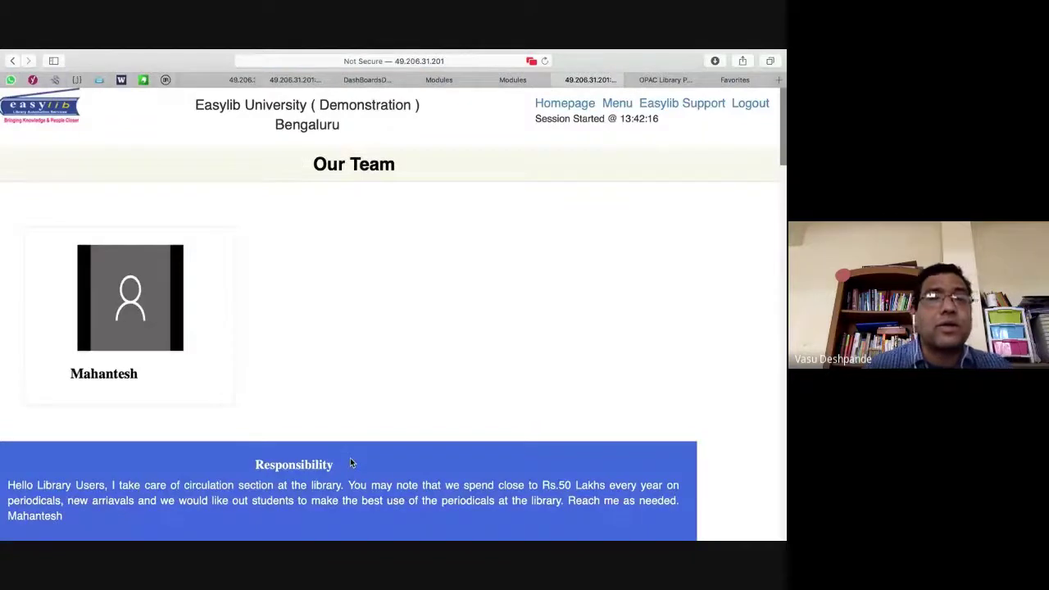
pyautogui.scroll(-4, 267, 314)
pyautogui.scroll(4, 267, 314)
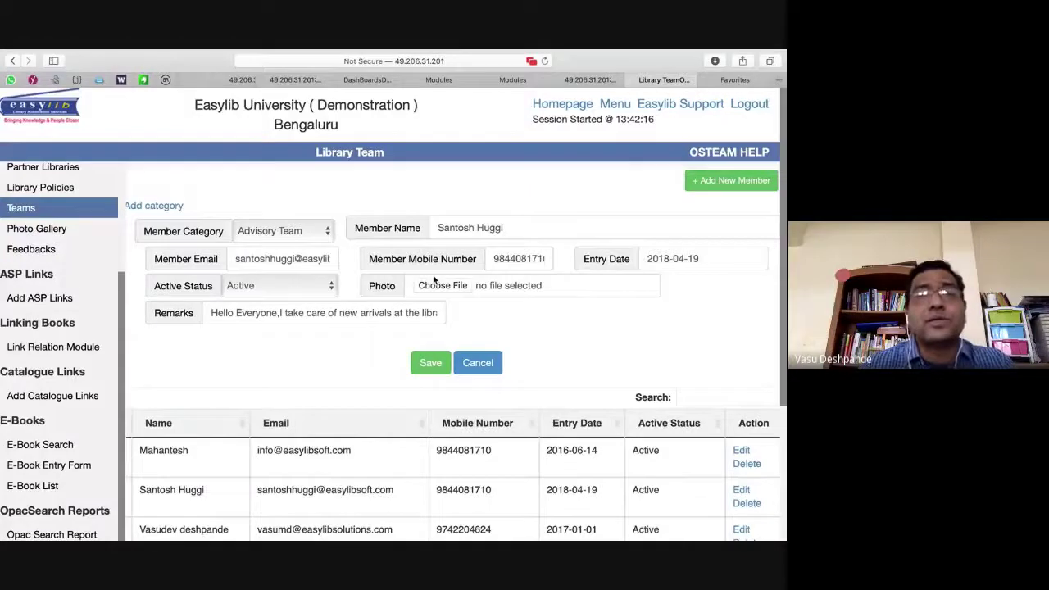
pyautogui.click(38, 210)
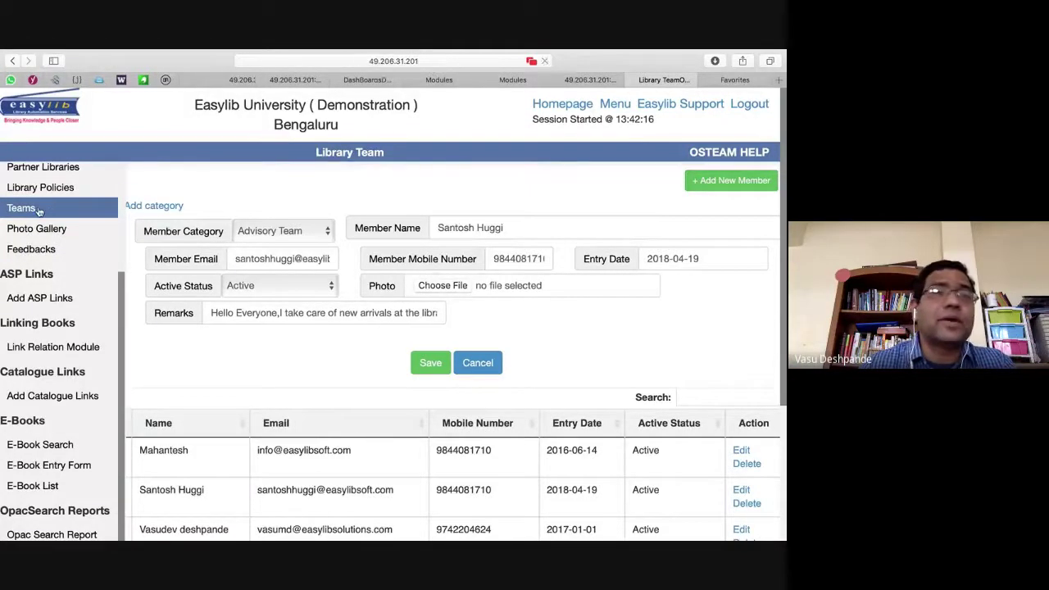
# Step: Examine each team member's photo, responsibility text and contact details on the Our Team page
pyautogui.click(590, 80)
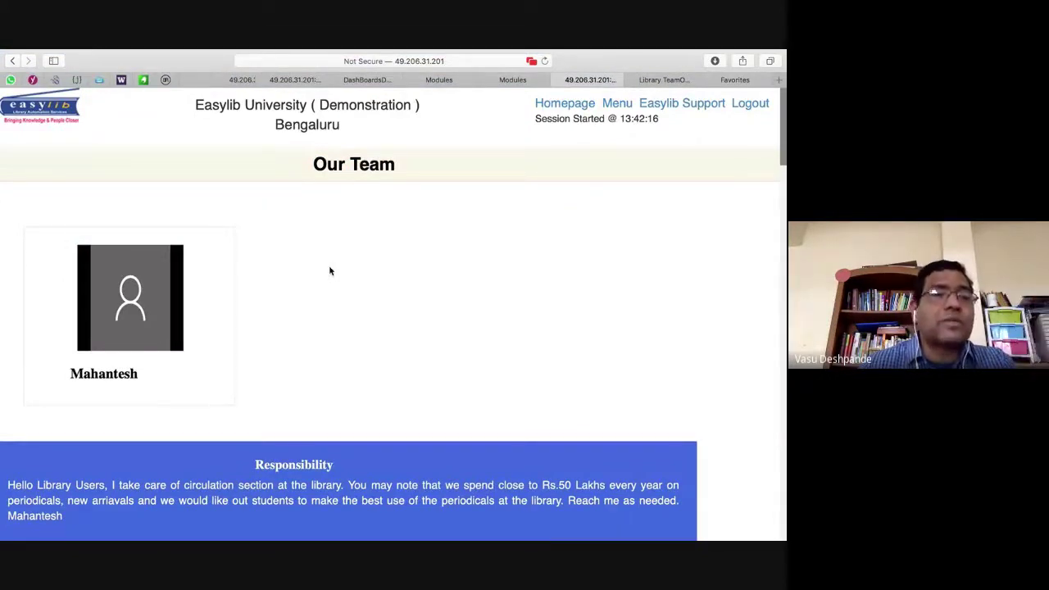
pyautogui.scroll(-2, 120, 183)
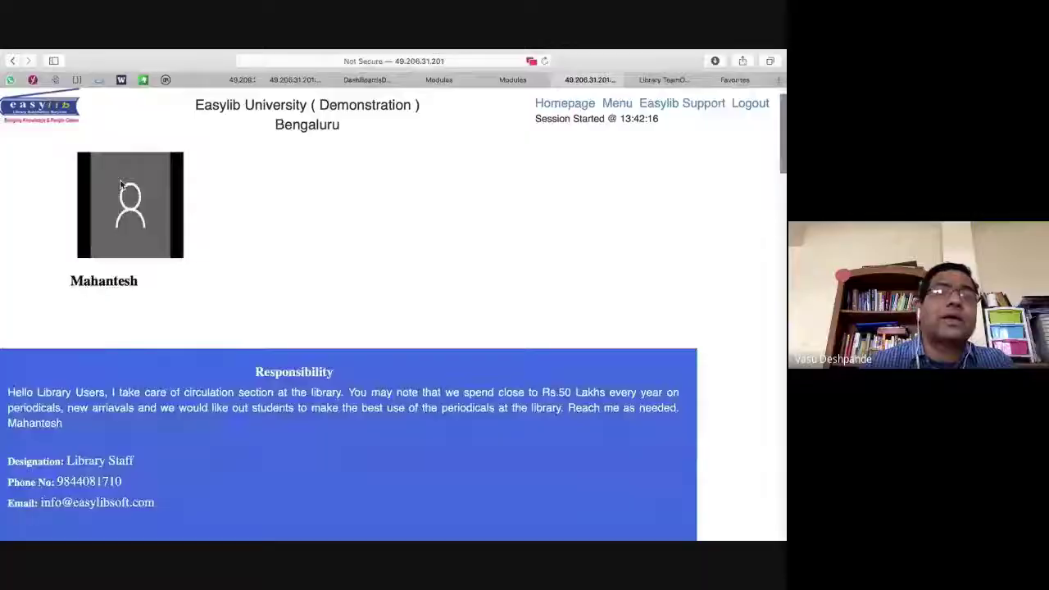
pyautogui.scroll(-4, 238, 423)
pyautogui.scroll(-4, 239, 423)
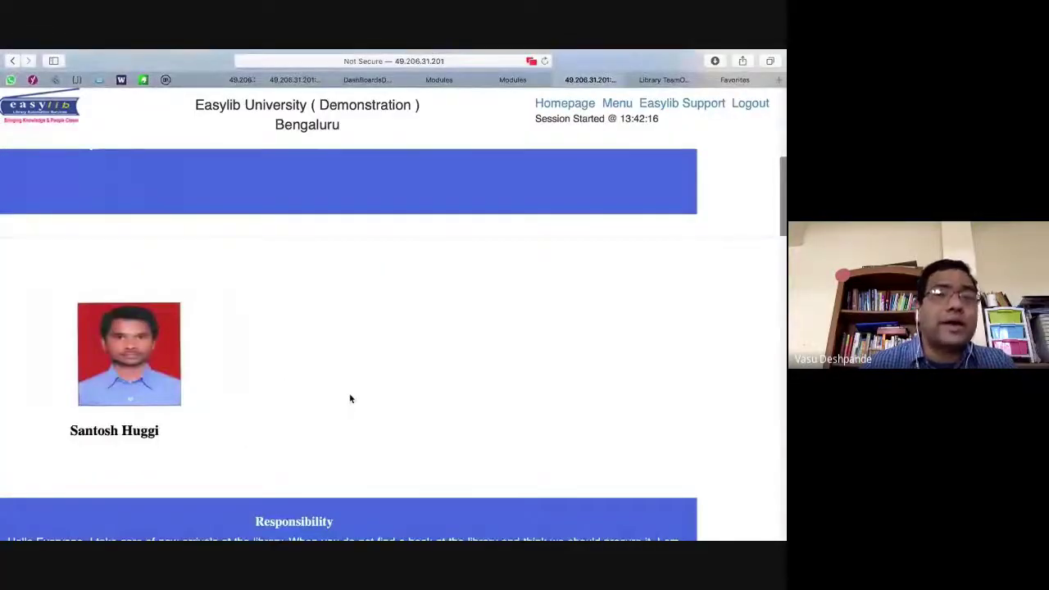
pyautogui.scroll(-5, 350, 398)
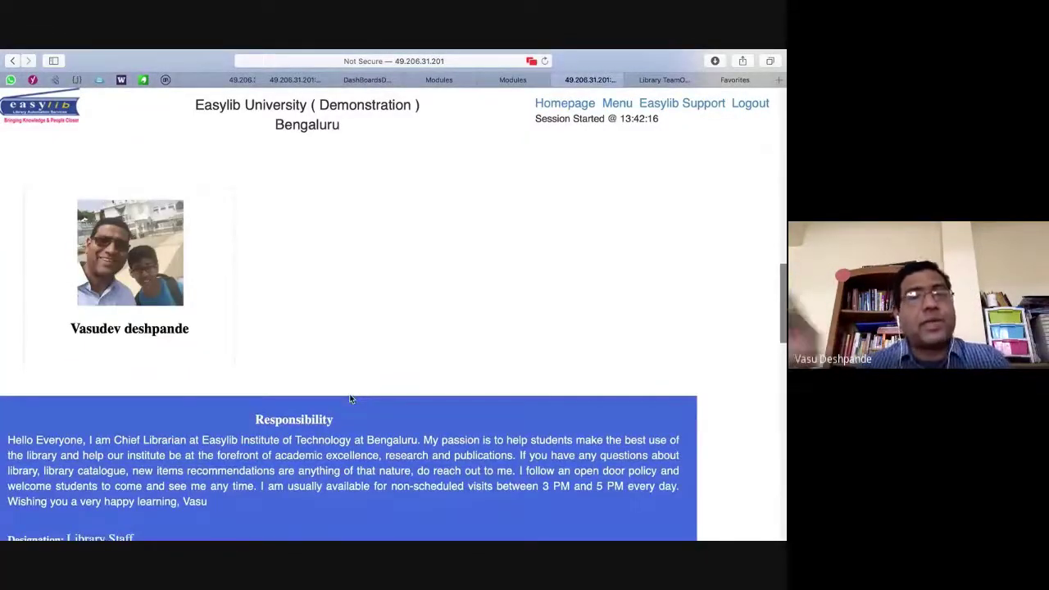
pyautogui.scroll(-1, 368, 337)
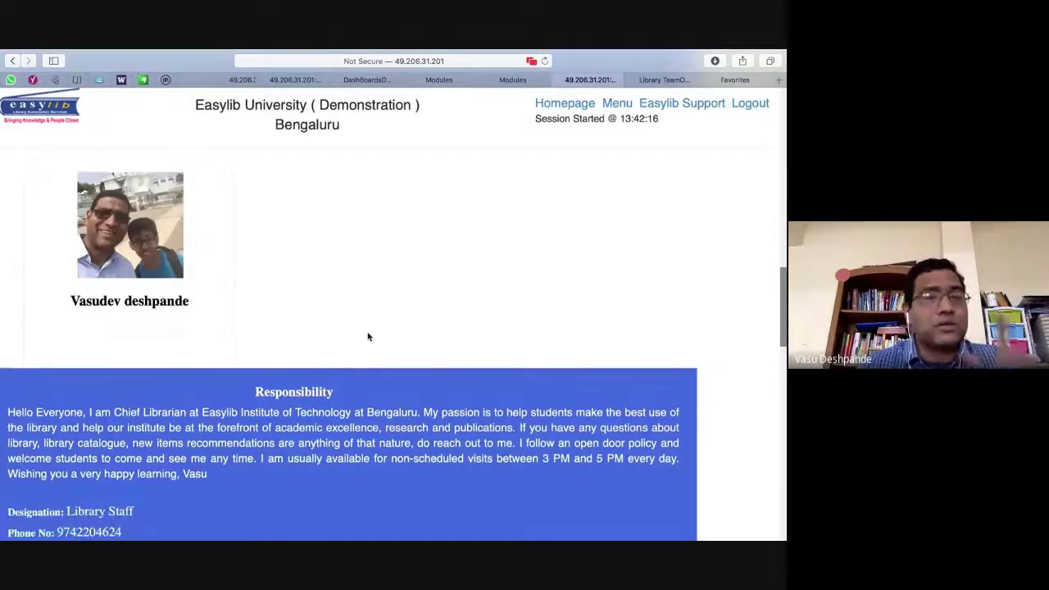
pyautogui.scroll(-1, 367, 287)
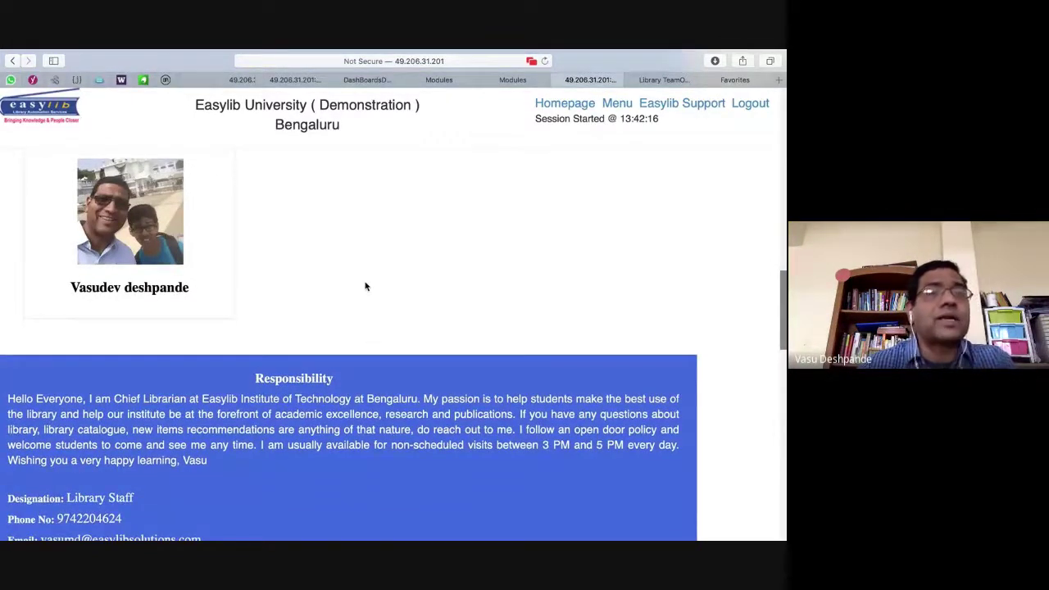
pyautogui.scroll(-5, 367, 286)
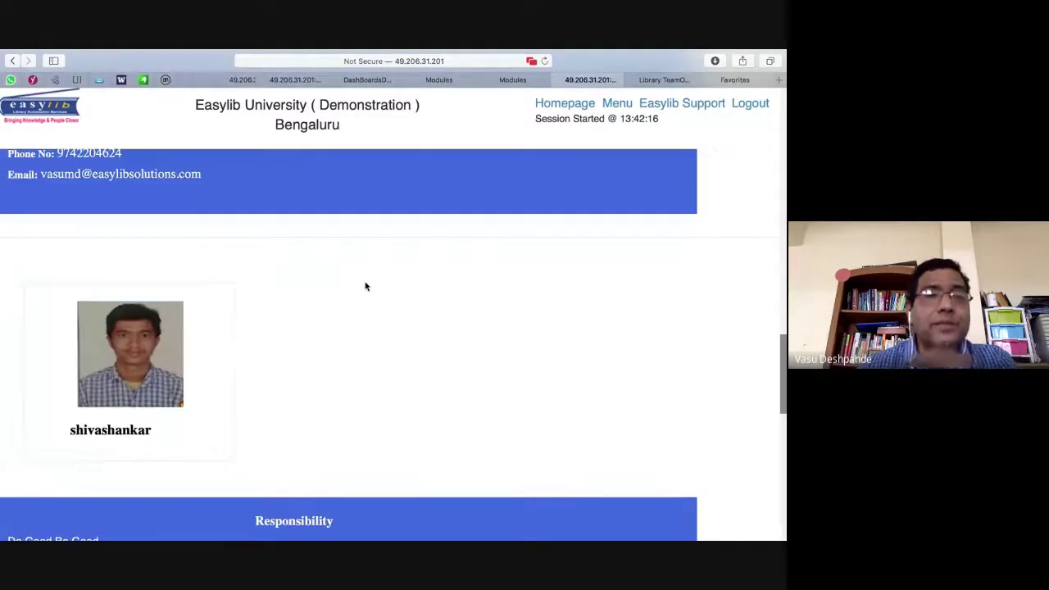
# Step: Review the remaining Our Team entries down to the last member's details and close the team page
pyautogui.scroll(-1, 232, 280)
pyautogui.scroll(-3, 232, 279)
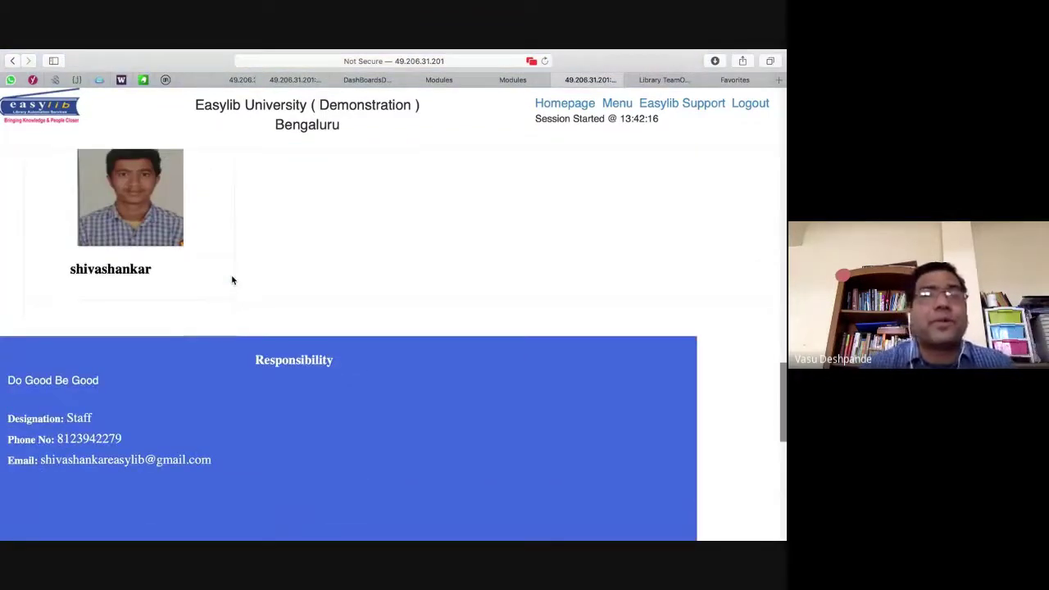
pyautogui.scroll(15, 232, 279)
pyautogui.scroll(-1, 232, 281)
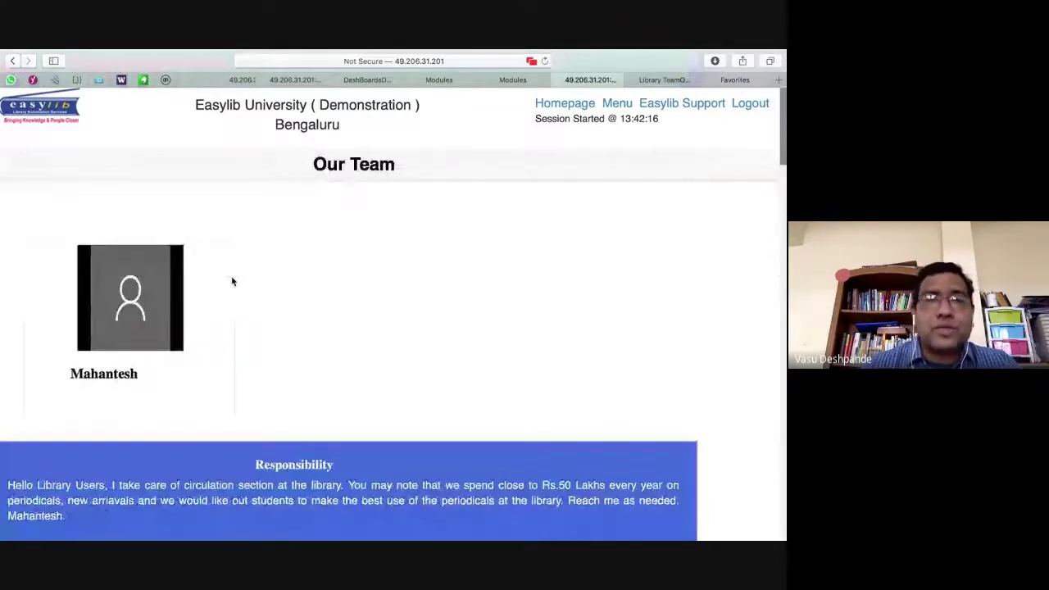
pyautogui.press('super+w')
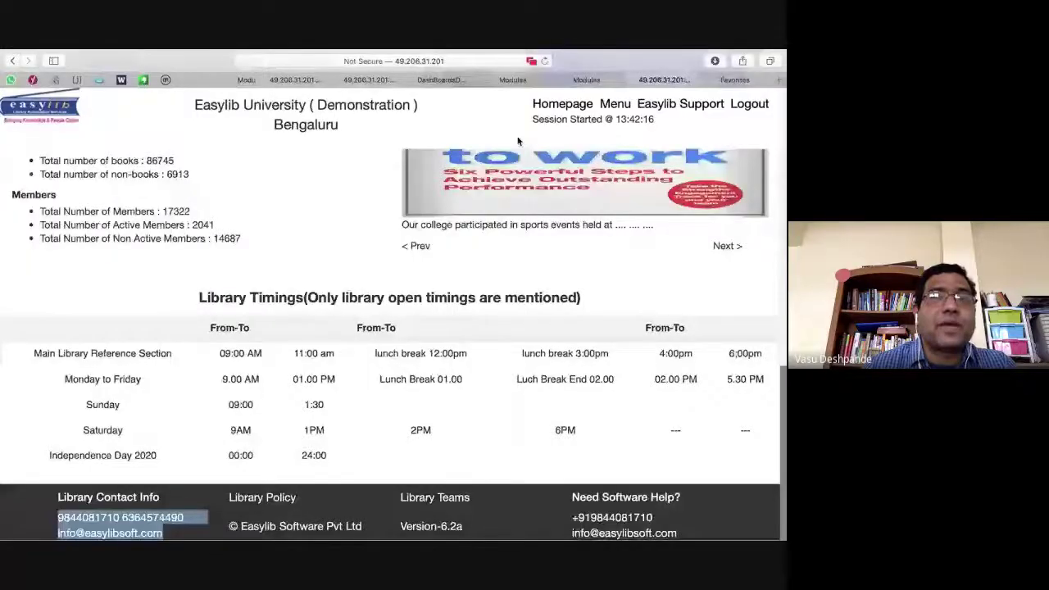
# Step: Open the modules menu and point out the university name in the header and the Library Contact Info in the footer
pyautogui.click(615, 104)
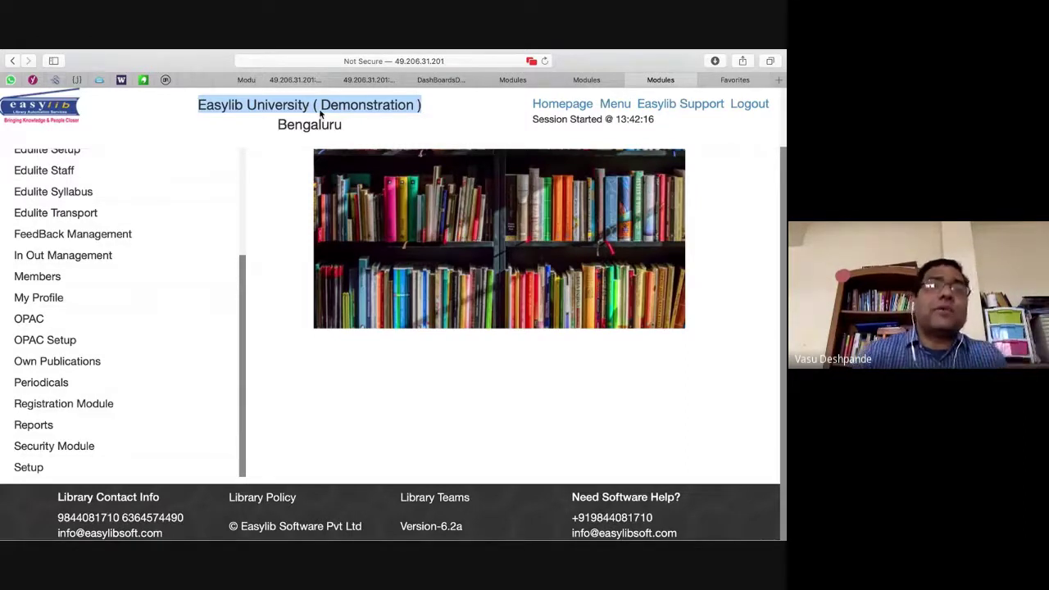
pyautogui.click(292, 109)
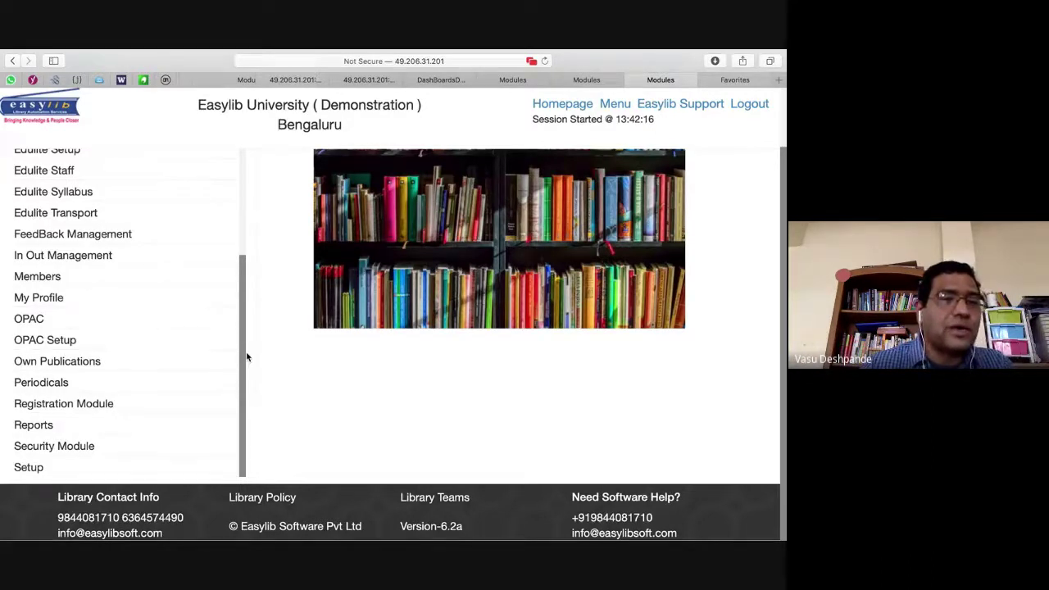
pyautogui.moveTo(164, 534); pyautogui.dragTo(62, 492)
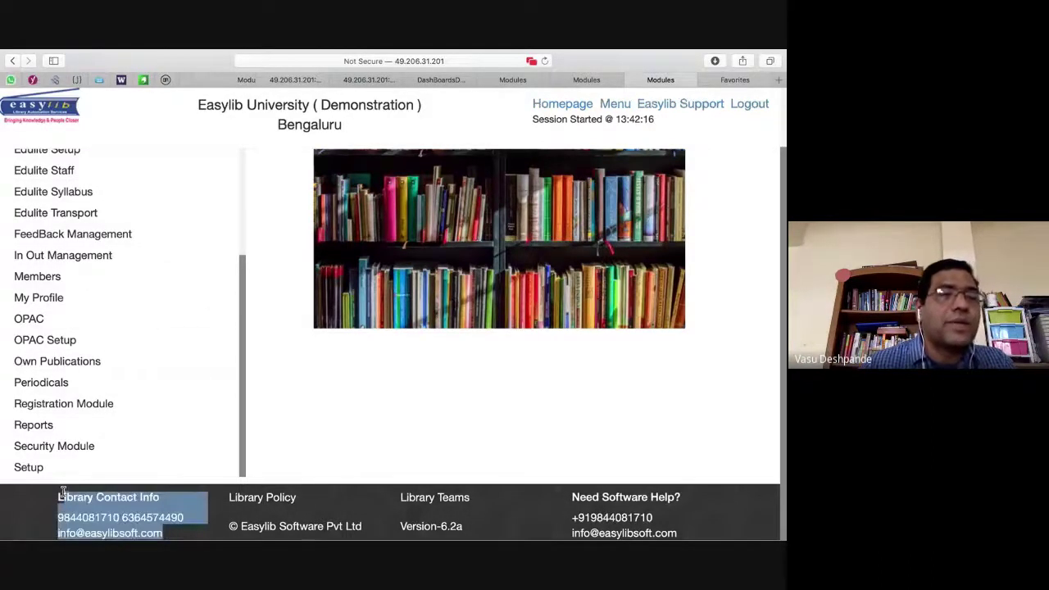
# Step: Open Library Parameters in the Setup module and examine its communication, society OPAC, SMS, dashboard and image settings
pyautogui.click(138, 241)
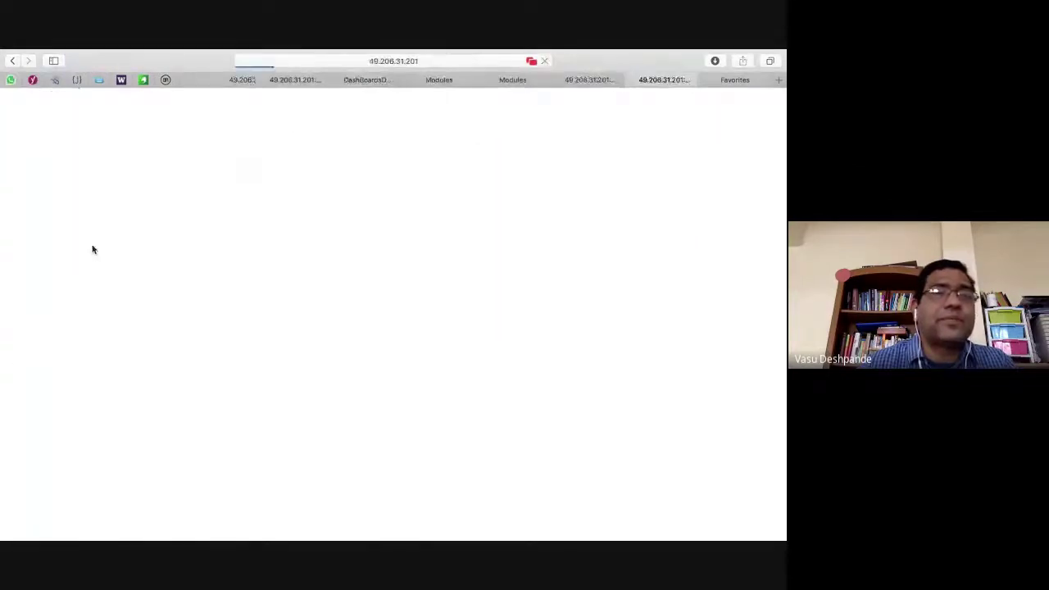
pyautogui.scroll(-4, 323, 229)
pyautogui.scroll(4, 320, 230)
pyautogui.click(49, 226)
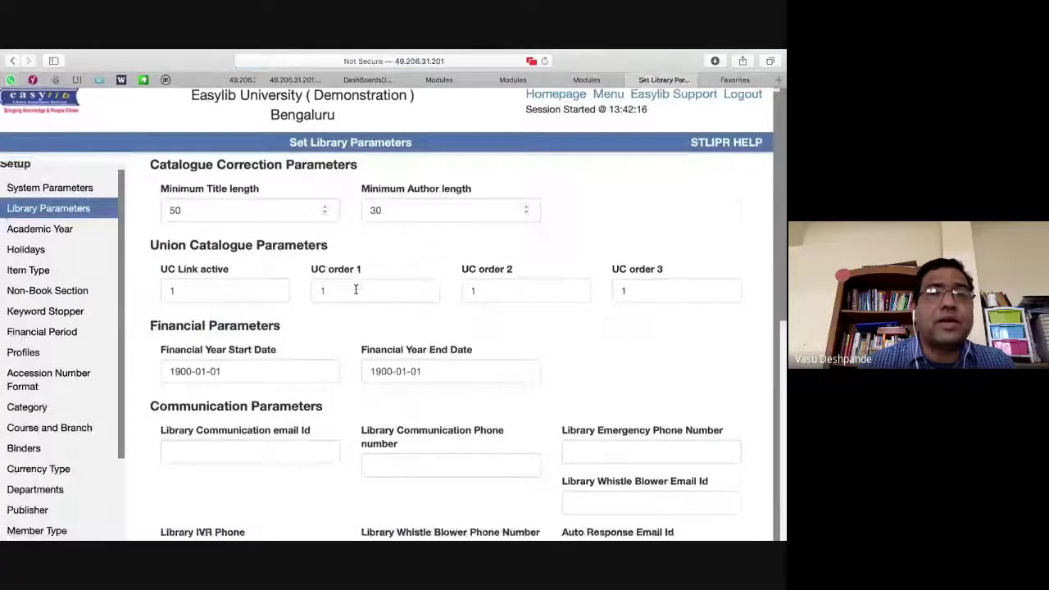
pyautogui.scroll(-5, 356, 289)
pyautogui.scroll(-3, 474, 260)
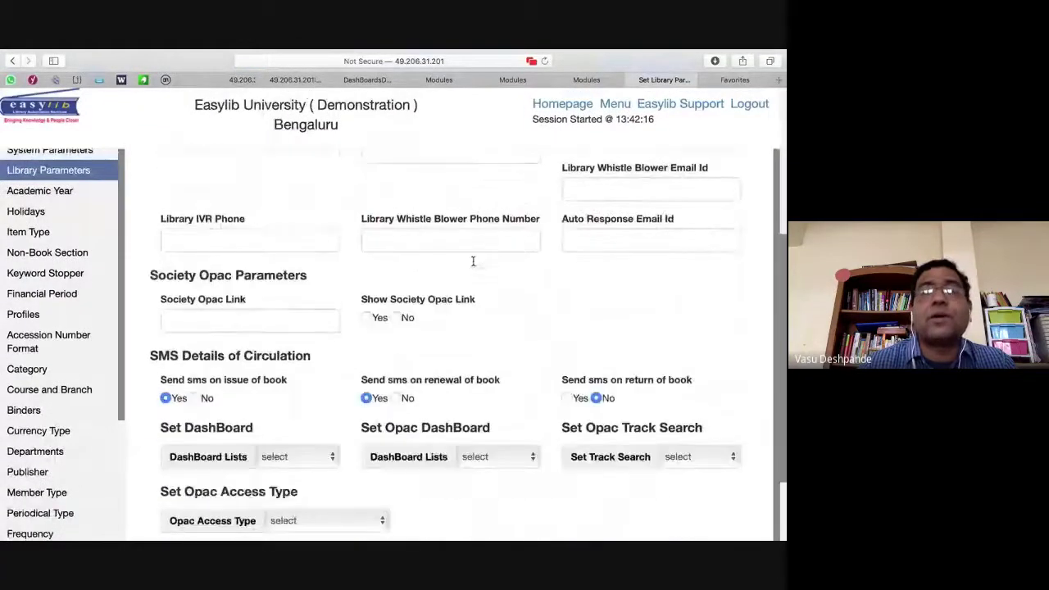
pyautogui.scroll(-3, 597, 246)
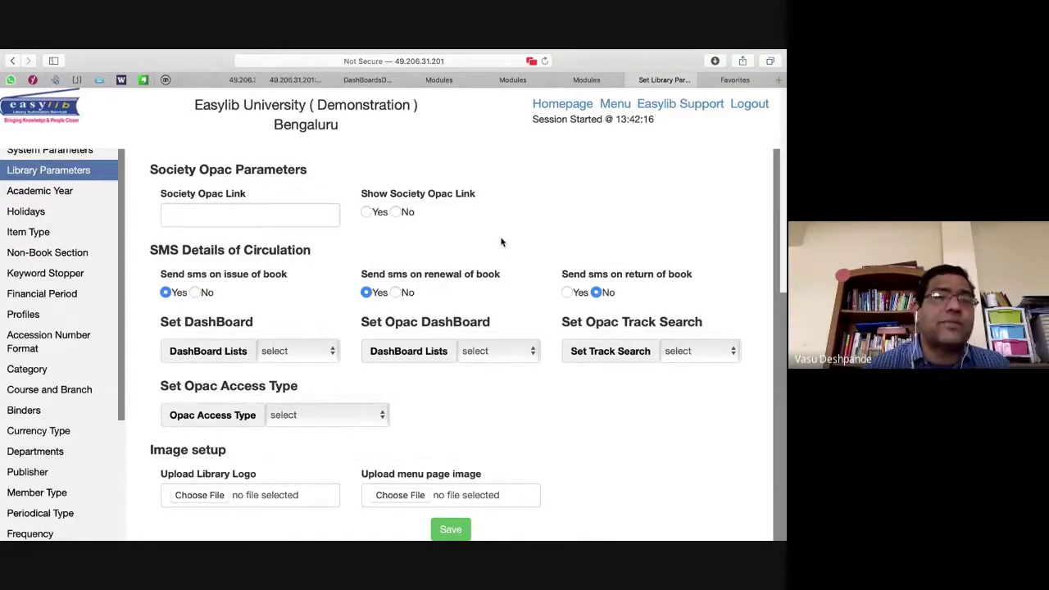
pyautogui.scroll(5, 501, 242)
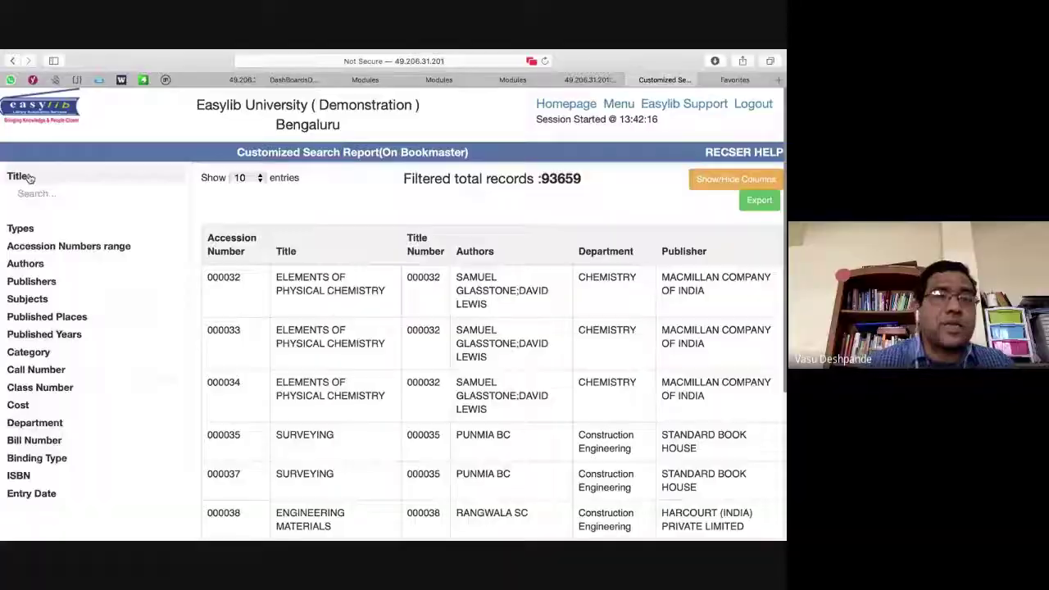
# Step: Filter the Customized Search Report on the book master by the title SURVEYING
pyautogui.click(33, 193)
pyautogui.write('survey')
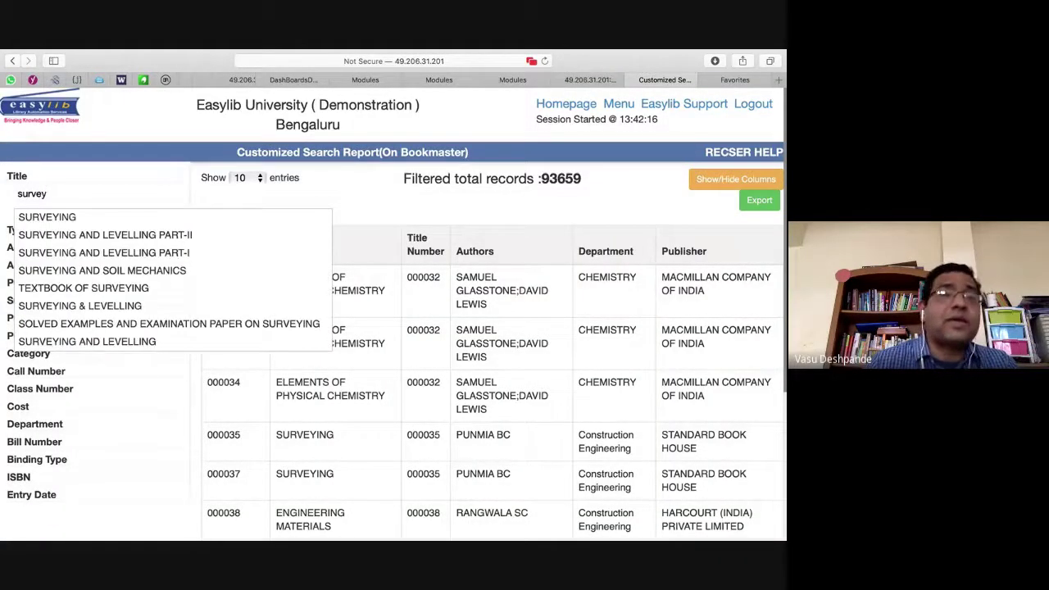
pyautogui.press('Down')
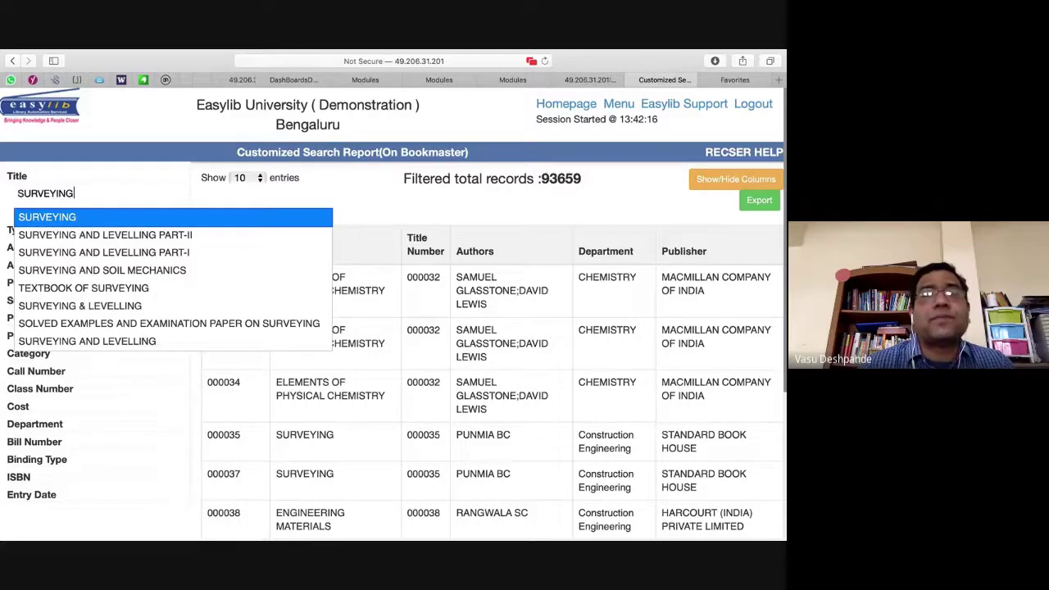
pyautogui.press('Return')
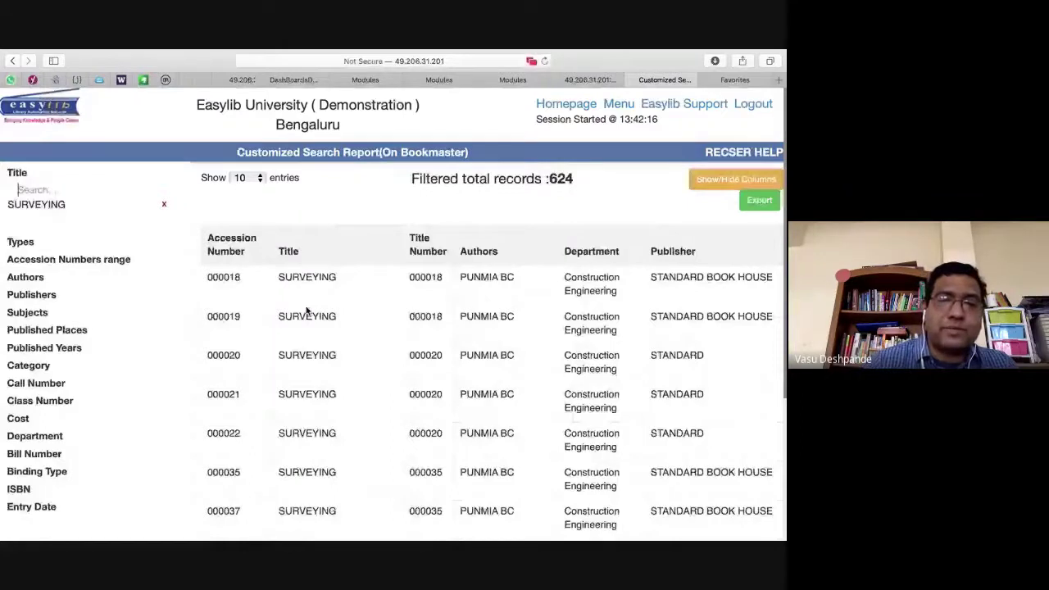
# Step: Narrow the Customized Search Report to the author PUNMIA BC and look through the filtered book list
pyautogui.click(25, 277)
pyautogui.write('punmia')
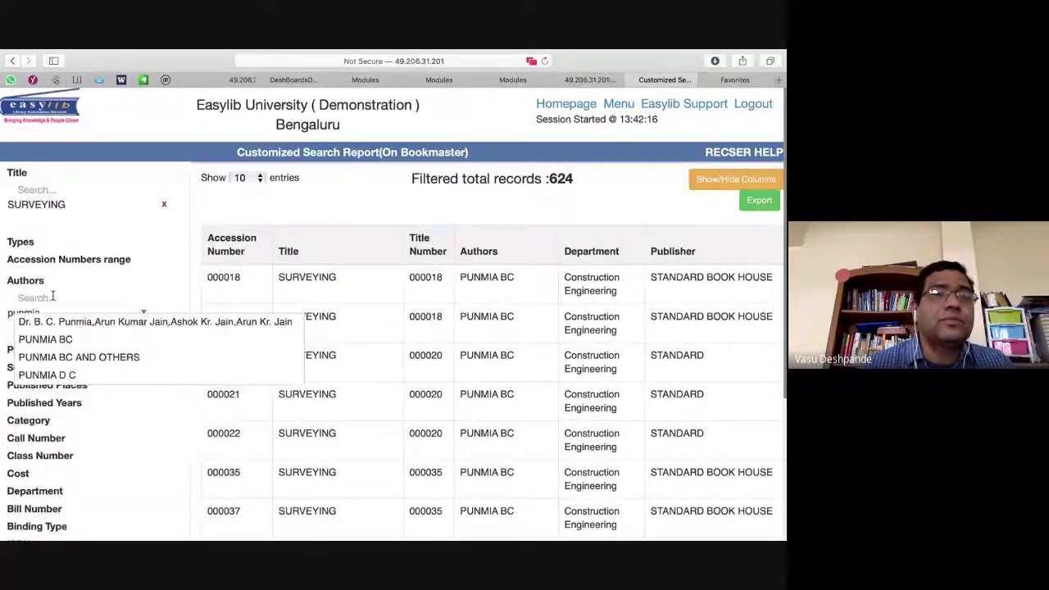
pyautogui.click(164, 339)
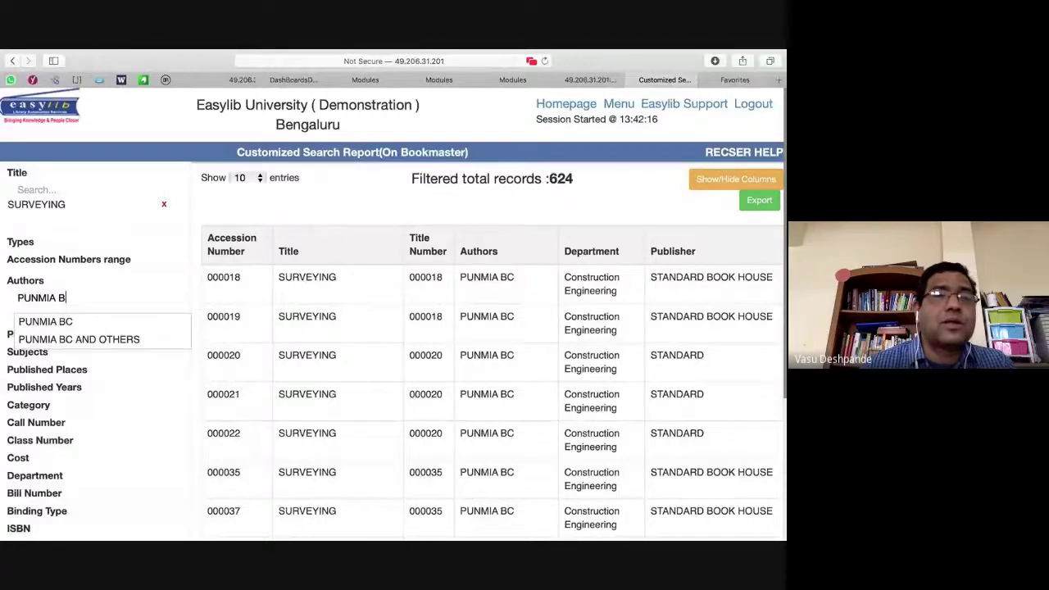
pyautogui.press('Return')
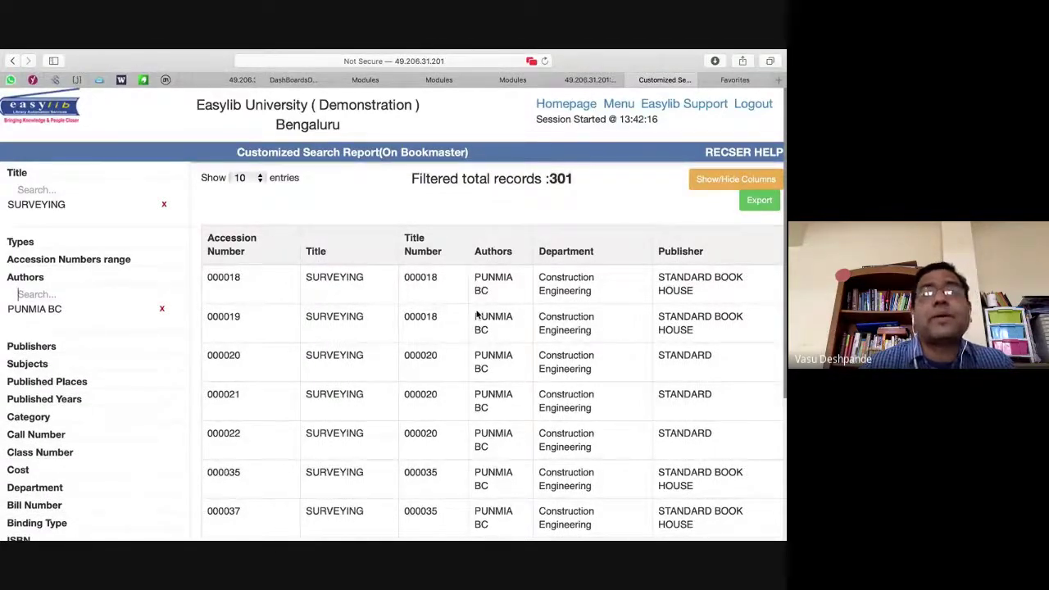
pyautogui.scroll(-5, 523, 320)
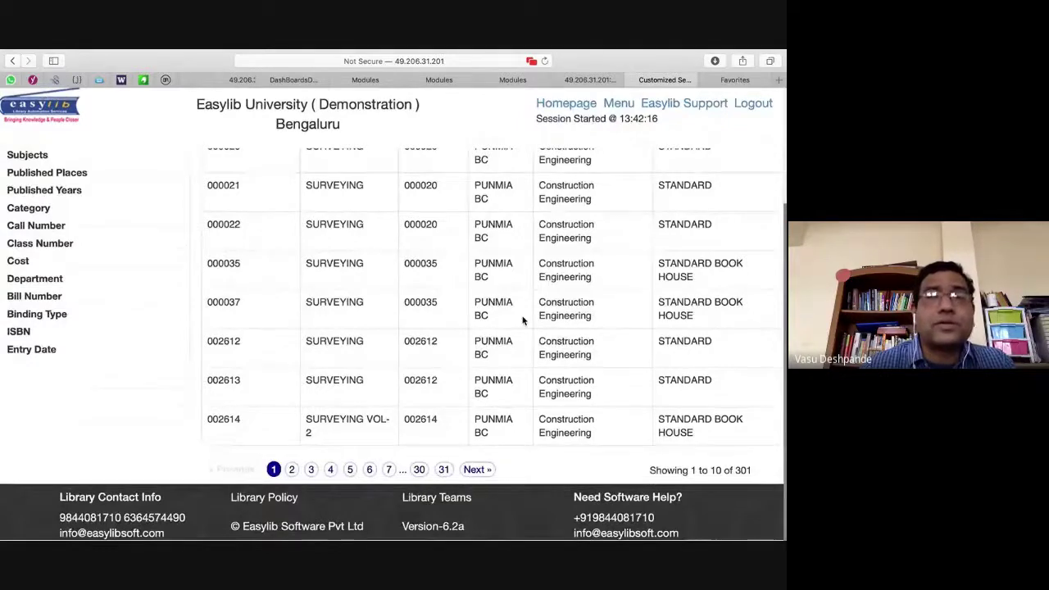
pyautogui.scroll(5, 190, 328)
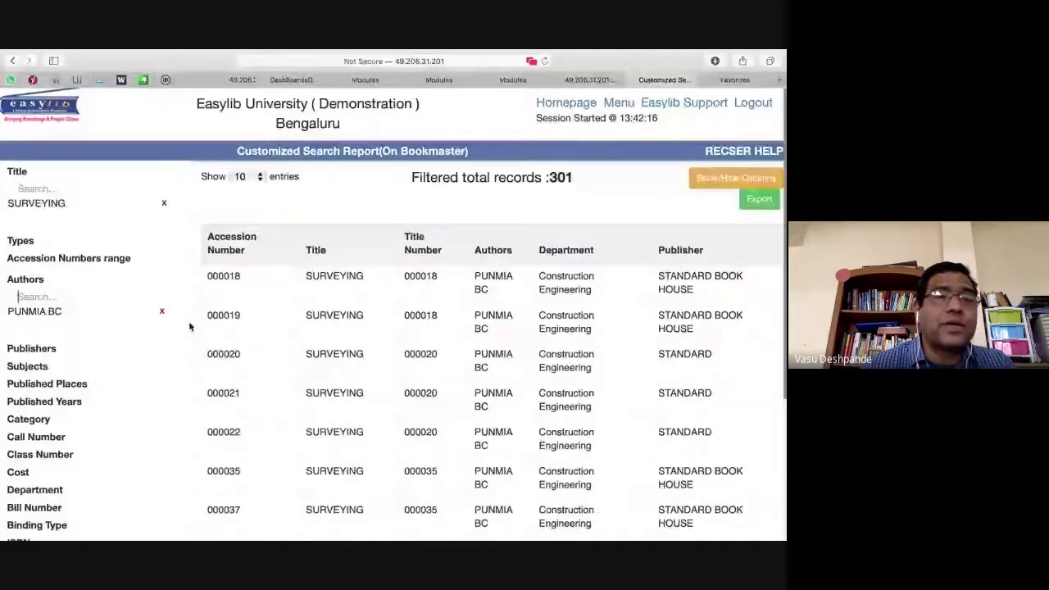
# Step: Narrow the Customized Search Report to the publisher STANDARD BOOK HOUSE and export the filtered records
pyautogui.click(89, 353)
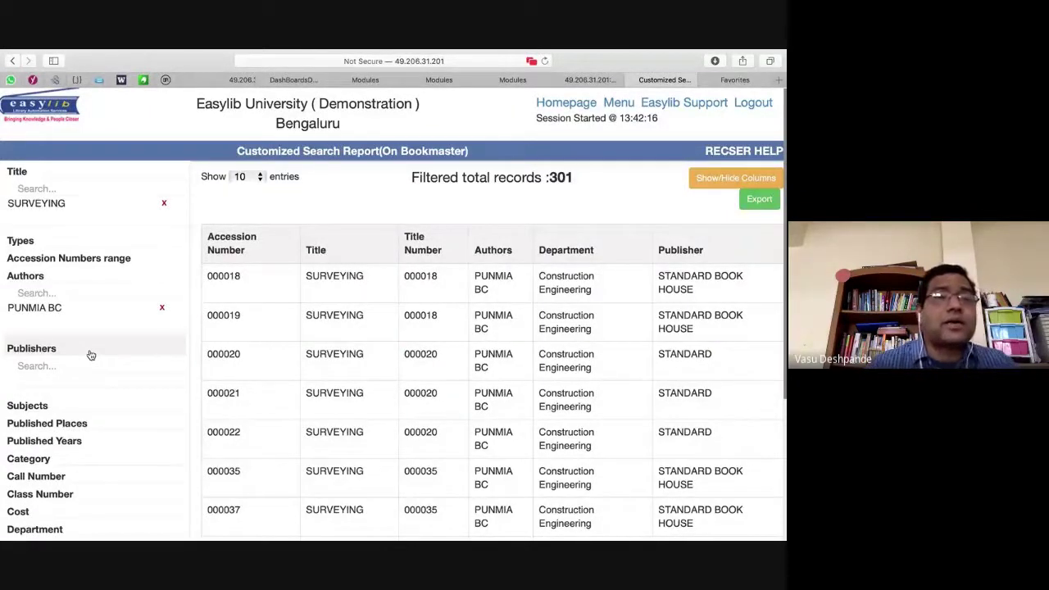
pyautogui.write('STAN')
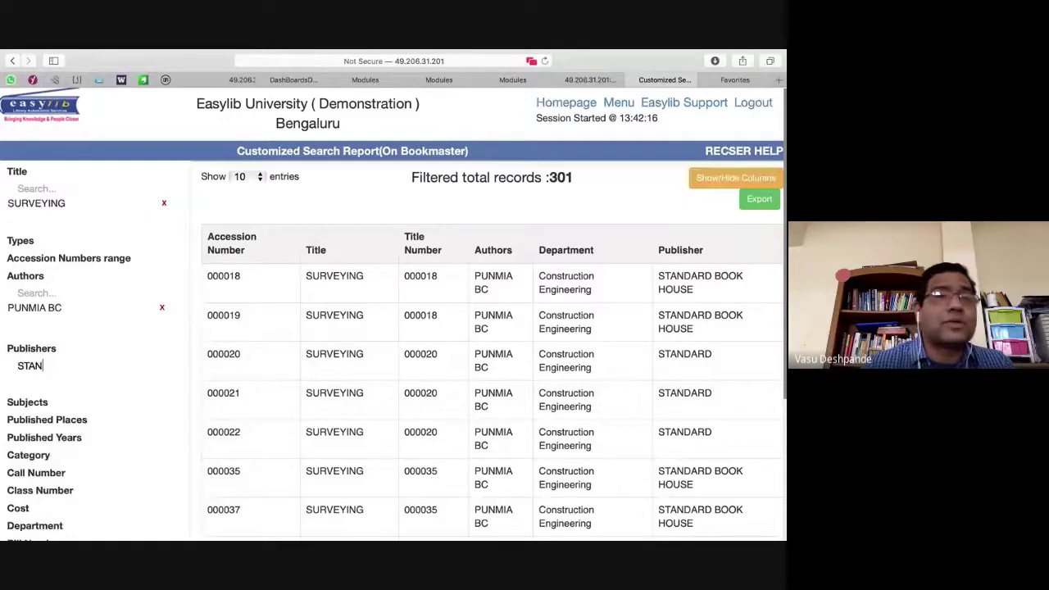
pyautogui.write('DARD BOOK HOUSE')
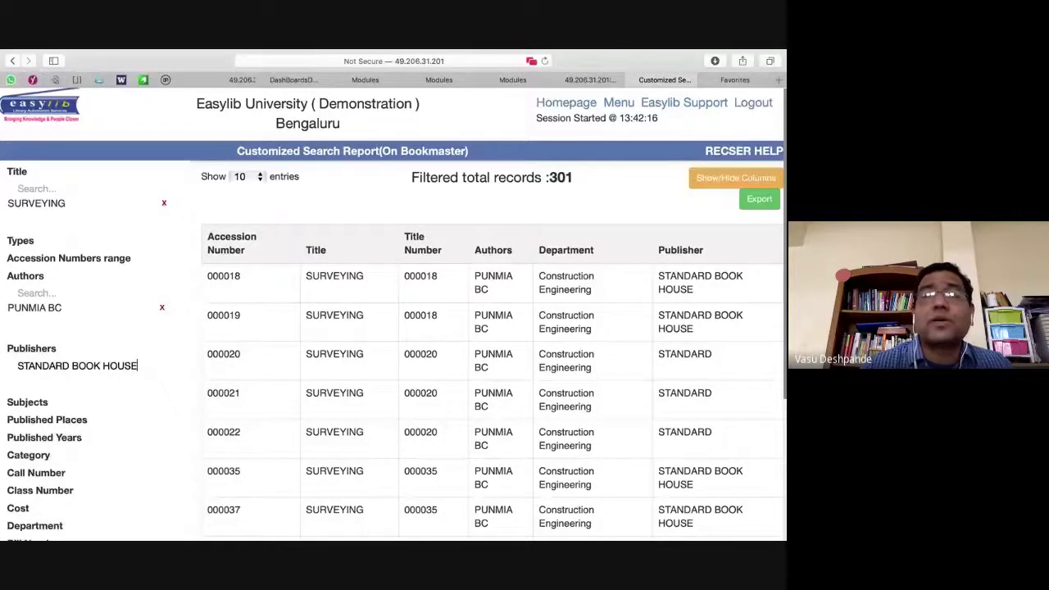
pyautogui.press('Return')
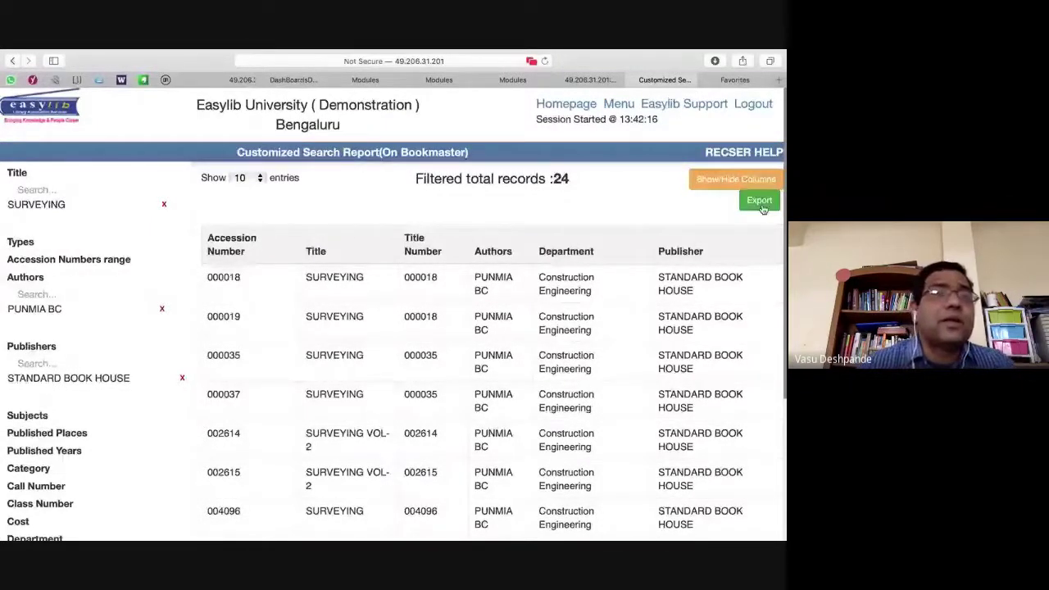
pyautogui.click(761, 205)
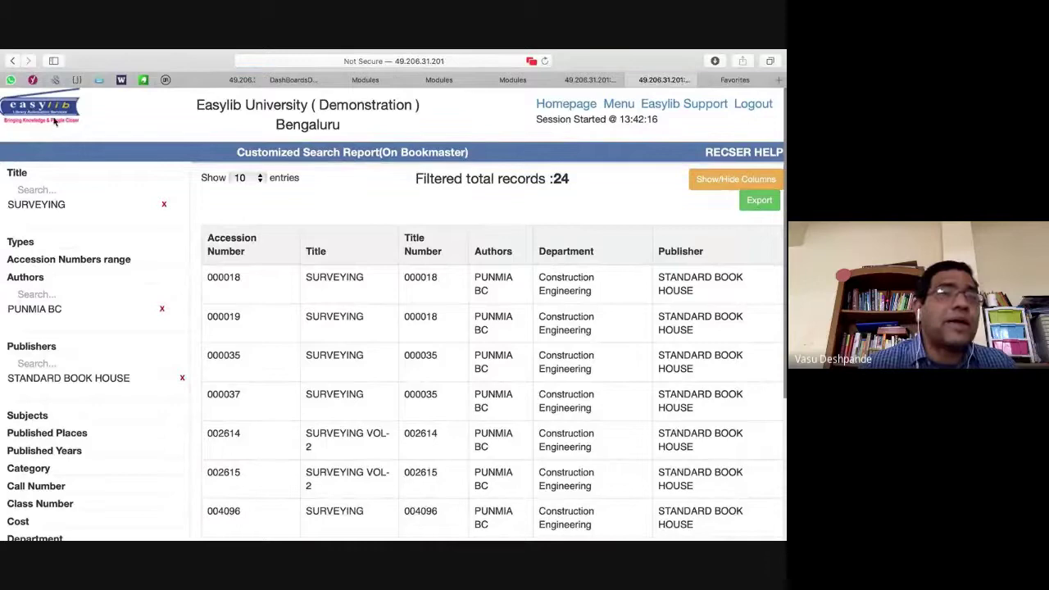
# Step: From the OPAC homepage, search the authors in Quick Search for PUNMIA and select the THESIS WRITING book
pyautogui.click(56, 101)
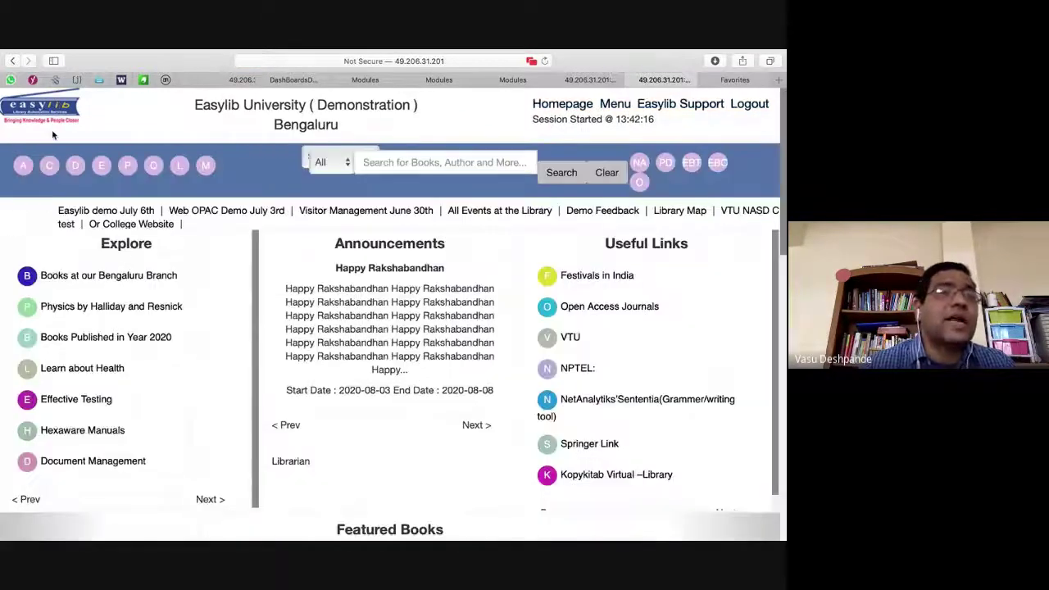
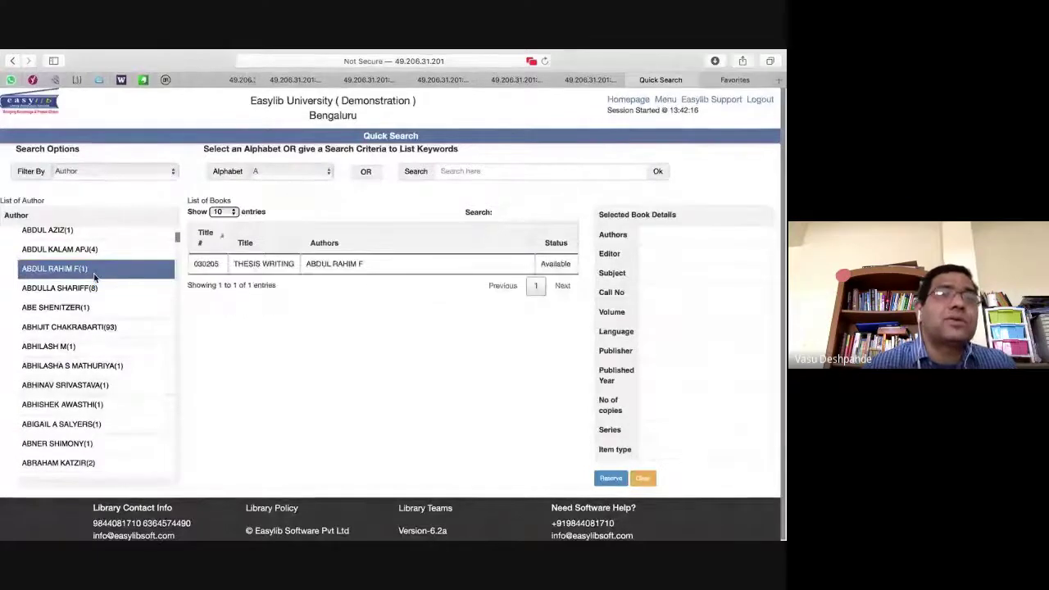
pyautogui.click(475, 171)
pyautogui.write('P')
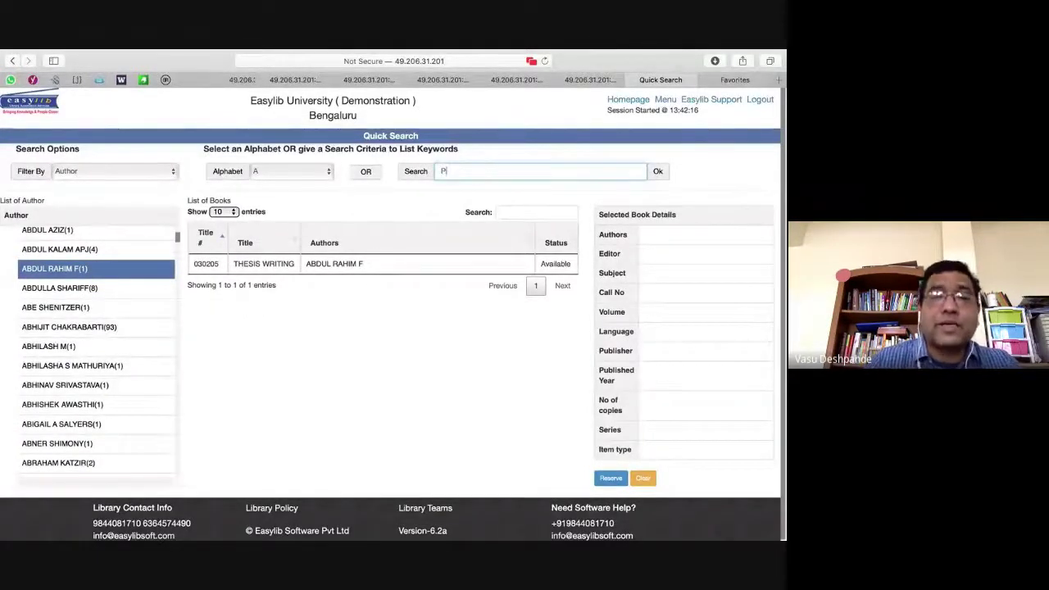
pyautogui.write('UNMIA')
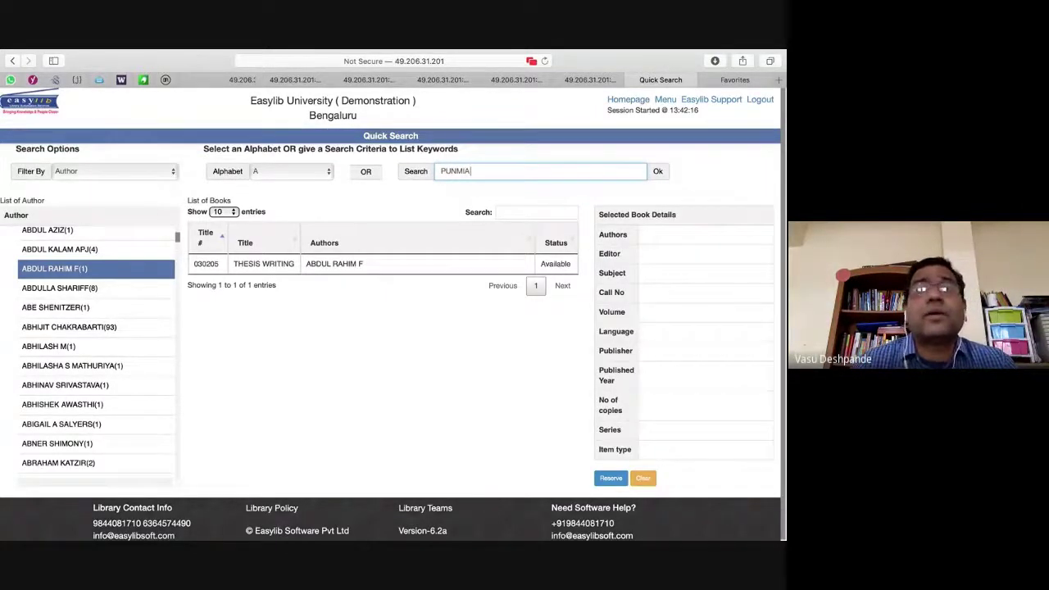
pyautogui.press('Return')
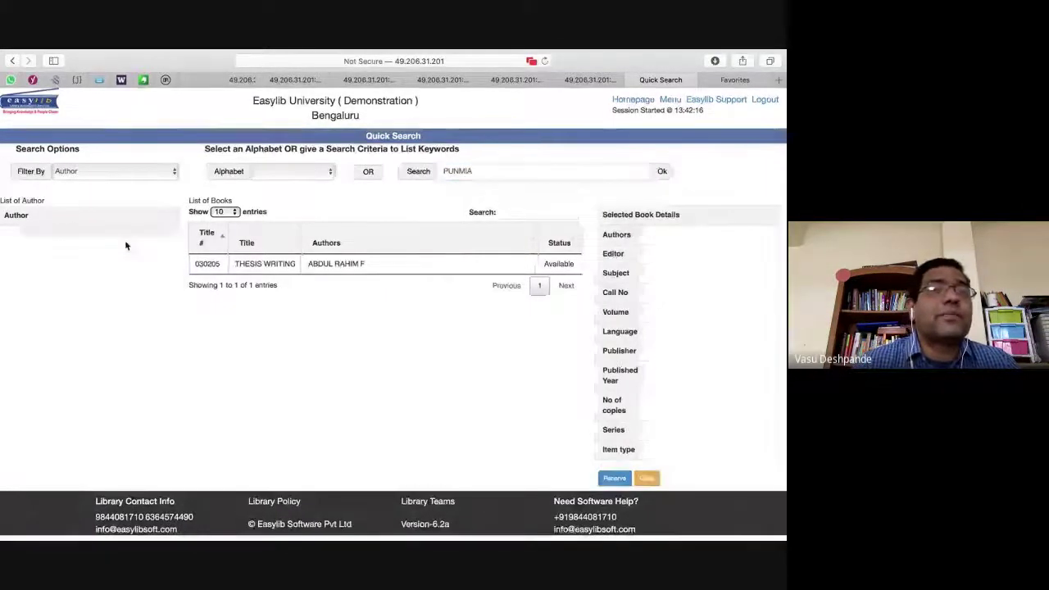
pyautogui.scroll(-1, 91, 259)
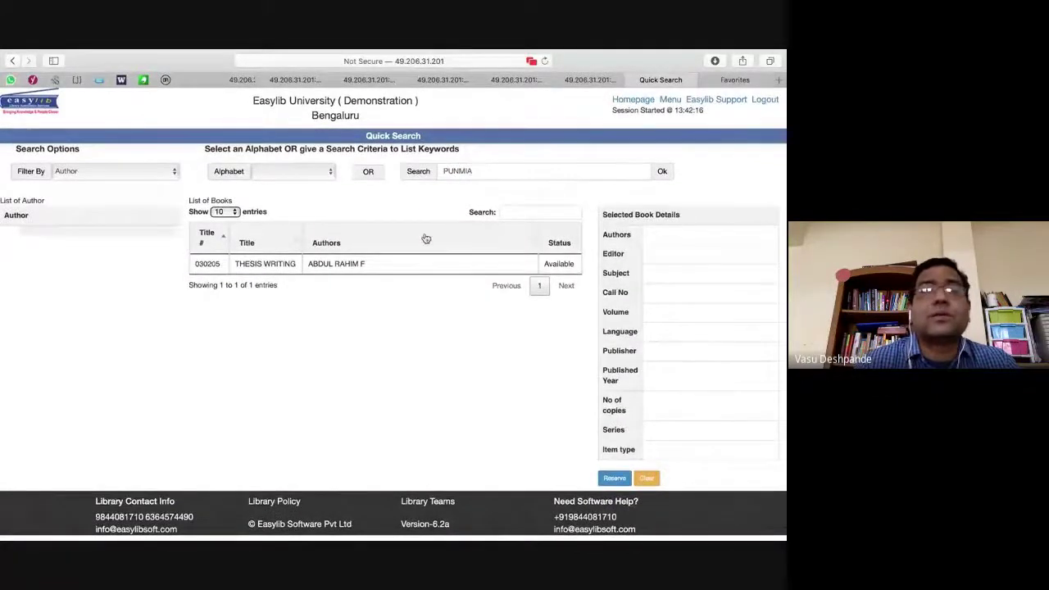
pyautogui.click(370, 265)
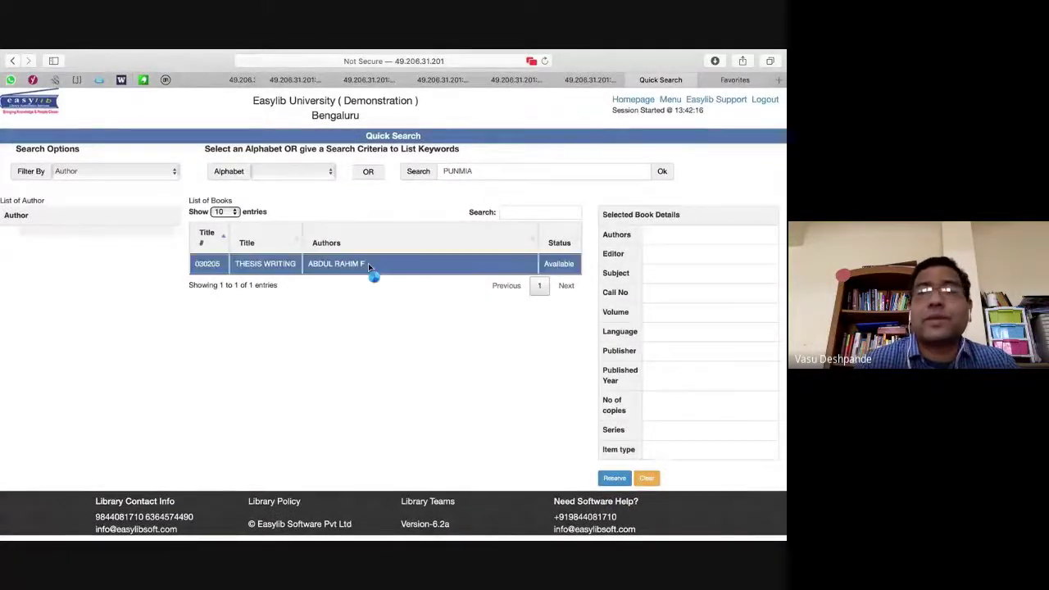
# Step: Clear the selected book in Quick Search and search the keywords for PUNMIA
pyautogui.click(643, 489)
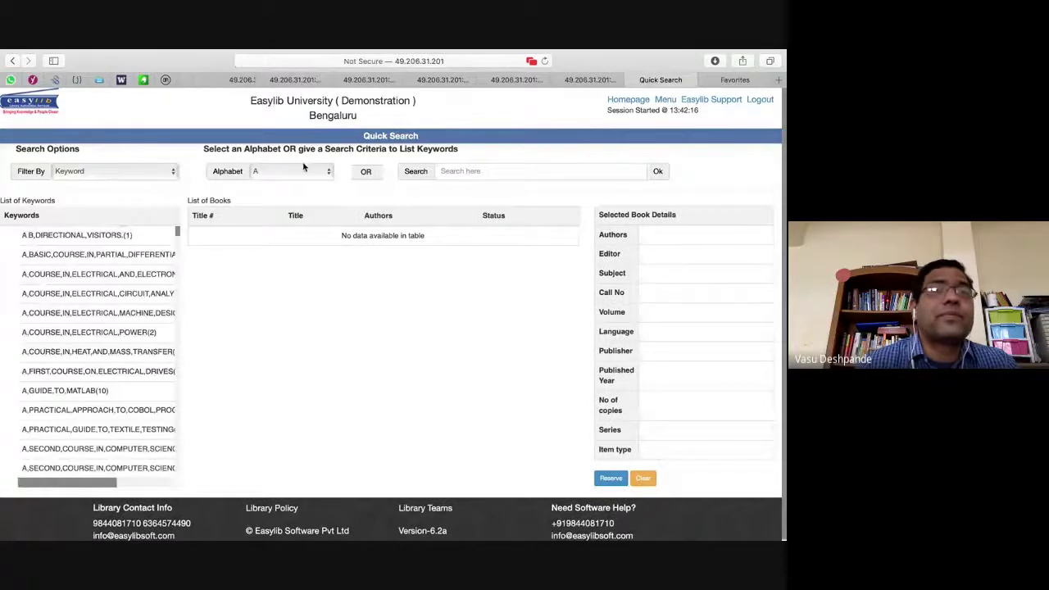
pyautogui.click(535, 172)
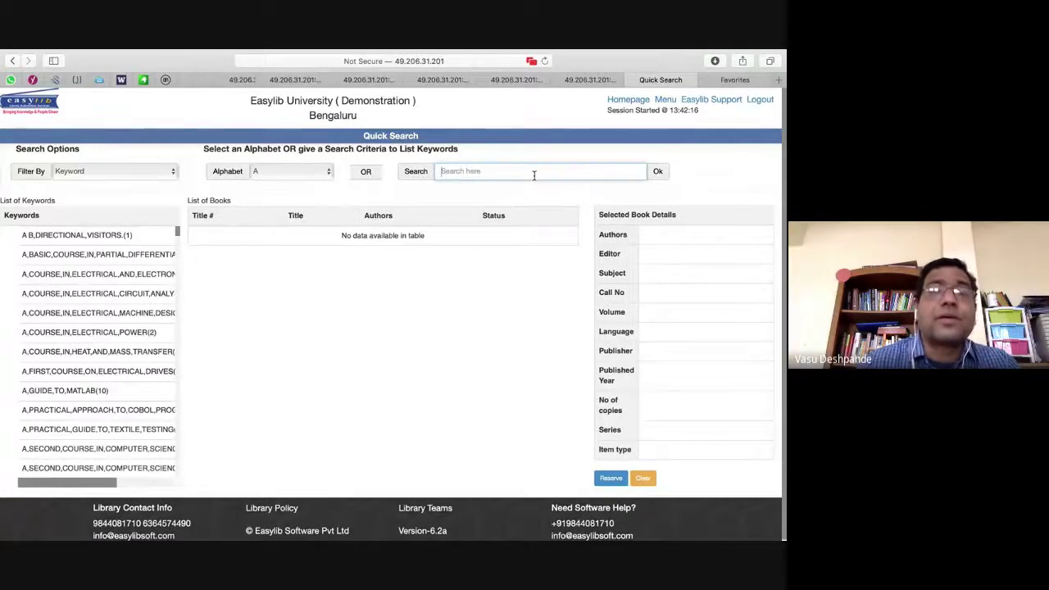
pyautogui.click(316, 168)
pyautogui.click(485, 167)
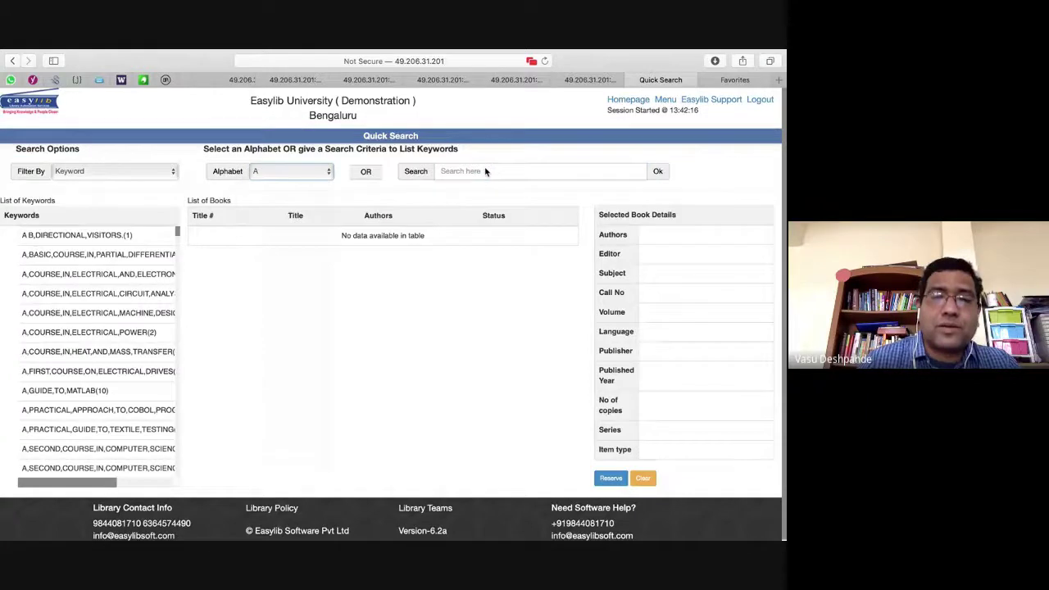
pyautogui.click(485, 170)
pyautogui.write('PUNMIA')
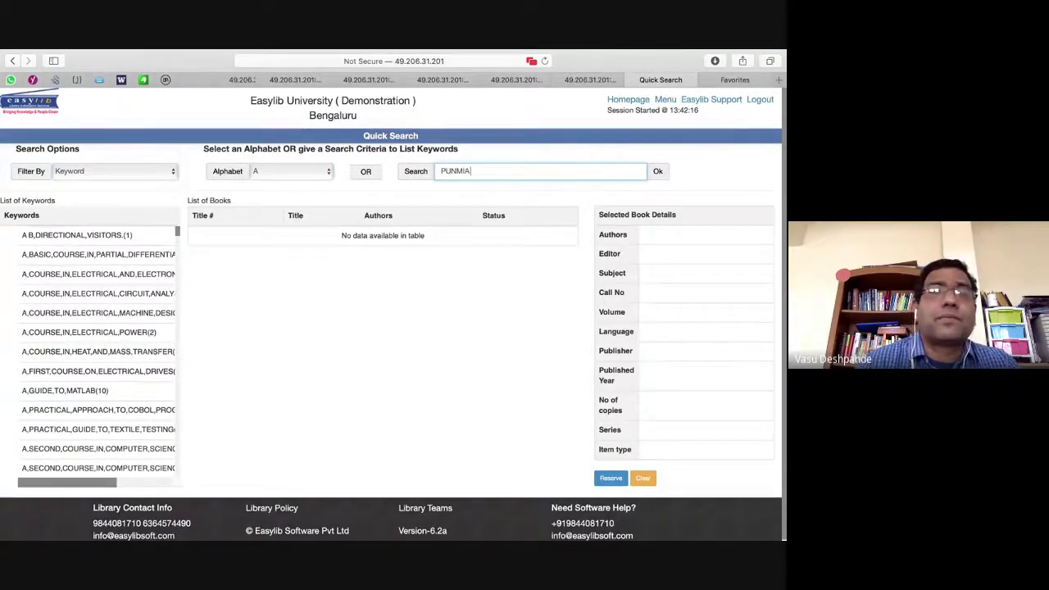
pyautogui.press('Return')
# Step: Filter Quick Search by Author and enter PUNMIA as the search criteria
pyautogui.click(319, 174)
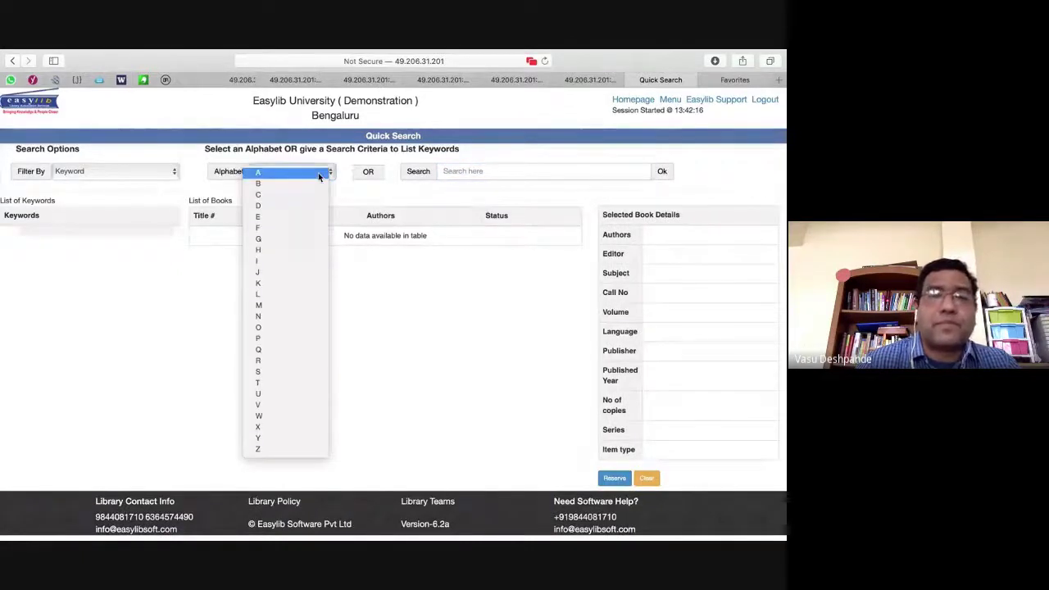
pyautogui.click(101, 145)
pyautogui.click(100, 175)
pyautogui.click(91, 205)
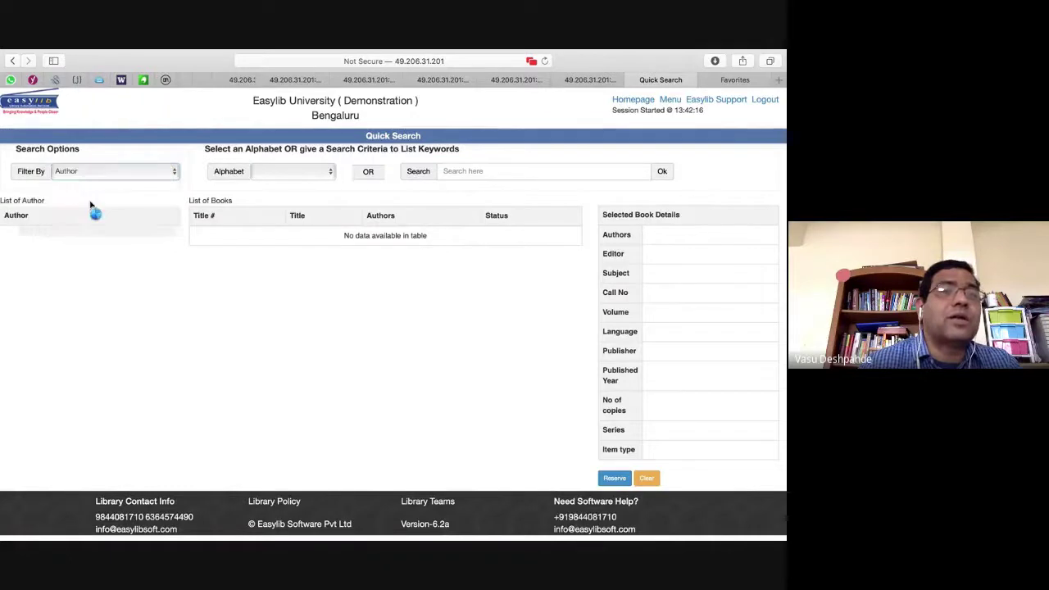
pyautogui.click(492, 170)
pyautogui.write('PUN')
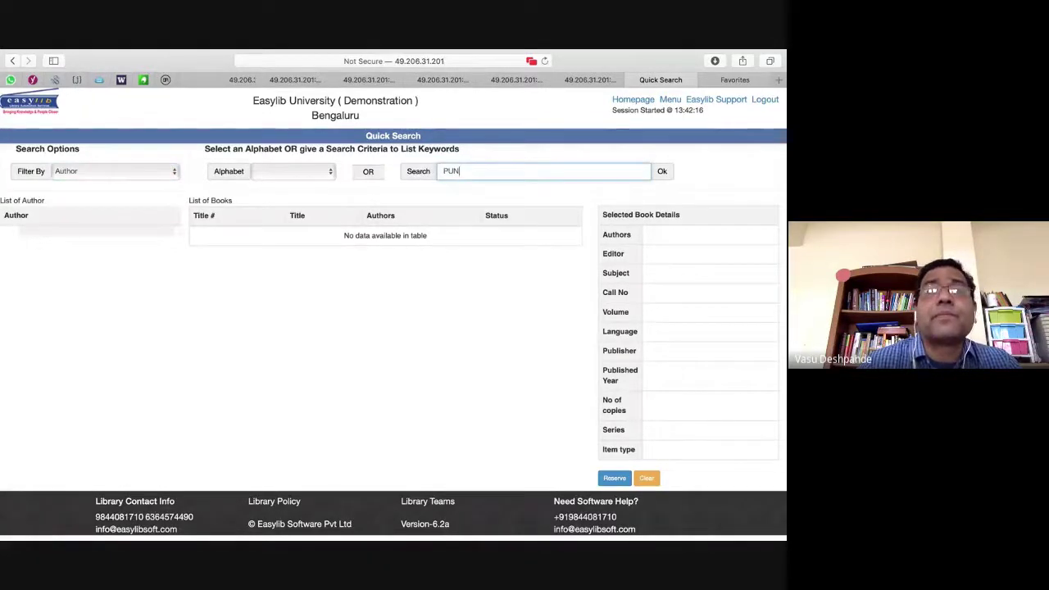
pyautogui.write('MIA')
pyautogui.click(479, 190)
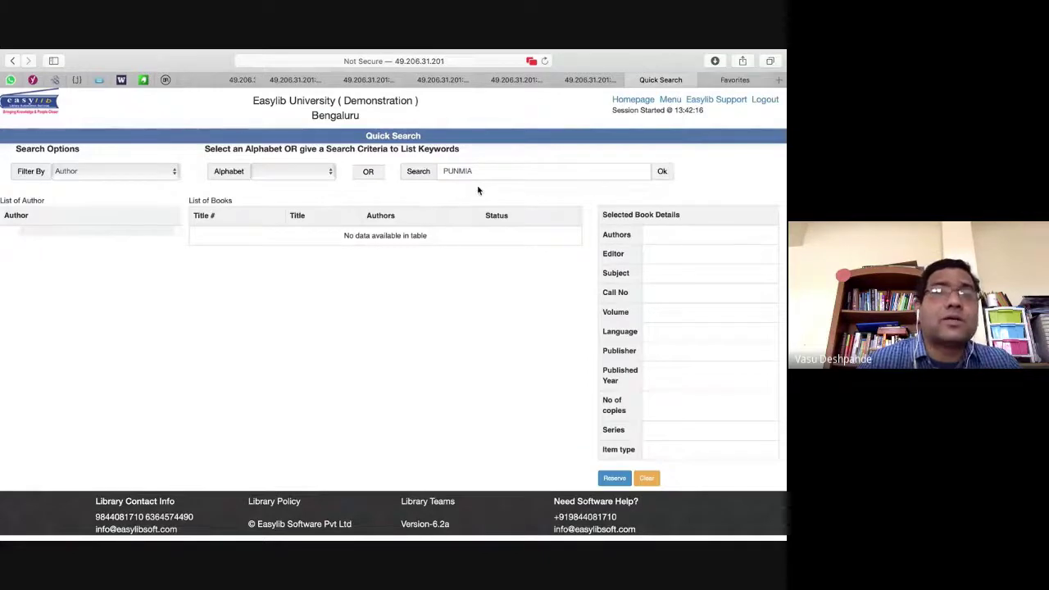
# Step: List the authors under the letter P, choose PADAKI V. and open the details of ISSUES IN MODERNIZATION OF THE TEXTILE INDUSTRY
pyautogui.click(324, 172)
pyautogui.press('Return')
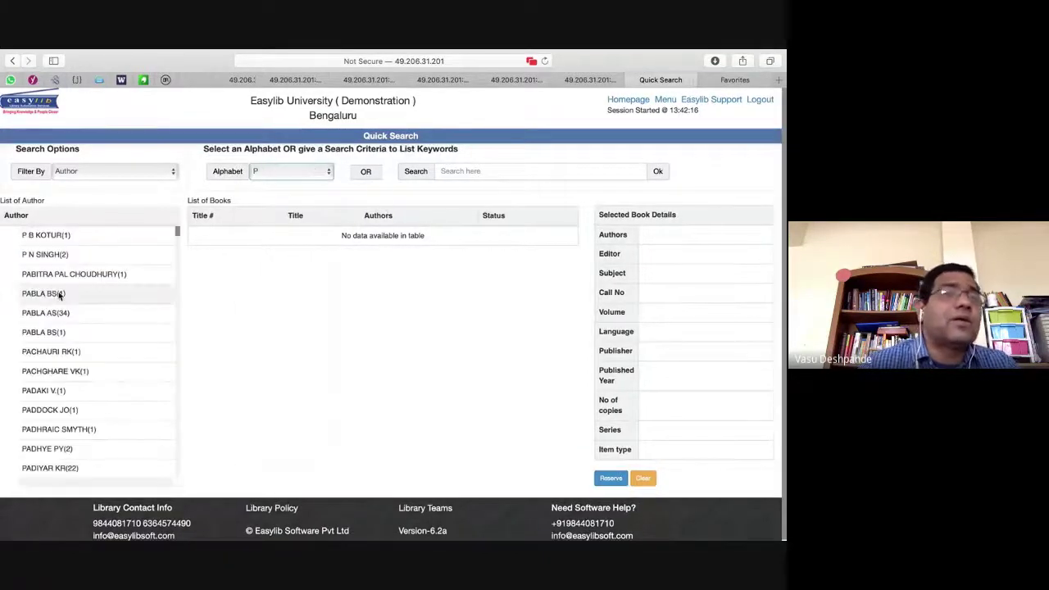
pyautogui.click(73, 236)
pyautogui.click(64, 351)
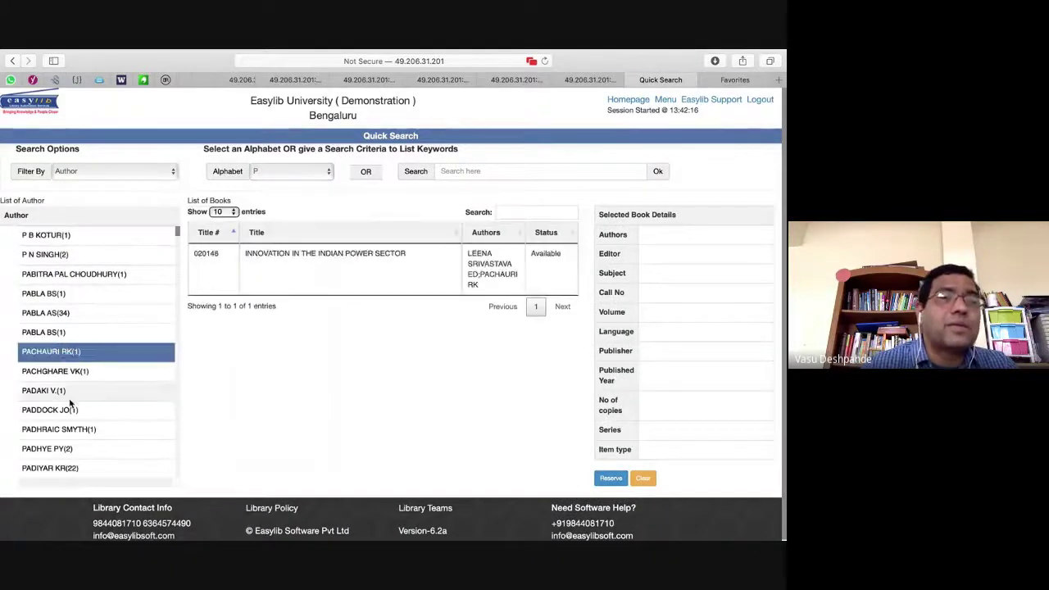
pyautogui.click(66, 391)
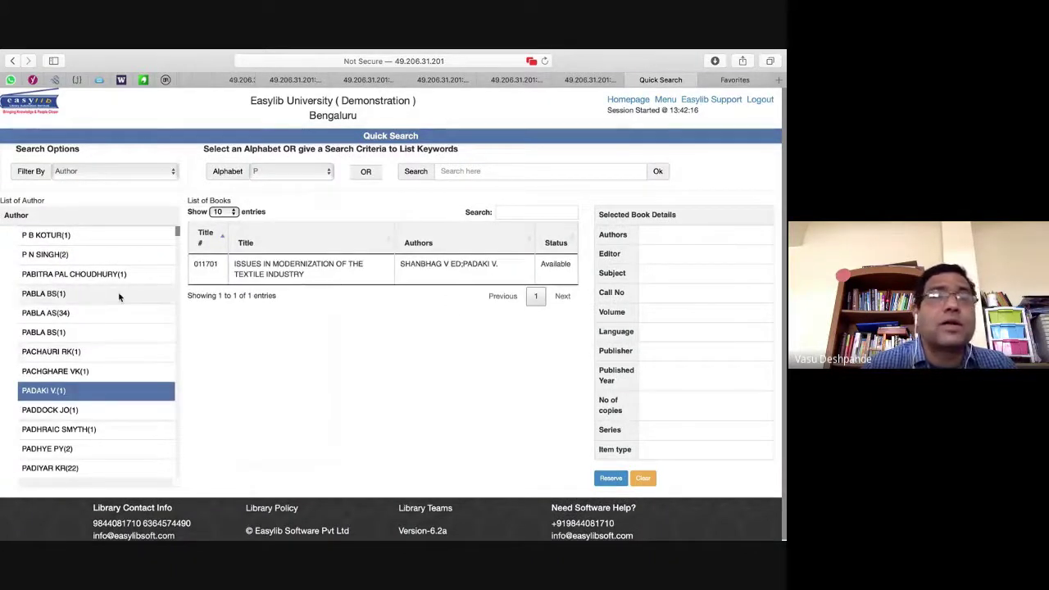
pyautogui.click(319, 261)
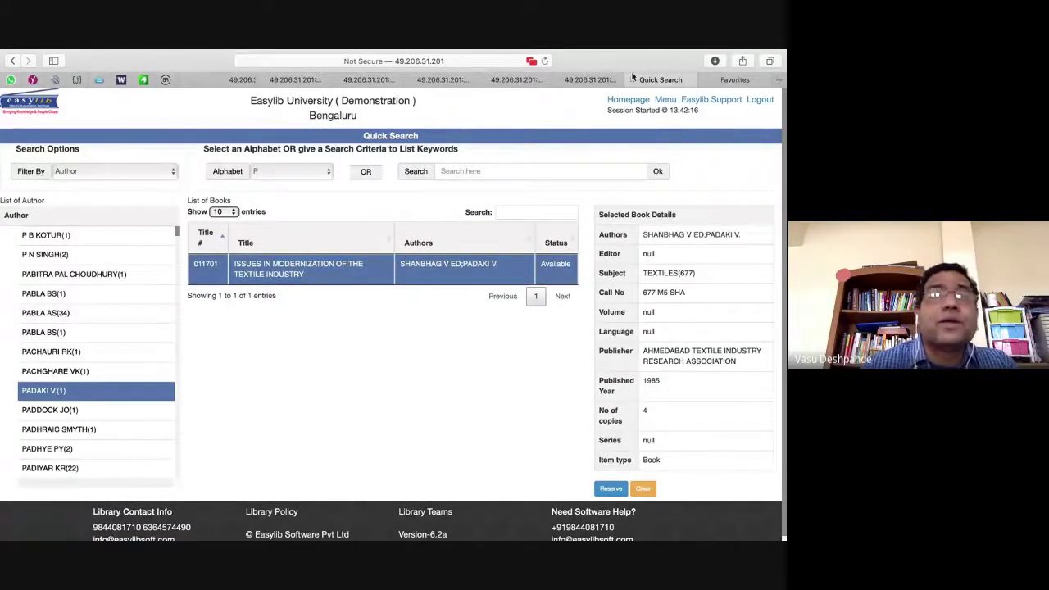
# Step: Look at the available Quick Search filter types and return to the OPAC homepage
pyautogui.click(133, 173)
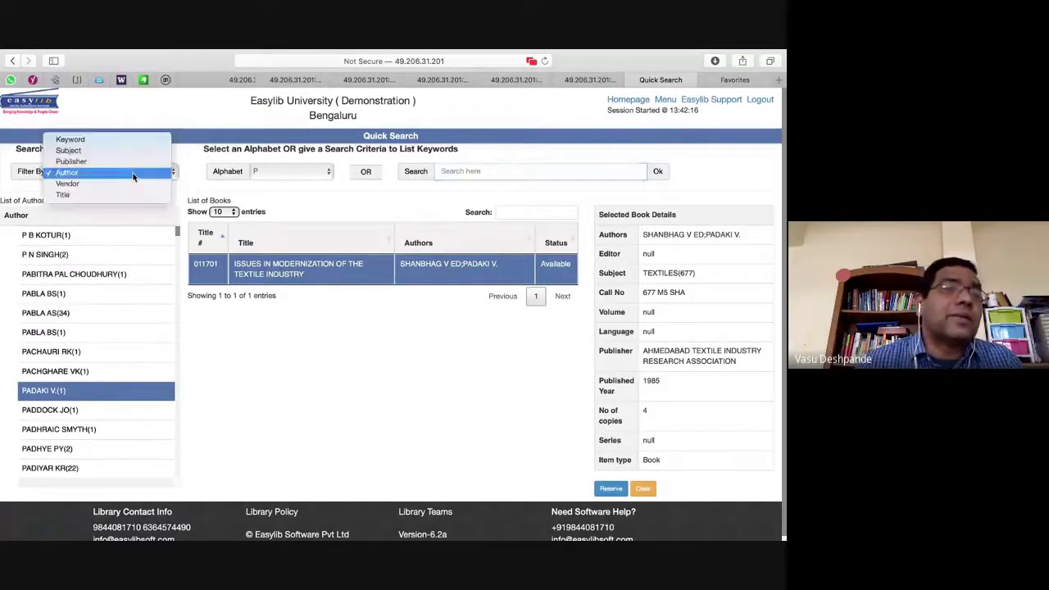
pyautogui.click(253, 337)
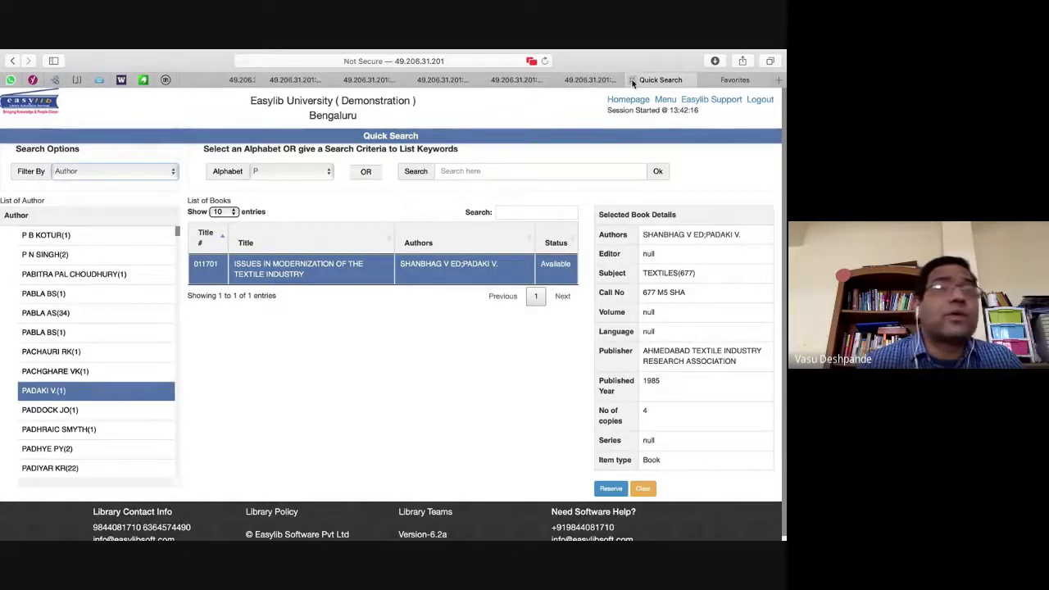
pyautogui.click(55, 109)
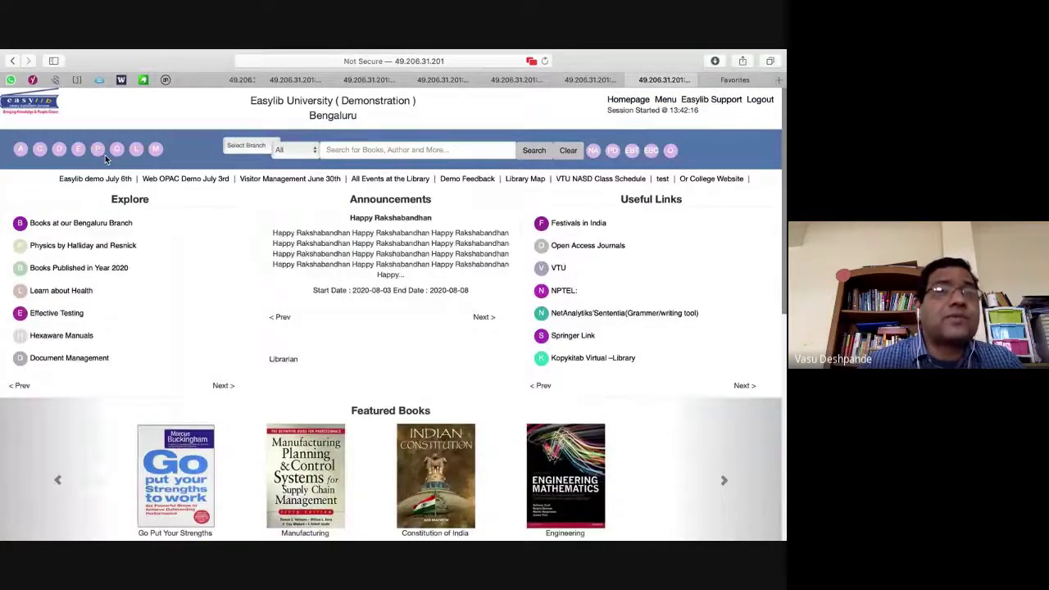
# Step: Open the Classic Main Search page from the OPAC homepage shortcuts and return to the homepage
pyautogui.click(99, 151)
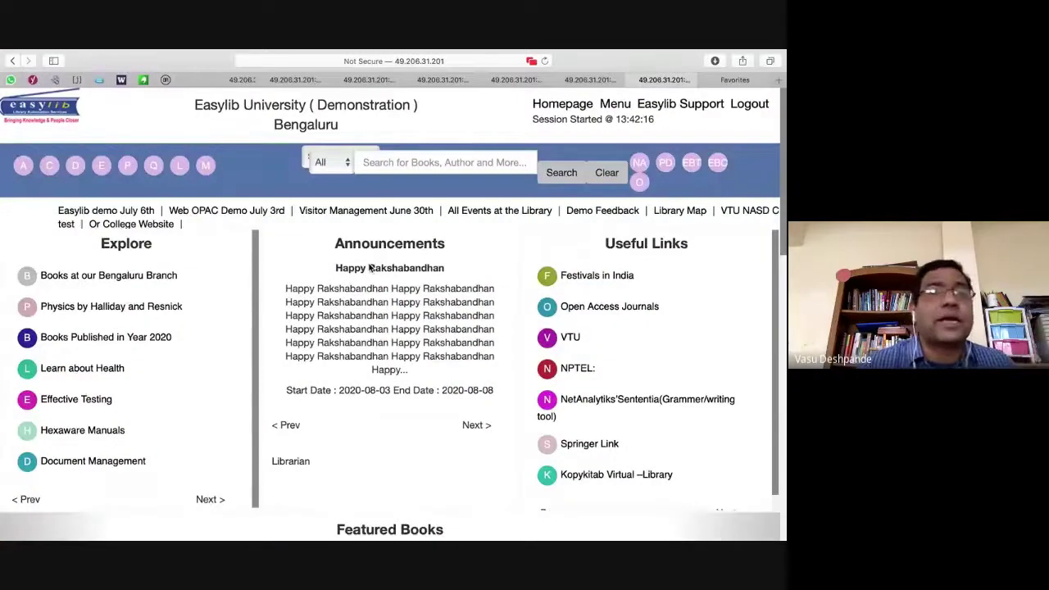
pyautogui.click(208, 171)
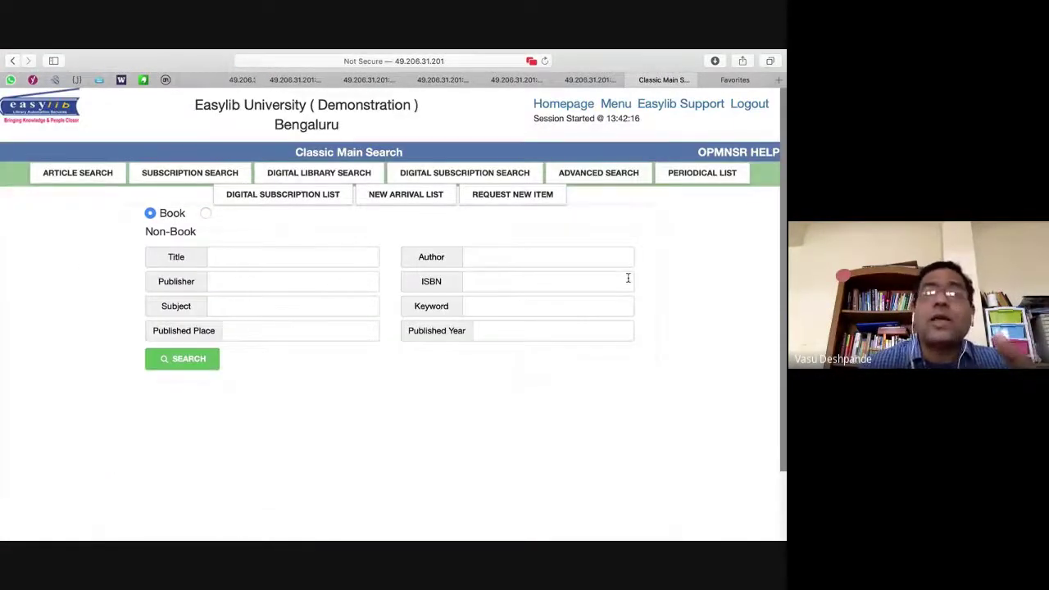
pyautogui.click(634, 80)
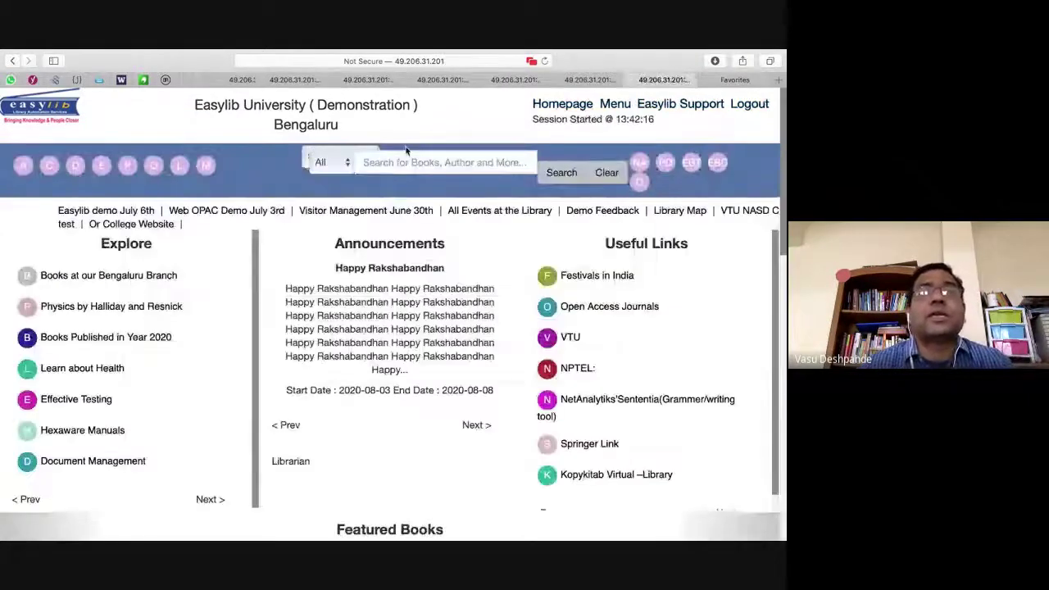
pyautogui.click(334, 166)
pyautogui.click(480, 273)
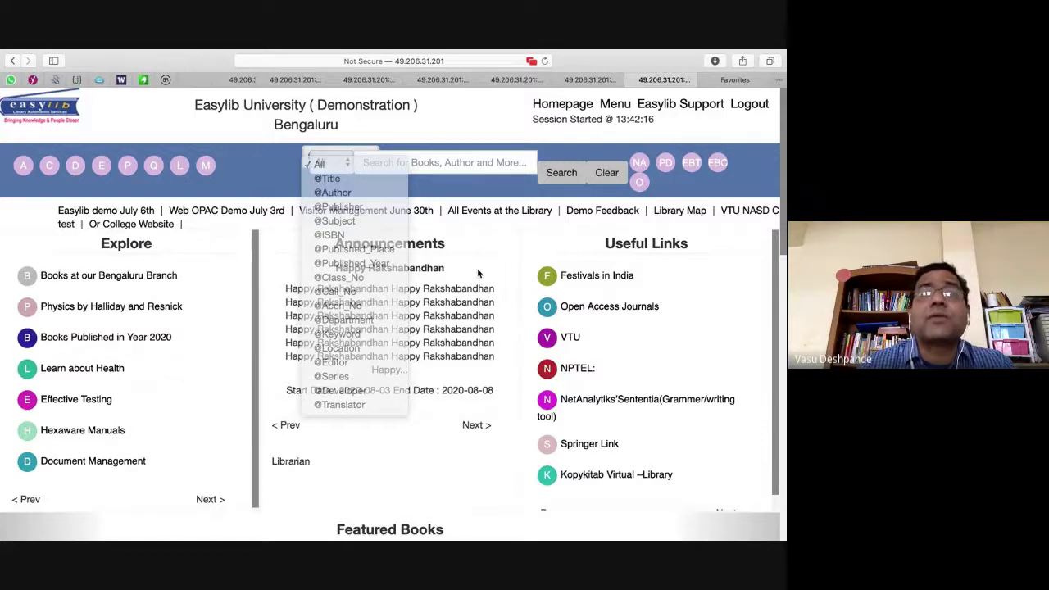
pyautogui.click(514, 164)
pyautogui.write('@')
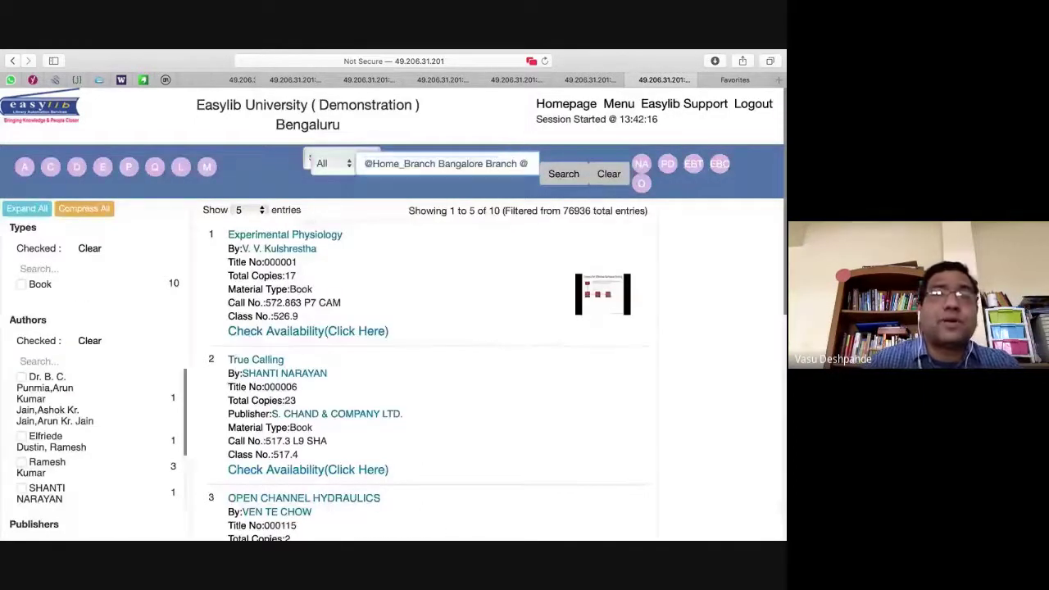
pyautogui.write('TITLE')
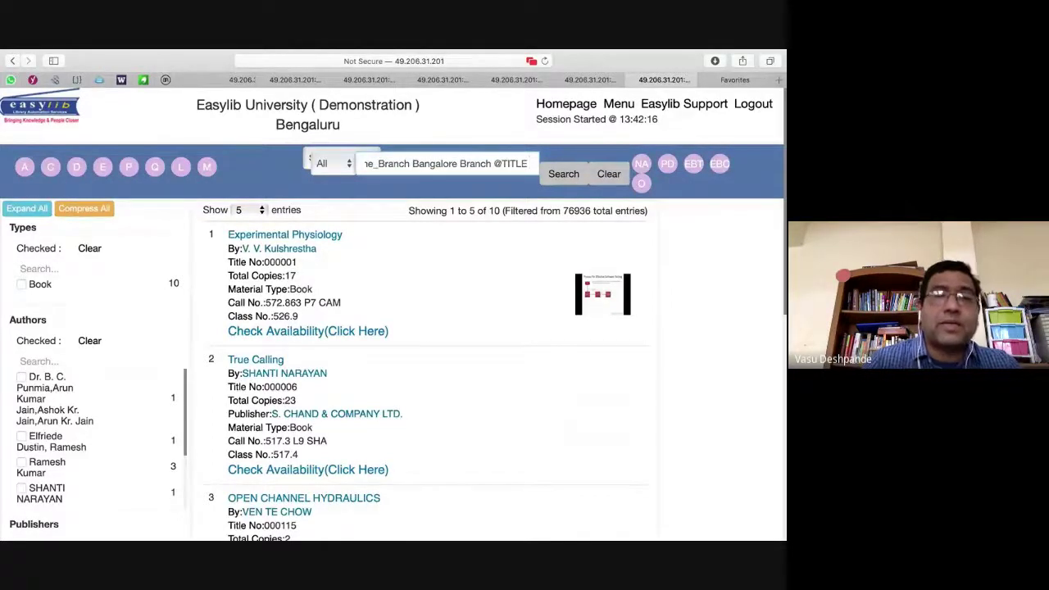
pyautogui.write(' TUE')
pyautogui.press('BackSpace')
pyautogui.press('BackSpace')
pyautogui.write('RUE CALLING')
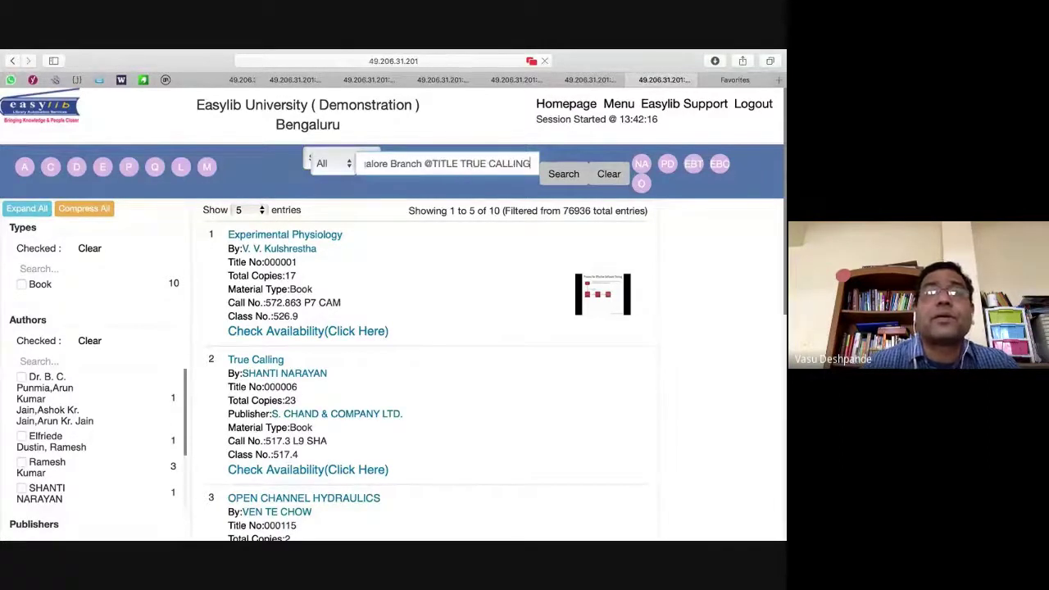
pyautogui.press('Return')
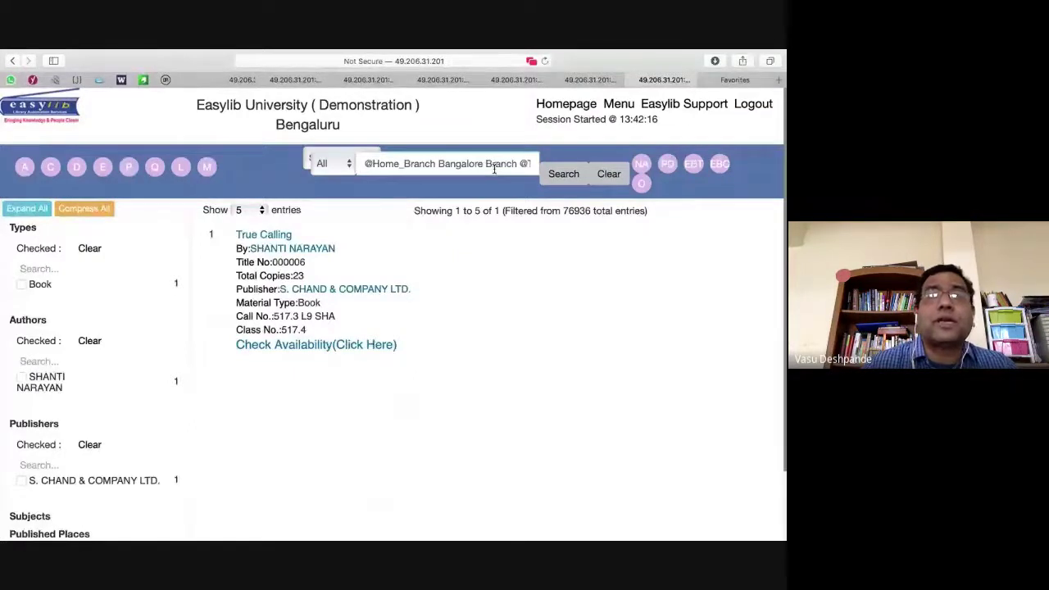
# Step: Shorten the title term in the Bangalore Branch query to TRUE and rerun the search
pyautogui.click(529, 163)
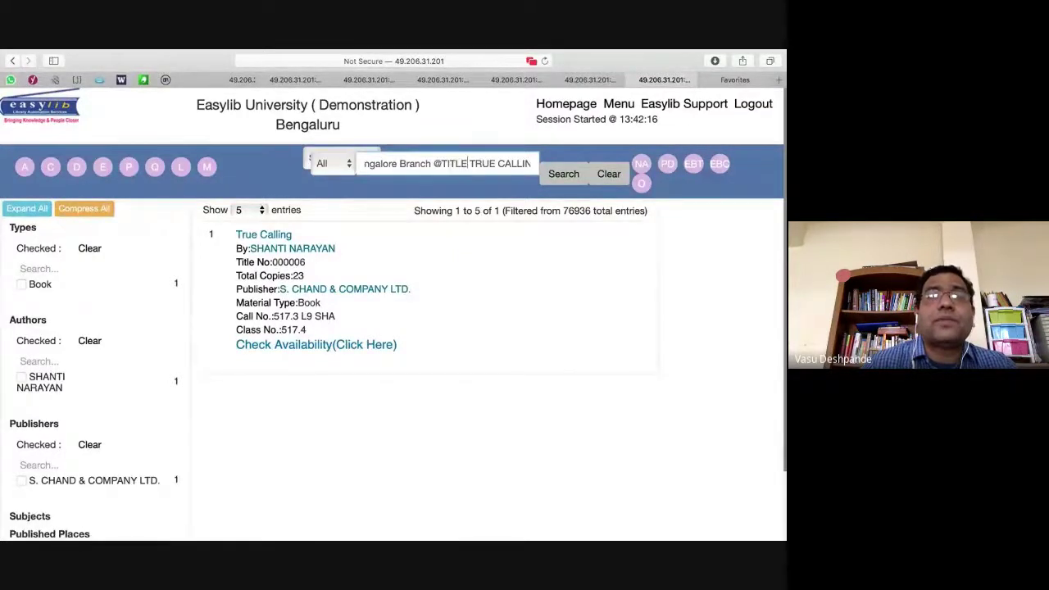
pyautogui.doubleClick(515, 163)
pyautogui.press('BackSpace')
pyautogui.press('Return')
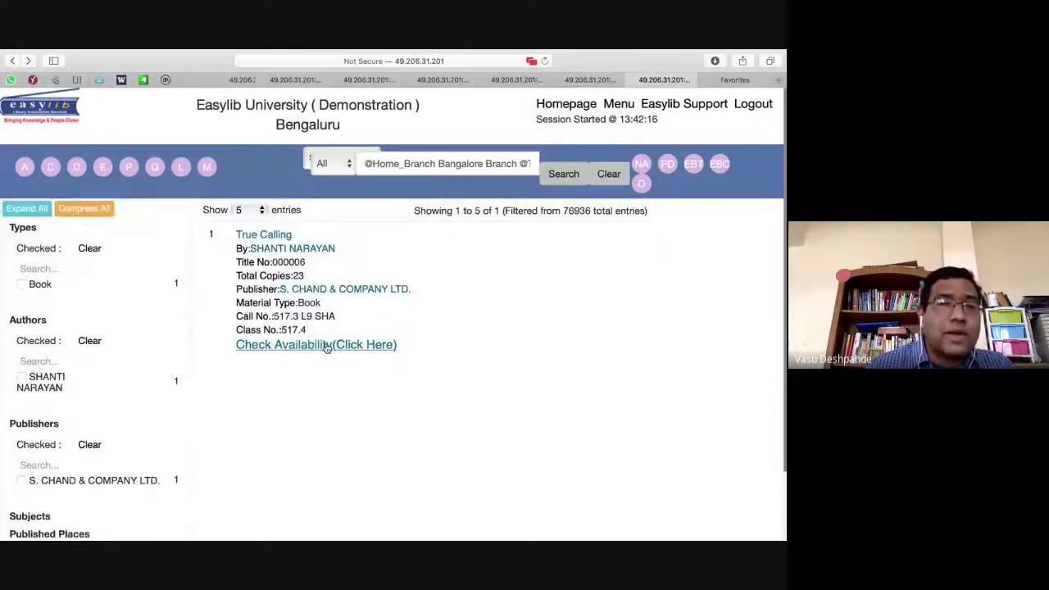
# Step: Check the availability, home branch and location of the True Calling copies and close the Book Availability list
pyautogui.click(327, 345)
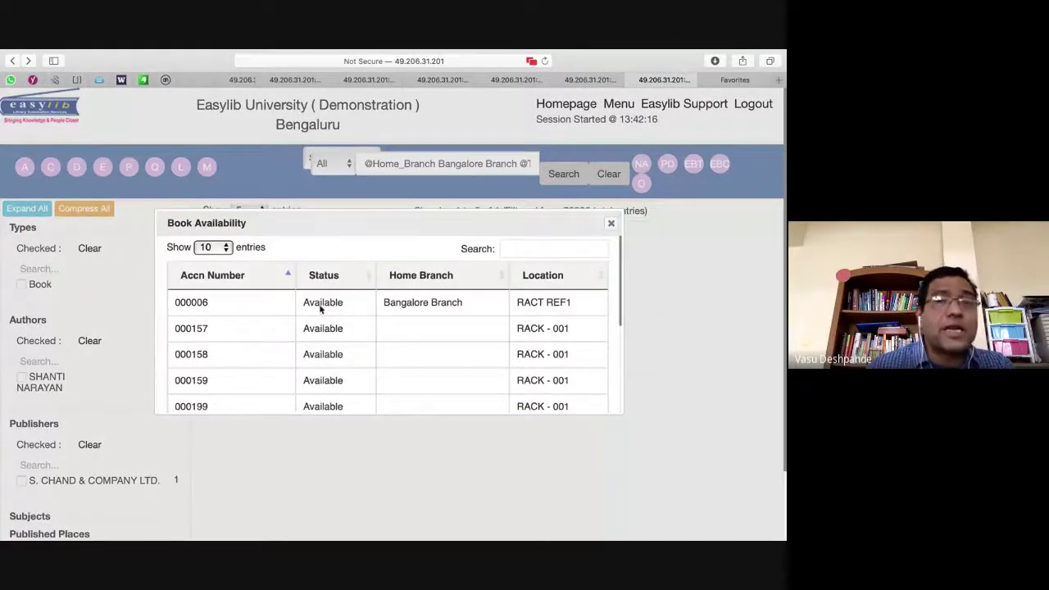
pyautogui.doubleClick(408, 303)
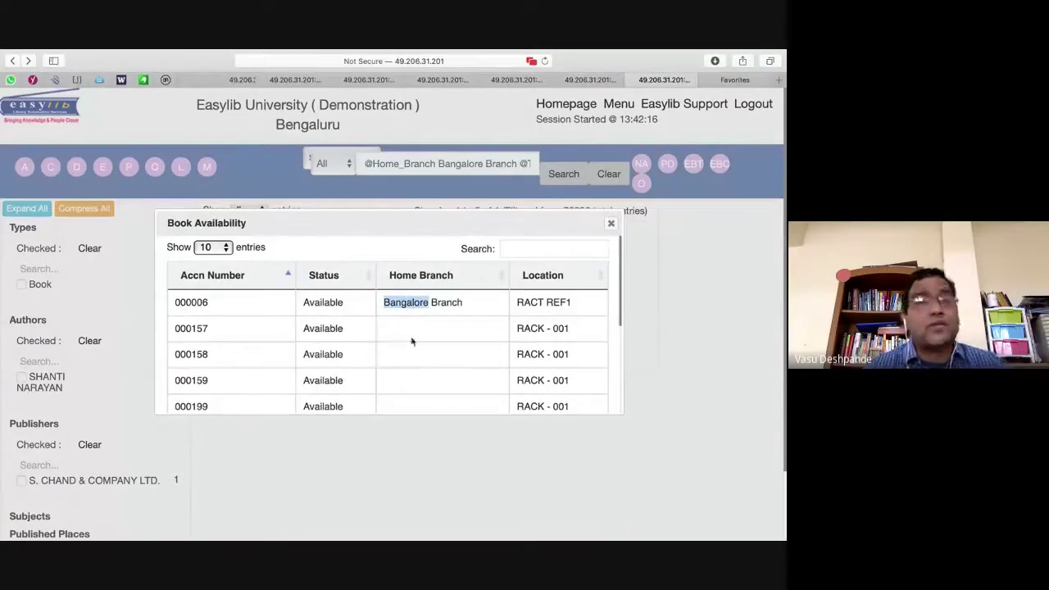
pyautogui.click(208, 338)
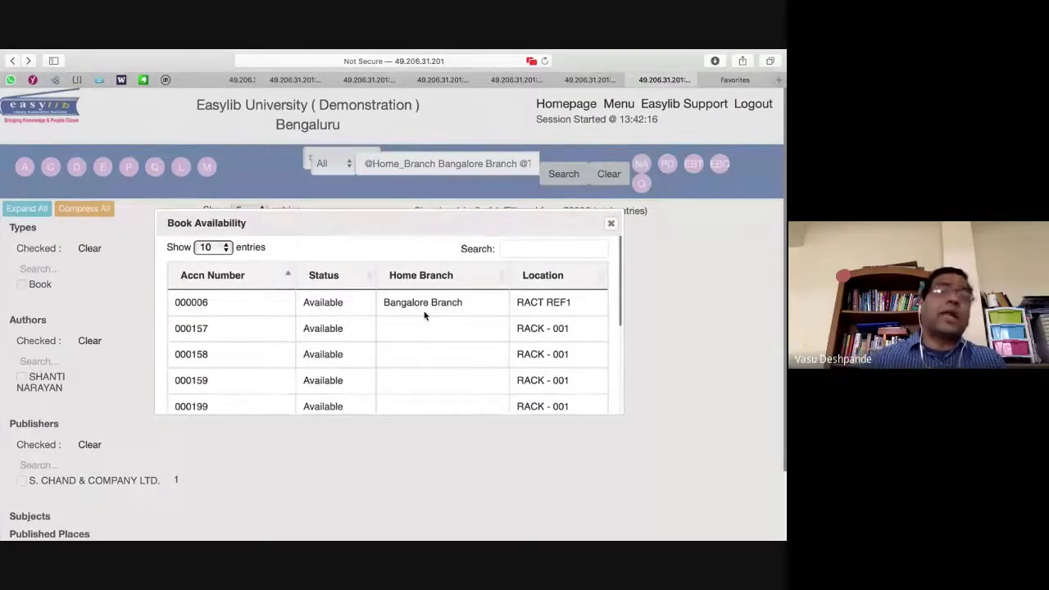
pyautogui.click(611, 223)
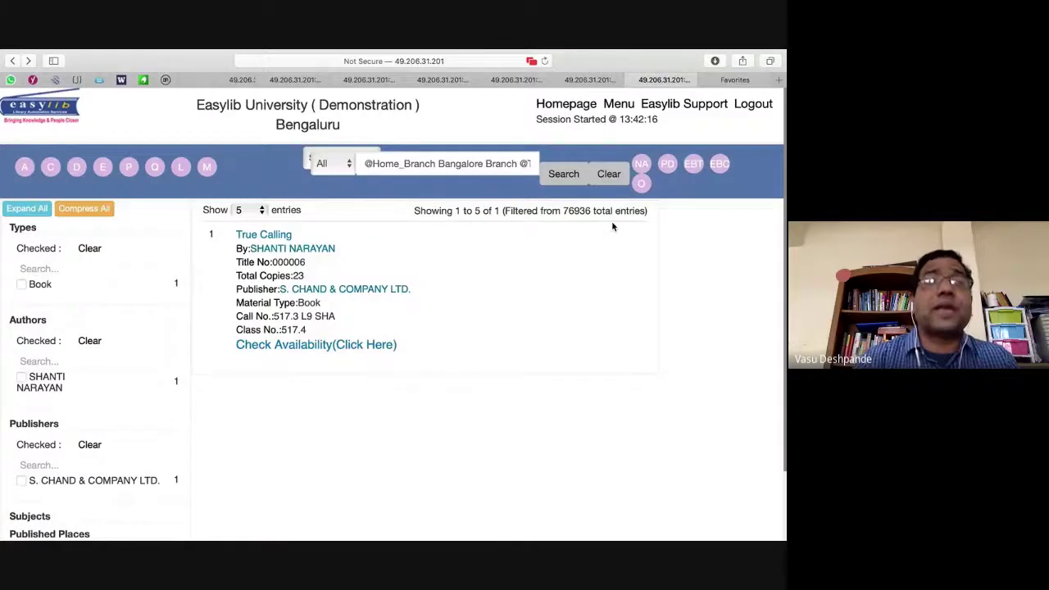
# Step: Look at the branch choices available for the catalogue search
pyautogui.press('super+minus')
pyautogui.press('super+minus')
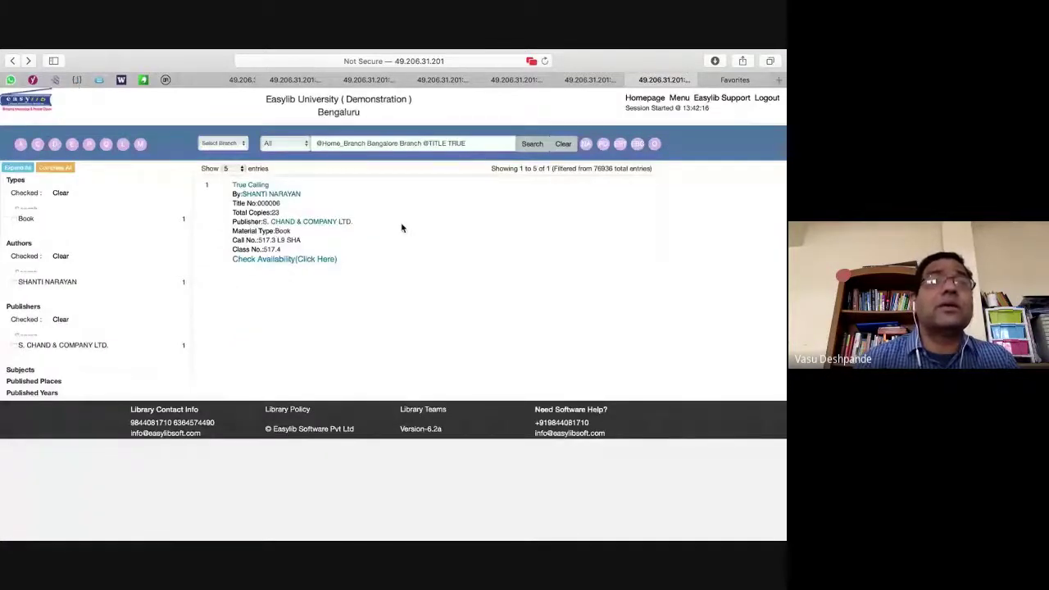
pyautogui.click(222, 143)
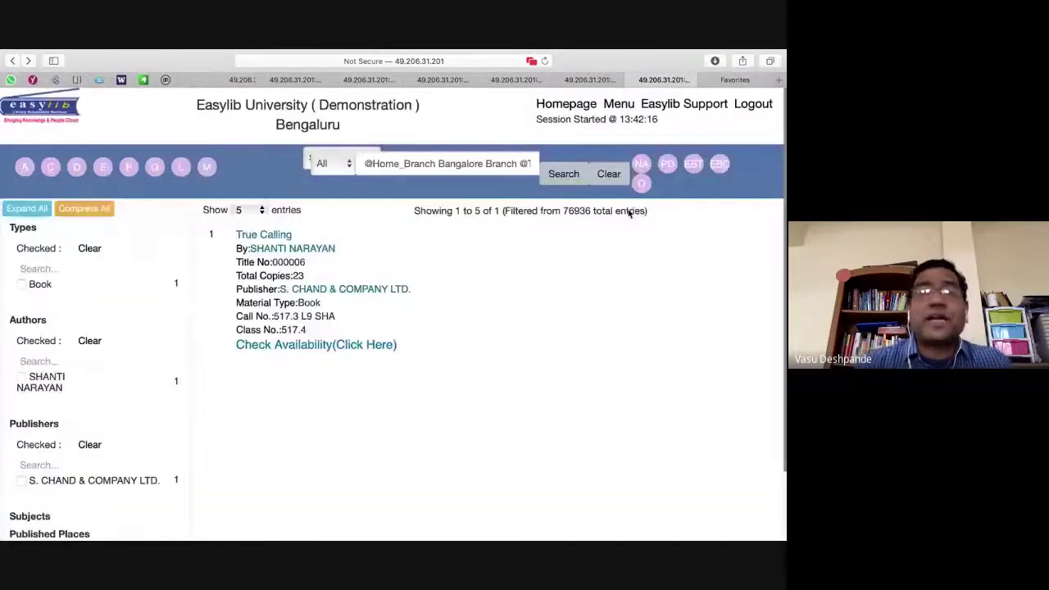
# Step: Look through the New Arrivals list and return to the True Calling search results
pyautogui.click(641, 163)
pyautogui.scroll(-2, 301, 435)
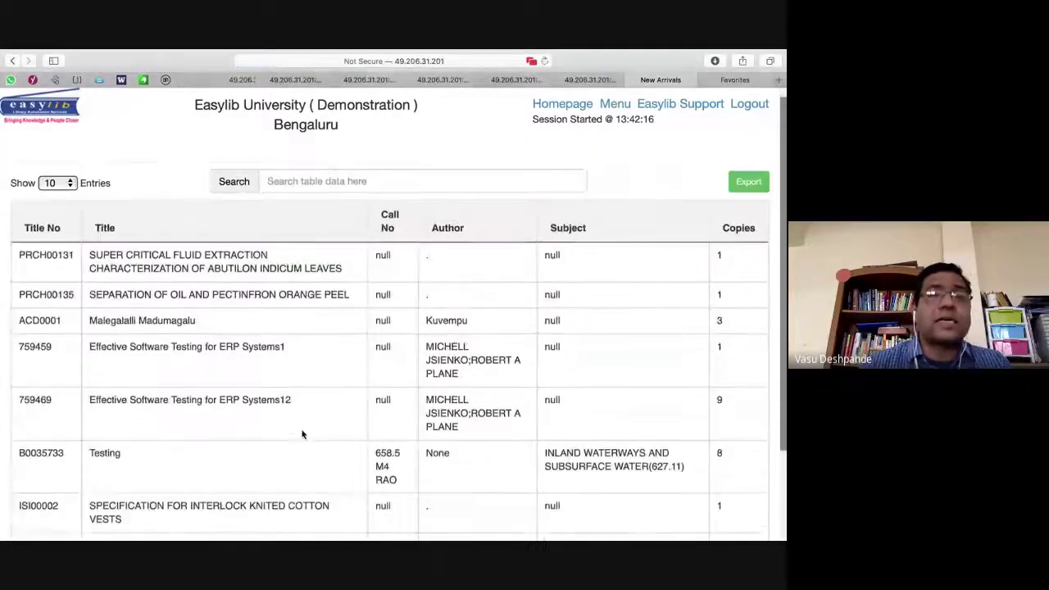
pyautogui.click(14, 56)
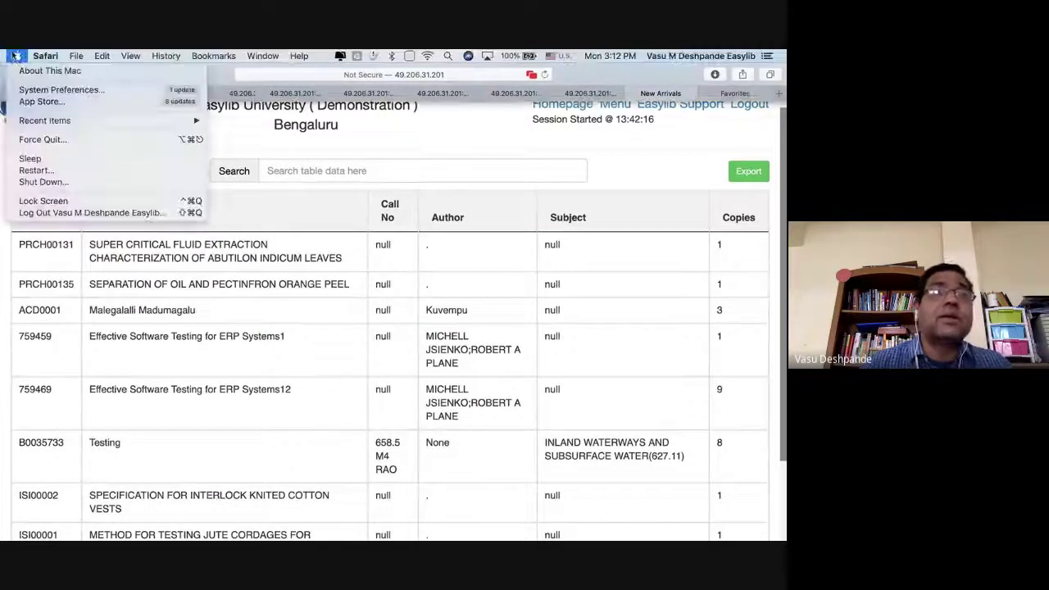
pyautogui.click(36, 106)
pyautogui.click(19, 65)
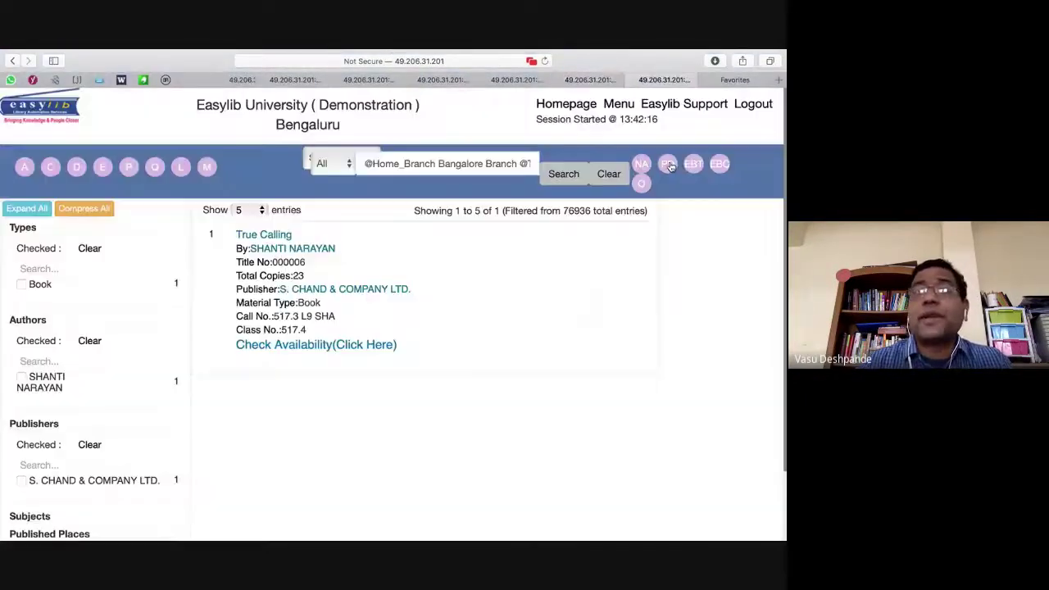
# Step: Open the Personal Digital Library, look through the department choices and return to the OPAC homepage
pyautogui.click(670, 165)
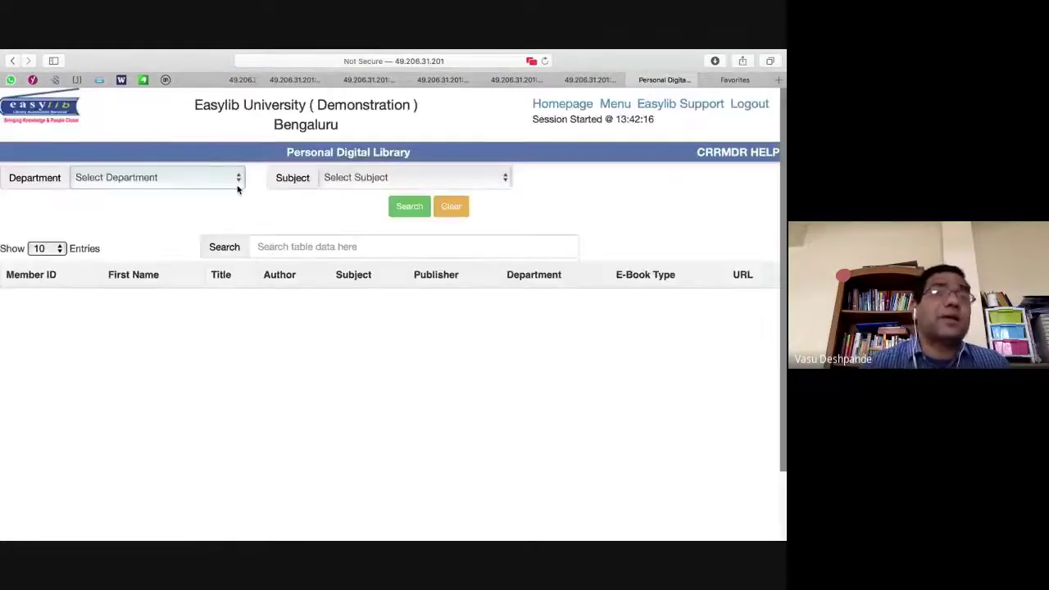
pyautogui.click(237, 185)
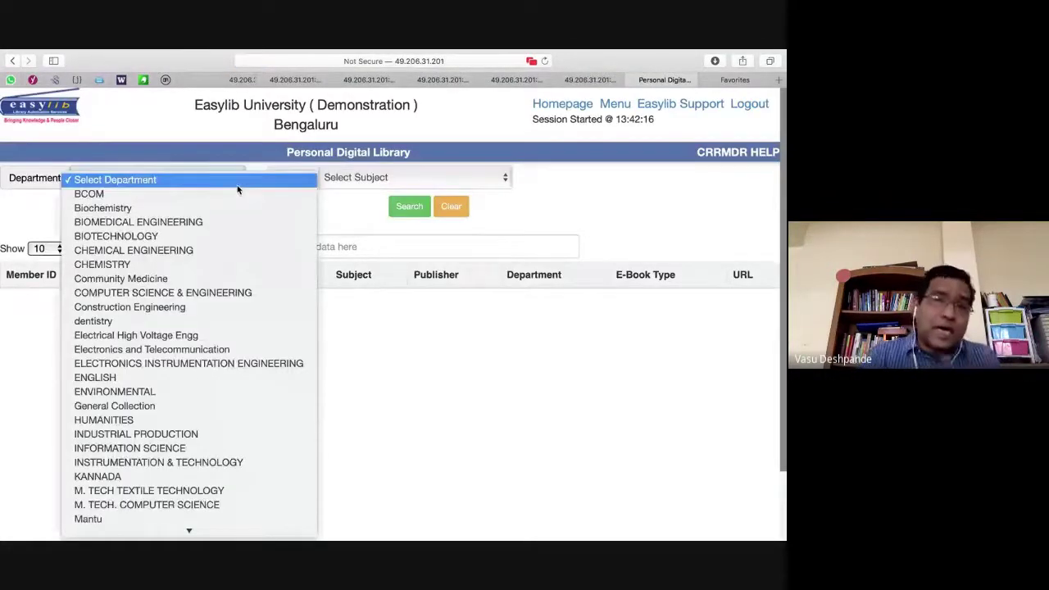
pyautogui.click(371, 236)
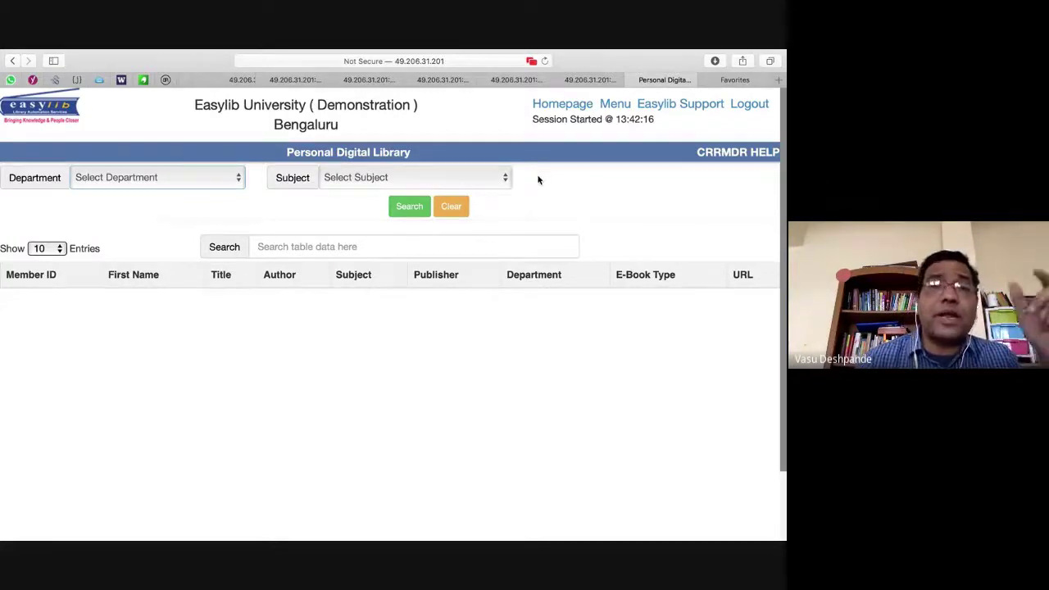
pyautogui.click(408, 210)
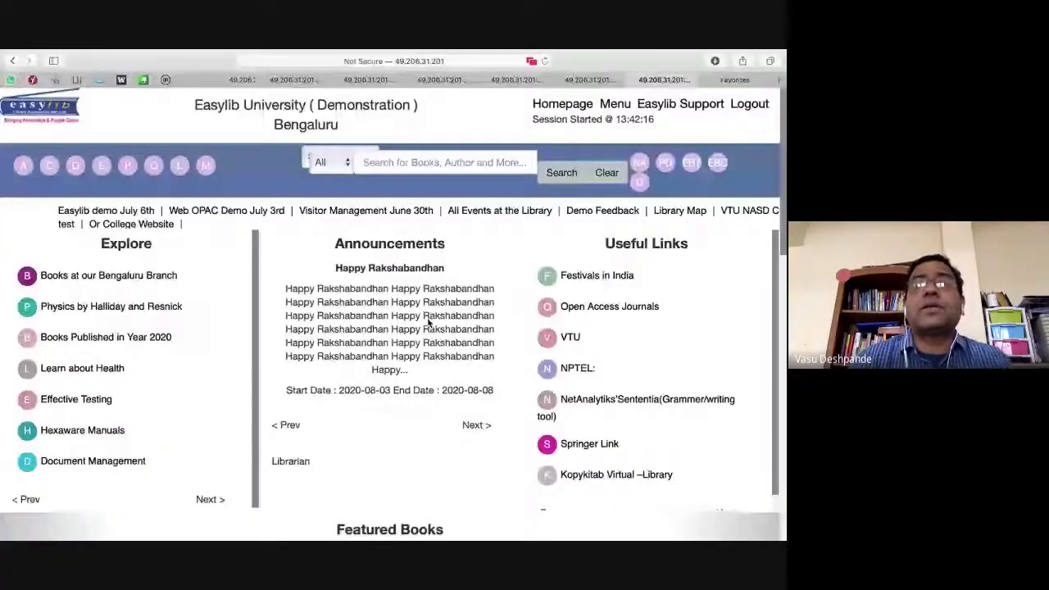
# Step: Look at the E-Book Types page, listing the EBook and Question Paper items, and return to the OPAC homepage
pyautogui.click(691, 163)
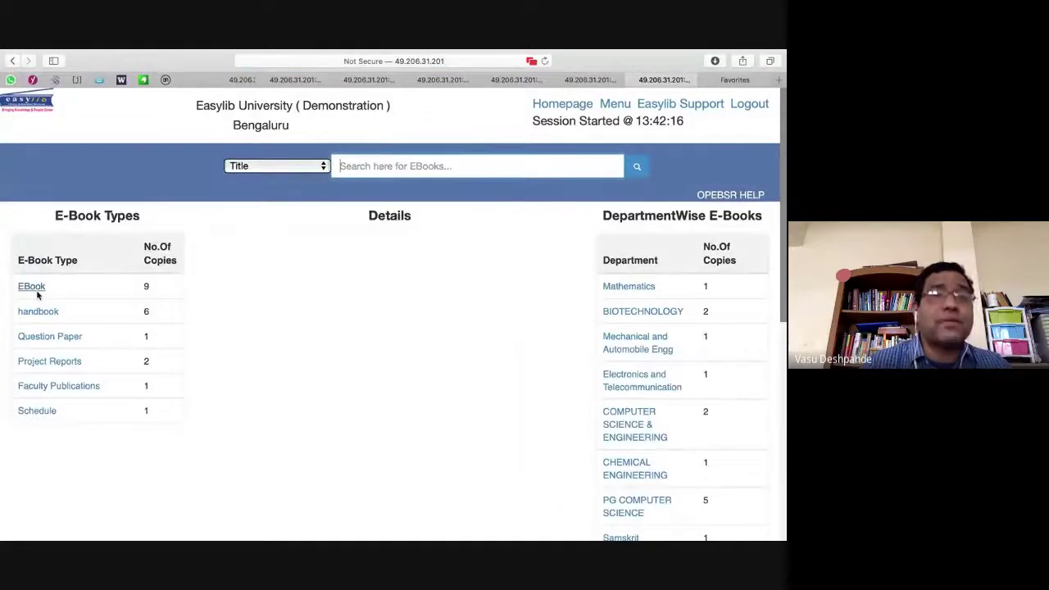
pyautogui.click(32, 288)
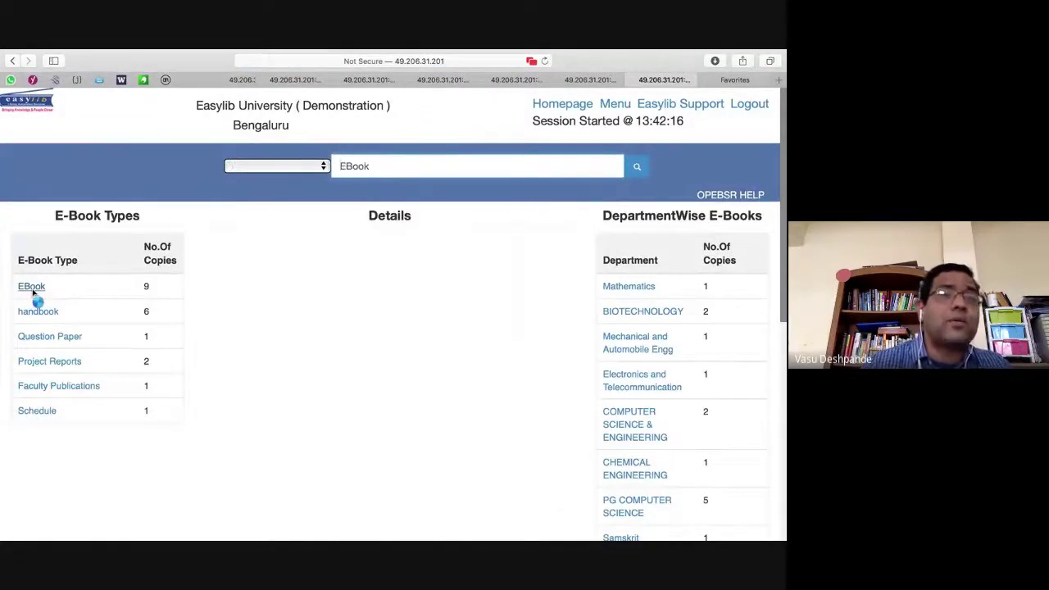
pyautogui.click(48, 336)
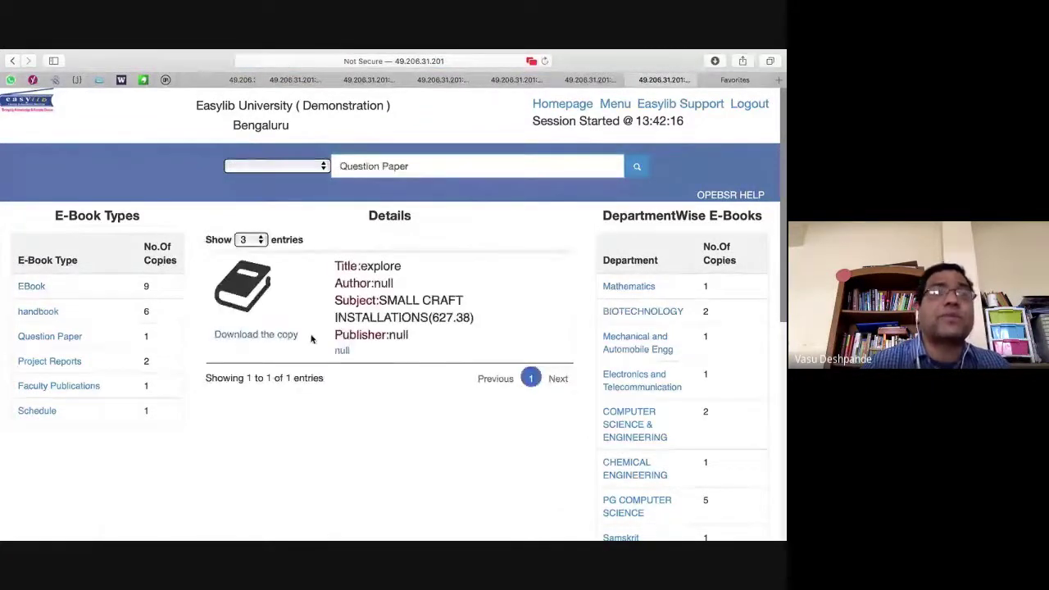
pyautogui.click(12, 61)
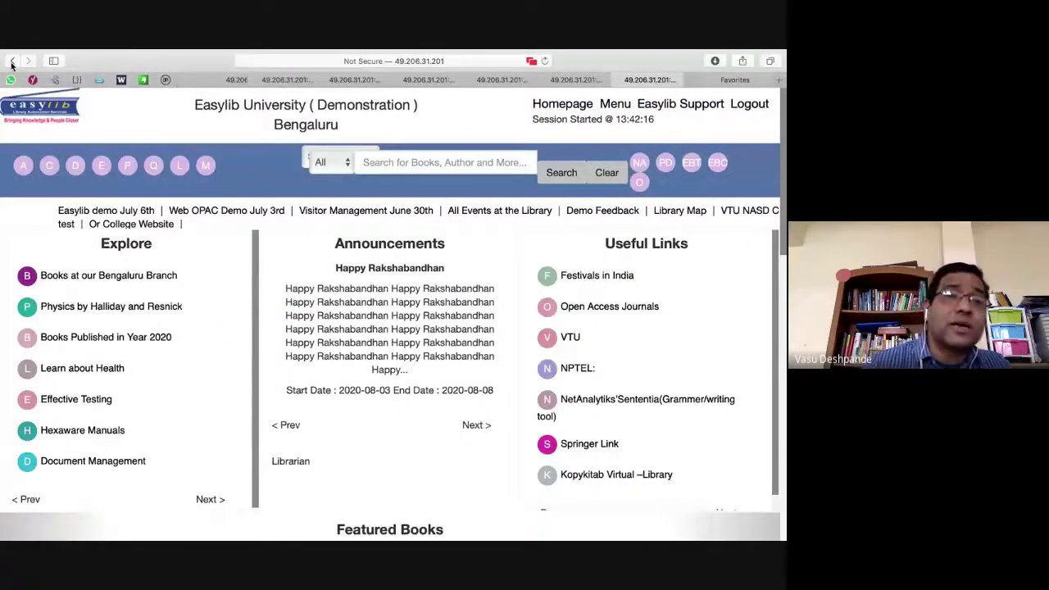
# Step: View the HUMANITES section's course-wise e-books and try the link under The test book for Indian history
pyautogui.click(12, 61)
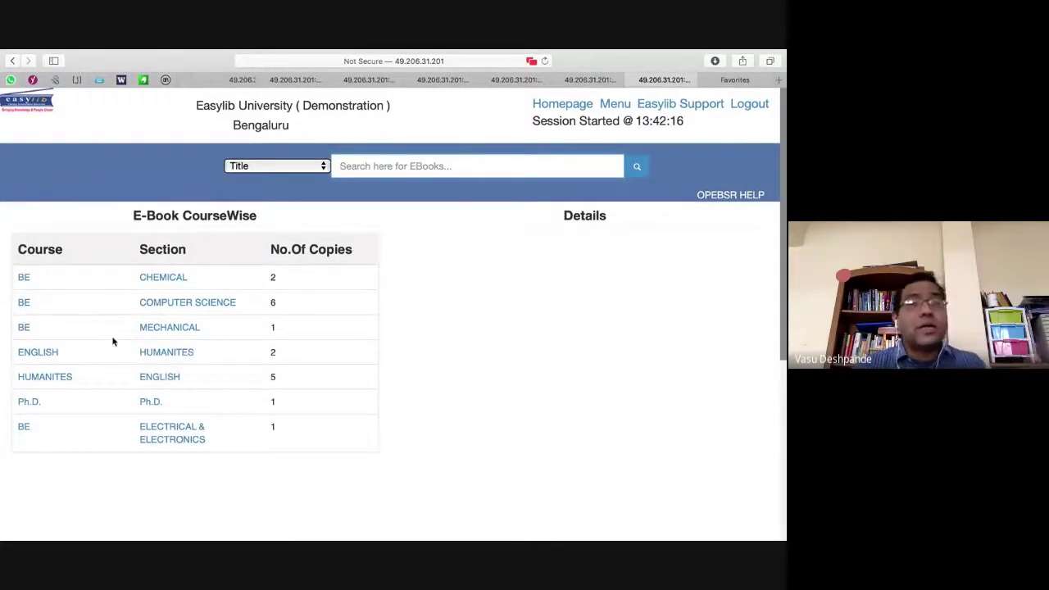
pyautogui.click(166, 353)
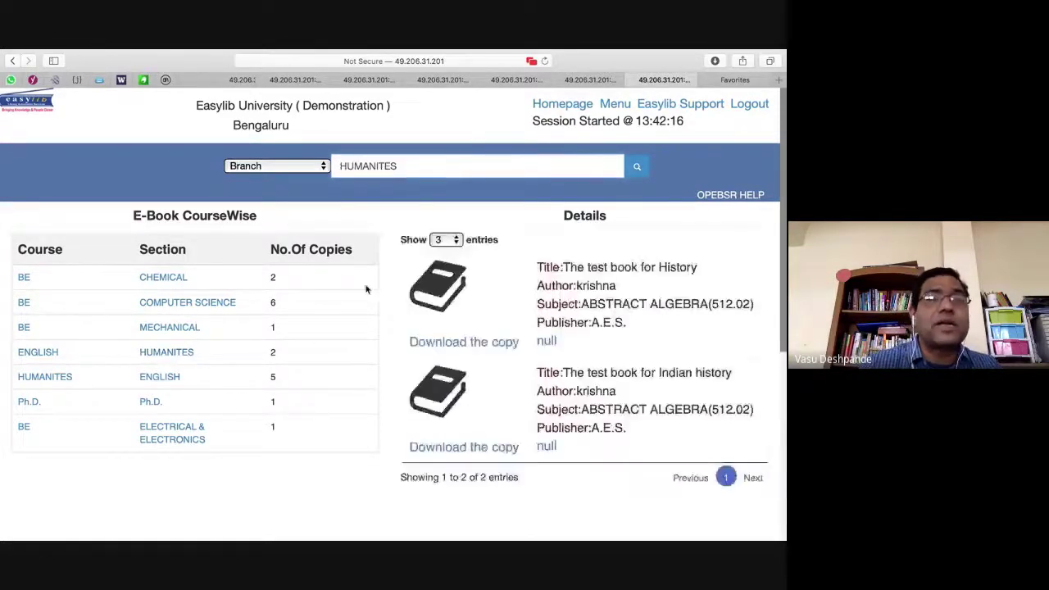
pyautogui.scroll(-2, 501, 432)
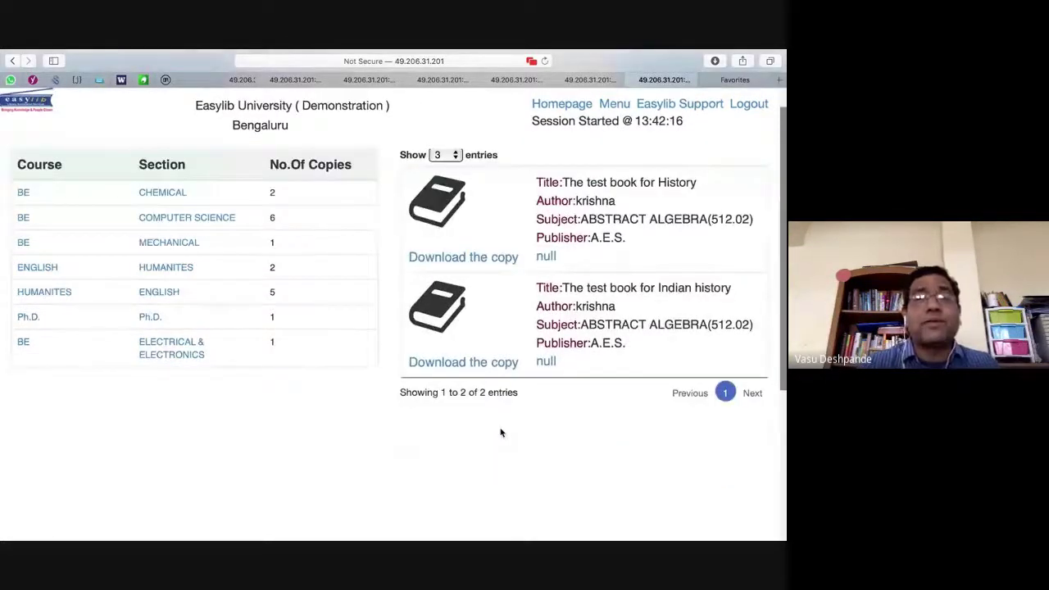
pyautogui.click(546, 361)
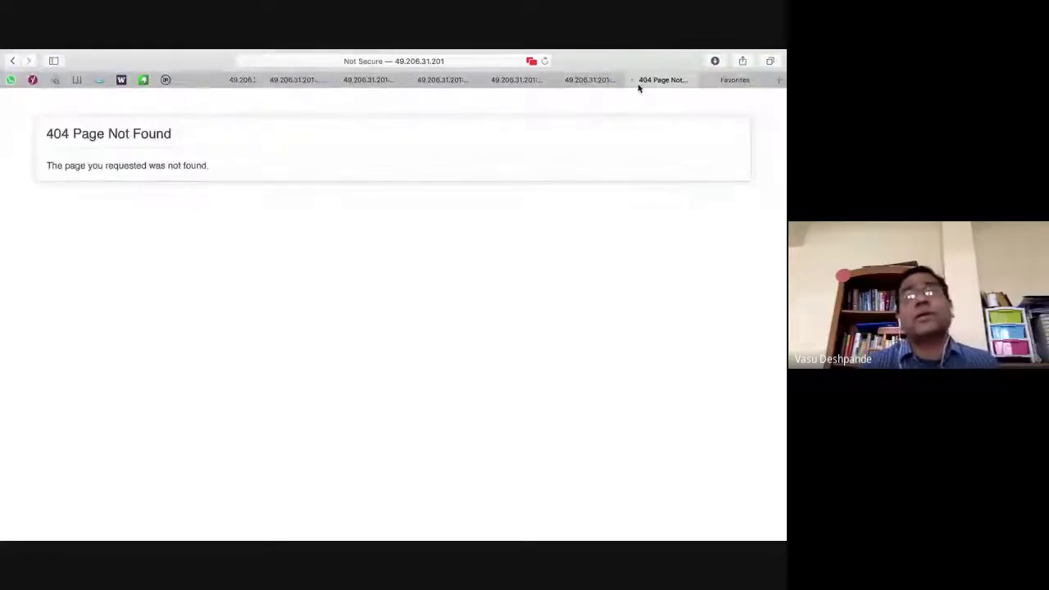
pyautogui.press('super+bracketleft')
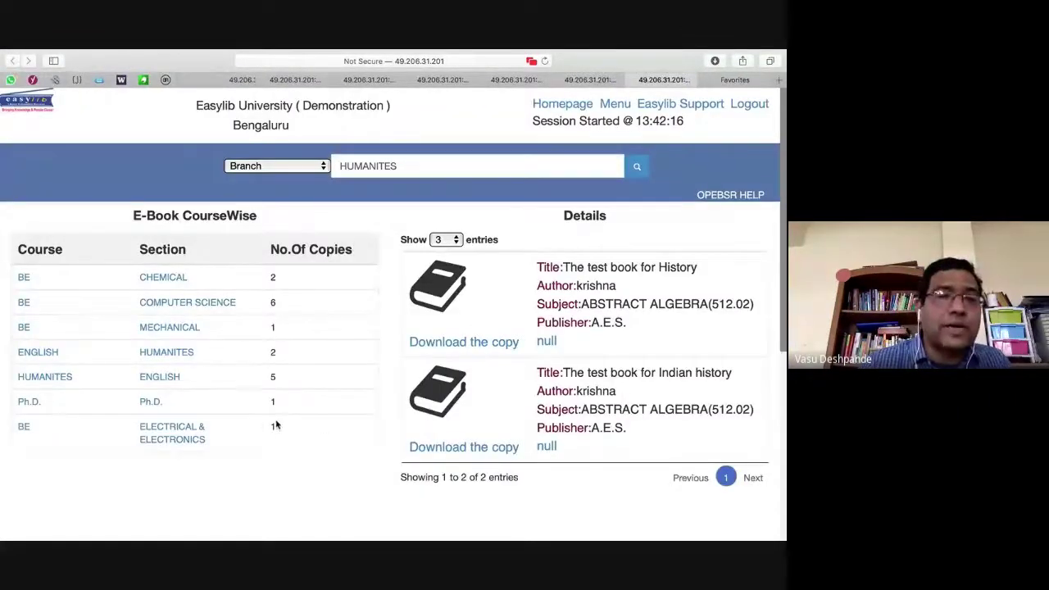
# Step: List the ELECTRICAL & ELECTRONICS section's e-books and open the first download copy
pyautogui.click(148, 432)
pyautogui.click(445, 344)
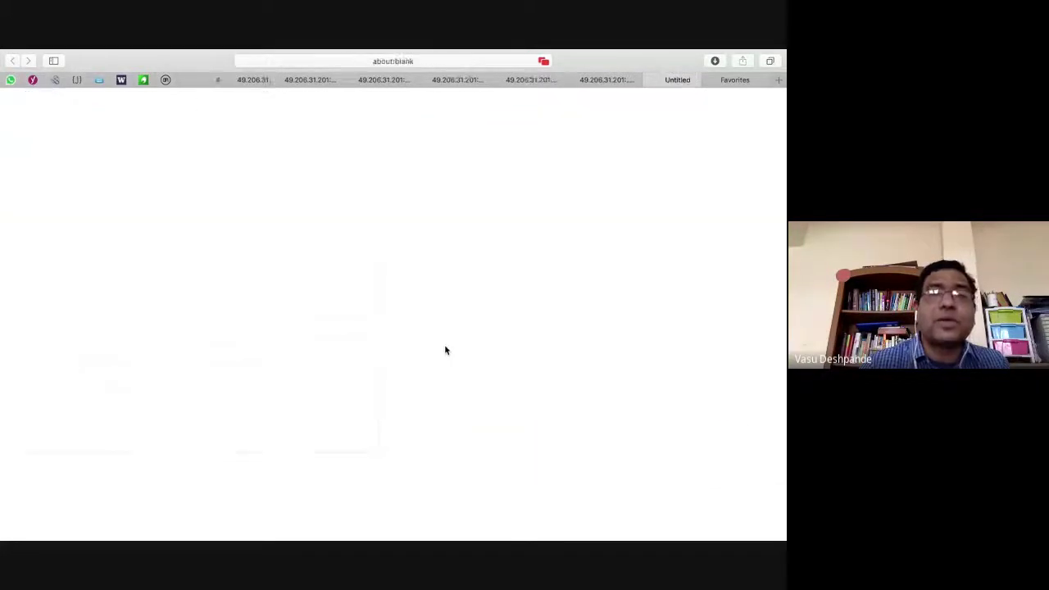
pyautogui.scroll(-15, 446, 350)
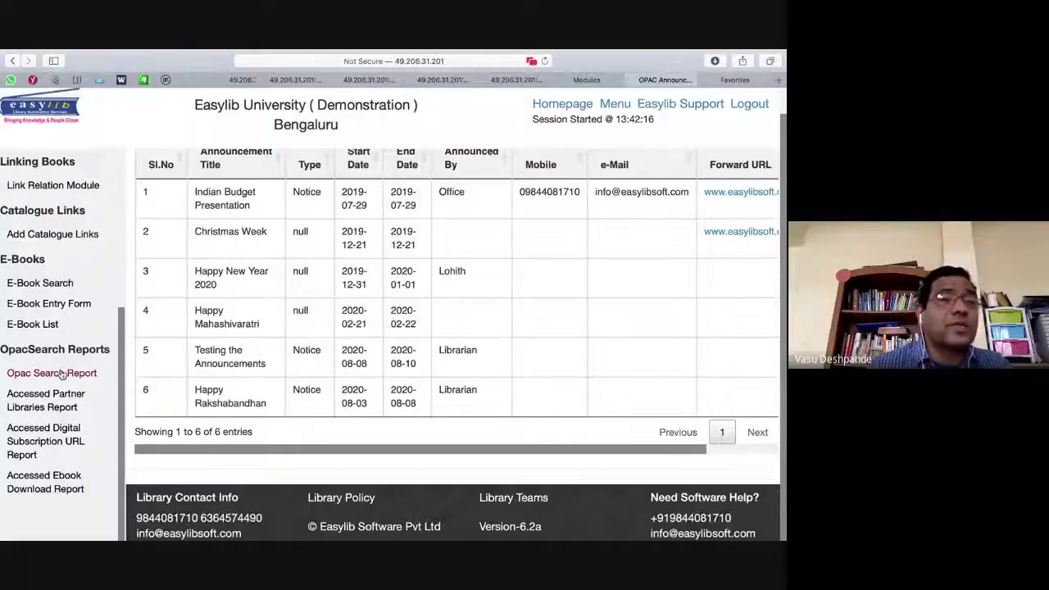
pyautogui.click(62, 374)
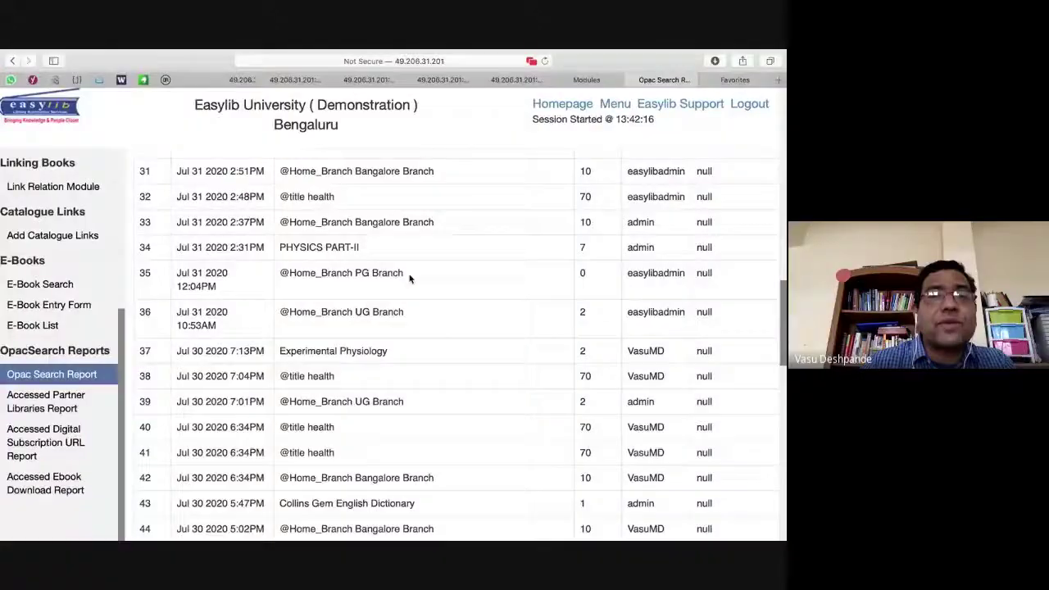
pyautogui.moveTo(410, 278); pyautogui.dragTo(275, 271)
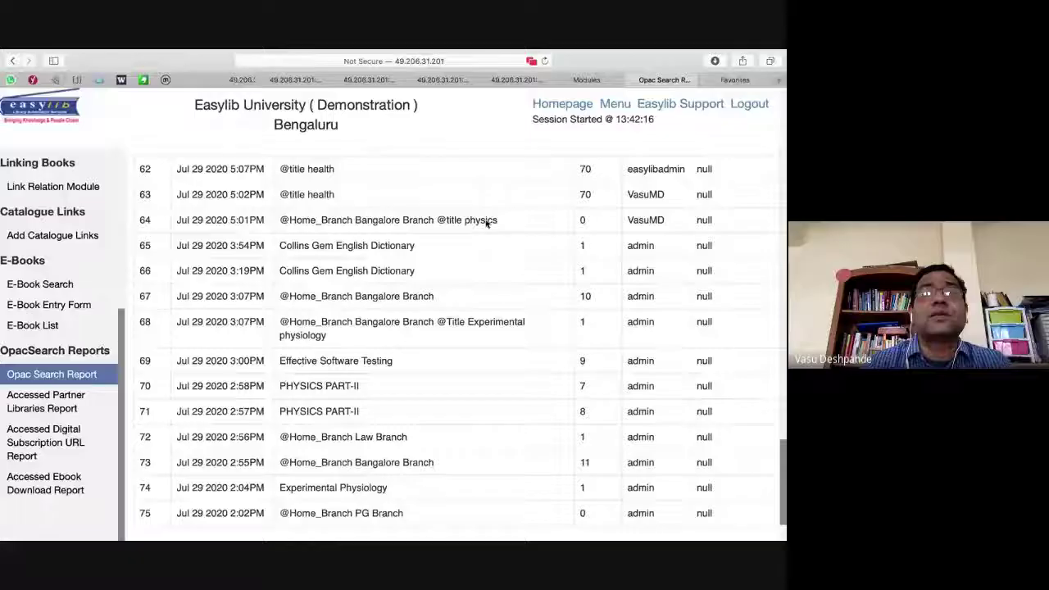
pyautogui.moveTo(498, 222); pyautogui.dragTo(279, 233)
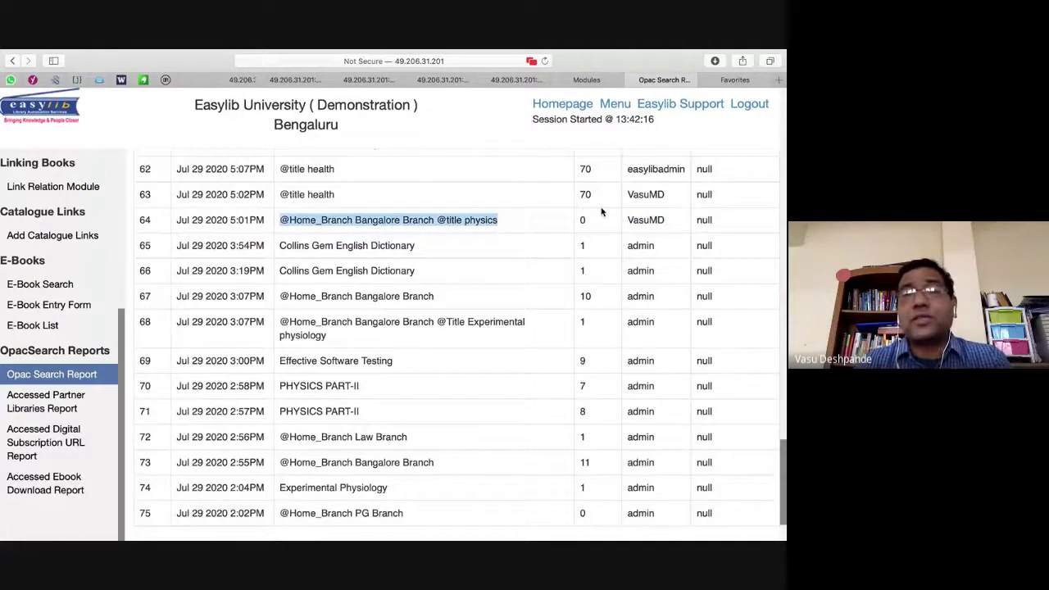
pyautogui.click(585, 226)
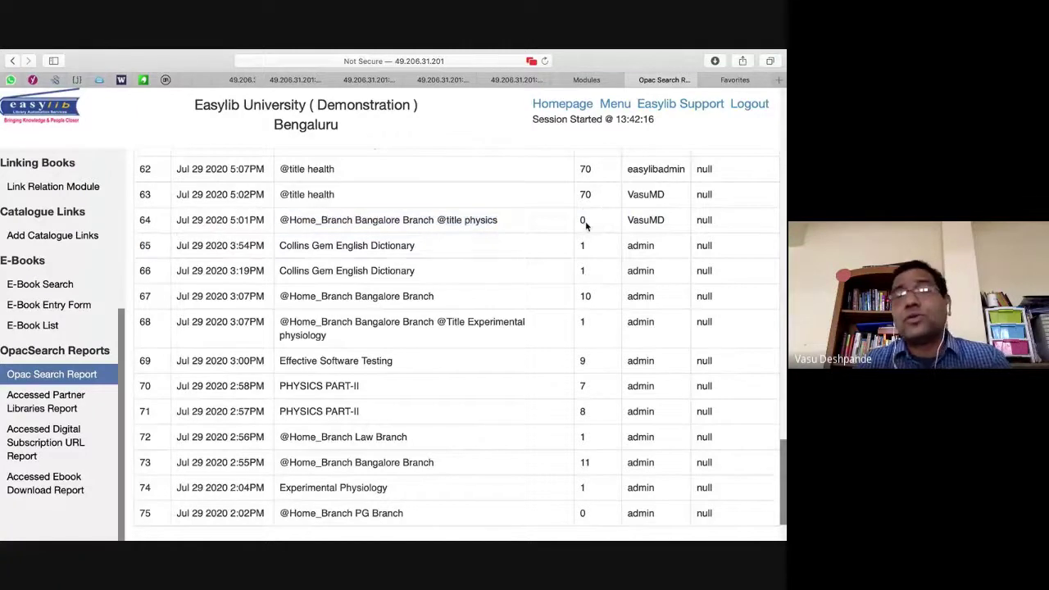
pyautogui.tripleClick(645, 218)
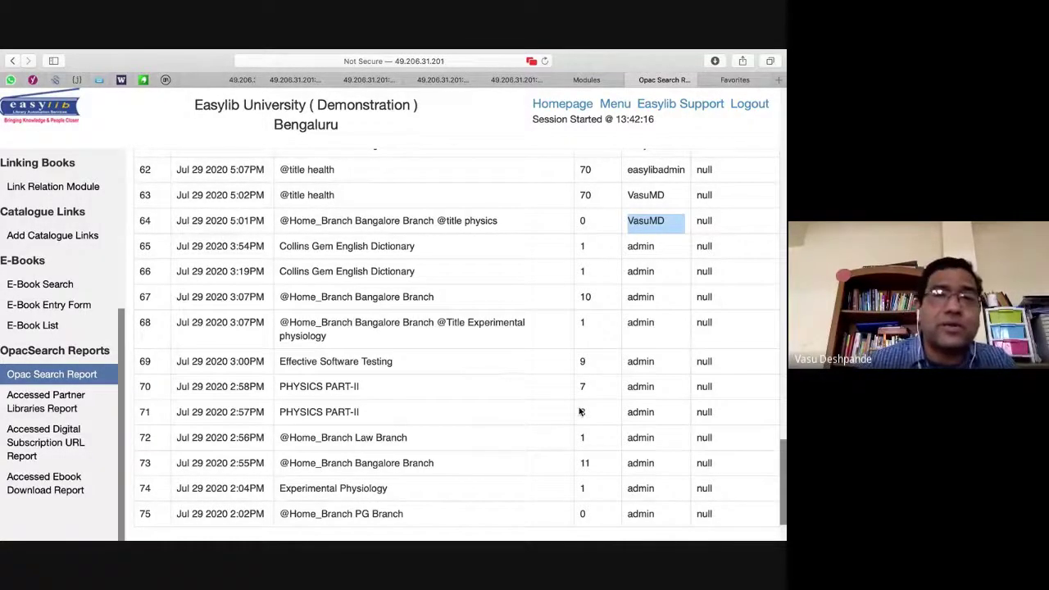
pyautogui.scroll(-2, 579, 411)
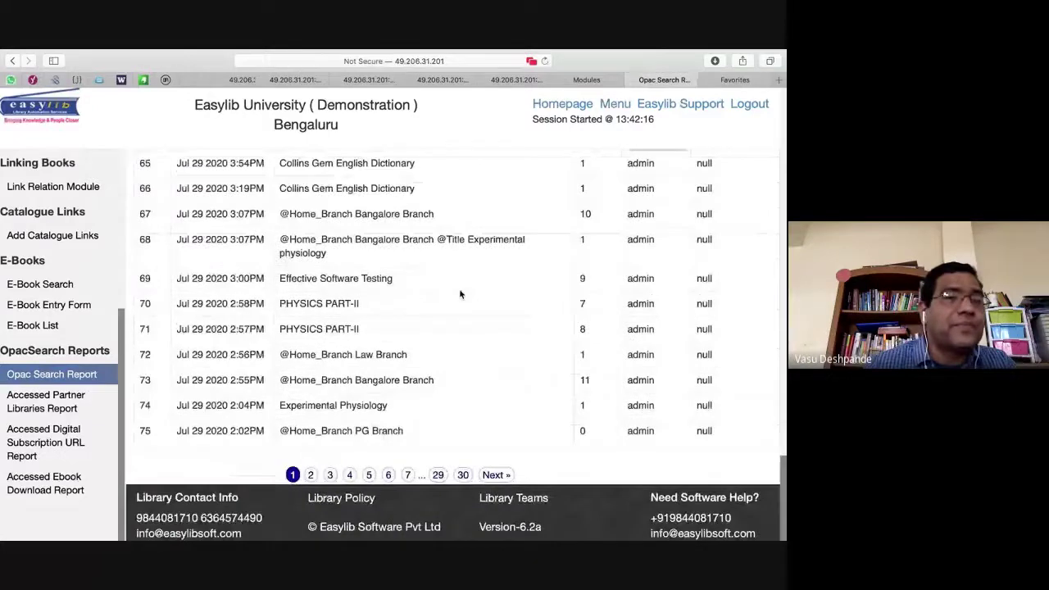
# Step: View the Accessed Partner Libraries Report sorted by accessed date, newest first
pyautogui.click(46, 401)
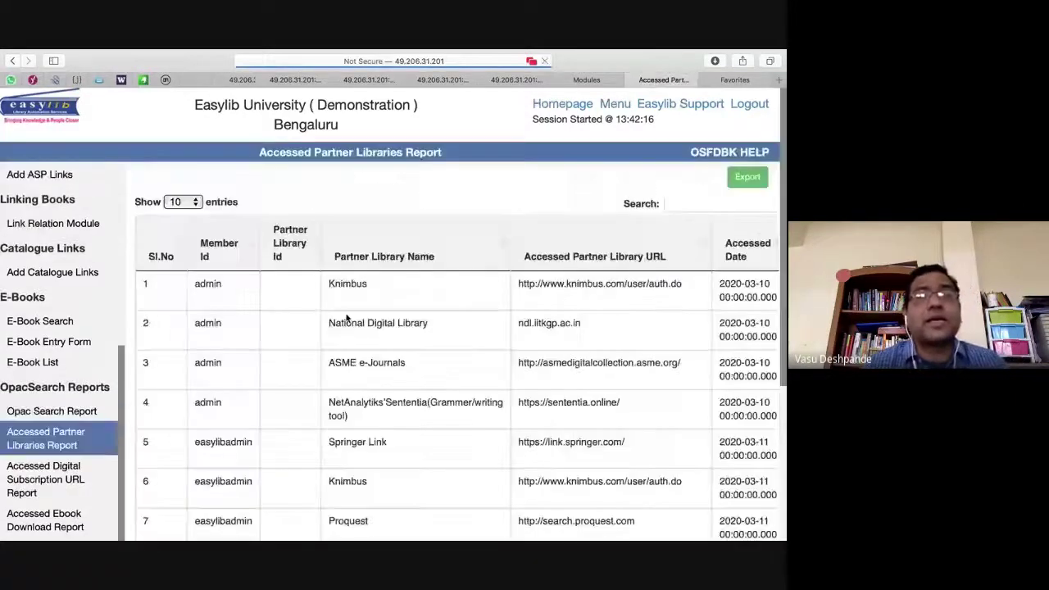
pyautogui.click(760, 260)
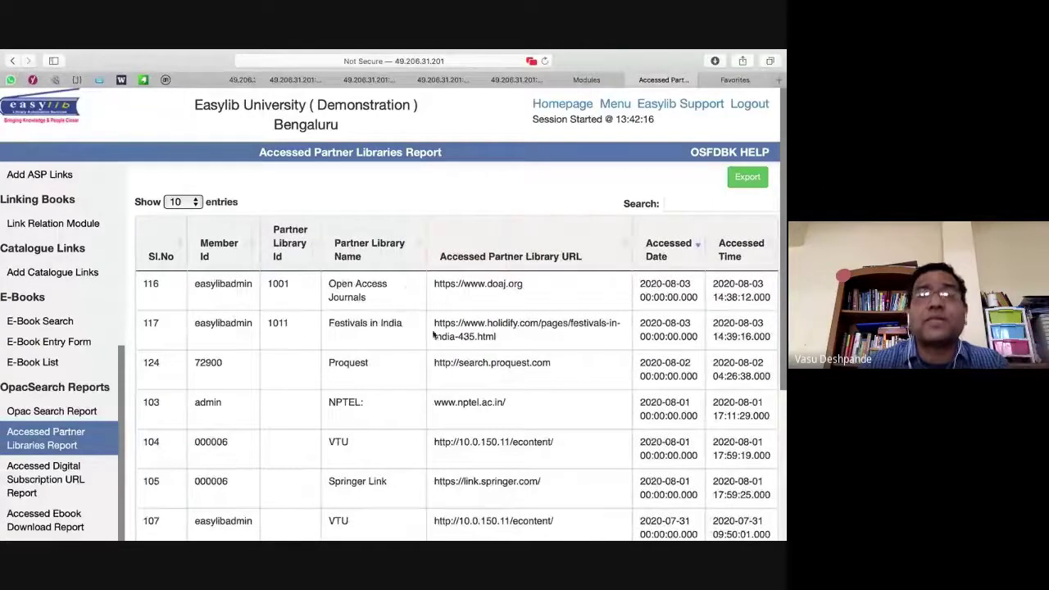
pyautogui.scroll(-1, 710, 302)
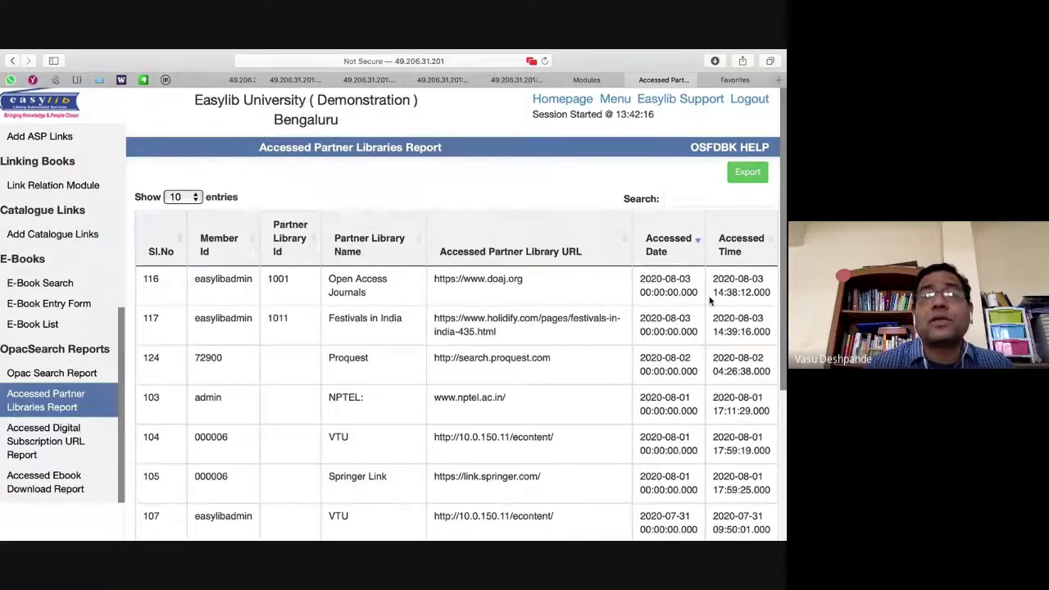
# Step: View the Accessed Digital Subscription URL Report sorted by accessed date and look through its entries
pyautogui.click(46, 442)
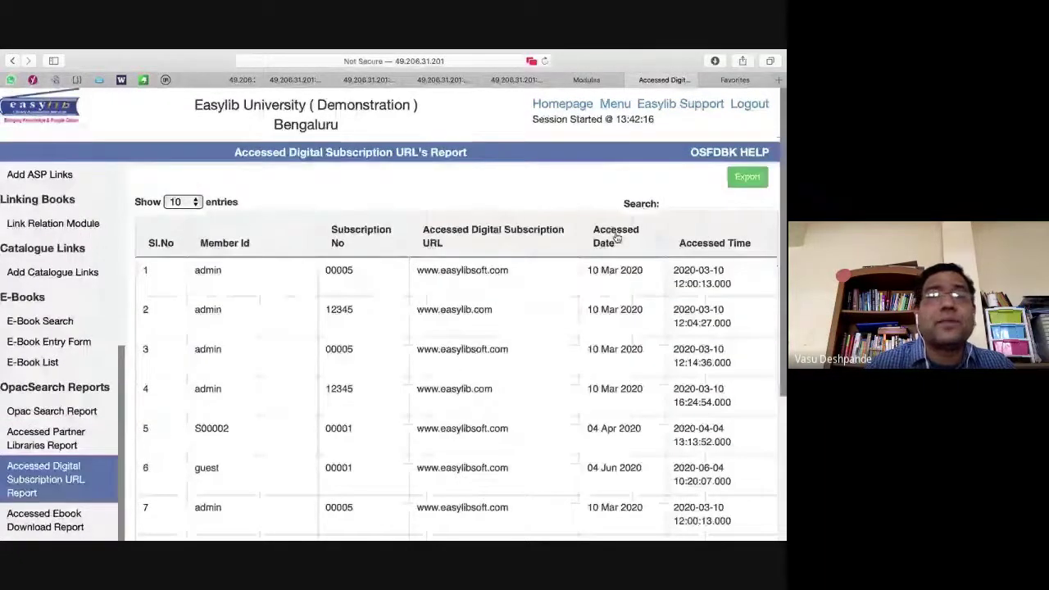
pyautogui.click(617, 237)
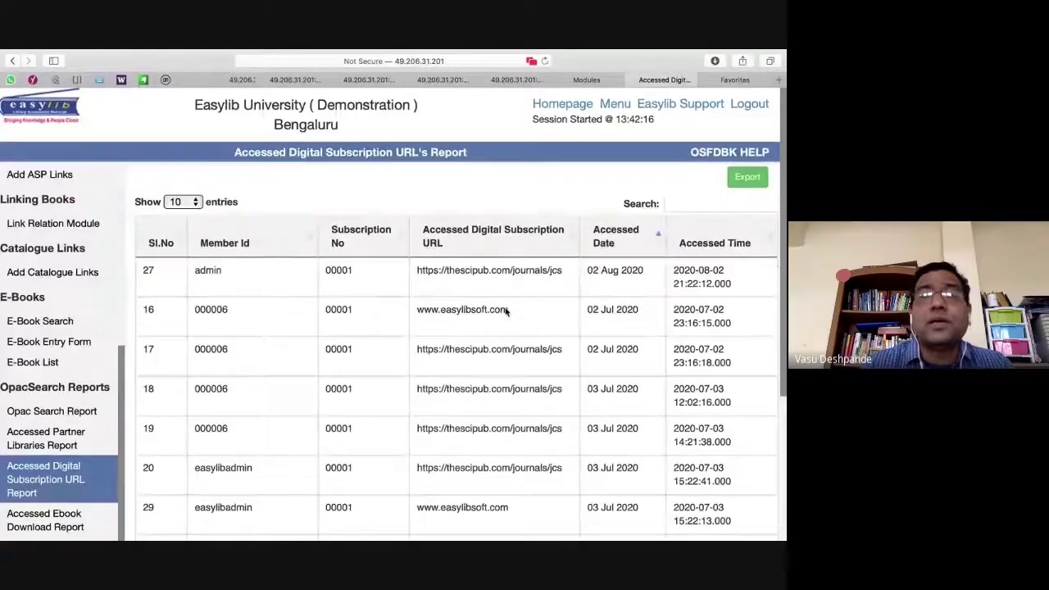
pyautogui.scroll(-1, 641, 391)
pyautogui.scroll(-4, 641, 391)
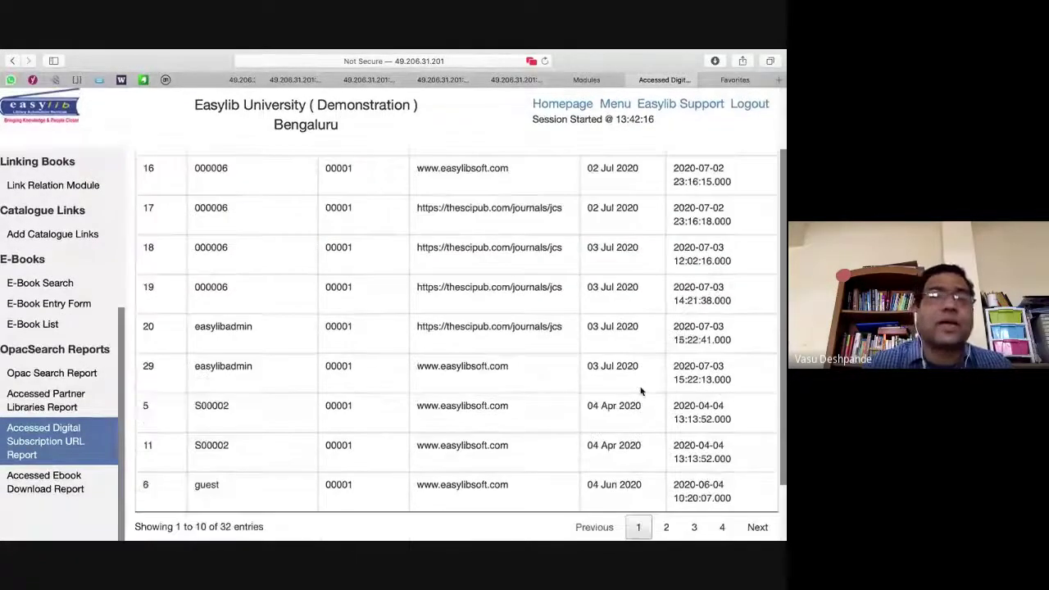
pyautogui.scroll(5, 642, 391)
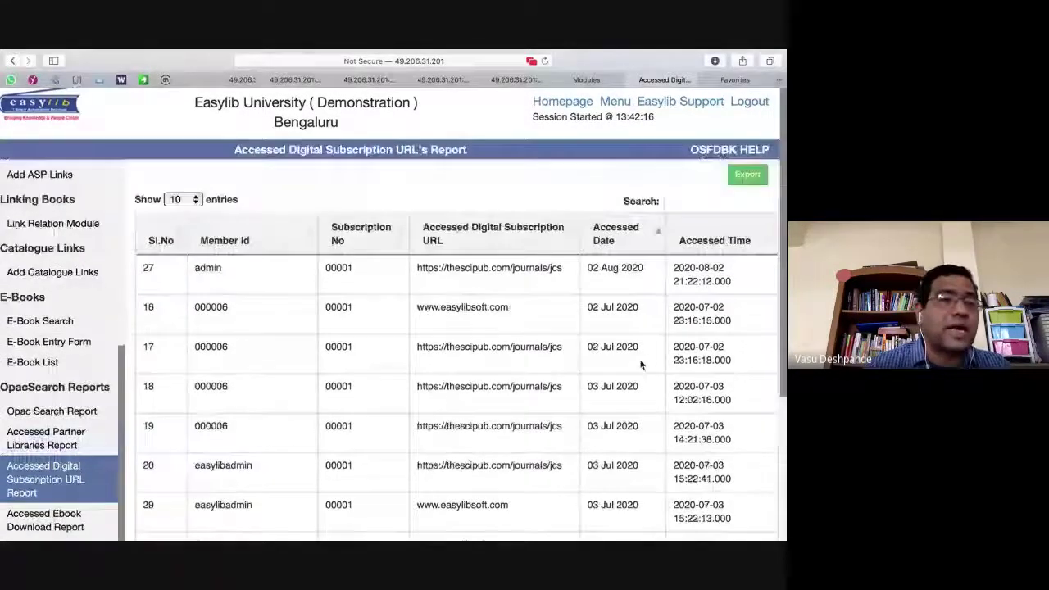
pyautogui.scroll(-5, 642, 363)
pyautogui.click(123, 489)
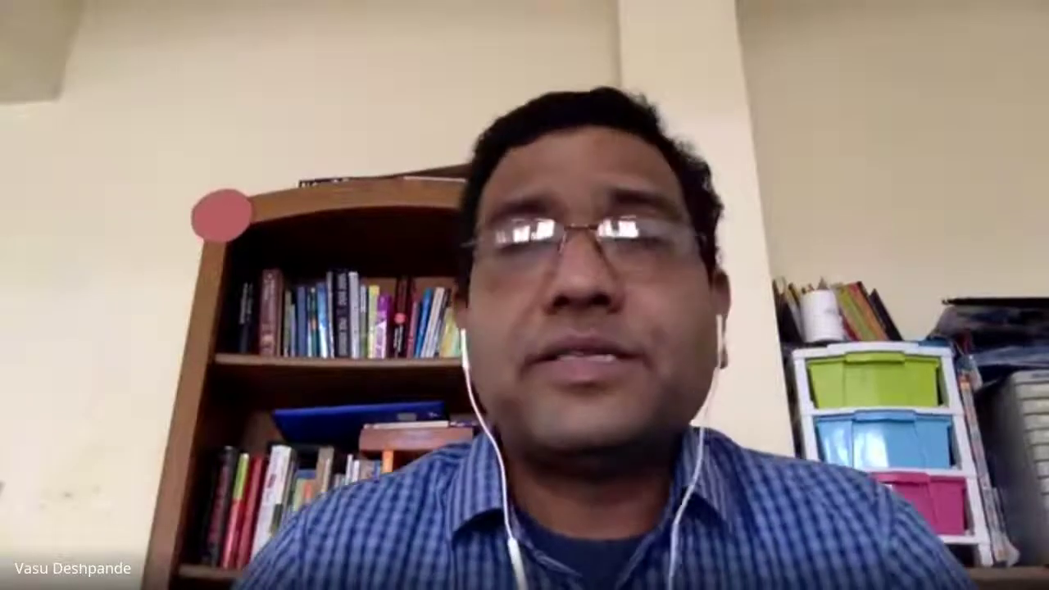
# Step: Return to the OPAC homepage and show its full web address
pyautogui.click(47, 117)
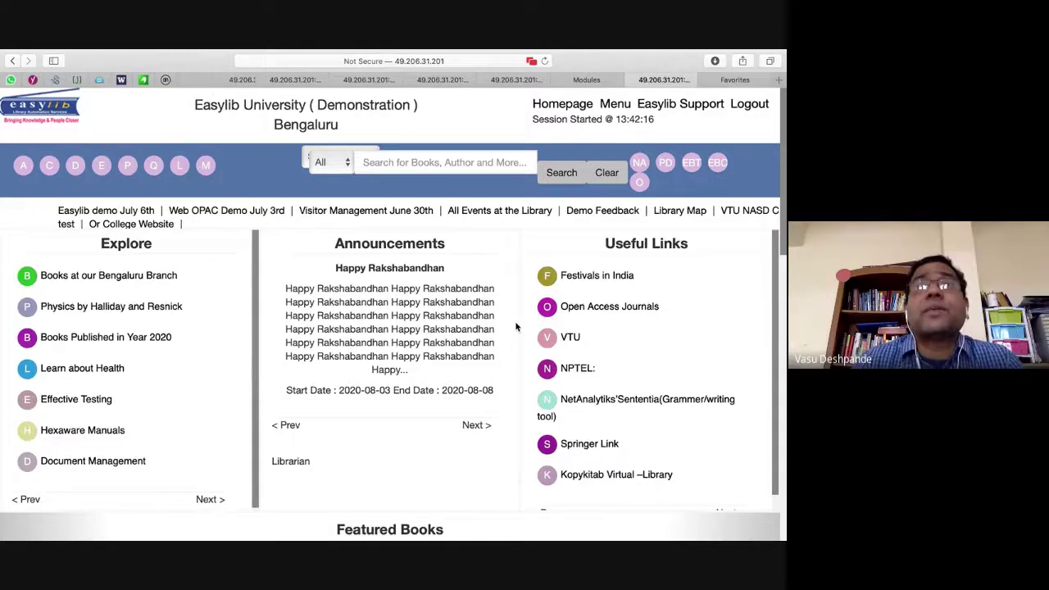
pyautogui.click(519, 75)
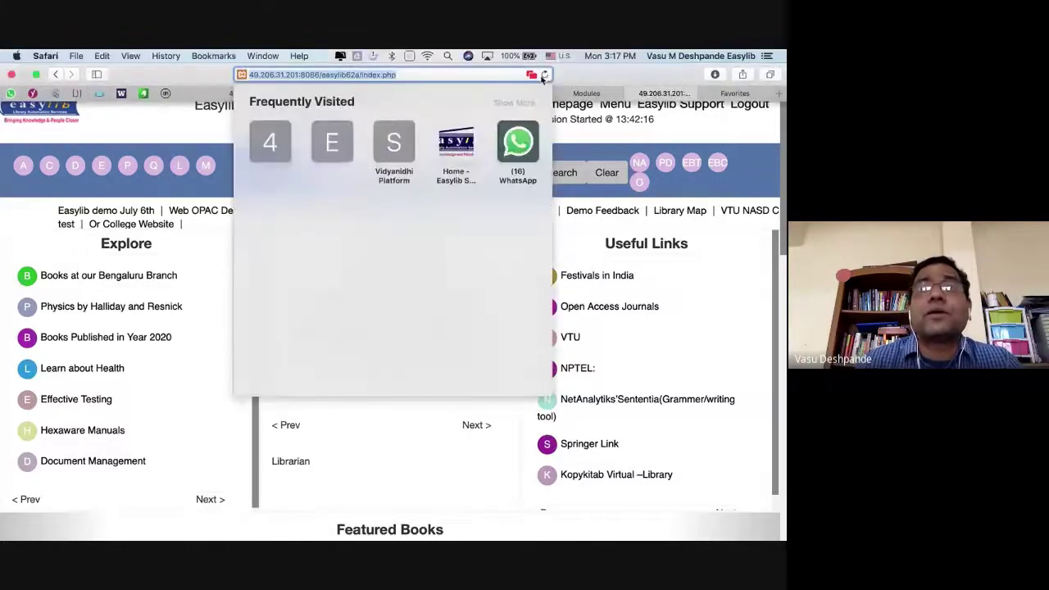
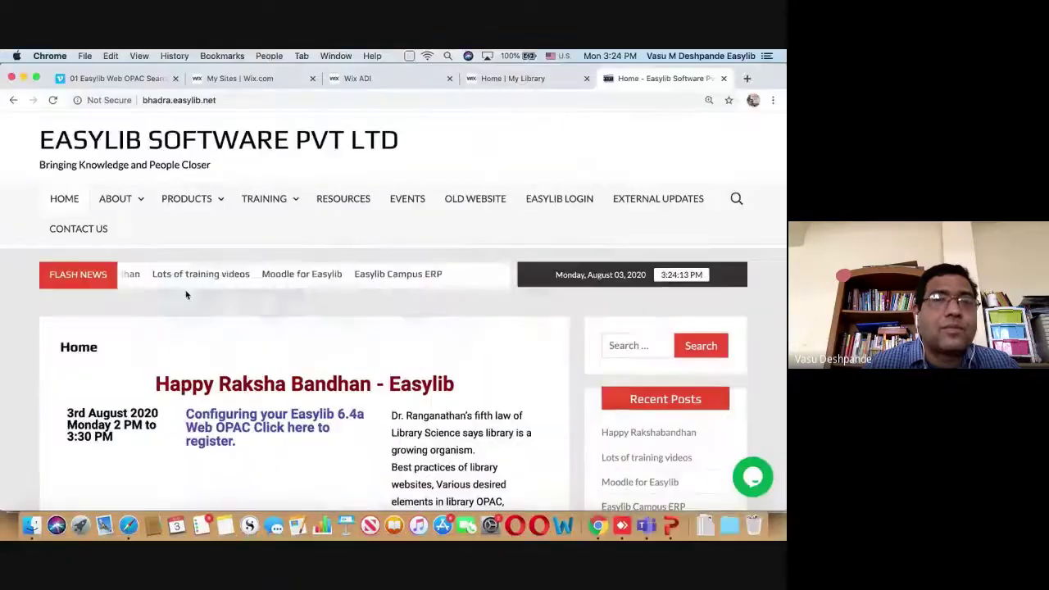
# Step: Switch to Safari and bring up the unfinished Easylib CRM ticket about rearranging useful links
pyautogui.press('super+Tab')
pyautogui.press('super+Tab')
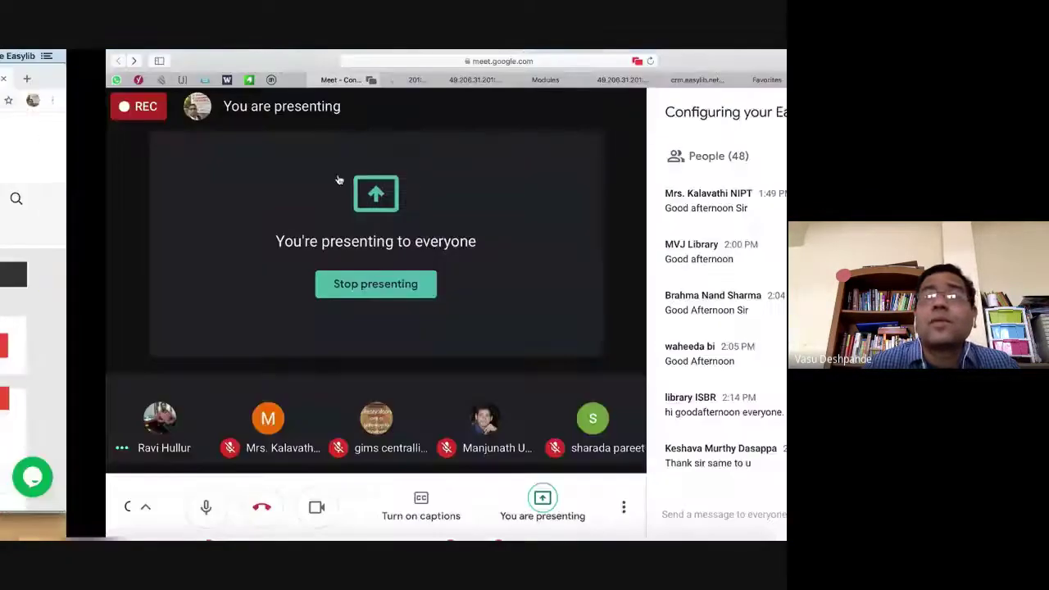
pyautogui.click(753, 82)
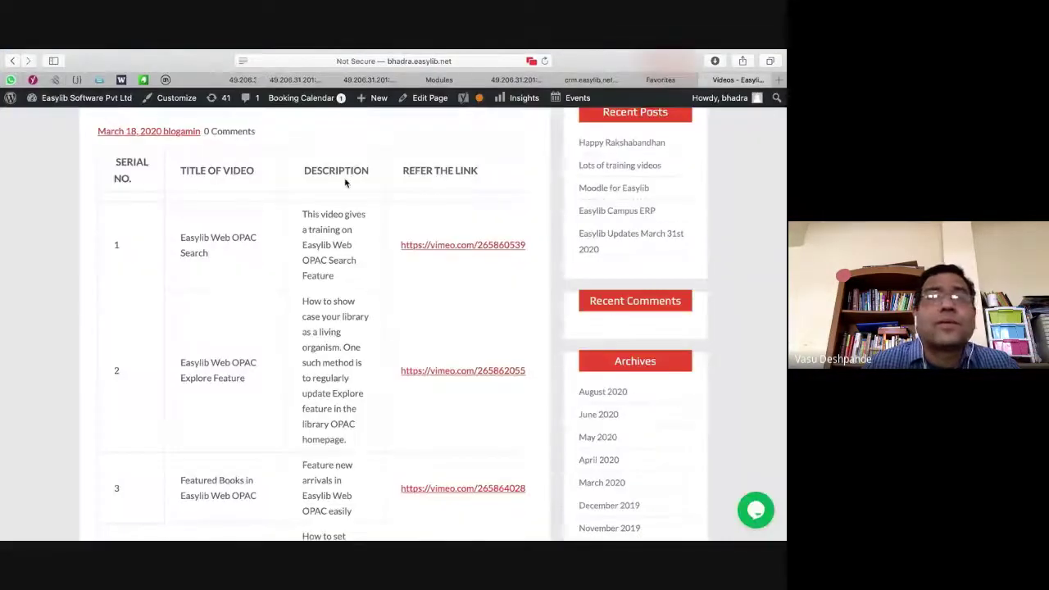
pyautogui.click(675, 82)
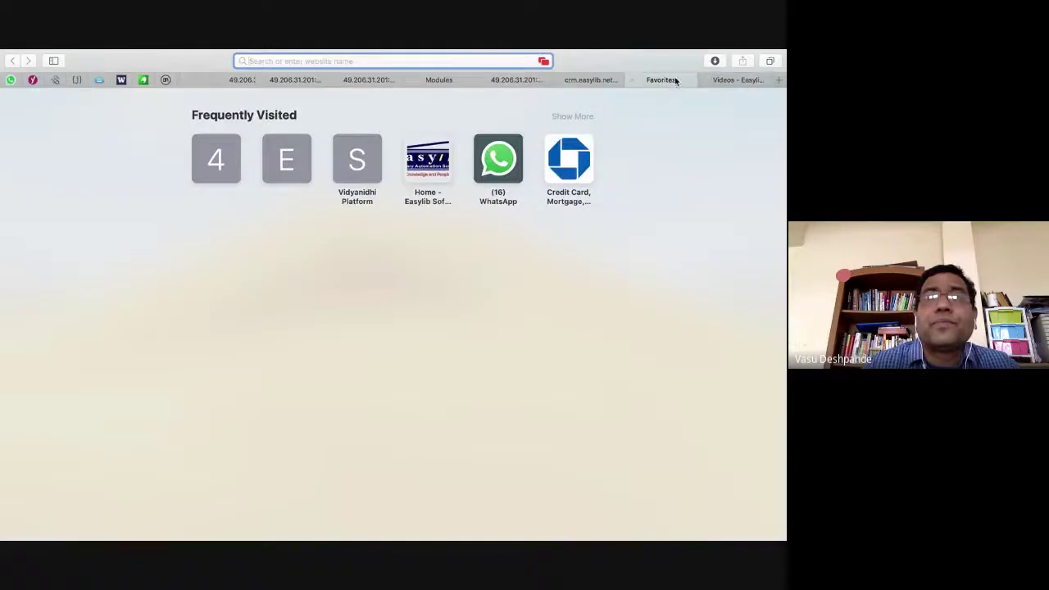
pyautogui.click(595, 81)
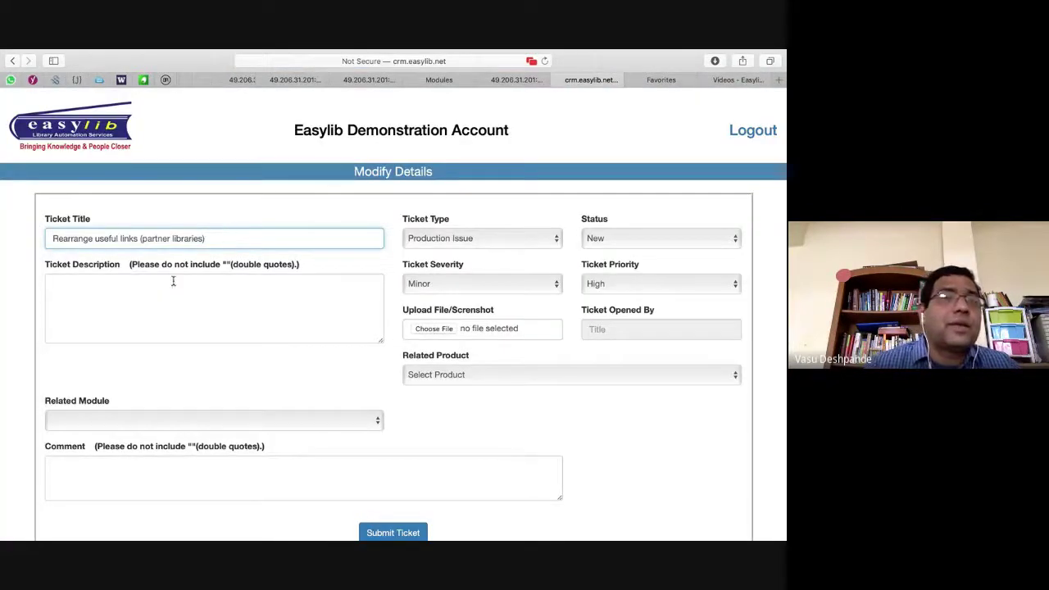
# Step: Enter the ticket description "Give ability to re-arrange useful links on OPAC"
pyautogui.tripleClick(194, 236)
pyautogui.click(192, 321)
pyautogui.write('Aro')
pyautogui.press('BackSpace')
pyautogui.press('BackSpace')
pyautogui.press('BackSpace')
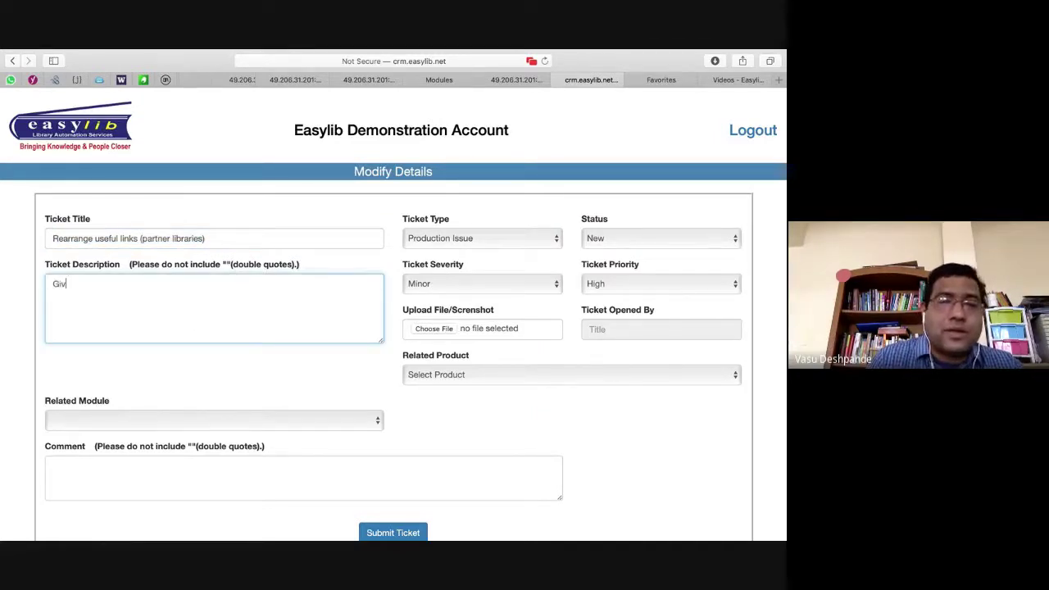
pyautogui.write('Give ability t')
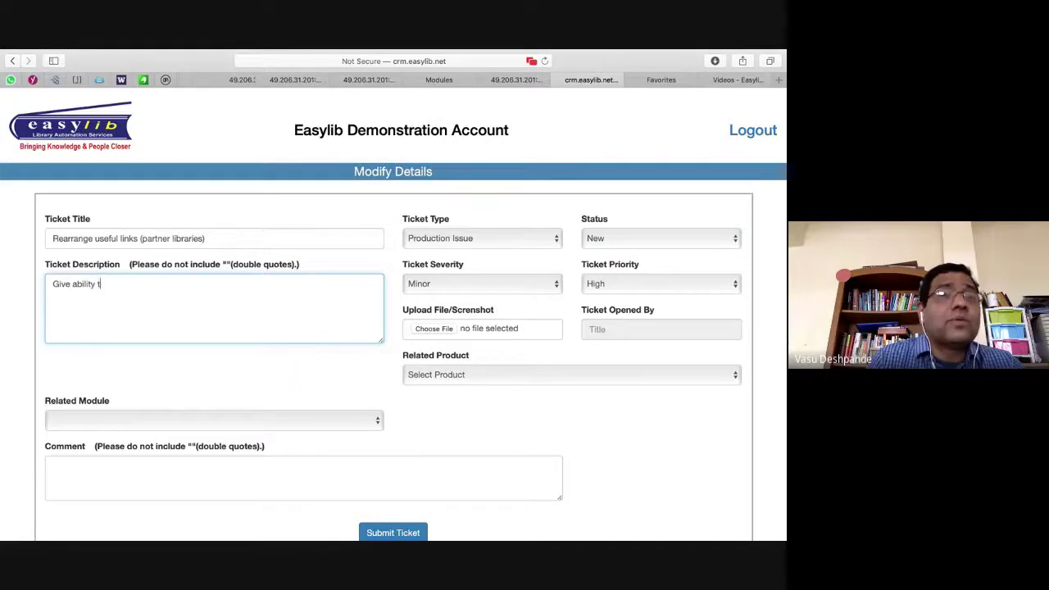
pyautogui.write('o re-arrange use')
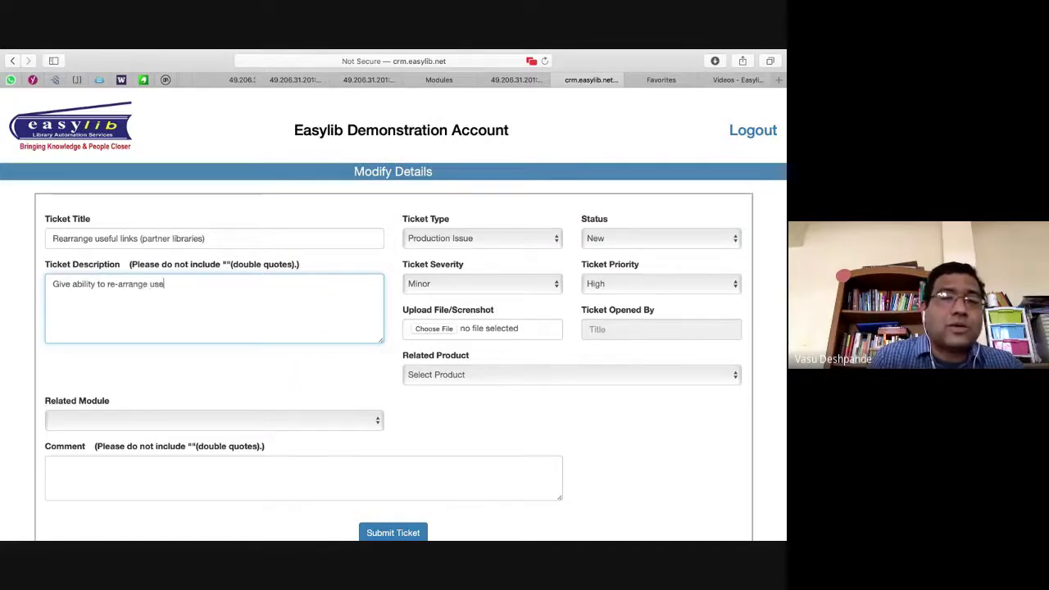
pyautogui.write('ful links on OPAC')
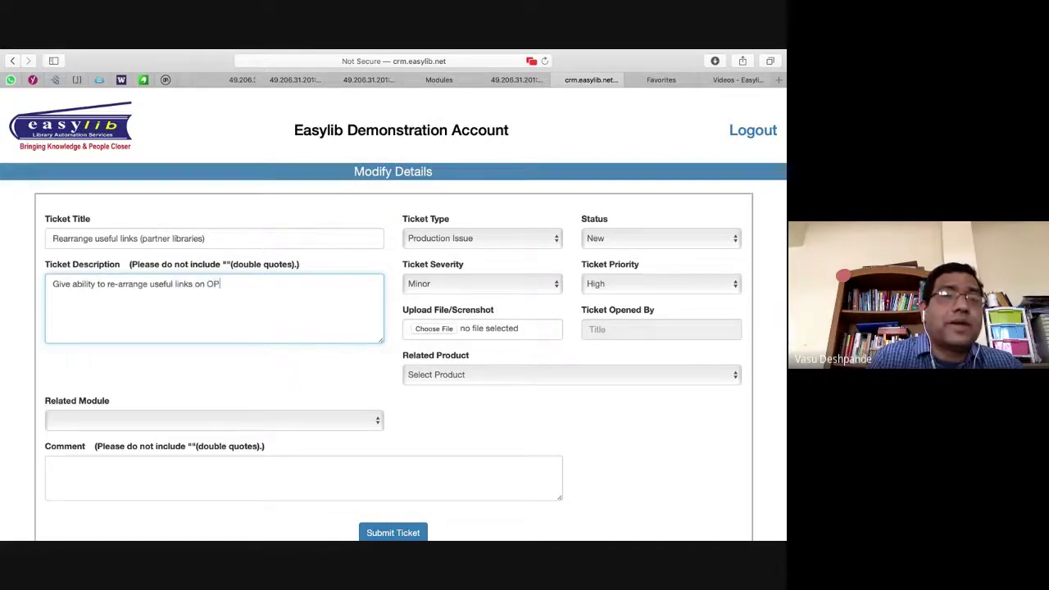
# Step: Relate the ticket to the product Easylib Web 6.2a Version and the module Opac, and submit it
pyautogui.click(543, 374)
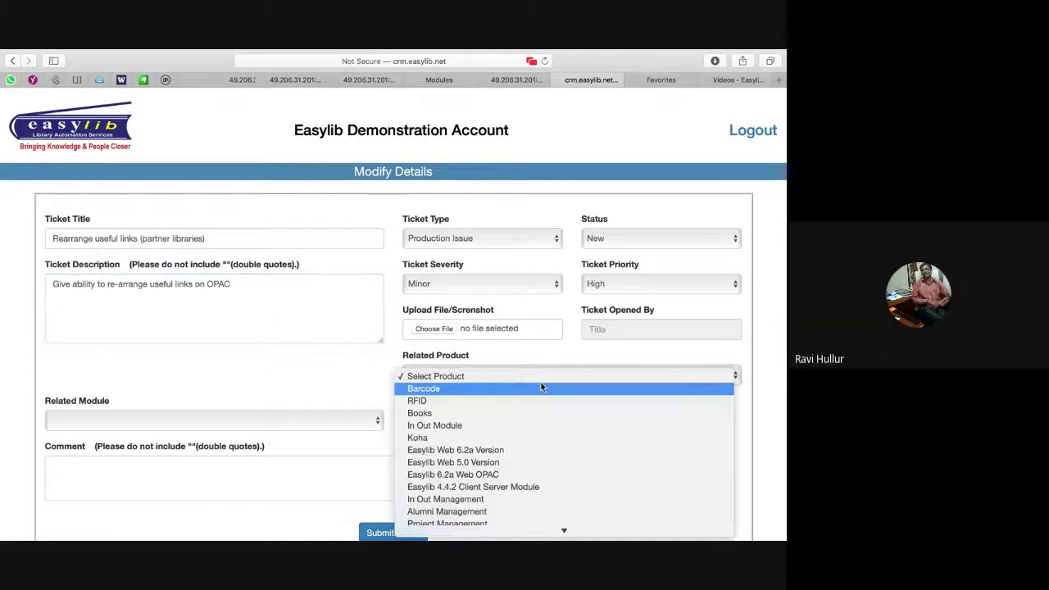
pyautogui.click(518, 451)
pyautogui.click(350, 422)
pyautogui.press('o')
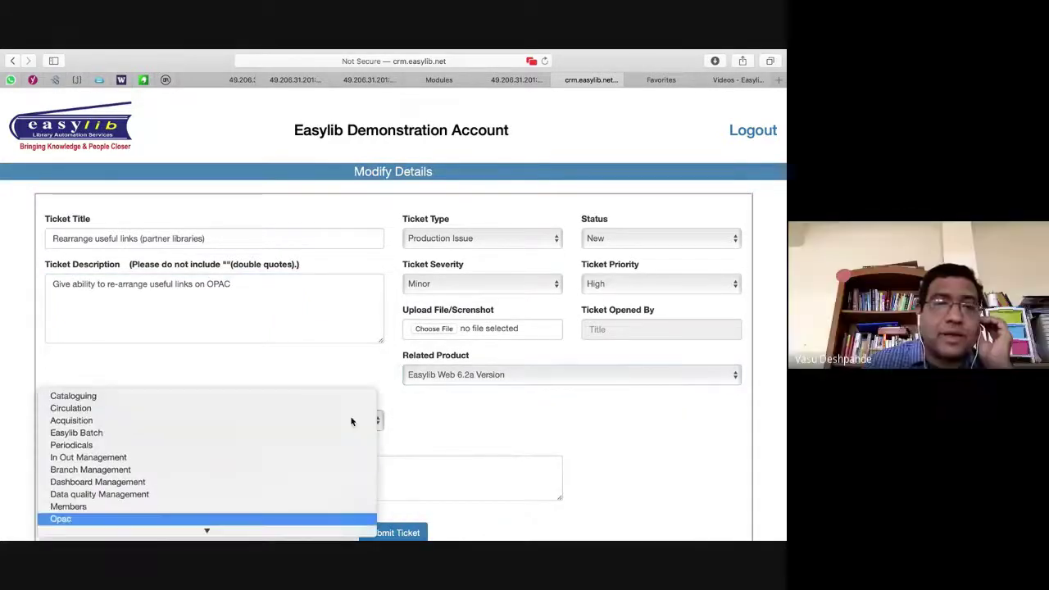
pyautogui.press('Return')
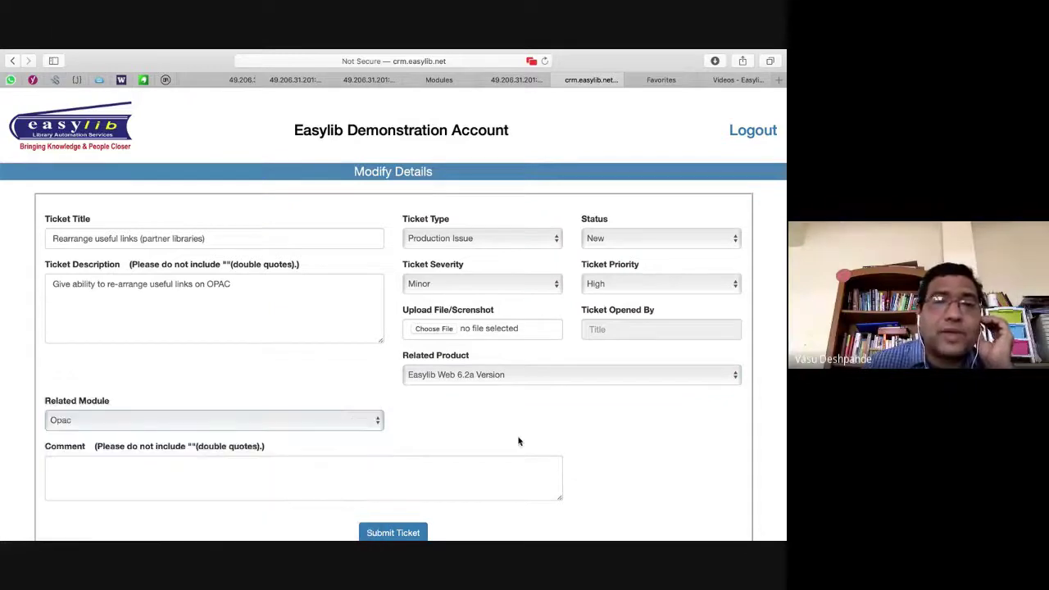
pyautogui.click(404, 533)
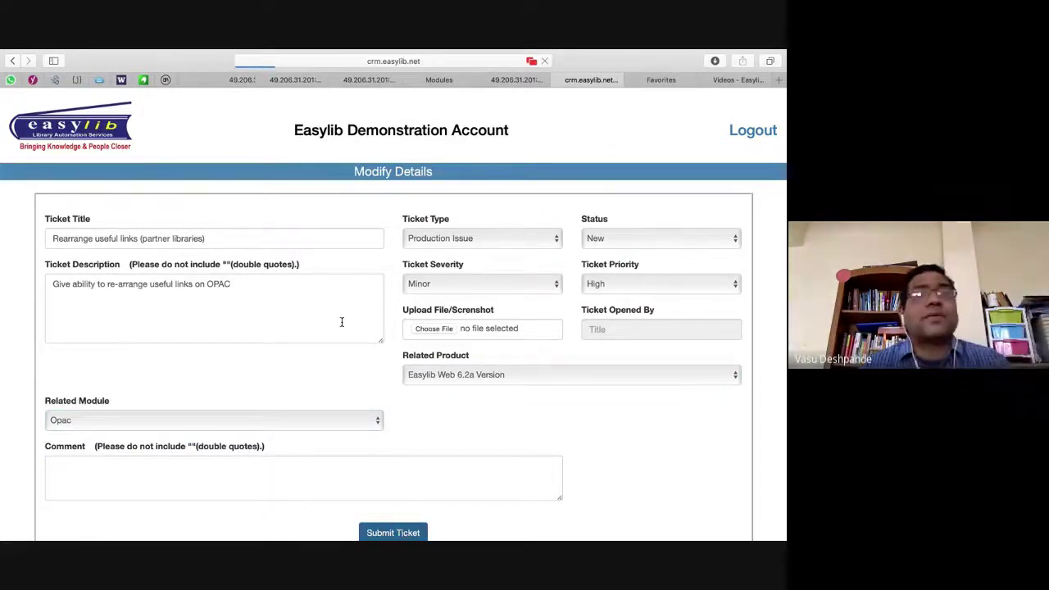
# Step: Open the Digital Subscriptions list from the OPAC homepage and look through its titles, URLs and subscription dates
pyautogui.click(439, 80)
pyautogui.click(54, 118)
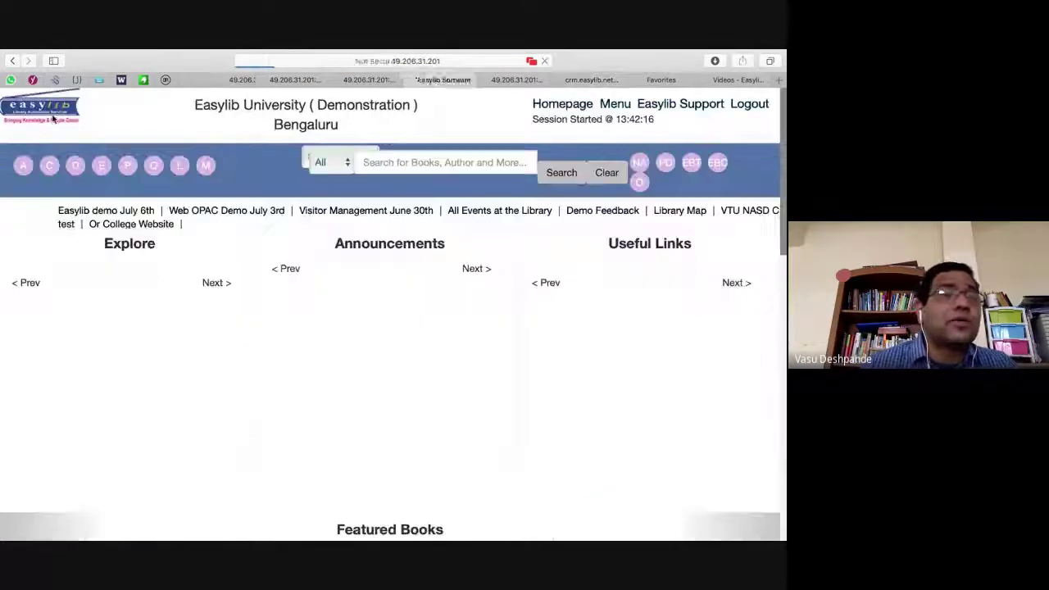
pyautogui.click(77, 170)
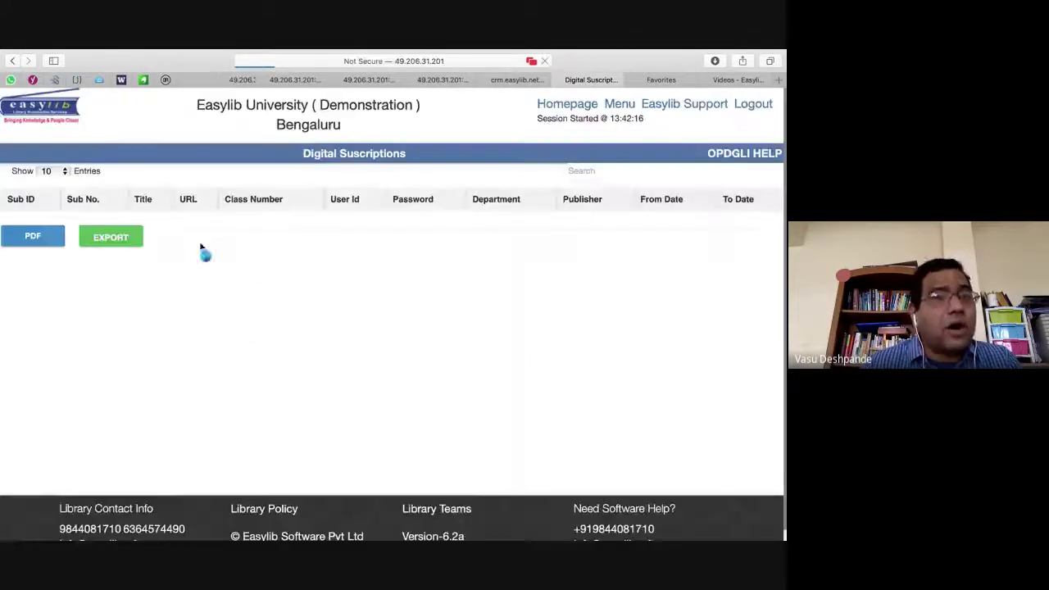
pyautogui.scroll(-3, 180, 314)
pyautogui.scroll(3, 181, 314)
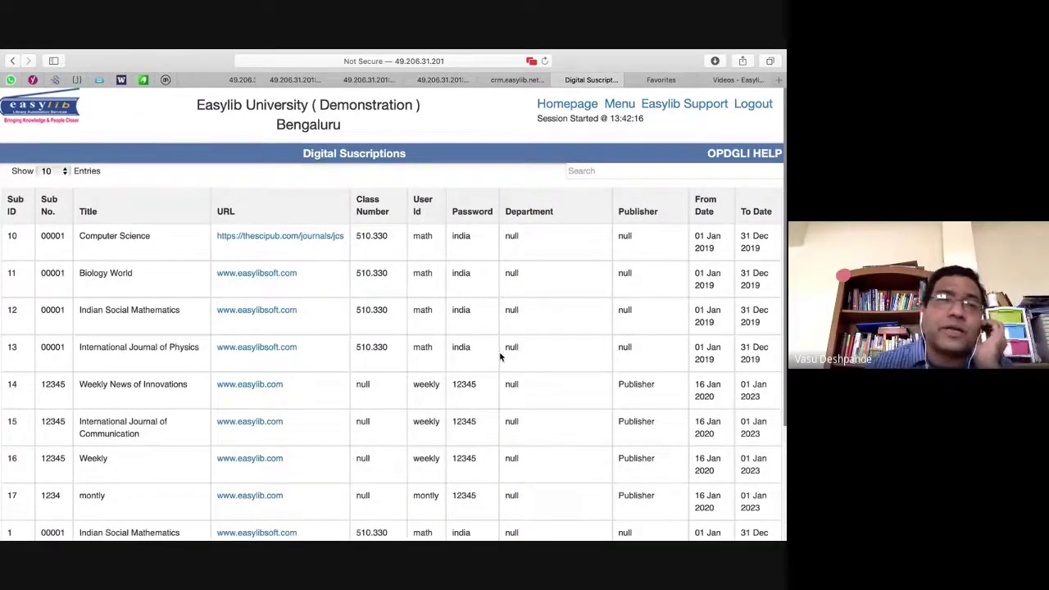
pyautogui.scroll(-3, 310, 377)
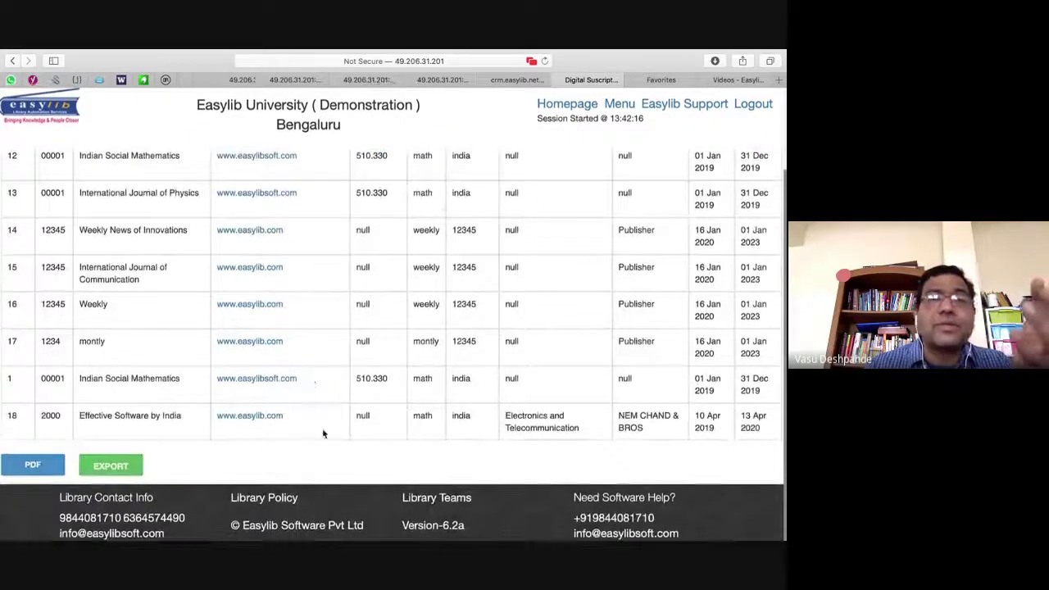
pyautogui.scroll(3, 333, 439)
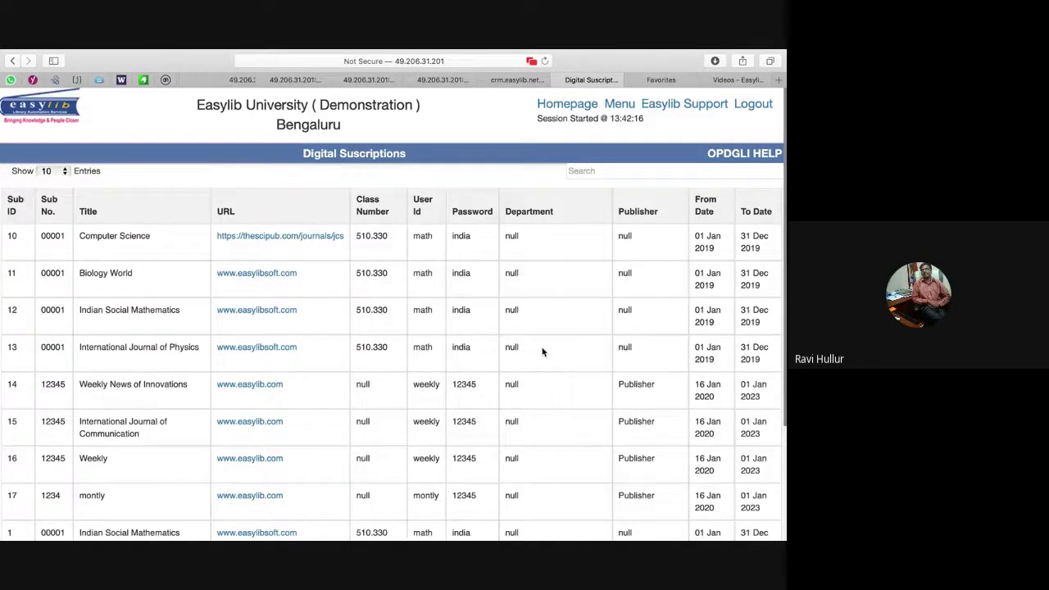
# Step: Return to the OPAC homepage and look over its featured books, library statistics and photo gallery sections
pyautogui.click(52, 102)
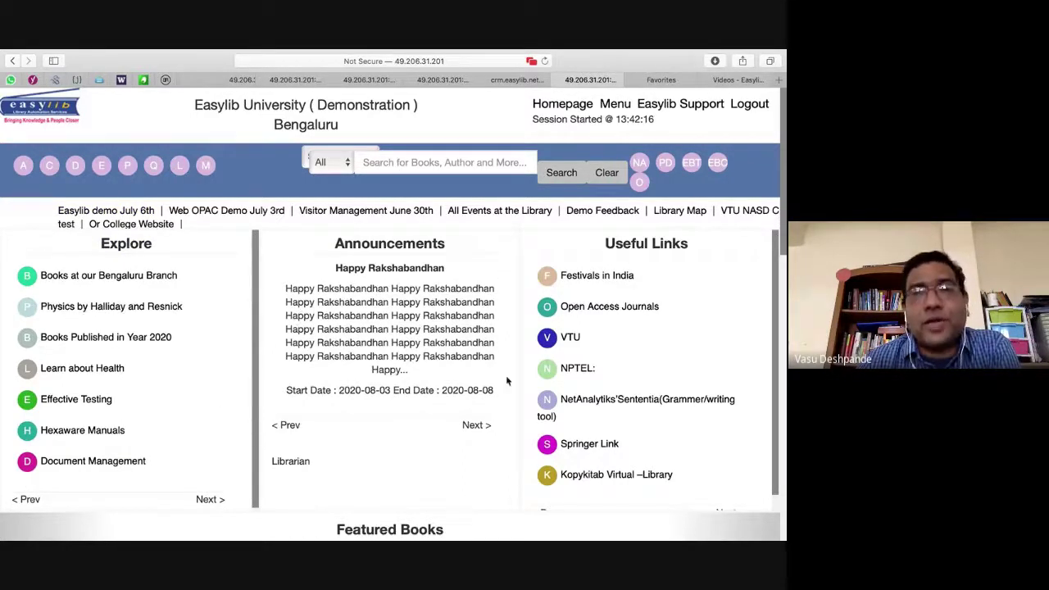
pyautogui.scroll(-5, 588, 205)
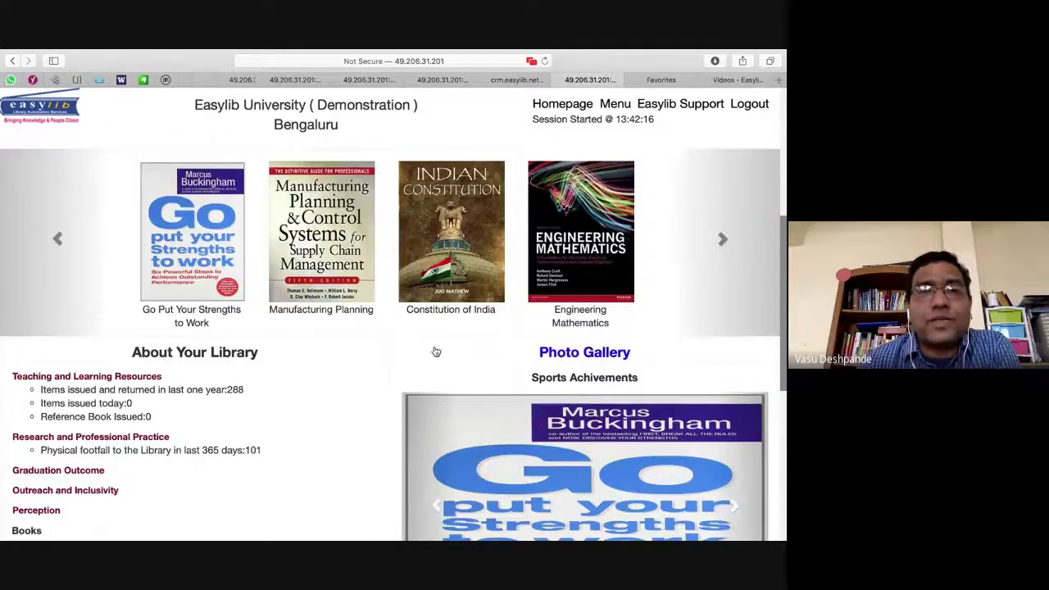
pyautogui.scroll(-5, 572, 484)
pyautogui.scroll(10, 580, 234)
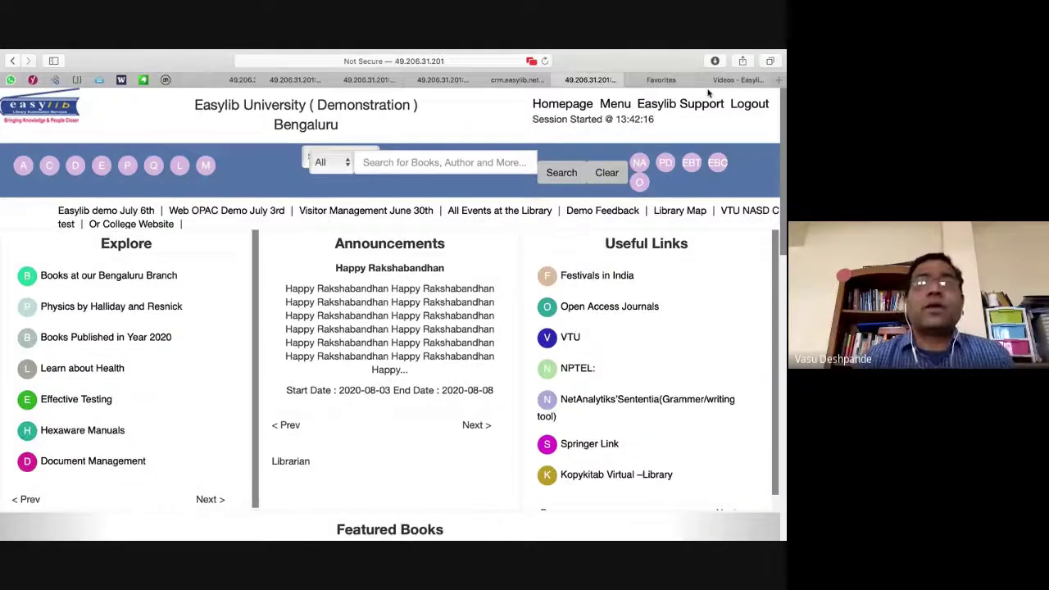
# Step: View the Easylib website's home page with the webinar schedule, revisiting the OPAC homepage in between
pyautogui.click(736, 82)
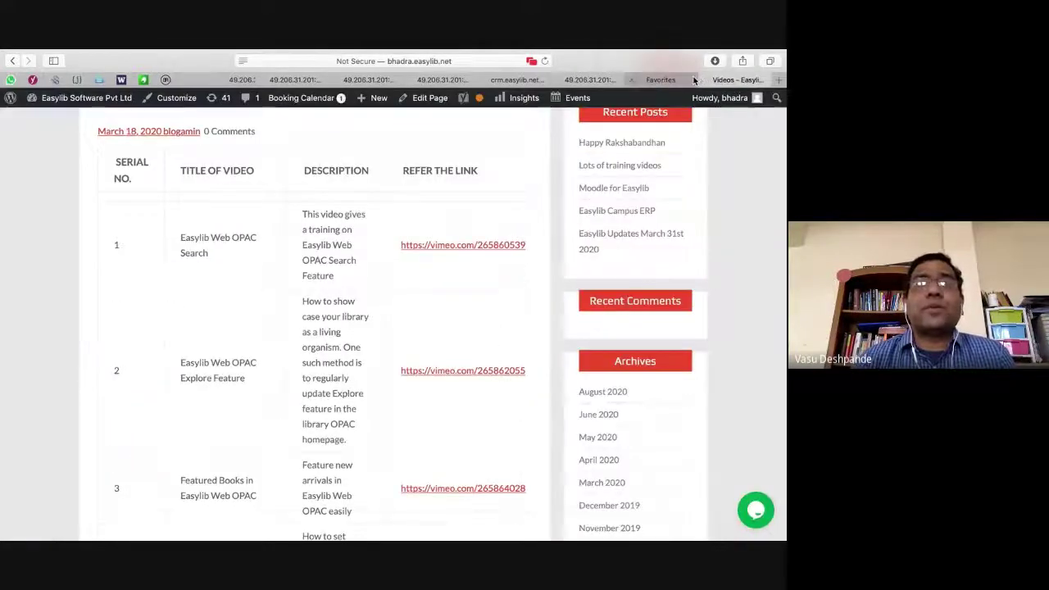
pyautogui.scroll(4, 450, 206)
pyautogui.press('super+r')
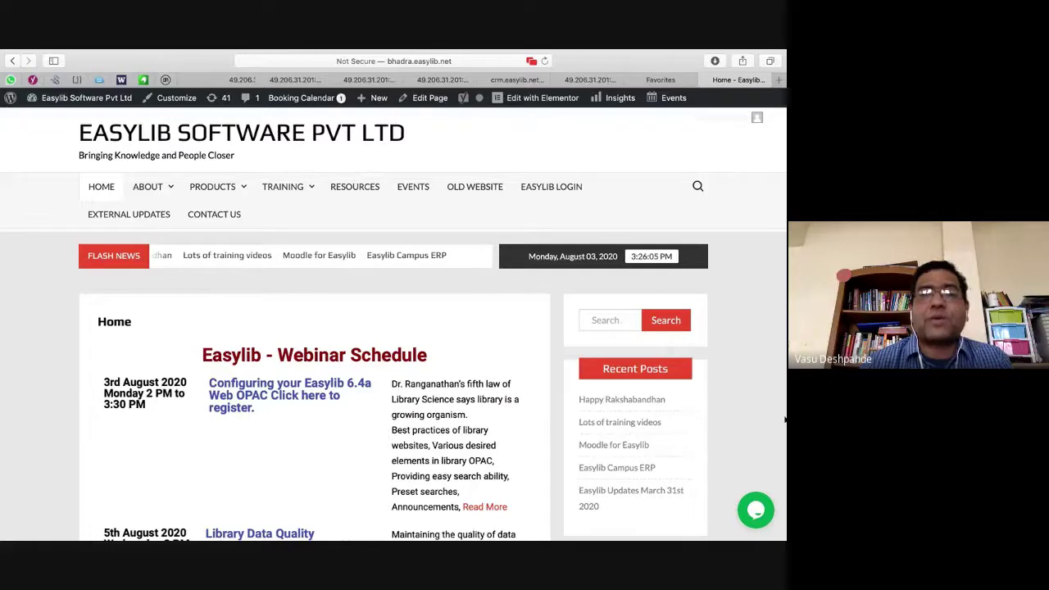
pyautogui.click(590, 79)
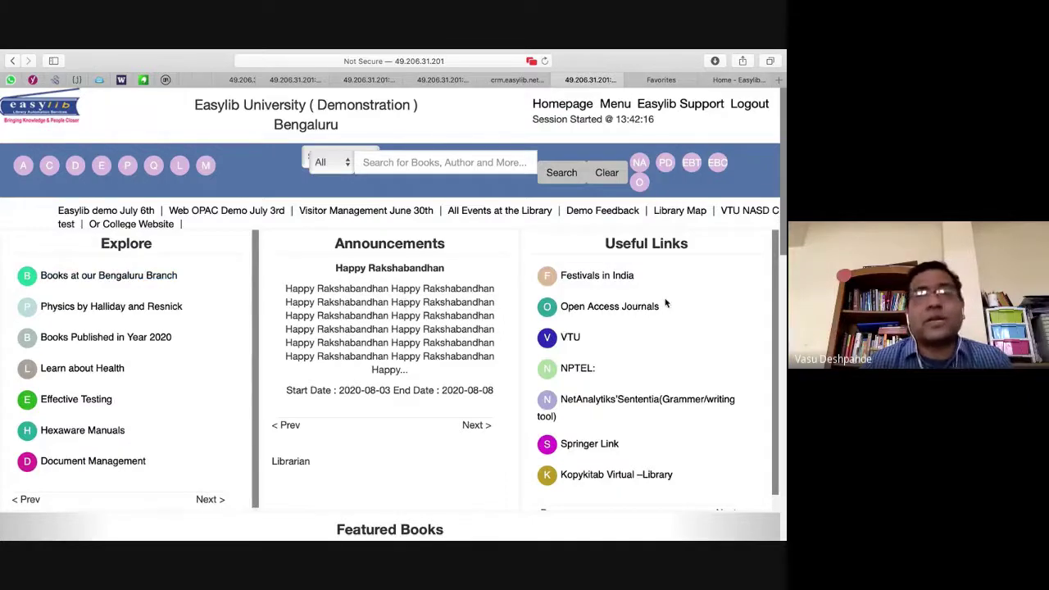
pyautogui.click(745, 79)
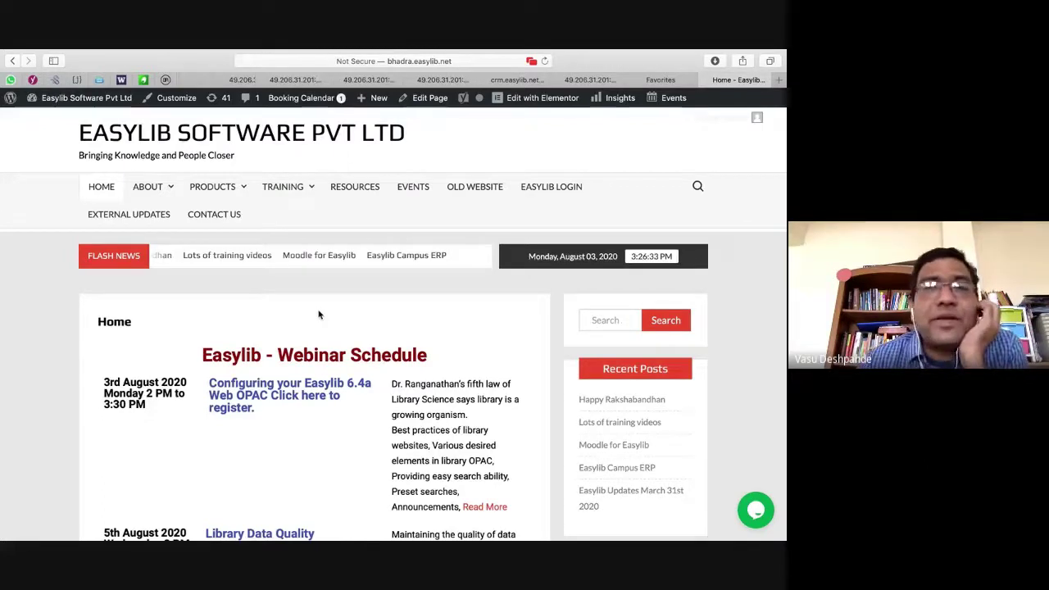
# Step: Return to the Google Meet call and read through the participants' chat messages from the start
pyautogui.click(530, 60)
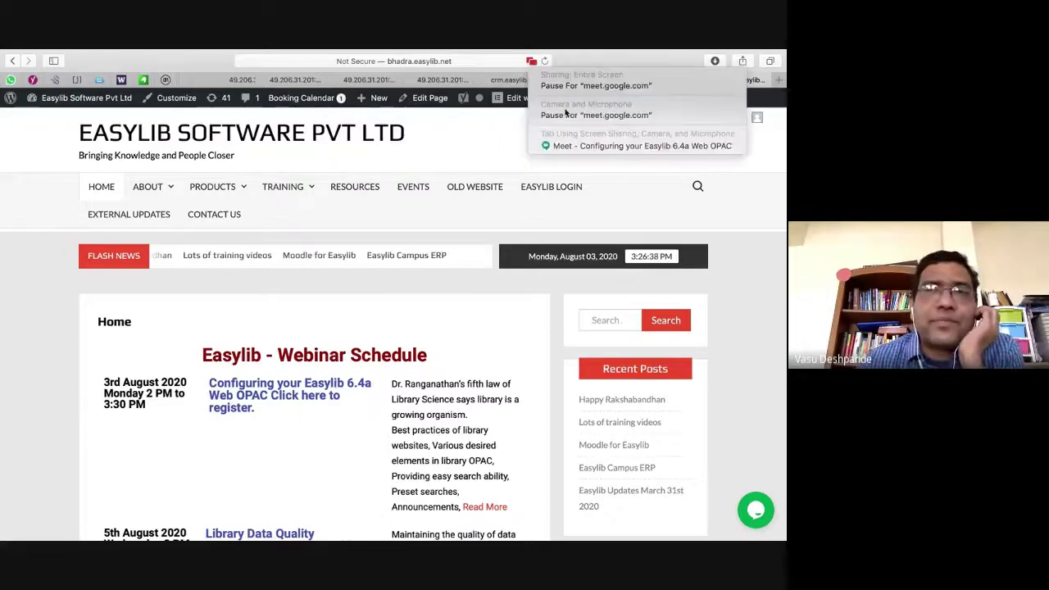
pyautogui.click(611, 145)
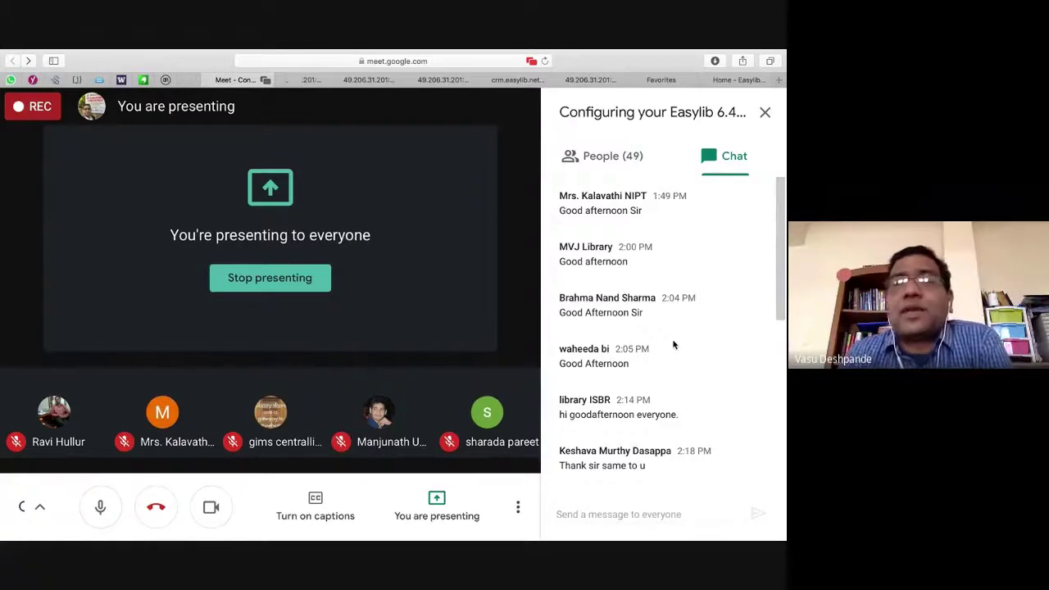
pyautogui.scroll(-1, 722, 254)
pyautogui.scroll(1, 721, 253)
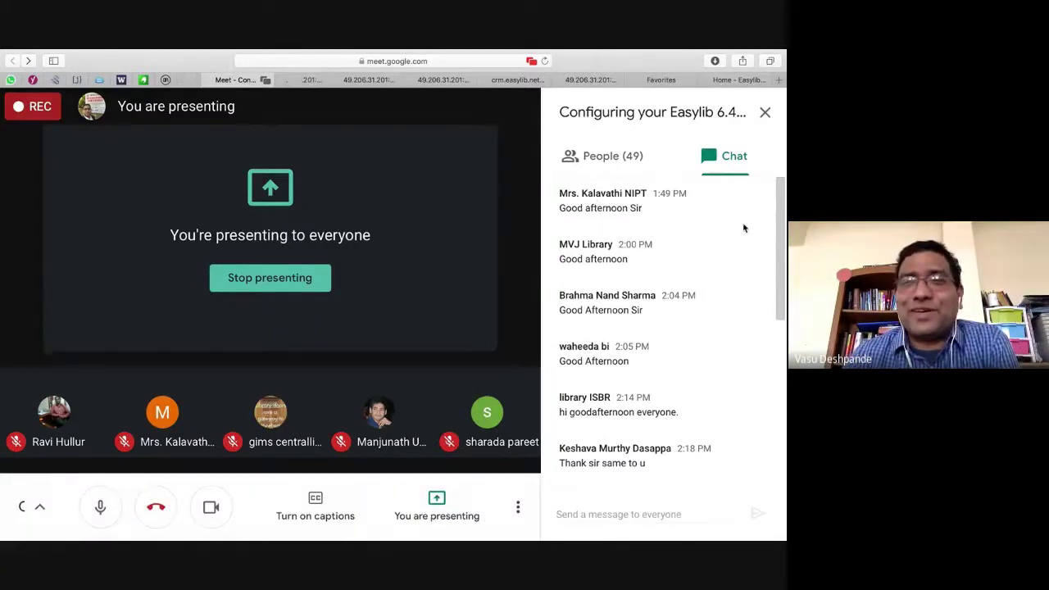
pyautogui.tripleClick(617, 194)
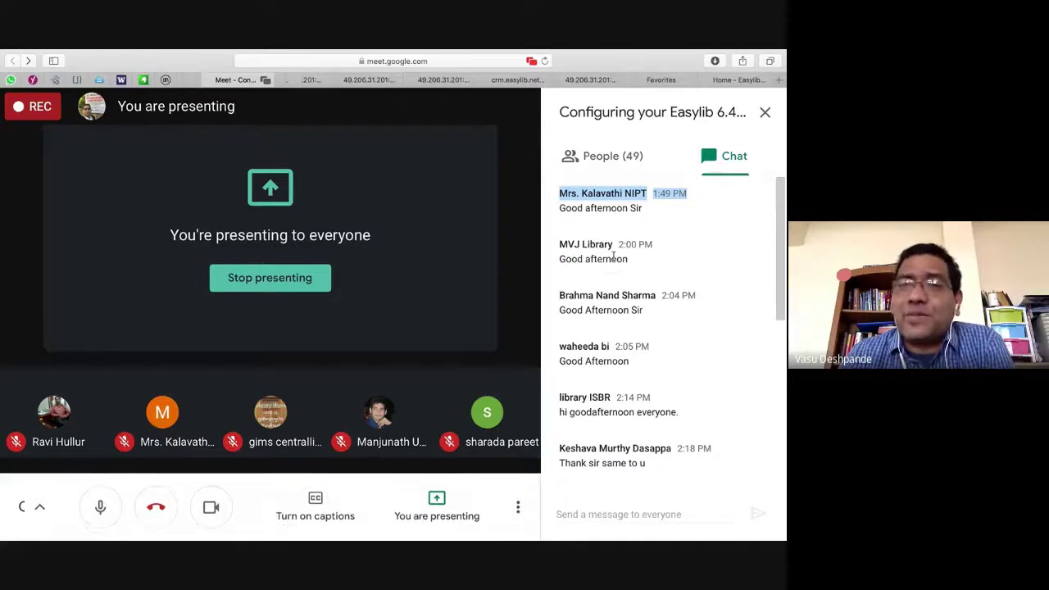
pyautogui.scroll(-2, 613, 257)
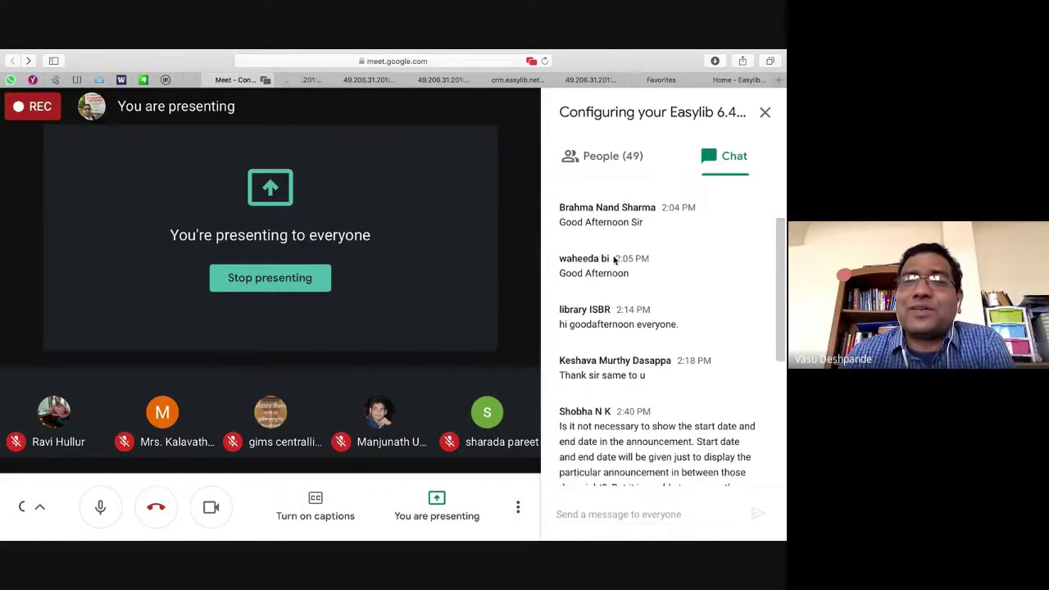
pyautogui.scroll(-1, 632, 326)
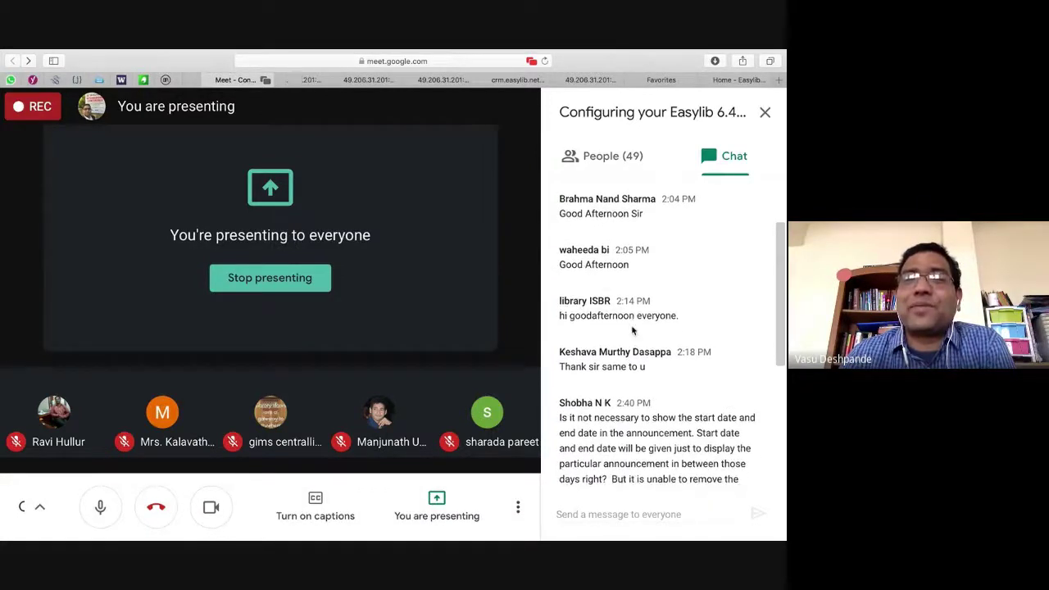
pyautogui.scroll(-6, 632, 330)
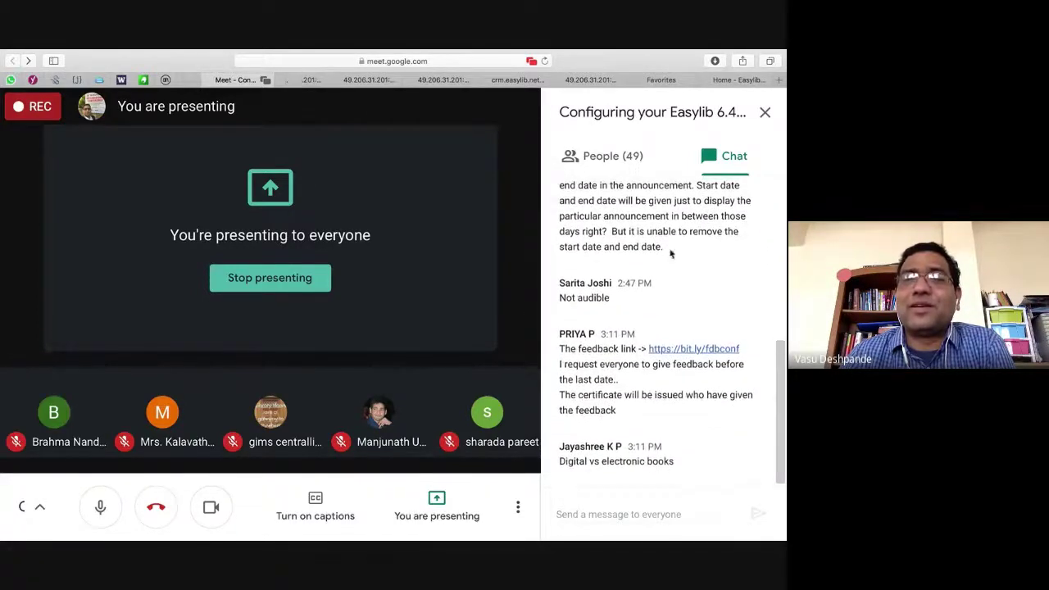
# Step: Examine the chat question on digital versus electronic books and the newest messages below it
pyautogui.press('XF86AudioRaiseVolume')
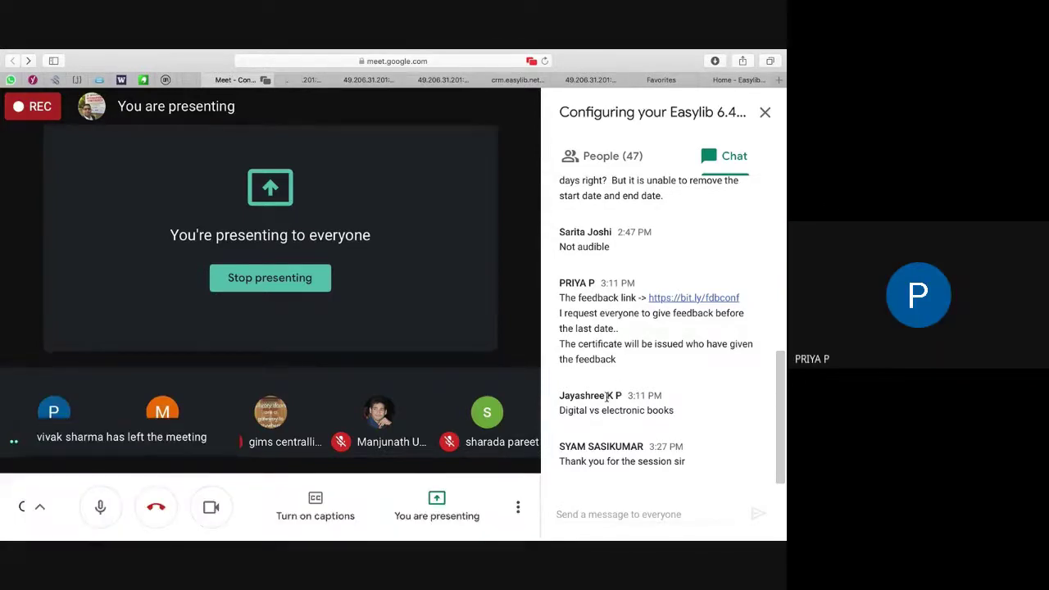
pyautogui.doubleClick(623, 410)
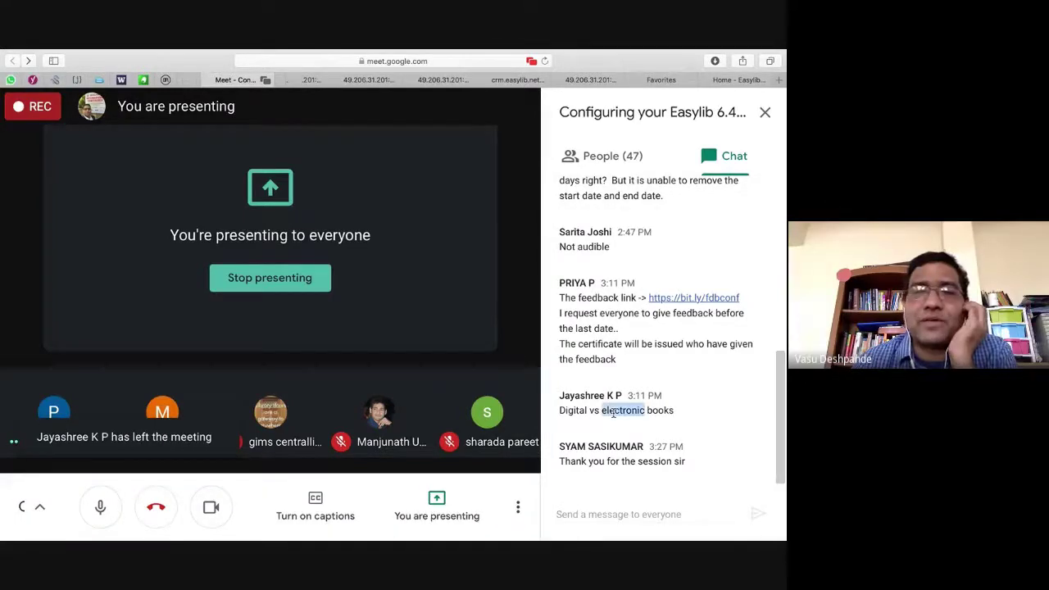
pyautogui.click(608, 463)
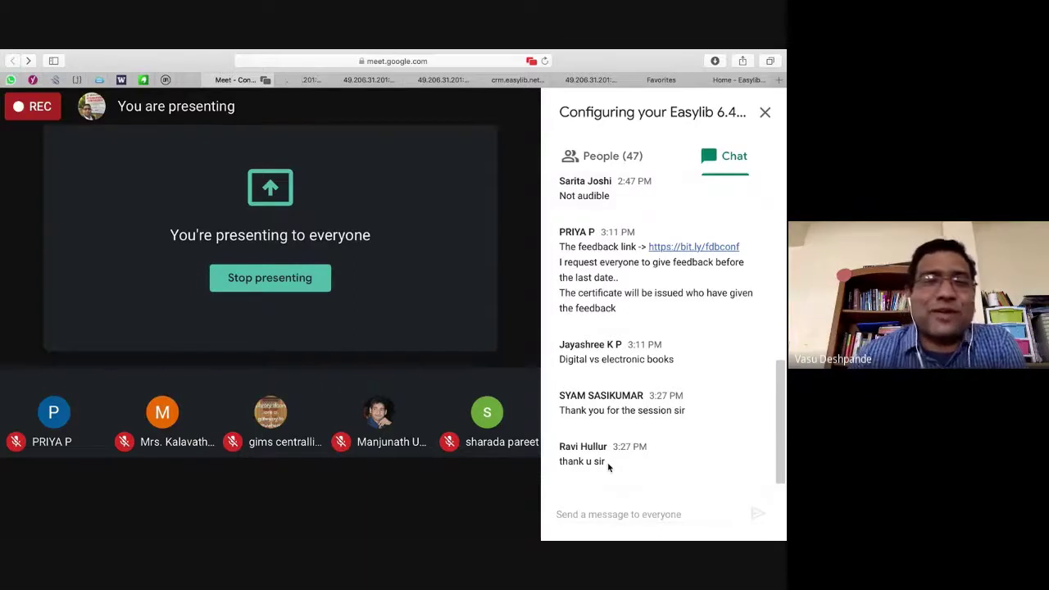
pyautogui.moveTo(402, 327)
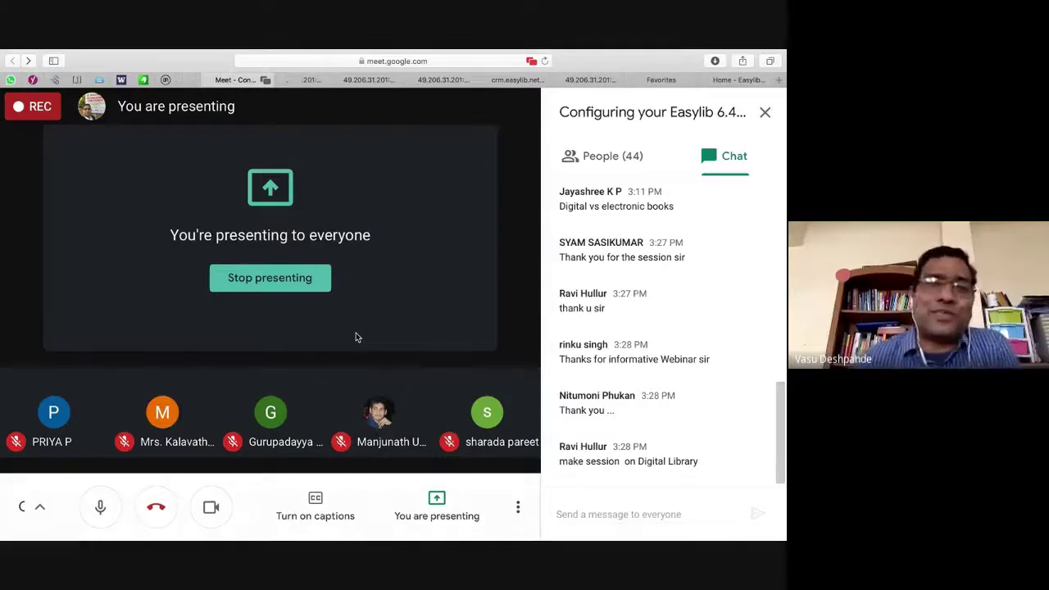
# Step: Switch from the meeting chat to the Easylib demonstration site and open its Digital Library module
pyautogui.click(527, 81)
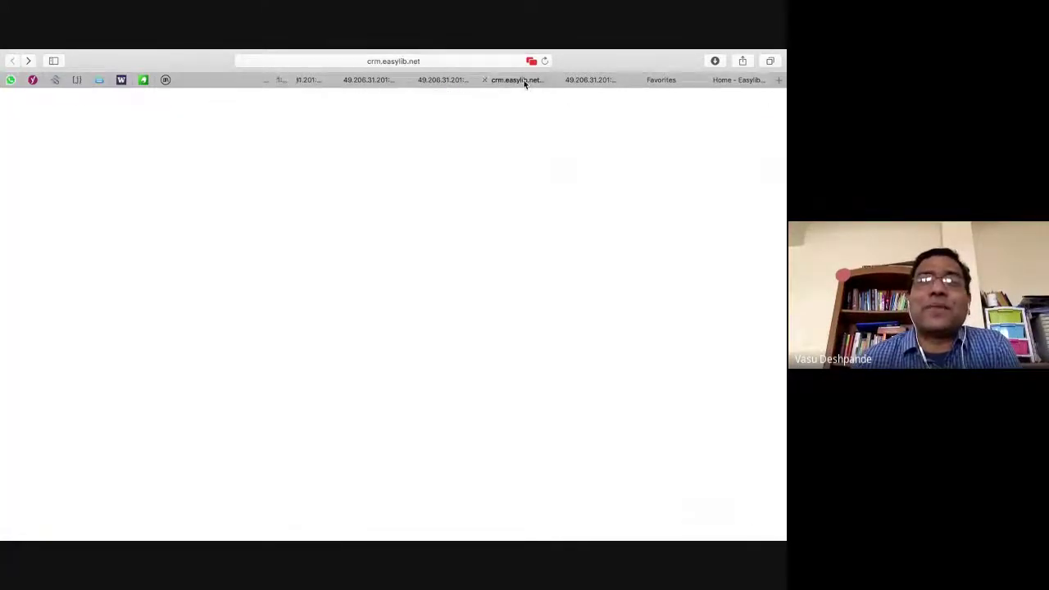
pyautogui.click(591, 80)
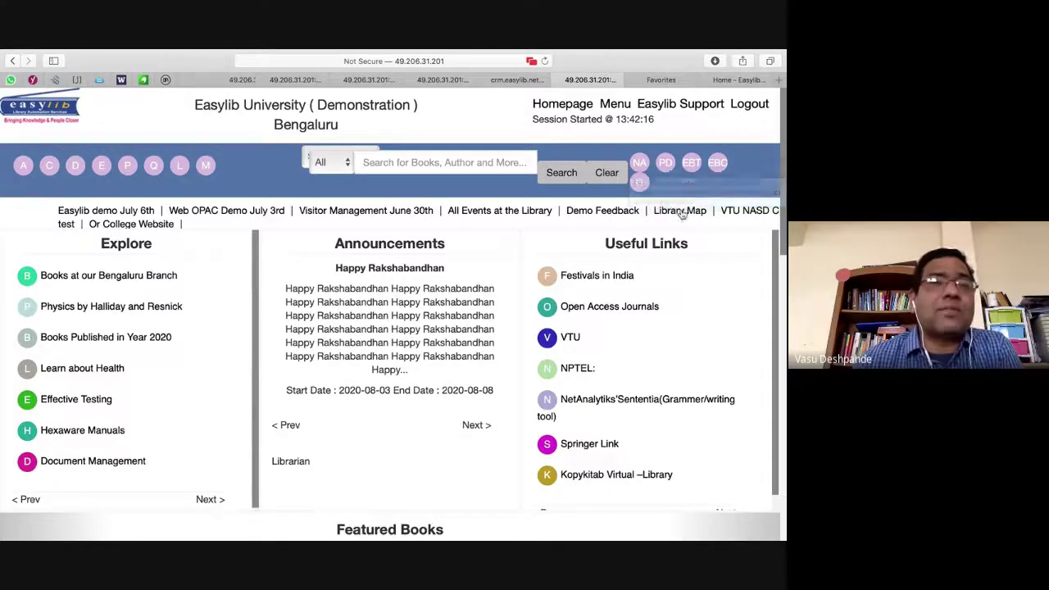
pyautogui.click(617, 104)
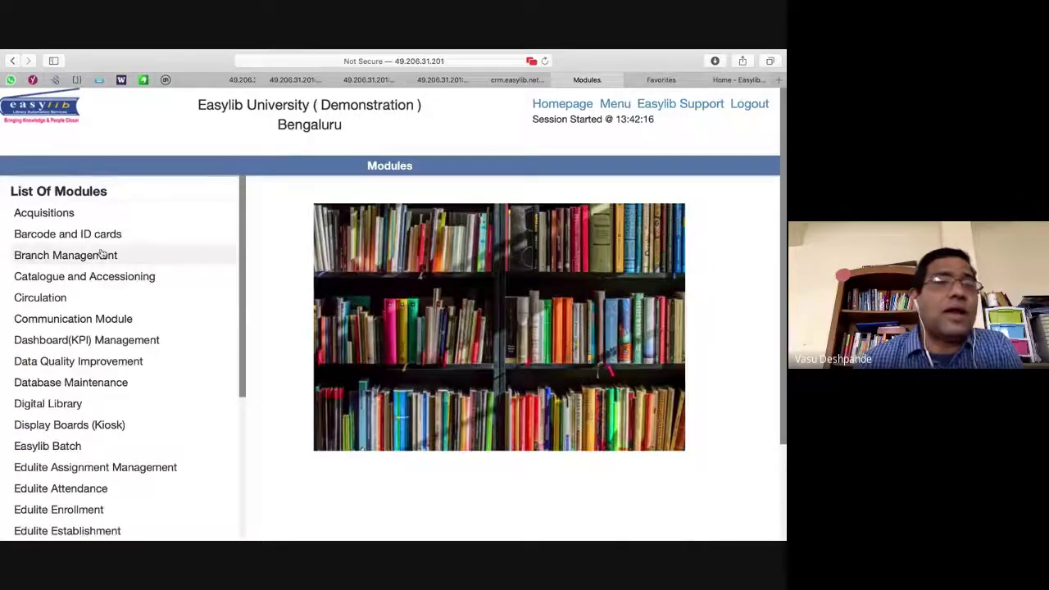
pyautogui.scroll(-2, 75, 365)
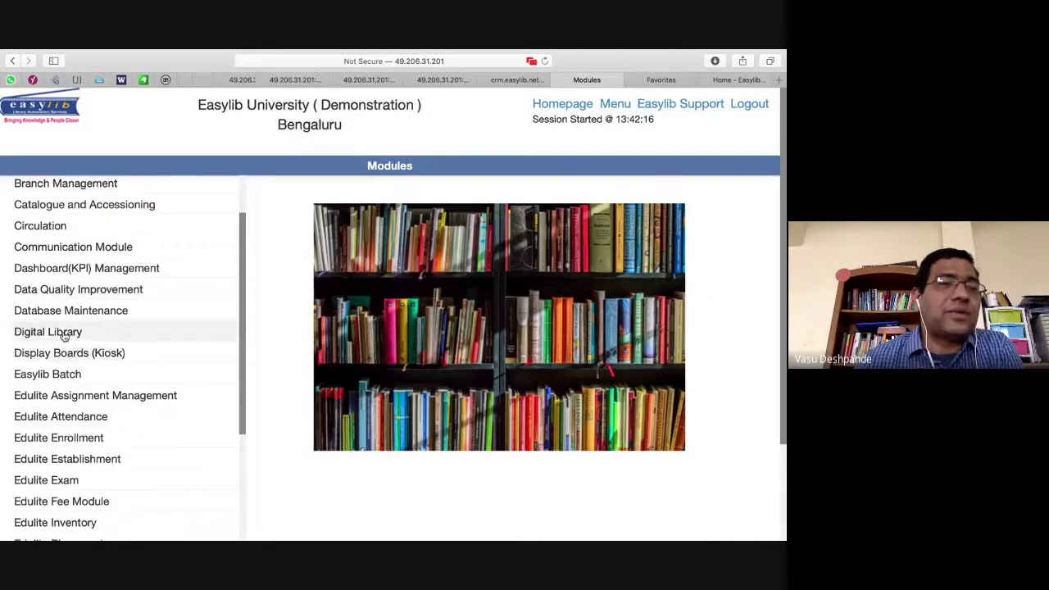
pyautogui.click(49, 332)
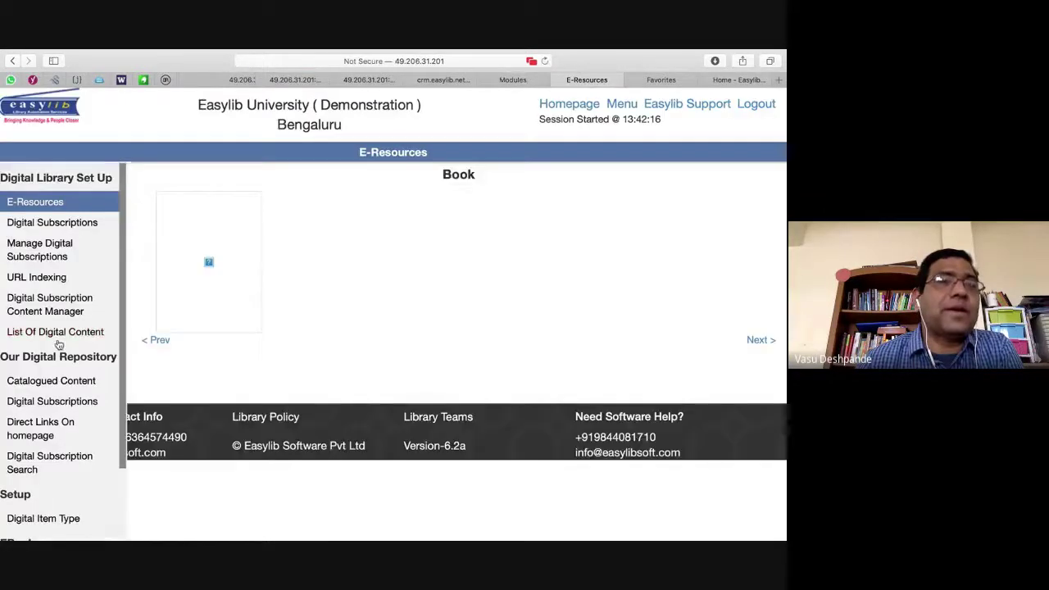
# Step: View the URL Indexing form and look through the Digital Library's setup, repository and e-book options
pyautogui.scroll(-1, 57, 279)
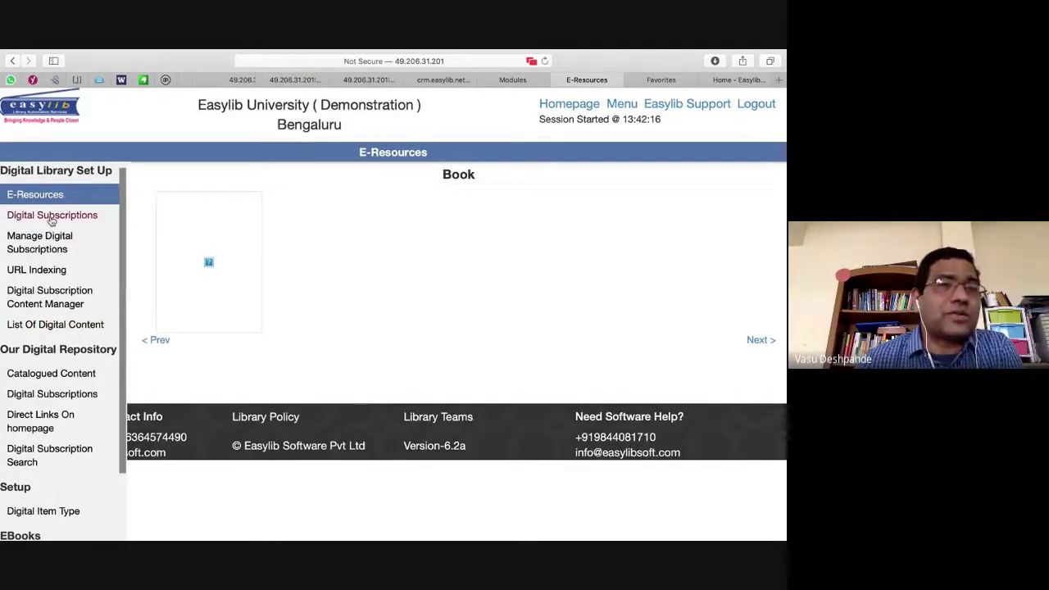
pyautogui.click(31, 273)
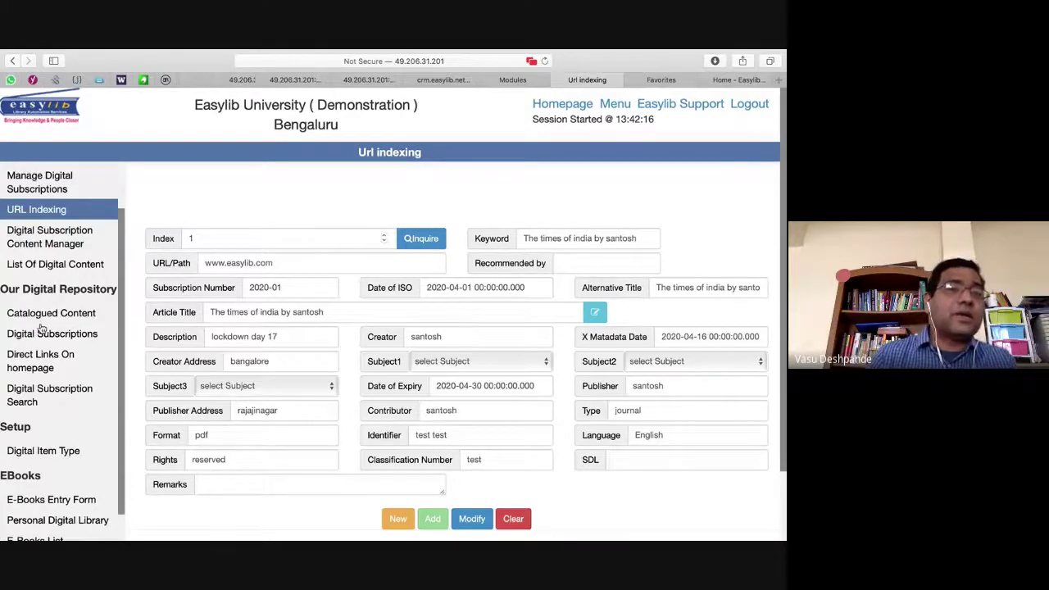
pyautogui.scroll(-5, 43, 328)
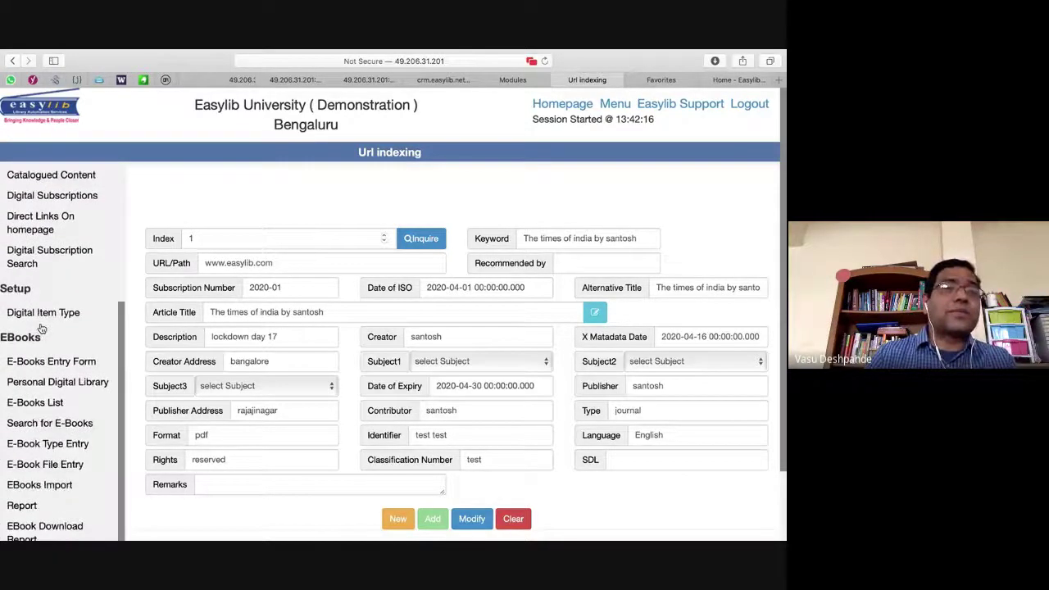
pyautogui.scroll(-1, 45, 340)
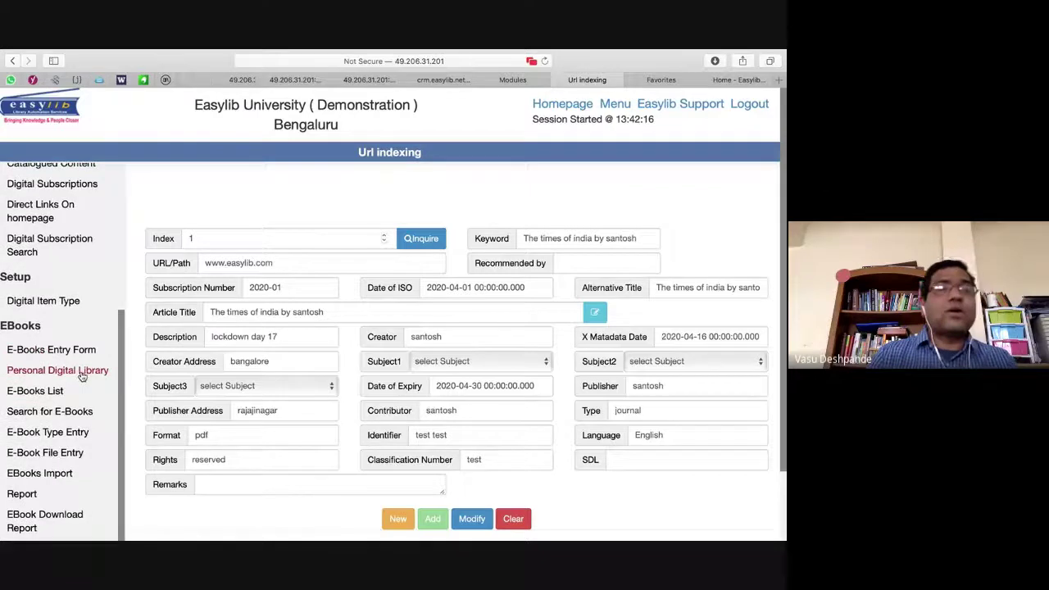
pyautogui.scroll(7, 82, 375)
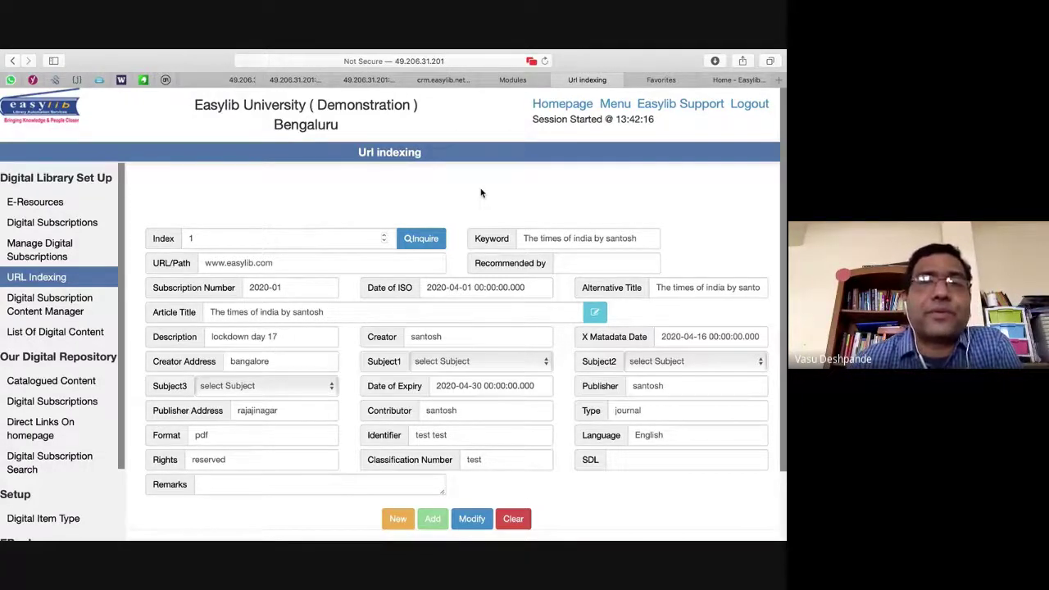
# Step: Open the browser's screen-sharing controls for the ongoing presentation
pyautogui.click(531, 61)
pyautogui.click(619, 144)
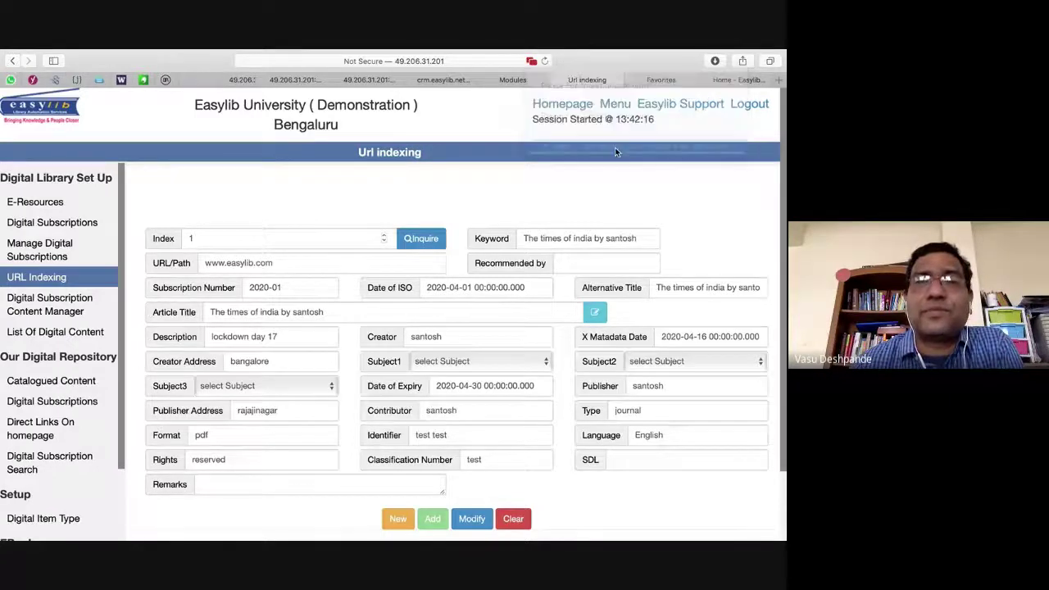